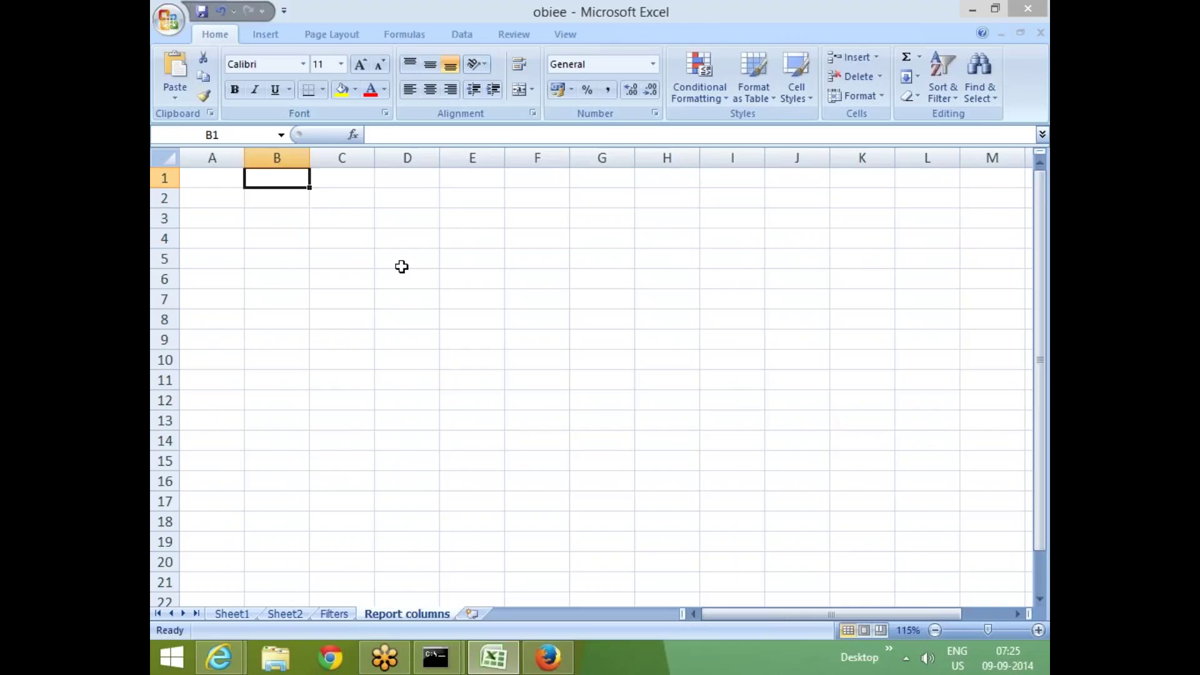
Type the note 'xml' into cell C2 of the Report columns sheet
click(292, 204)
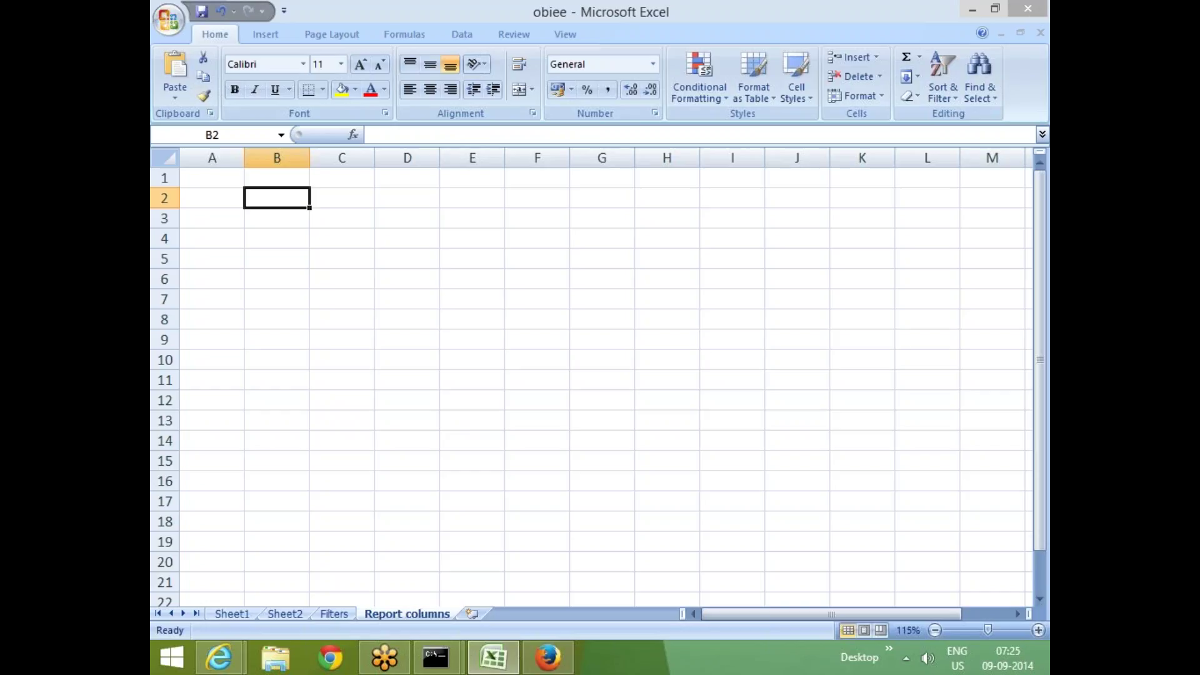
click(367, 199)
text(xml)
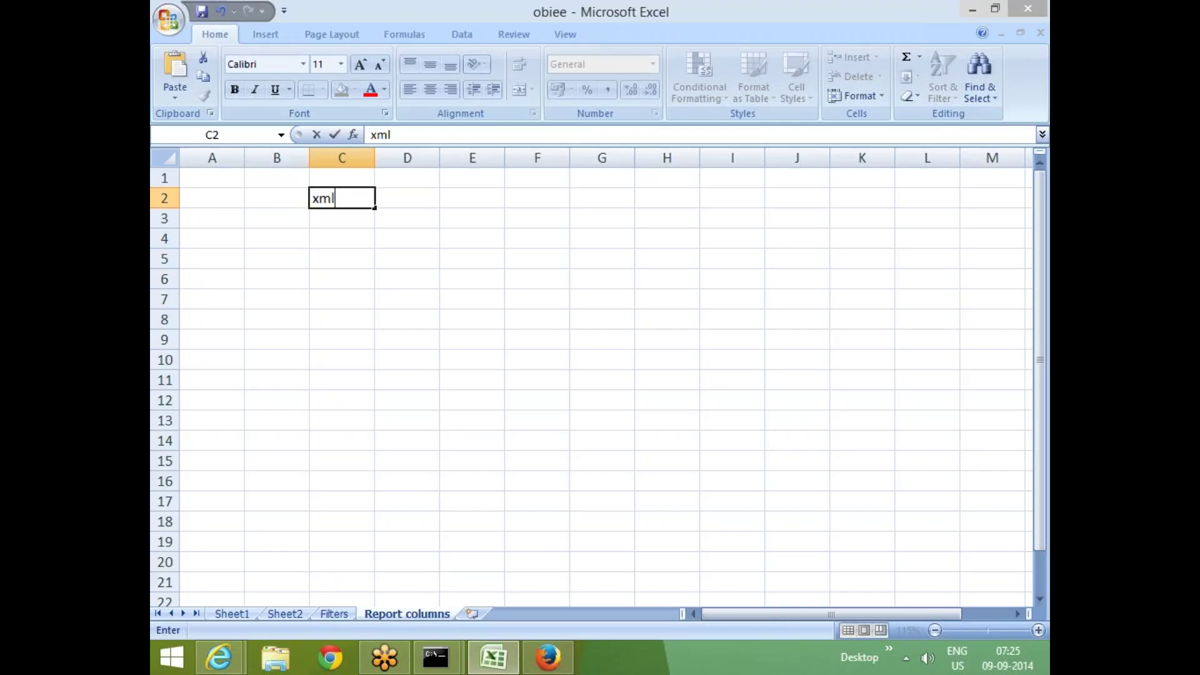
click(472, 198)
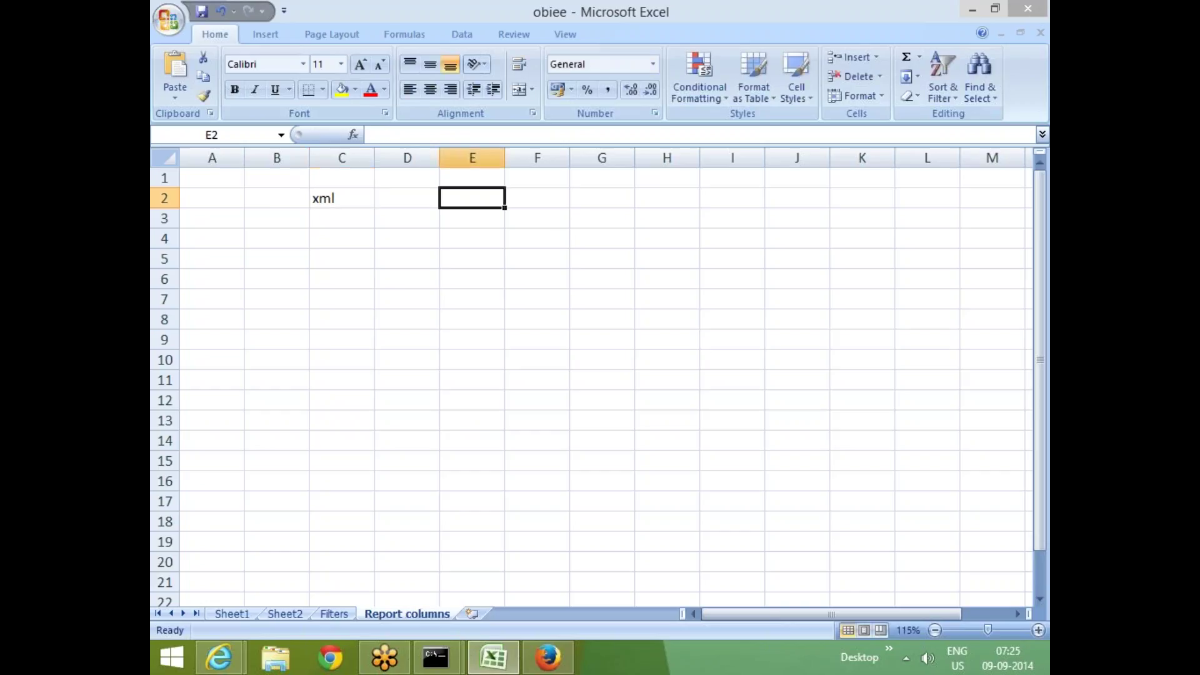
Enter 'catalog path' in cell C3, discarding the stray text started in E2
text(cata)
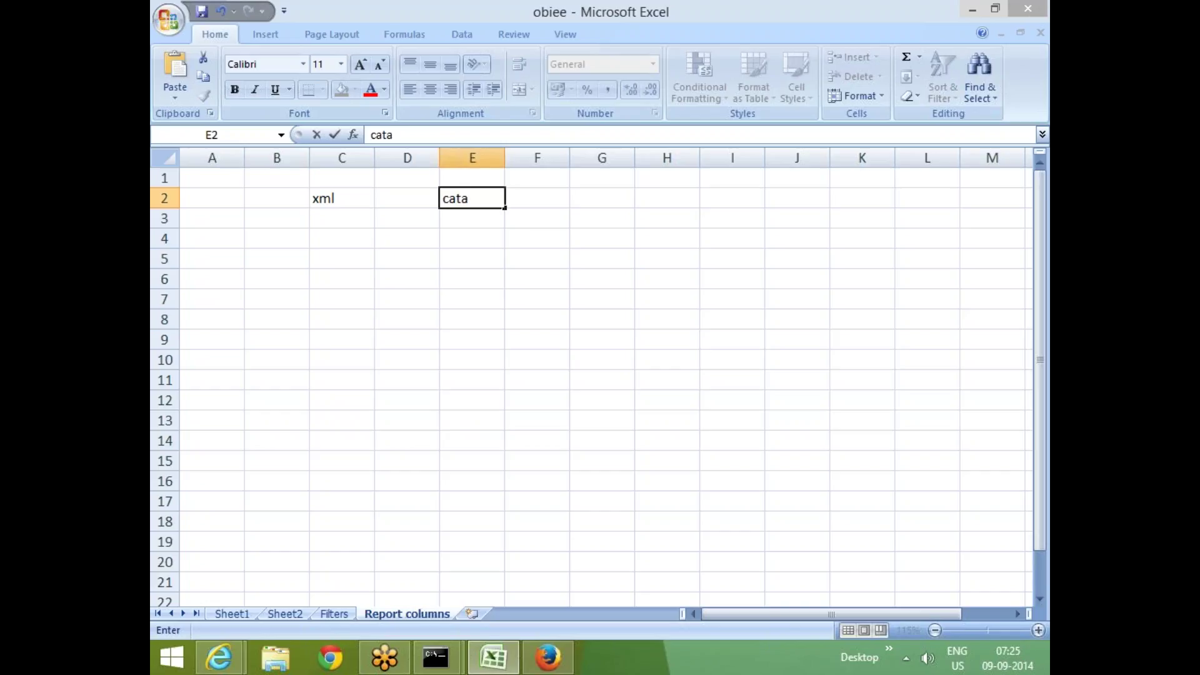
key(BackSpace)
key(BackSpace)
key(BackSpace)
key(BackSpace)
key(Down)
key(Left)
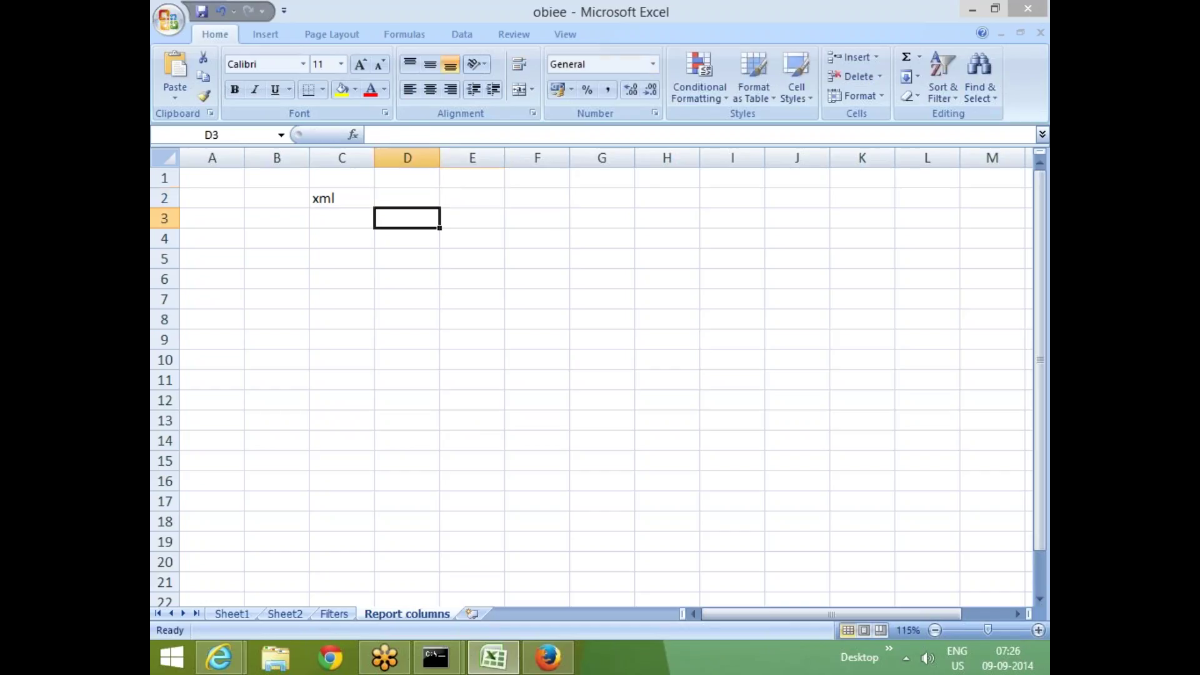
key(Left)
text(ca)
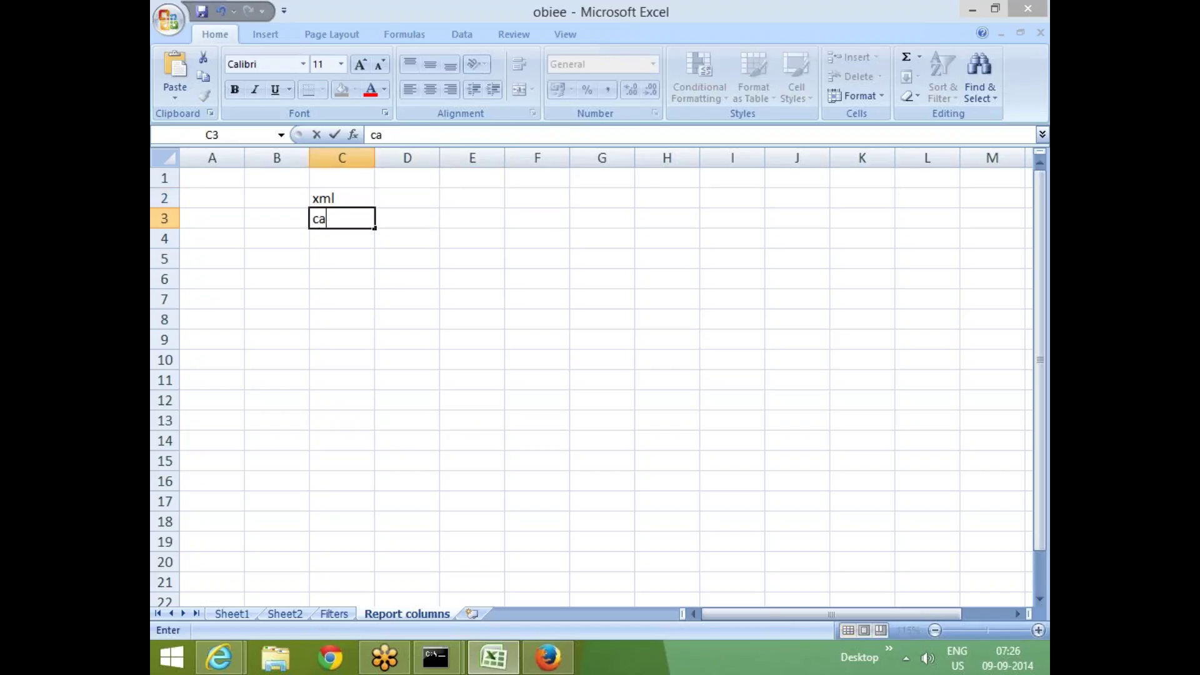
text(talog path)
key(Return)
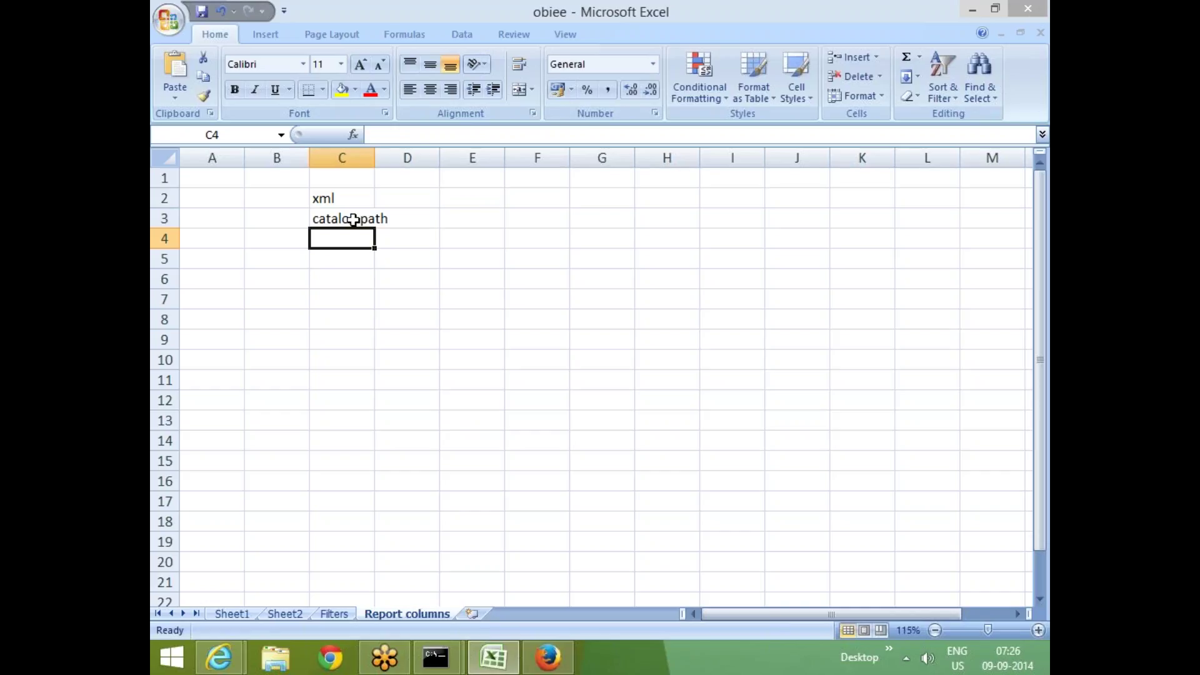
click(350, 220)
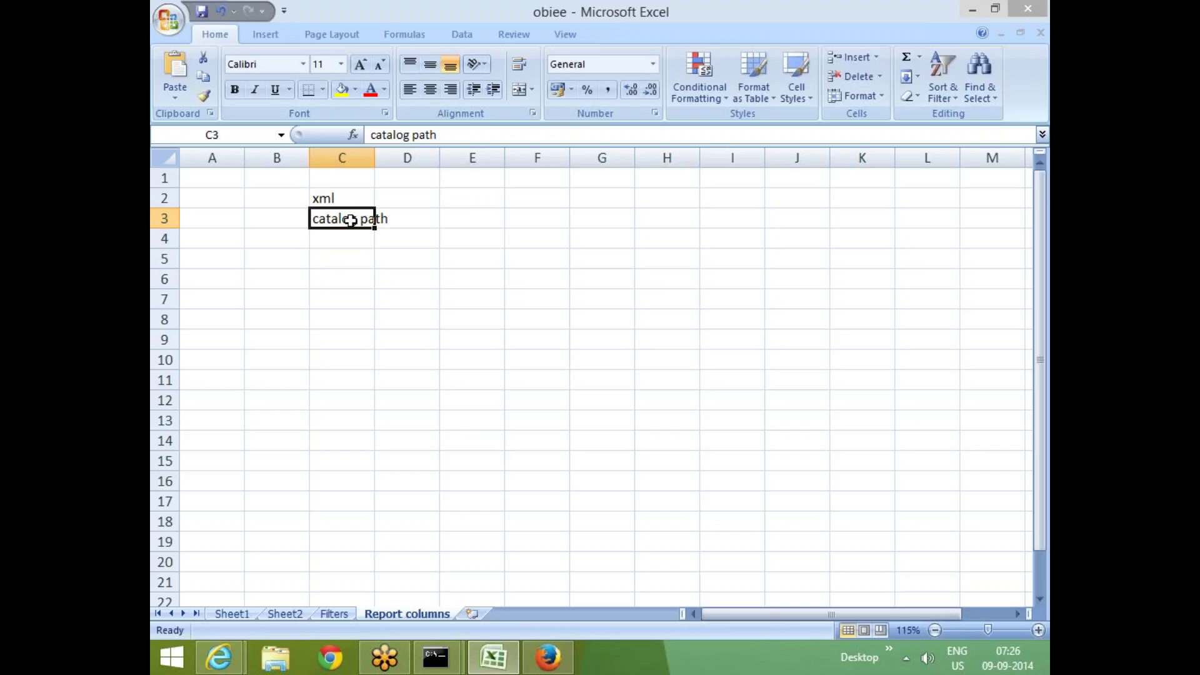
Enter 'web catalog' in cell E3, beside the catalog path note in C3
key(Right)
key(Right)
text(w)
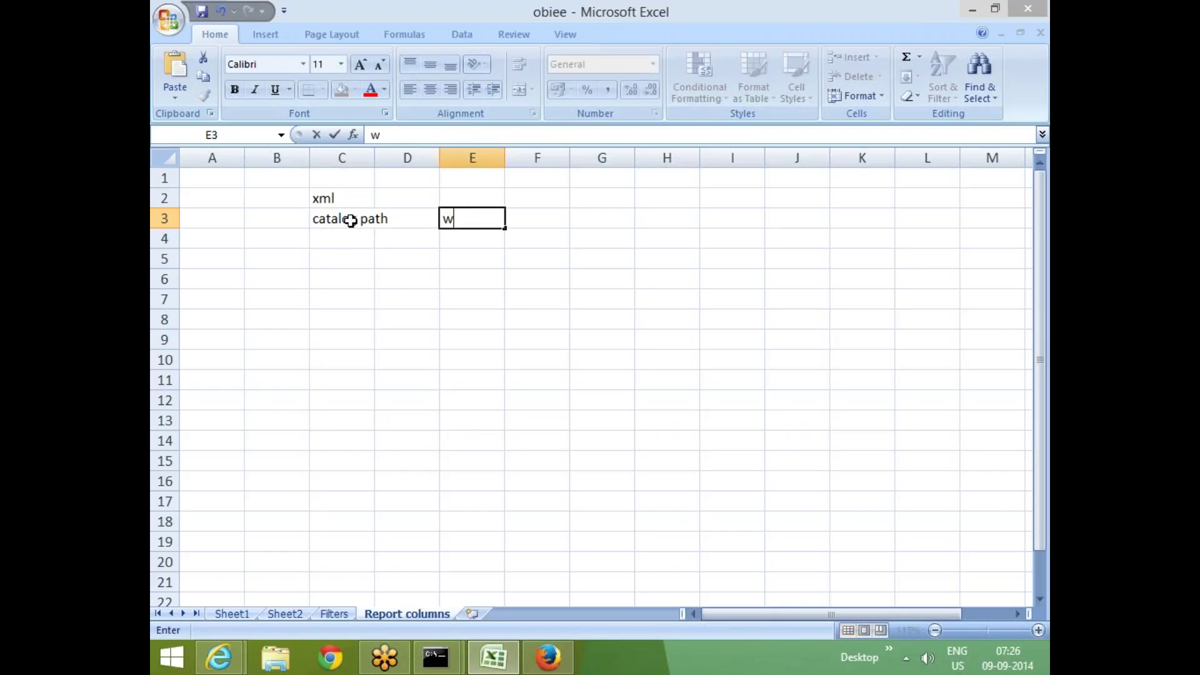
text(eb catalog)
key(Return)
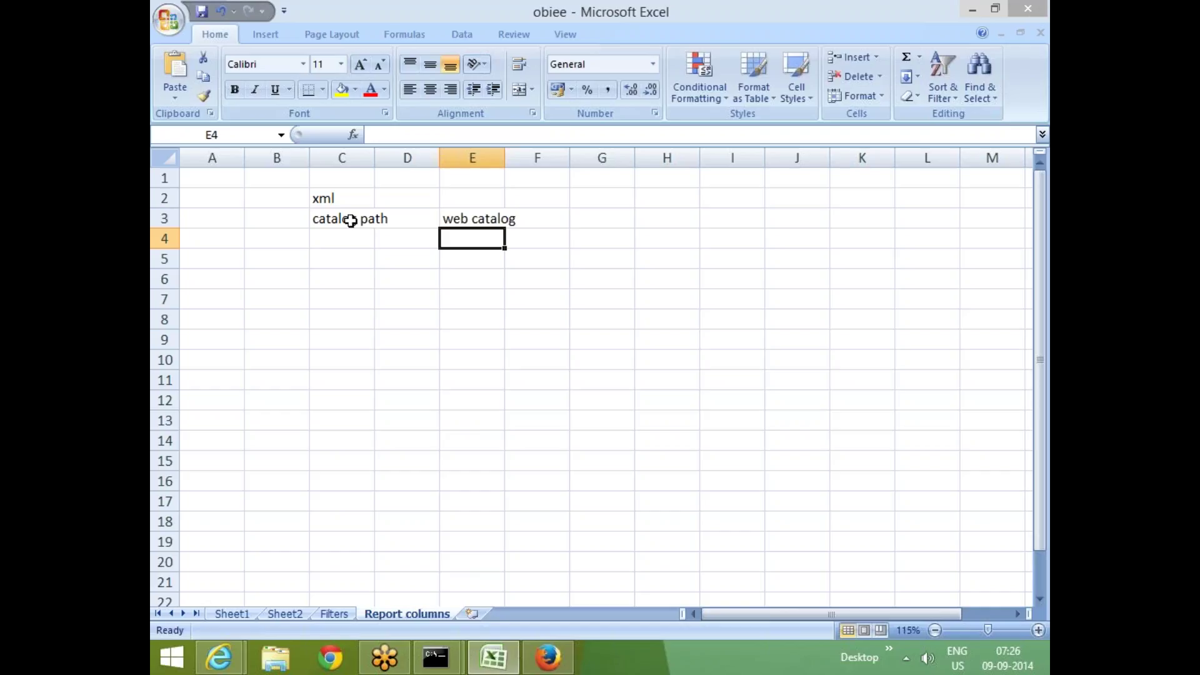
click(461, 222)
click(336, 220)
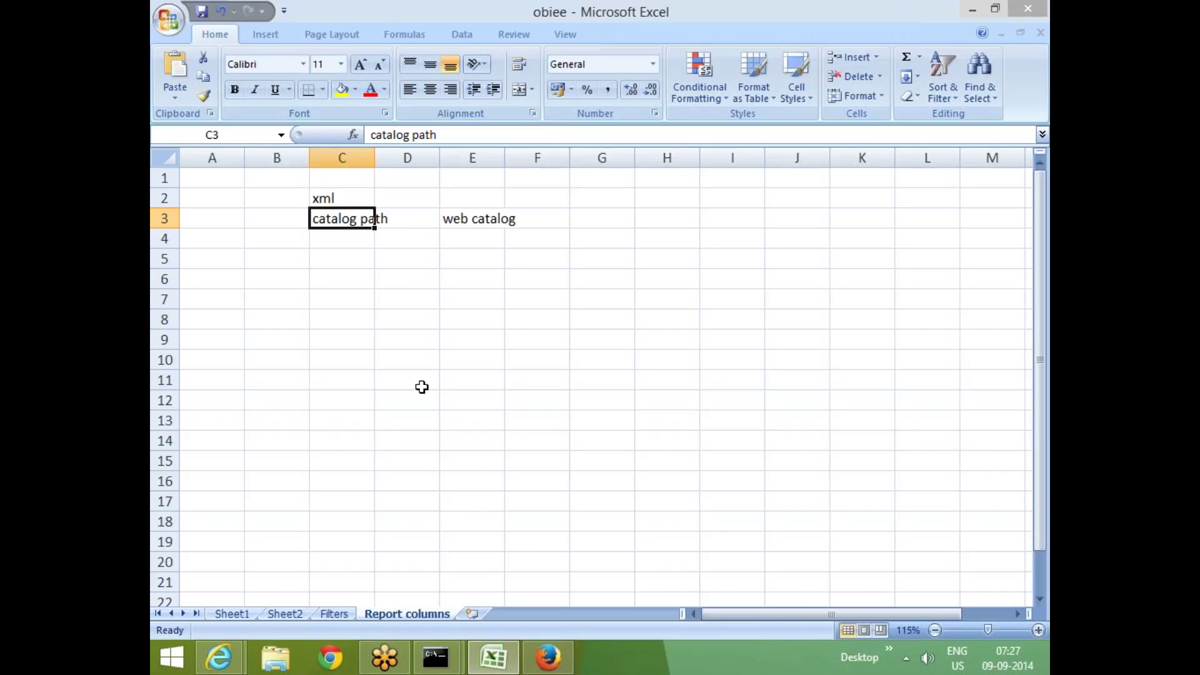
click(332, 259)
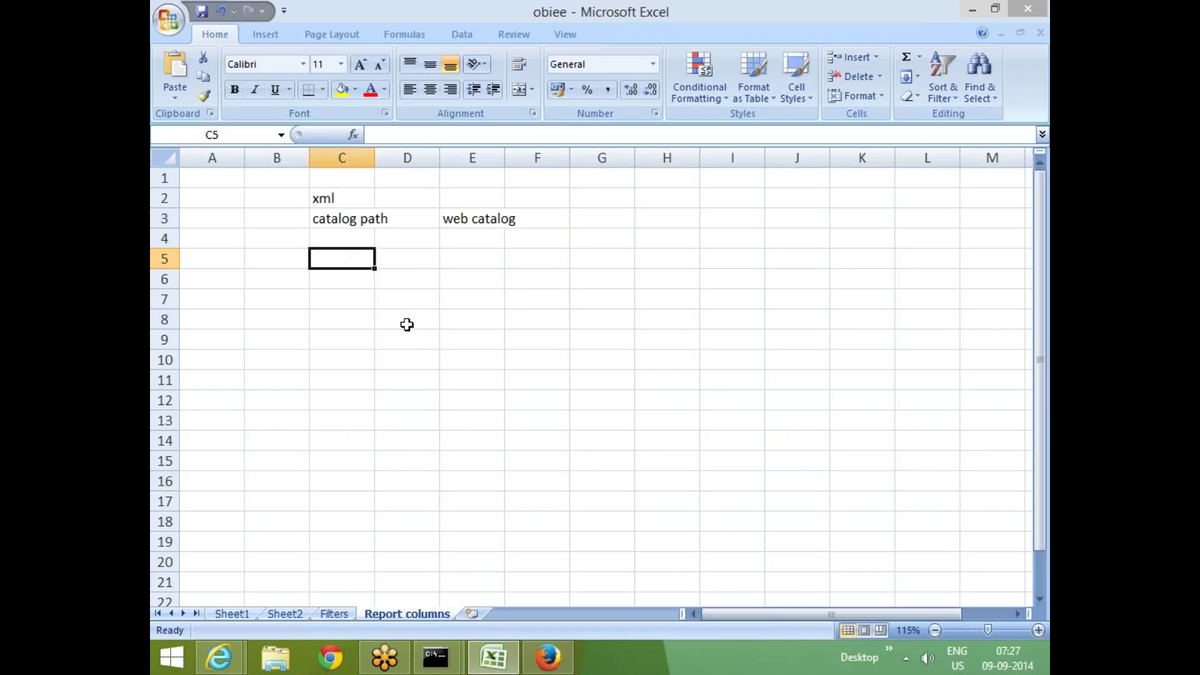
Enter 'logical SQL' in cell C5, cancelling the stray 'sql' entry in C4
text(logical)
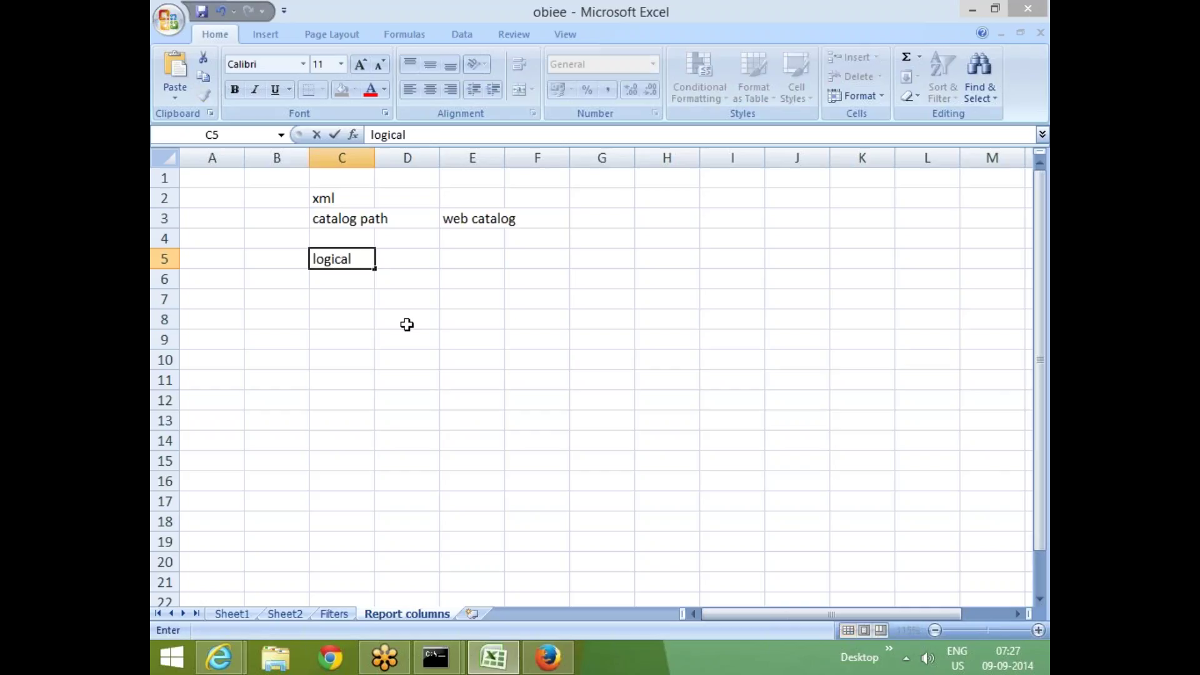
key(Up)
text(sql)
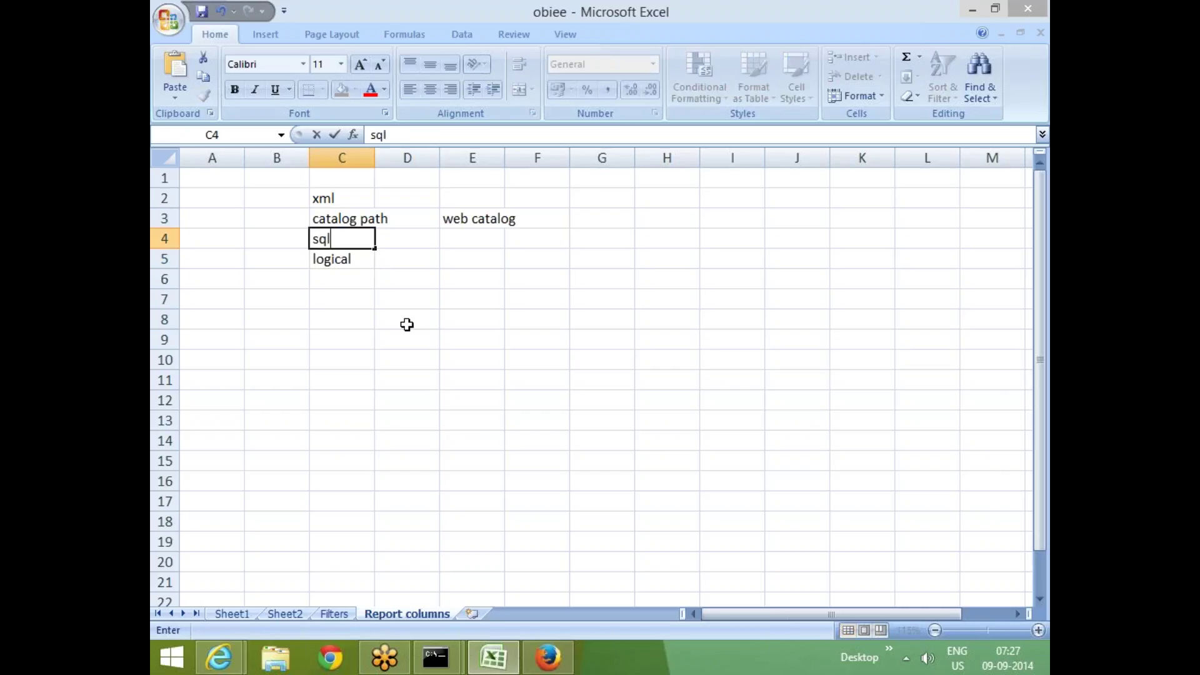
key(Escape)
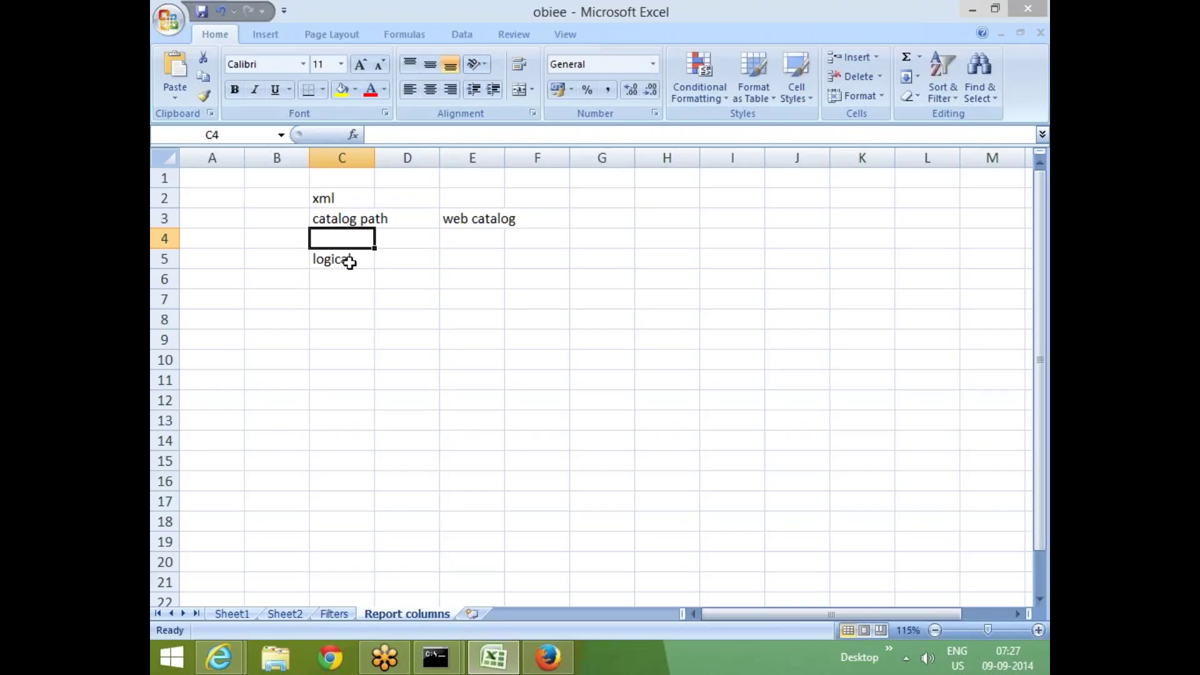
click(354, 260)
double_click(354, 260)
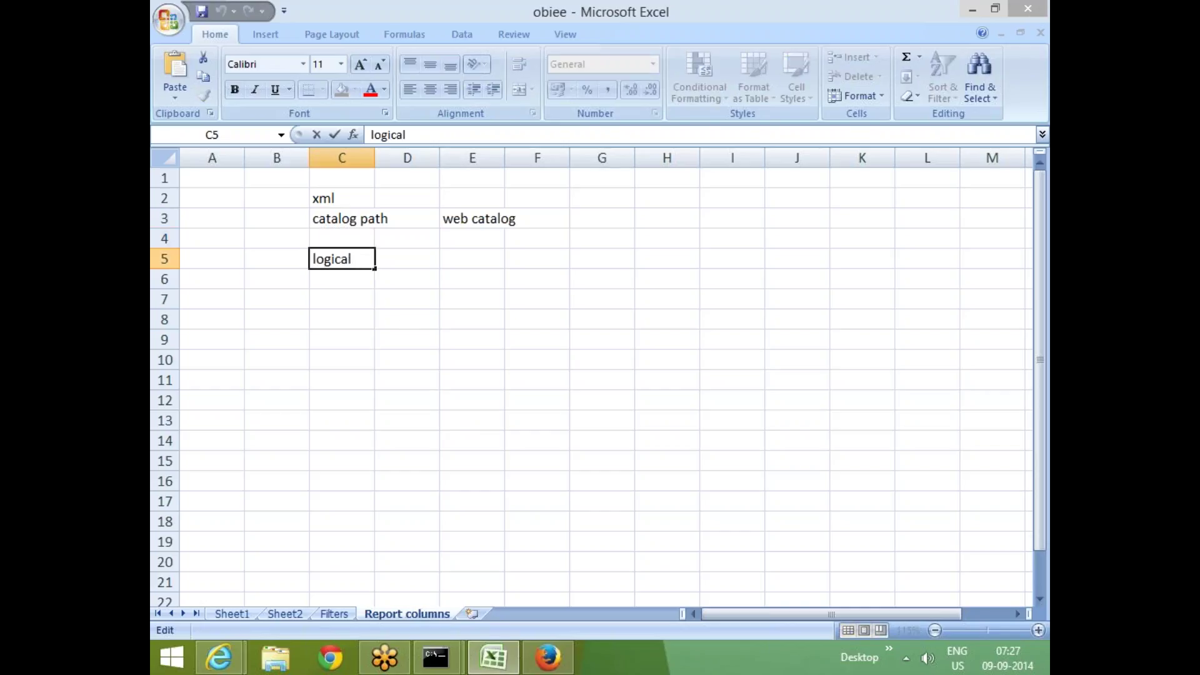
text(SQL)
key(Return)
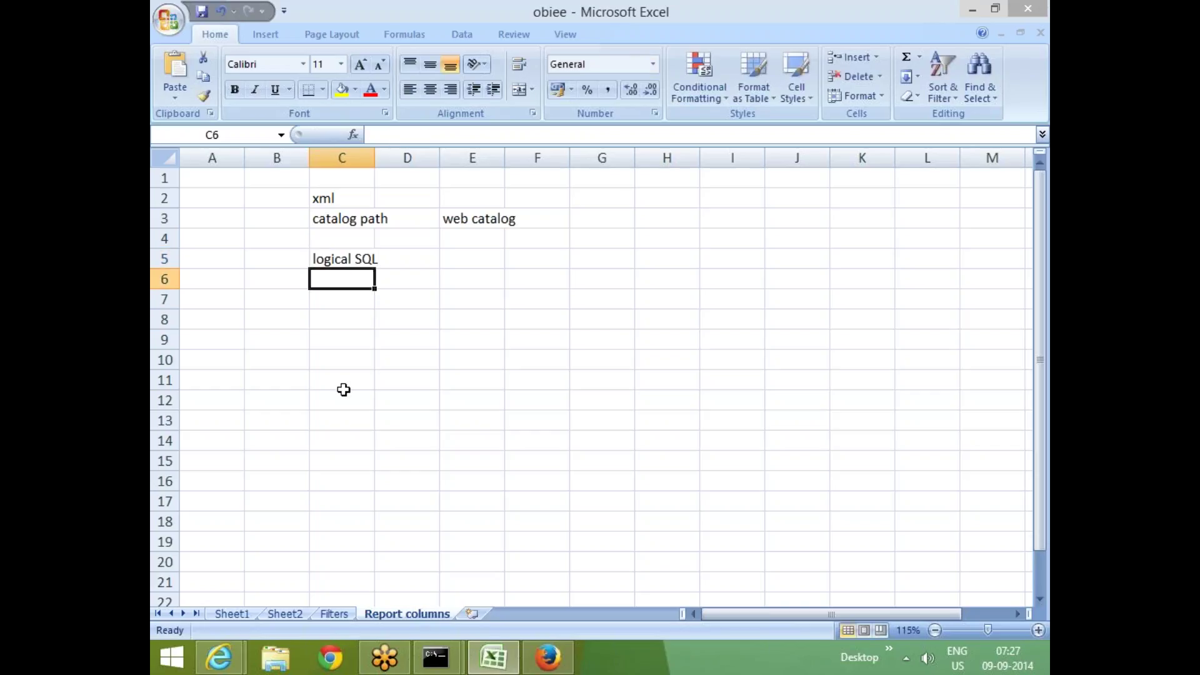
Move between cells C5 and C8 in column C to review the notes
click(343, 384)
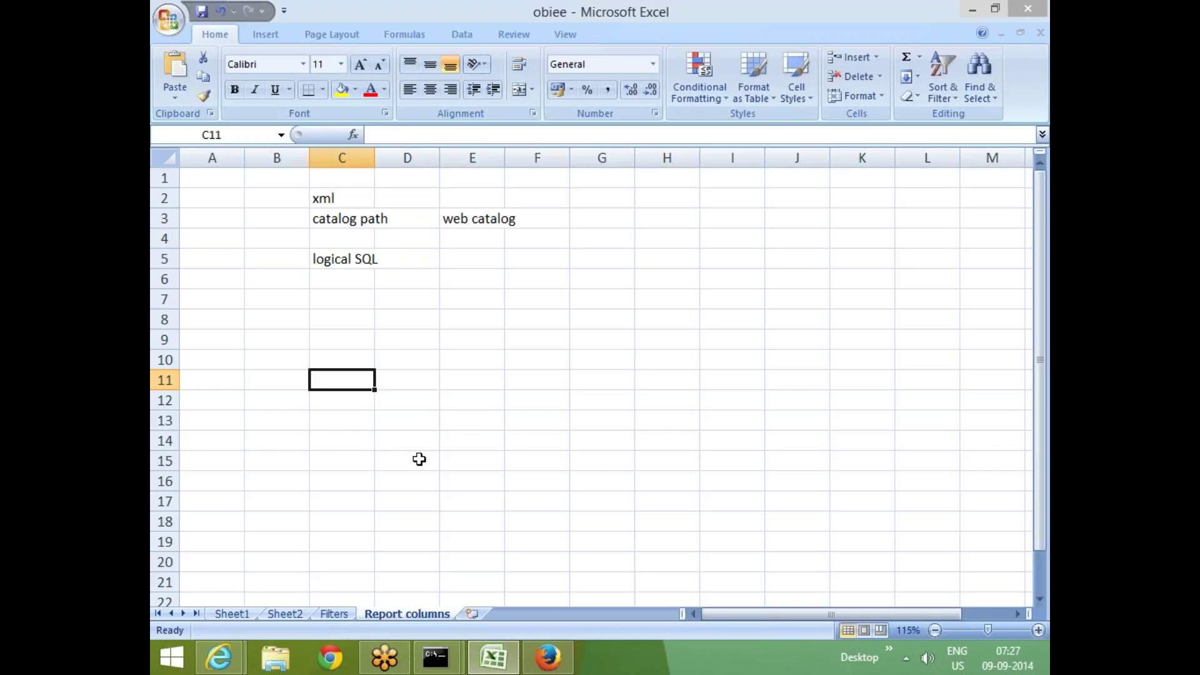
key(Up)
key(Up)
key(Up)
key(Up)
key(Up)
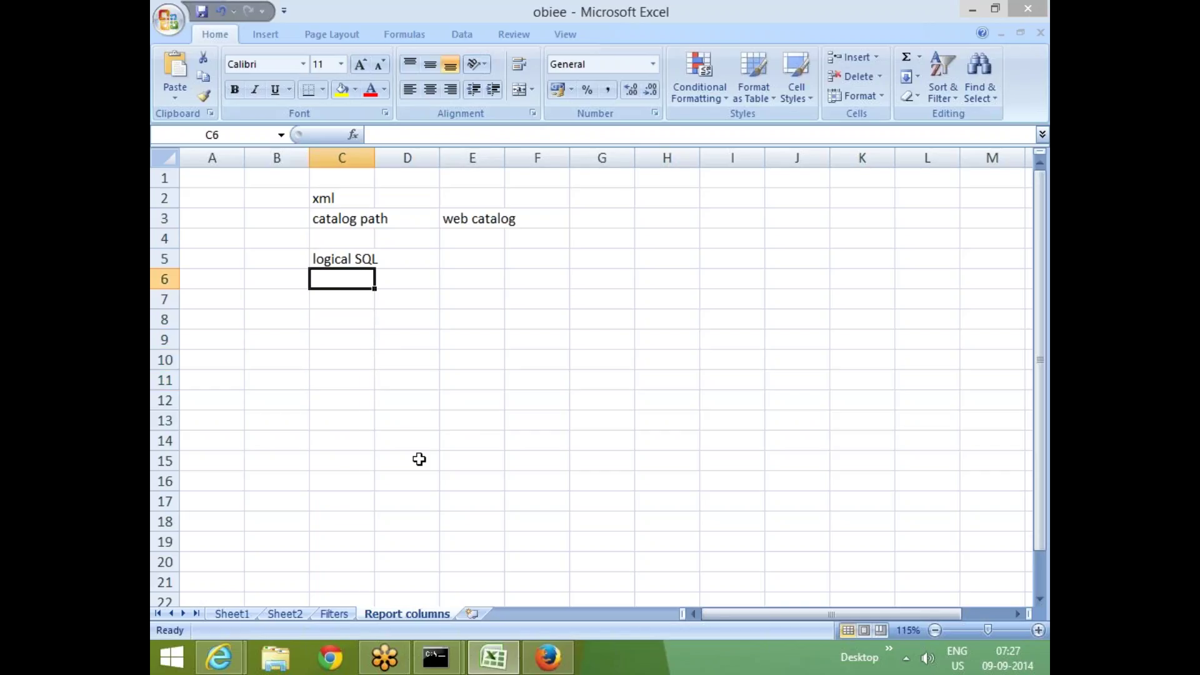
key(Up)
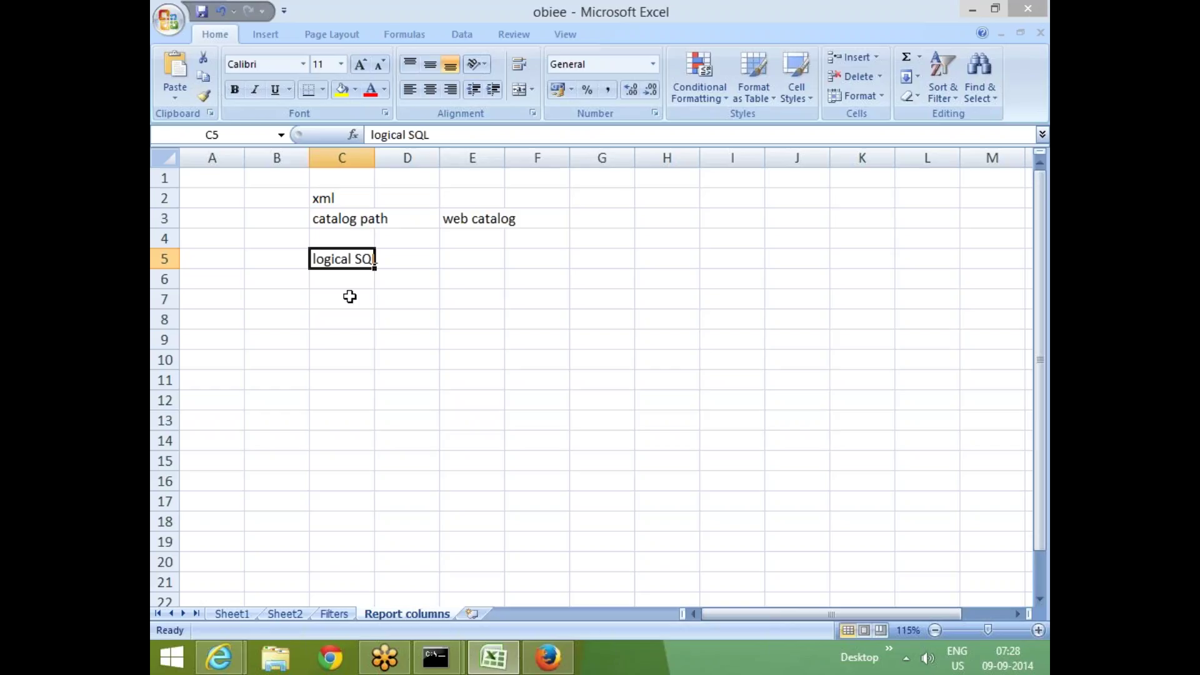
click(344, 317)
click(346, 265)
click(345, 319)
click(343, 254)
Type 'physical' into cell C8, fixing the mistyped letter
click(342, 320)
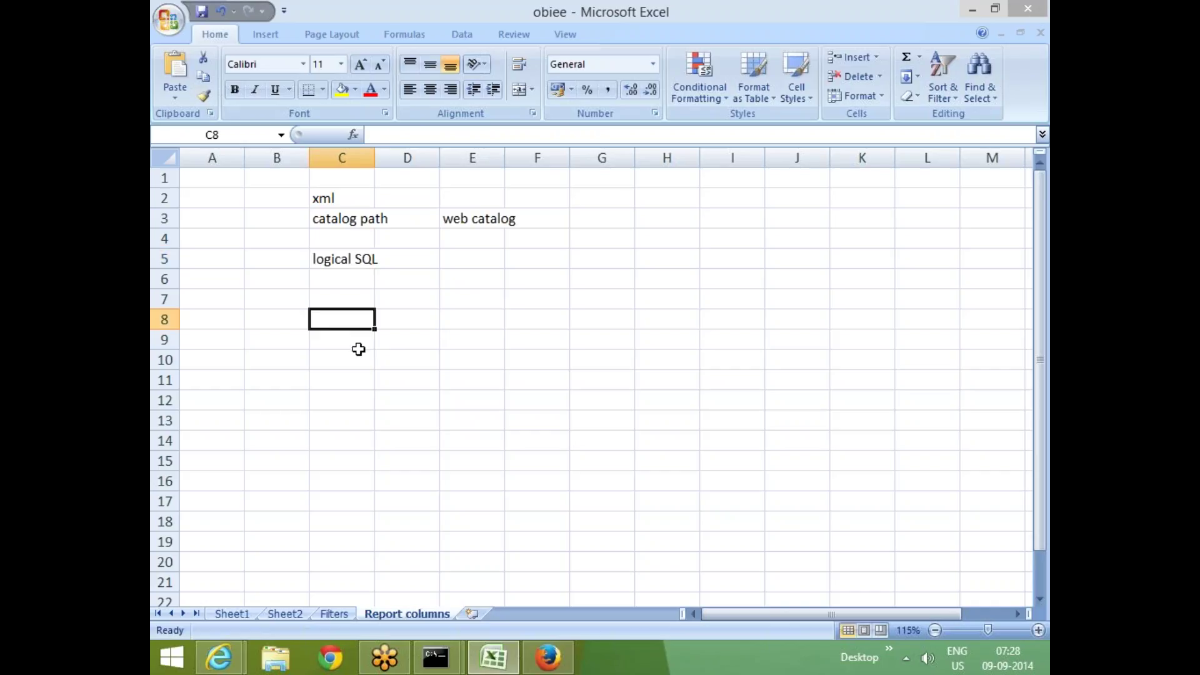
text(phs)
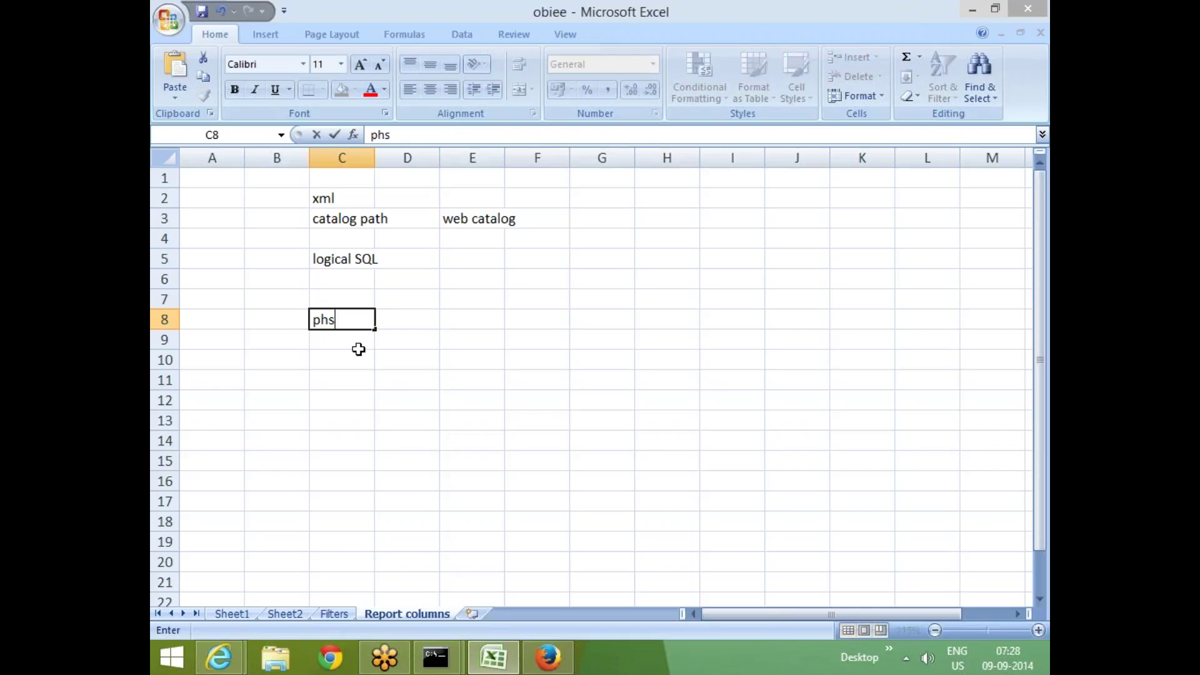
key(BackSpace)
text(ysical)
click(335, 361)
Review the notes in C5 and C8, then bring up the Internet Explorer mail window
click(332, 326)
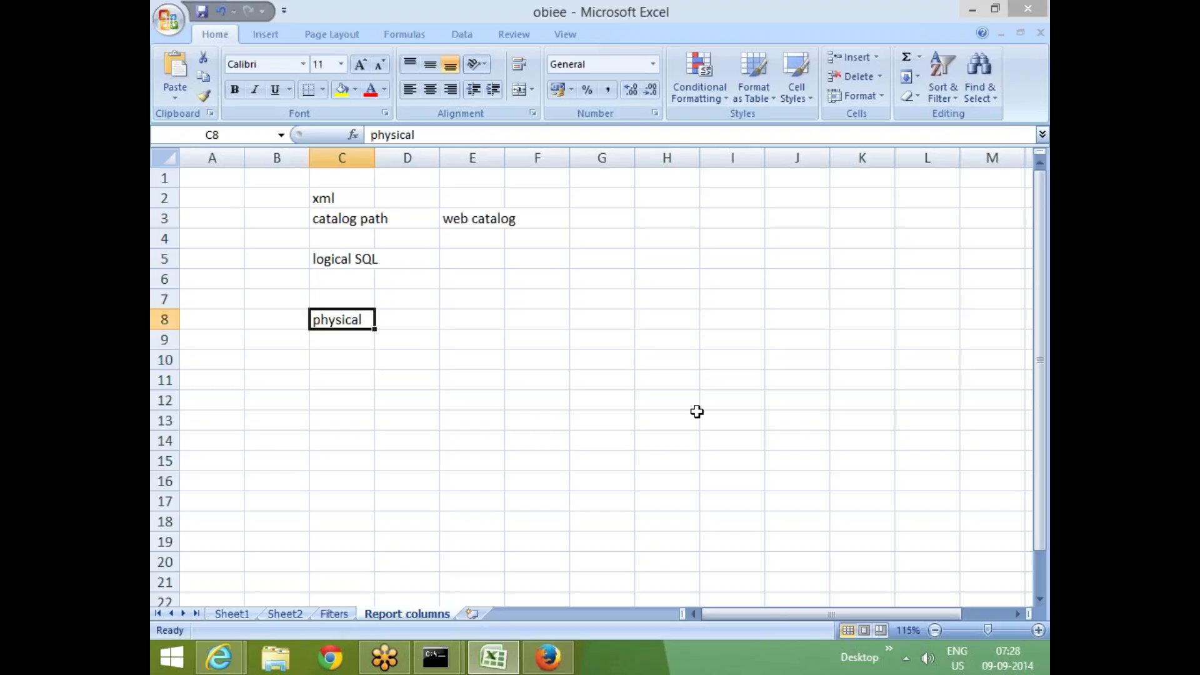
click(347, 262)
click(329, 321)
key(Up)
key(Up)
key(Up)
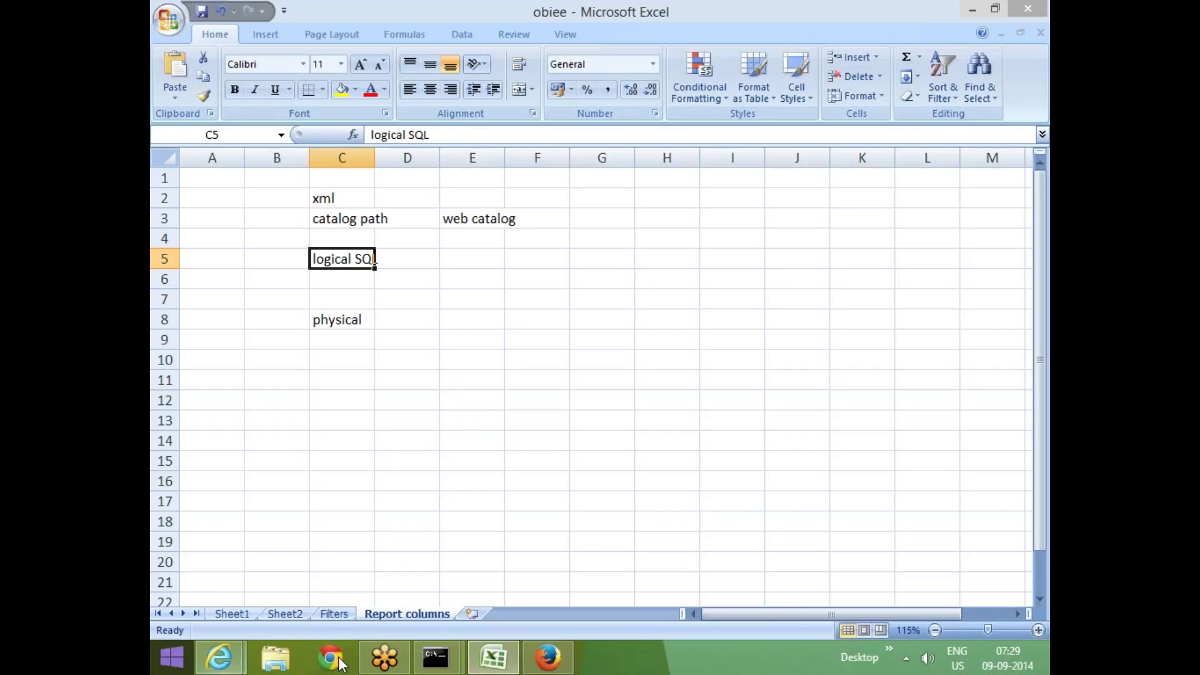
click(225, 655)
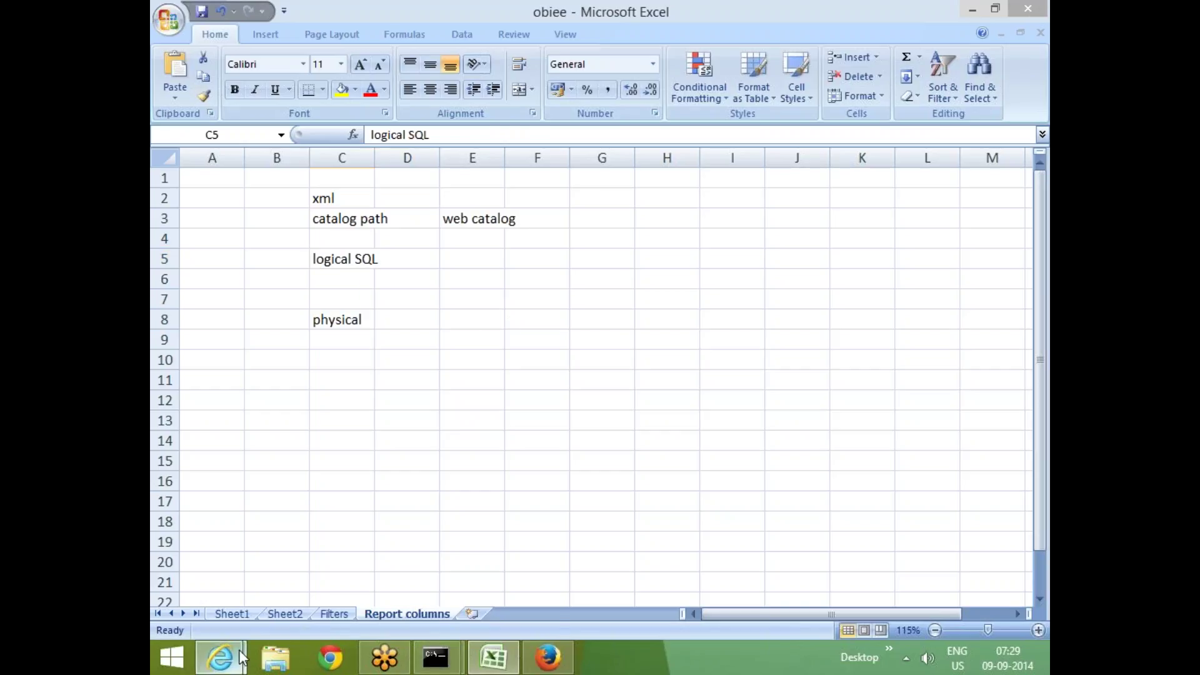
click(475, 586)
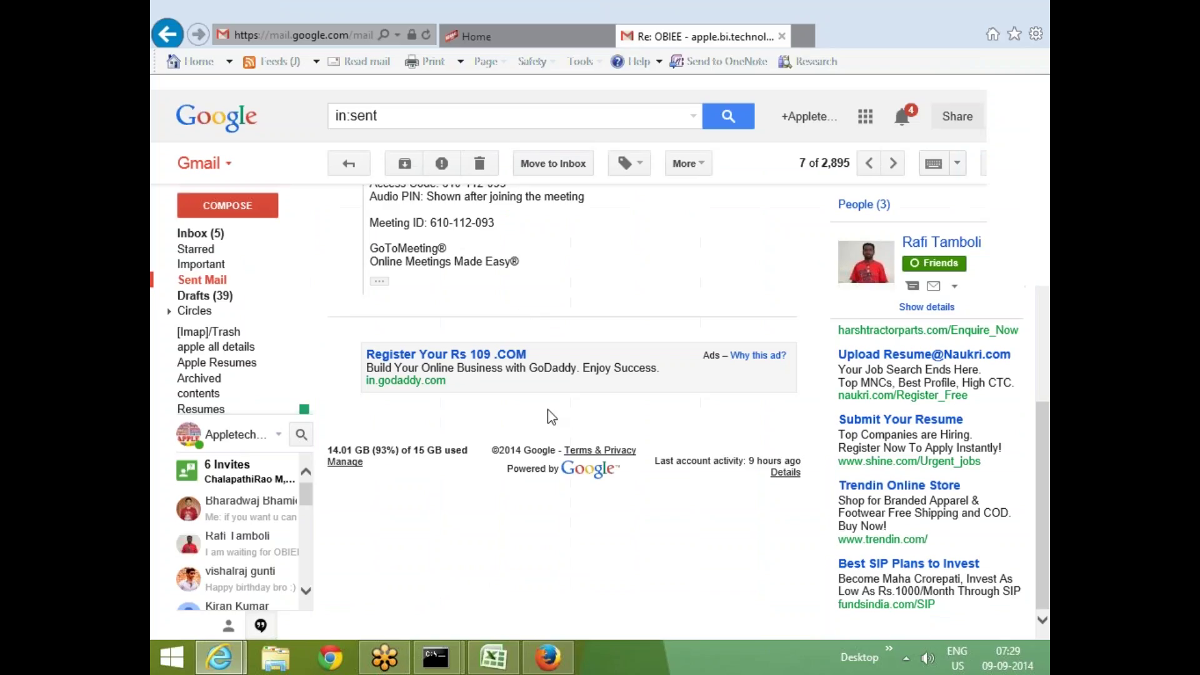
Retry the satish:7001 analytics page in Firefox, check the server console, and return to Excel
click(548, 656)
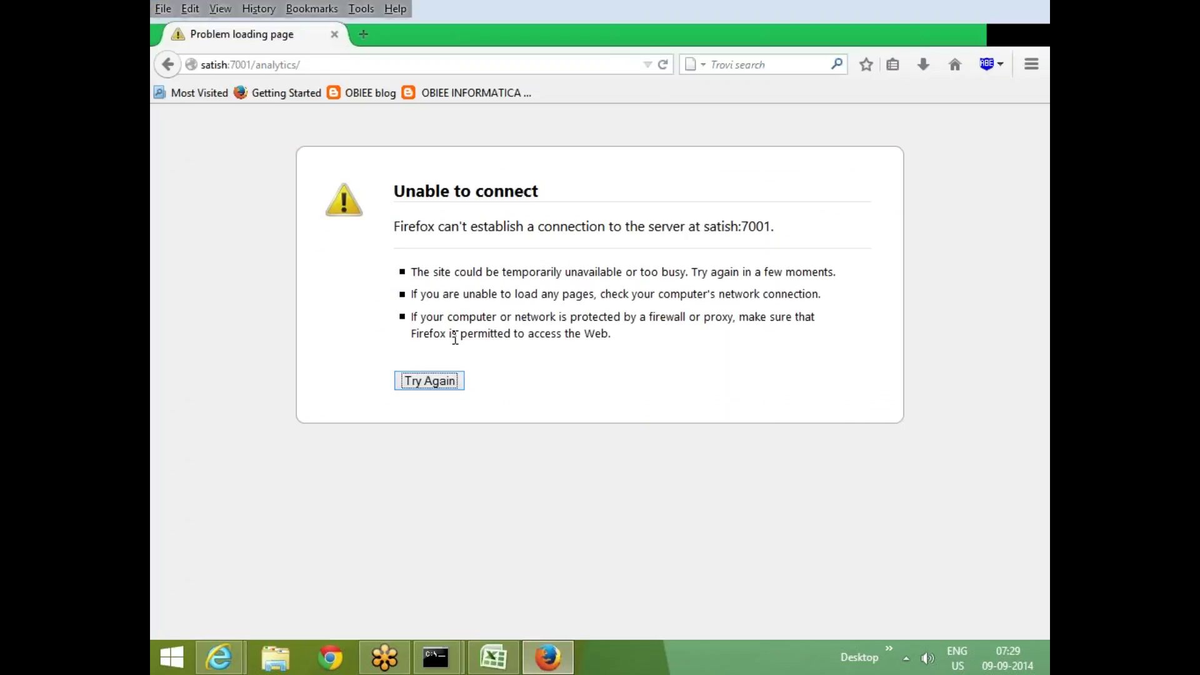
click(437, 383)
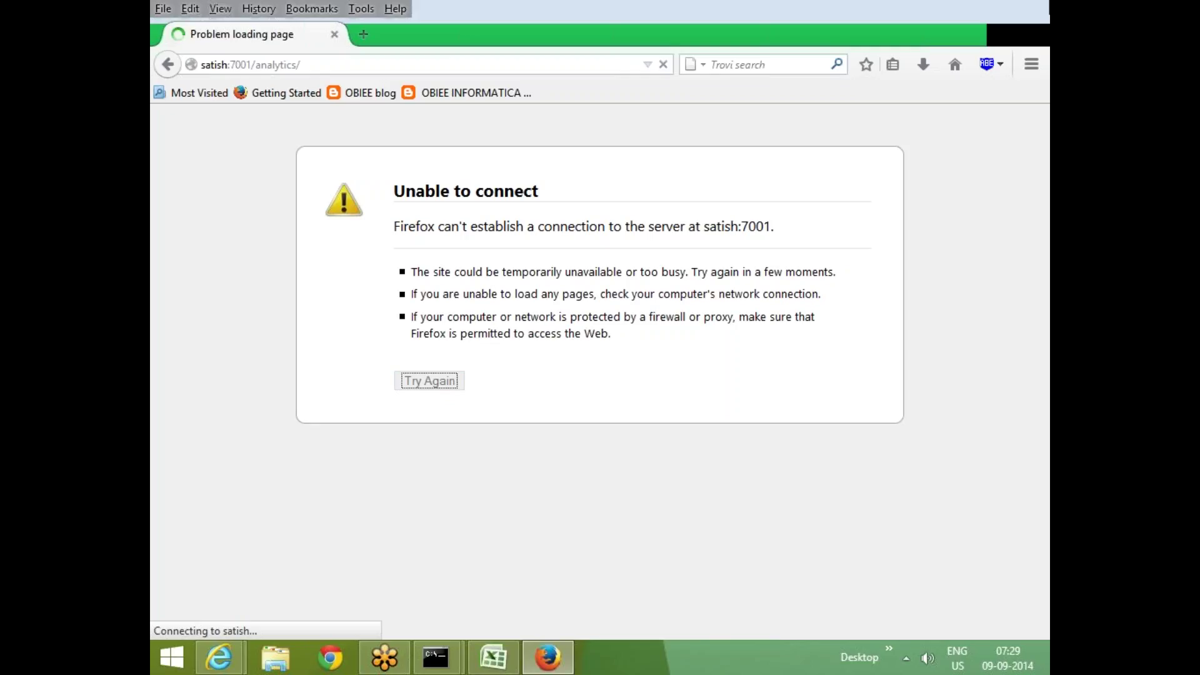
click(435, 656)
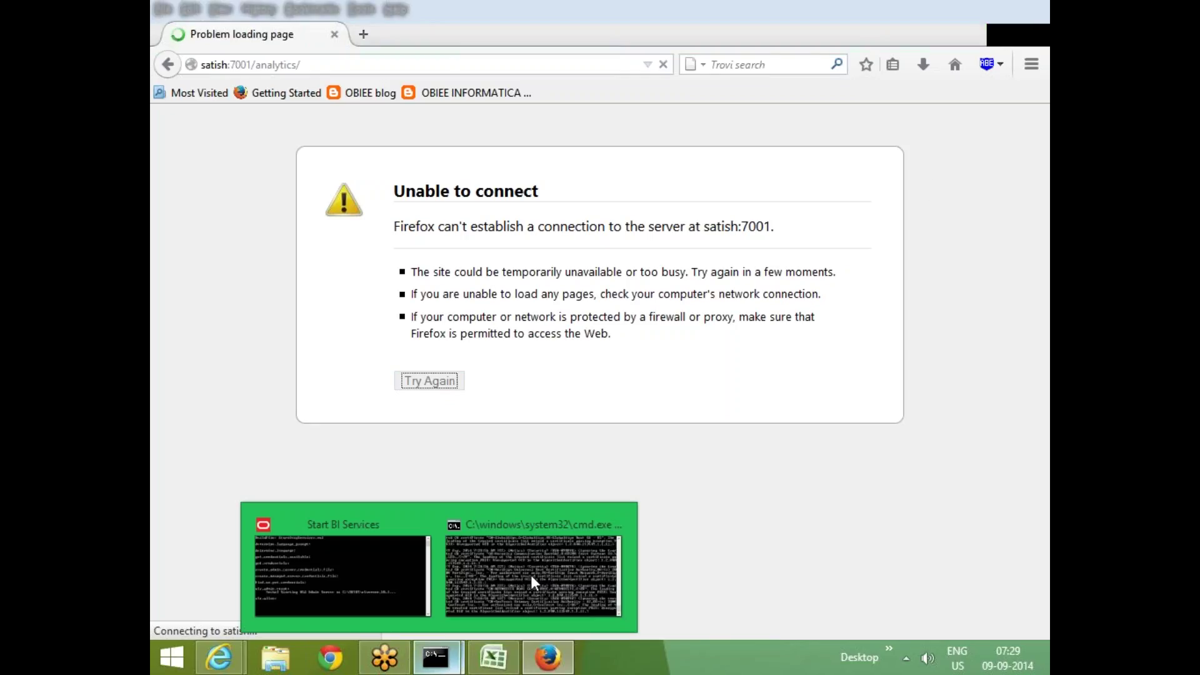
click(568, 563)
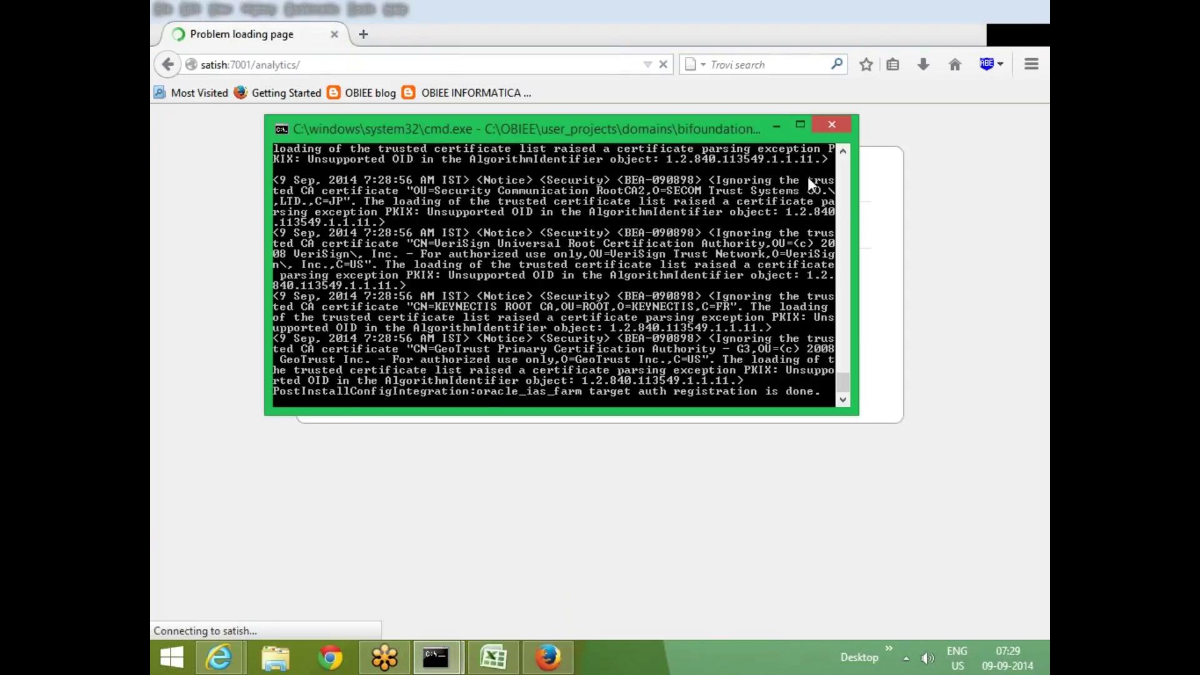
click(777, 126)
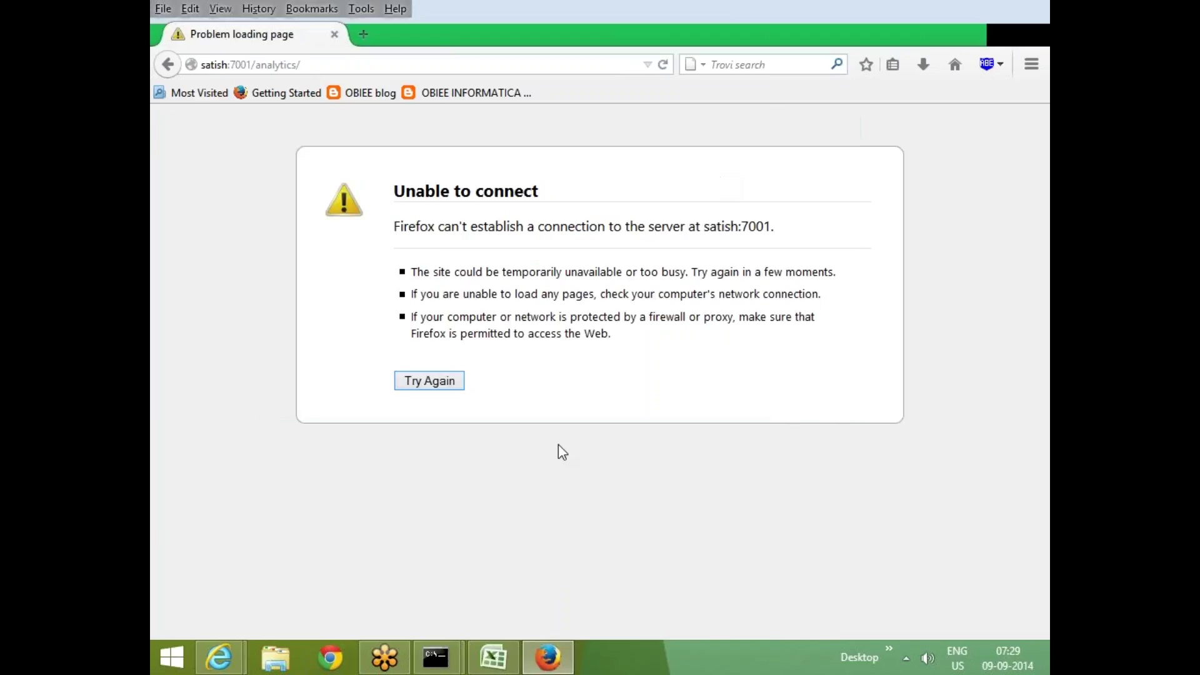
click(478, 662)
click(520, 363)
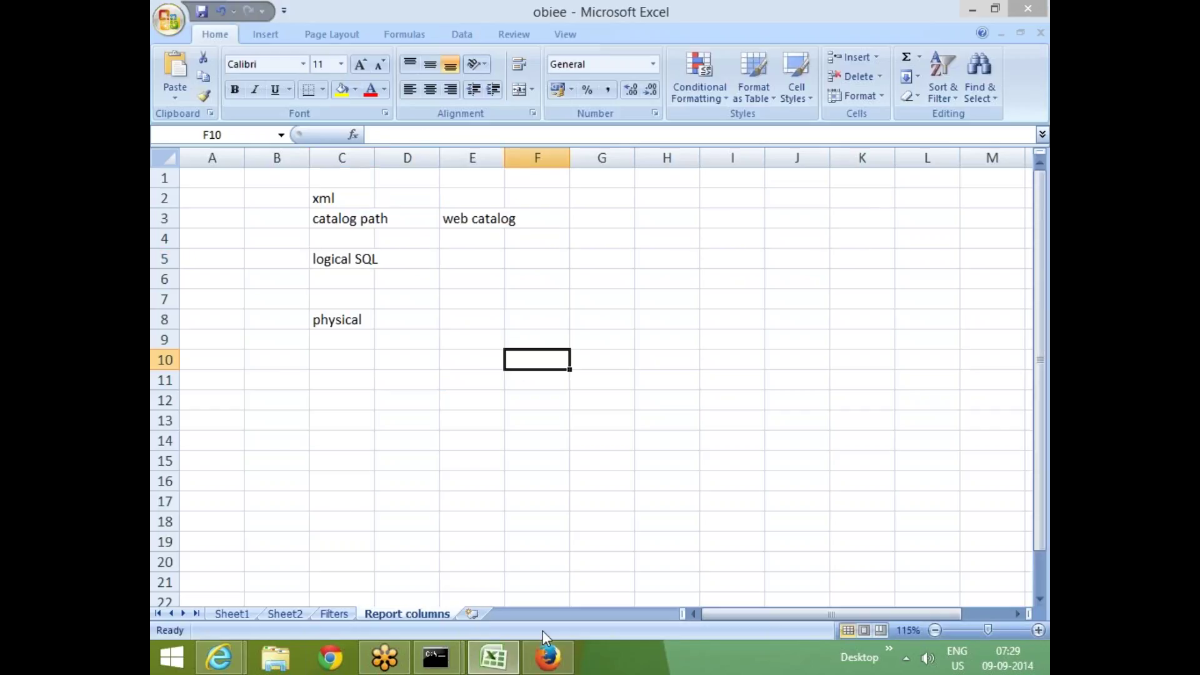
click(320, 378)
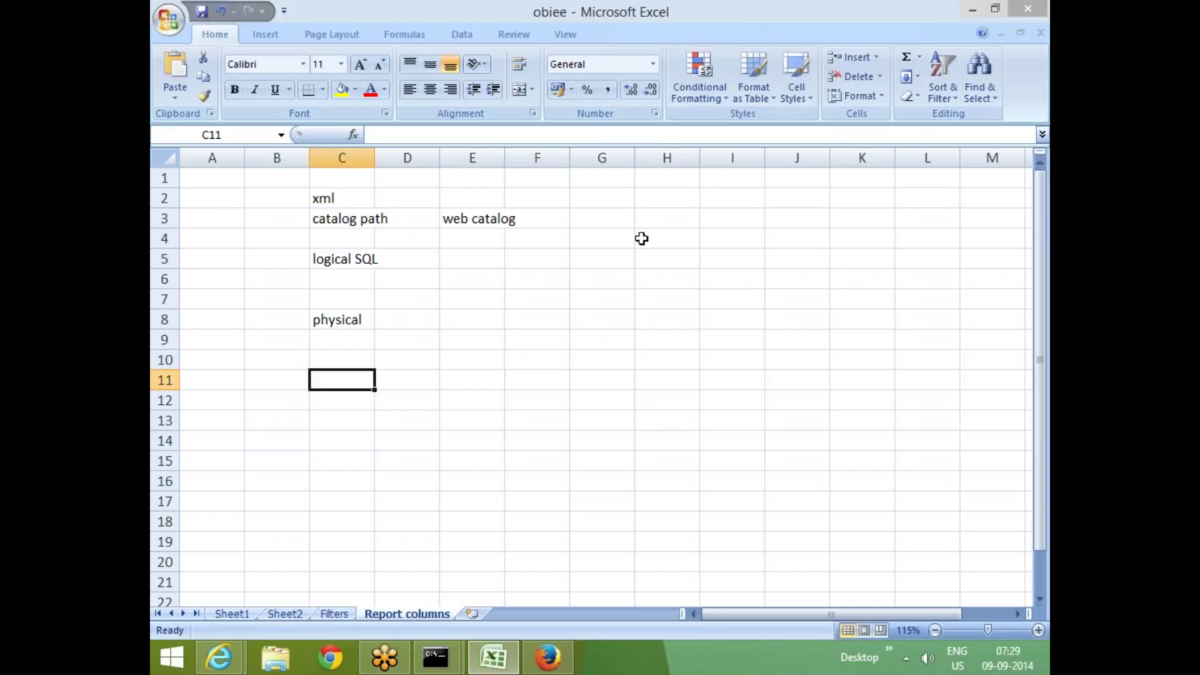
click(597, 221)
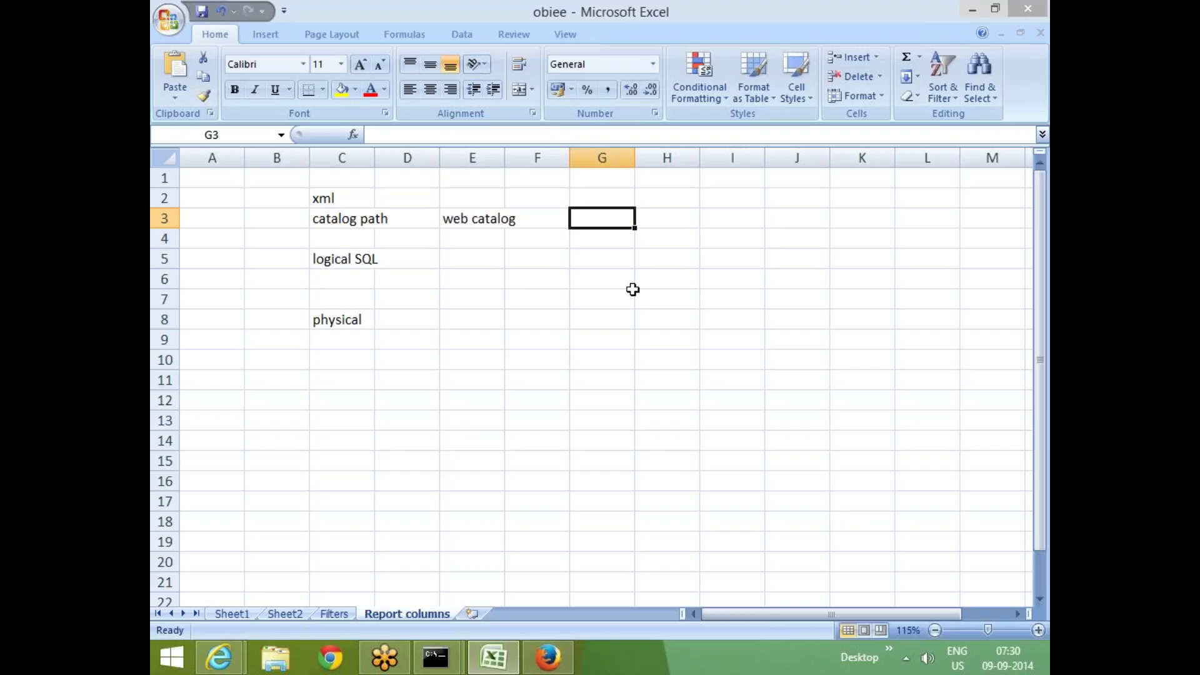
click(631, 294)
click(613, 240)
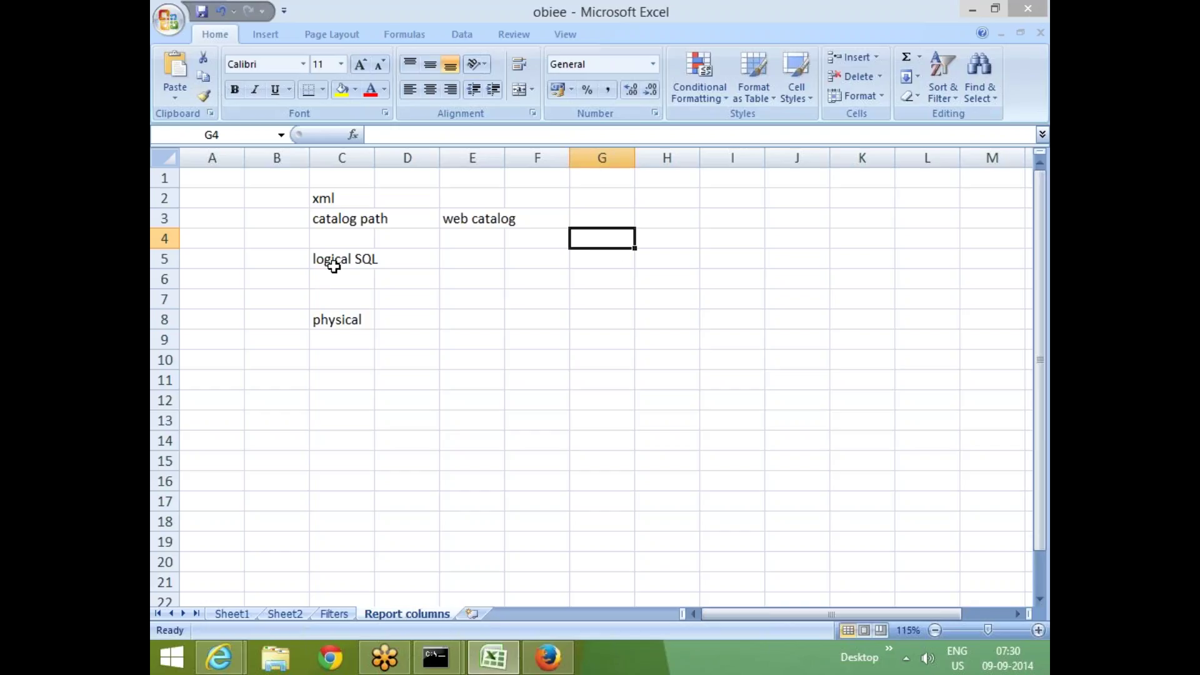
click(348, 239)
Look over the C3 and C8 notes, then switch to the browser showing the analytics Error 500
click(347, 213)
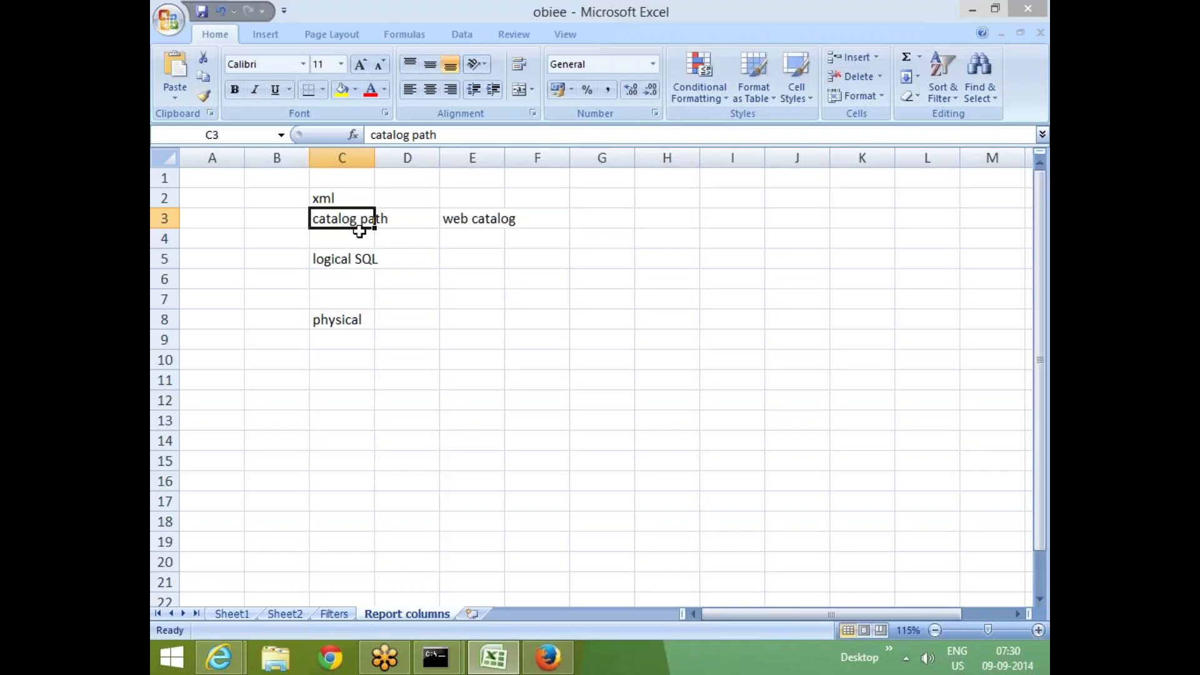
click(448, 395)
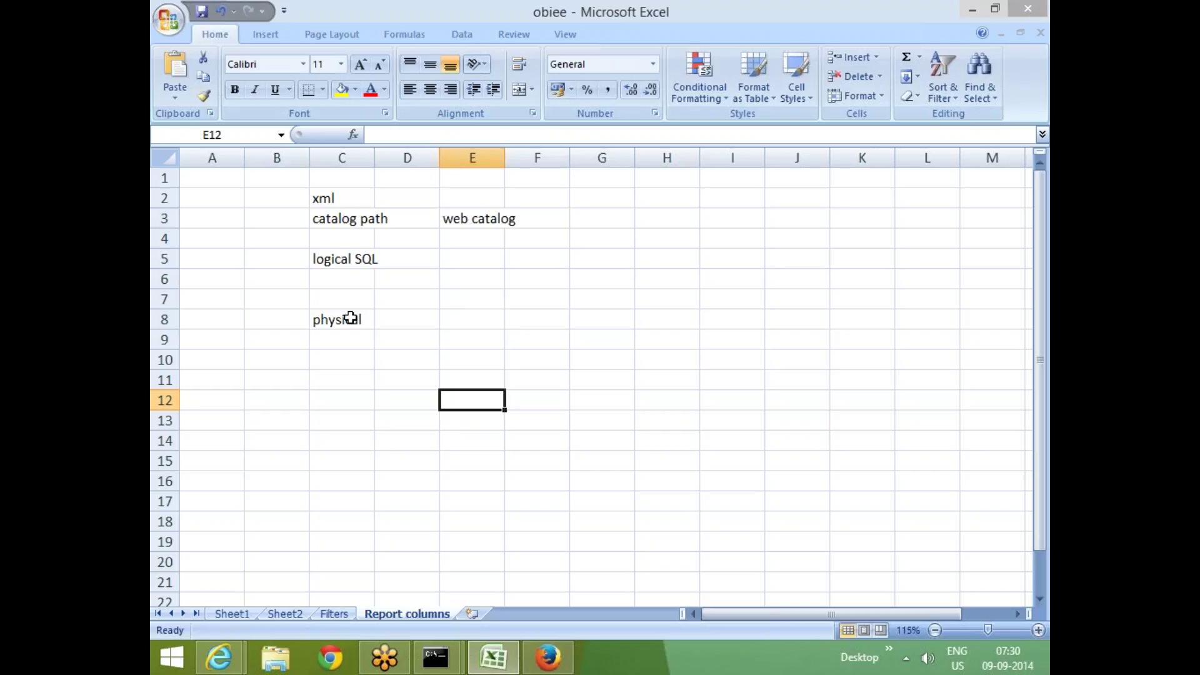
click(354, 325)
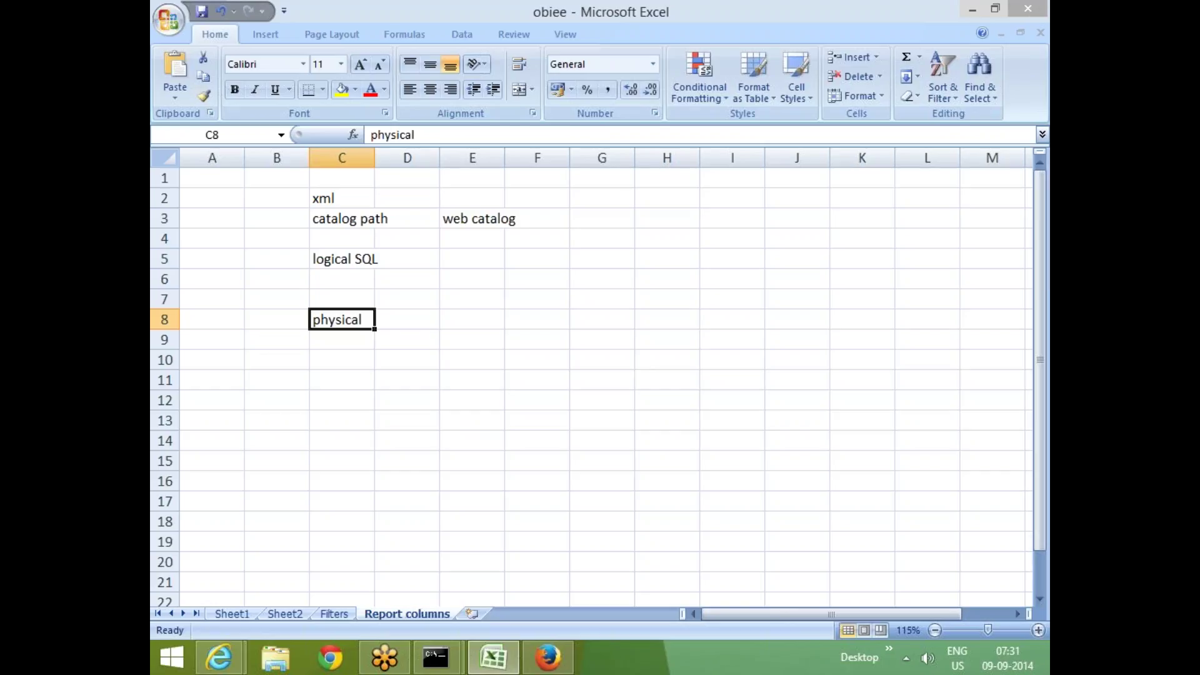
click(528, 380)
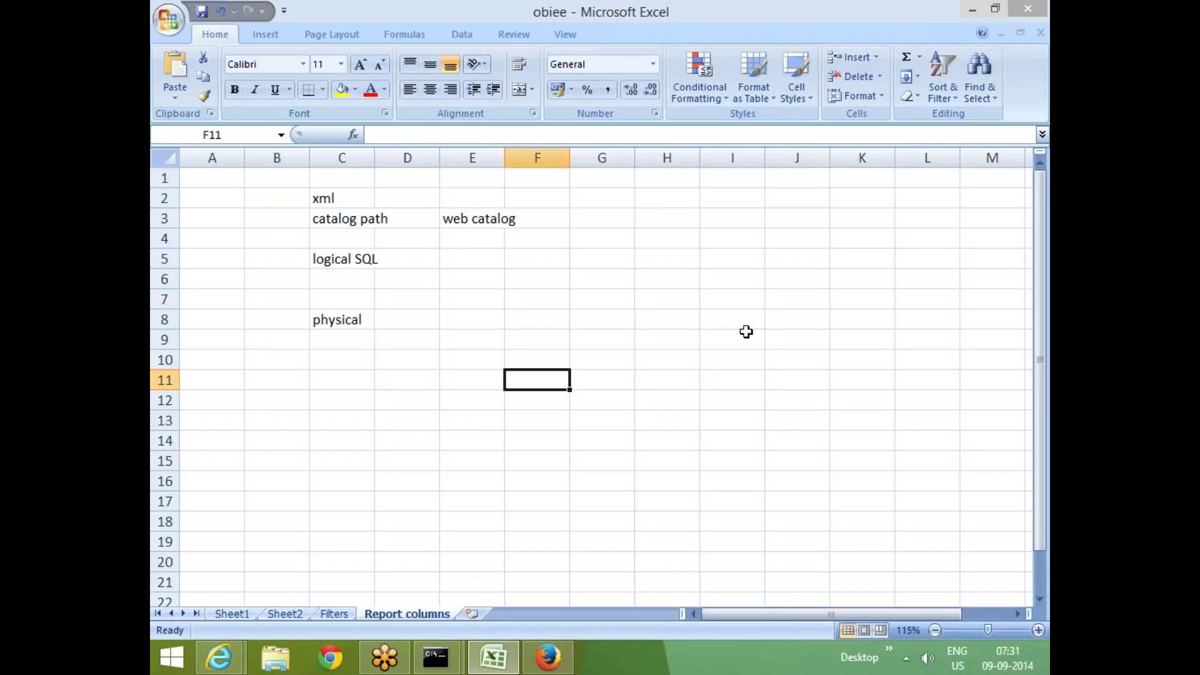
key(alt+Tab)
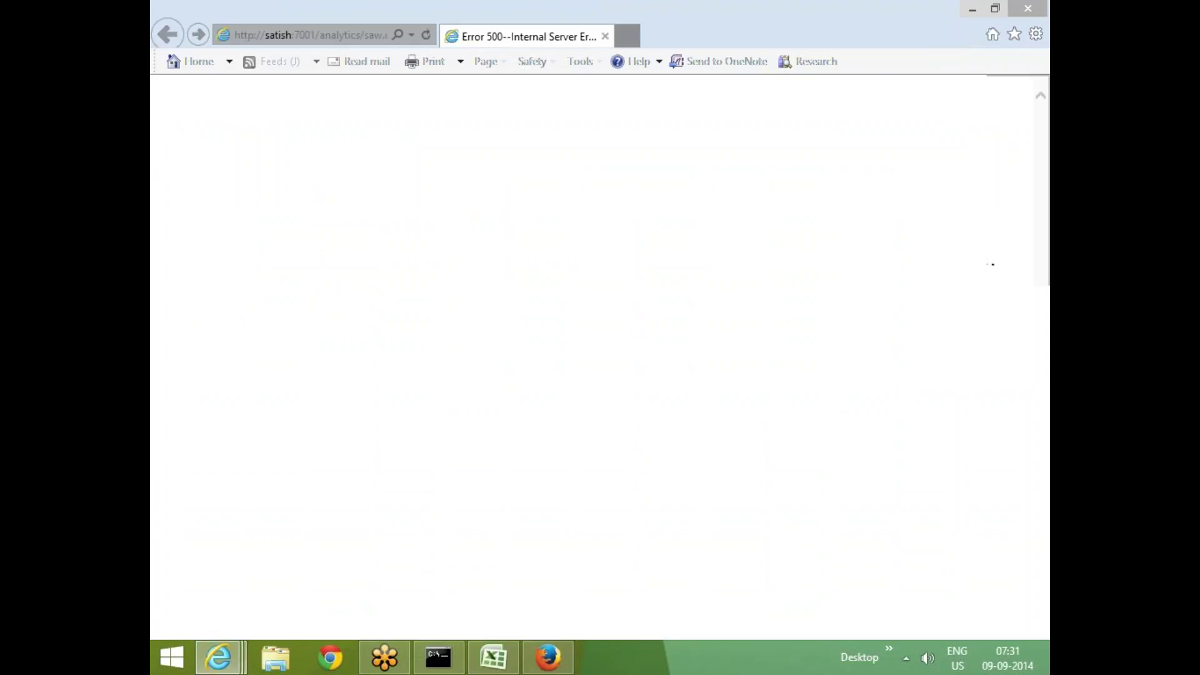
Reload satish:7001/analytics in Firefox until the Oracle BI Sign In page appears
click(544, 661)
click(369, 65)
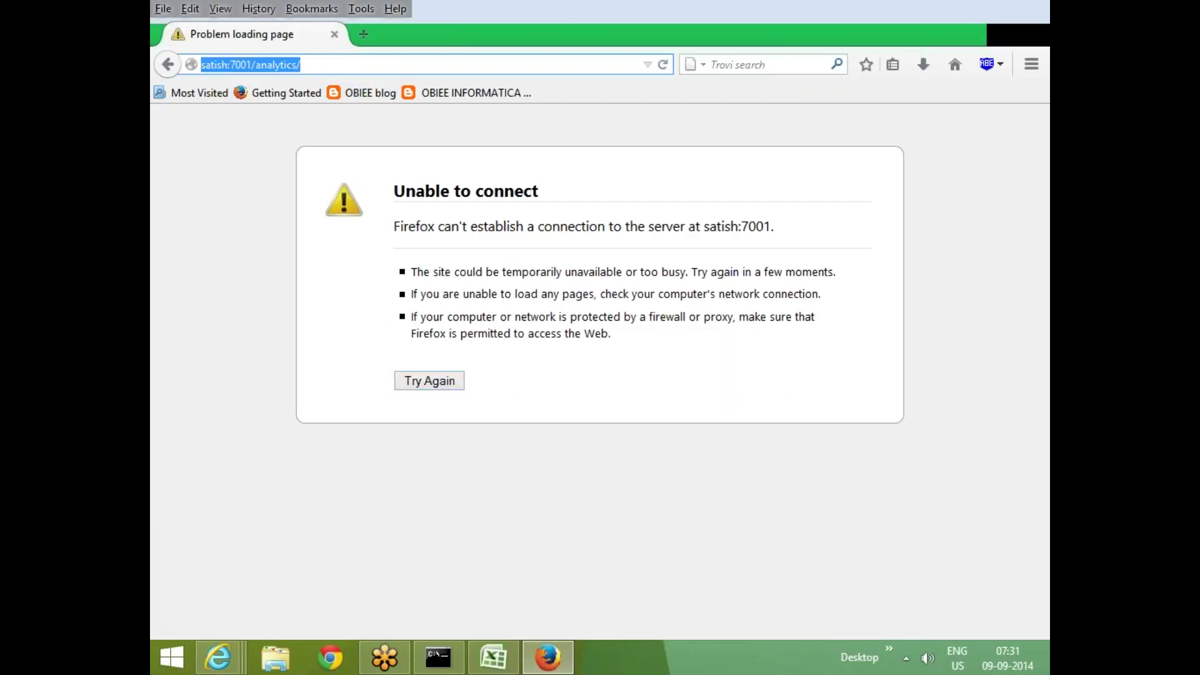
click(364, 62)
key(Return)
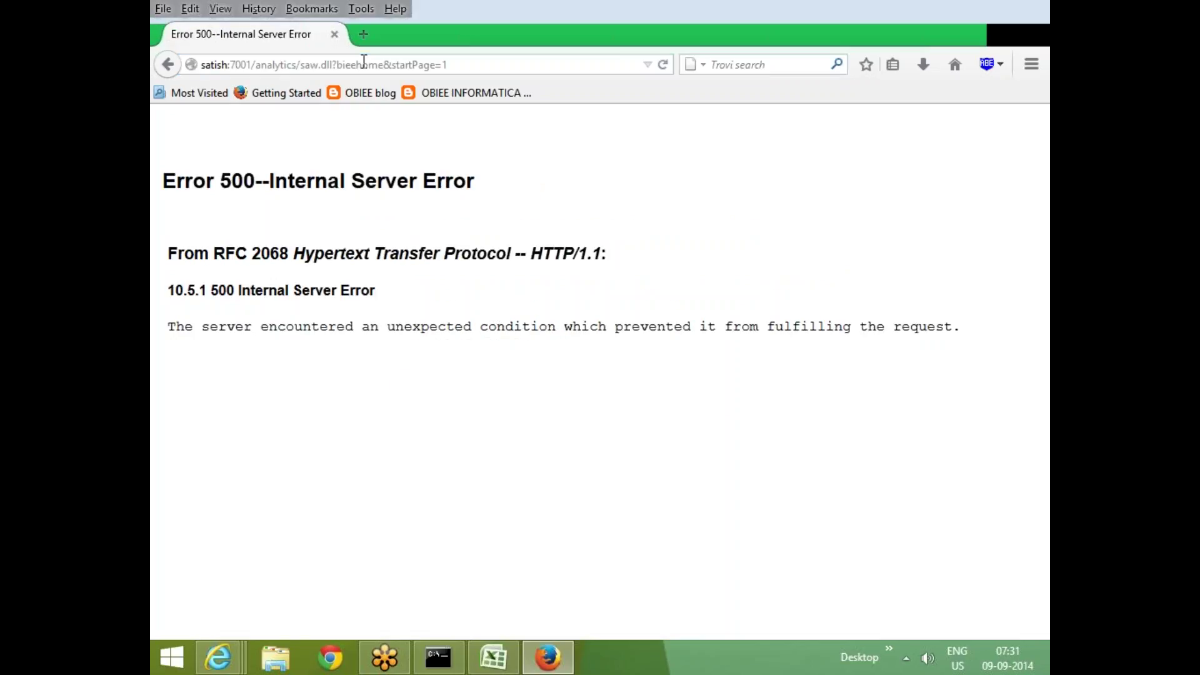
click(473, 64)
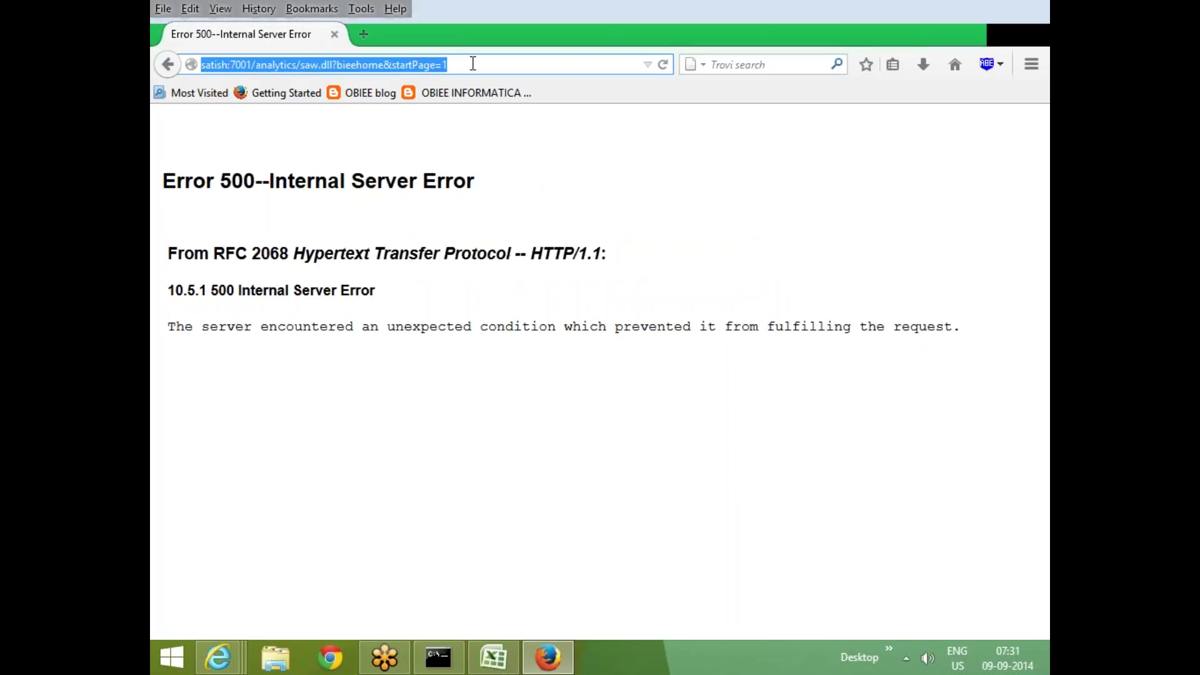
click(473, 64)
key(Return)
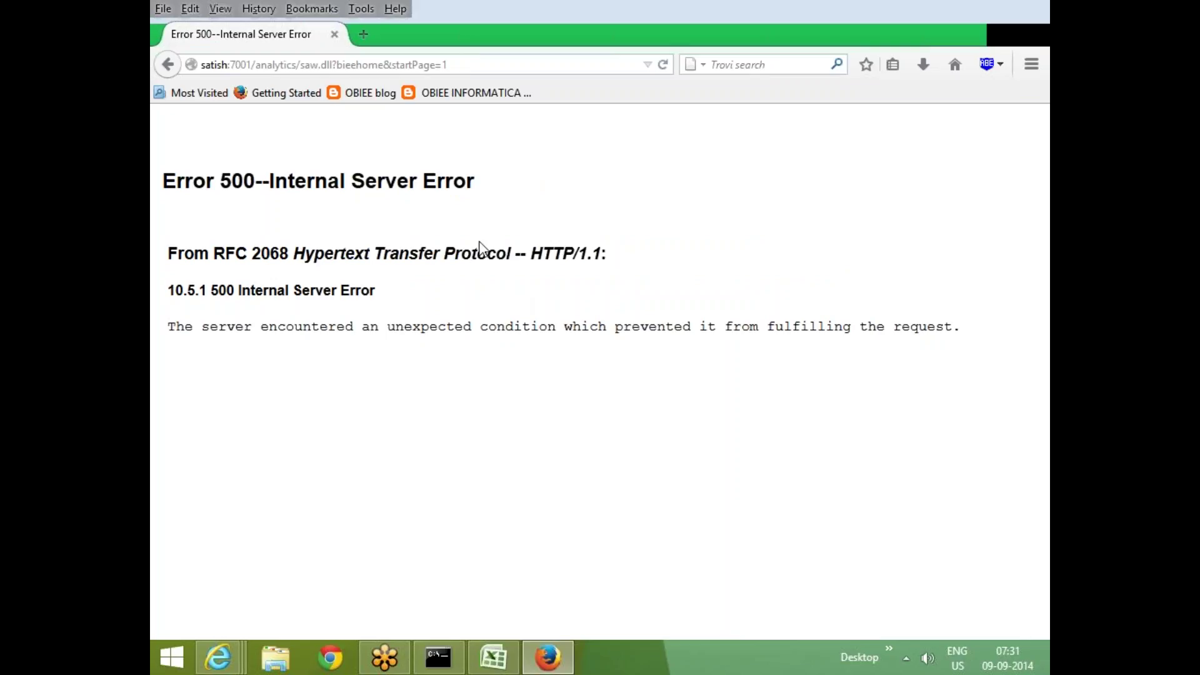
click(521, 66)
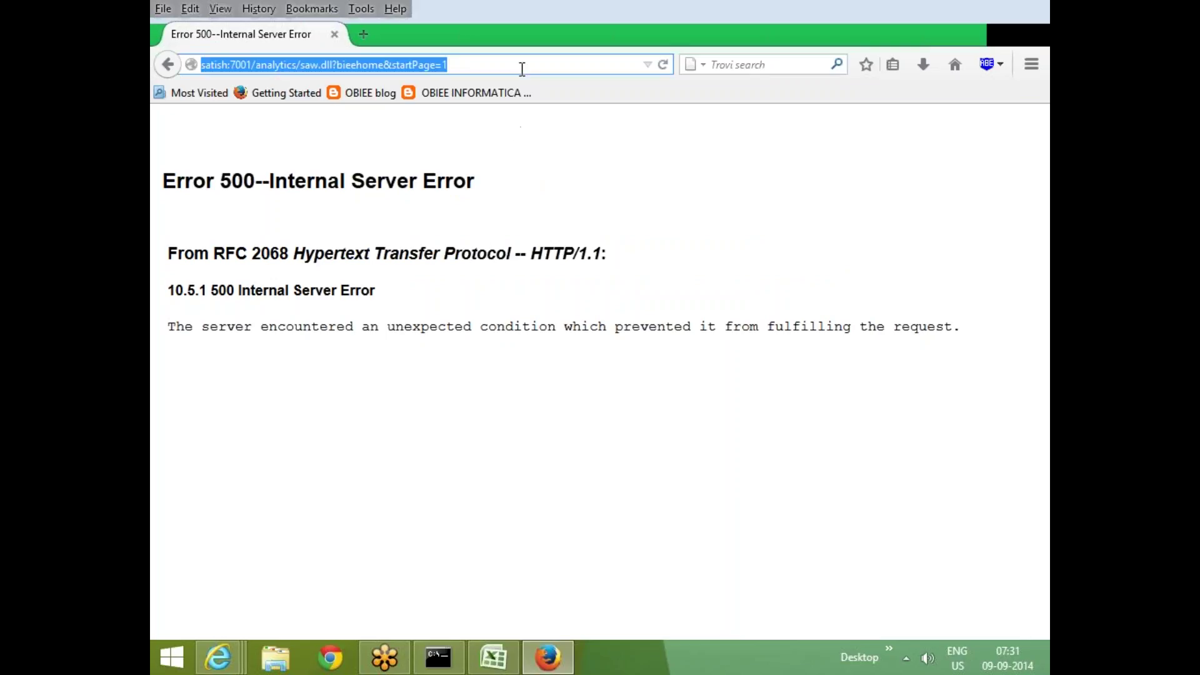
click(522, 66)
key(Return)
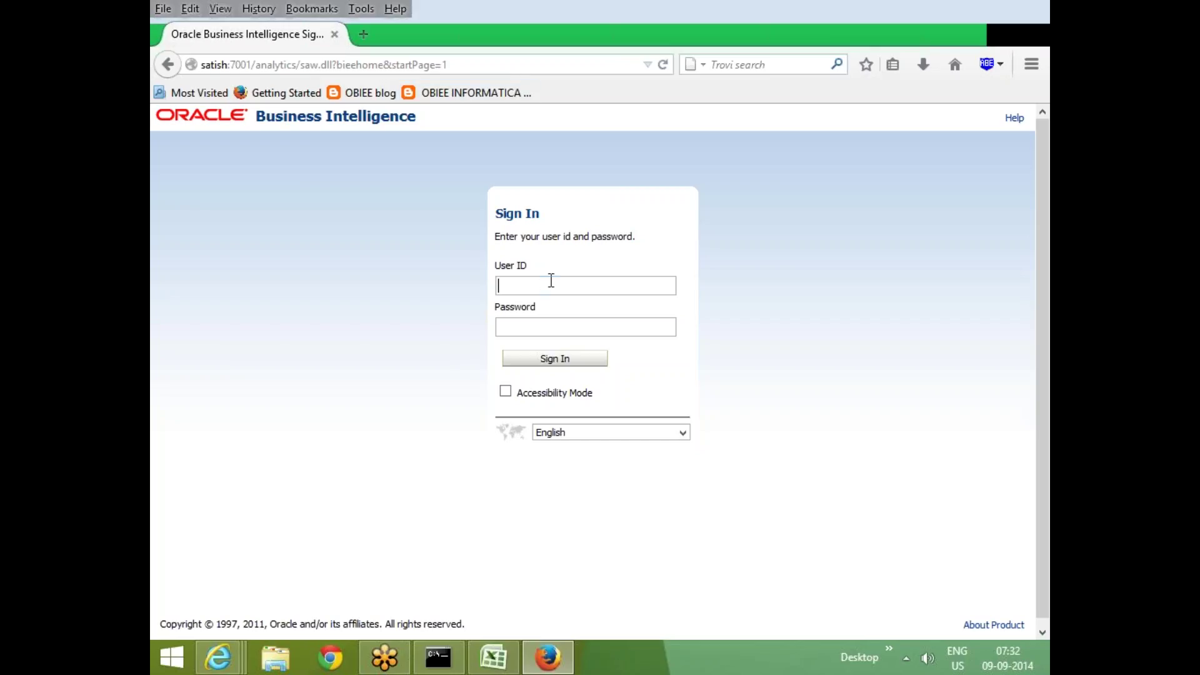
Sign in to Oracle BI EE with the administrator user ID and password
text(weblogic)
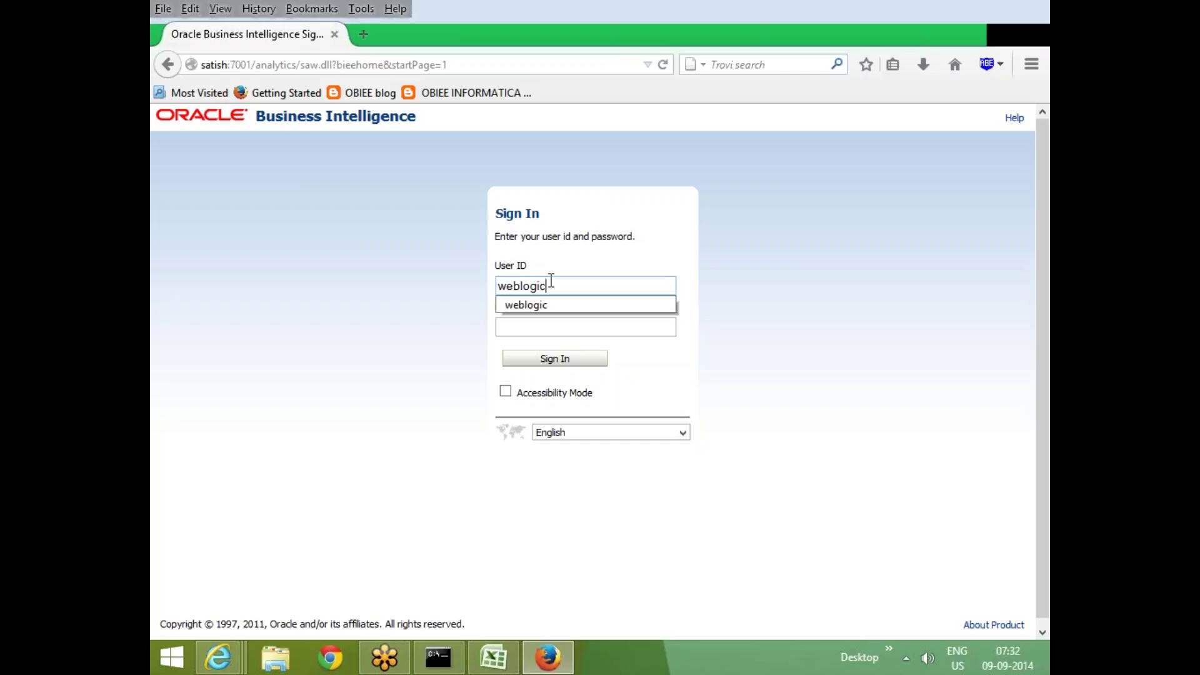
key(Tab)
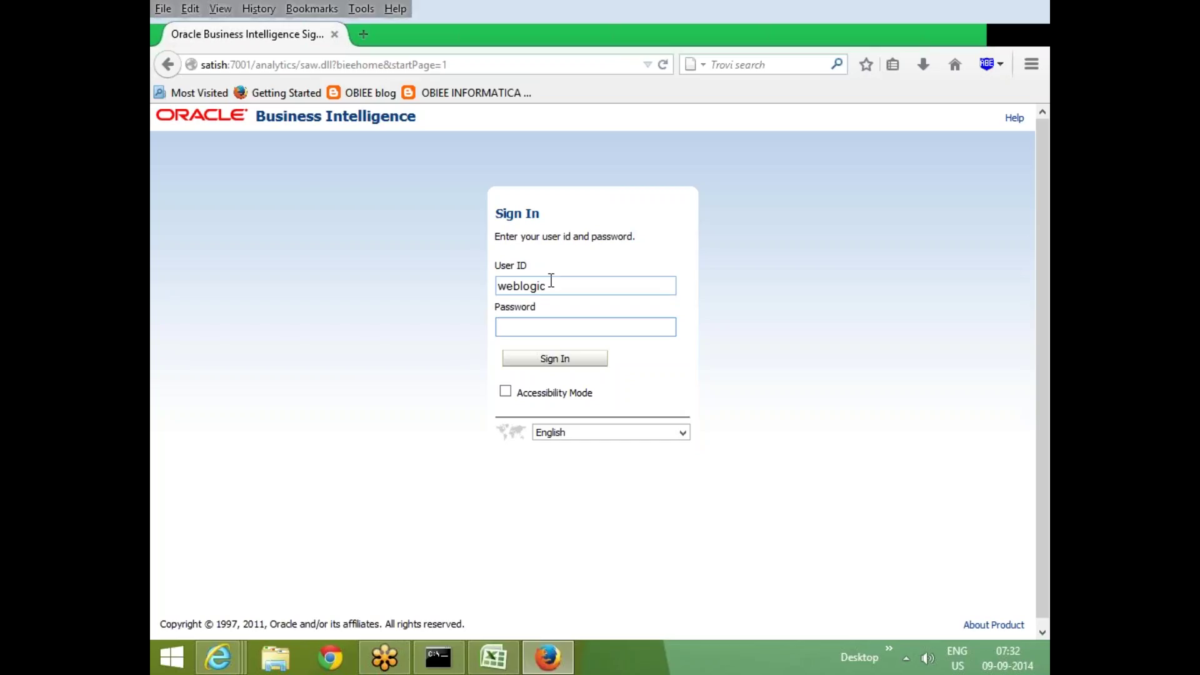
text(weblogic)
key(Return)
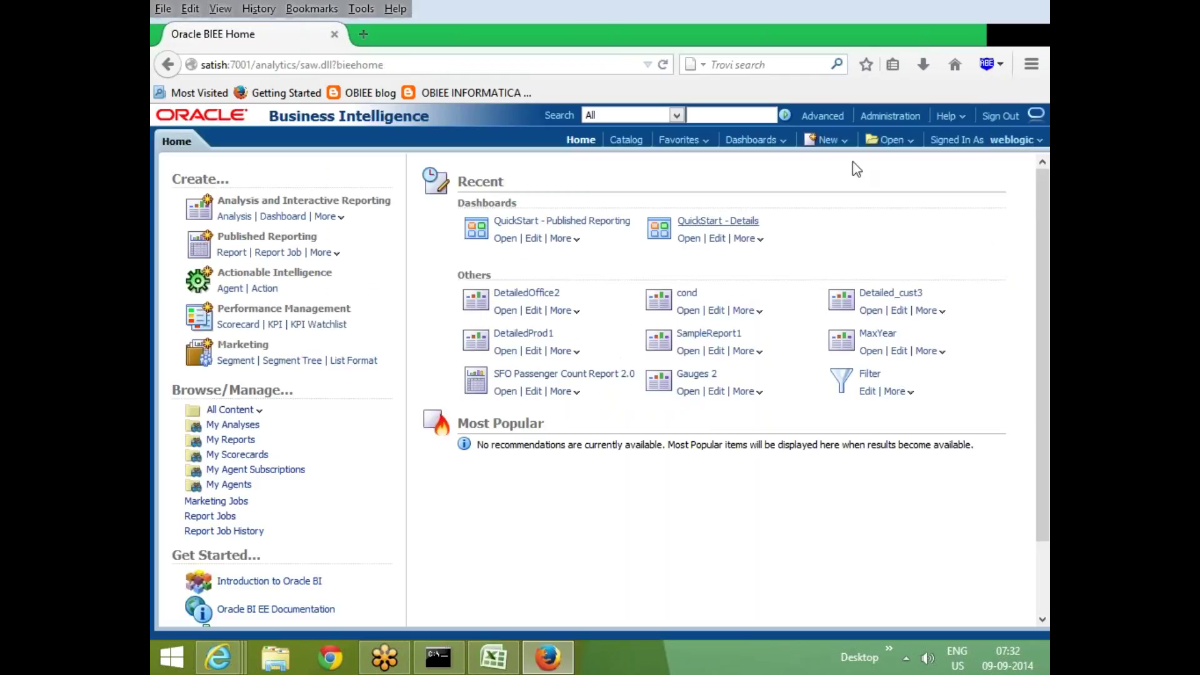
click(842, 141)
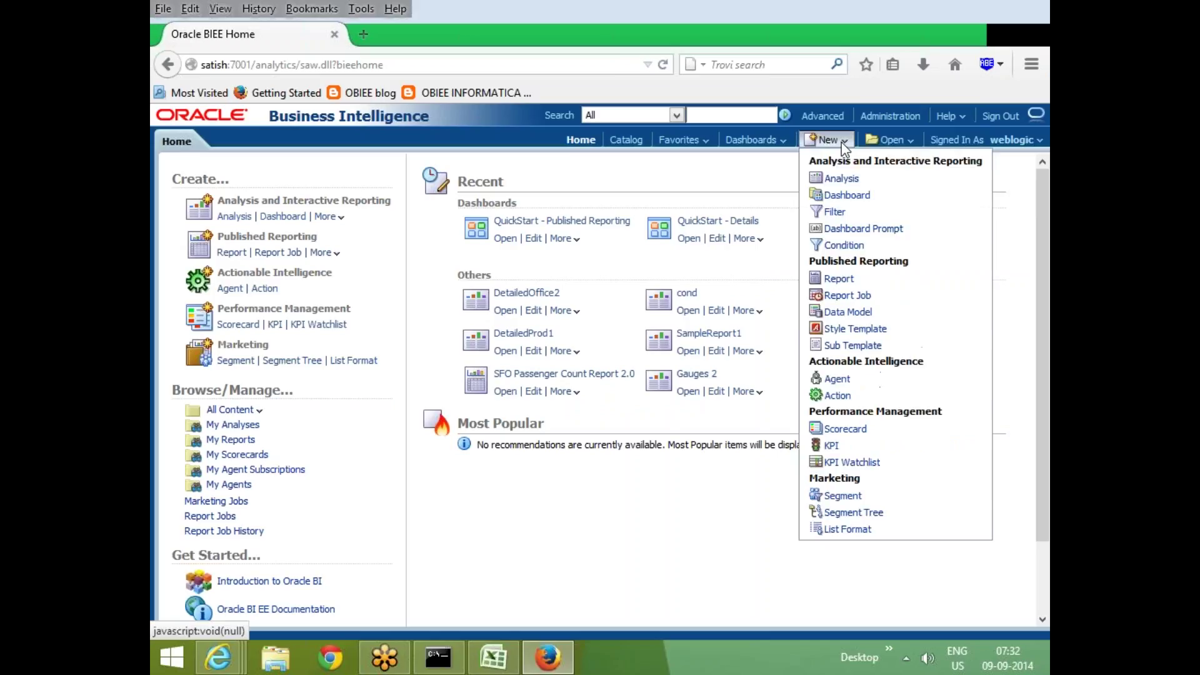
Close the New items list and open a blank browser tab beside the BI Home page
click(737, 170)
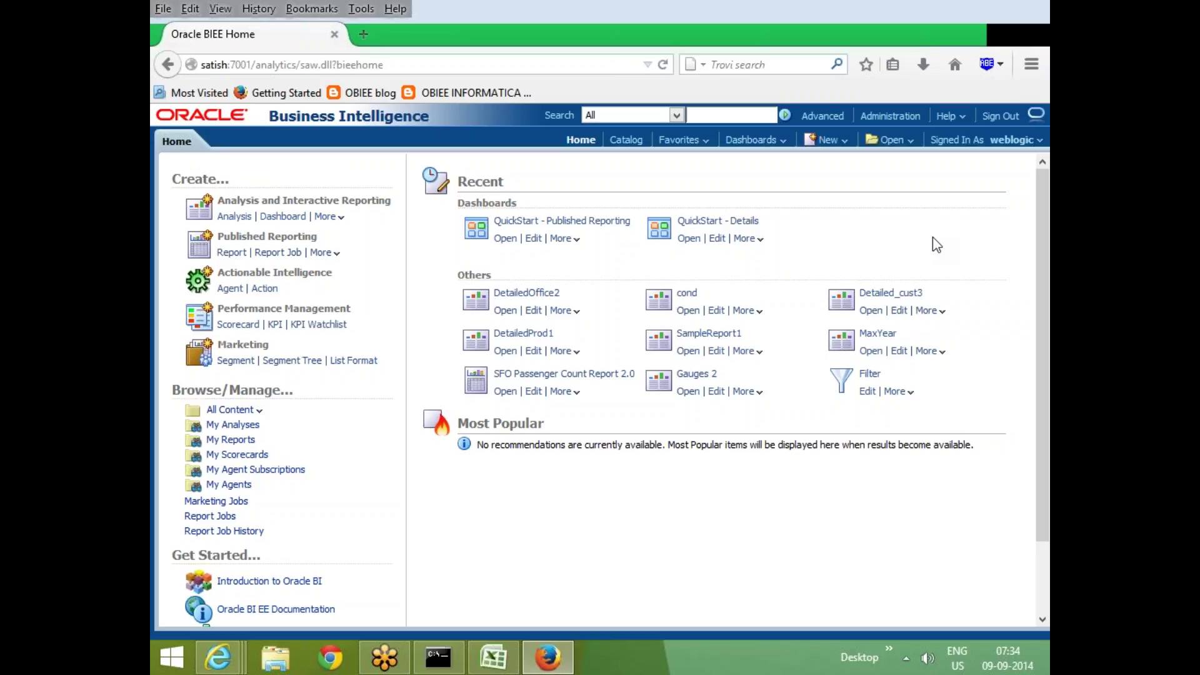
click(367, 33)
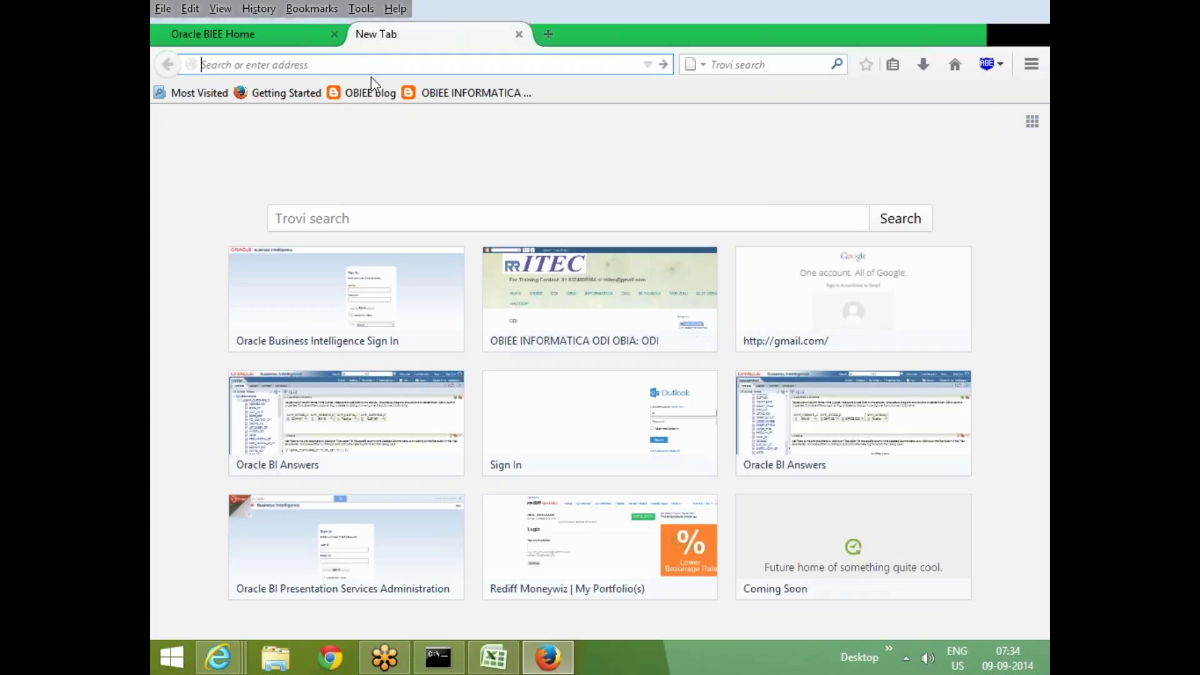
Open the satish:7001/em Enterprise Manager 11g login page in the new tab
text(satish/)
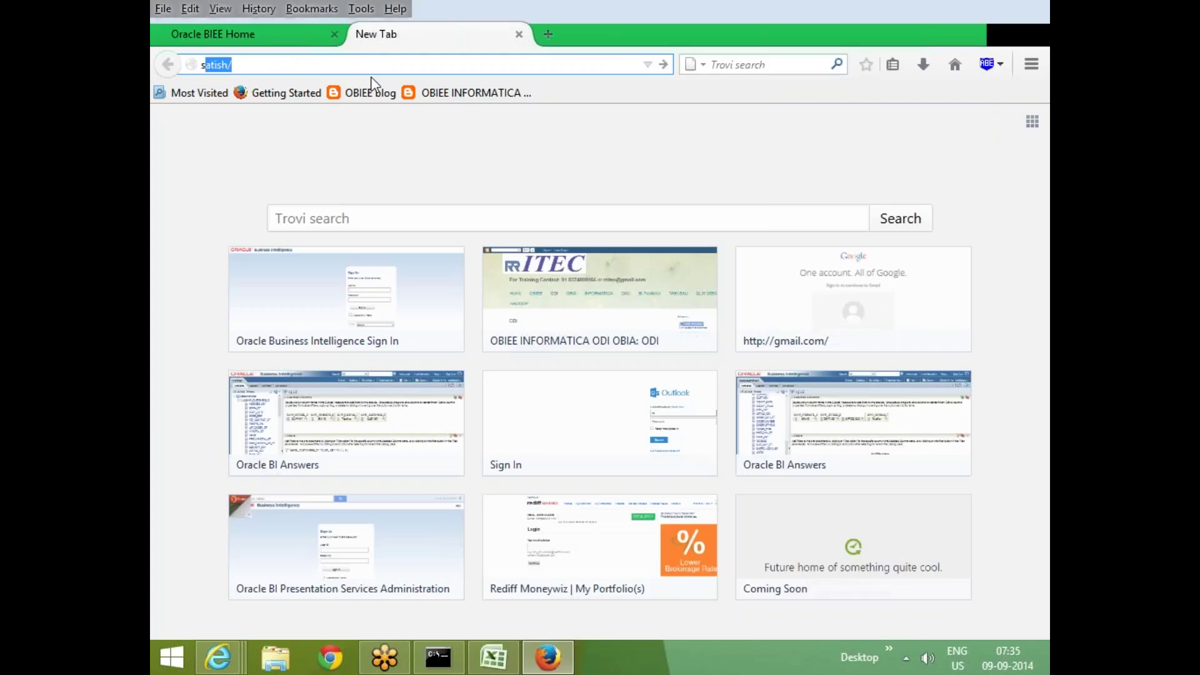
click(270, 143)
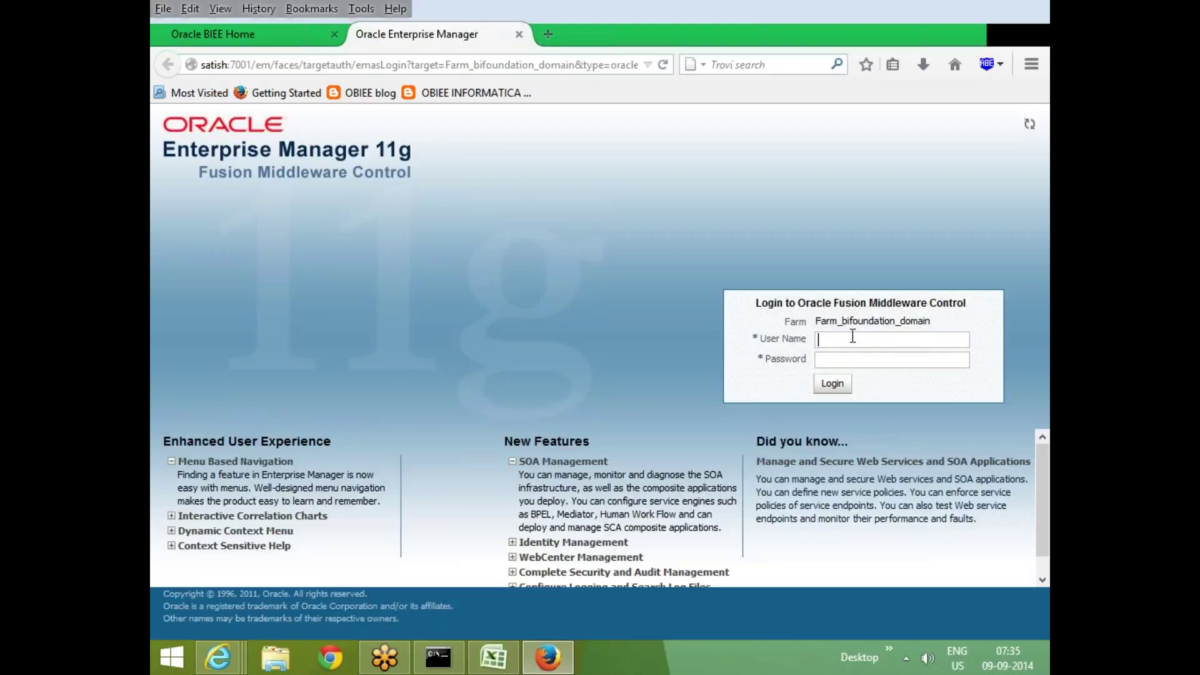
Sign in to Enterprise Manager 11g with the saved user name and the account password
click(853, 336)
click(866, 361)
text(••••••••)
key(Return)
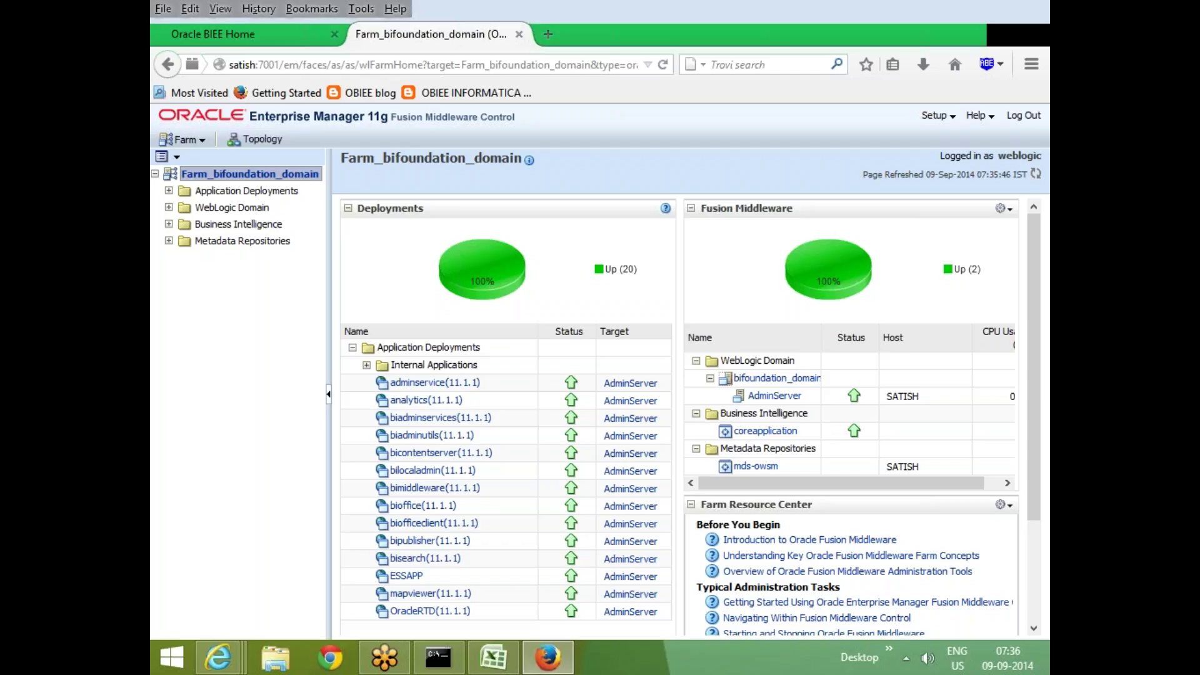
Return to the Oracle BI EE Home tab and show the New create menu
click(229, 37)
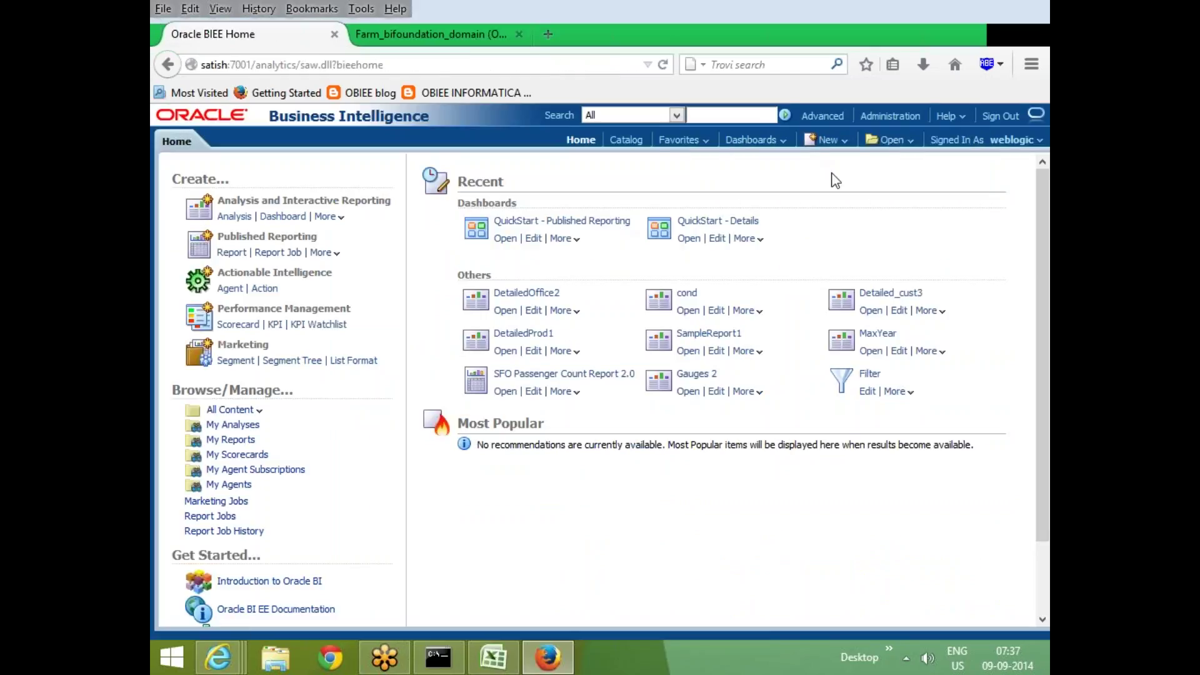
click(838, 143)
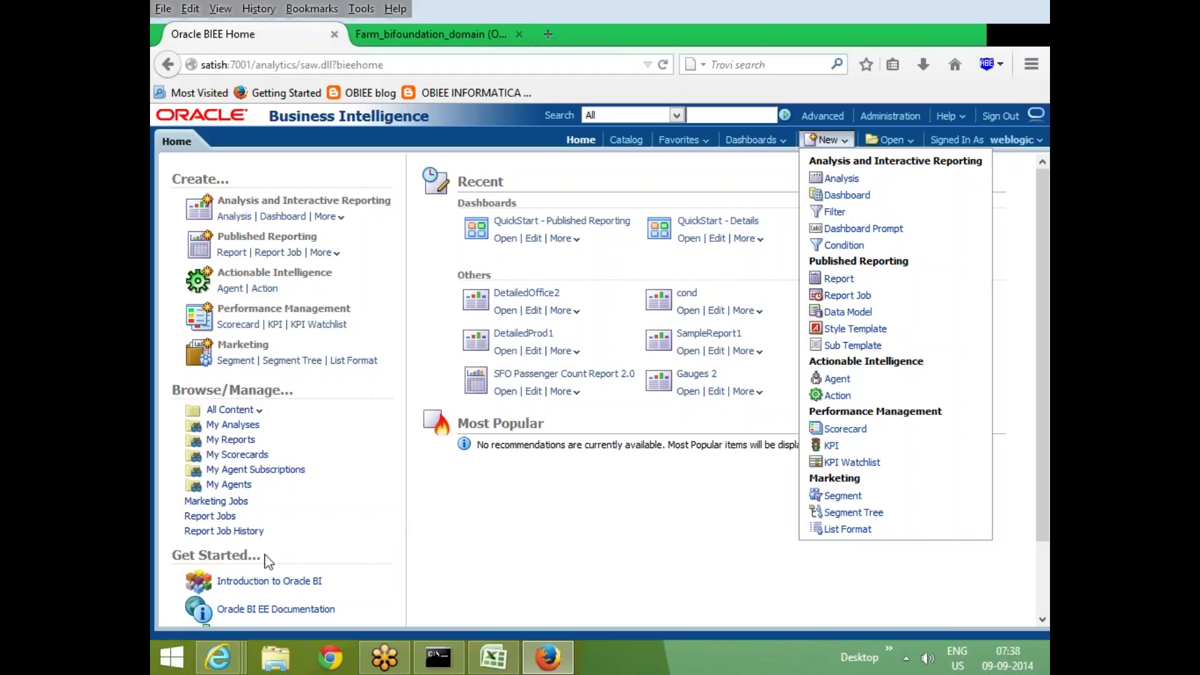
Start a SalesAnalytics analysis and add SAMP_OFFICES_D.COMPANY as its first selected column
click(841, 178)
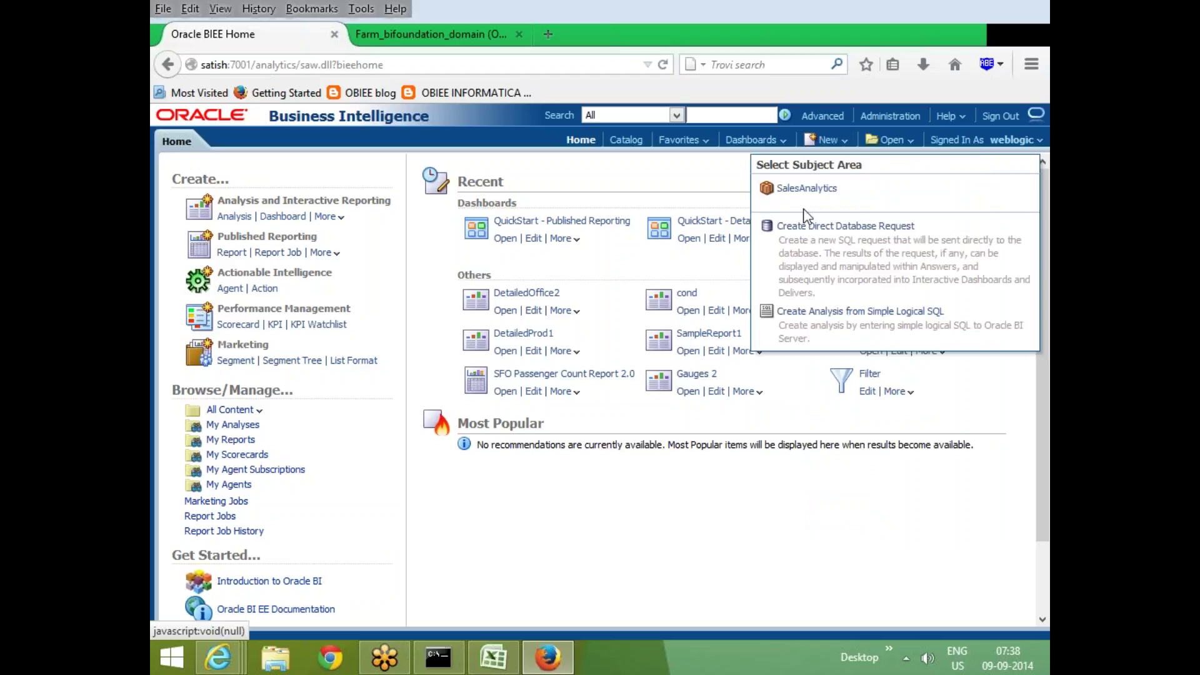
click(806, 188)
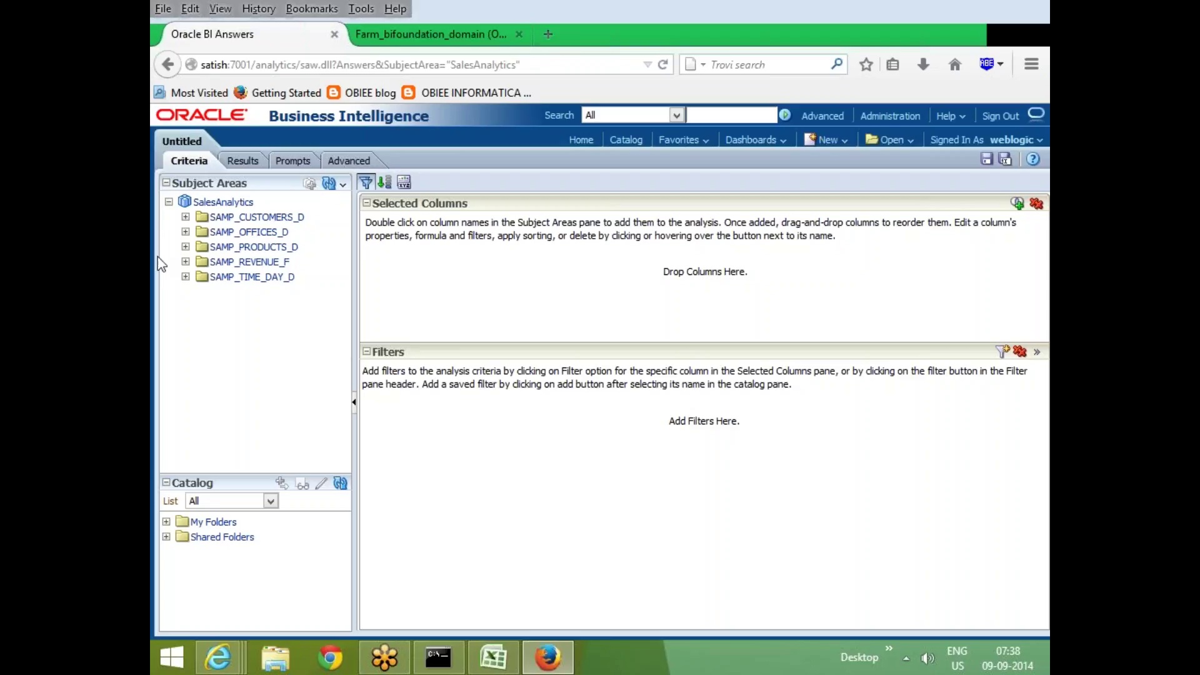
click(185, 232)
drag(253, 263, 547, 295)
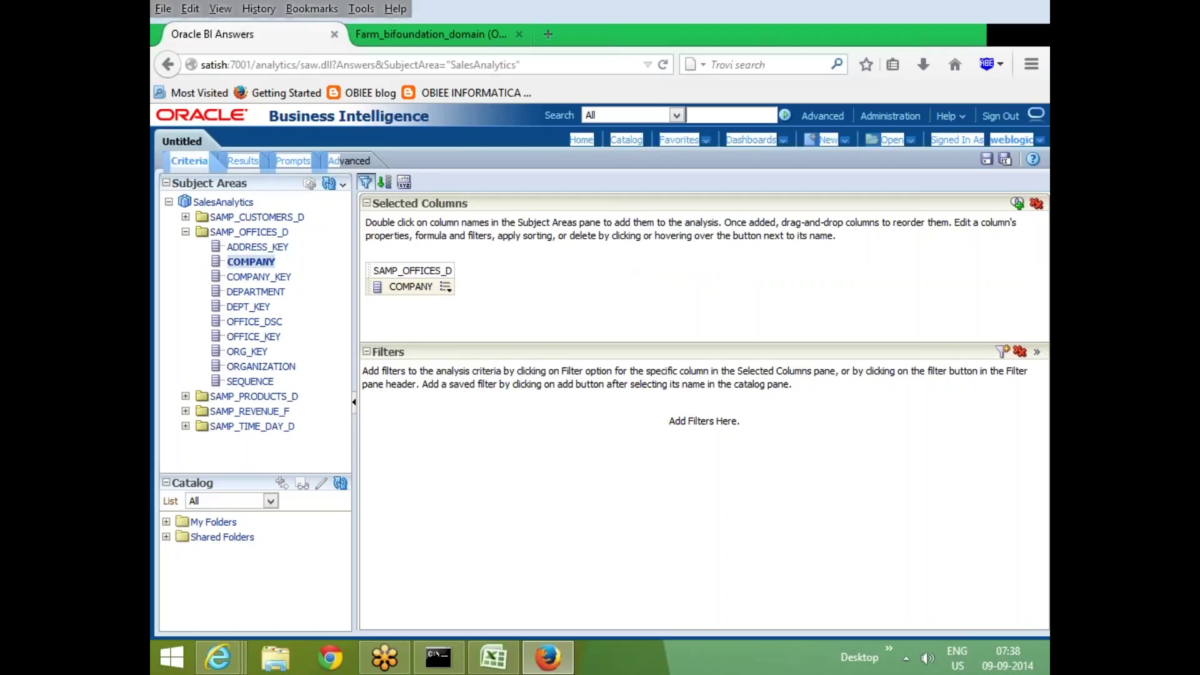
Inspect the Advanced tab's analysis XML and the issued SQL selecting COMPANY, then return to Enterprise Manager
click(349, 162)
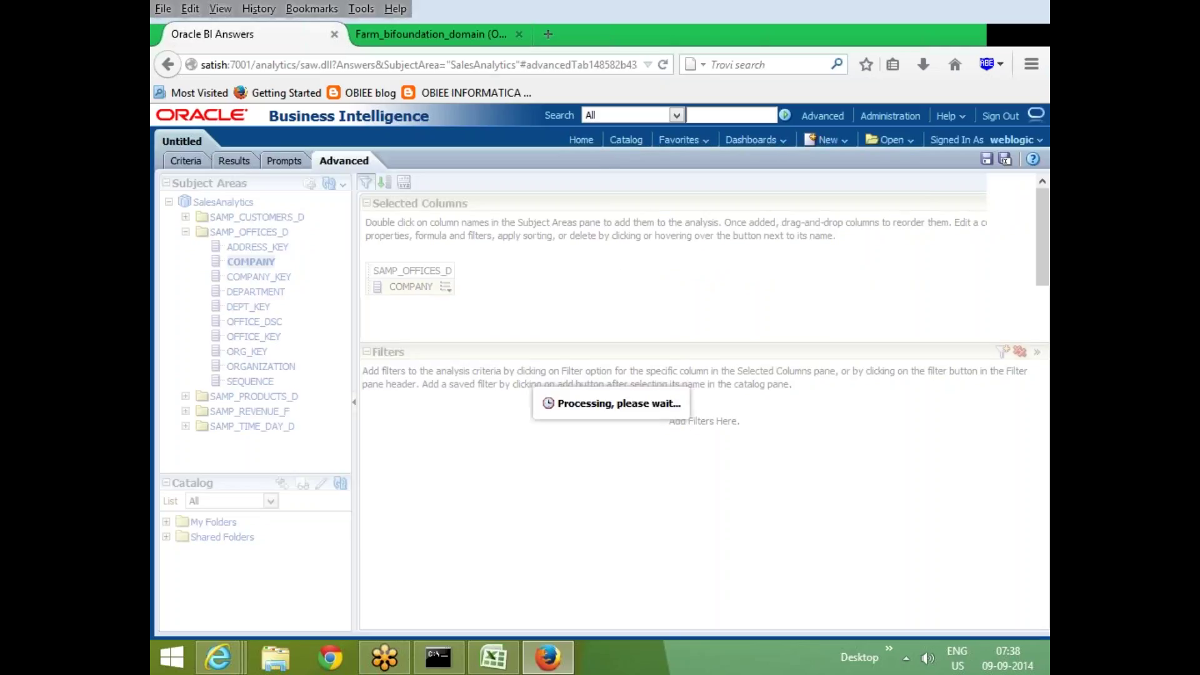
drag(188, 223, 353, 299)
scroll(269, 453, down, 3)
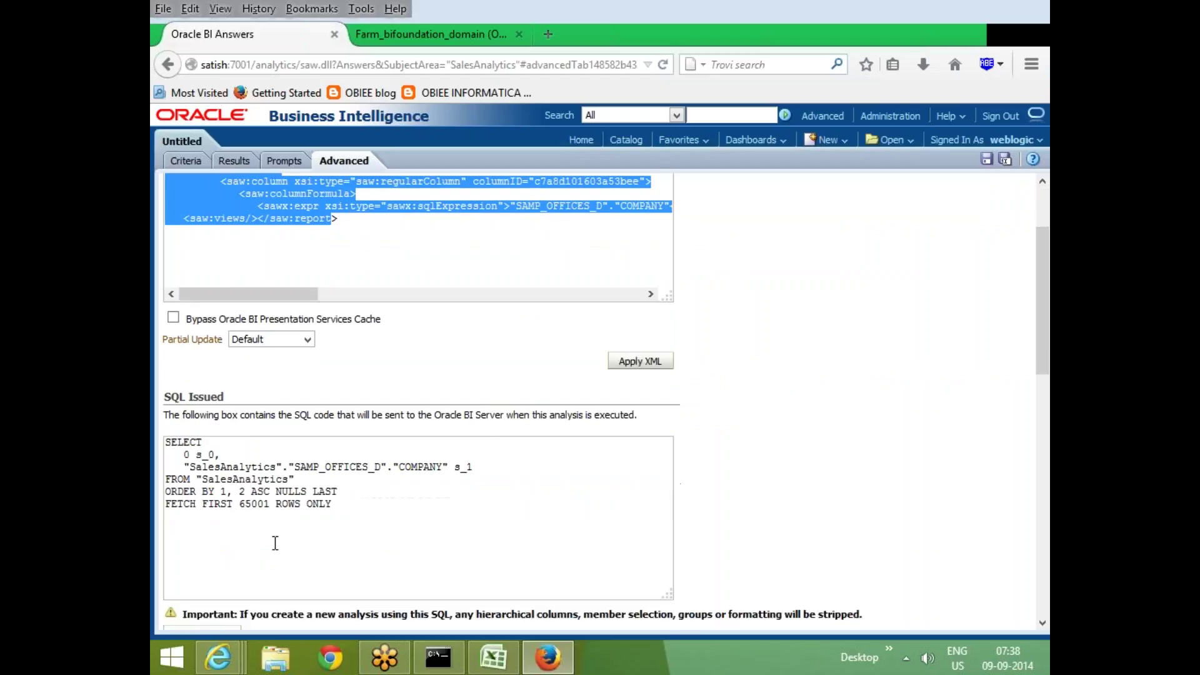
scroll(448, 343, up, 3)
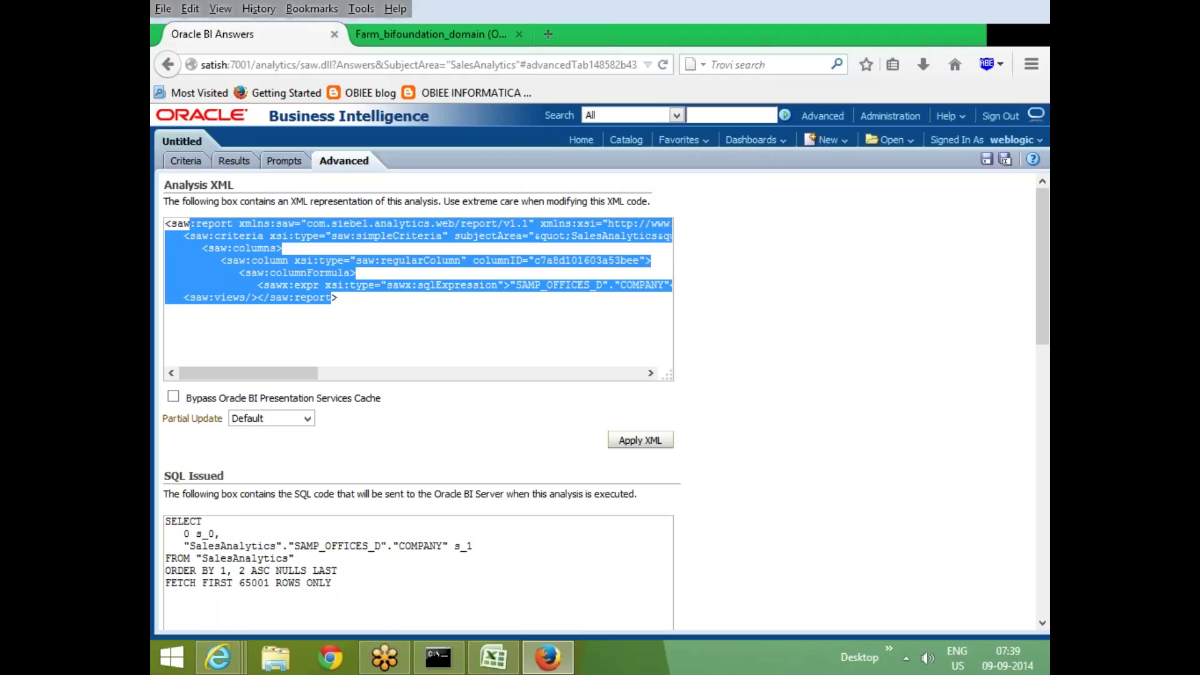
click(757, 326)
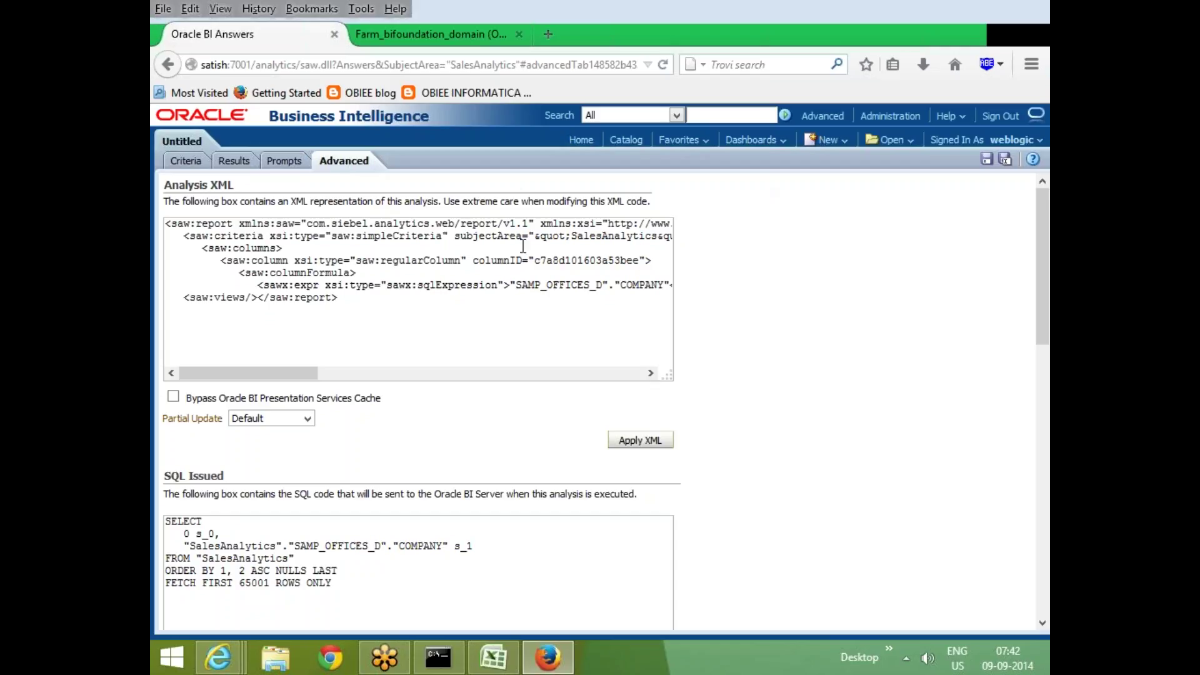
click(408, 41)
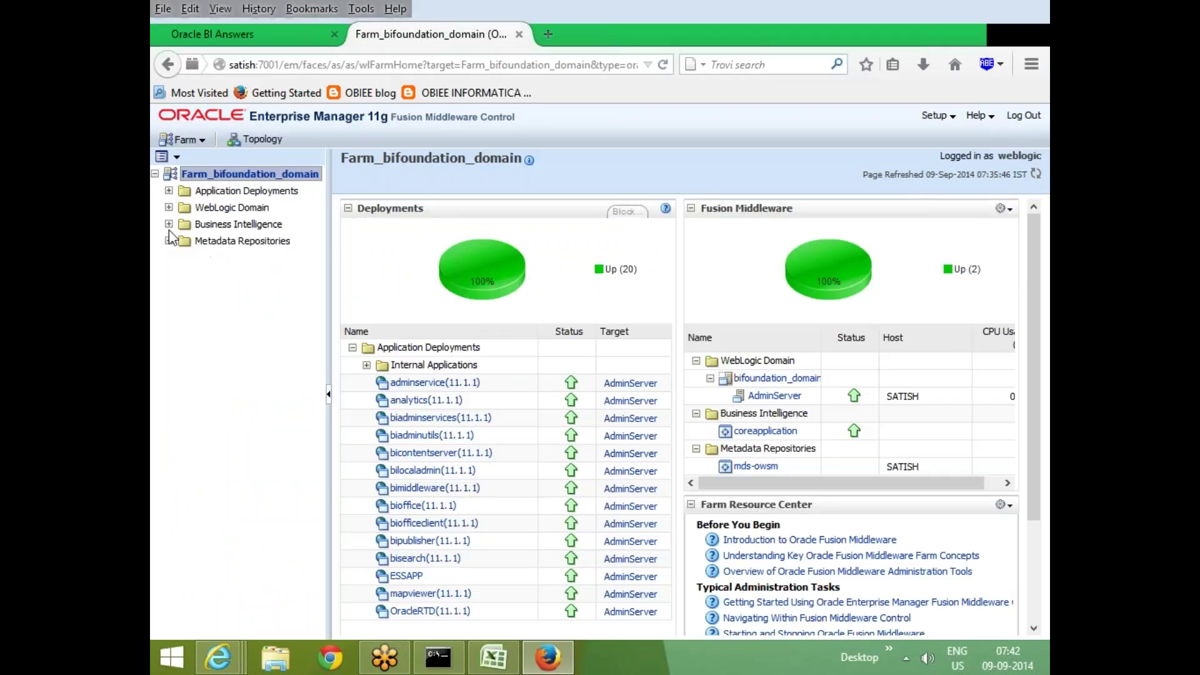
Expand Business Intelligence in the farm tree and open the coreapplication instance
click(168, 224)
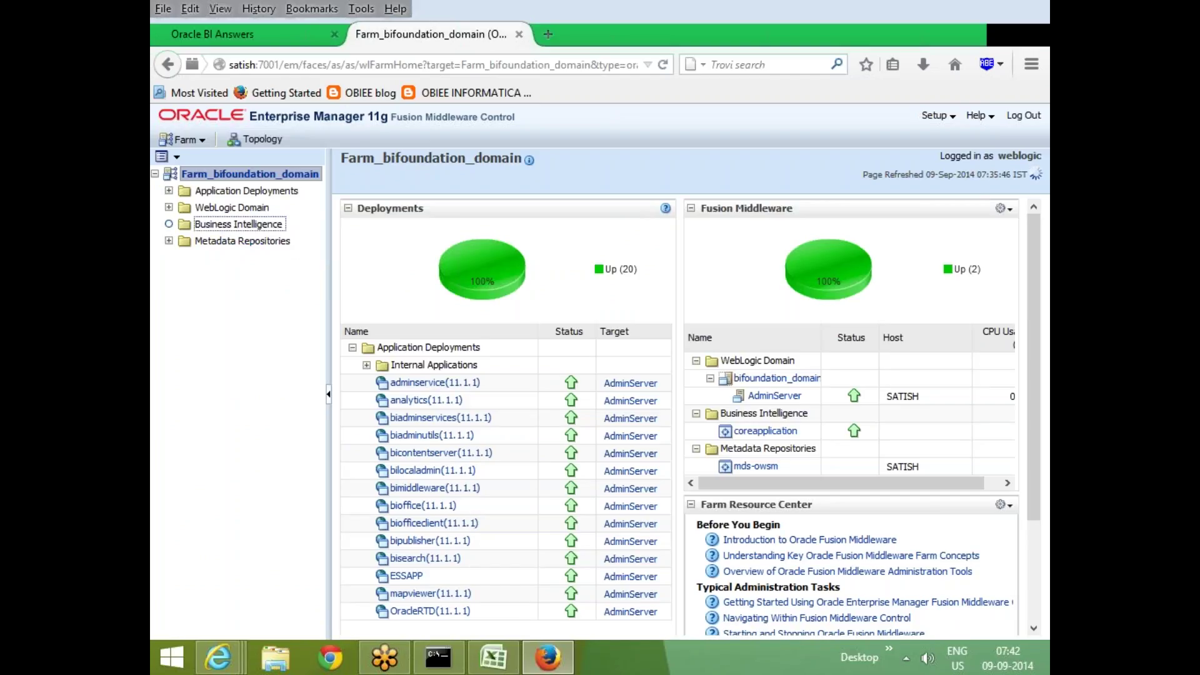
click(247, 240)
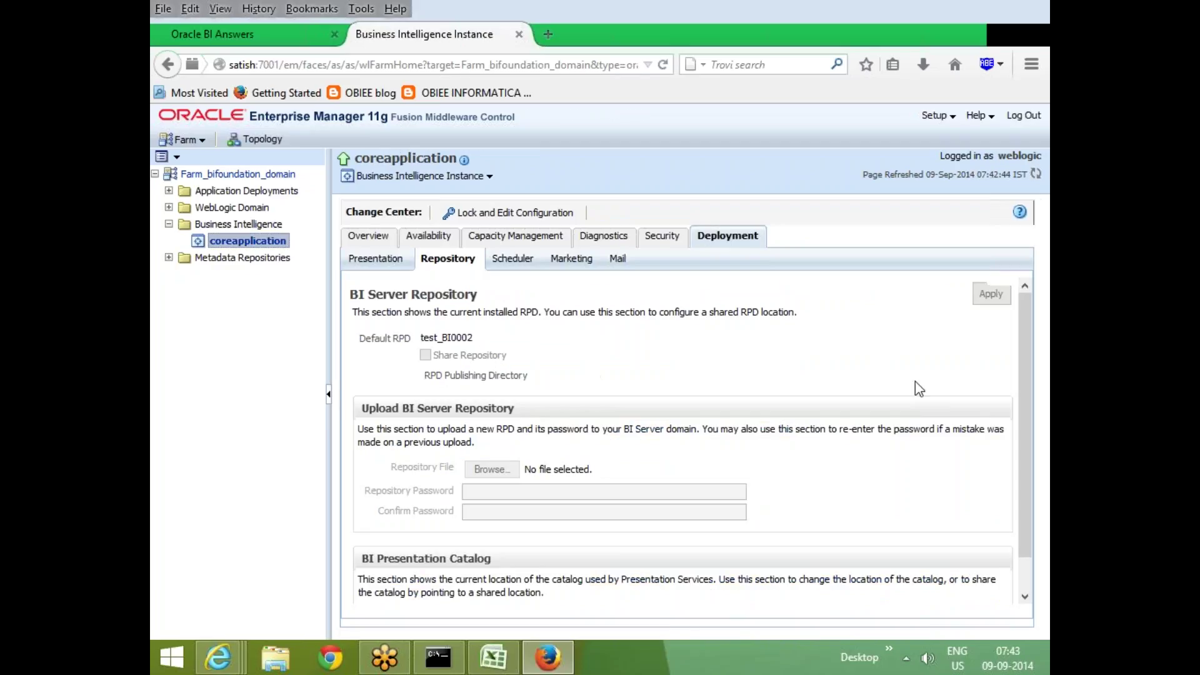
Select the BI Presentation Catalog location path ending in SampleAppLite, then go back to BI Answers
scroll(888, 375, down, 5)
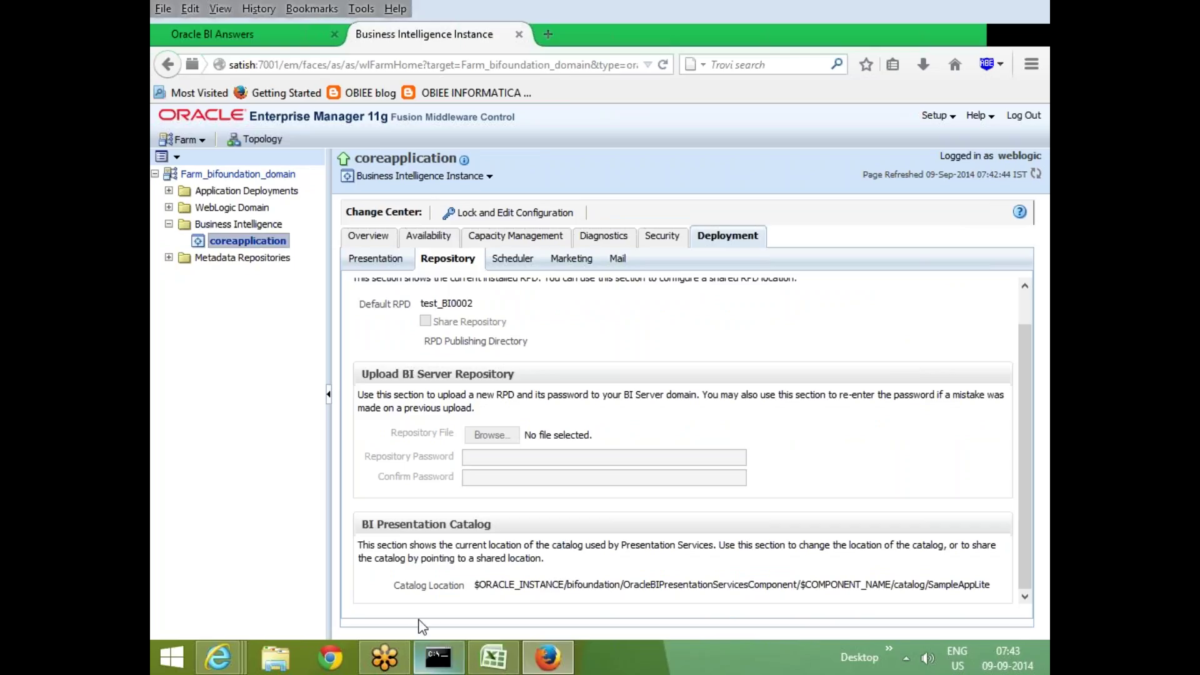
drag(477, 585, 991, 585)
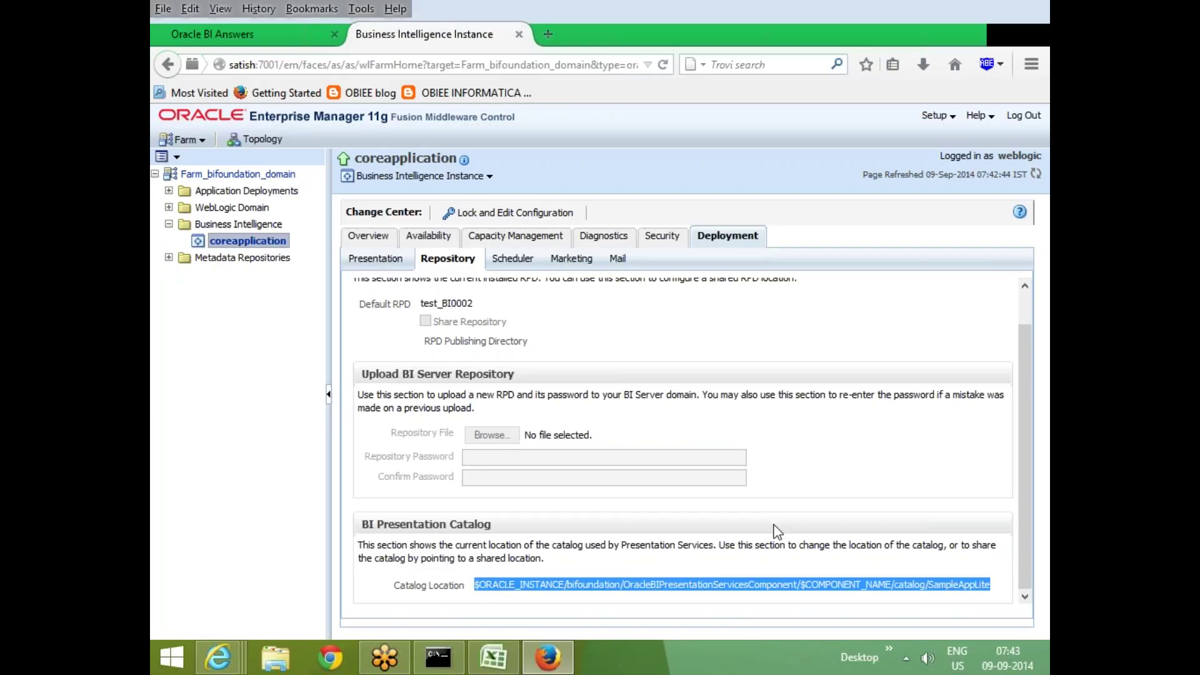
click(883, 406)
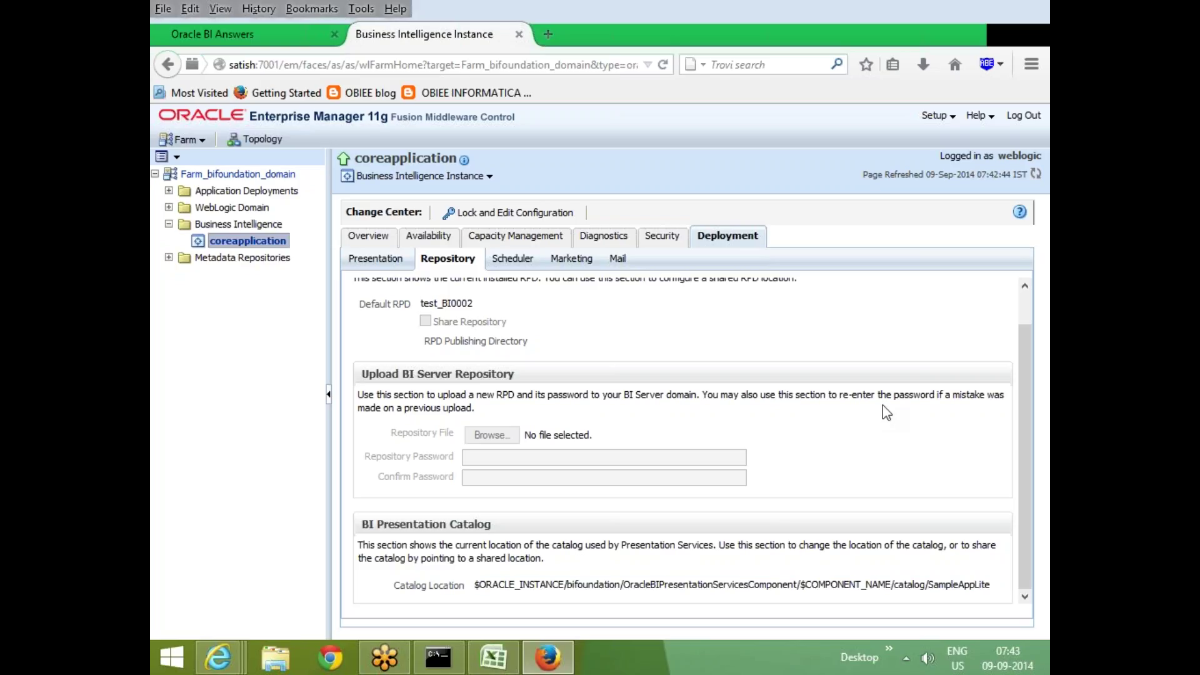
drag(477, 588, 1007, 578)
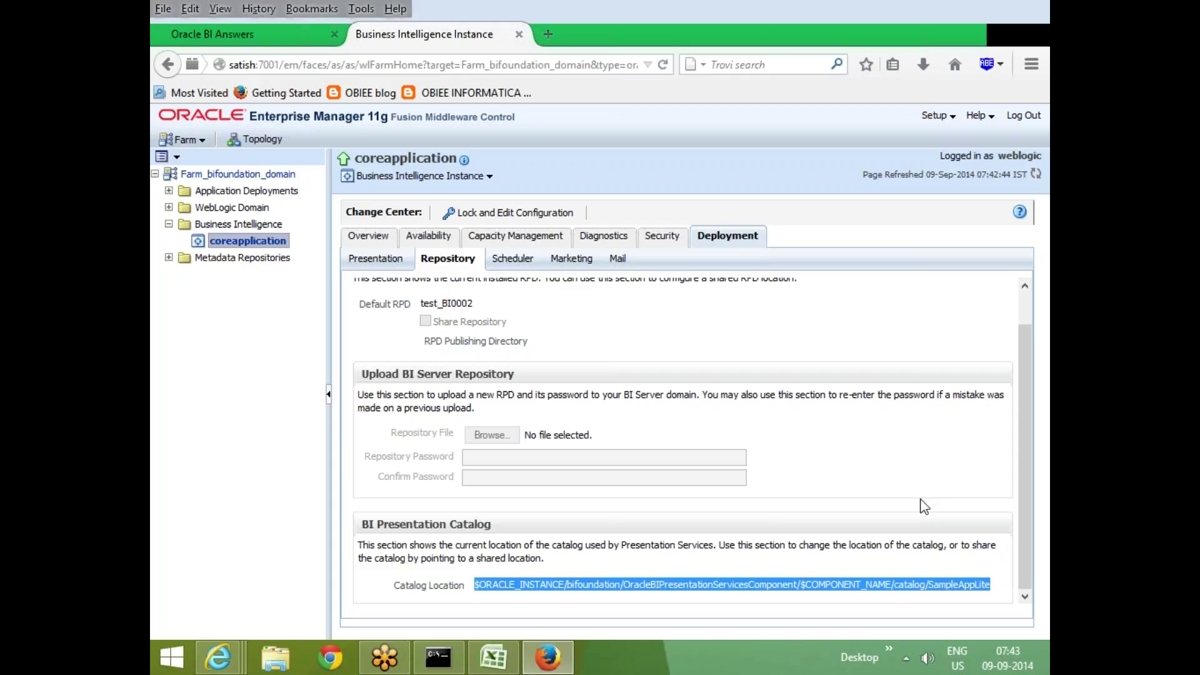
click(573, 583)
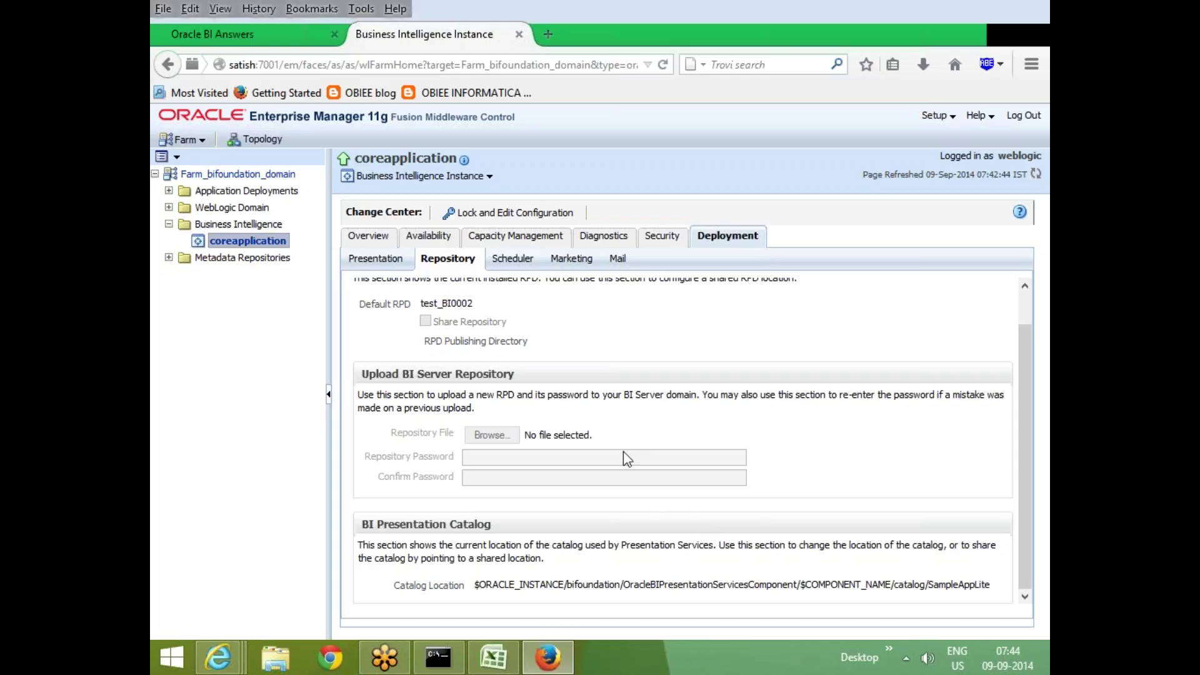
click(250, 35)
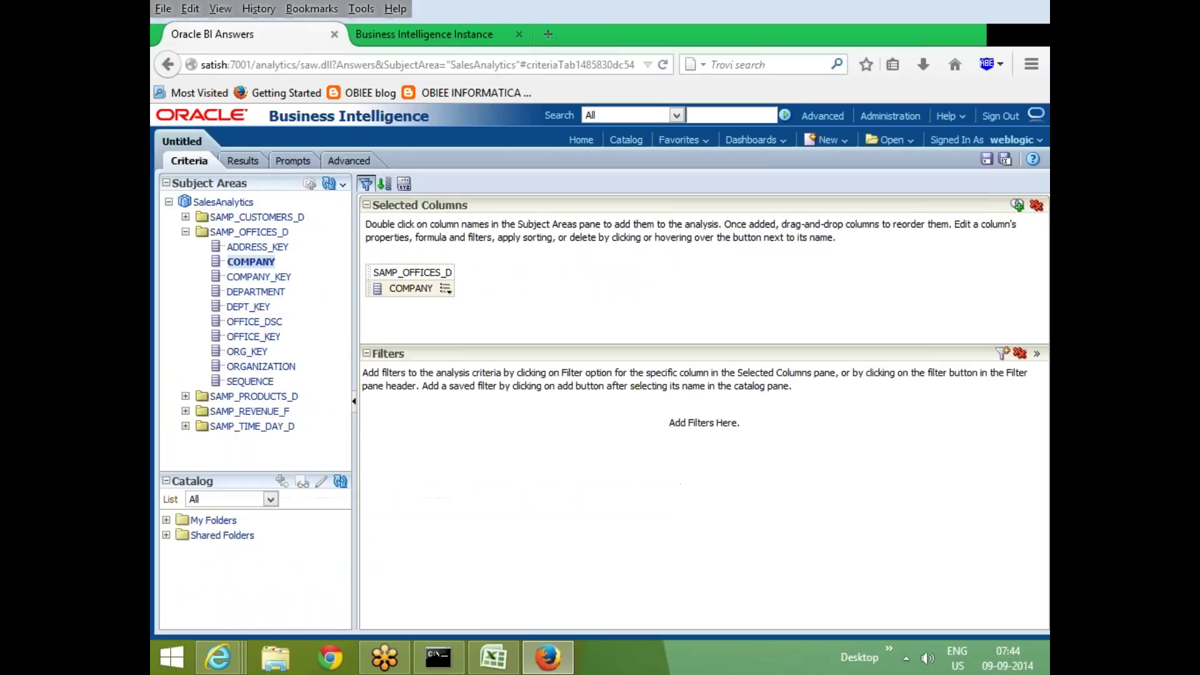
Start a new analysis from the New menu and bring up the direct database request option
click(836, 141)
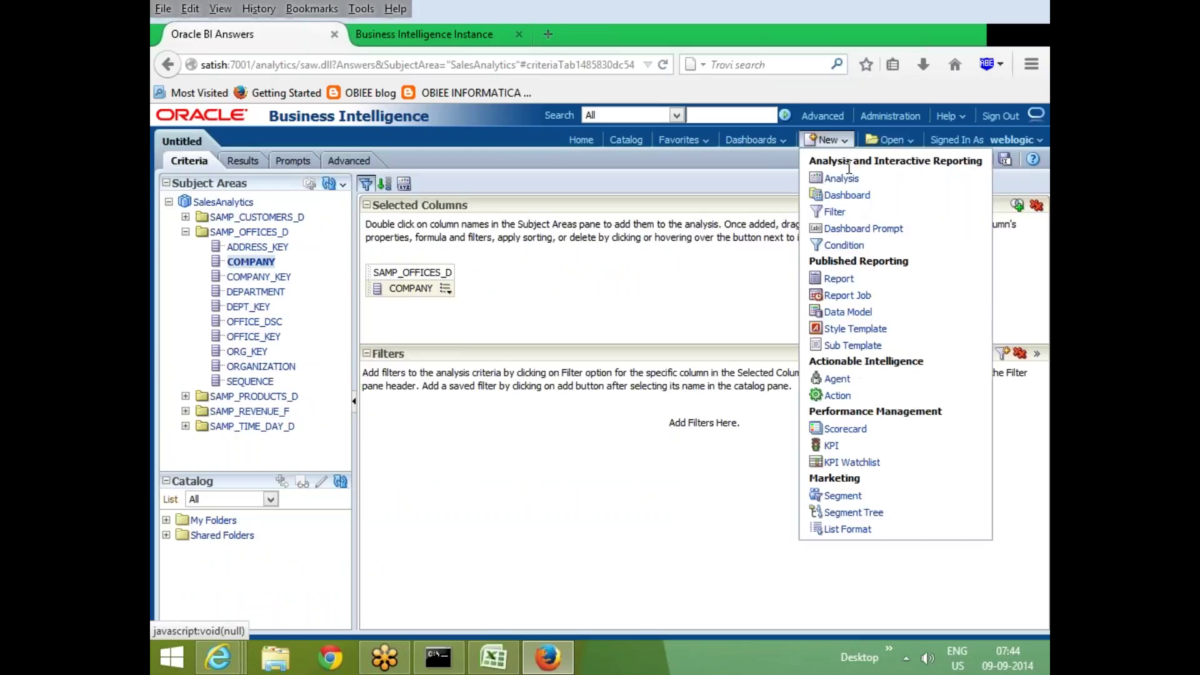
click(841, 179)
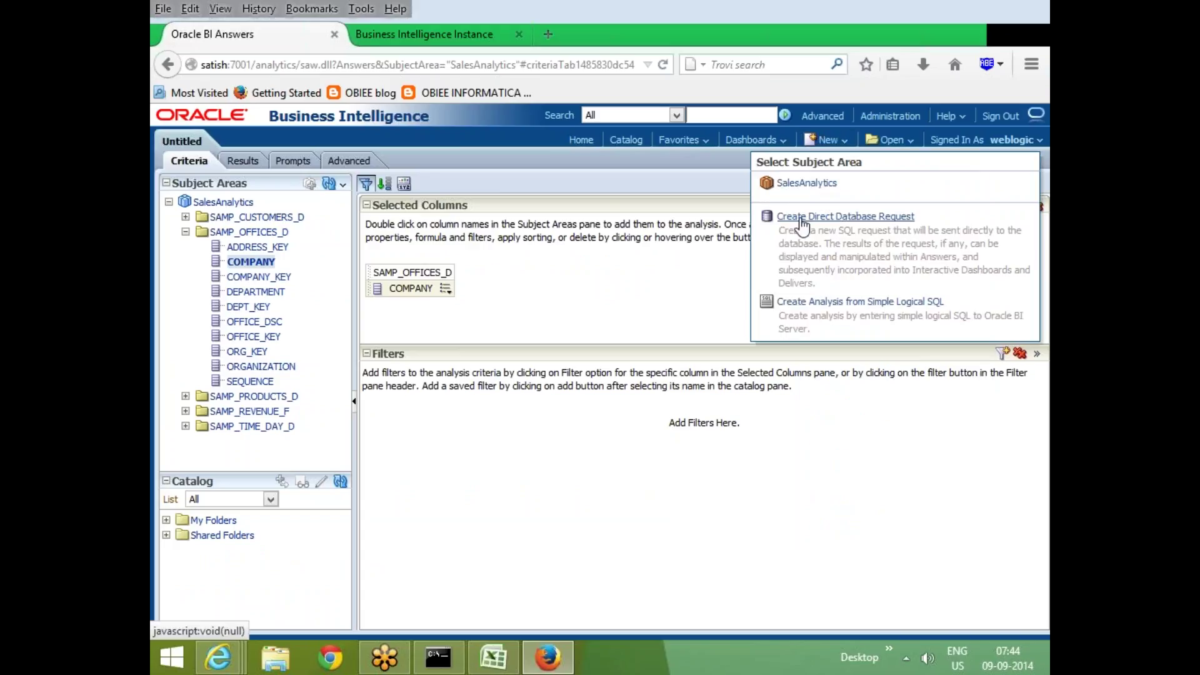
click(836, 219)
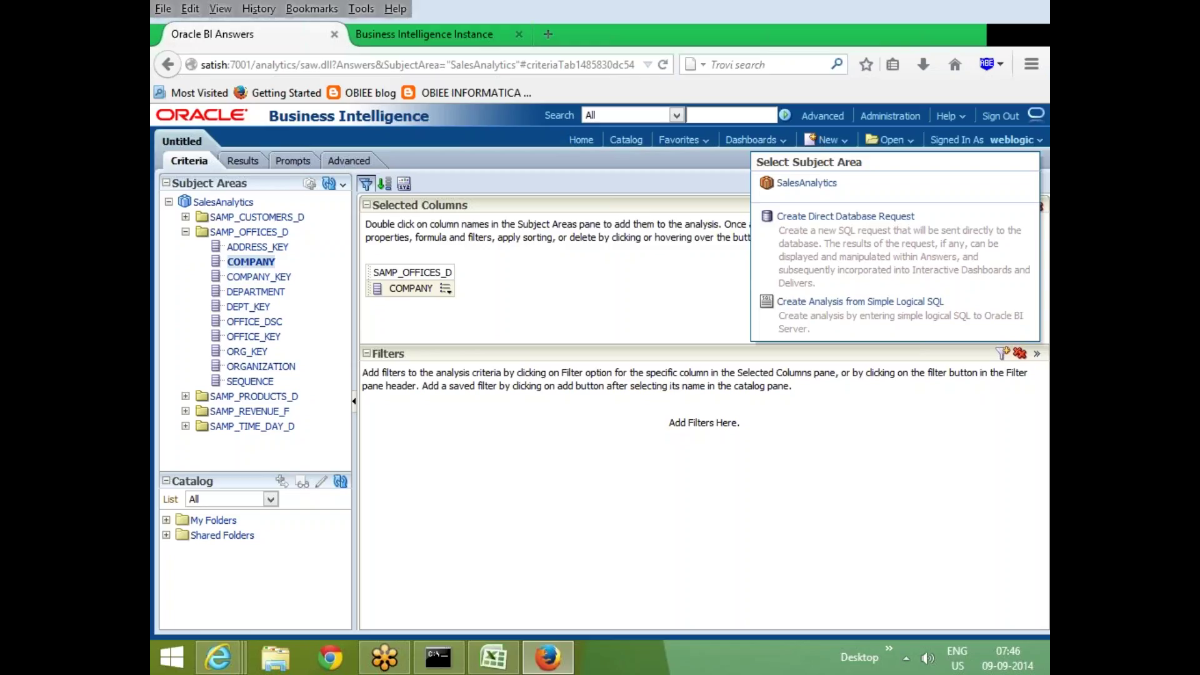
Create a direct database request on "Connection Pool" with SELECT * FROM SCOTT.EMP, validate it, and view results
click(842, 217)
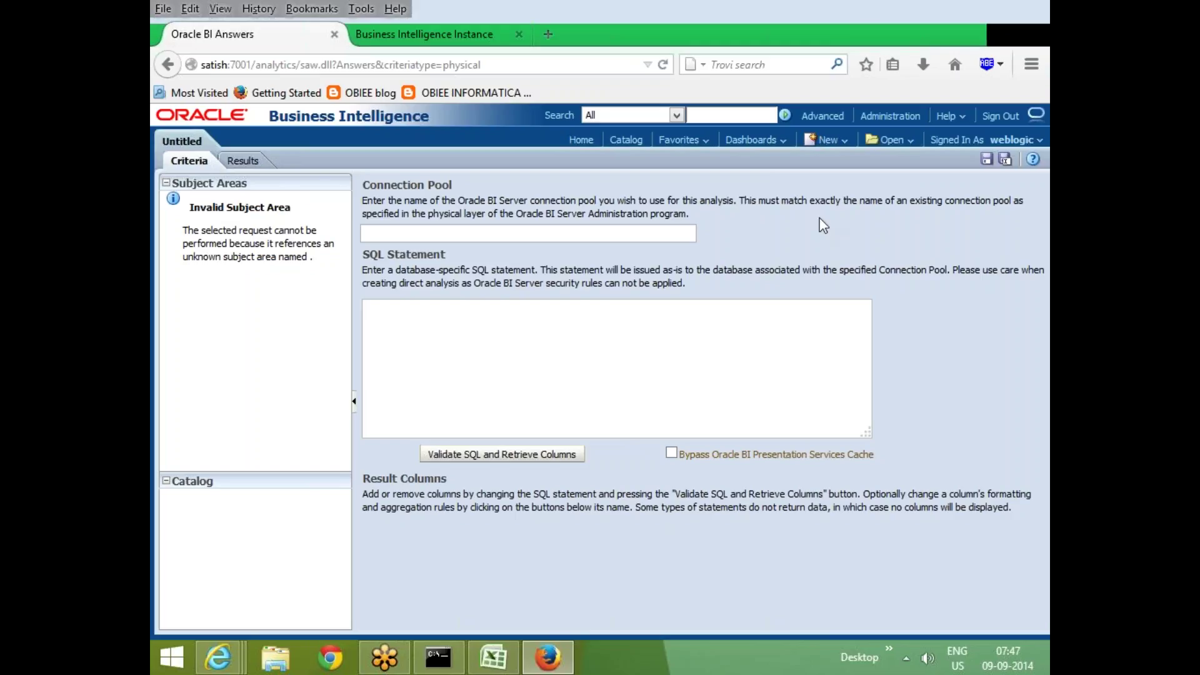
click(549, 236)
text(Connection Pool")
click(366, 306)
text(SELECT *)
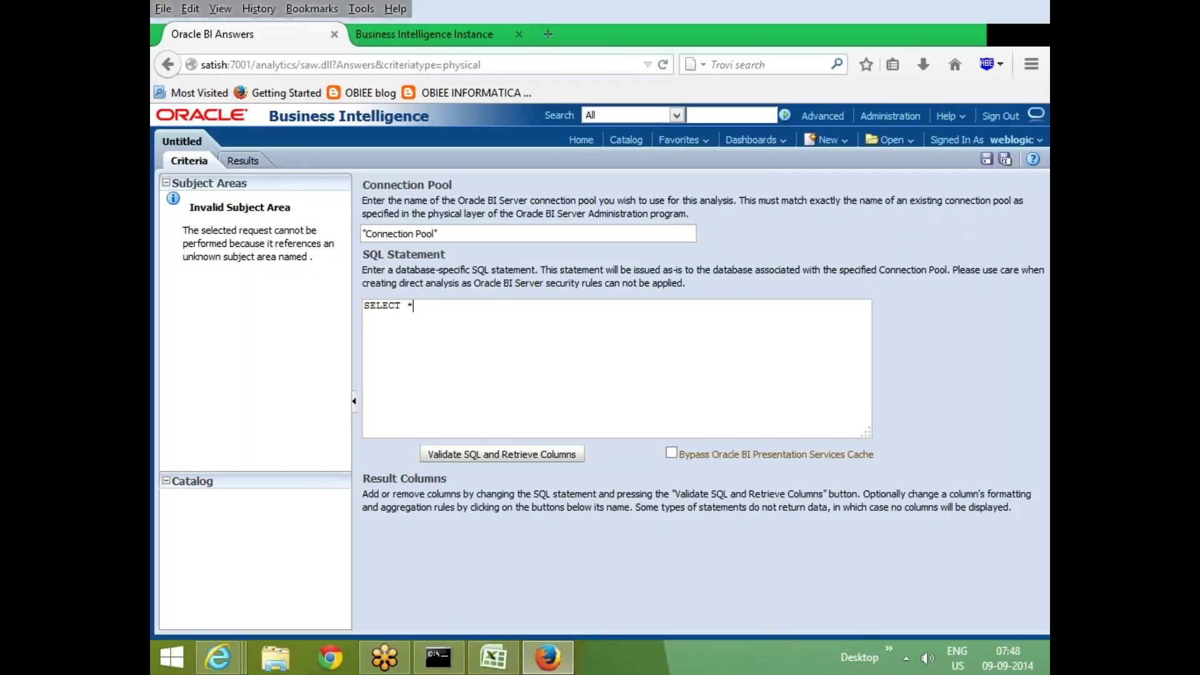
text( FROM SCOTT.EMP)
click(528, 454)
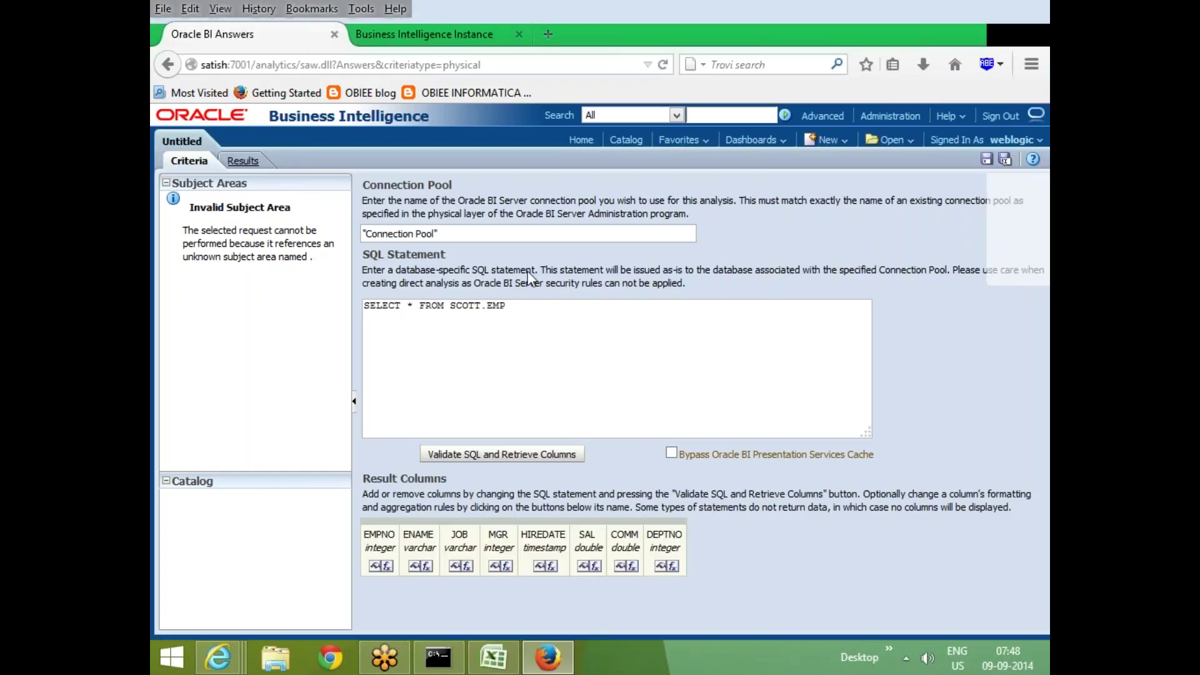
click(243, 161)
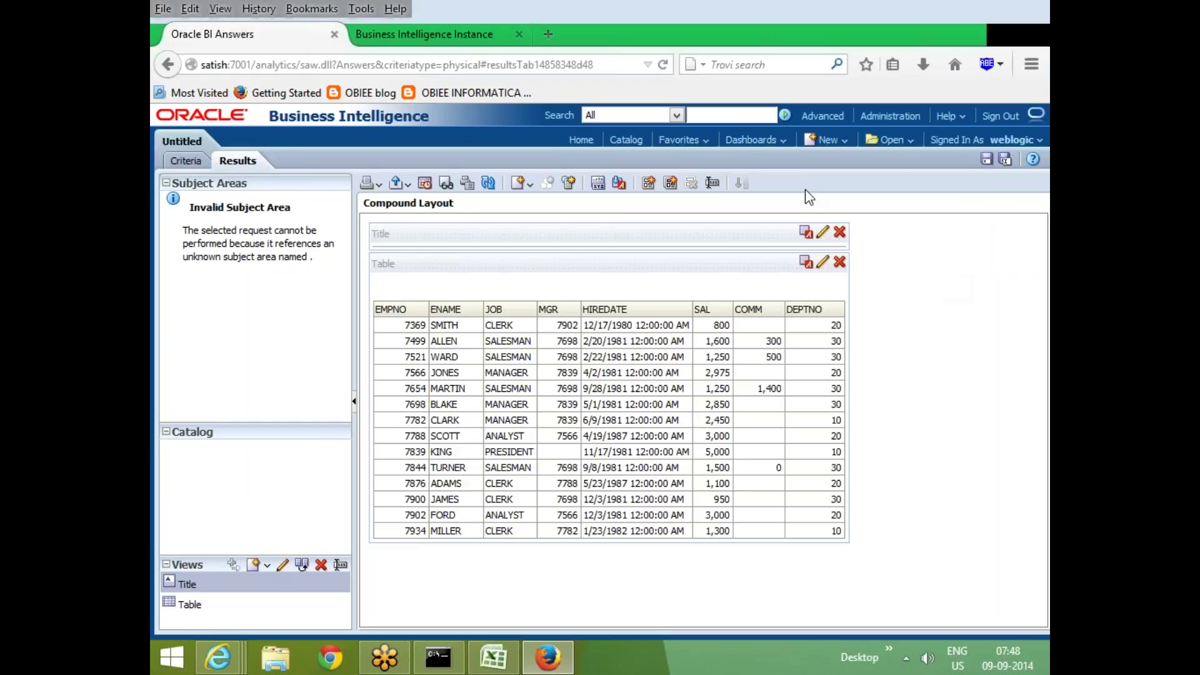
Open the Save As dialog for the direct database request, targeting /Shared Folders/Test
click(829, 141)
click(987, 160)
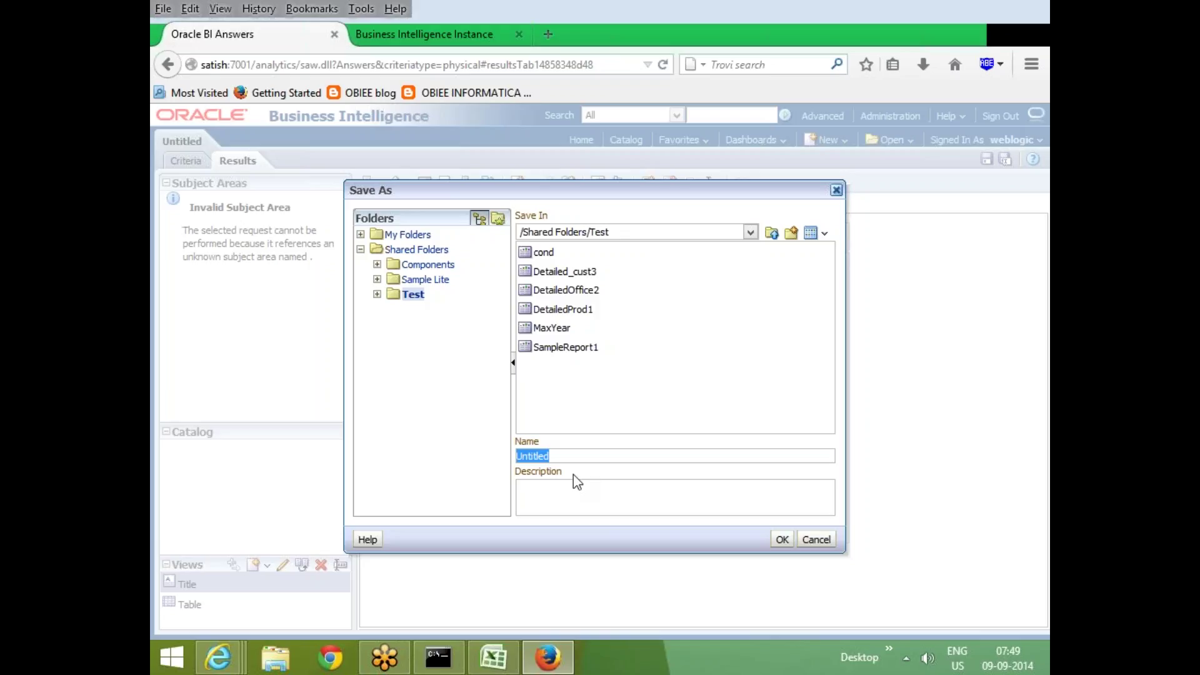
Save the request as DBREQUEST, review its Criteria and Results, then start another new analysis
text(DBREQUEST)
key(Return)
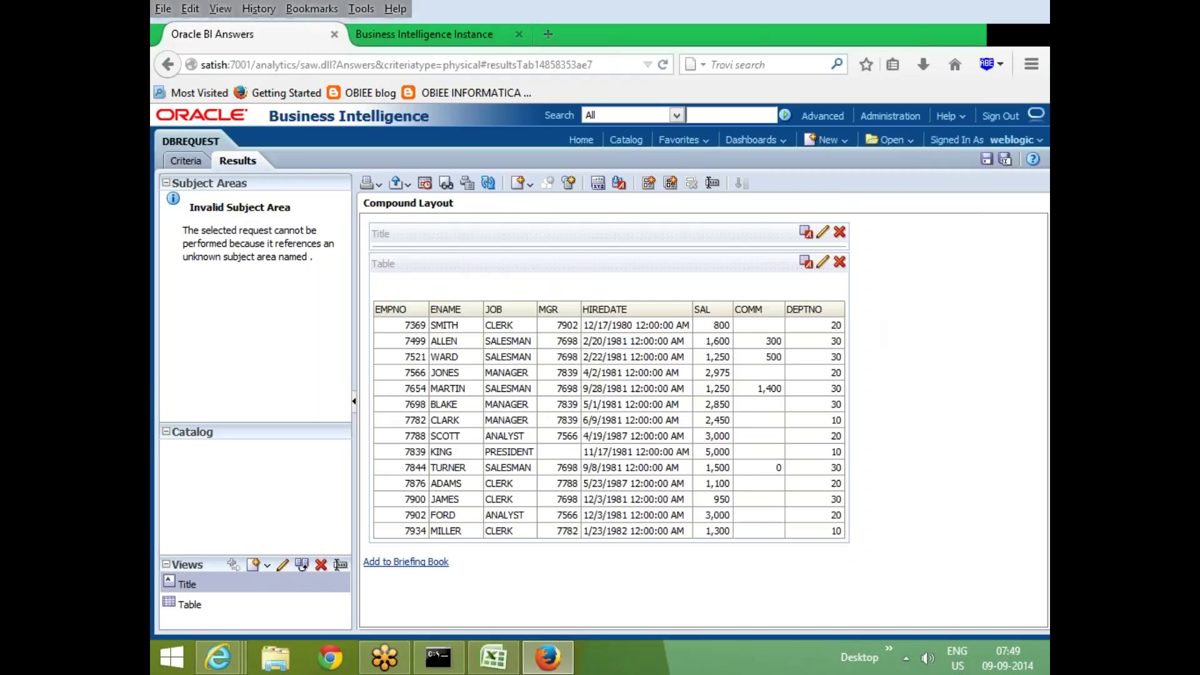
click(182, 164)
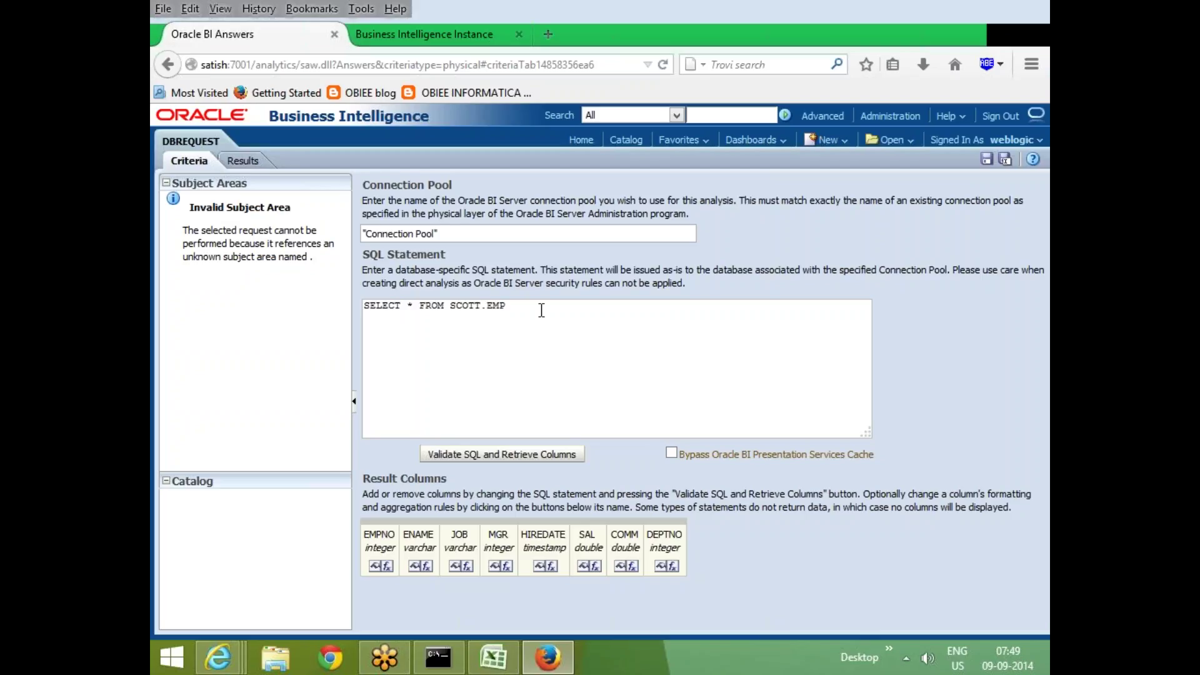
click(242, 162)
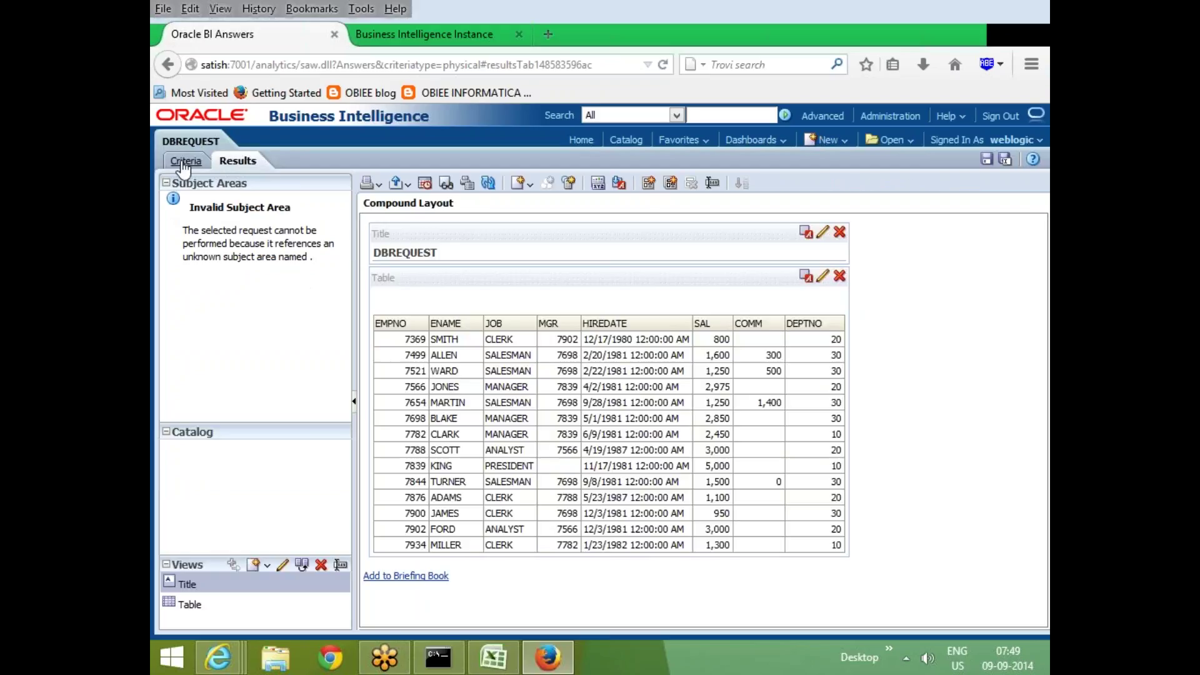
click(185, 162)
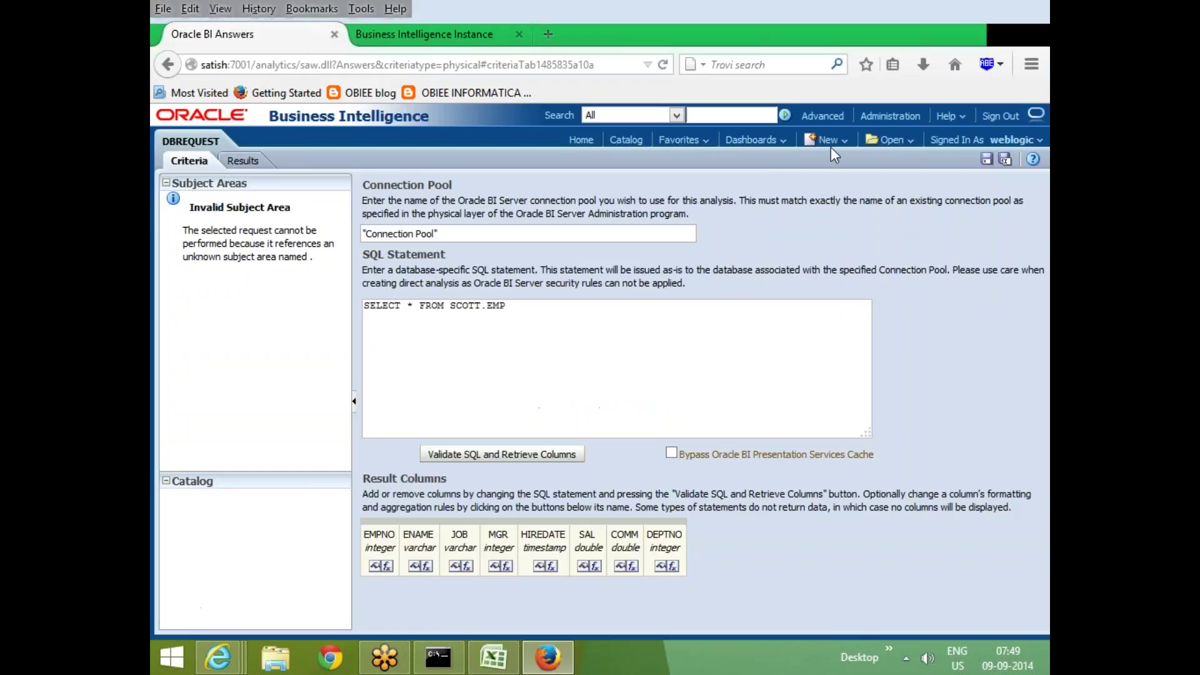
click(826, 140)
click(840, 178)
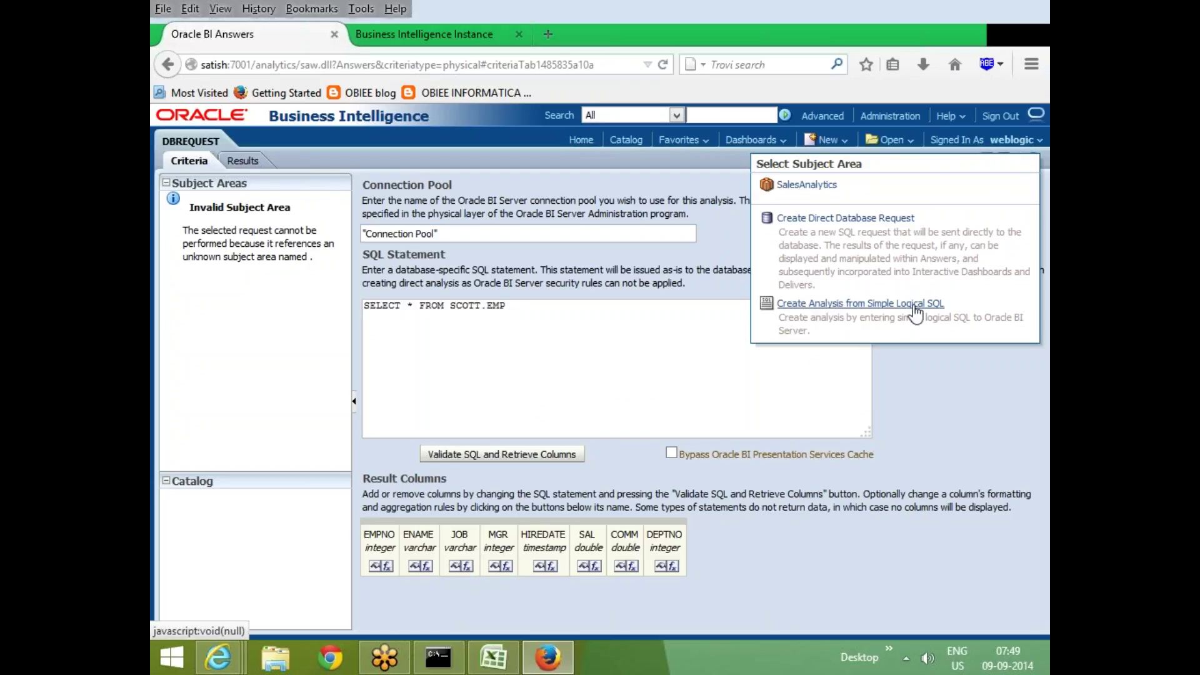
Start a new untitled analysis based on the SalesAnalytics subject area
click(807, 186)
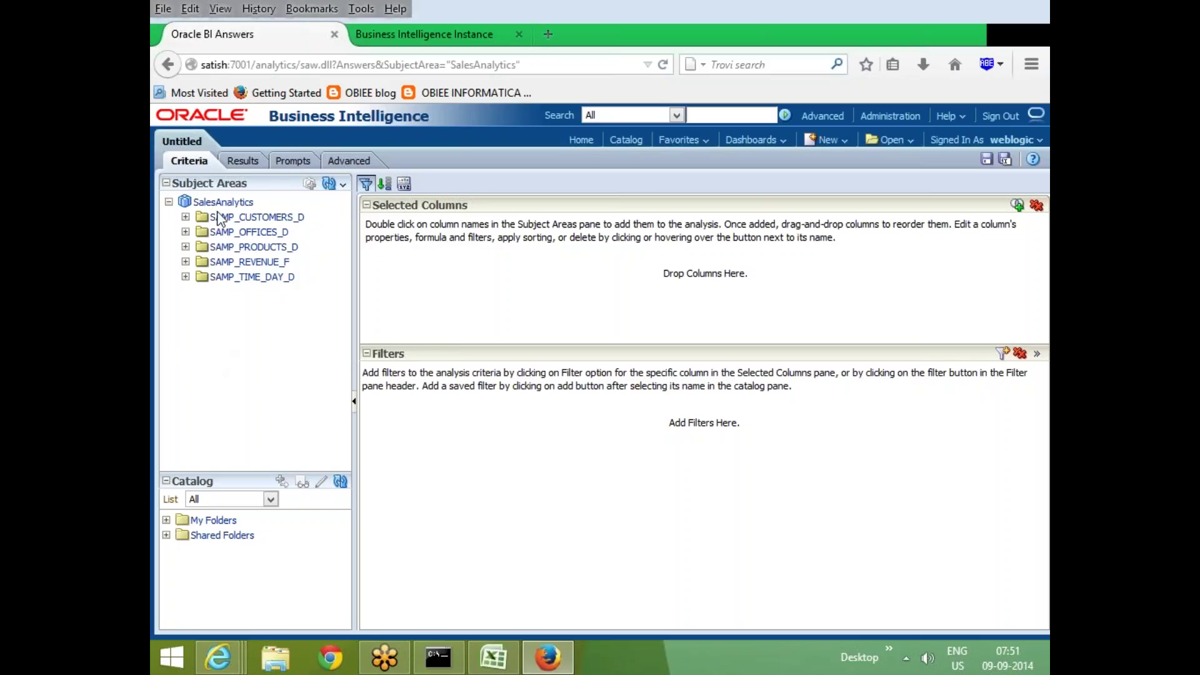
Add BRAND and LOB from SAMP_PRODUCTS_D to the analysis columns
click(168, 202)
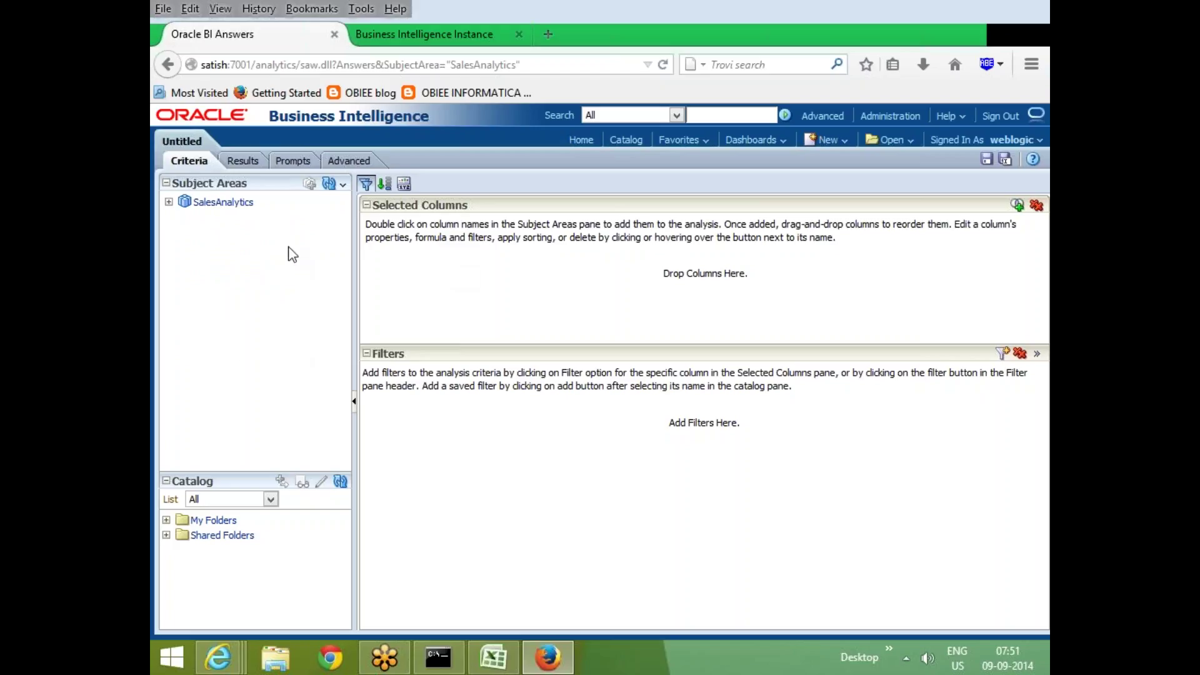
click(168, 202)
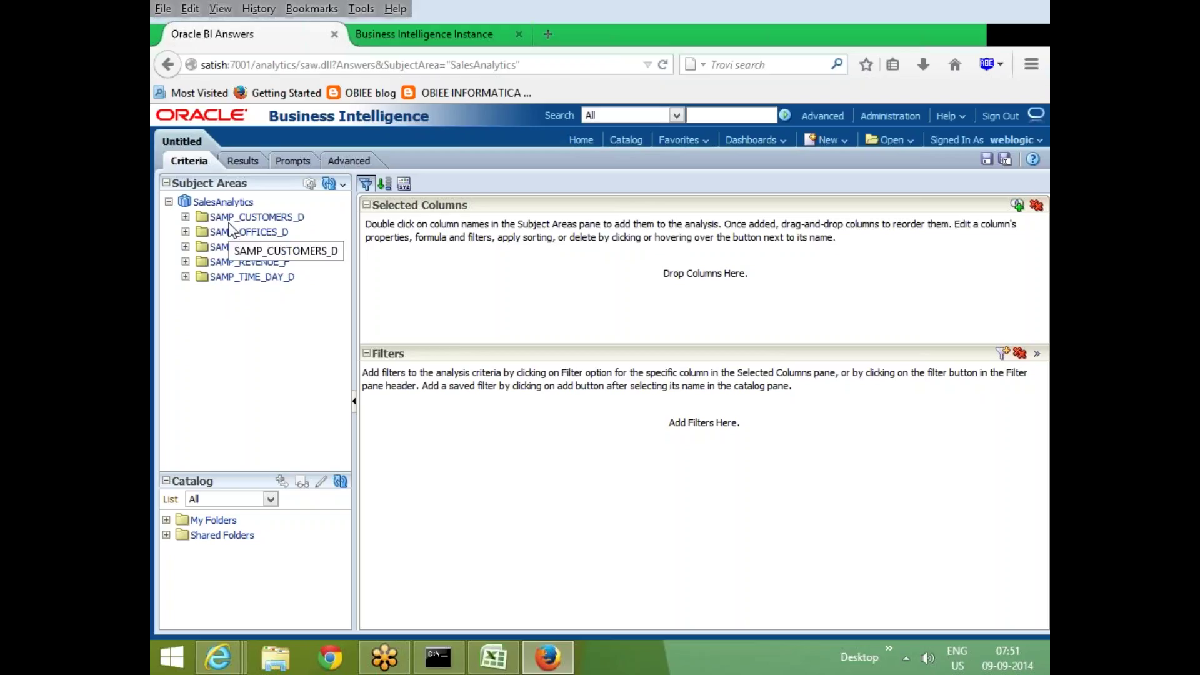
click(185, 217)
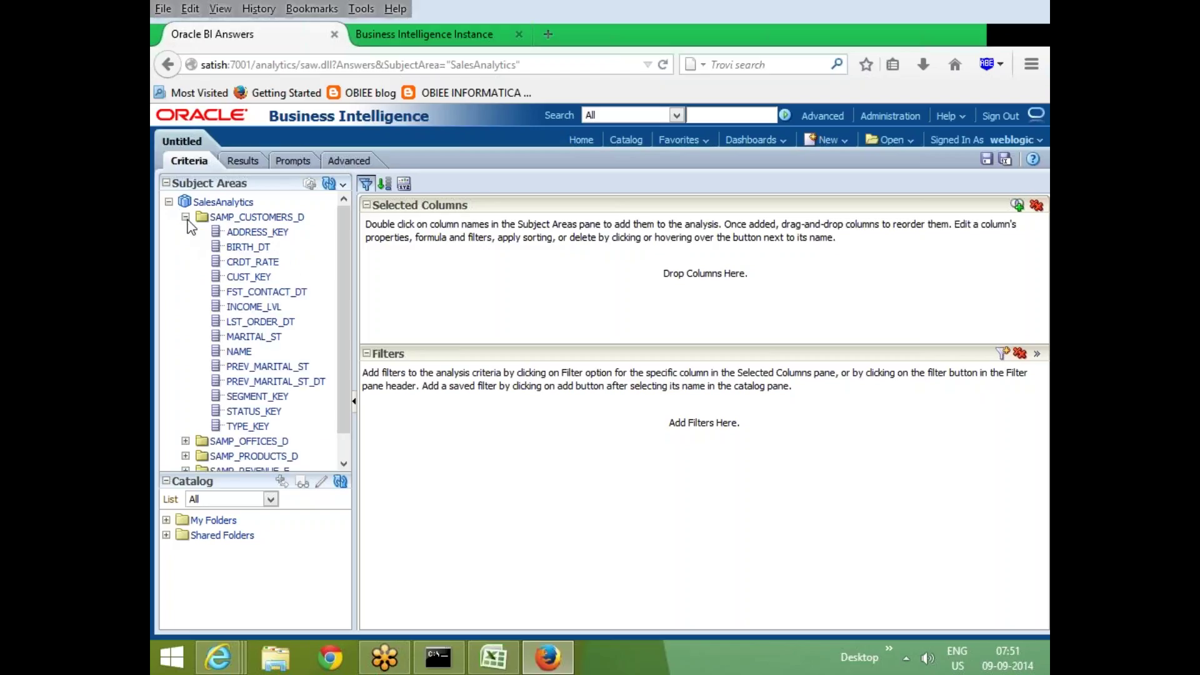
click(185, 218)
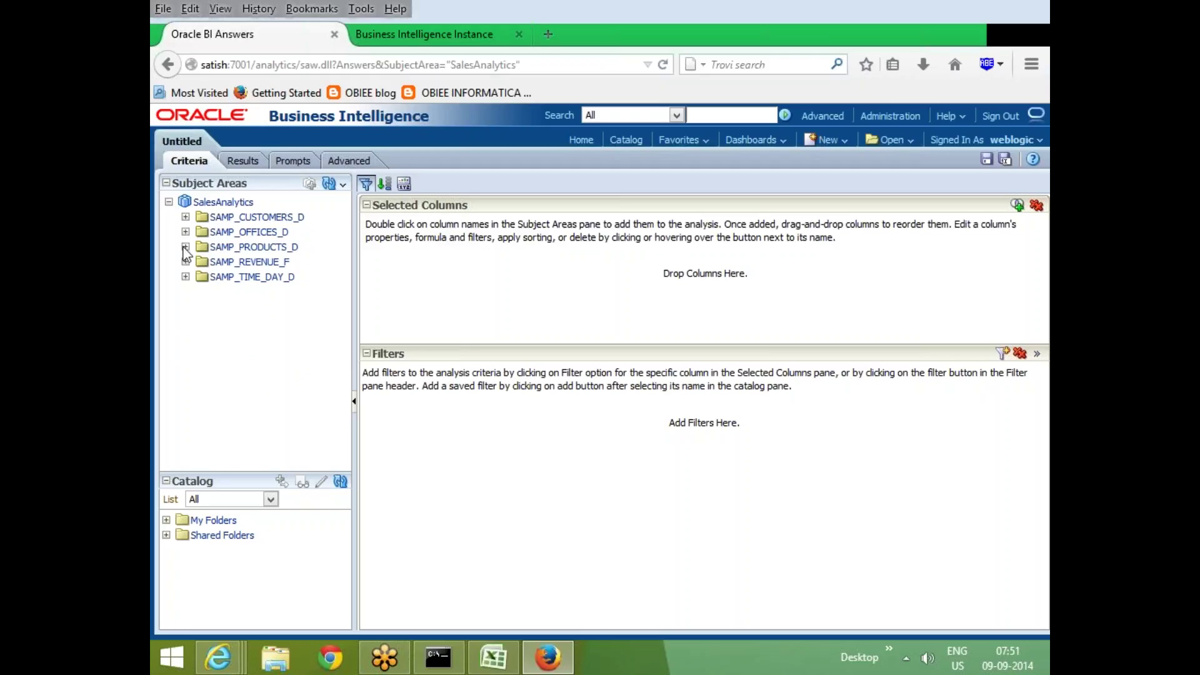
click(186, 248)
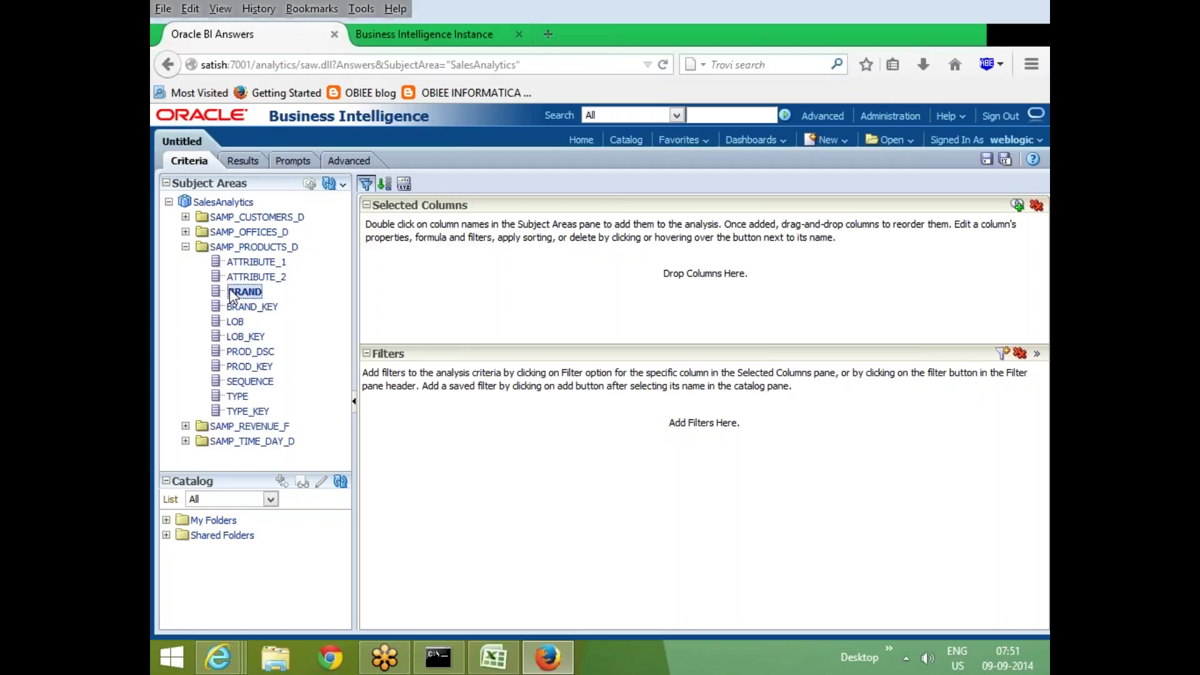
double_click(230, 290)
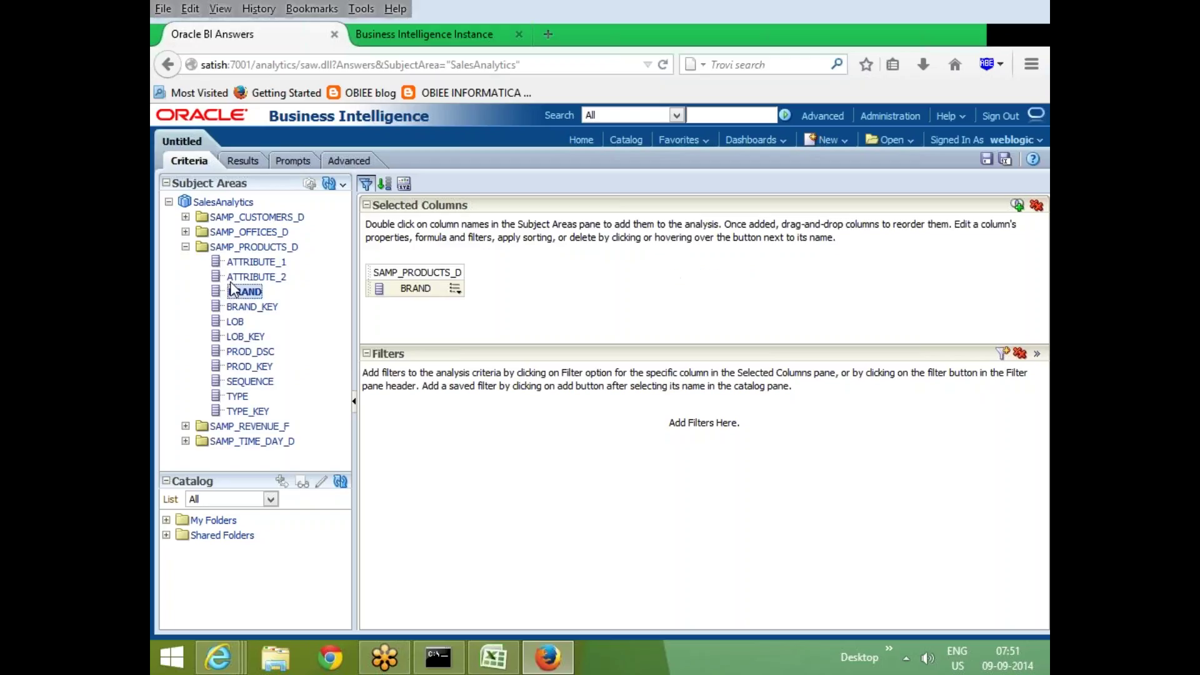
double_click(236, 323)
Add the TotalRev measure from SAMP_REVENUE_F to the analysis
click(186, 248)
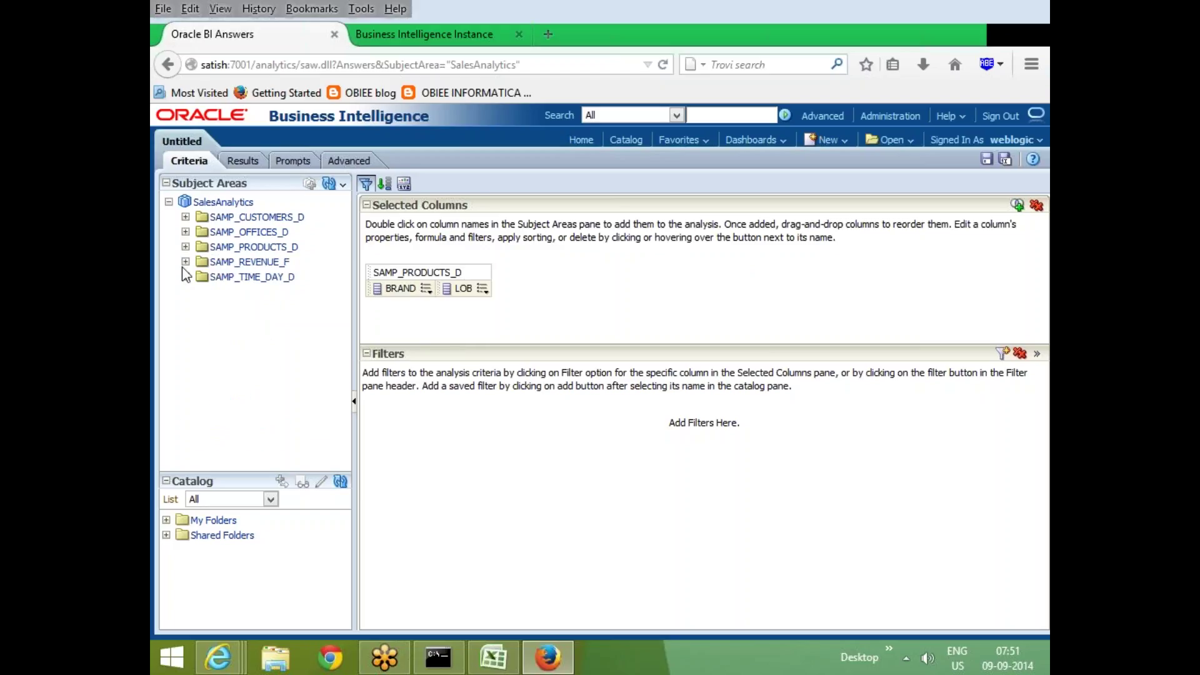
click(185, 262)
scroll(250, 375, down, 4)
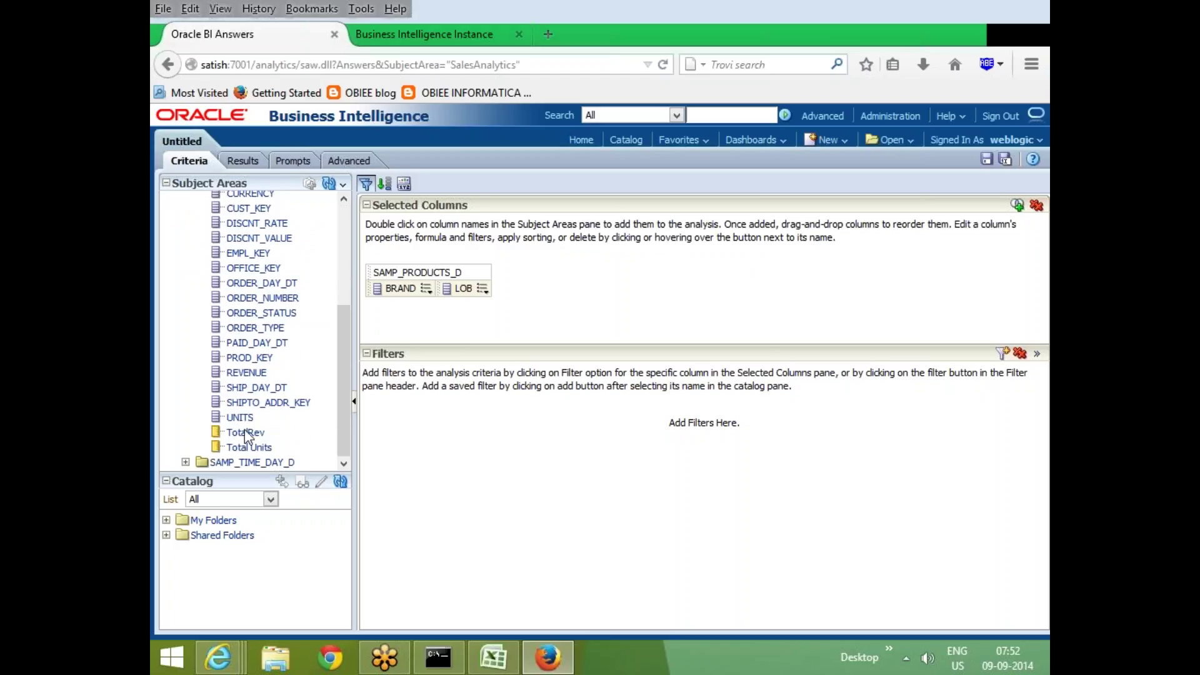
click(250, 433)
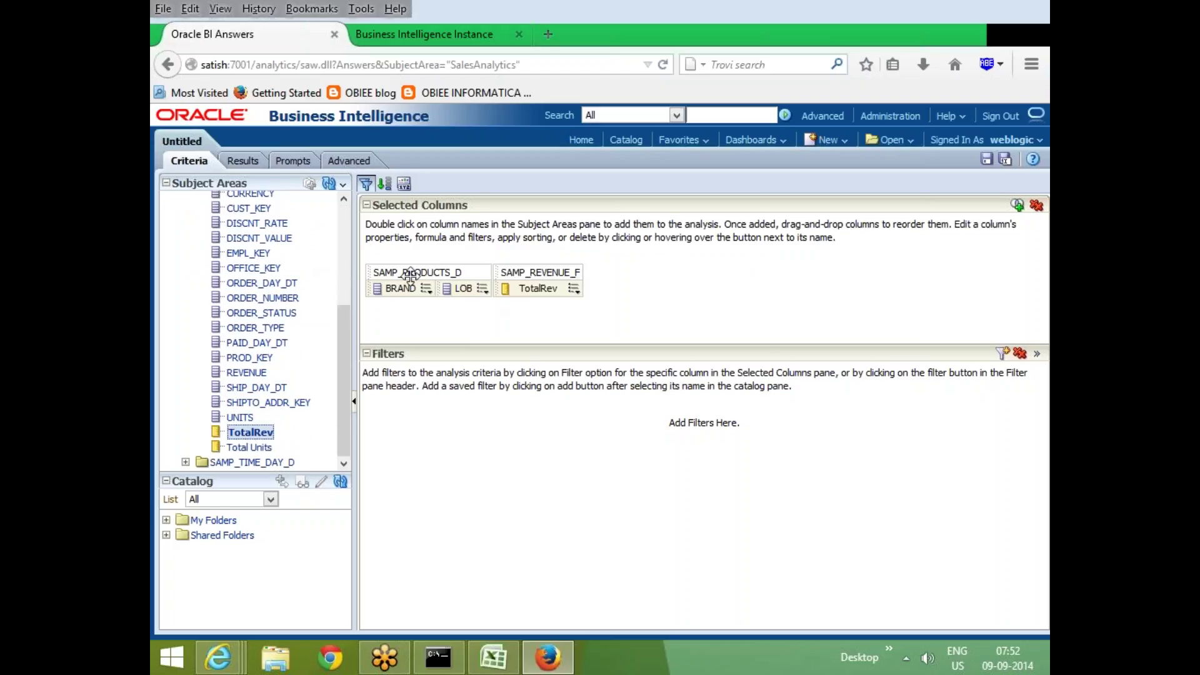
From the Advanced view, save the analysis as 'NewReport' in /Shared Folders/Test and apply its XML
click(343, 163)
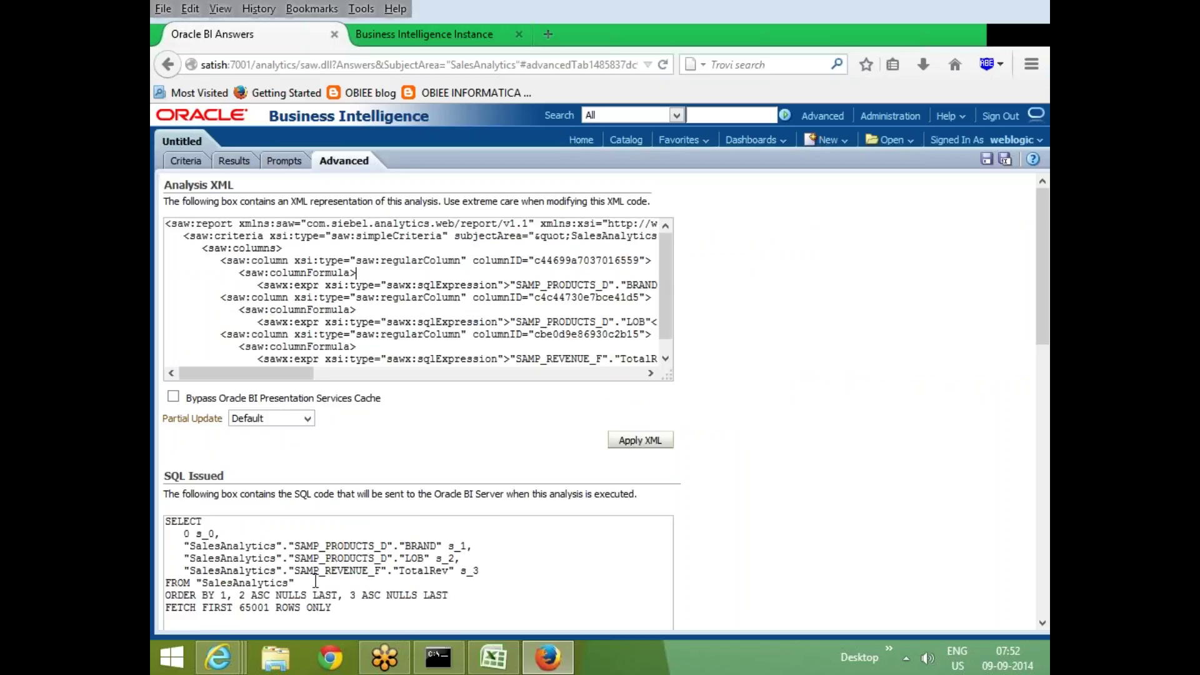
click(988, 159)
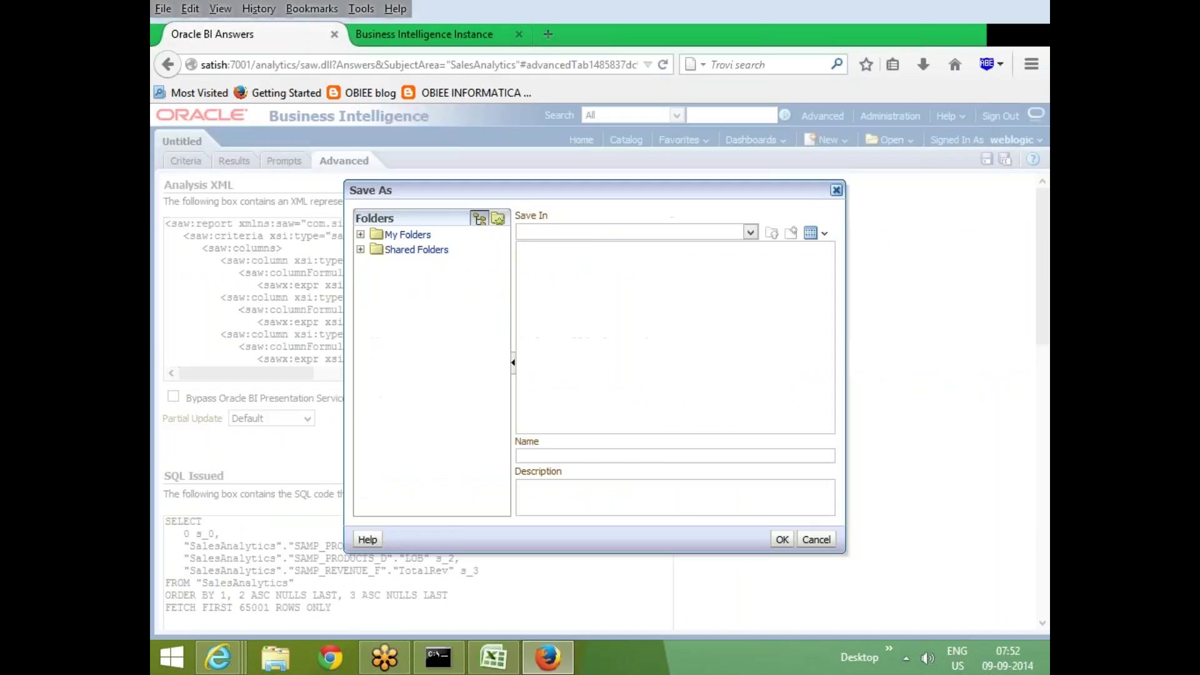
text(NEWR)
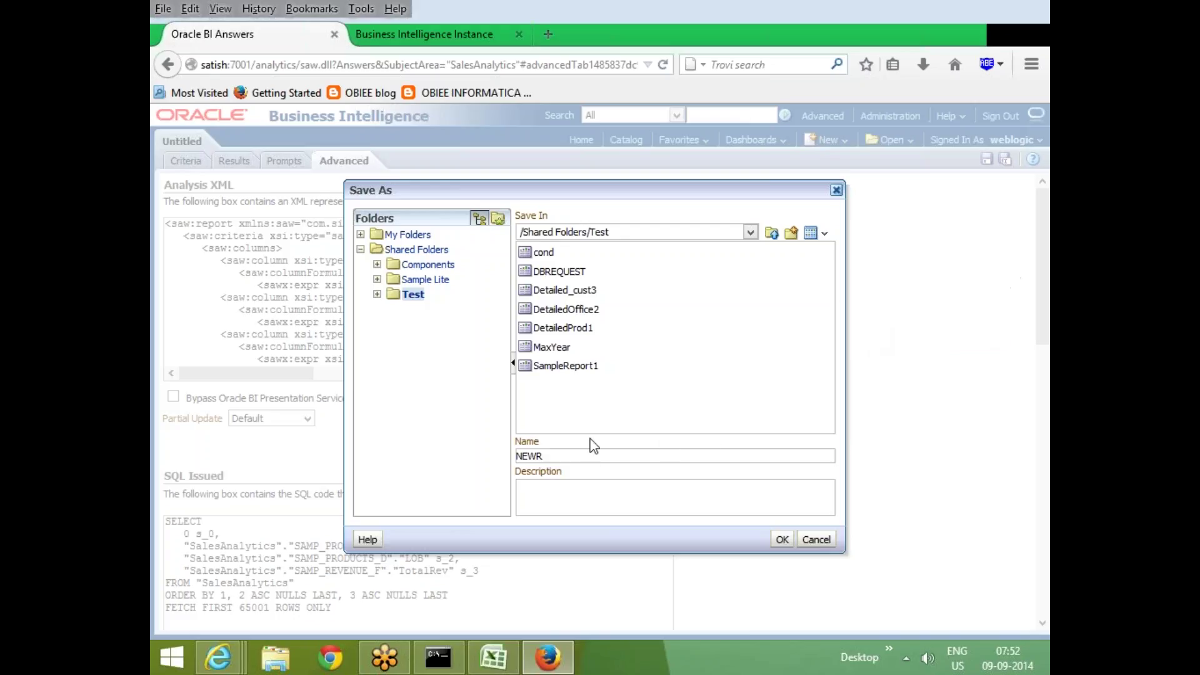
key(BackSpace)
key(BackSpace)
key(BackSpace)
text(NewReport)
key(Return)
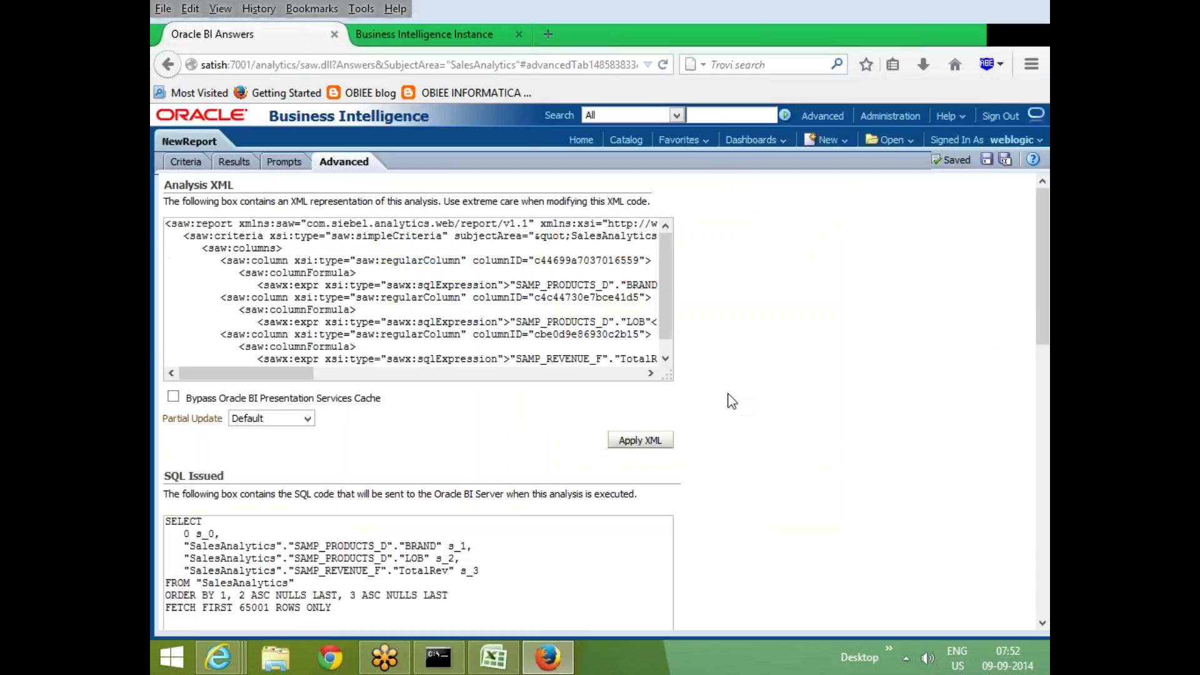
click(639, 440)
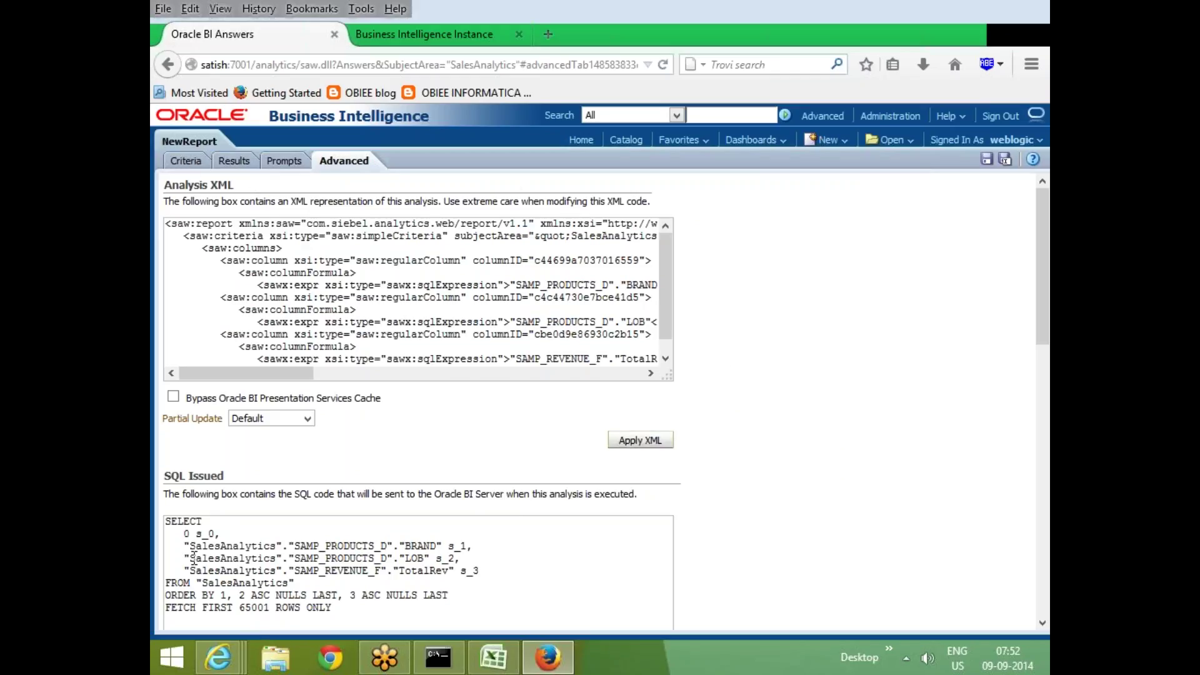
Close Internet Explorer's Error 500 window and return Firefox to the Business Intelligence Instance page
click(548, 657)
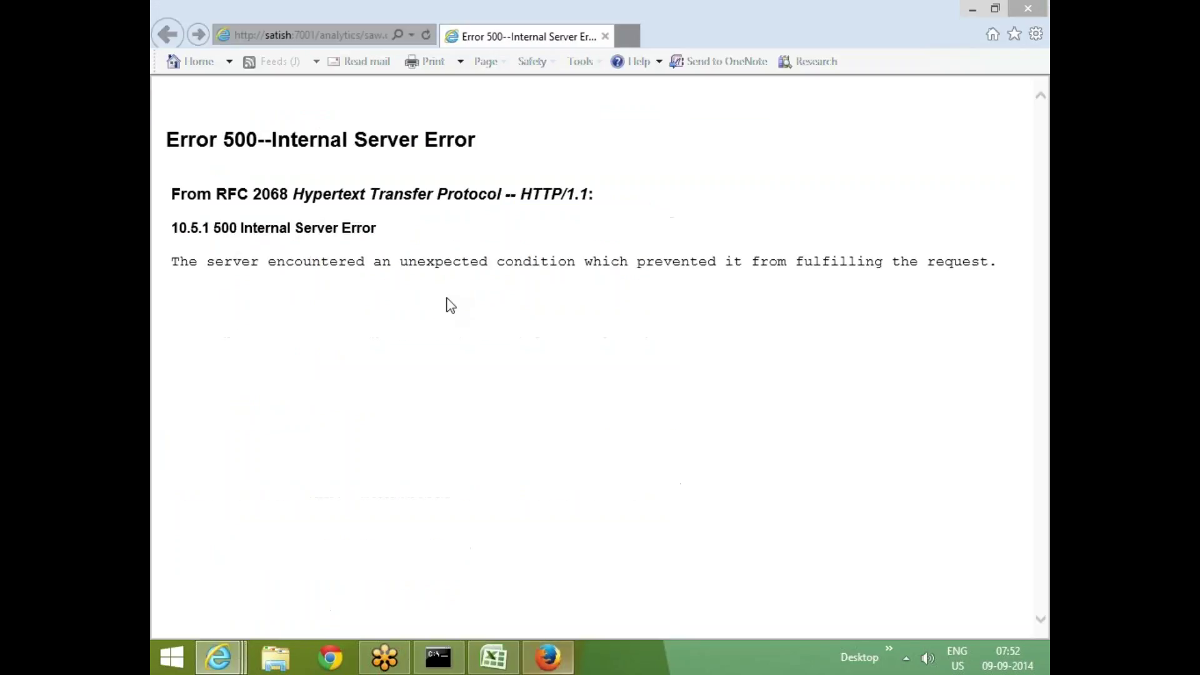
click(219, 657)
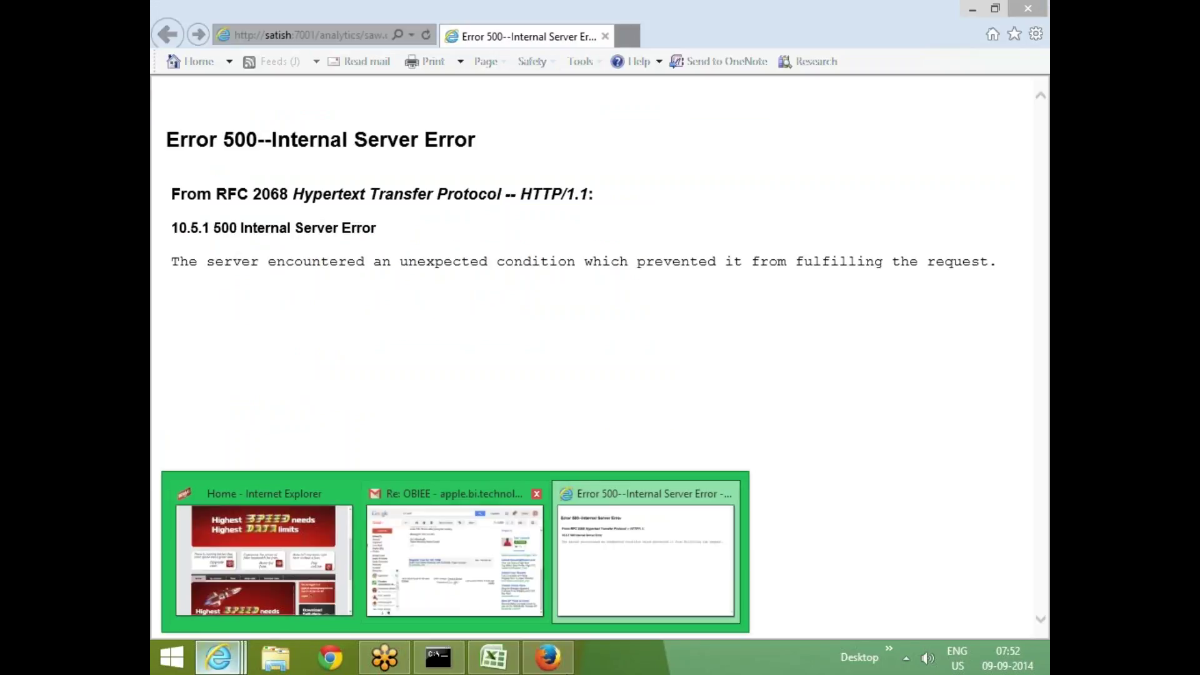
click(646, 589)
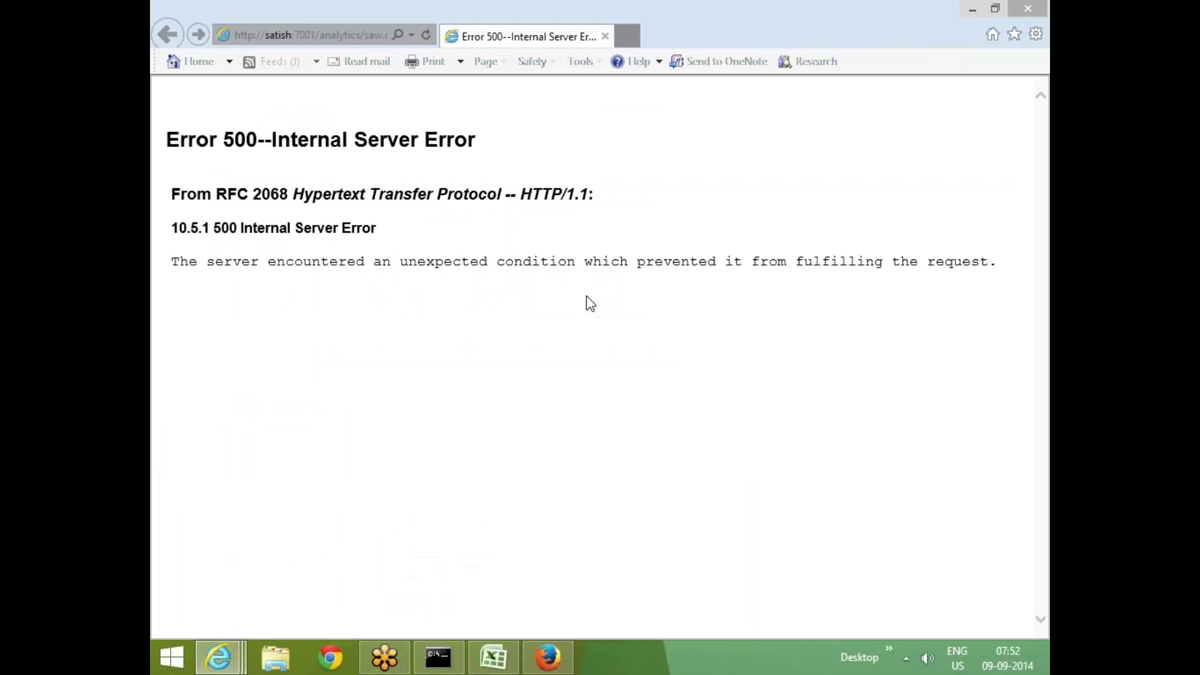
click(1030, 11)
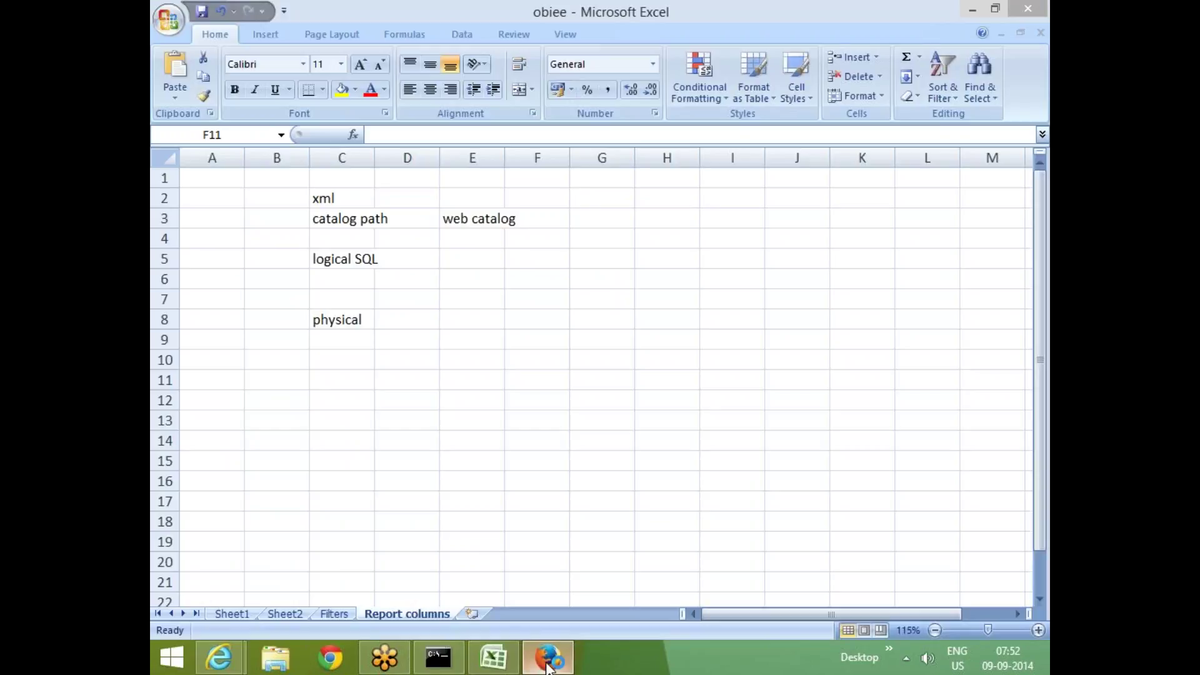
click(547, 664)
key(ctrl+Tab)
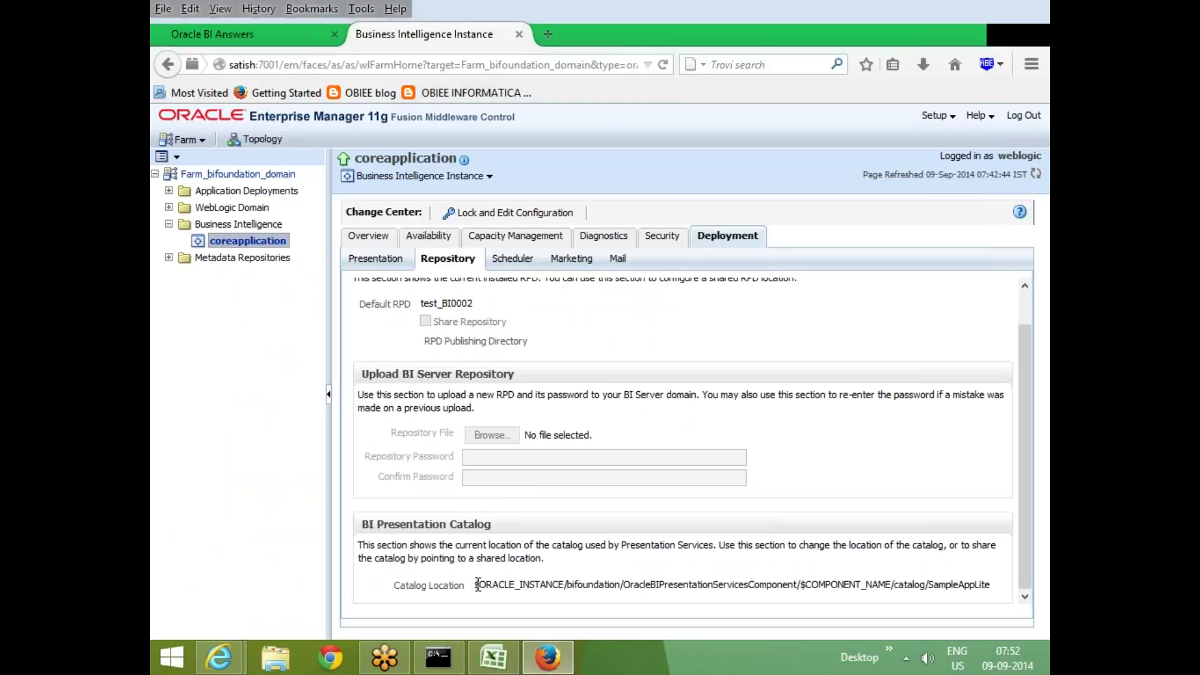
Paste the catalog location path into a new Notepad document and open File Explorer at This PC
drag(478, 585, 994, 535)
key(ctrl+c)
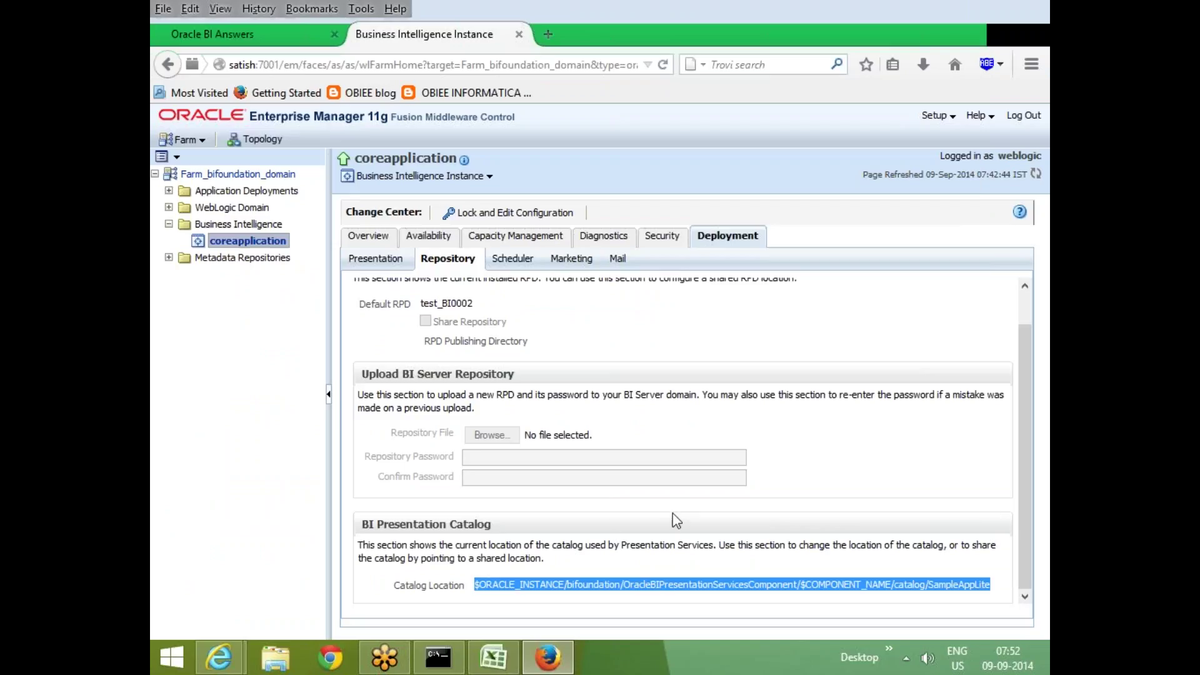
key(super+r)
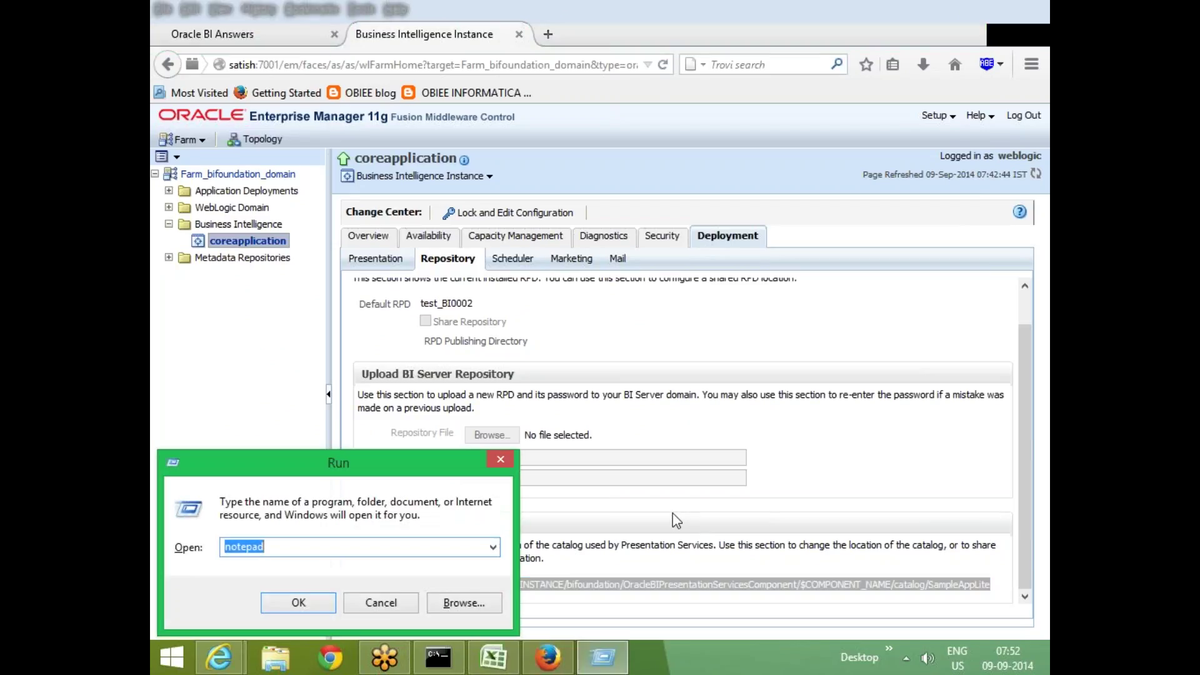
key(End)
key(Return)
key(ctrl+v)
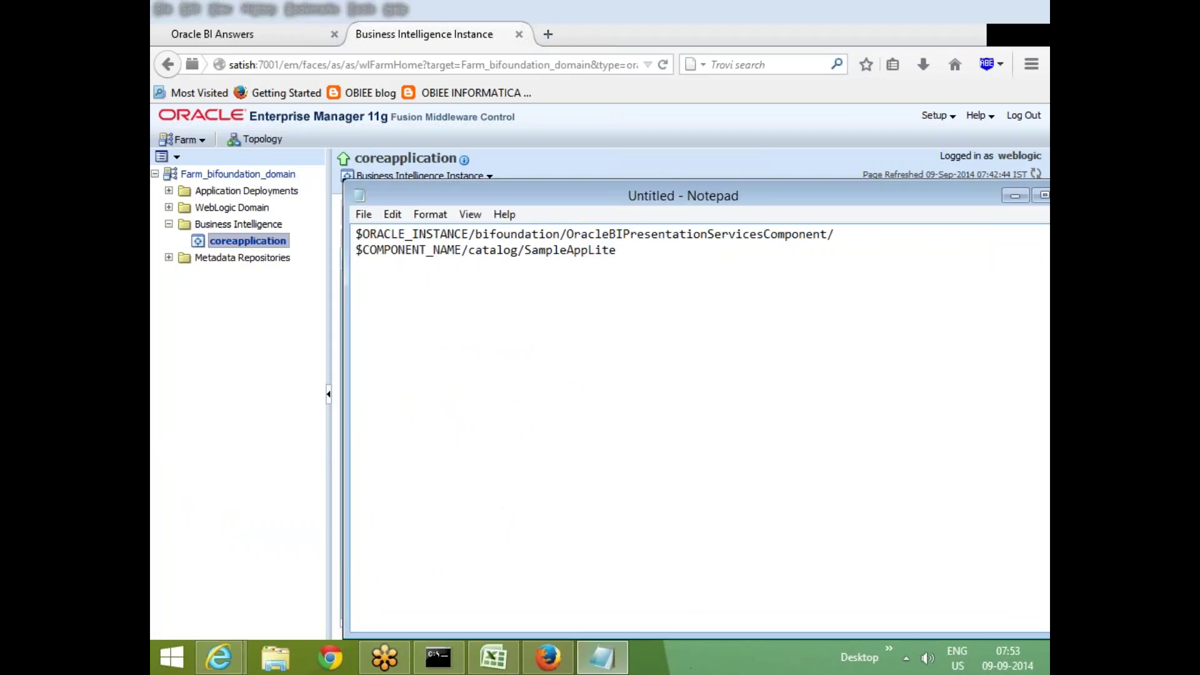
click(275, 656)
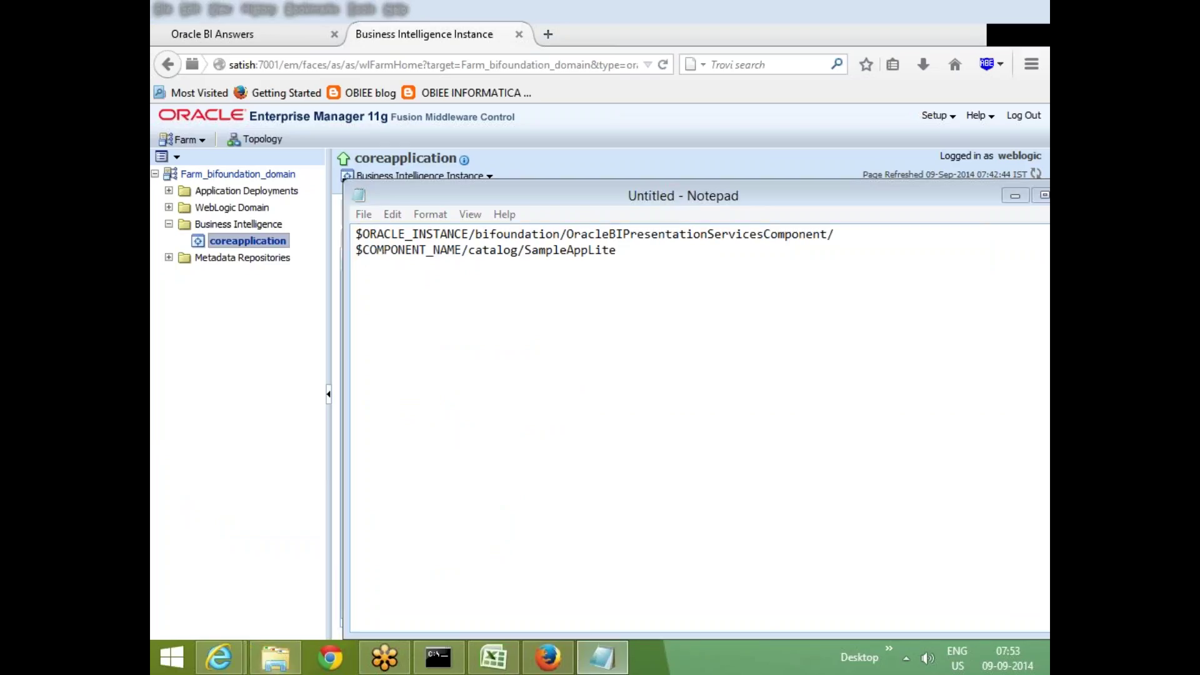
drag(500, 75, 515, 225)
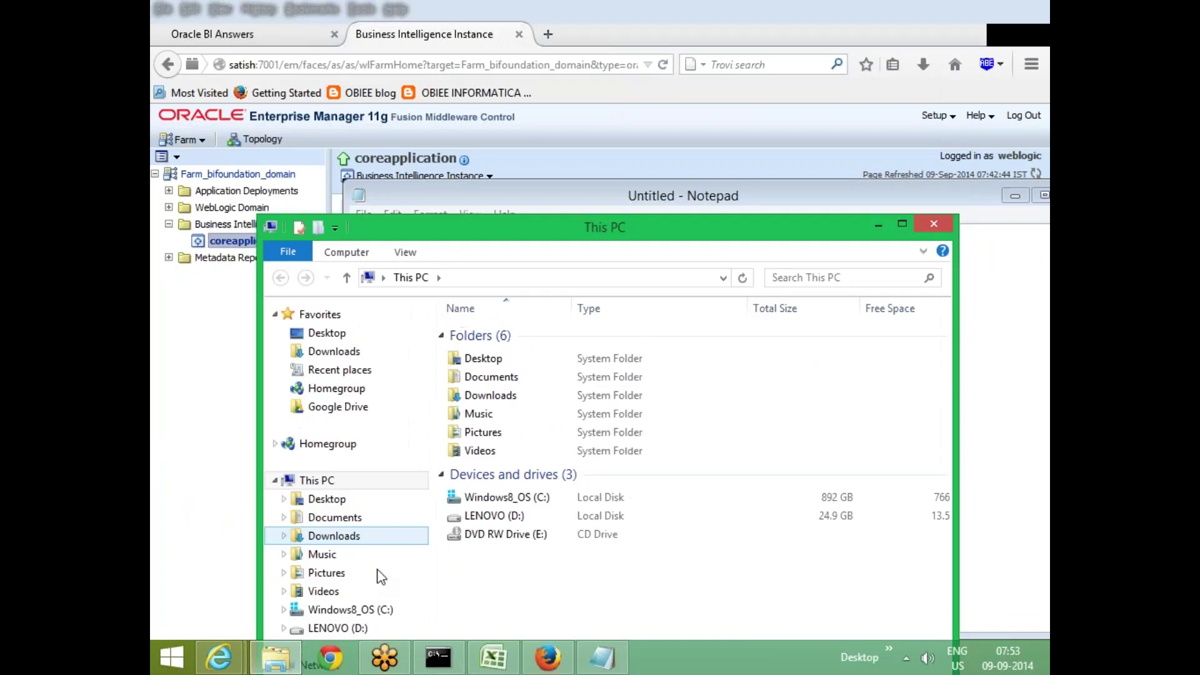
Browse from the C: drive through OBIEE and instances into instance1
click(370, 611)
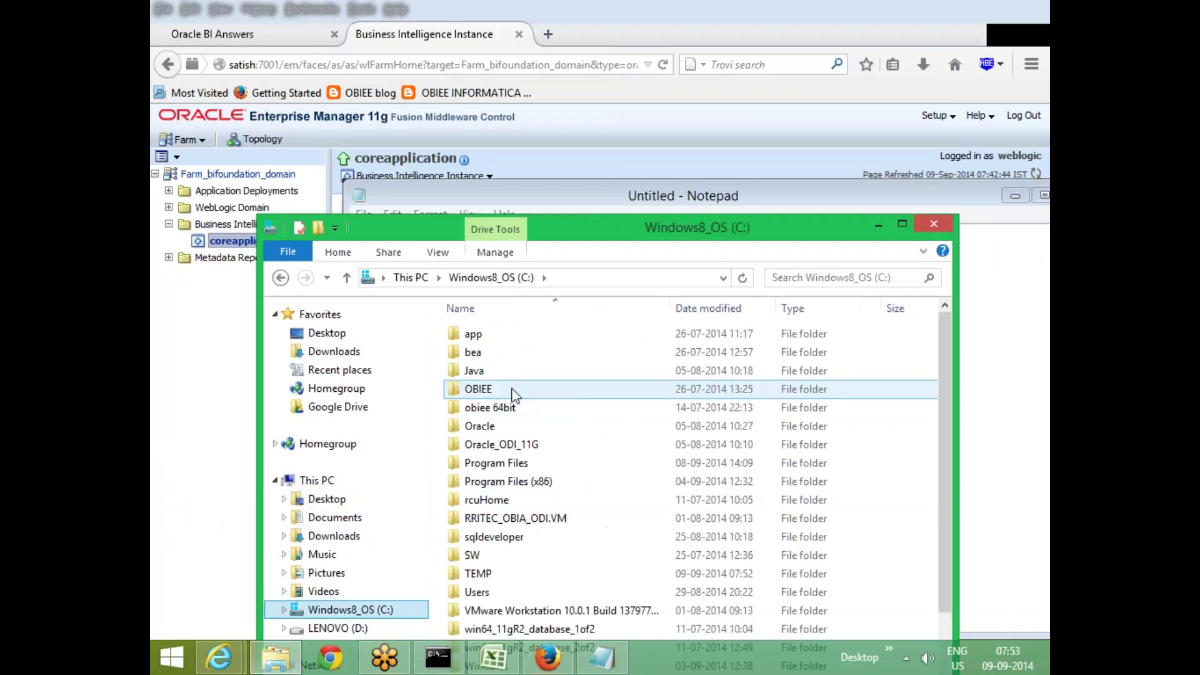
double_click(514, 390)
double_click(546, 338)
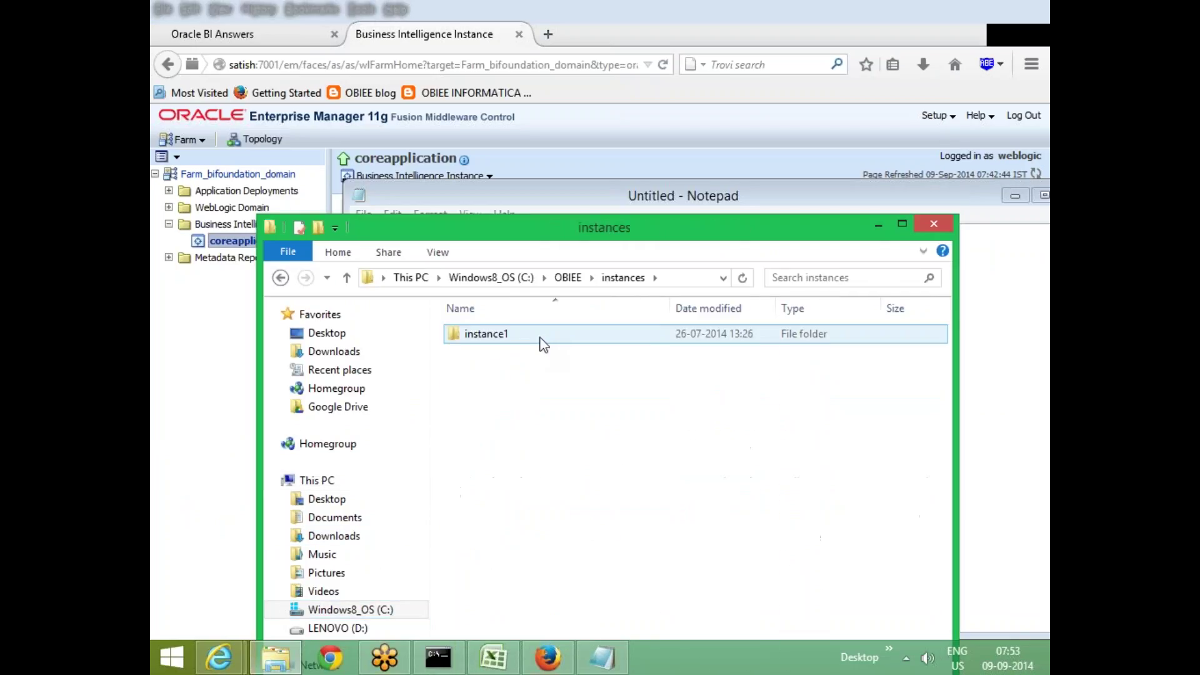
drag(550, 228, 573, 304)
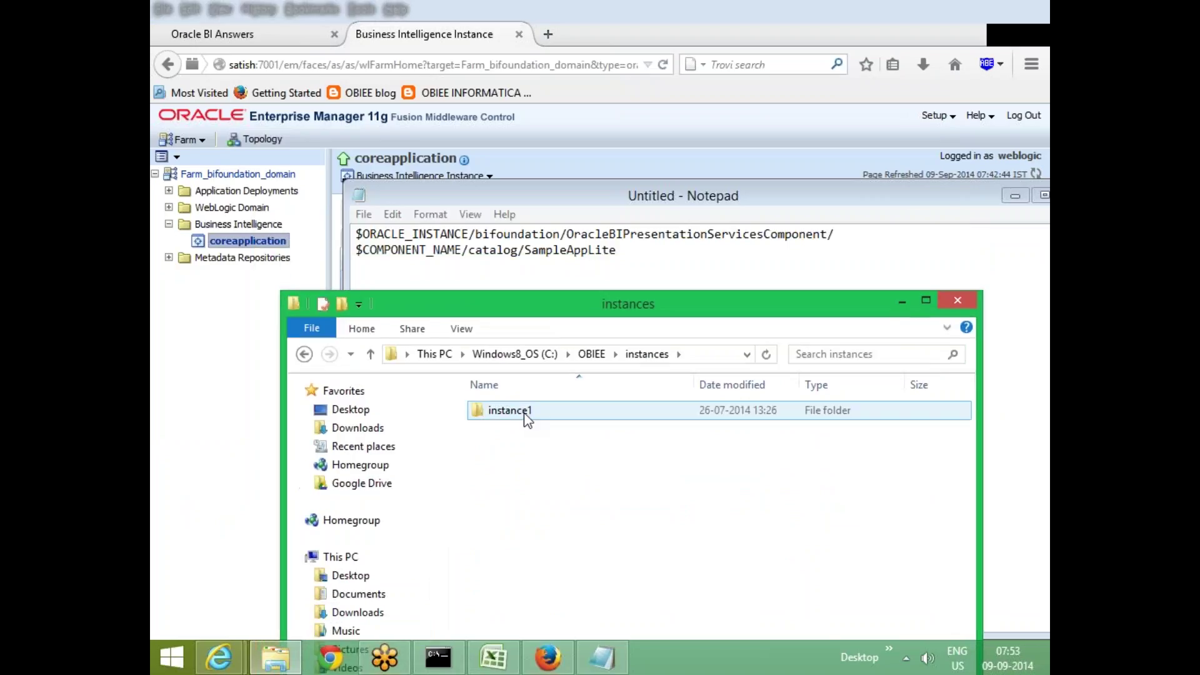
double_click(524, 412)
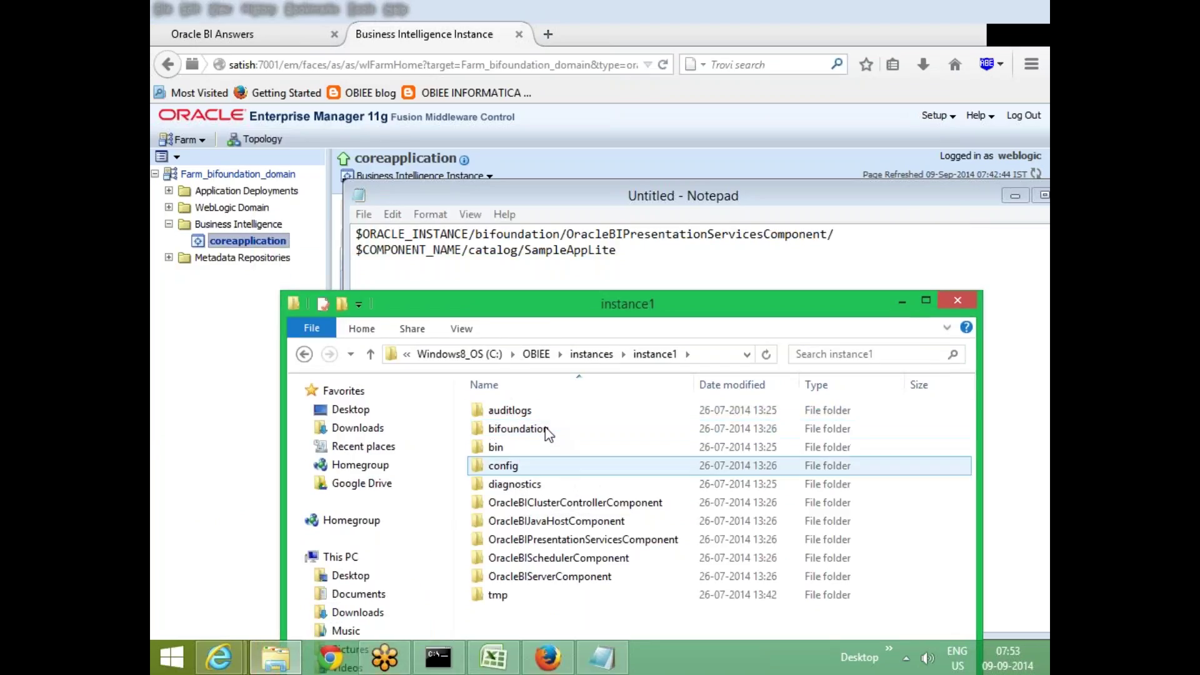
Go through bifoundation, OracleBIPresentationServicesComponent, coreapplication_obips1 and catalog into SampleAppLite
click(549, 429)
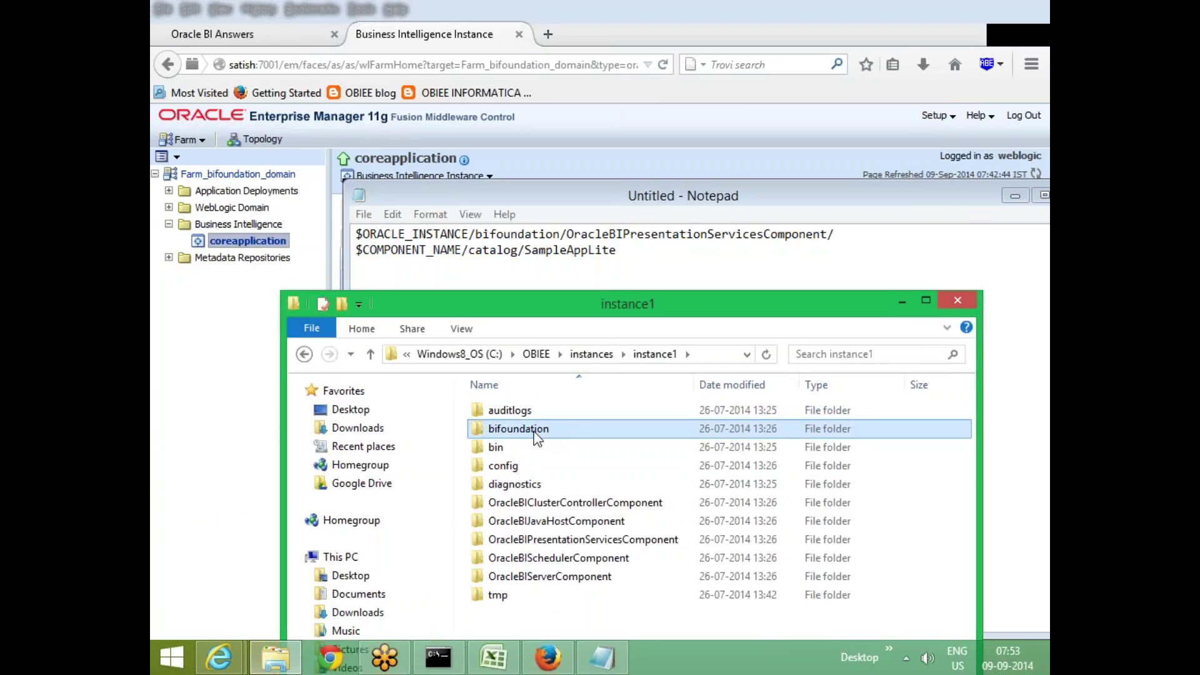
double_click(535, 431)
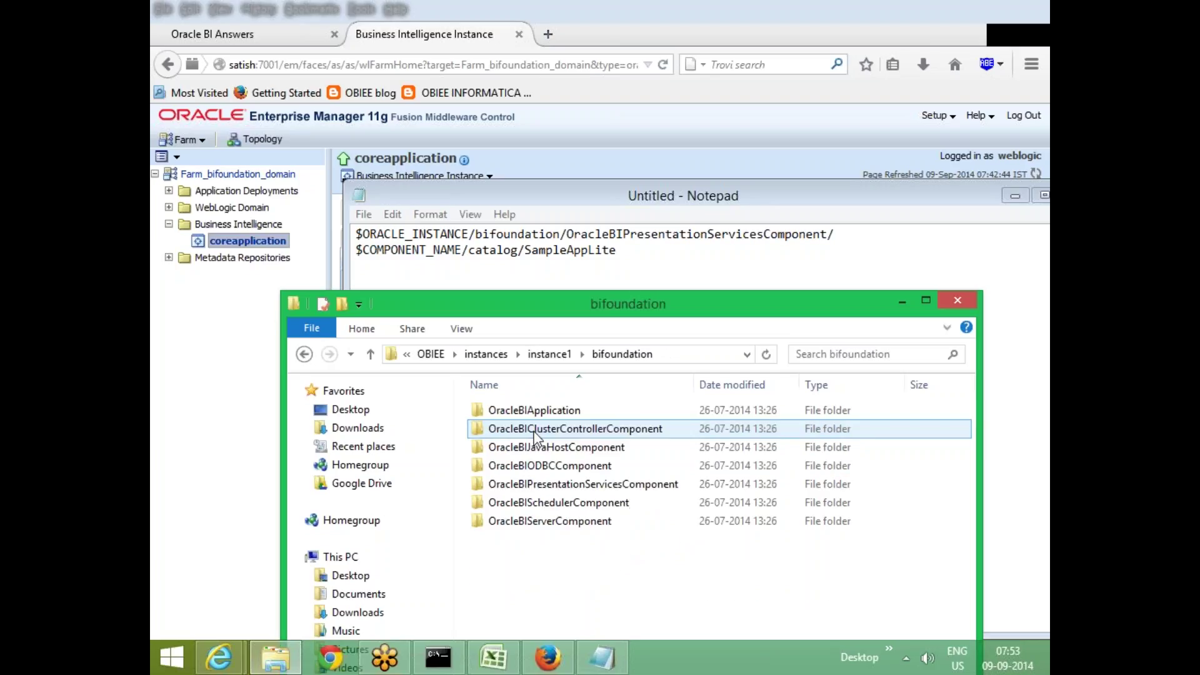
click(613, 488)
double_click(613, 487)
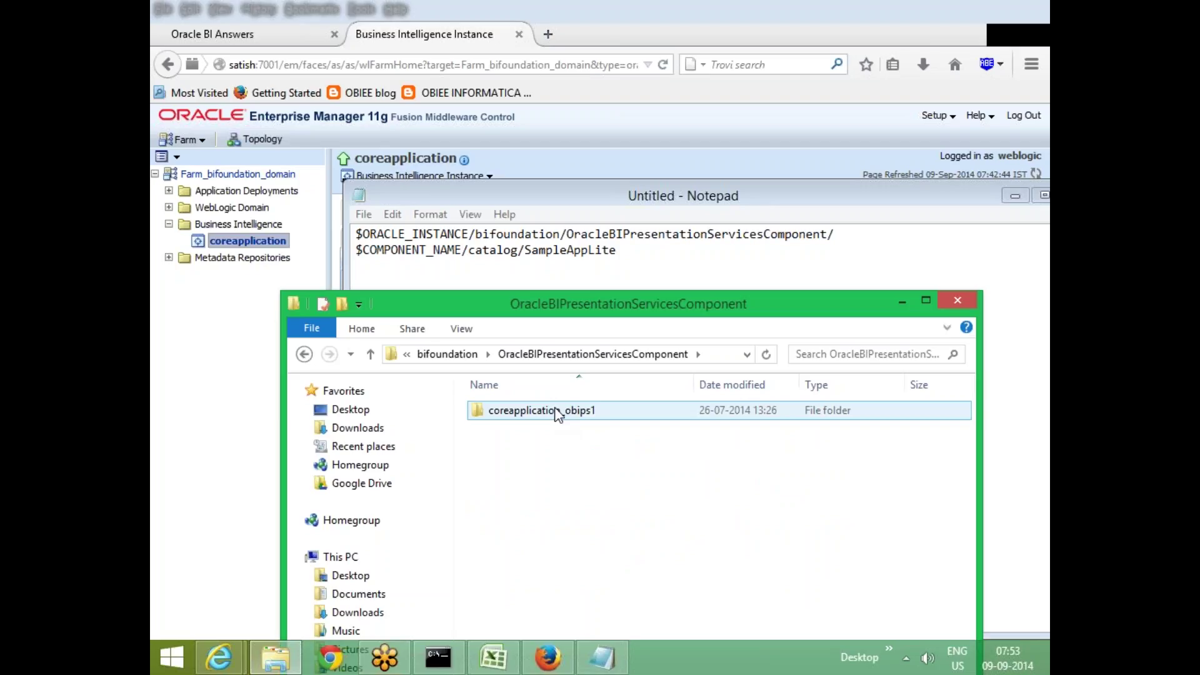
double_click(558, 412)
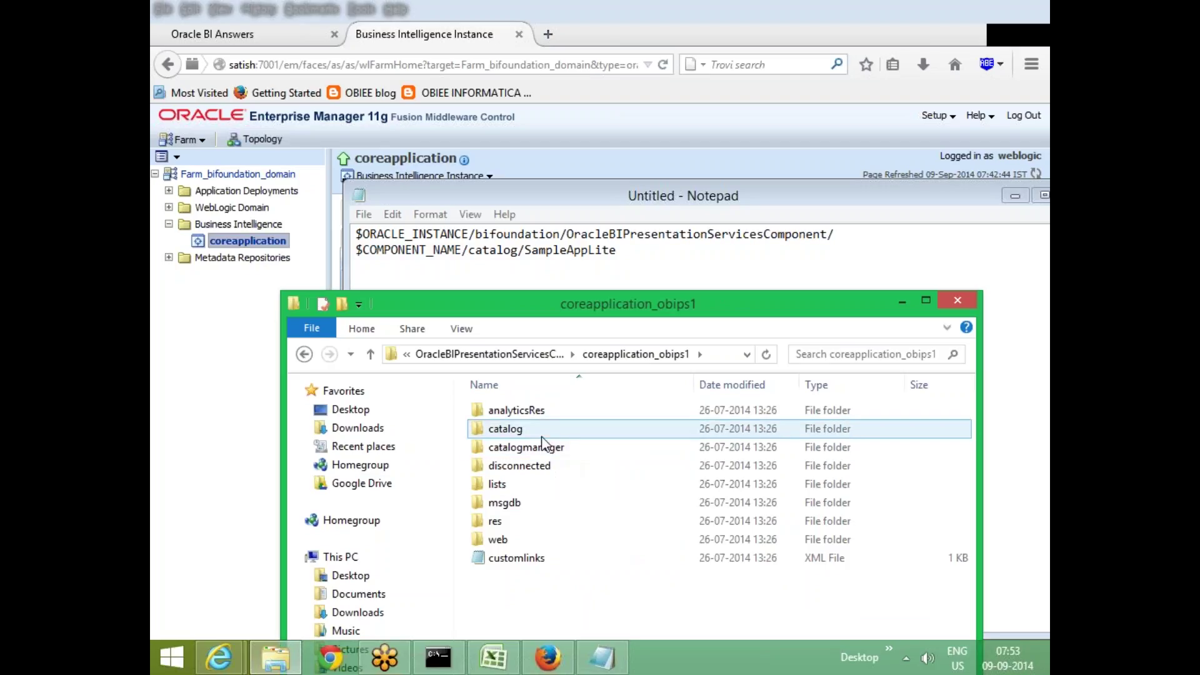
double_click(544, 430)
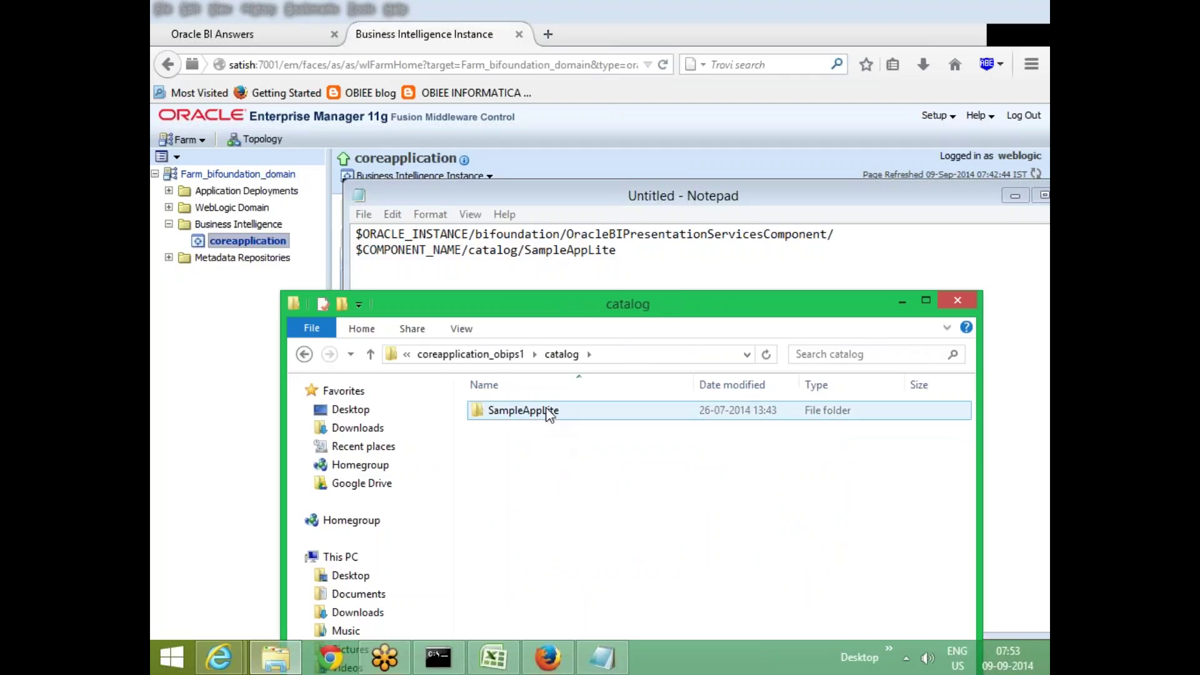
double_click(549, 412)
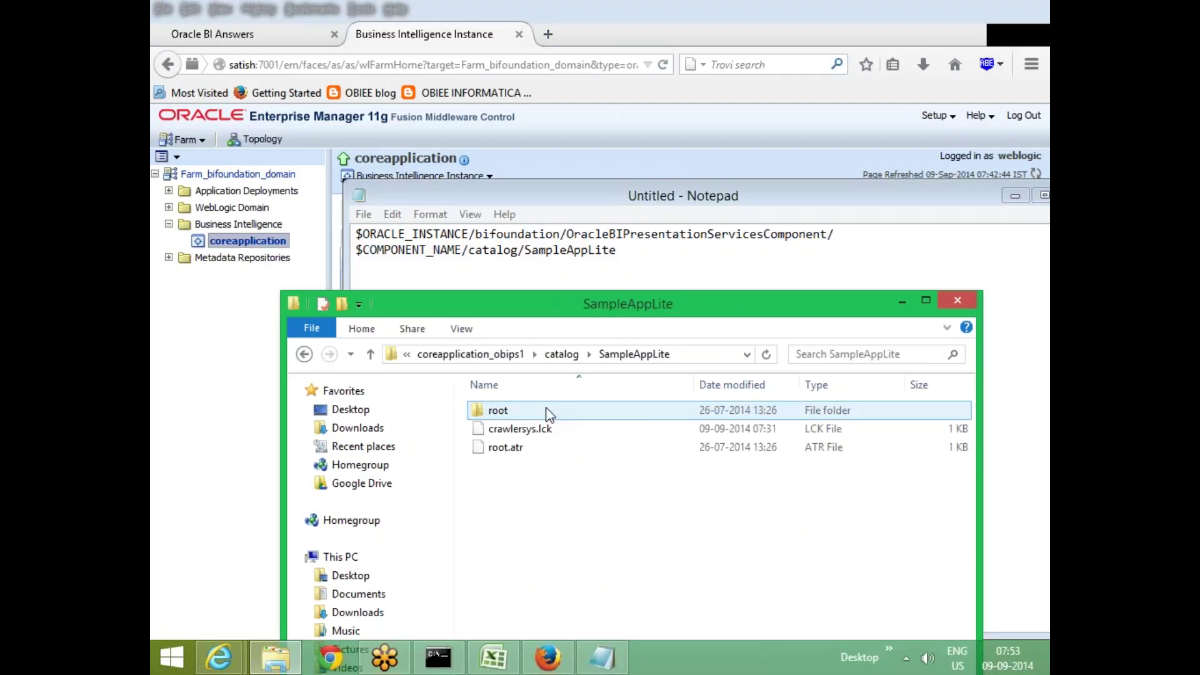
Check the noted path in Notepad, then minimize Notepad to reveal Explorer
click(631, 254)
key(ctrl+a)
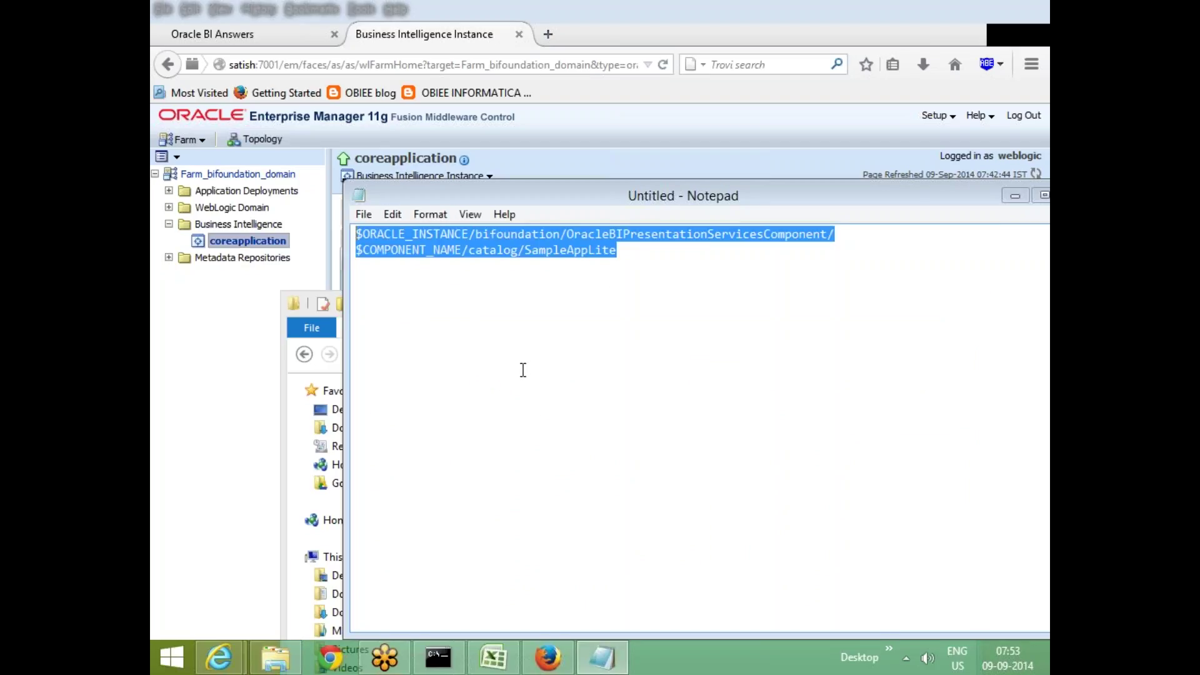
click(524, 370)
drag(885, 209, 840, 215)
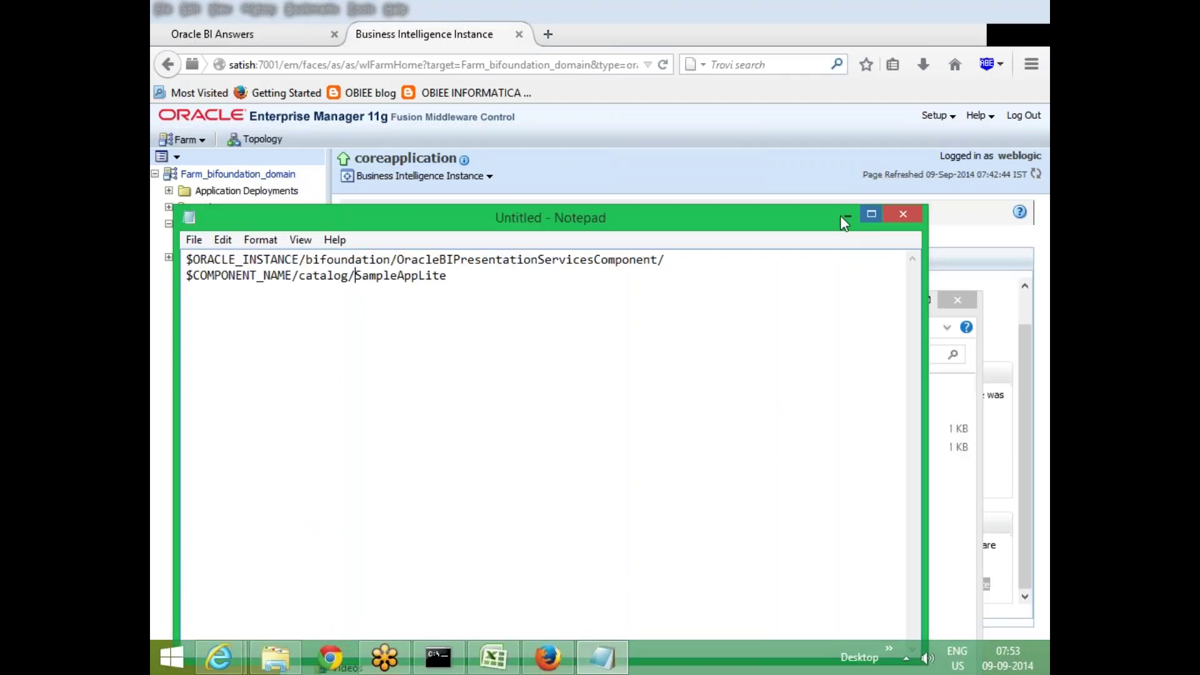
click(848, 214)
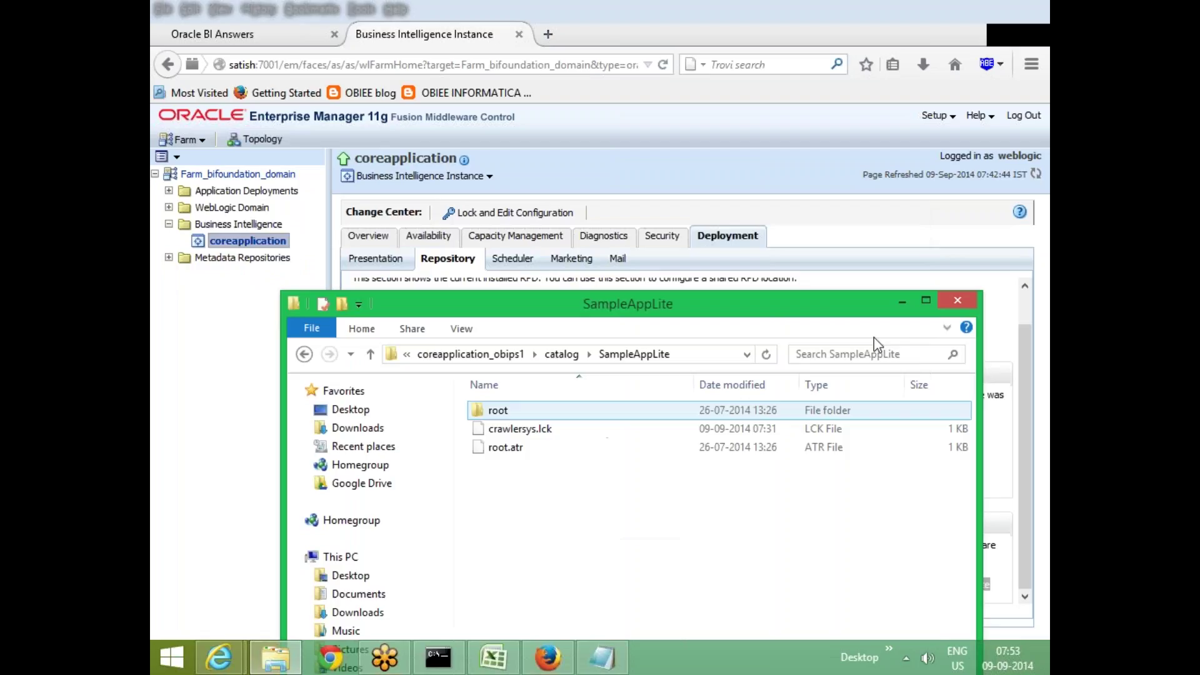
Highlight the Catalog Location path, then return to NewReport in Oracle BI Answers and choose Save As
click(903, 302)
click(482, 584)
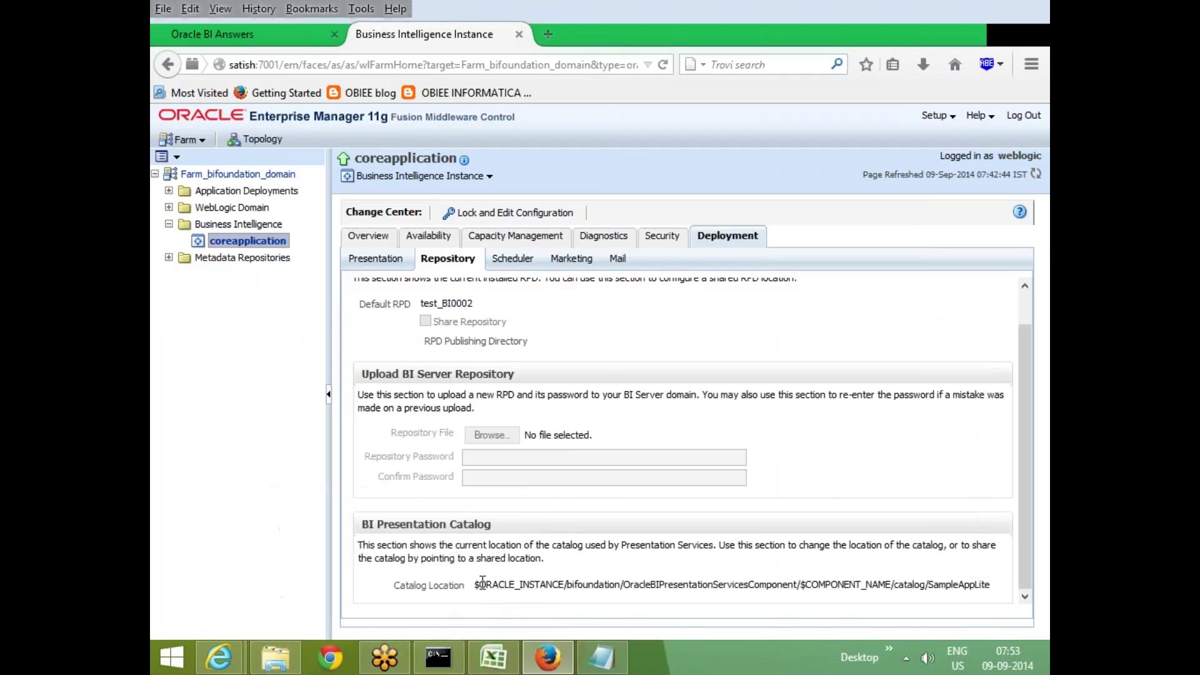
drag(511, 584, 1030, 602)
key(ctrl+a)
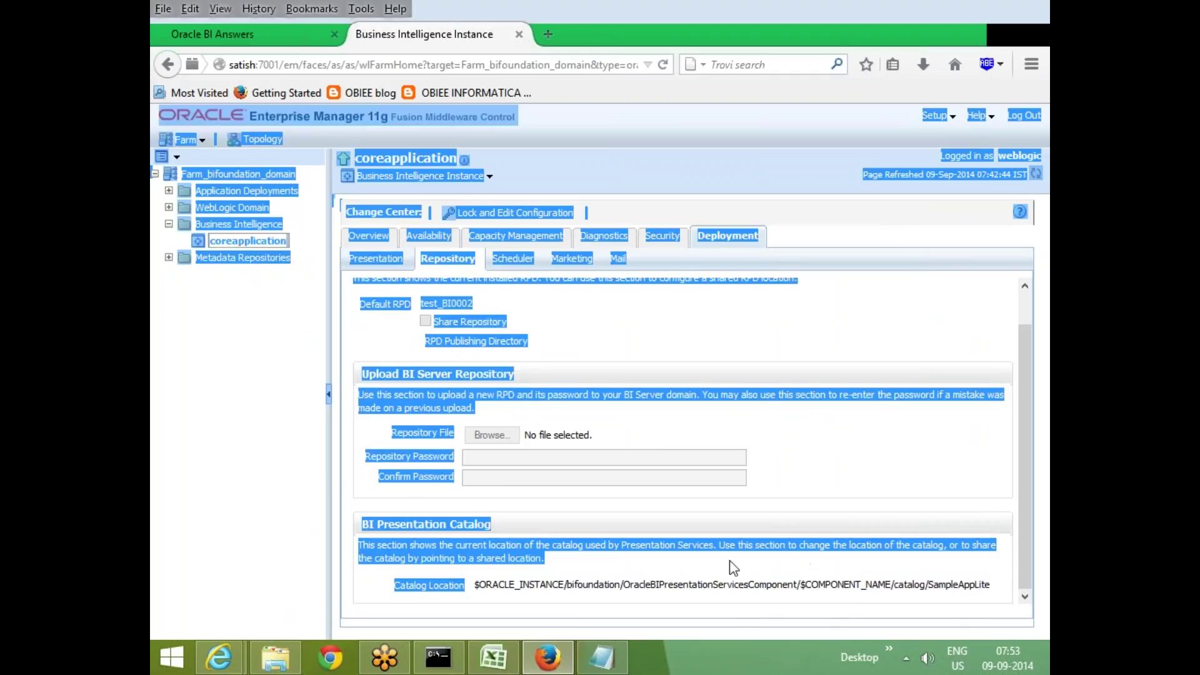
click(729, 562)
click(212, 34)
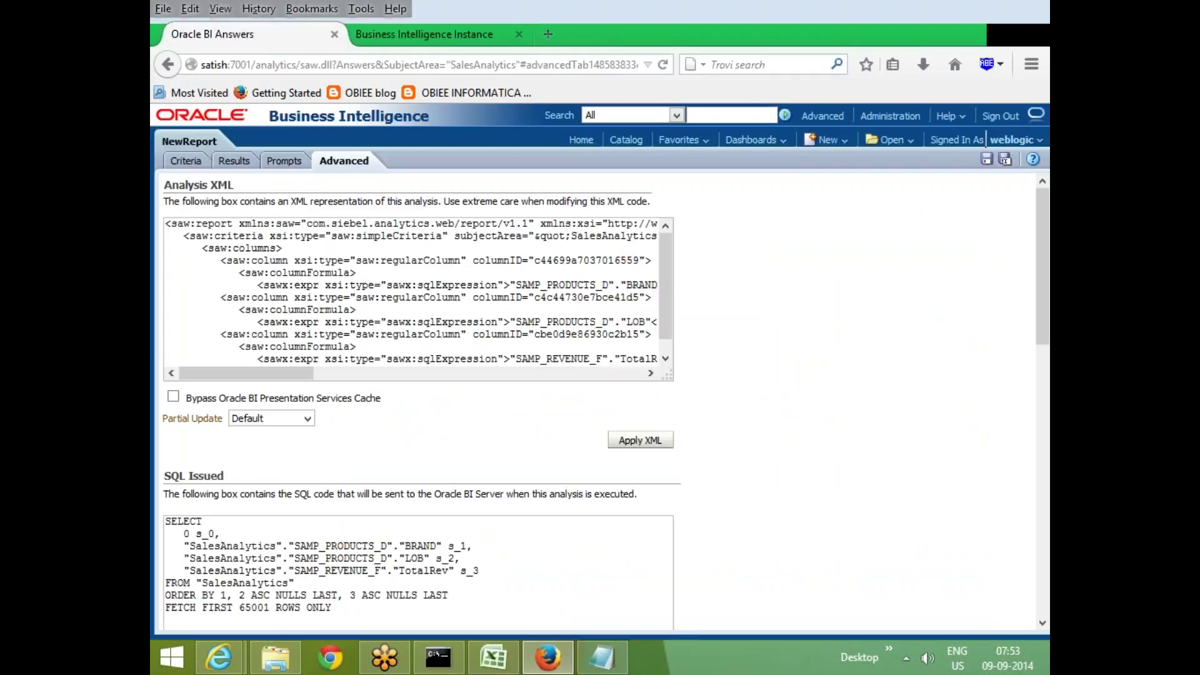
click(1007, 161)
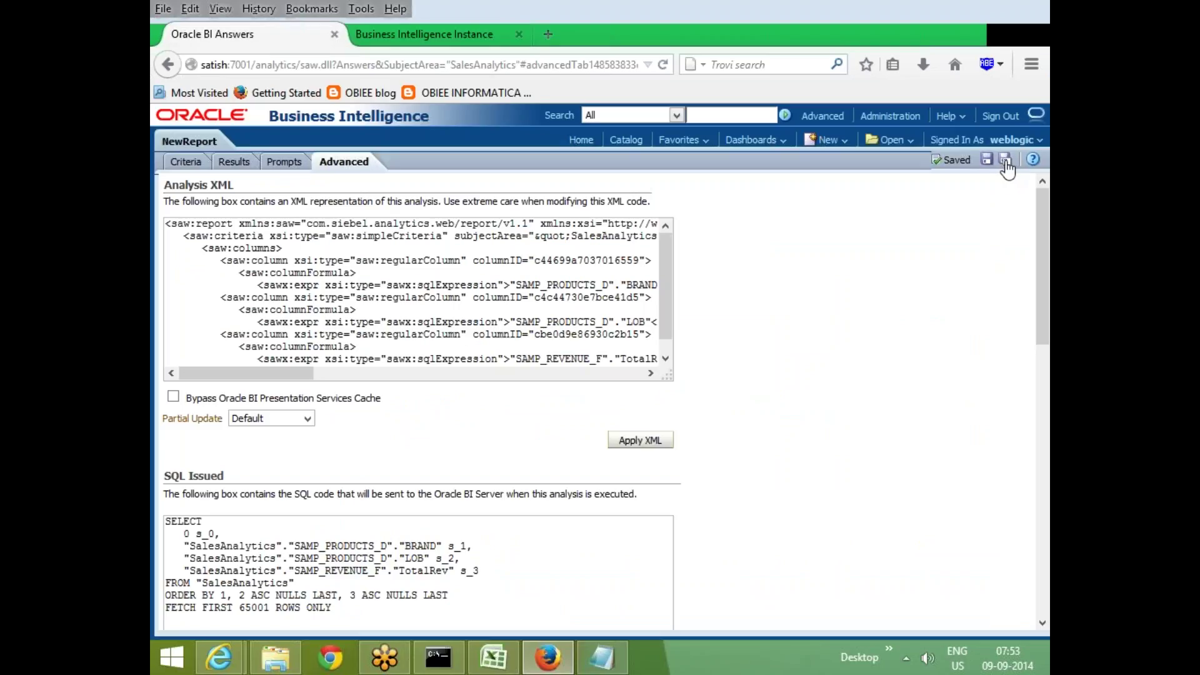
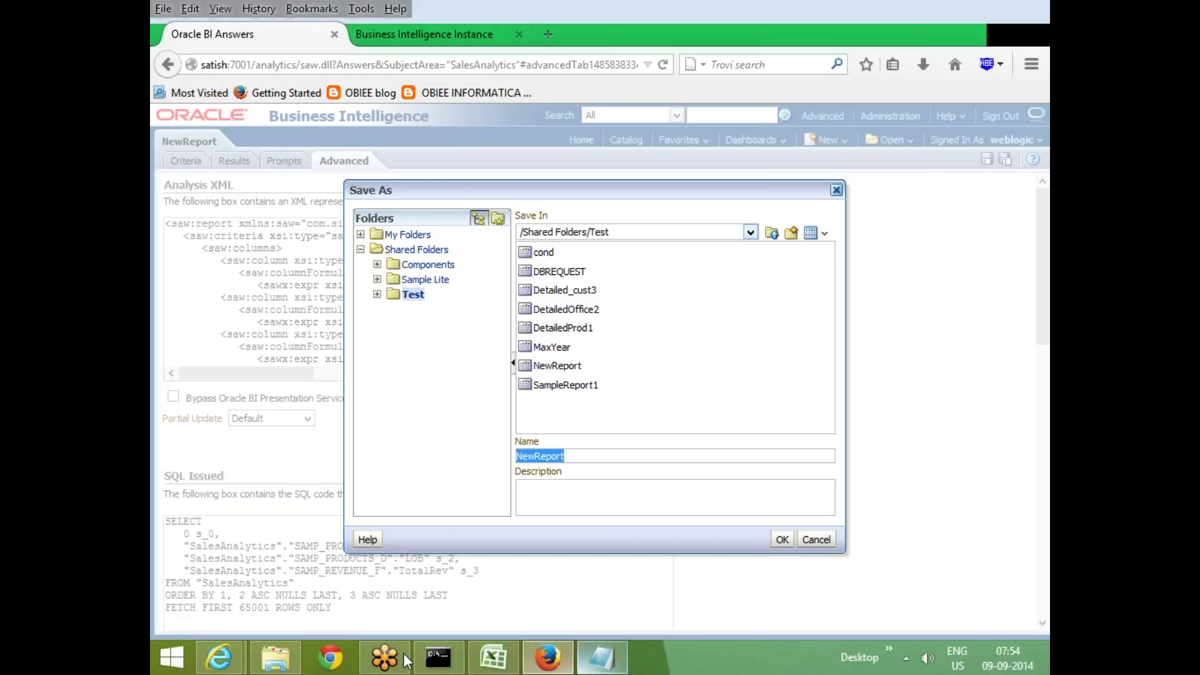
Copy the SampleAppLite folder's full path from Explorer into Notepad below the template path line
click(273, 657)
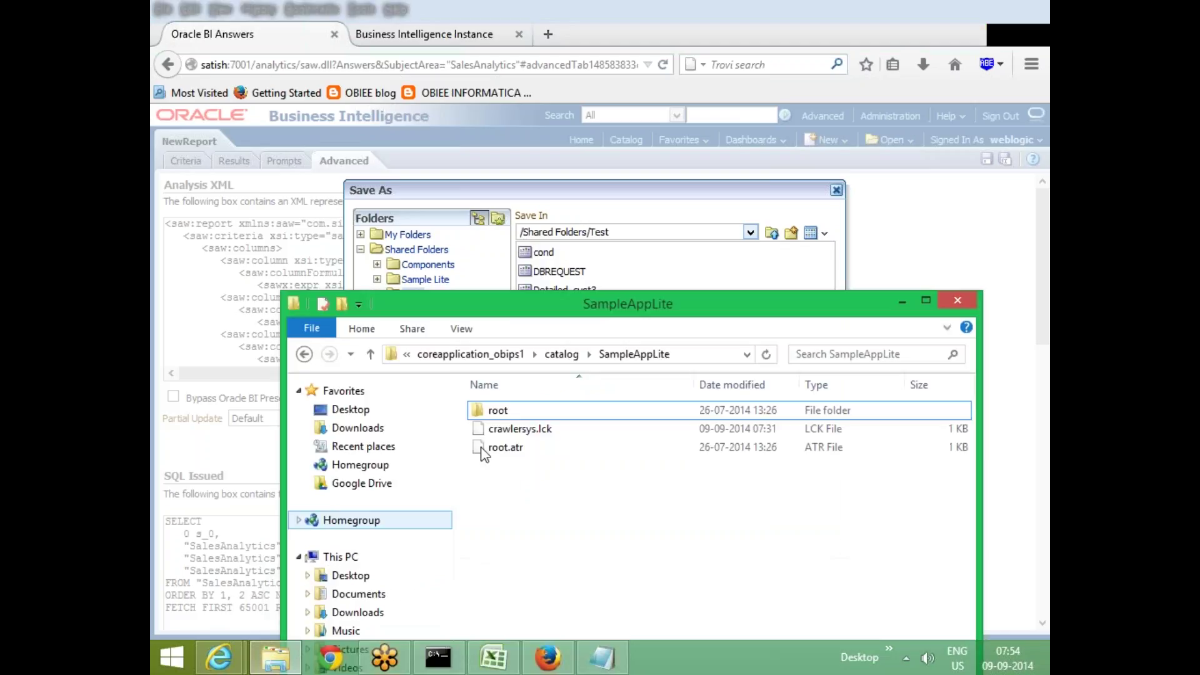
click(697, 356)
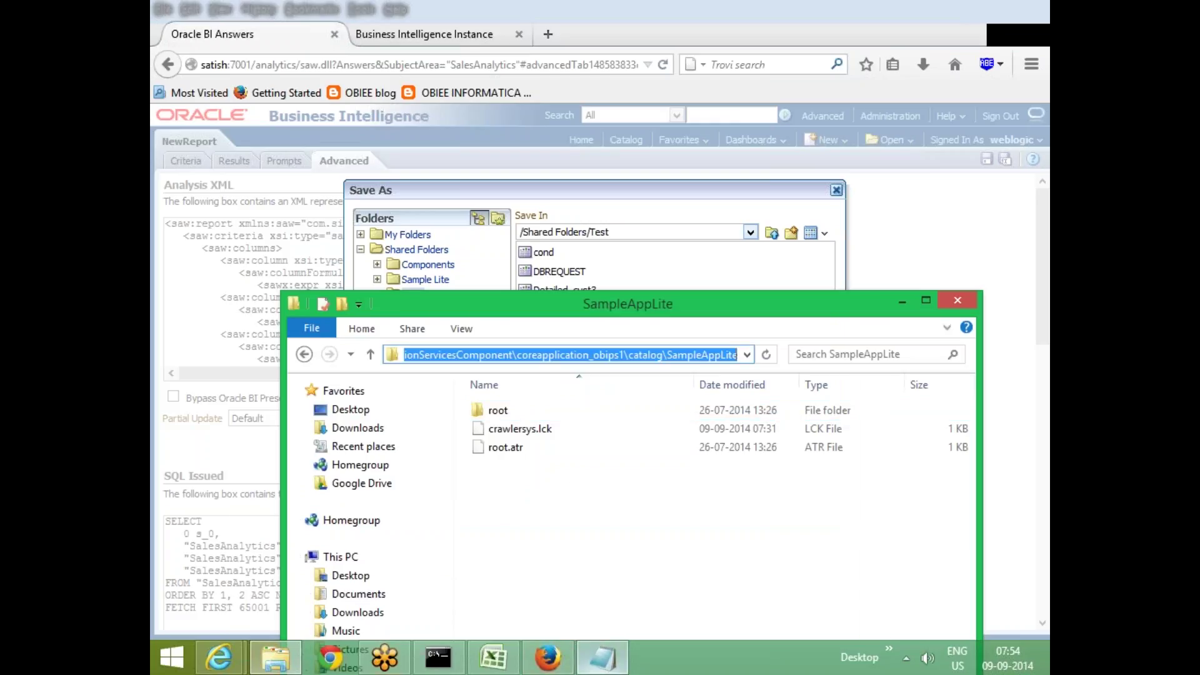
click(602, 658)
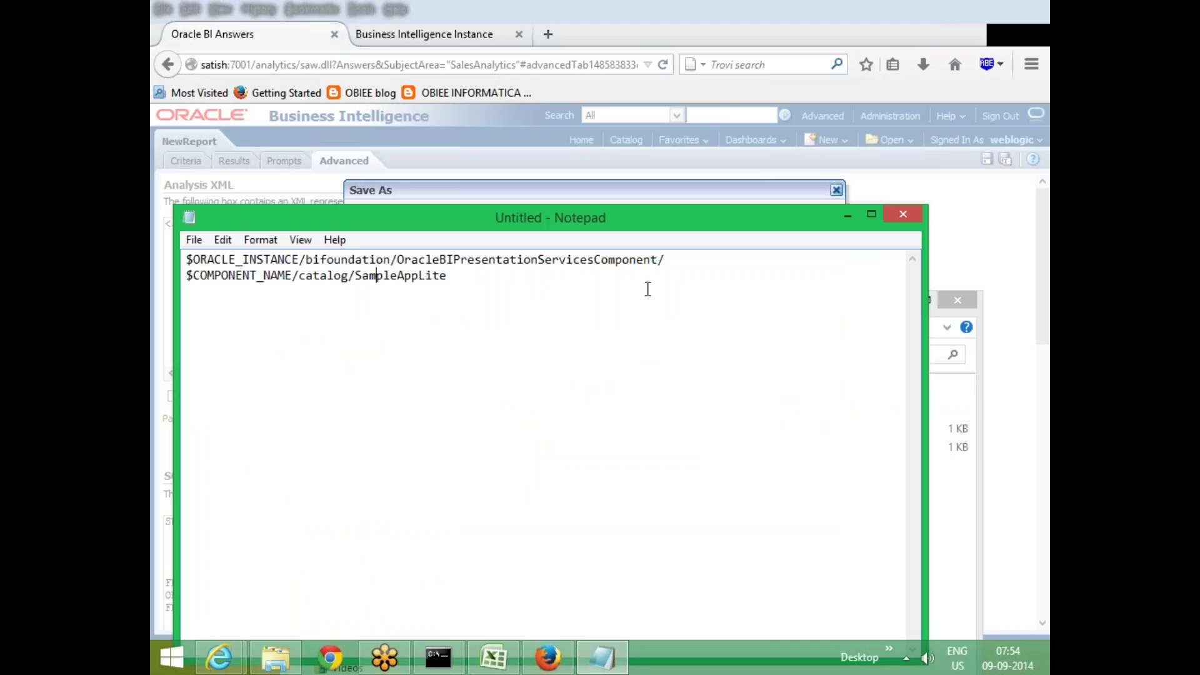
key(Return)
text(C:\OBIEE\instances\instance1\bifoundation\OracleBIPresentationServicesComponent\coreapplication_obips1\catalog\SampleAppLite)
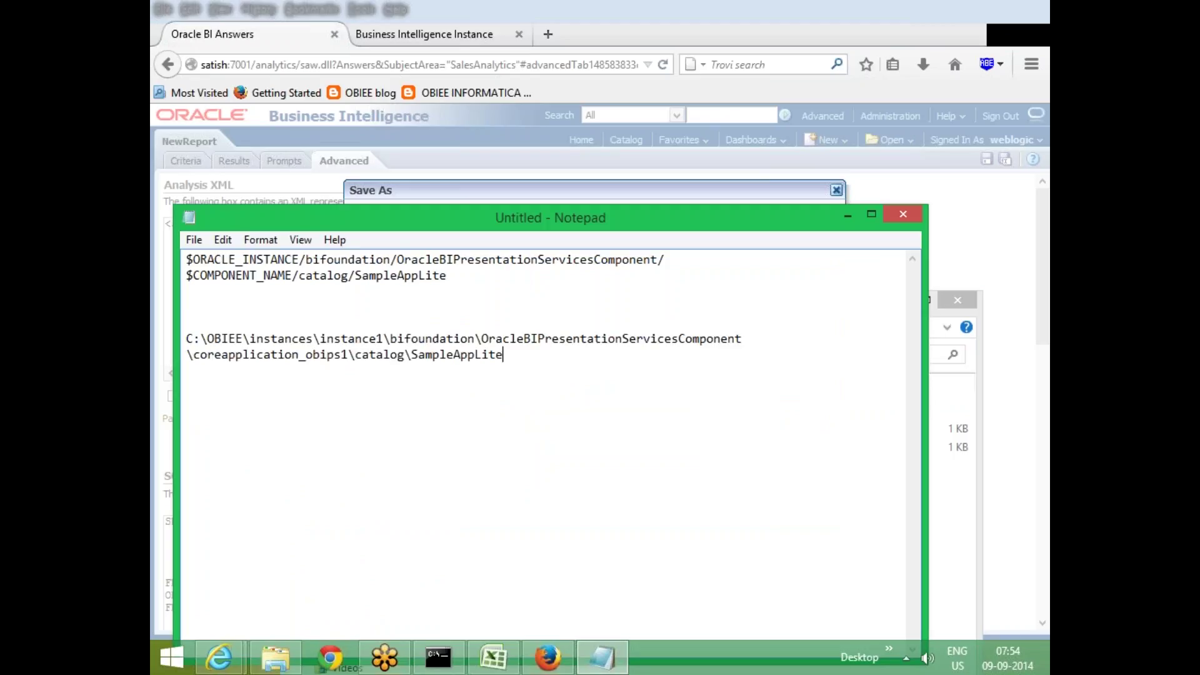
drag(517, 363, 248, 325)
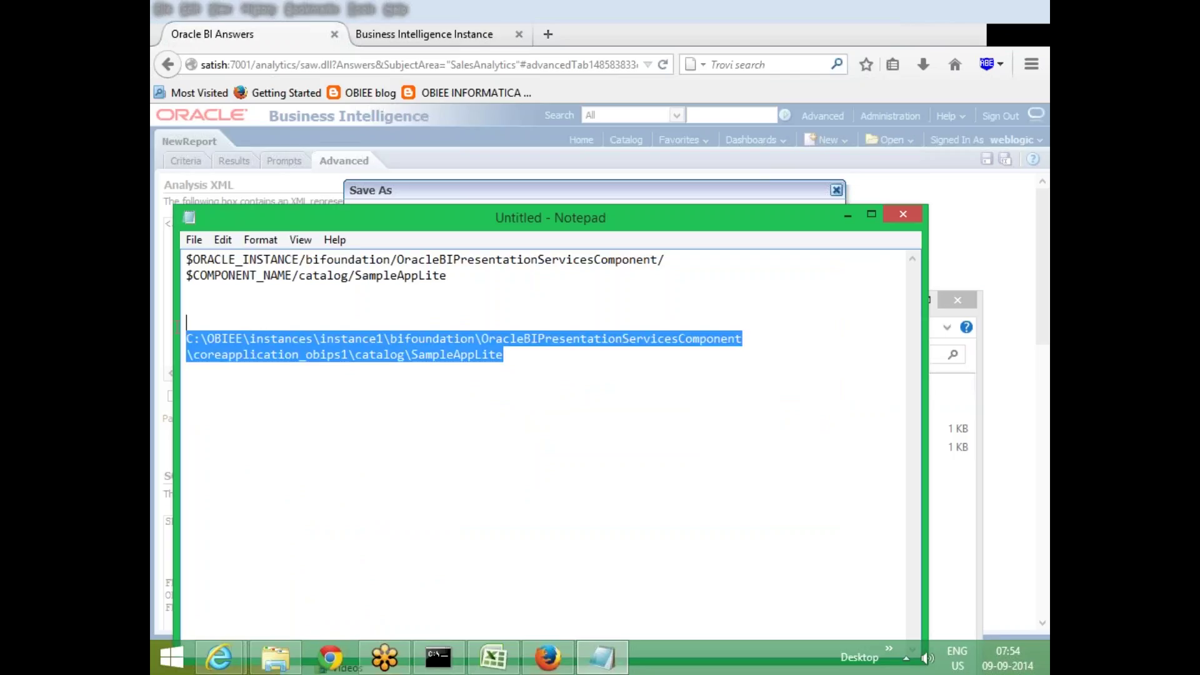
click(405, 354)
click(512, 355)
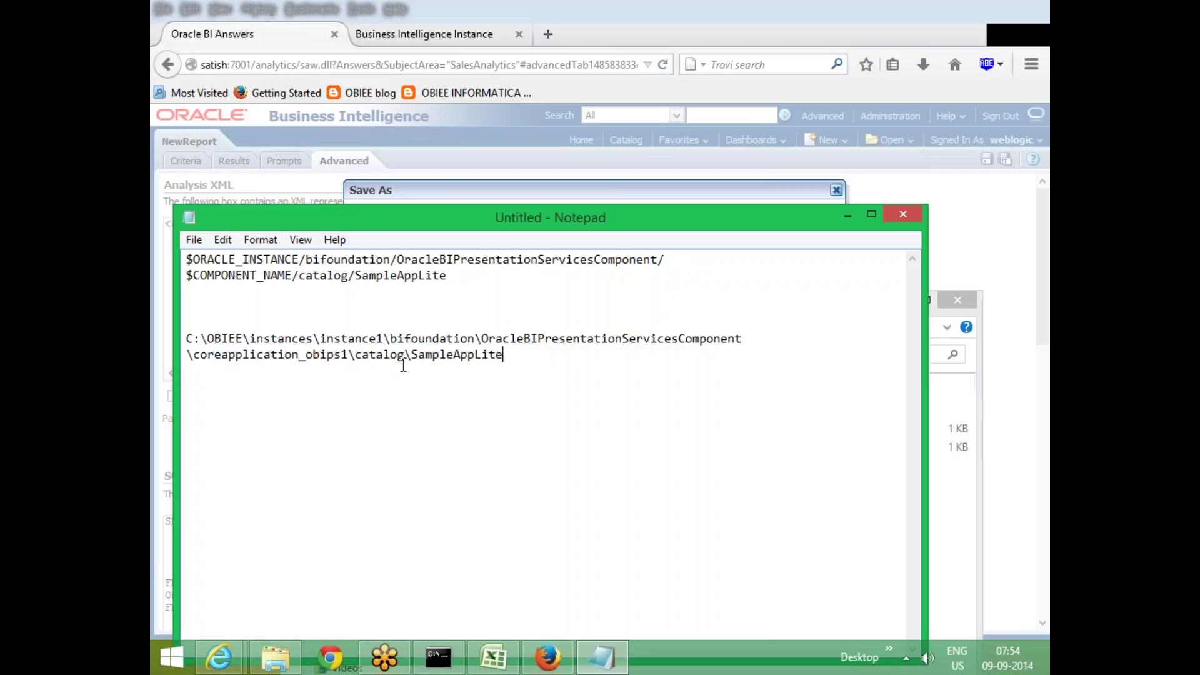
click(847, 215)
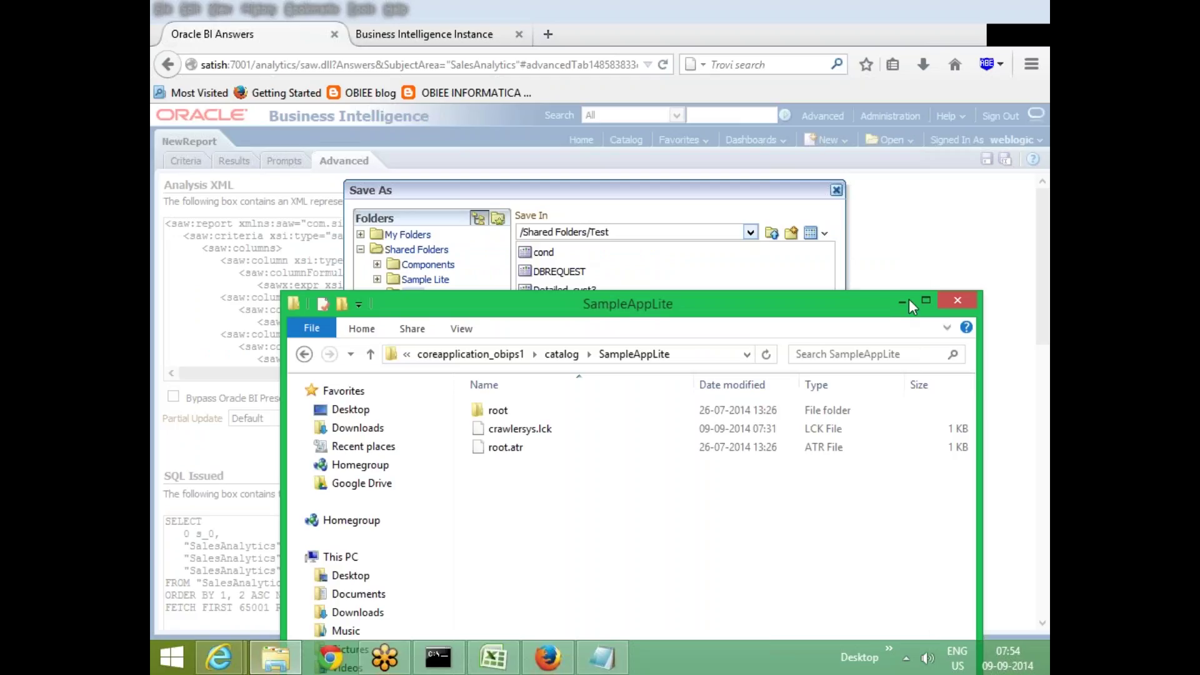
Position the Explorer window beside the Save As folders and open root, then shared
drag(644, 315, 655, 397)
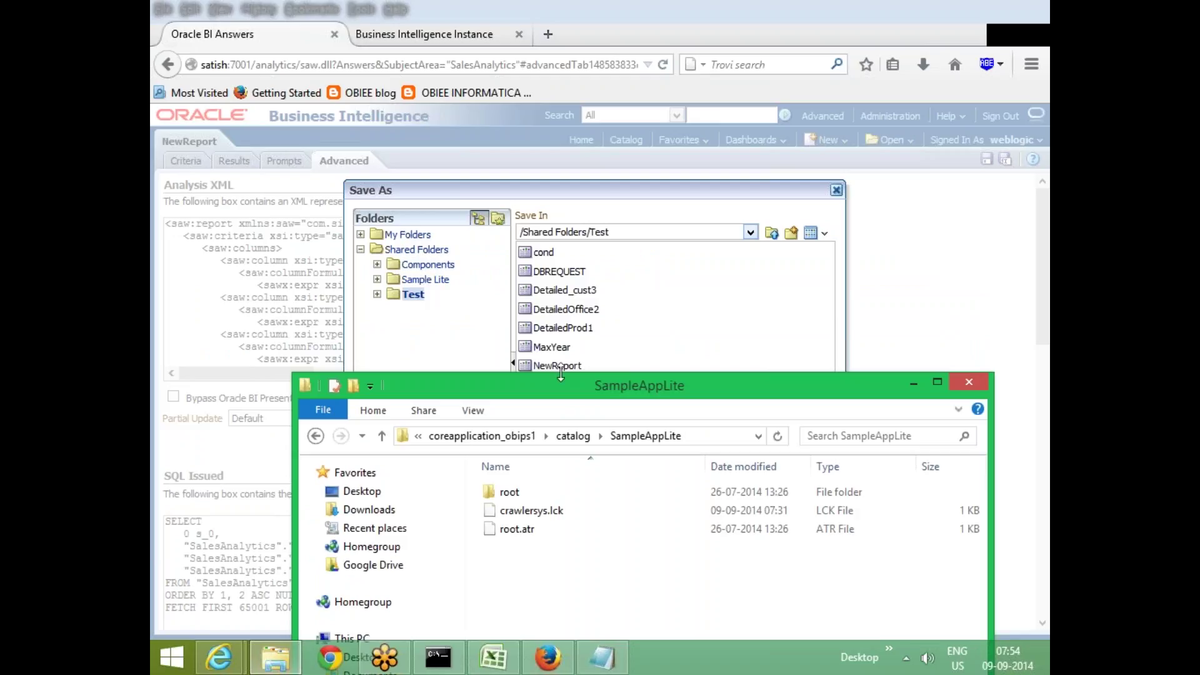
drag(542, 378, 602, 126)
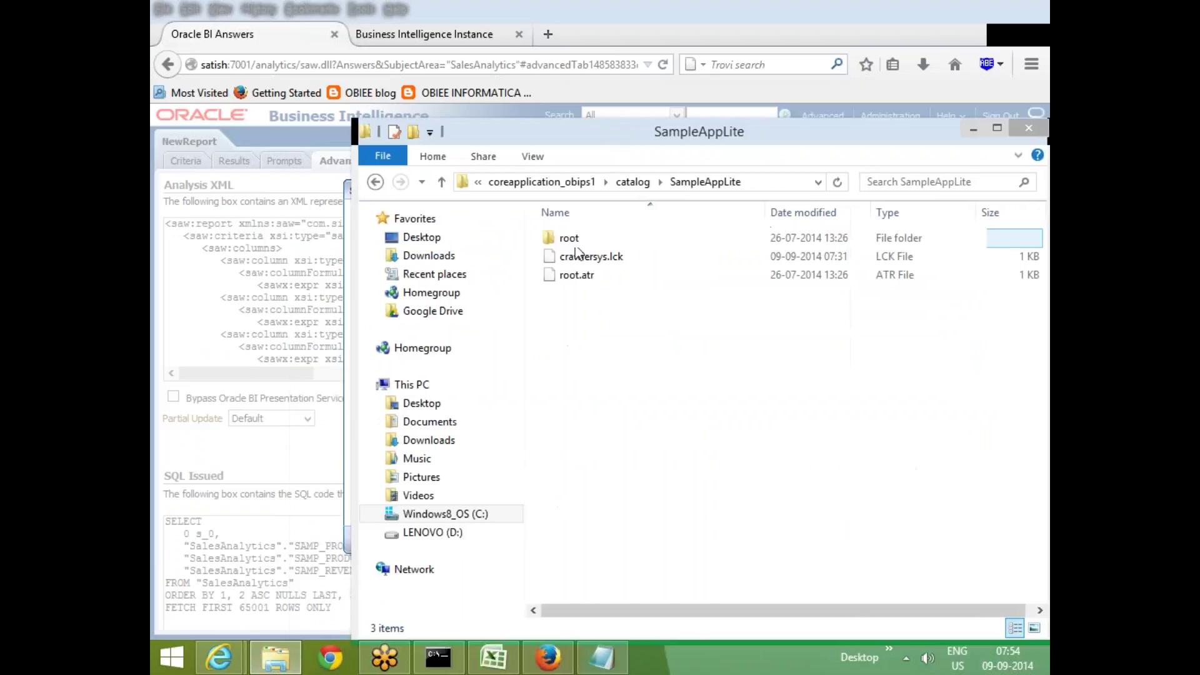
click(663, 238)
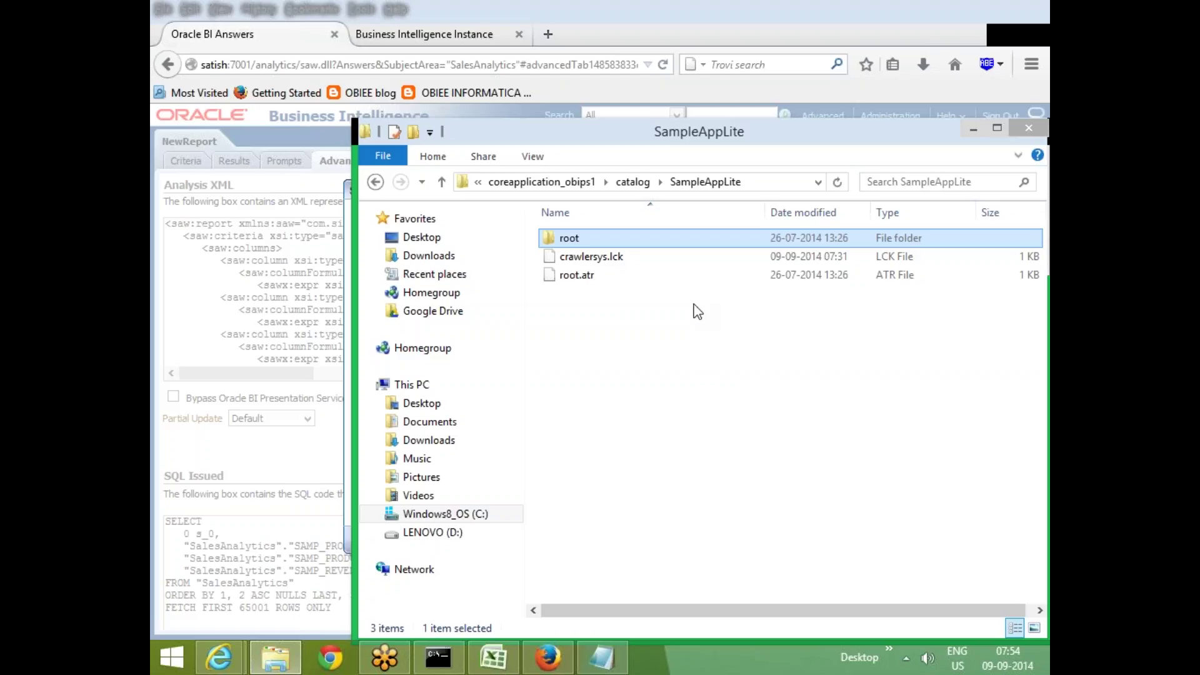
double_click(617, 240)
click(578, 238)
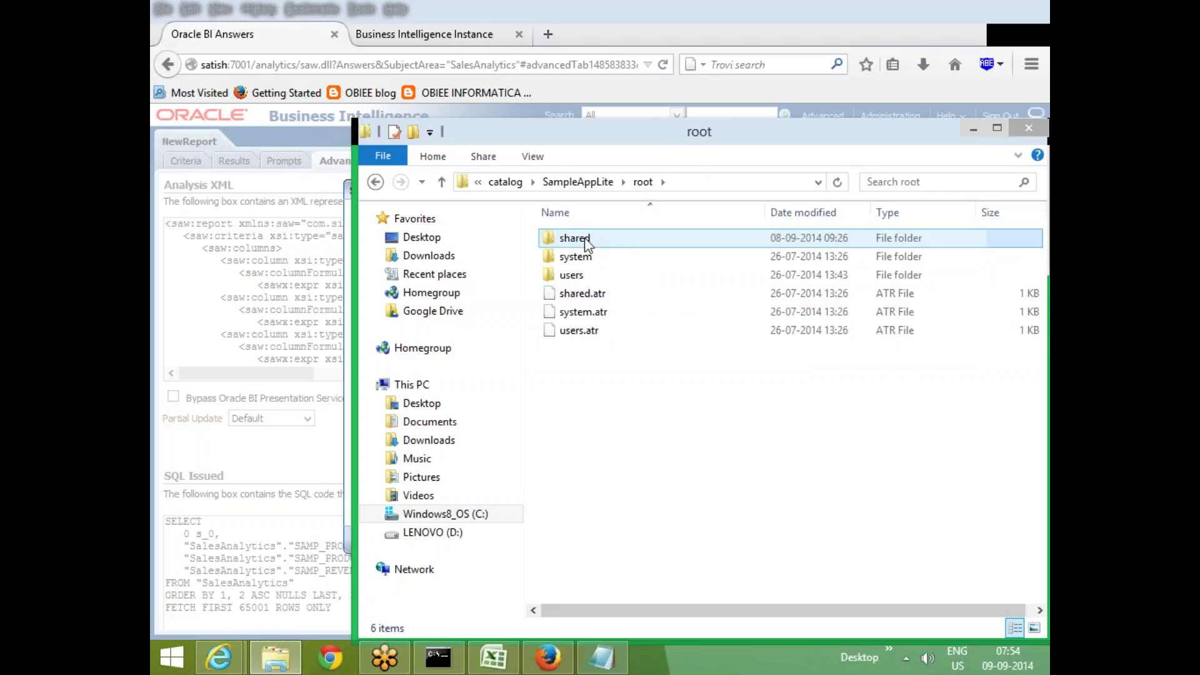
drag(635, 133, 567, 311)
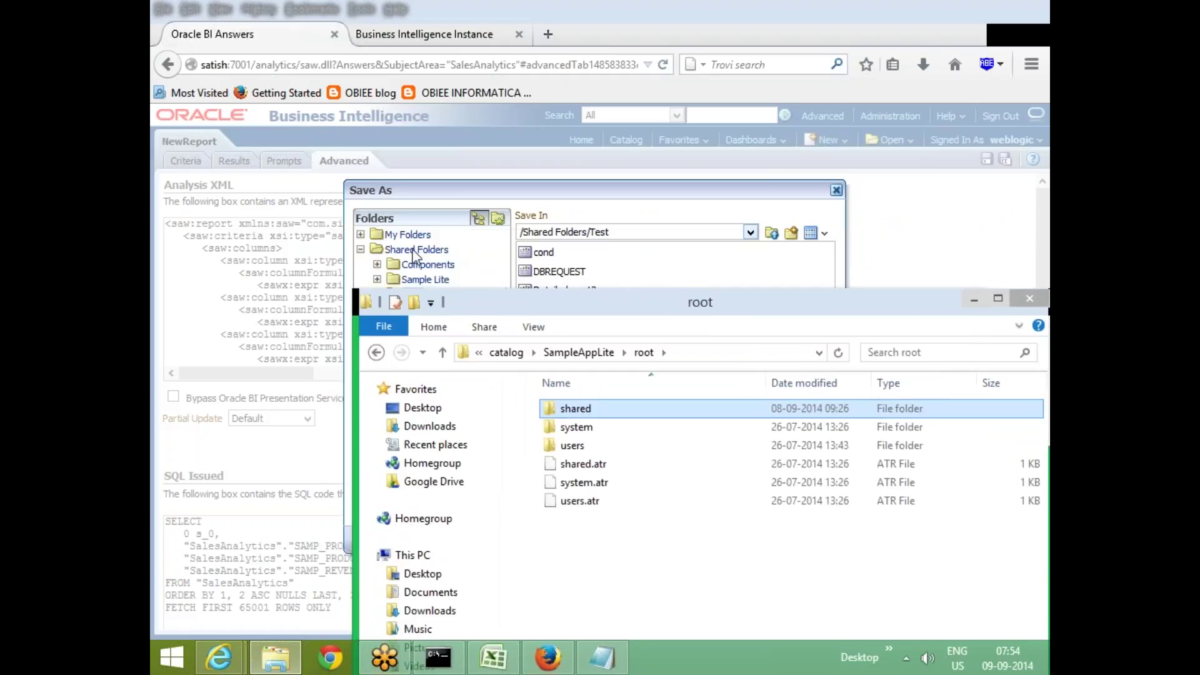
double_click(598, 408)
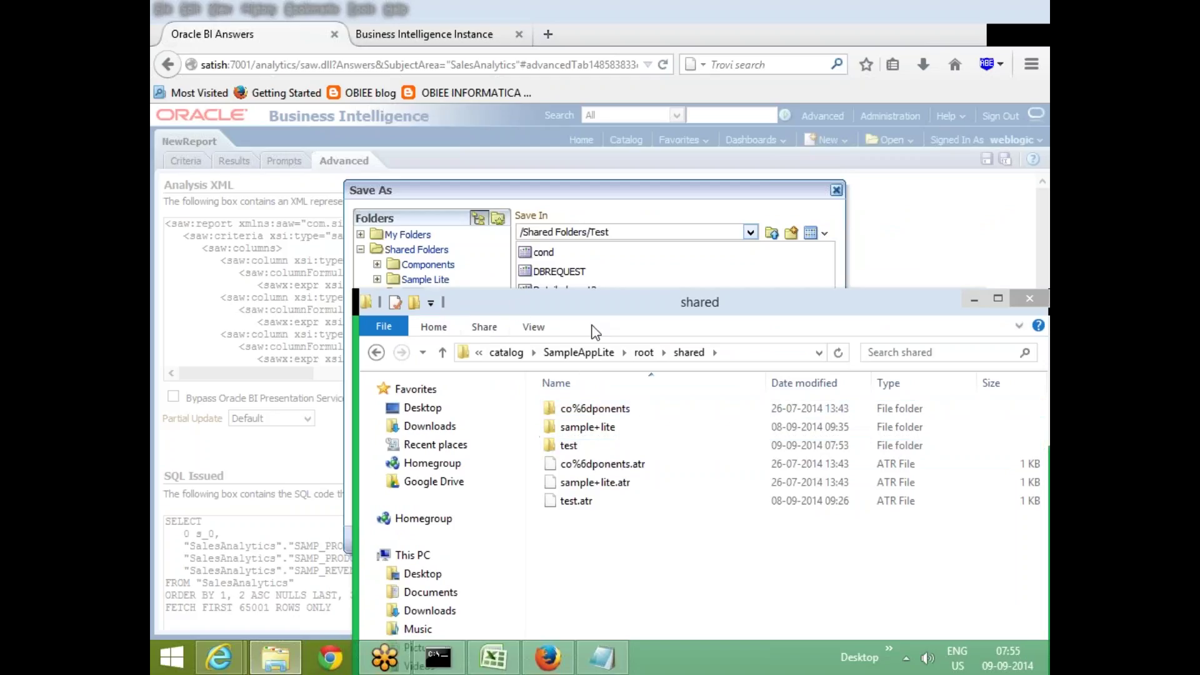
Open the test folder and select the dbrequest report file
drag(597, 311, 586, 216)
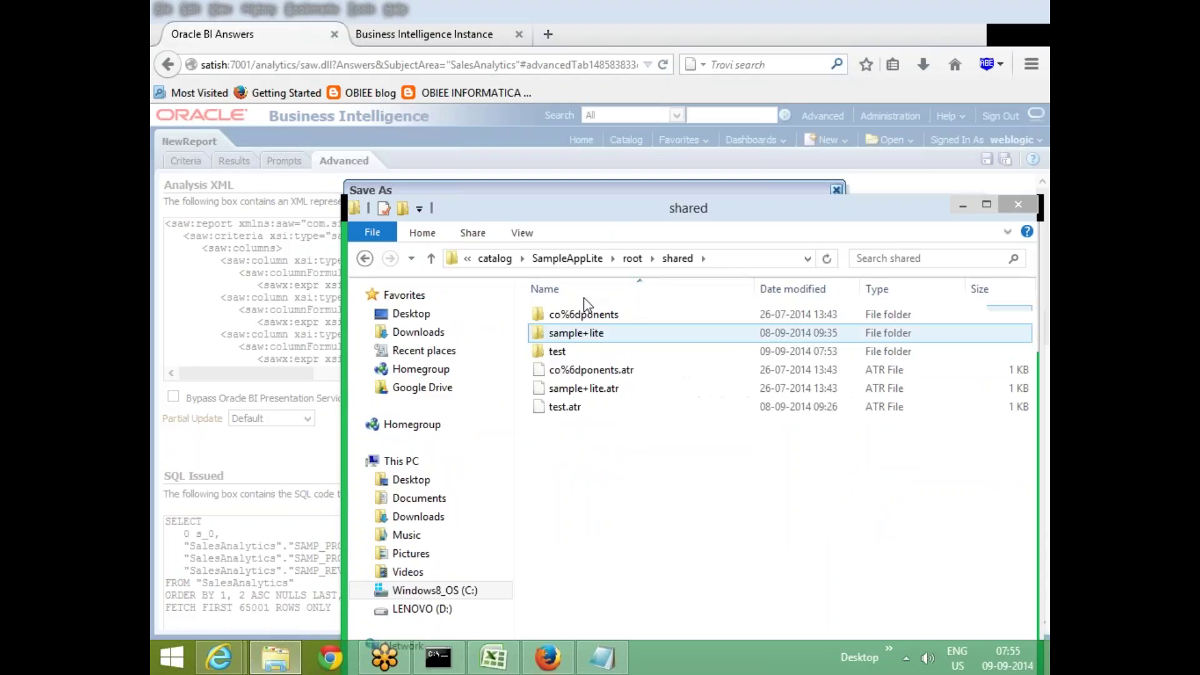
drag(615, 225, 672, 464)
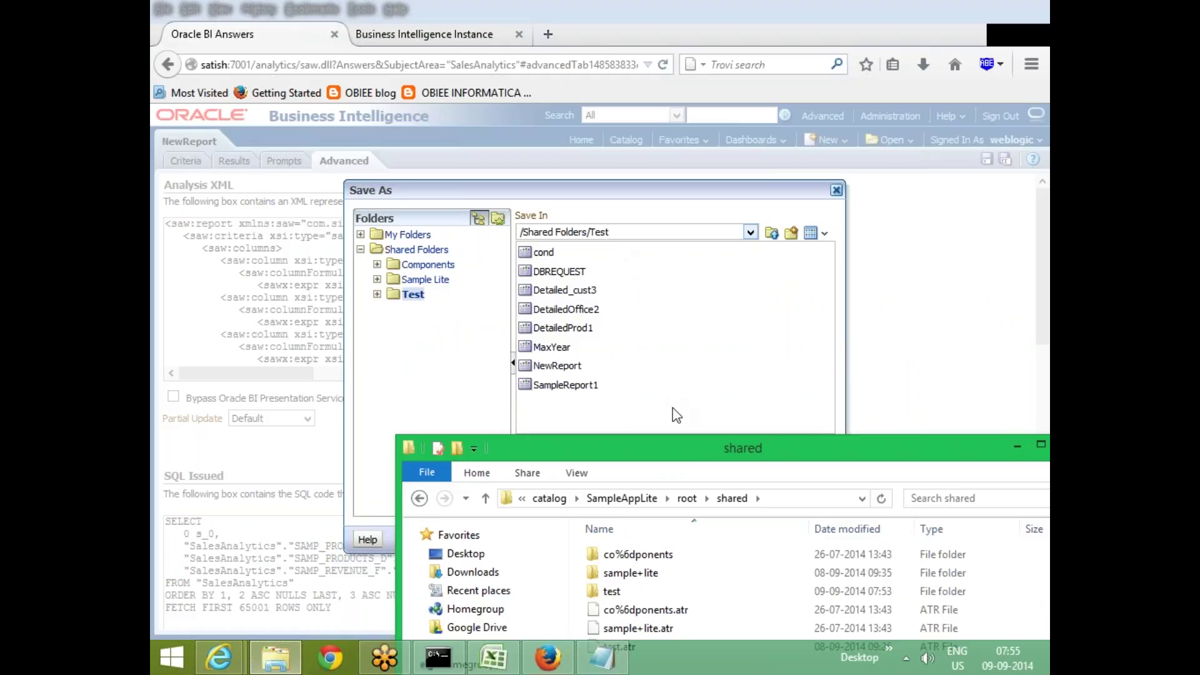
drag(675, 448, 664, 98)
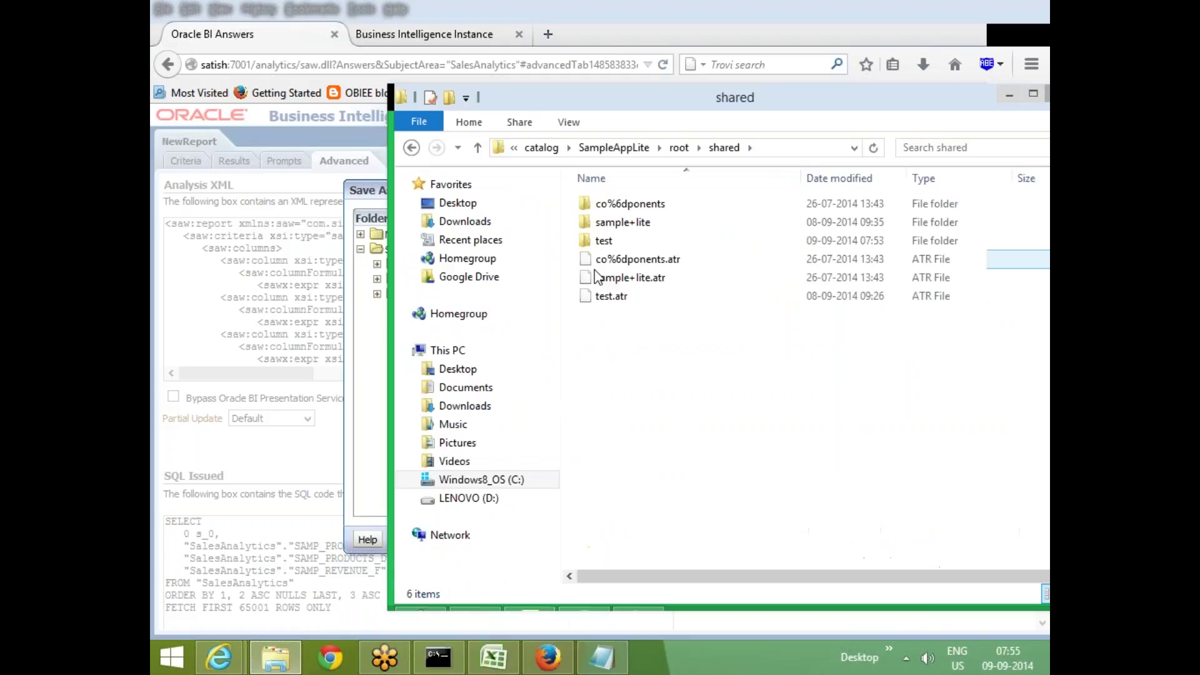
double_click(624, 244)
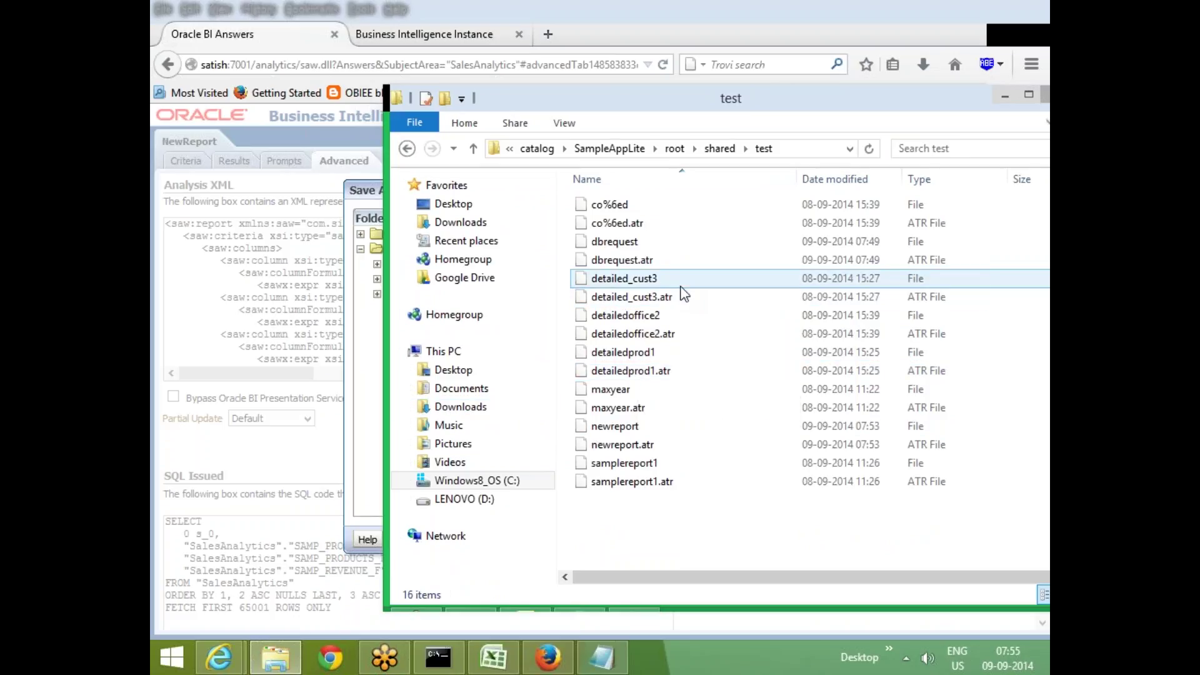
click(629, 245)
Open the dbrequest report file in Notepad, scroll through its XML, and close it
click(627, 243)
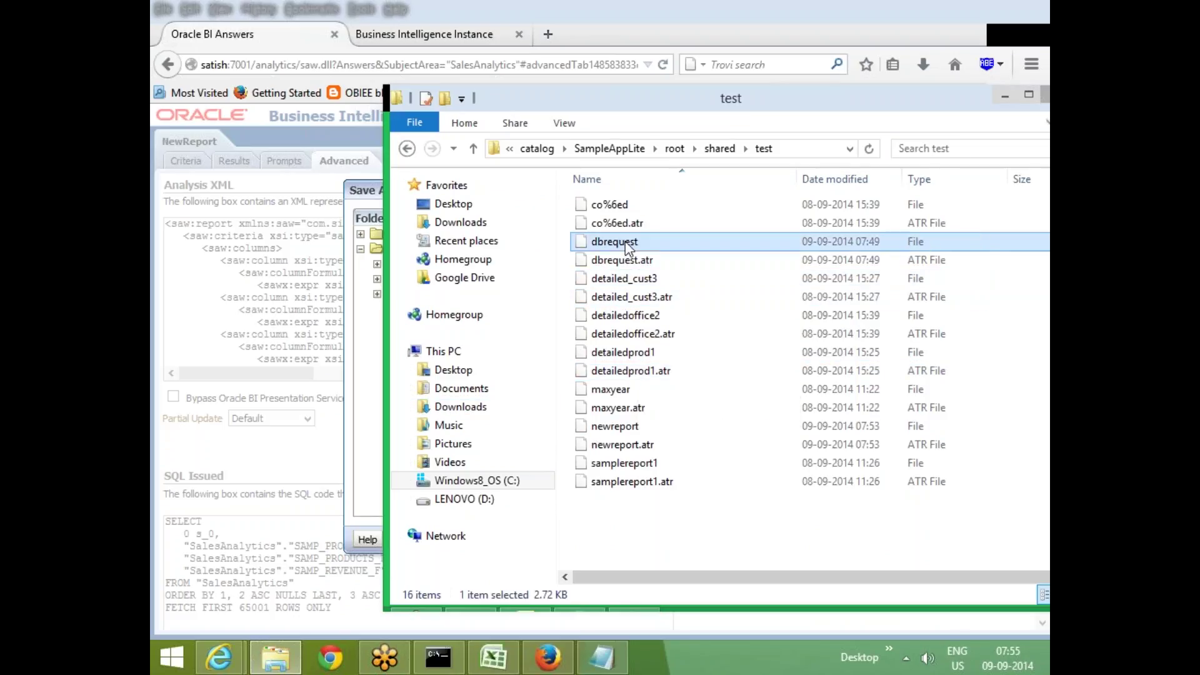
right_click(626, 244)
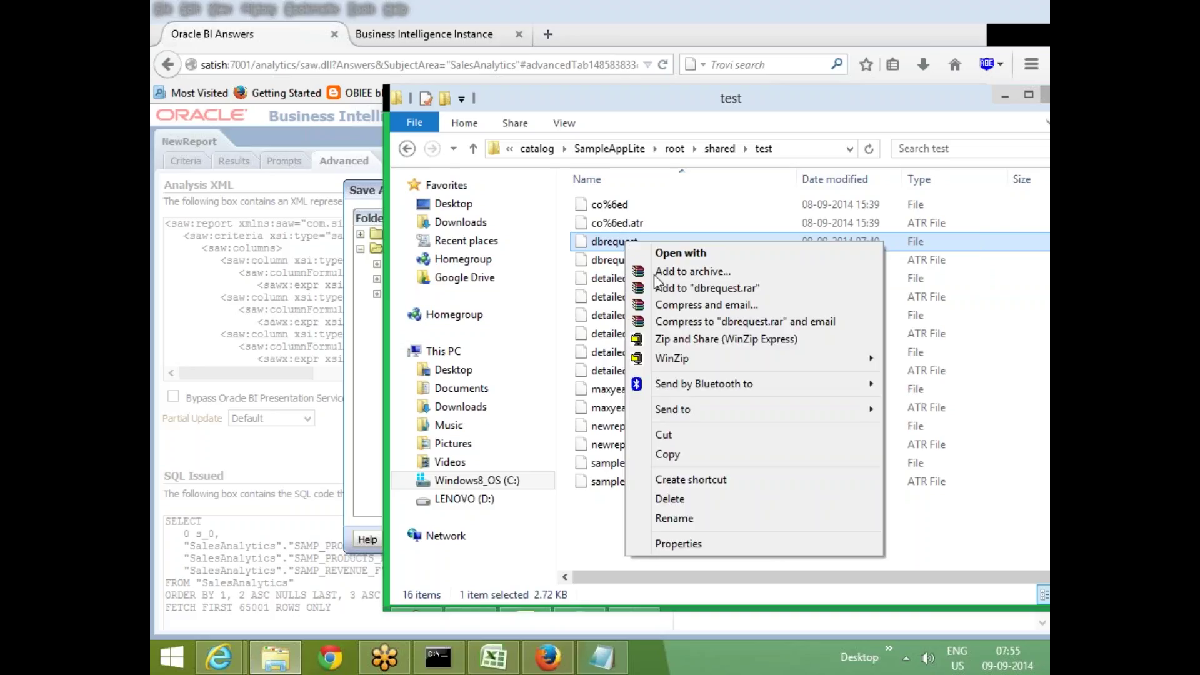
click(726, 253)
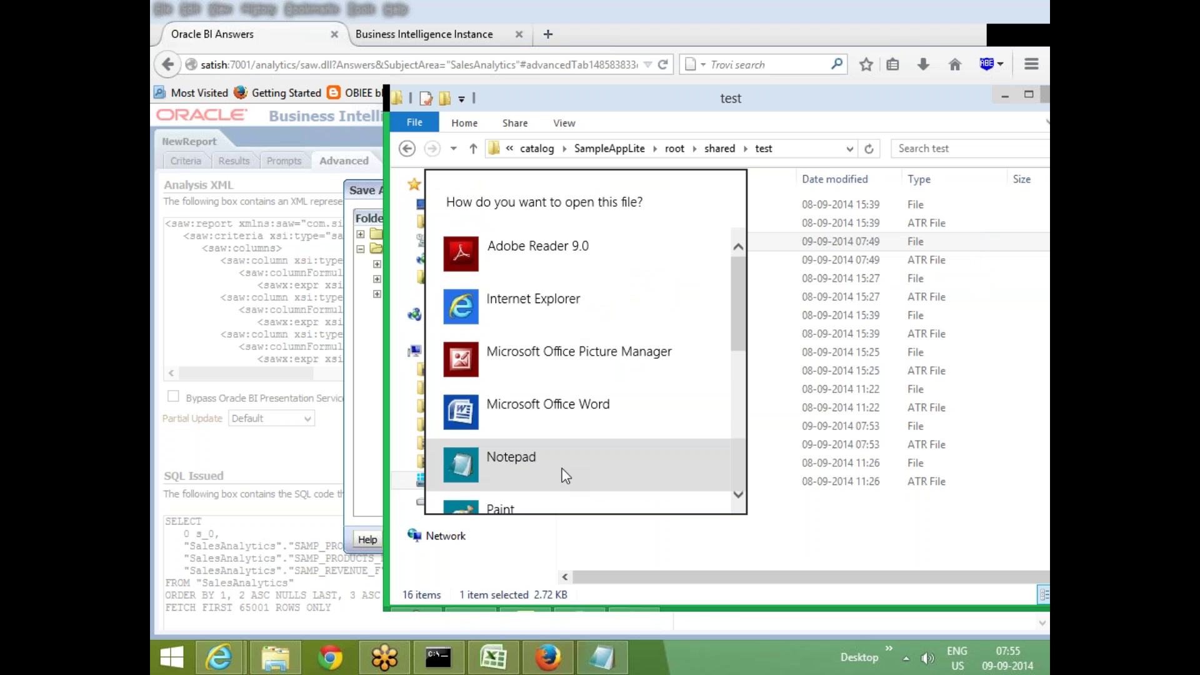
click(562, 472)
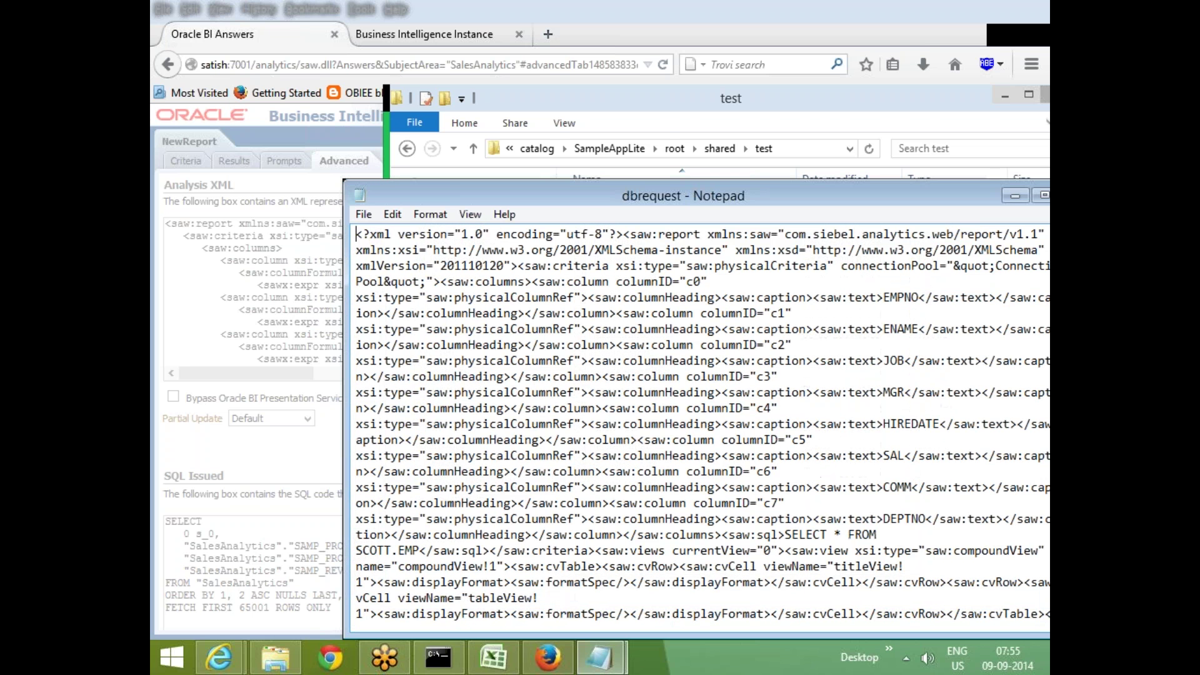
drag(750, 198, 596, 52)
click(492, 316)
scroll(553, 282, down, 3)
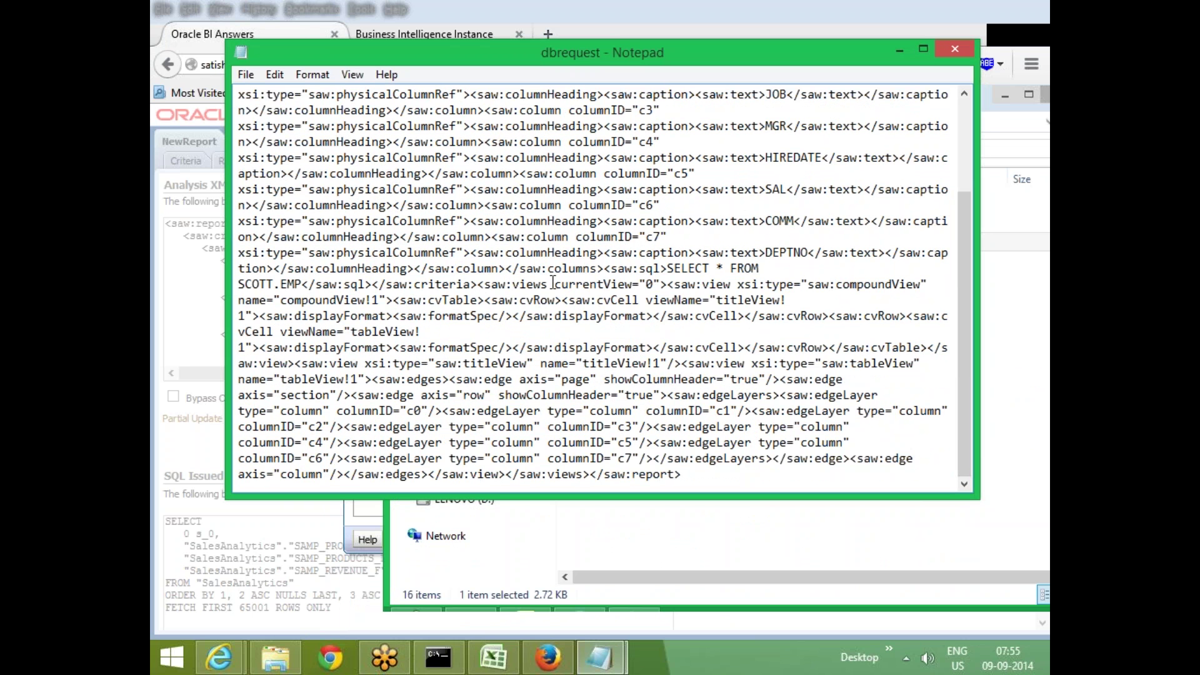
scroll(553, 283, up, 3)
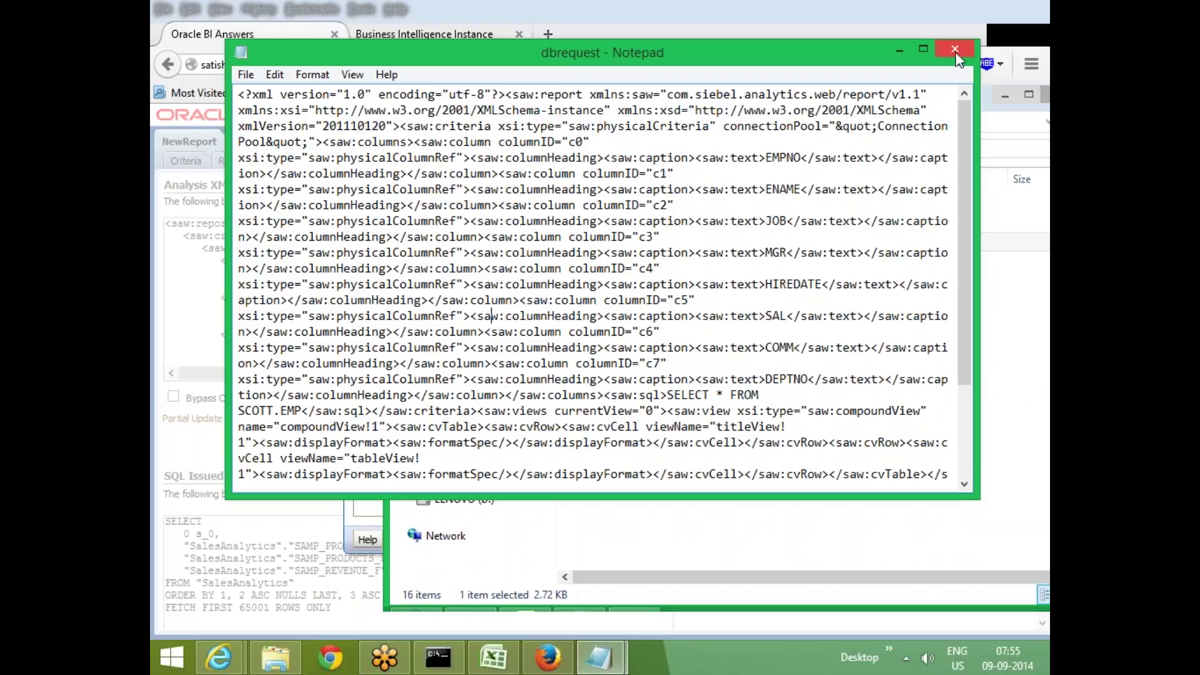
click(955, 49)
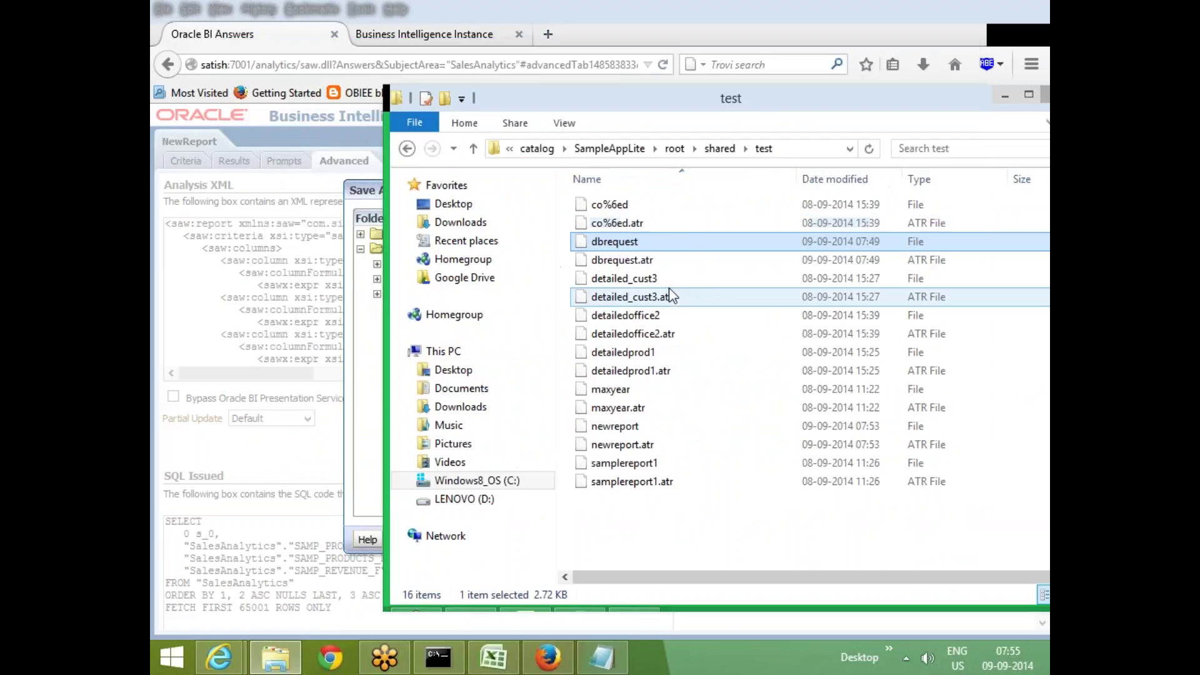
Open the maxyear report file in Notepad, close the stray Videos window, then close it
click(643, 391)
right_click(644, 397)
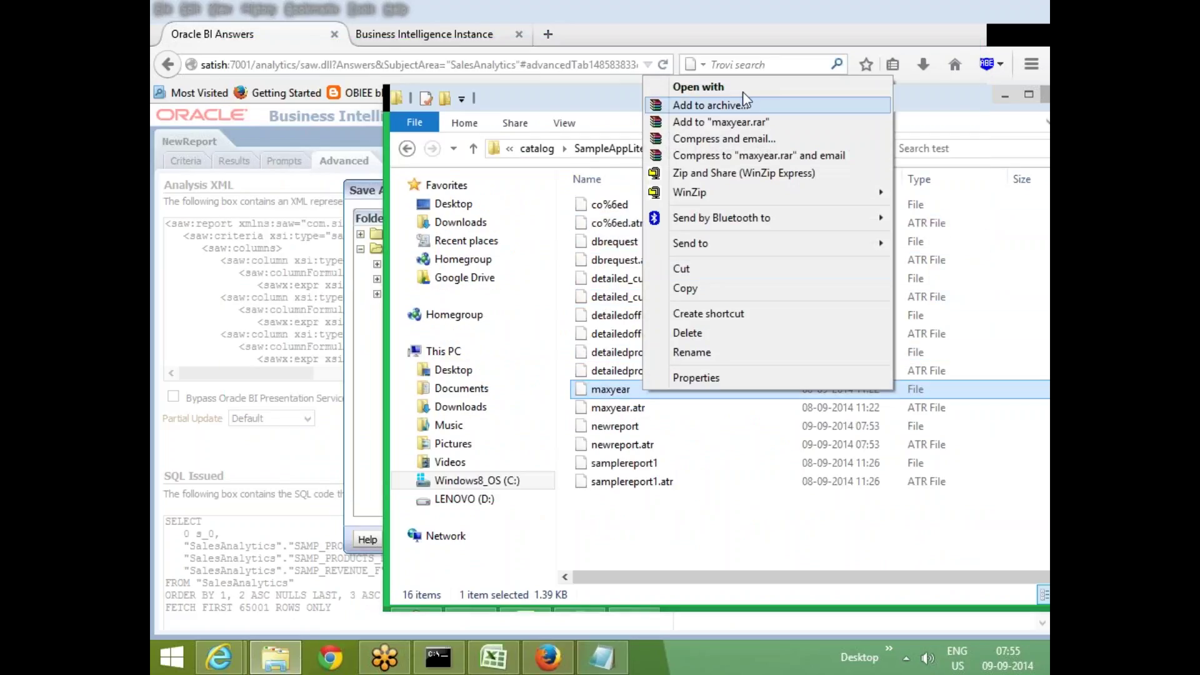
click(744, 105)
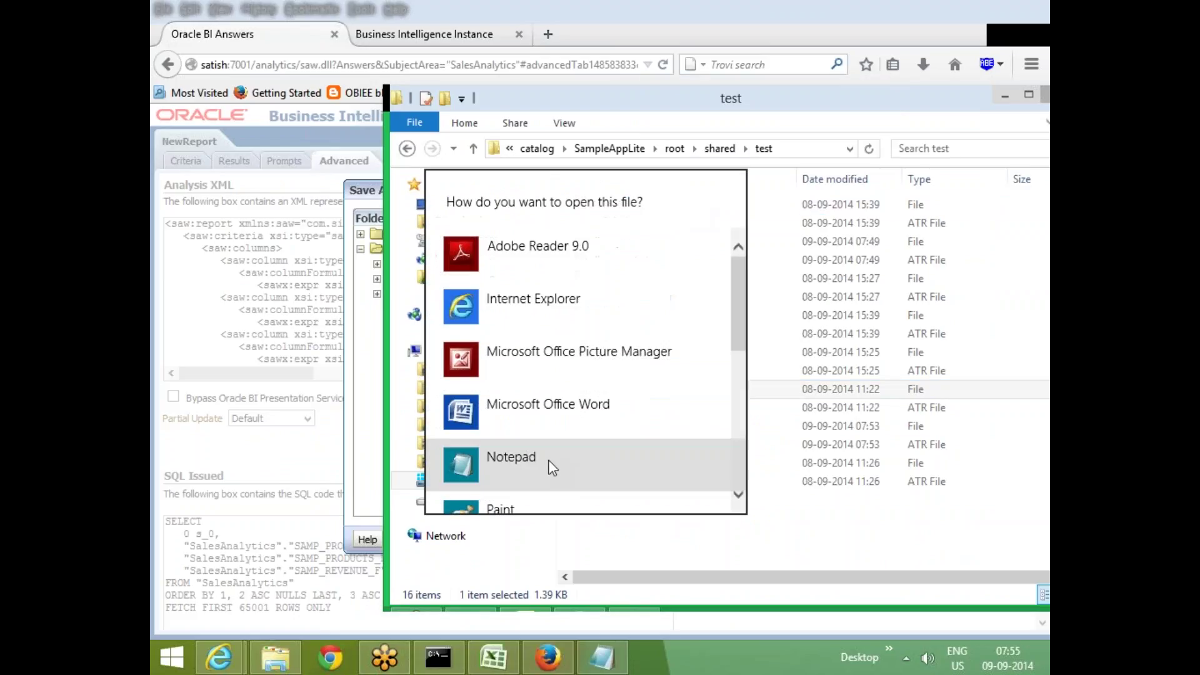
click(546, 464)
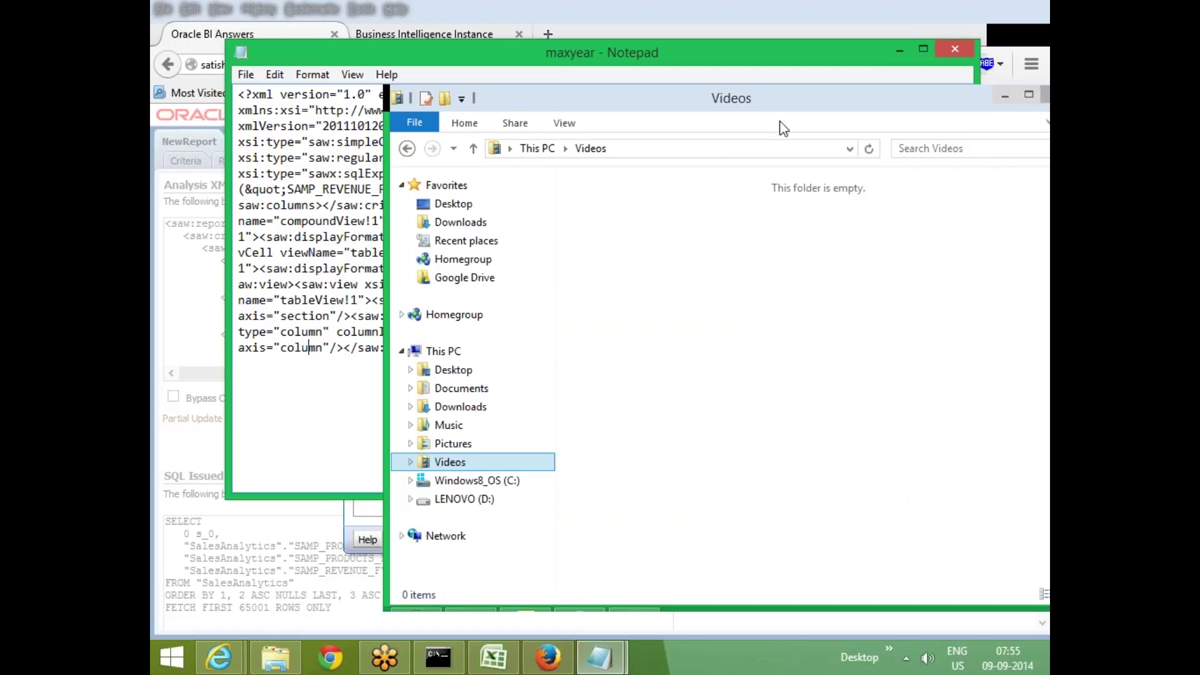
drag(782, 100, 599, 124)
click(878, 118)
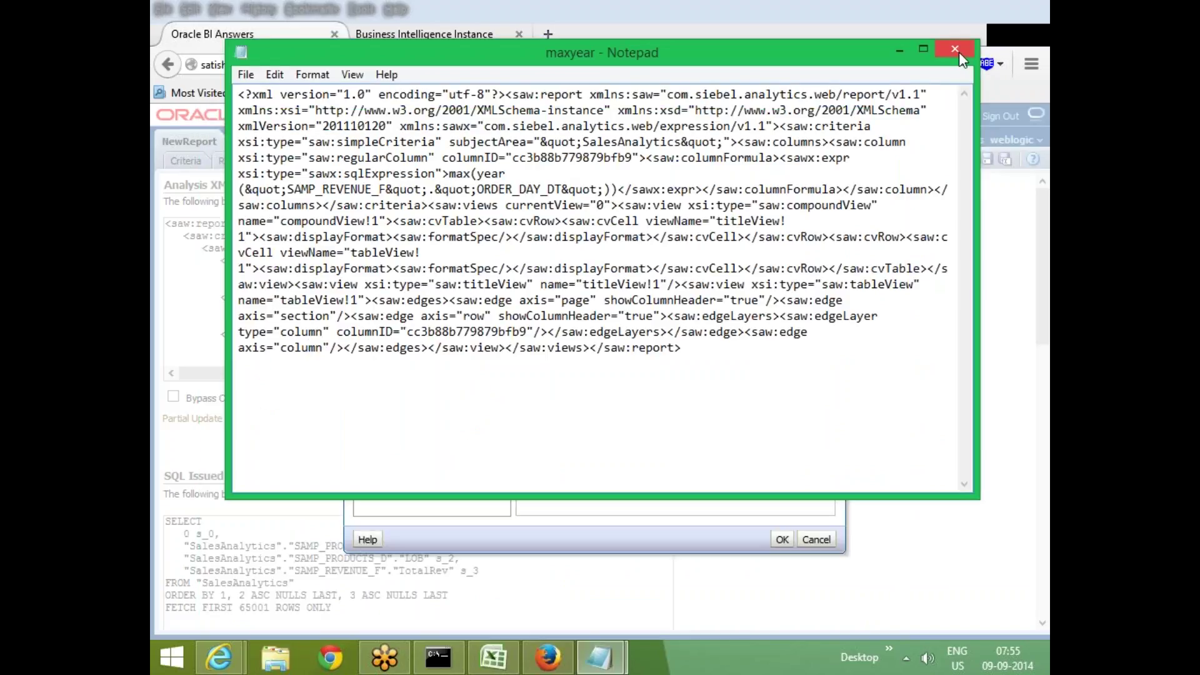
click(955, 49)
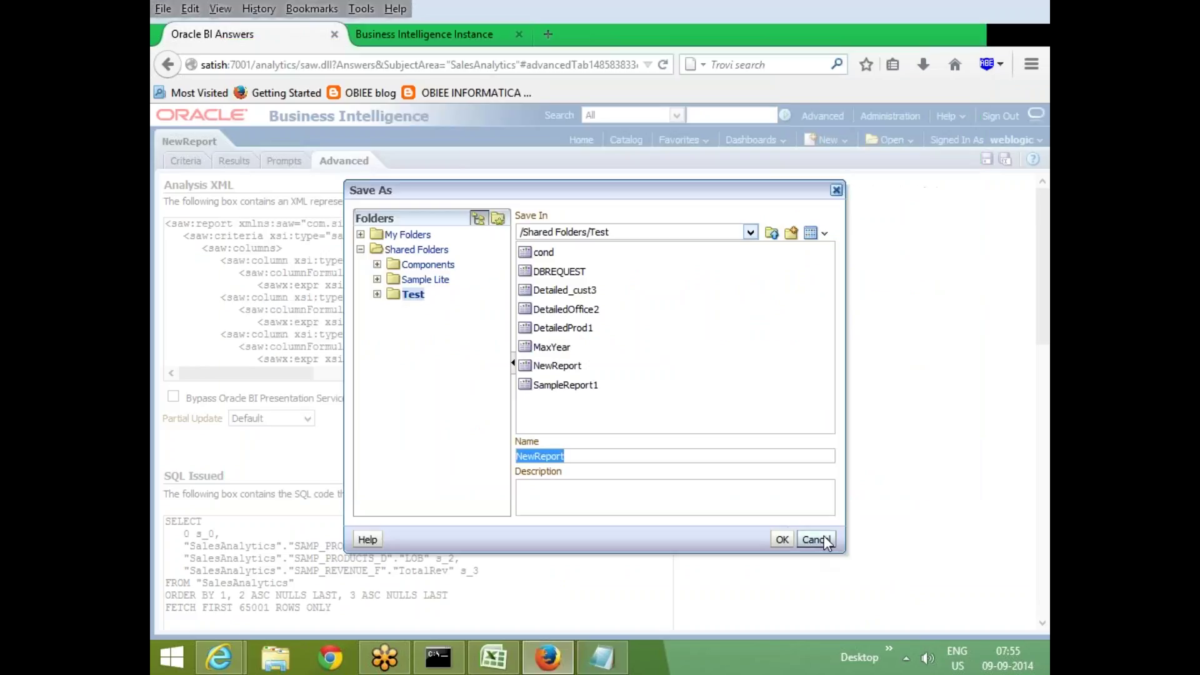
Cancel the Oracle BI Save As dialog and clear all windows to show the desktop
key(Escape)
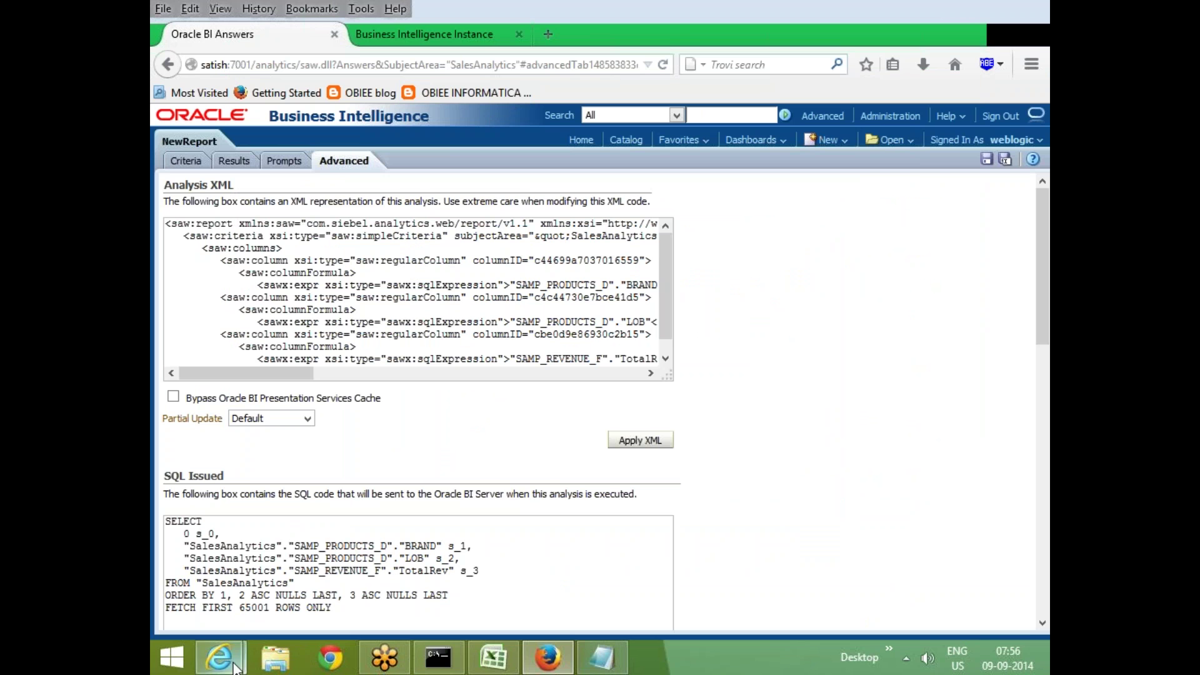
mouse_move(231, 666)
click(445, 566)
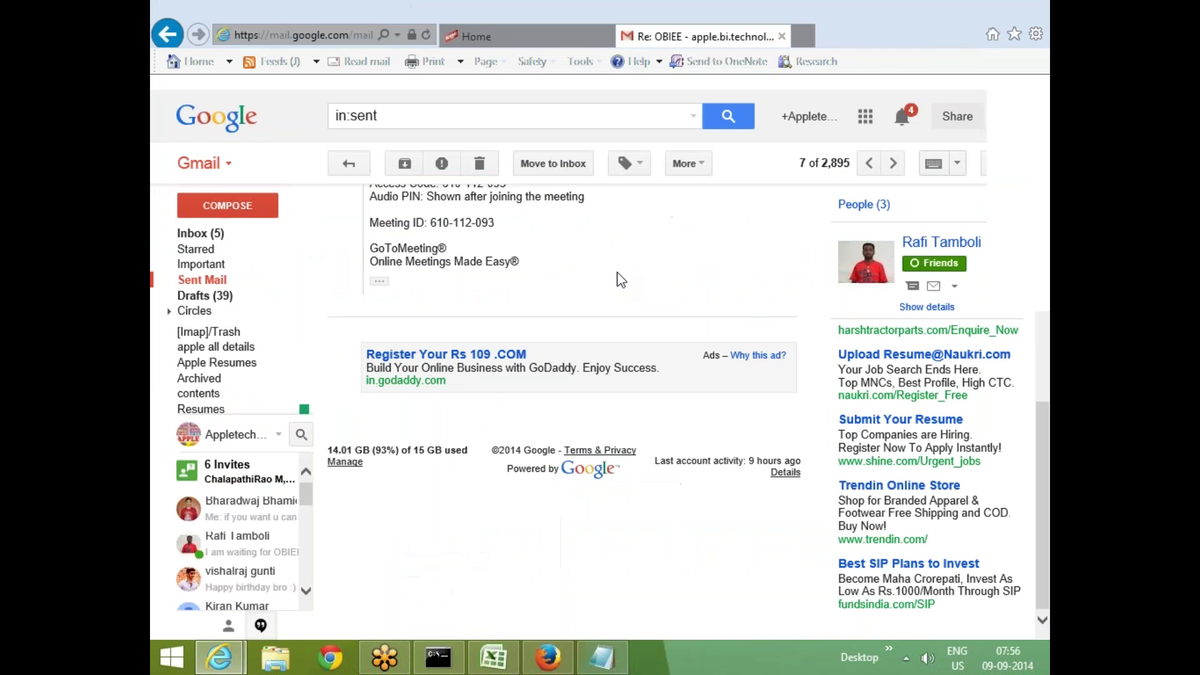
click(549, 657)
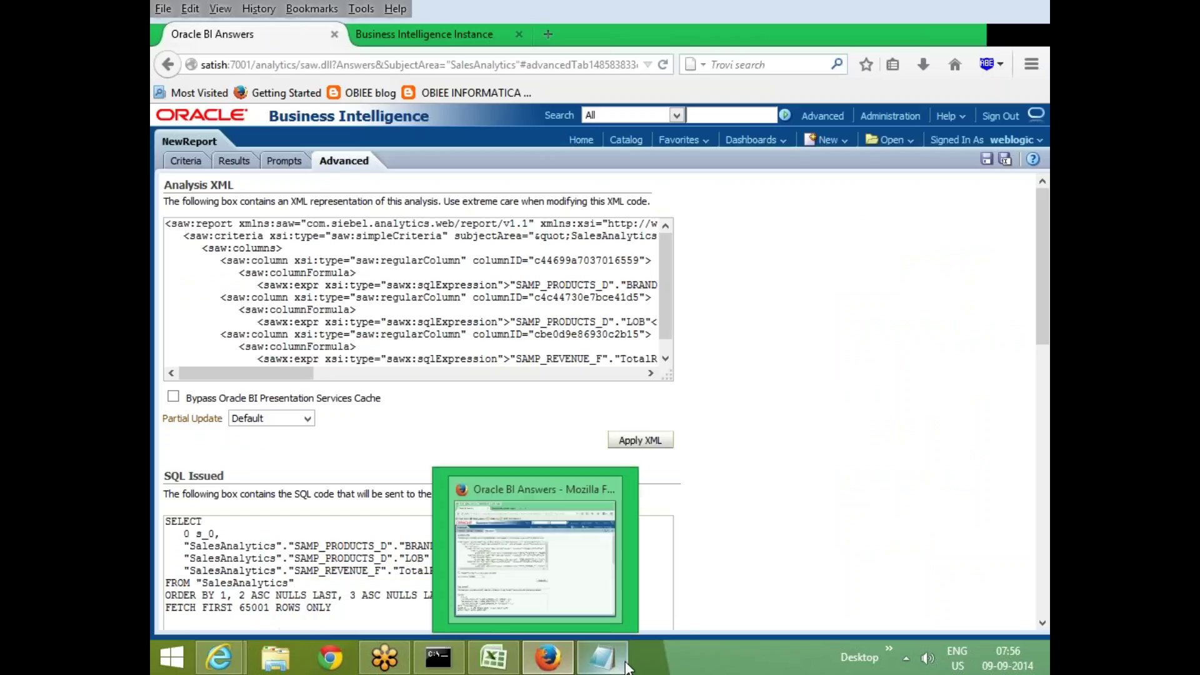
click(276, 657)
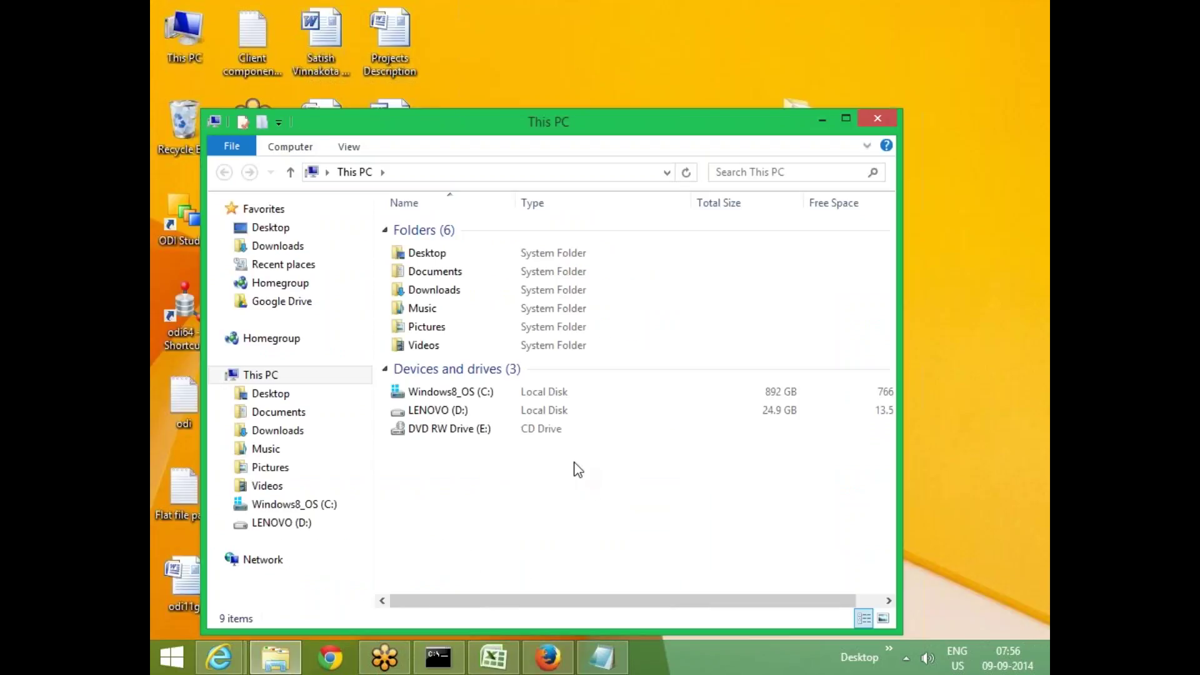
key(super+d)
Open the 32 note from the desktop and select the root\shared\test catalog path
click(390, 309)
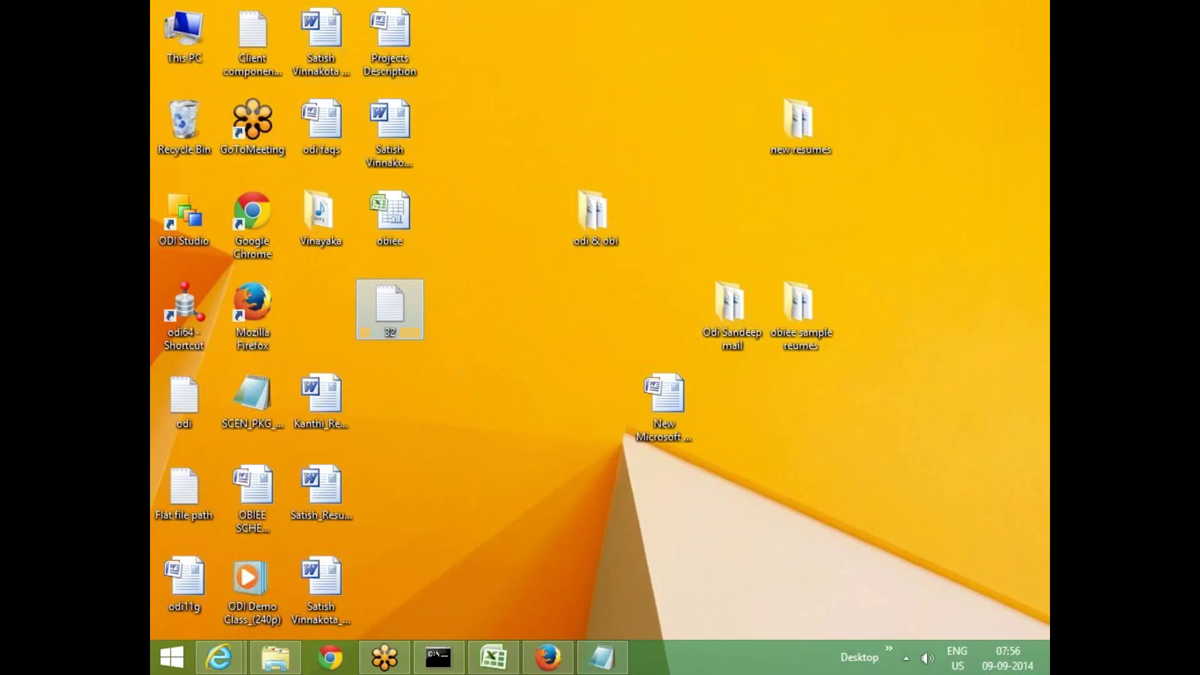
double_click(390, 309)
key(ctrl+shift+Left)
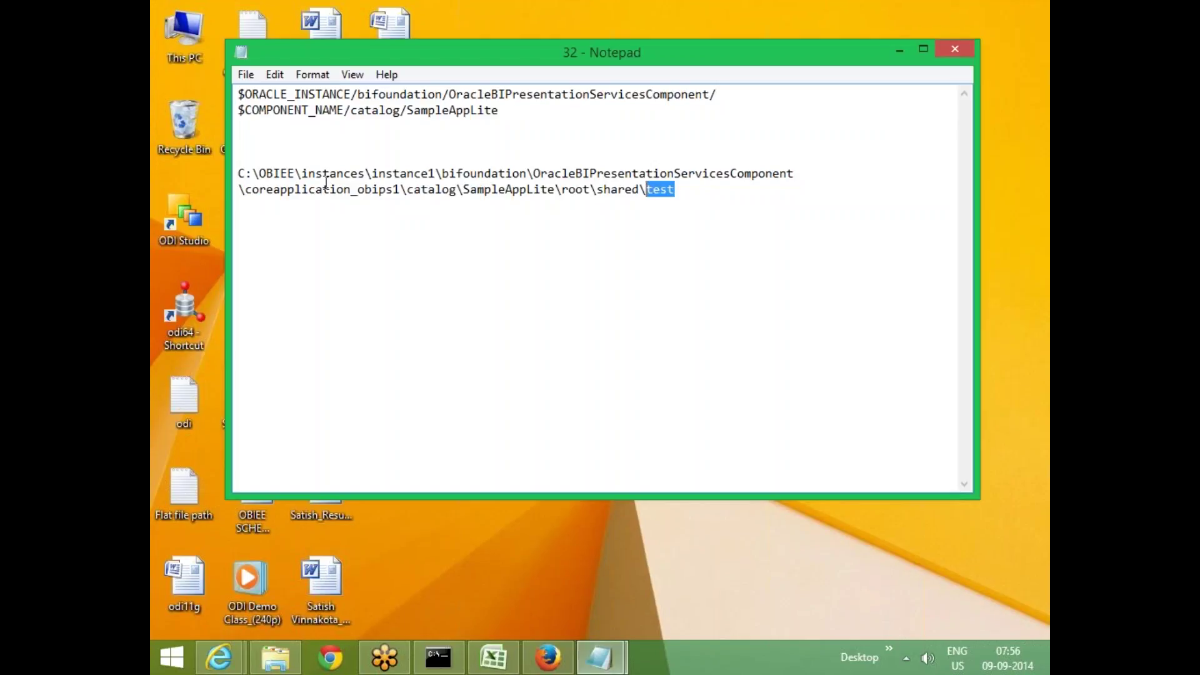
key(ctrl+shift+Left)
key(ctrl+shift+Left)
key(ctrl+shift+Left)
key(ctrl+shift+Left)
key(ctrl+shift+Left)
key(ctrl+shift+Left)
key(ctrl+shift+Left)
key(ctrl+shift+Left)
key(ctrl+shift+Left)
key(ctrl+shift+Left)
key(ctrl+shift+Left)
key(ctrl+shift+Left)
key(ctrl+c)
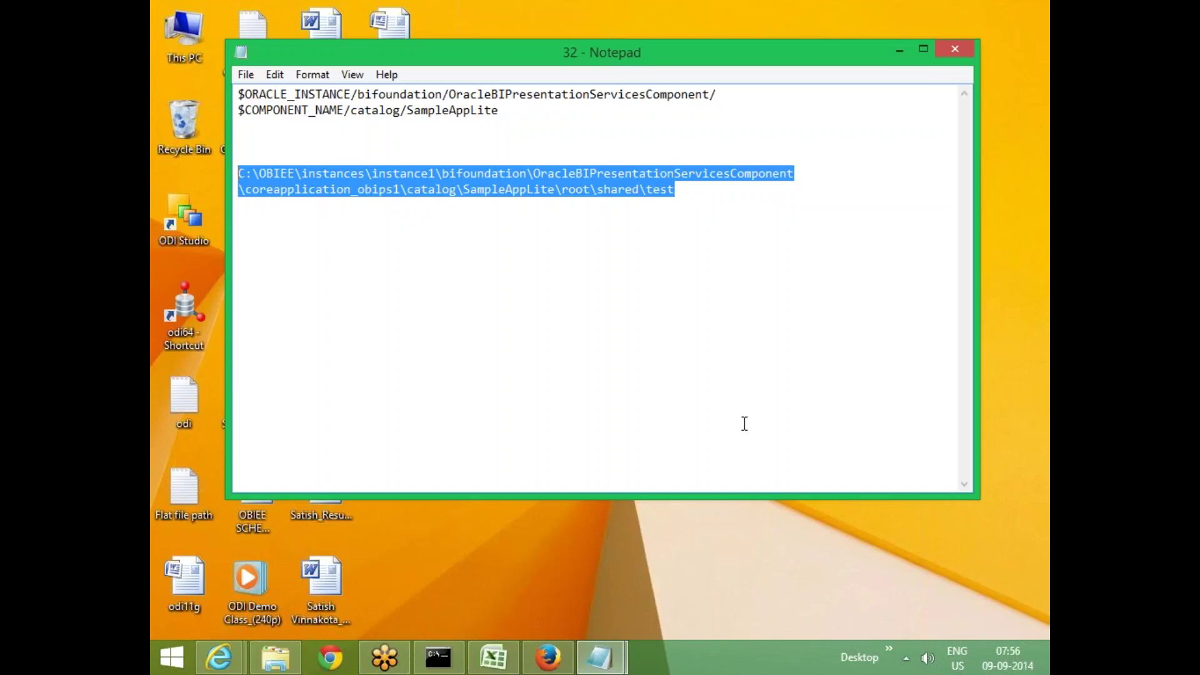
click(275, 658)
Paste the copied path into Explorer to open root\shared\test, maximize it, then minimize it
click(537, 172)
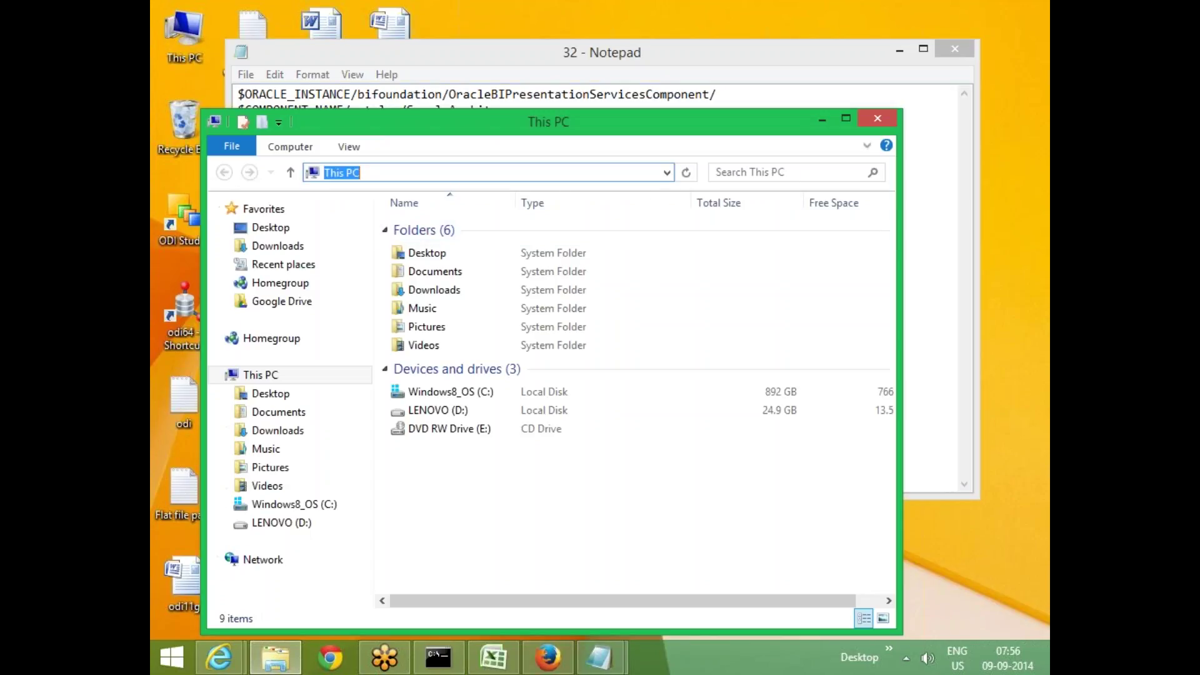
key(ctrl+v)
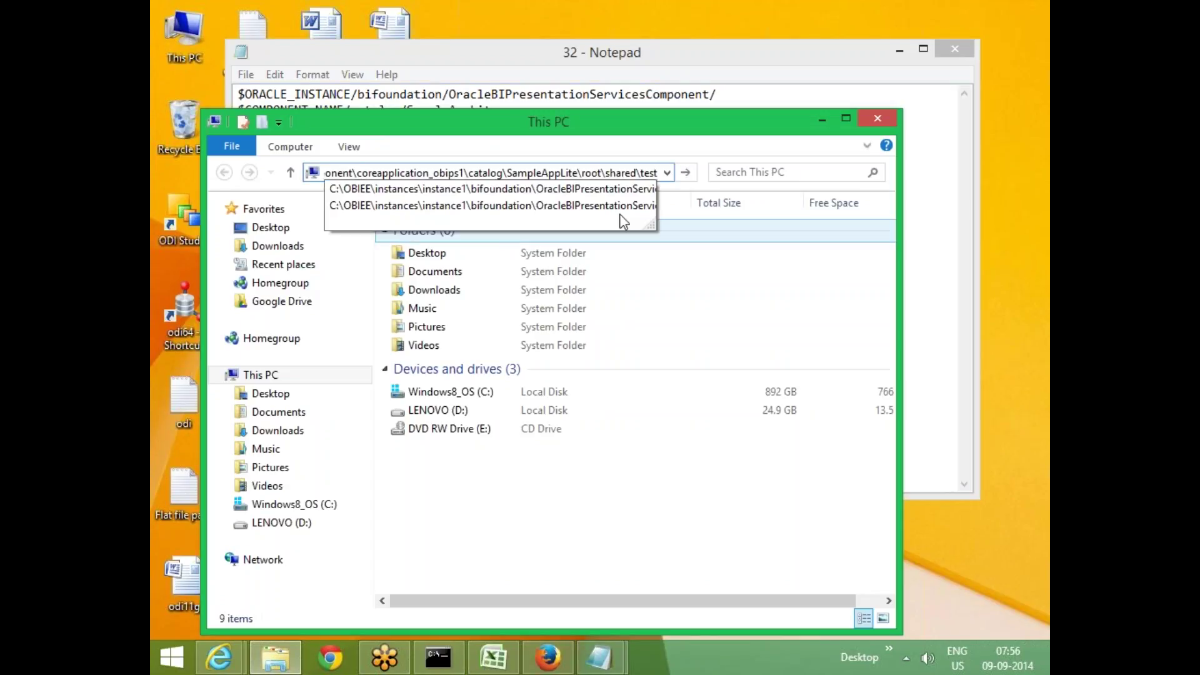
key(Return)
double_click(678, 122)
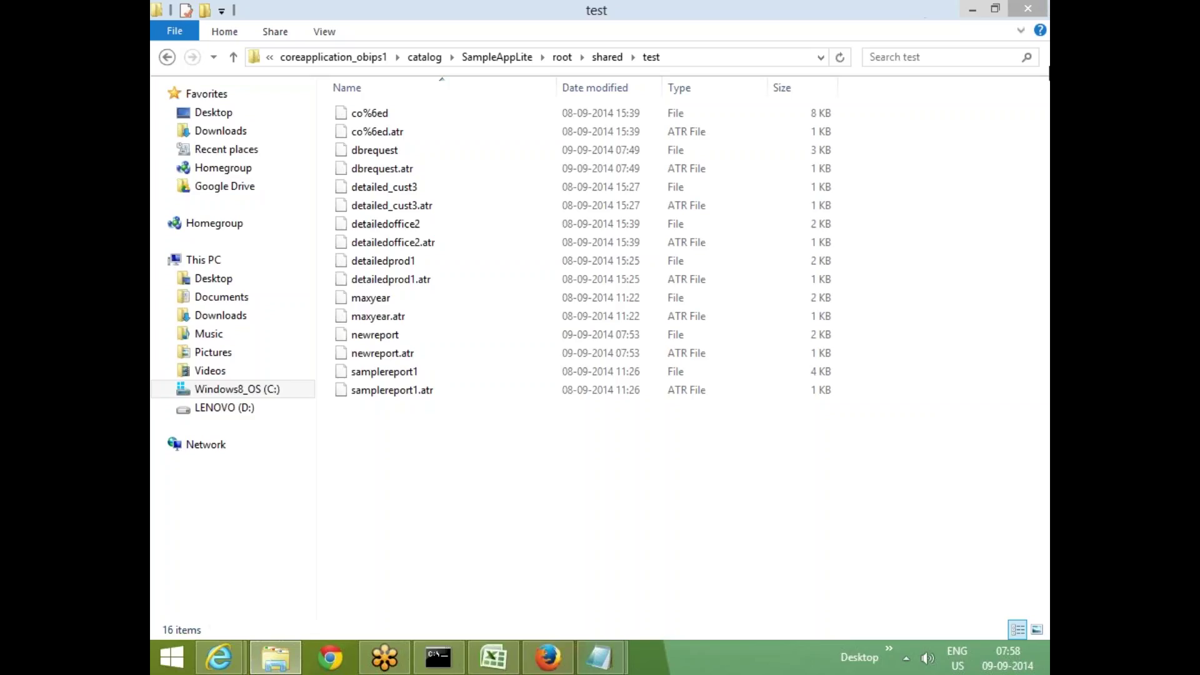
click(976, 11)
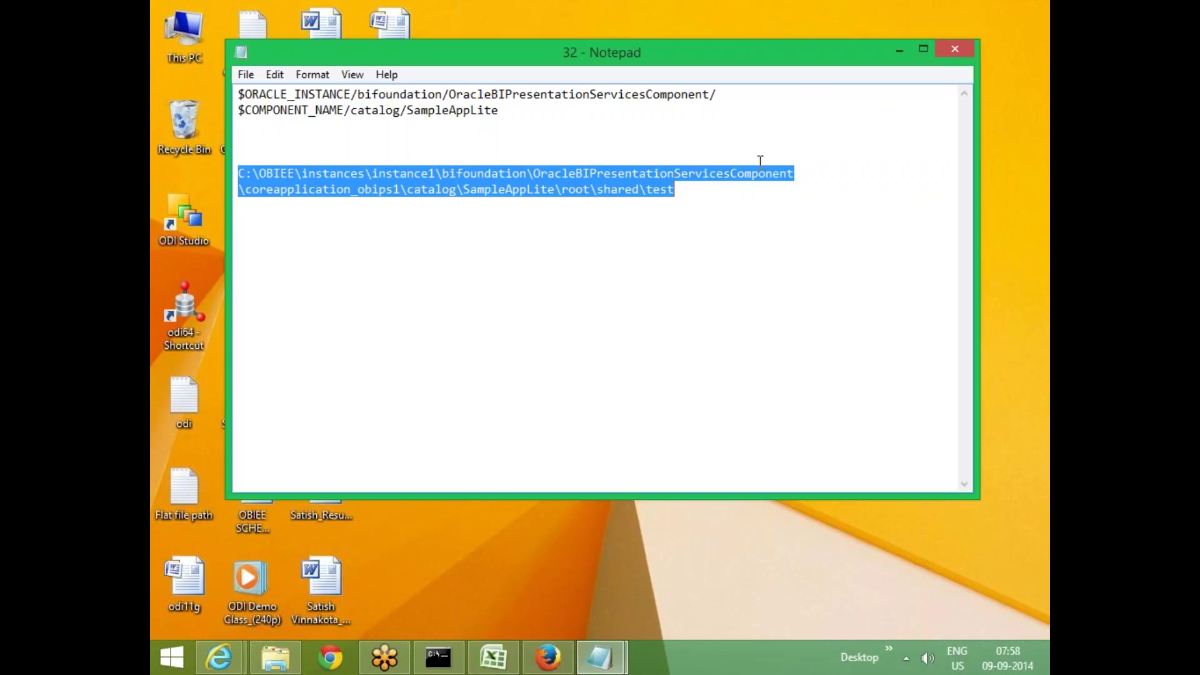
Bring the Oracle BI Answers browser window back to the front
click(548, 657)
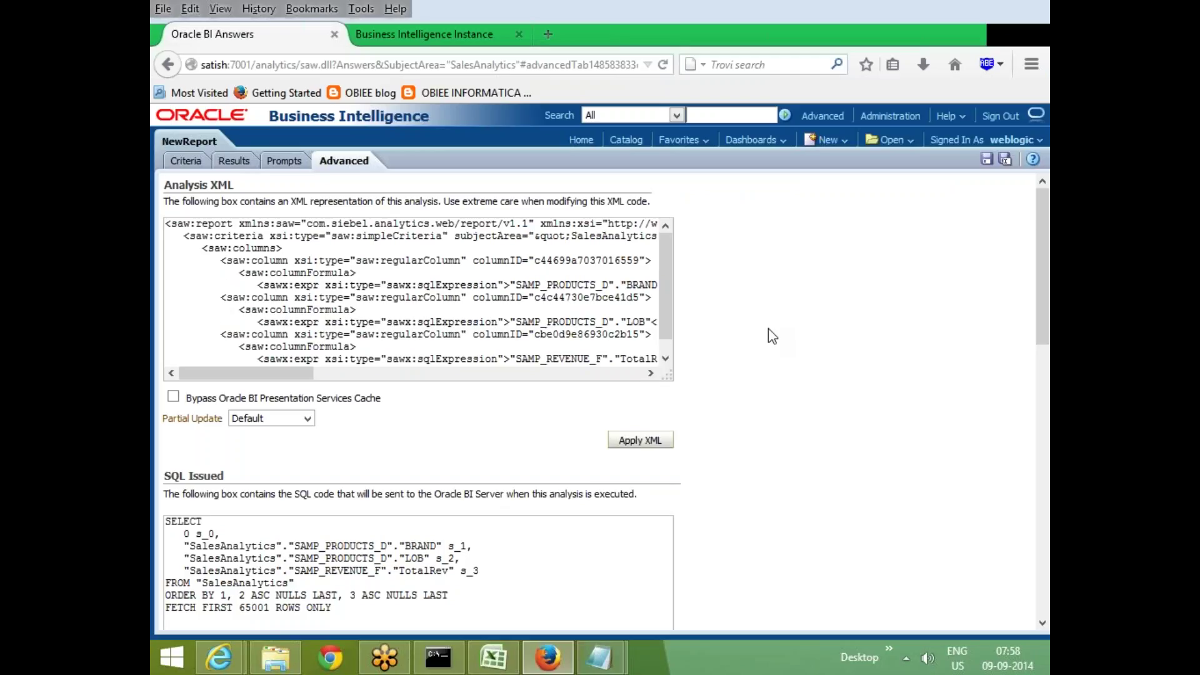
Switch NewReport to its Criteria tab listing the BRAND, LOB and TotalRev columns
scroll(768, 328, down, 1)
scroll(767, 325, up, 1)
click(187, 163)
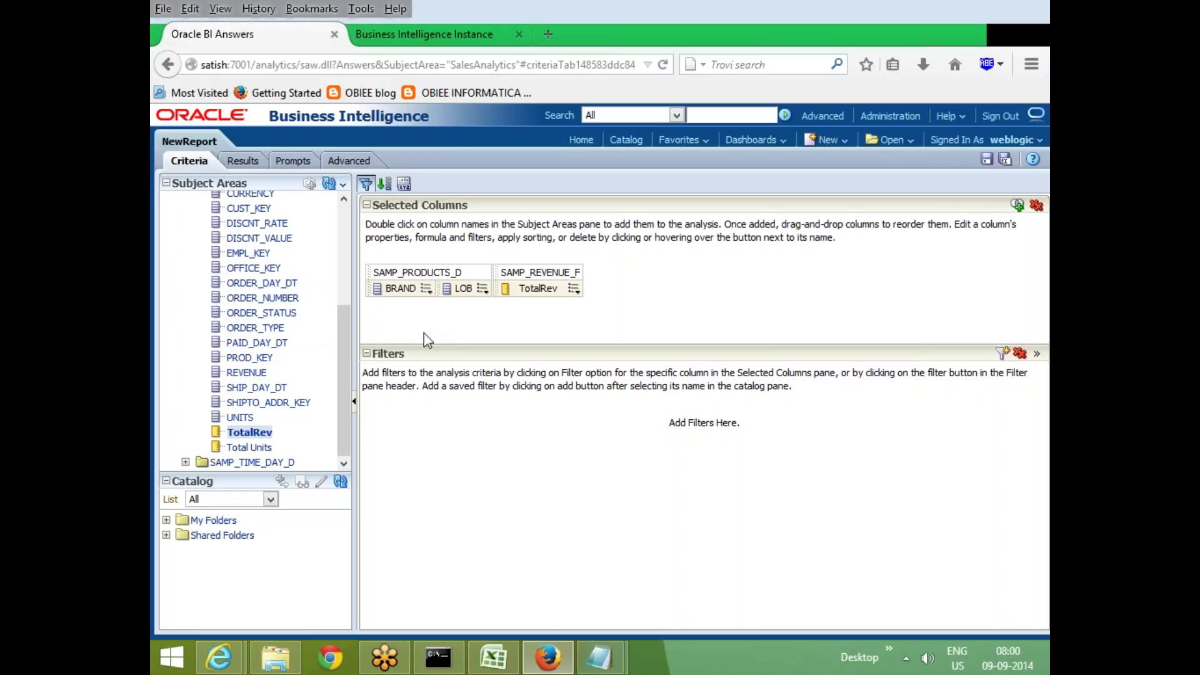
Preview the BRAND/LOB/TotalRev revenue table in Results, then return to Criteria
click(426, 291)
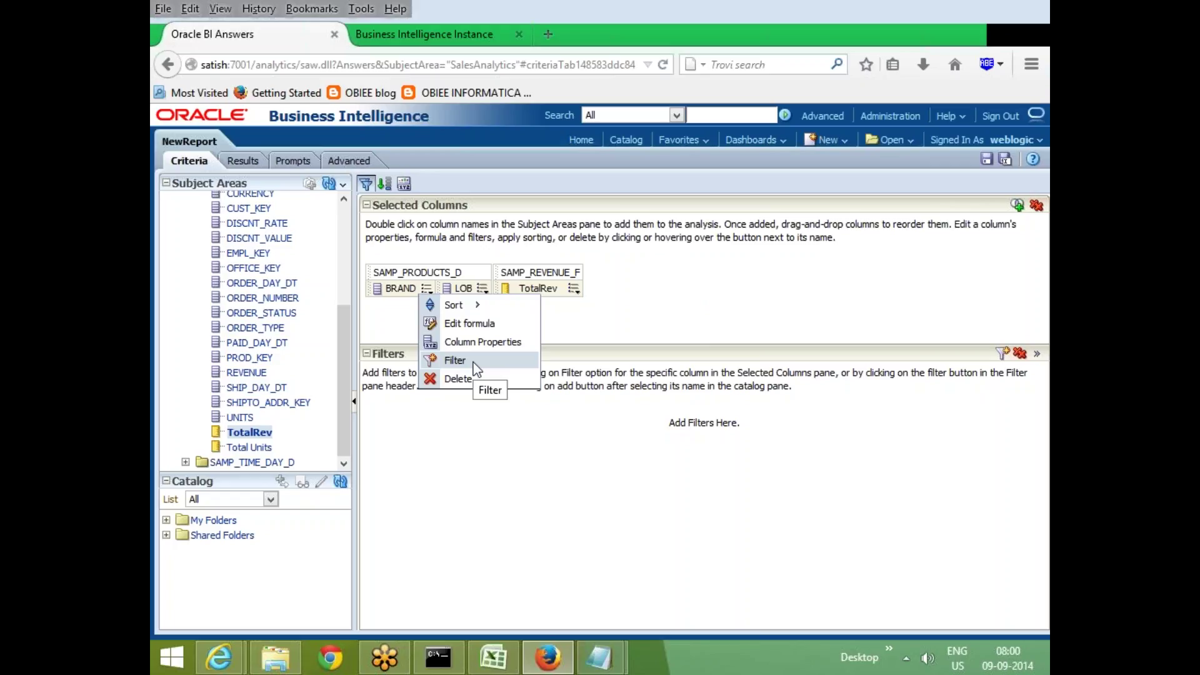
click(244, 162)
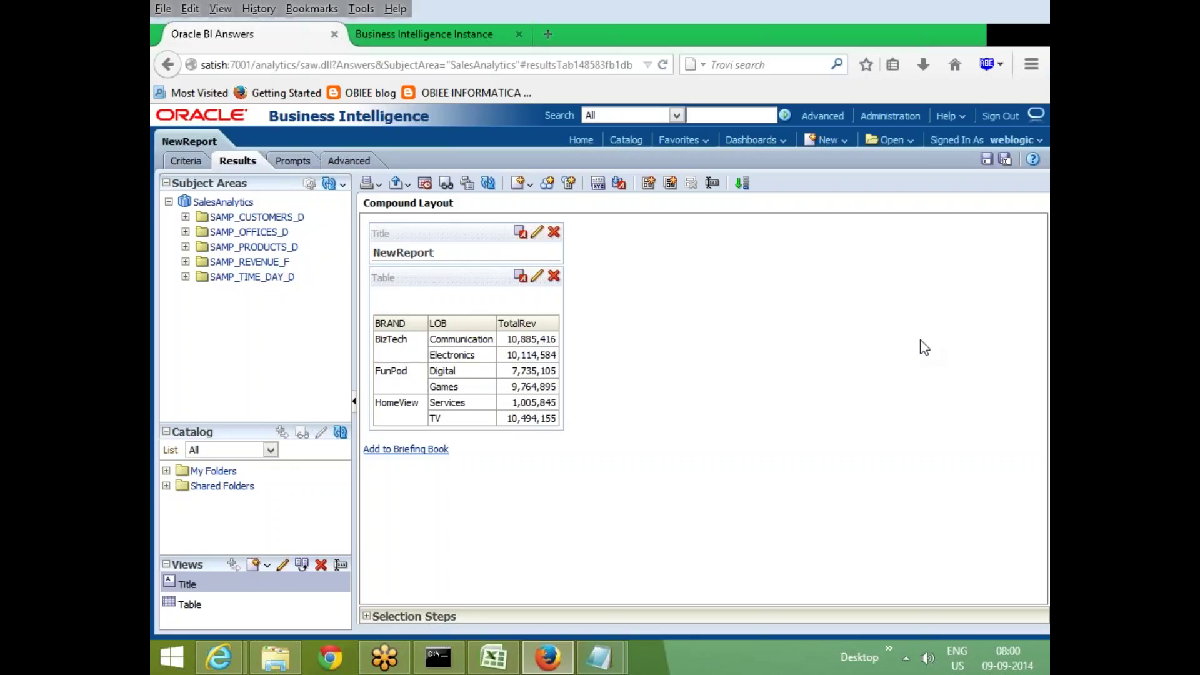
click(184, 161)
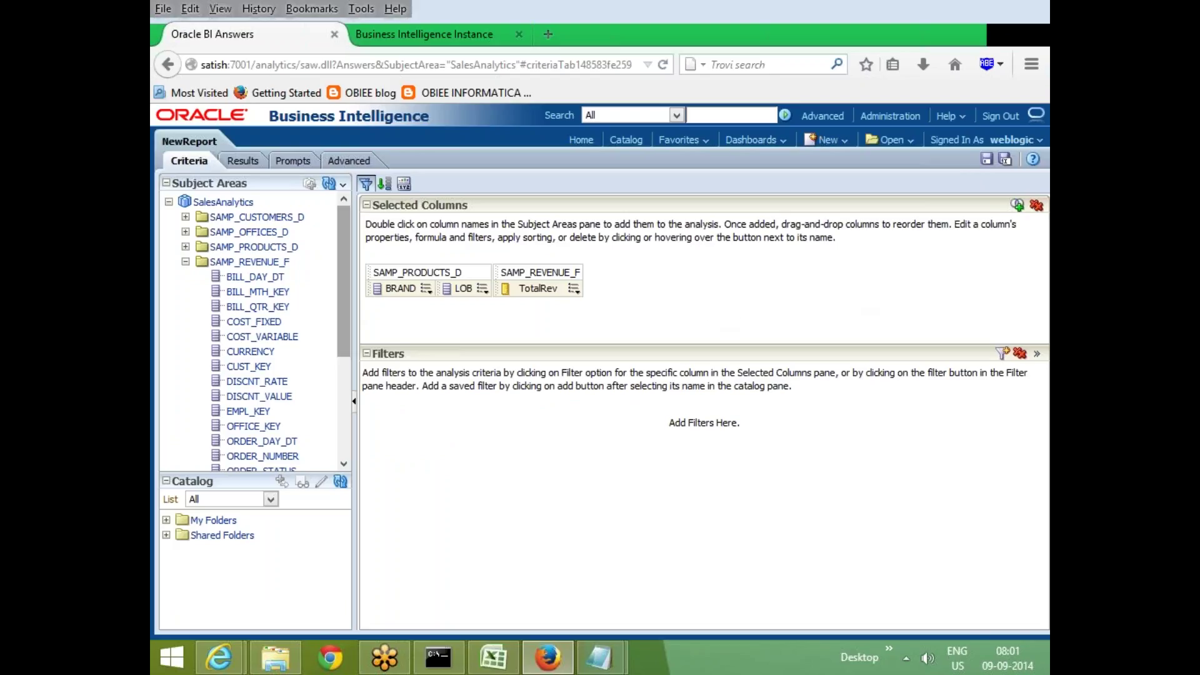
Look at the BRAND column menu and Filters column list, dismiss them, and show the desktop
click(427, 293)
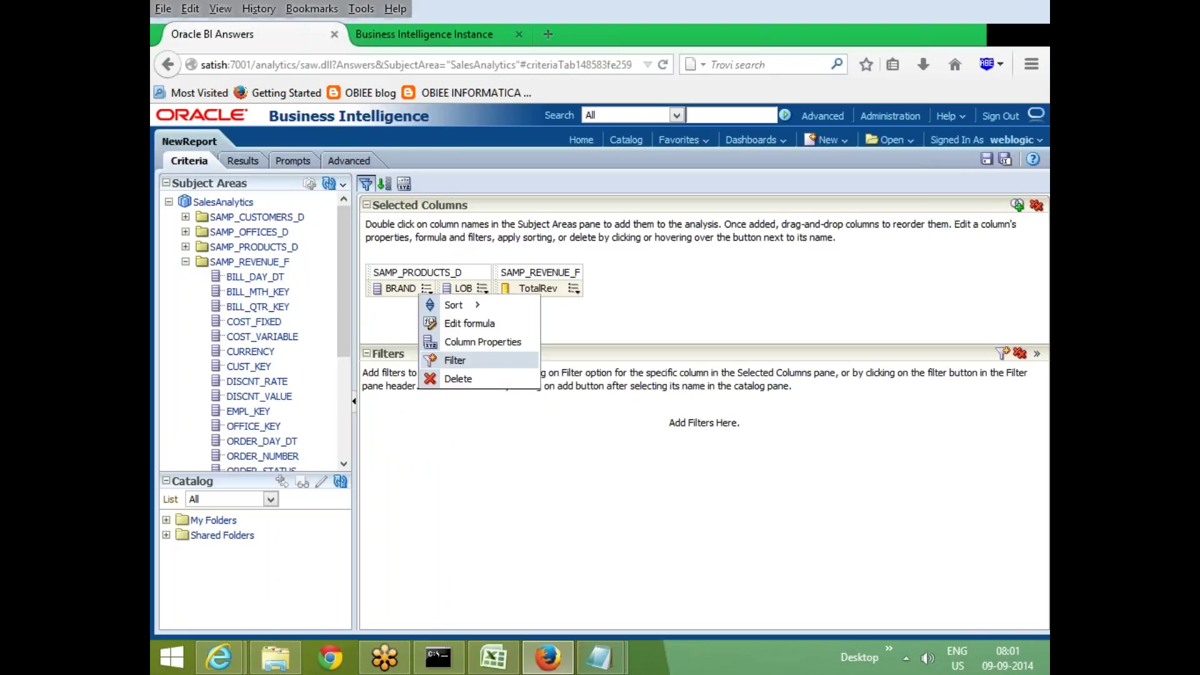
click(1004, 355)
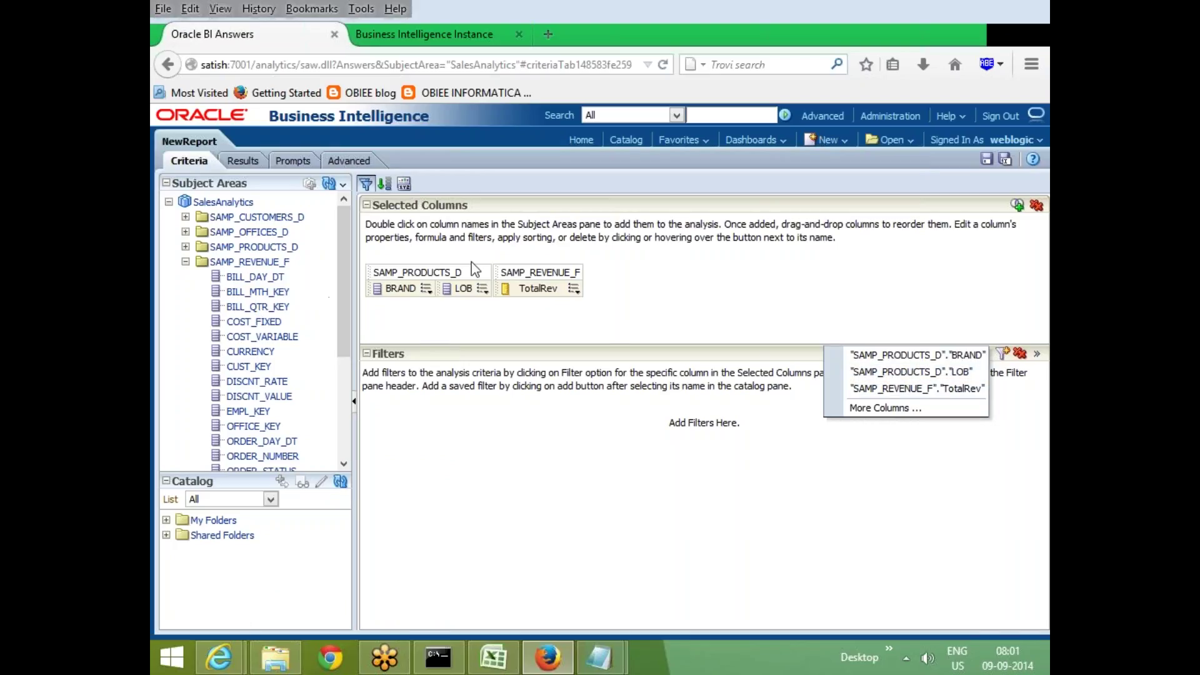
click(715, 300)
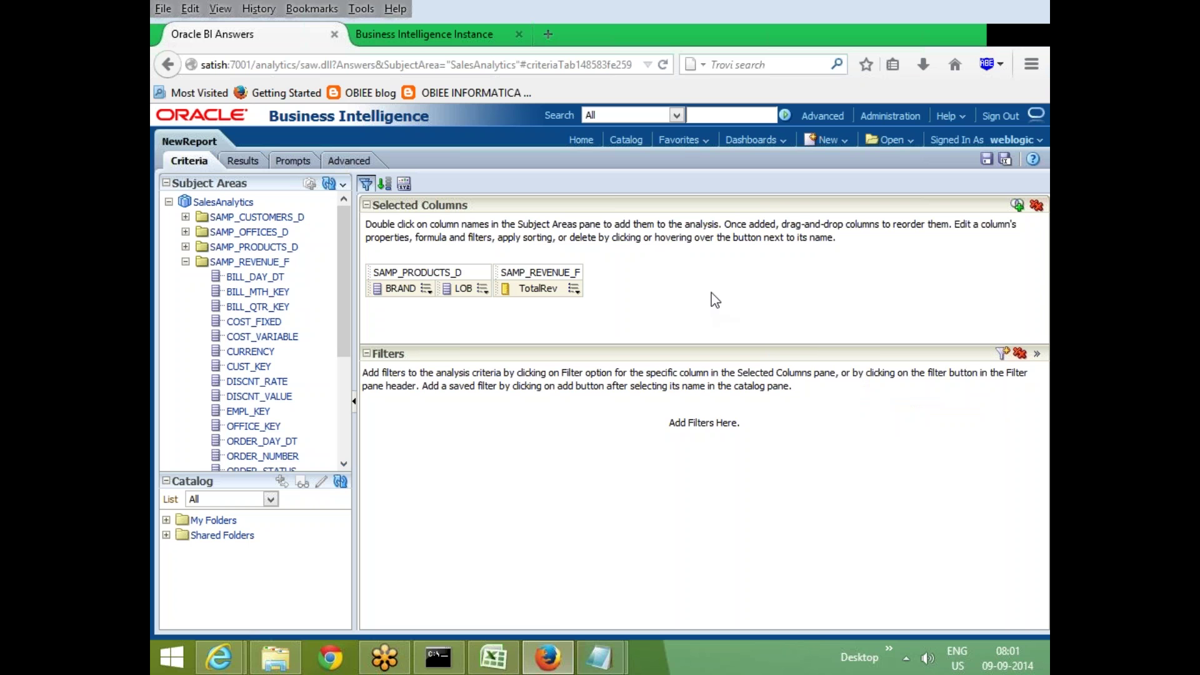
key(super+d)
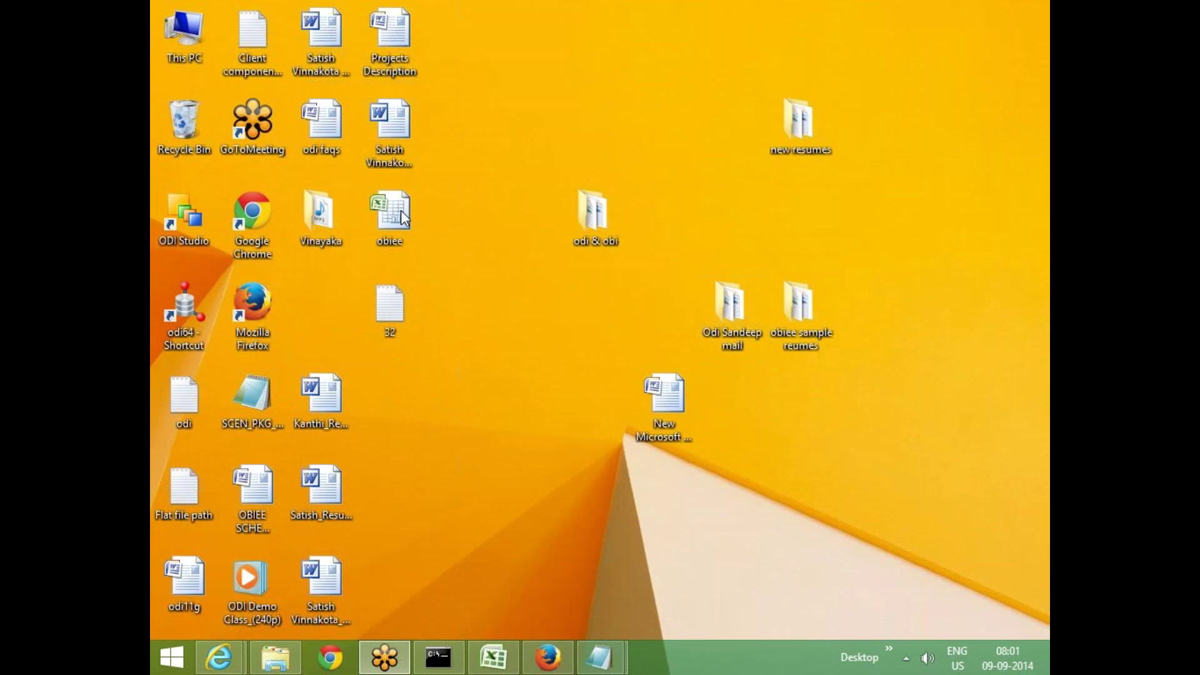
Open the obiee workbook's Filters sheet and review the year and 2010 notes in C5:E7
click(401, 213)
click(494, 657)
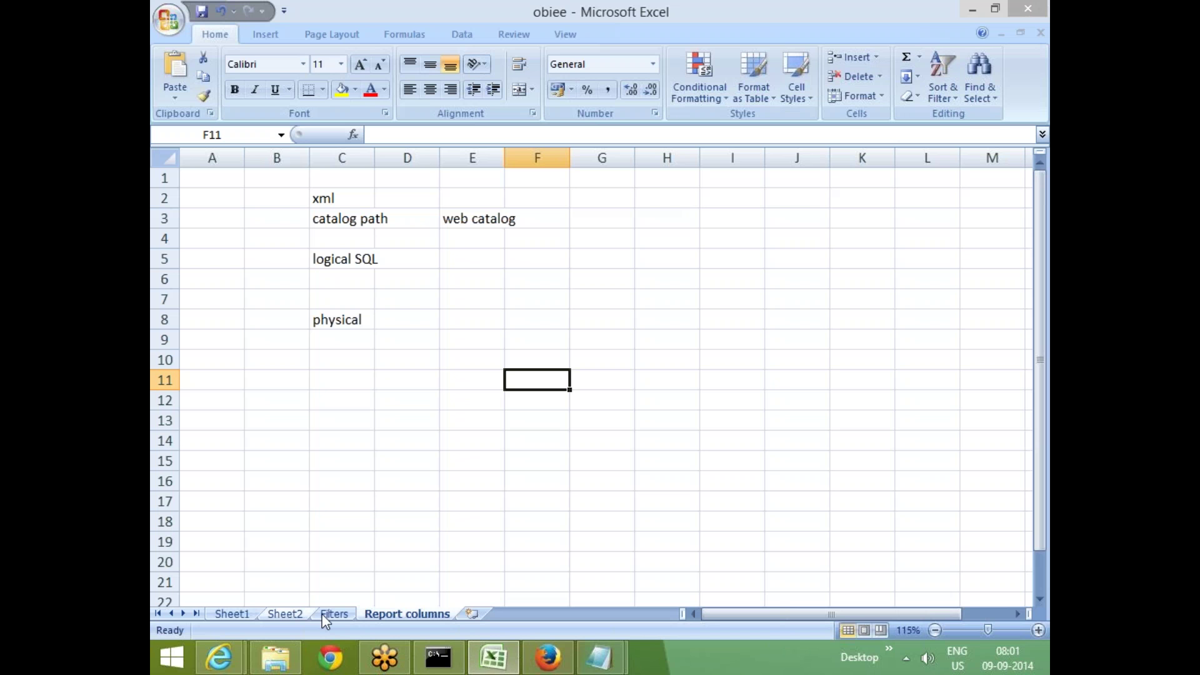
click(331, 614)
click(347, 244)
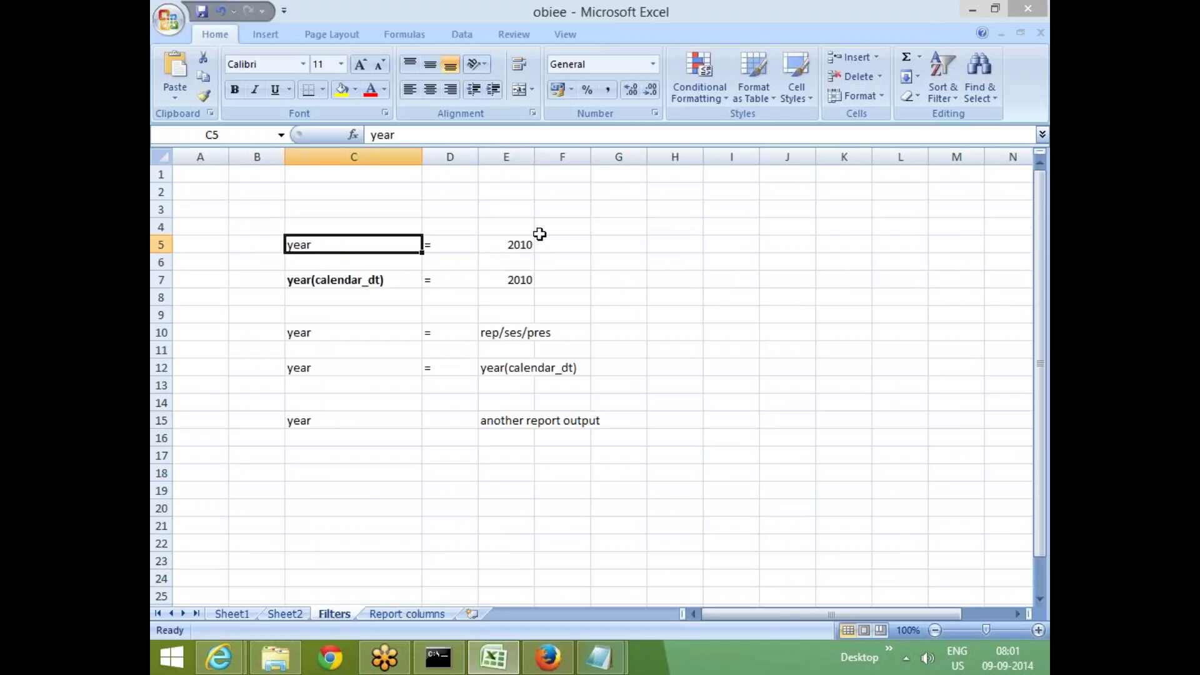
click(519, 246)
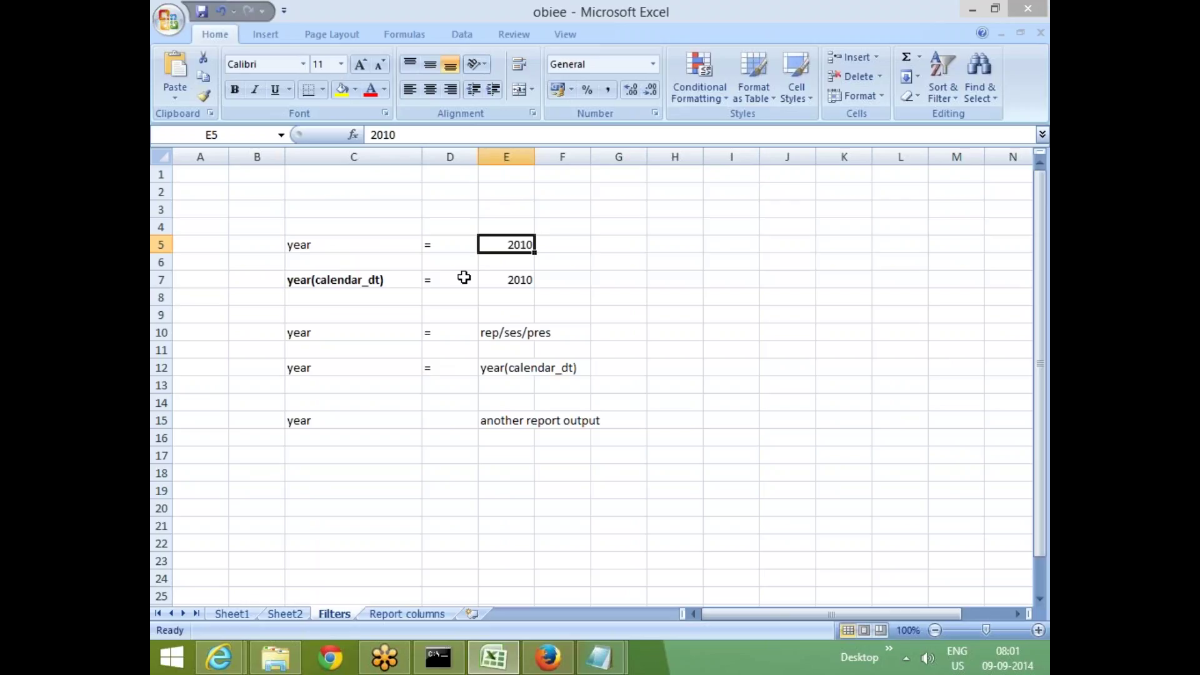
click(348, 279)
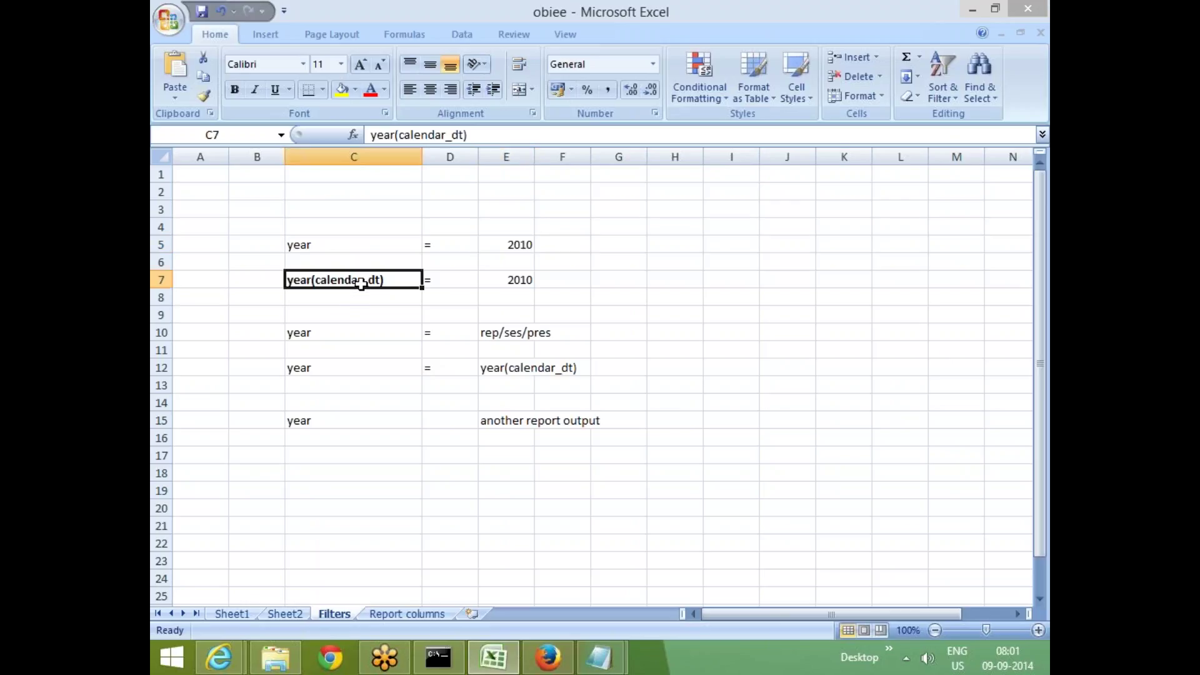
click(516, 278)
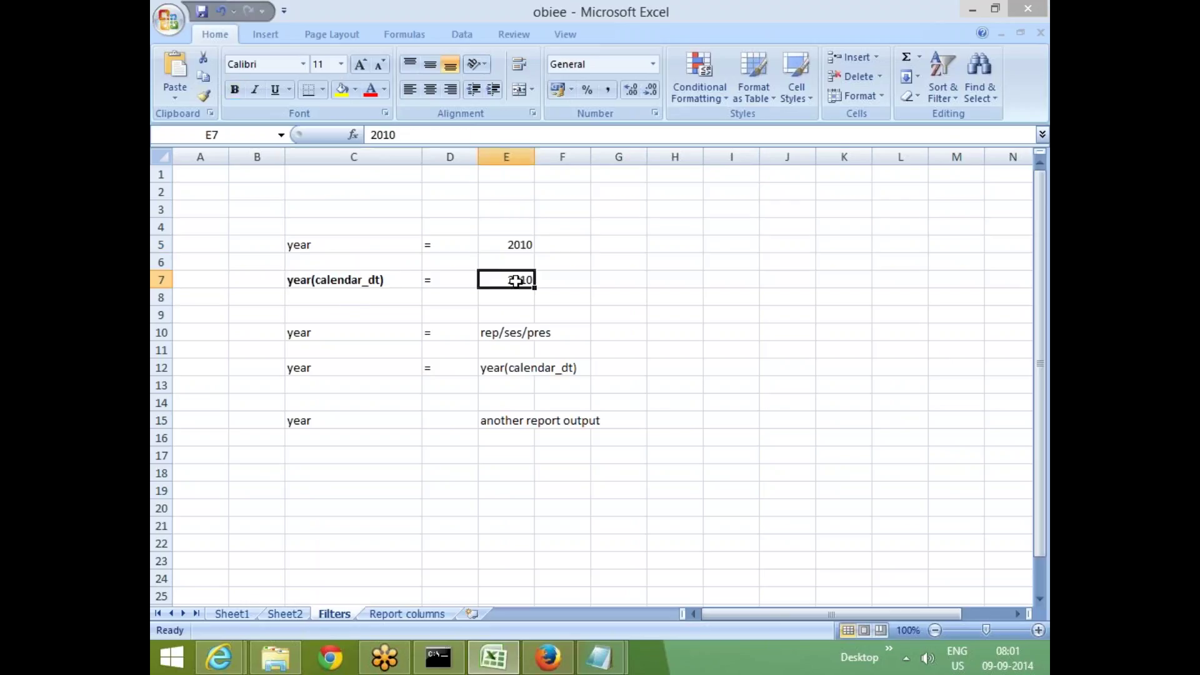
Review the remaining year notes through C15, select C5:F16, and return to Oracle BI
click(350, 333)
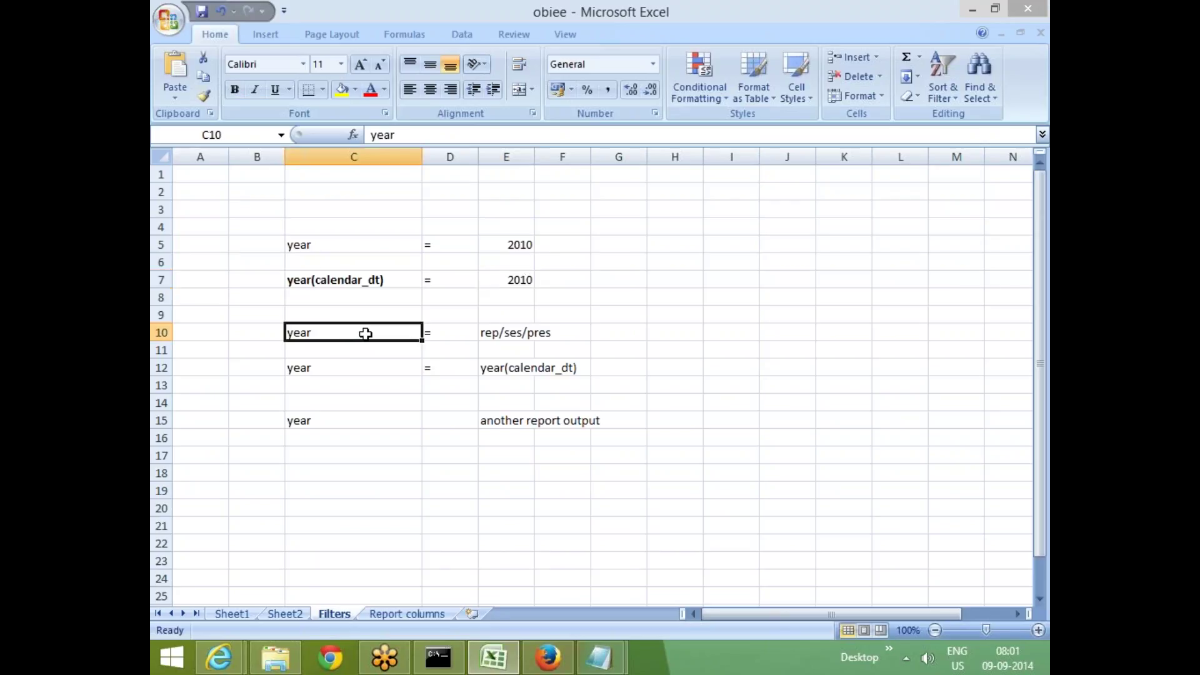
click(510, 333)
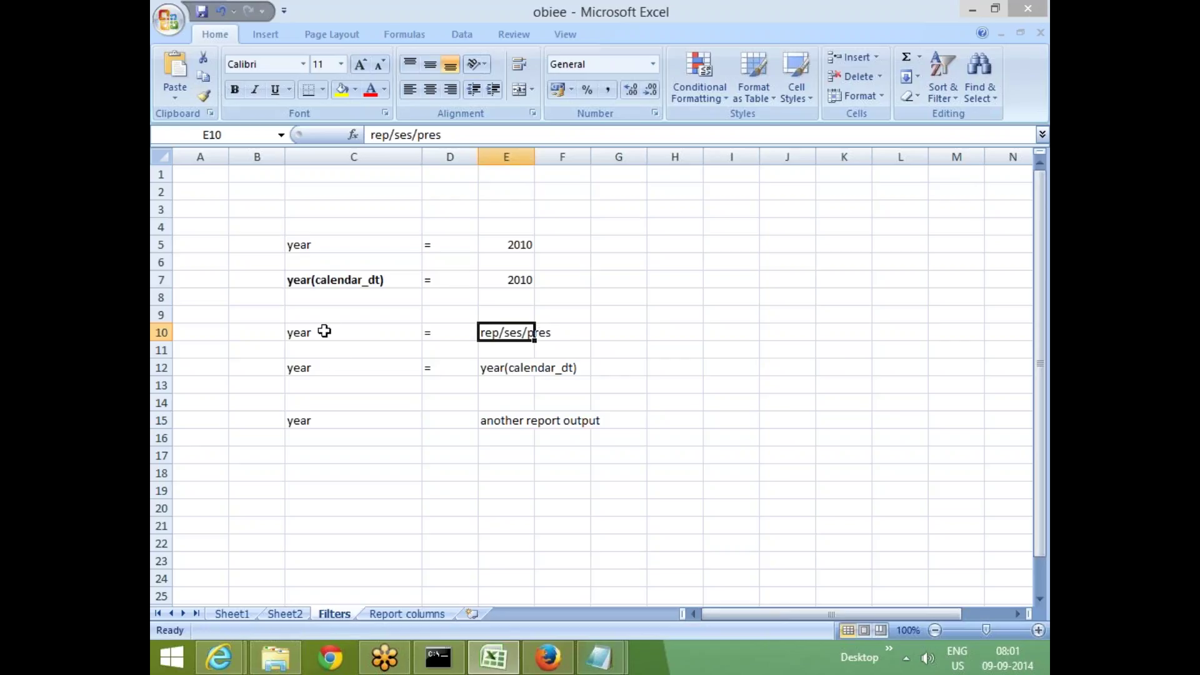
click(342, 375)
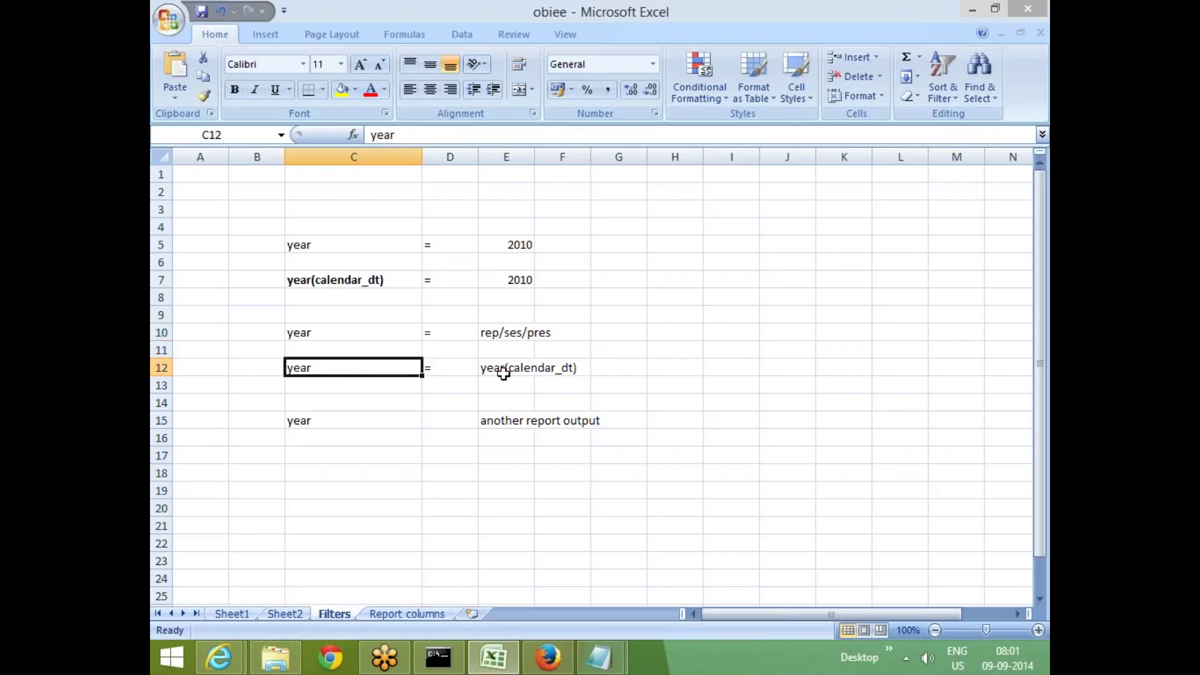
click(504, 371)
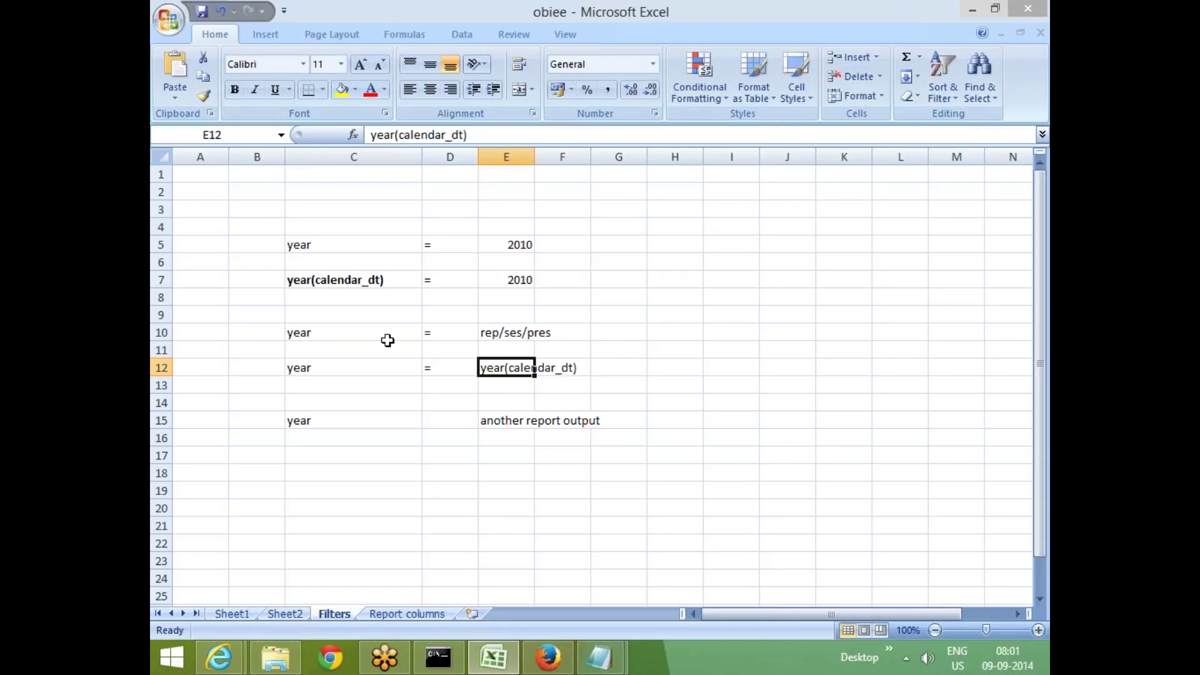
click(319, 421)
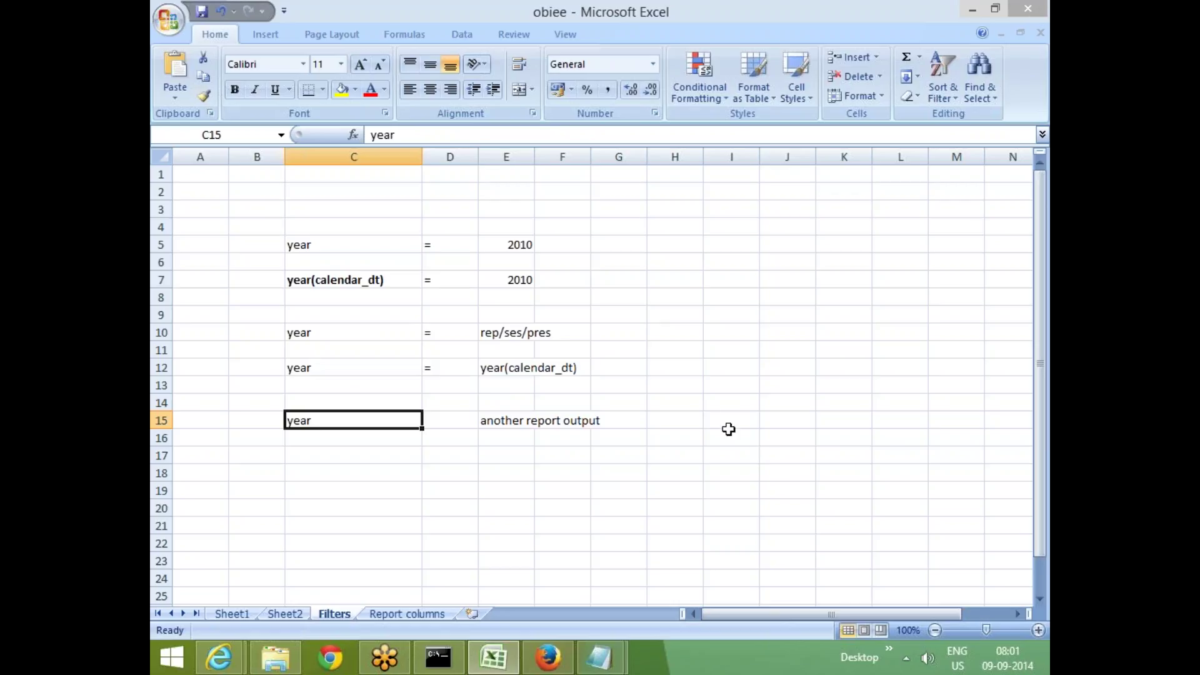
click(749, 419)
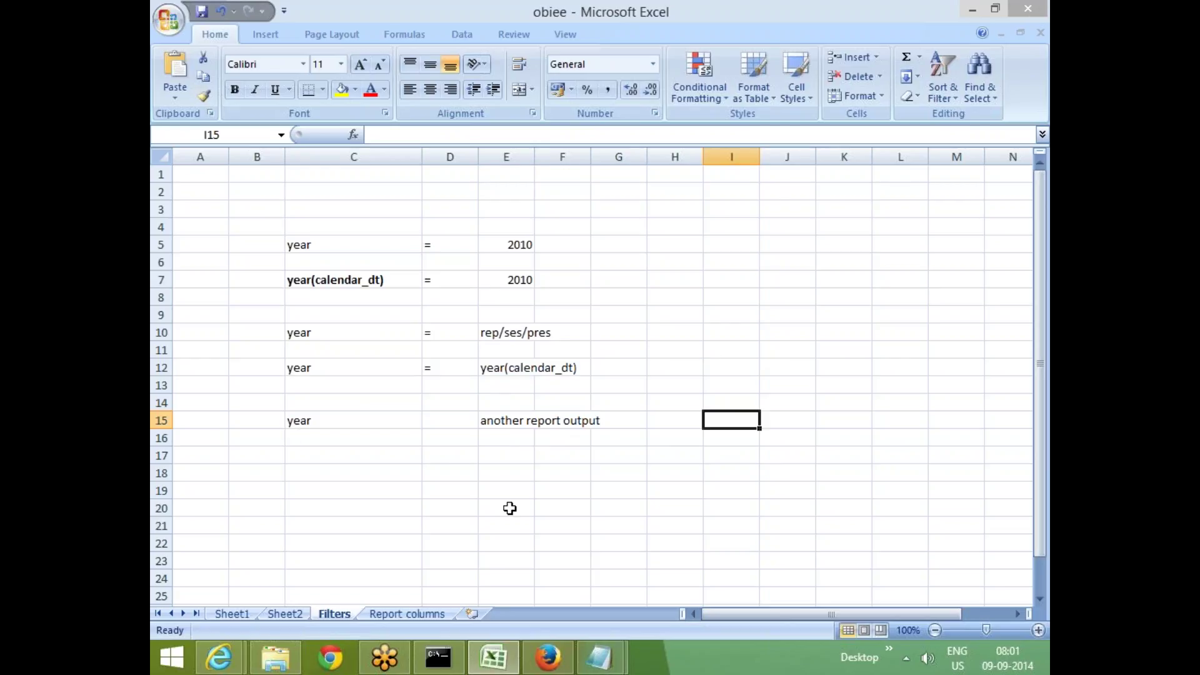
drag(324, 249, 525, 432)
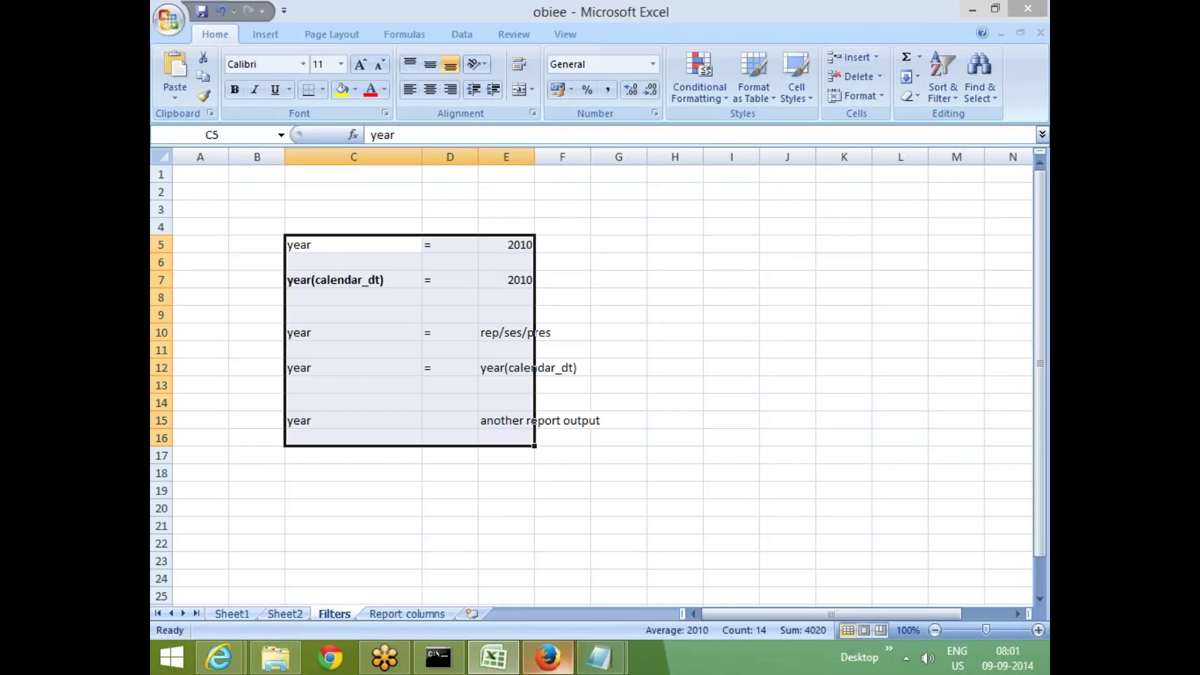
click(564, 664)
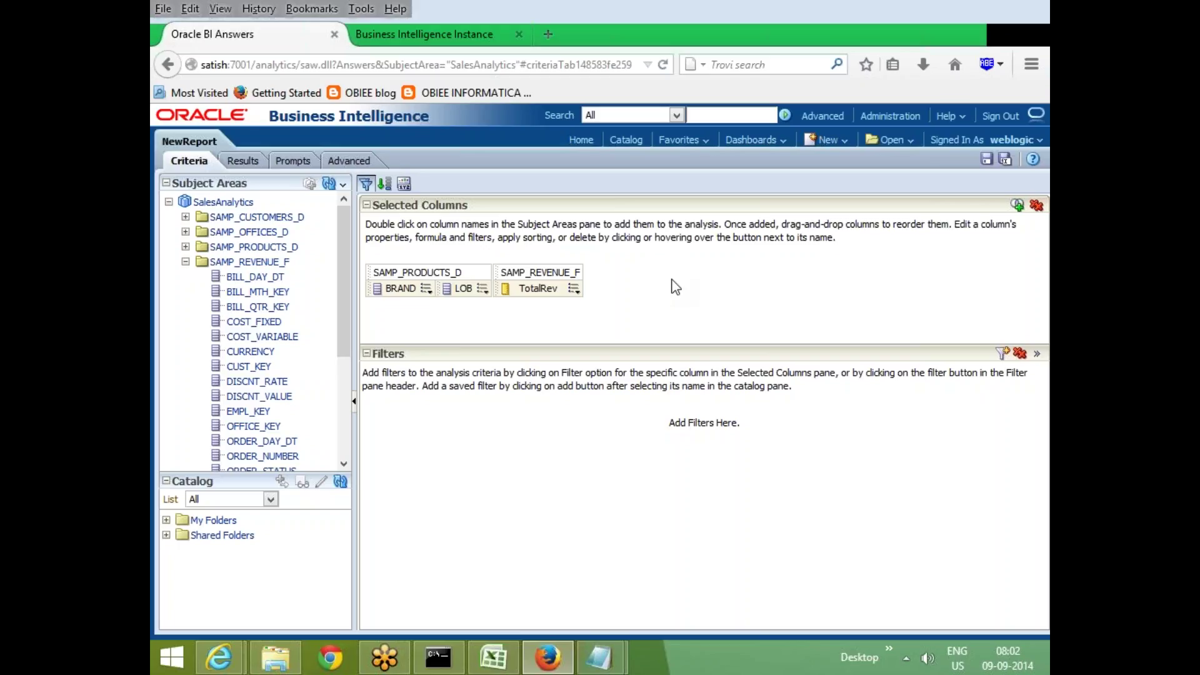
Open BRAND's Column Properties and toggle the Custom CSS Style options open and closed
click(426, 290)
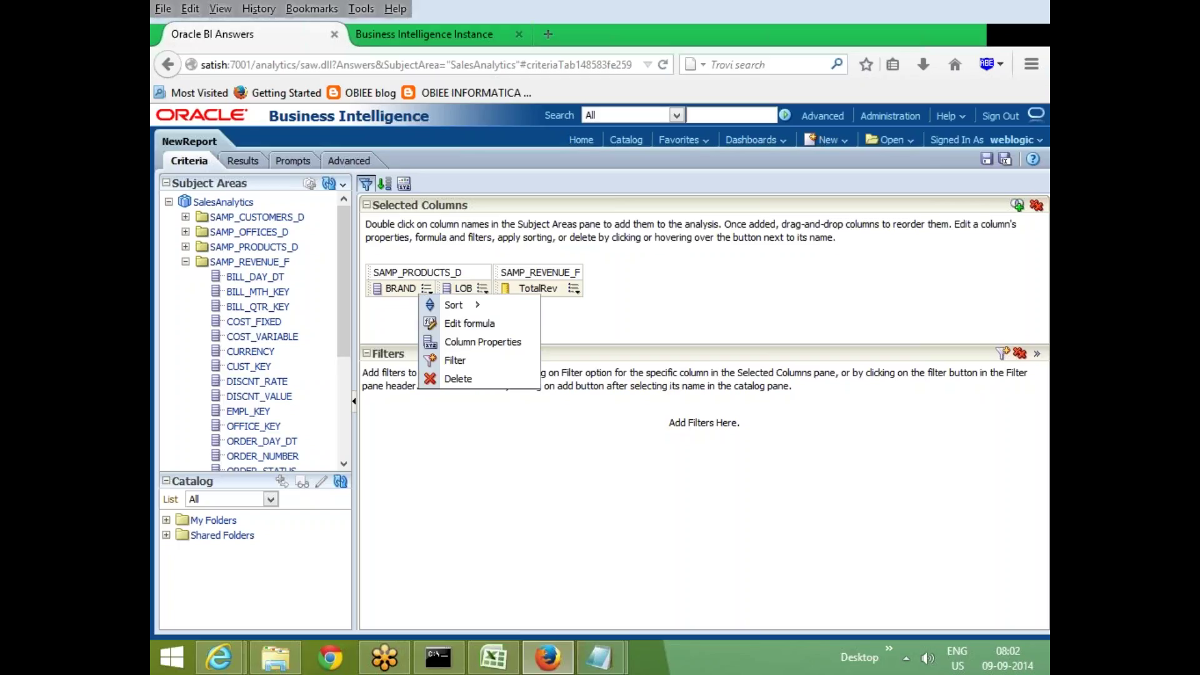
click(510, 343)
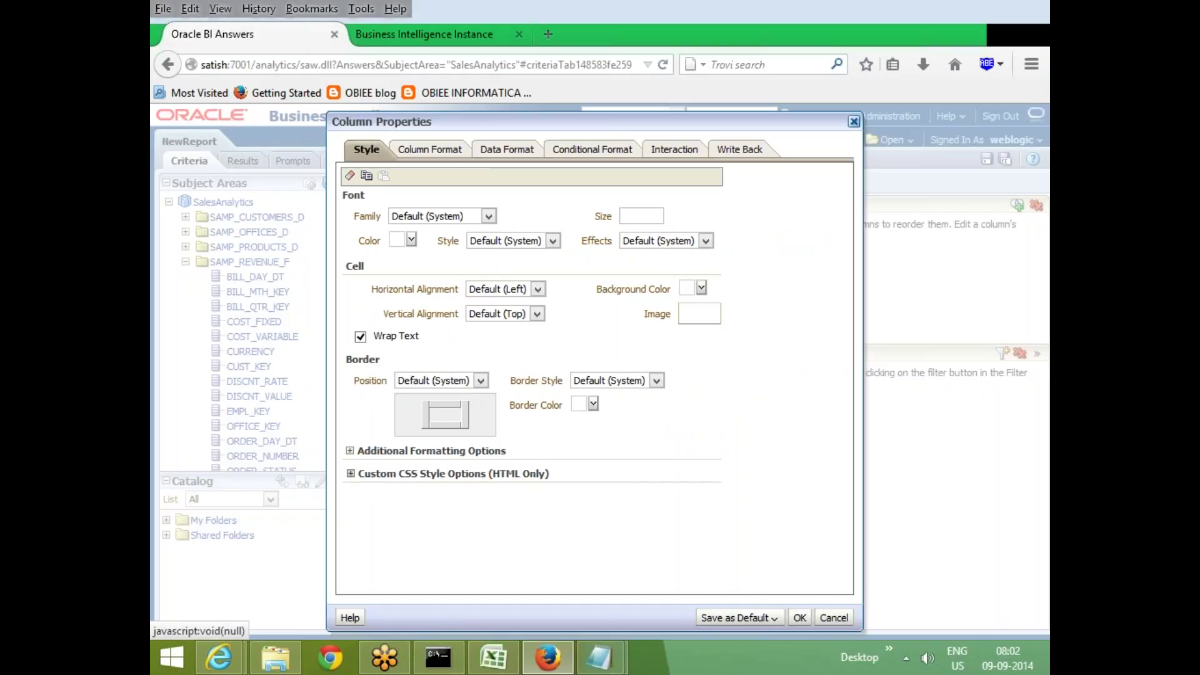
click(351, 474)
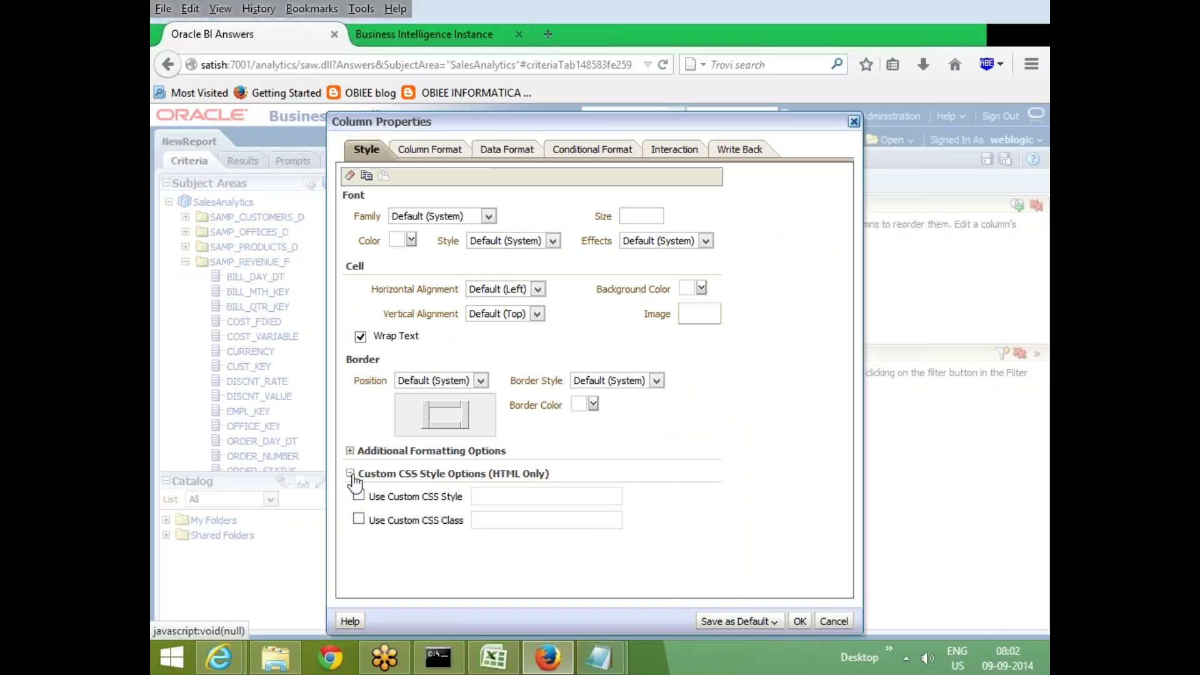
click(350, 474)
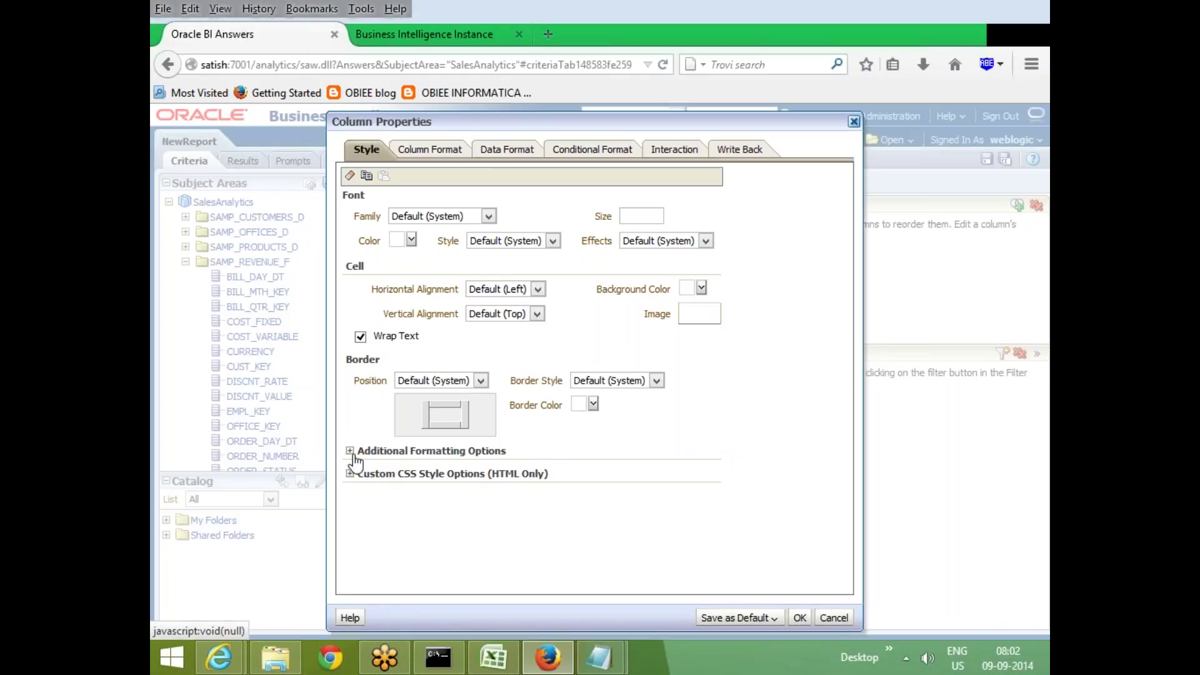
click(350, 474)
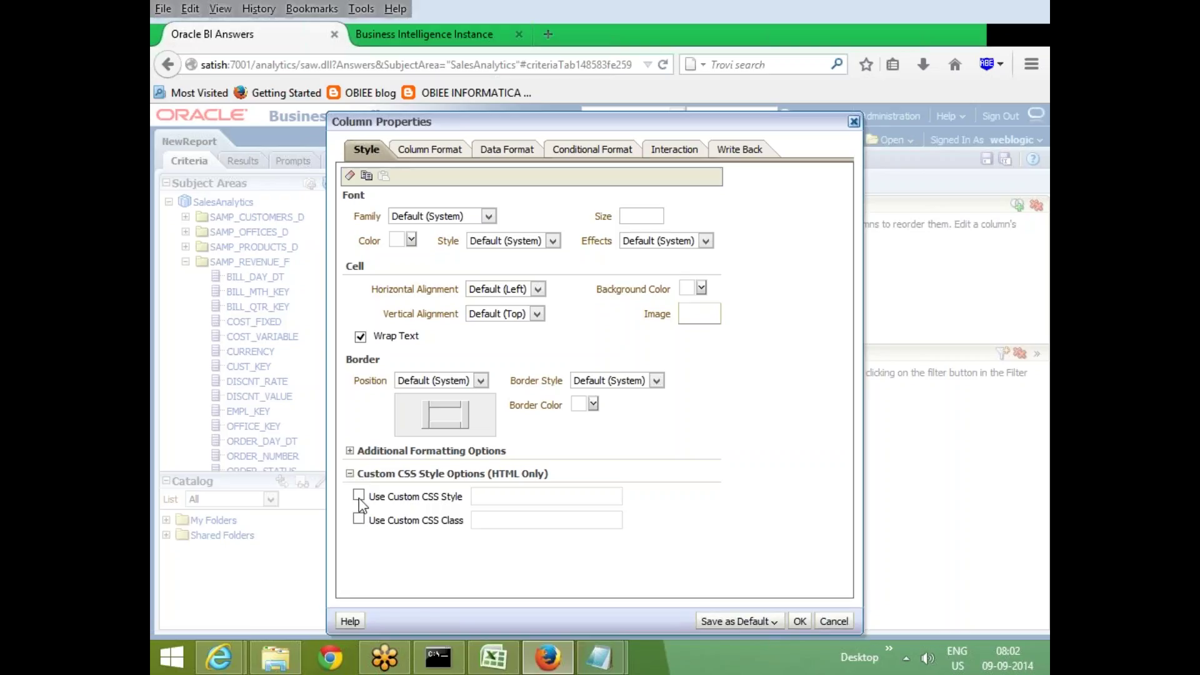
click(350, 474)
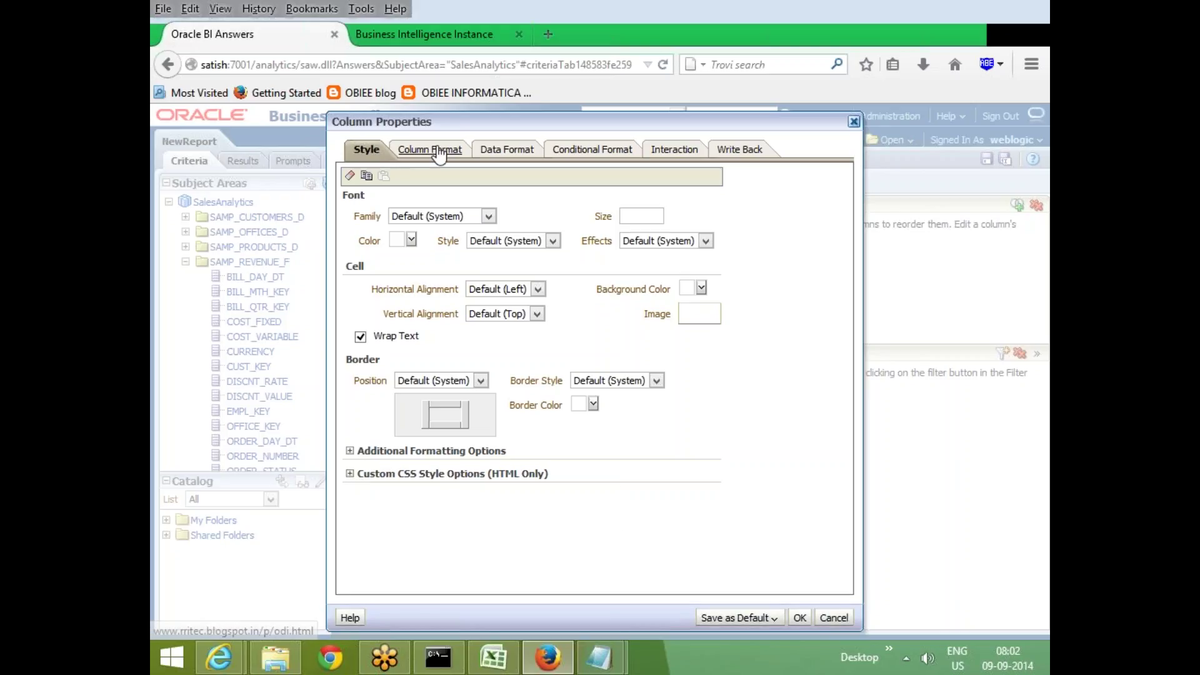
On Column Format, enable Custom Headings and Contains HTML Markup for the BRAND heading
click(430, 150)
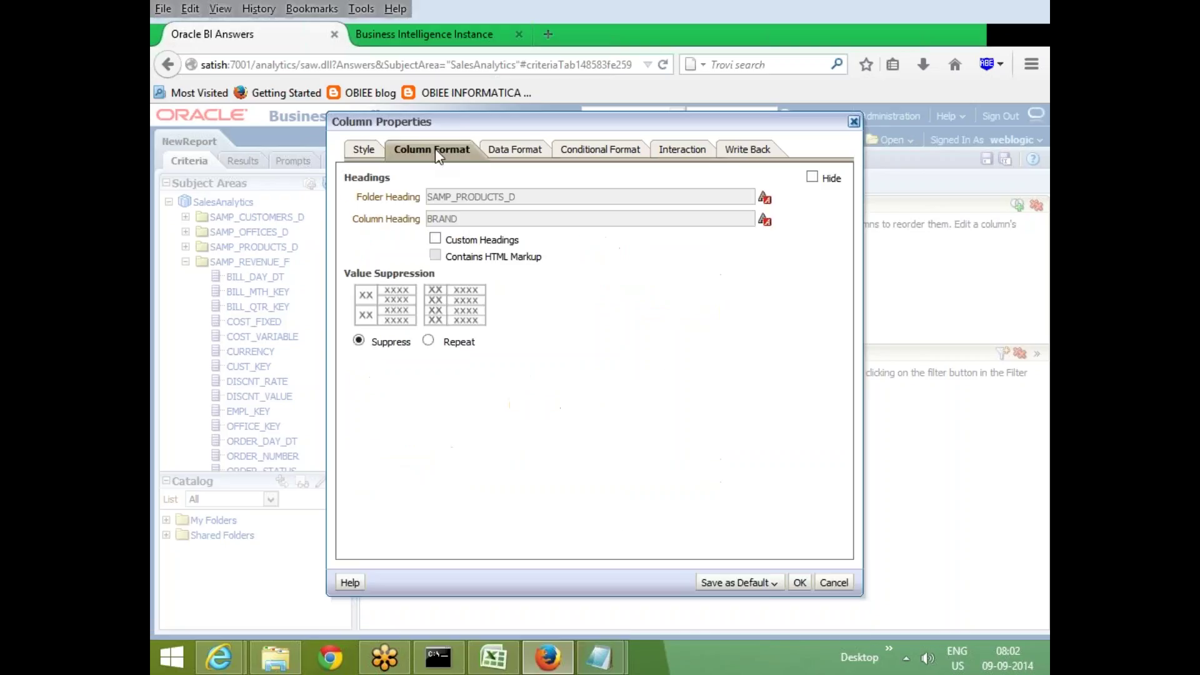
click(435, 239)
double_click(431, 219)
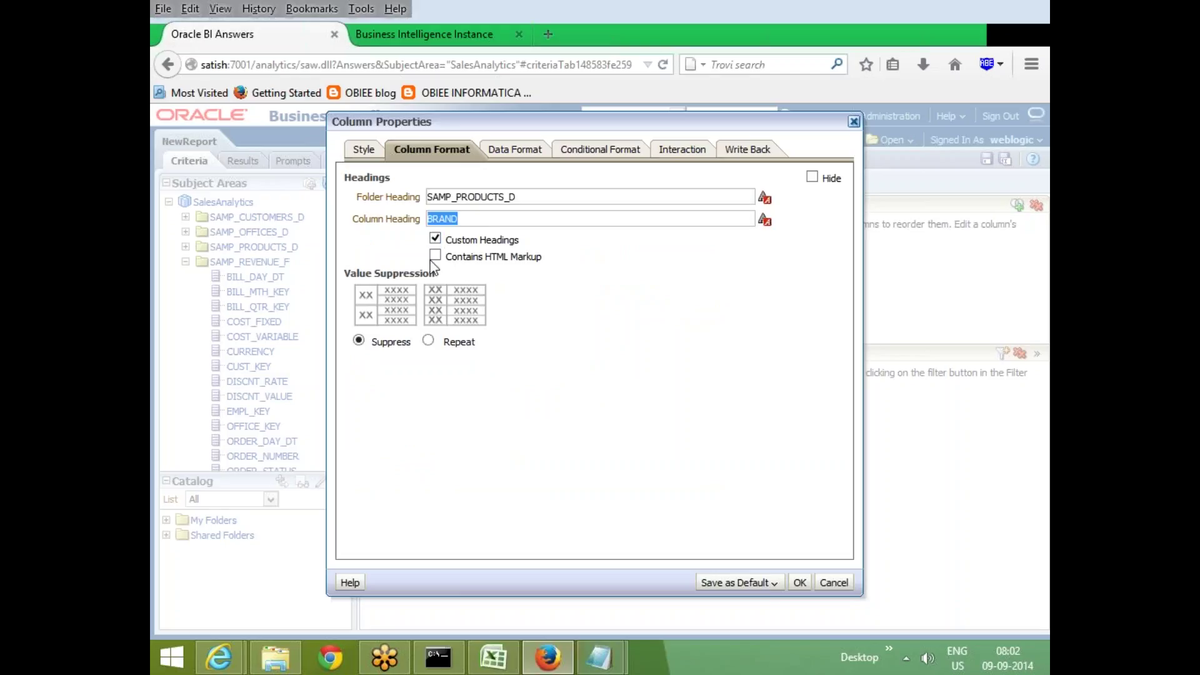
click(435, 256)
double_click(445, 218)
Leave BRAND's Override Default Data Format unchecked after checking Treat Text As, then view Conditional Format
click(525, 149)
click(352, 179)
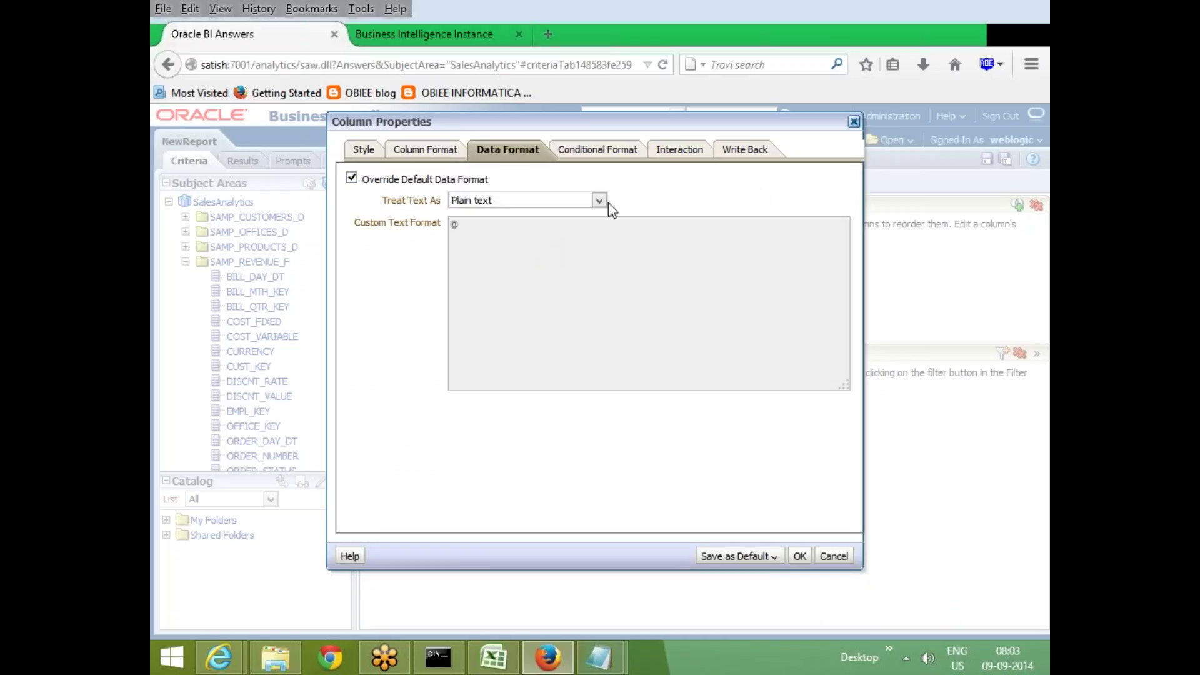
click(600, 200)
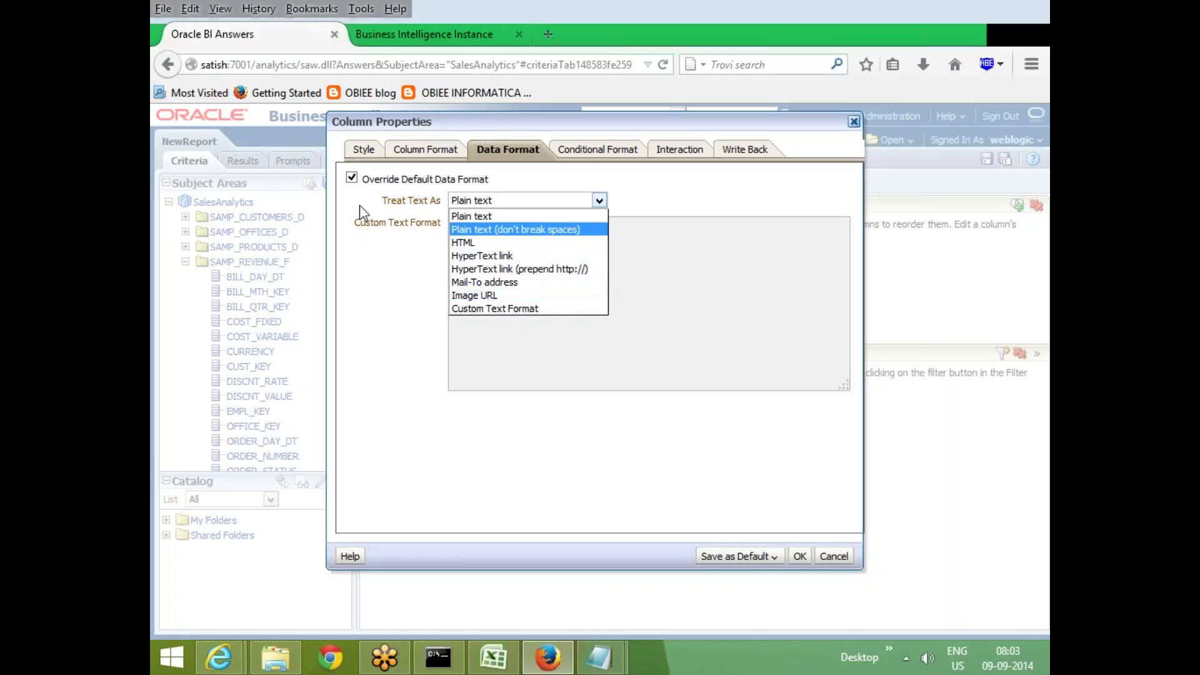
click(351, 179)
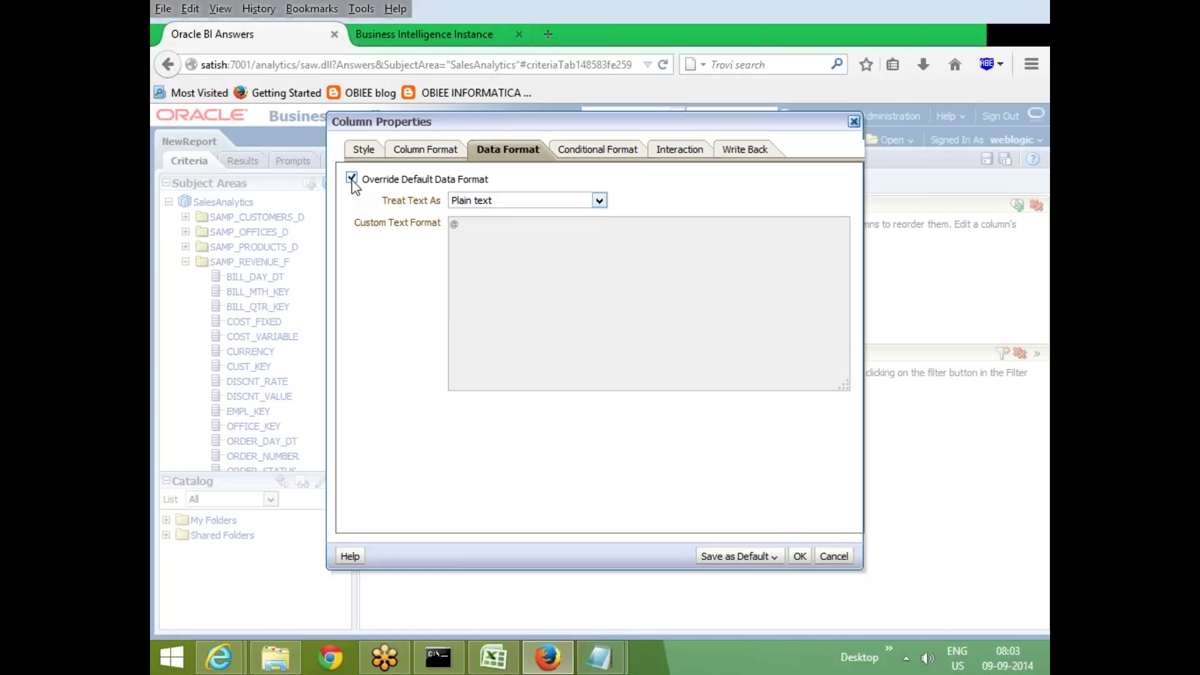
click(352, 178)
click(606, 153)
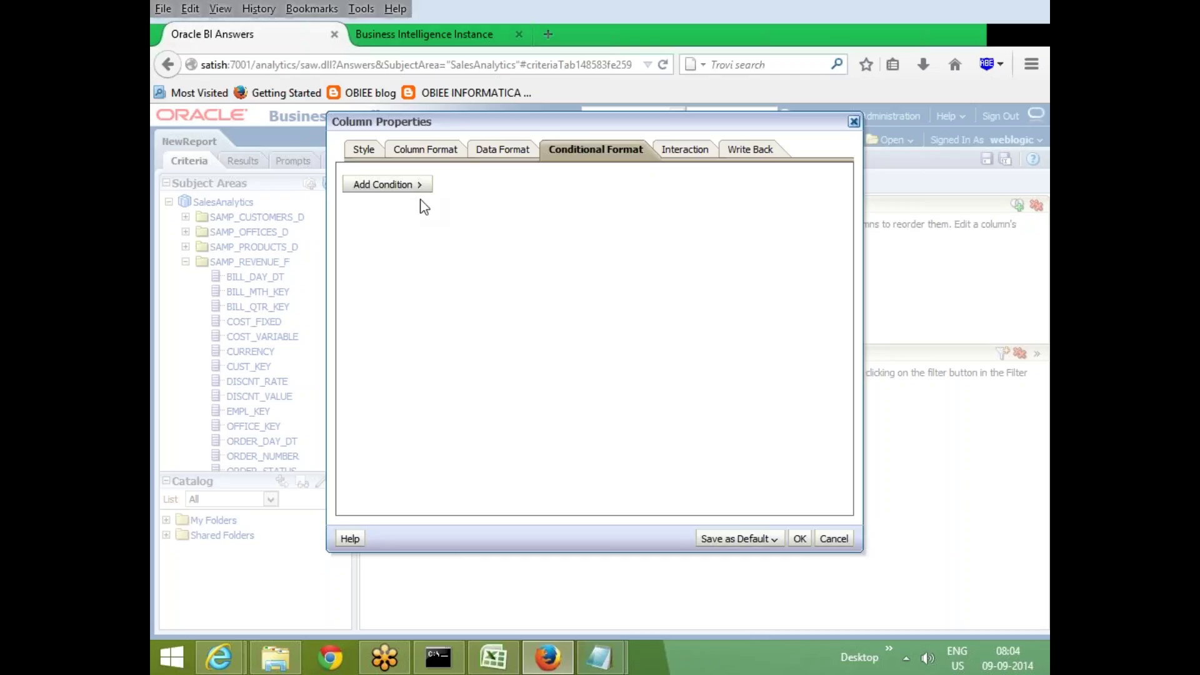
Start a TotalRev 'is not equal to 20' condition, then cancel it
click(403, 187)
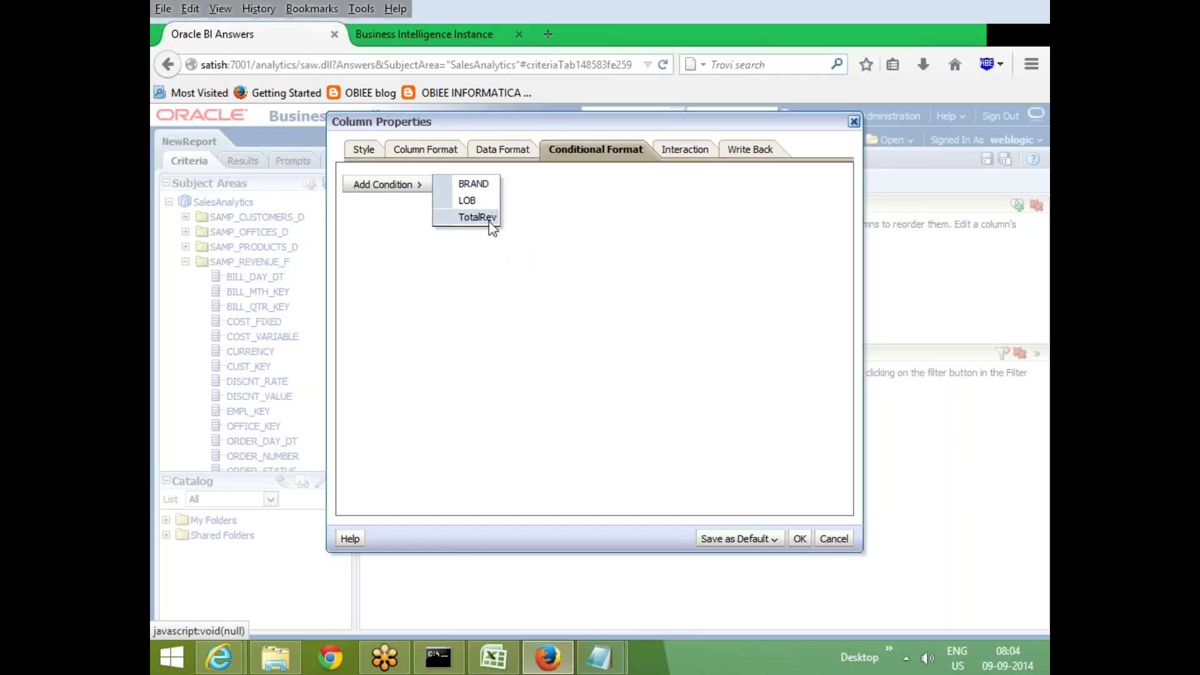
click(493, 220)
click(632, 293)
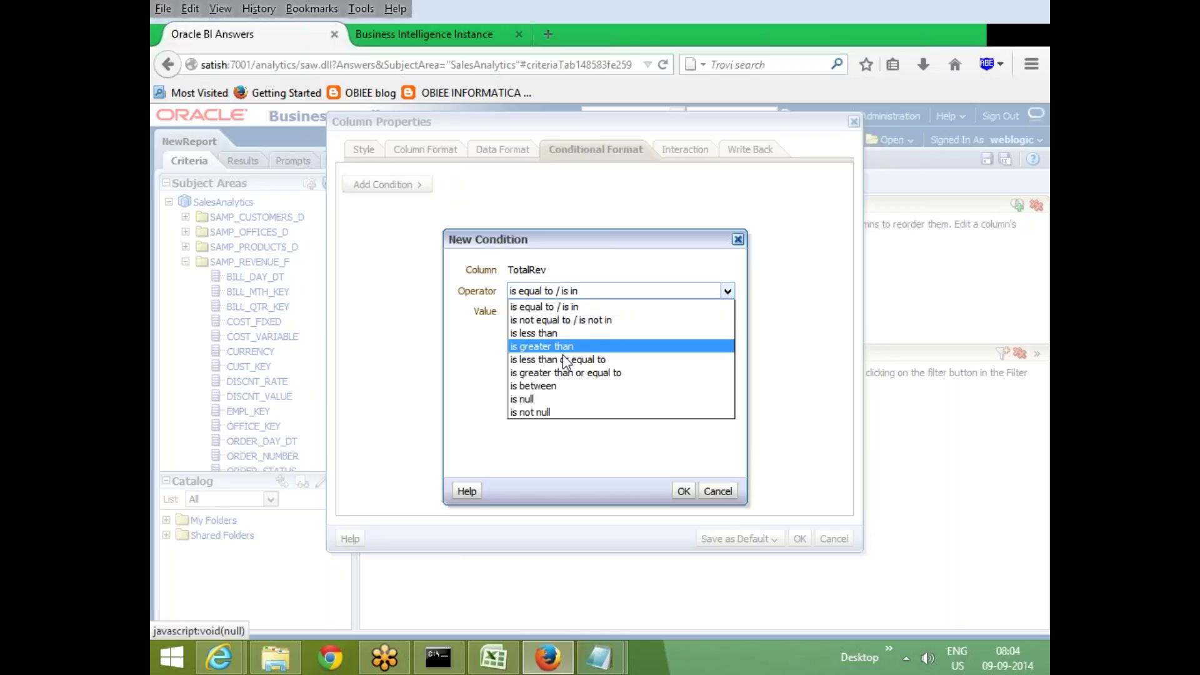
click(588, 326)
click(565, 311)
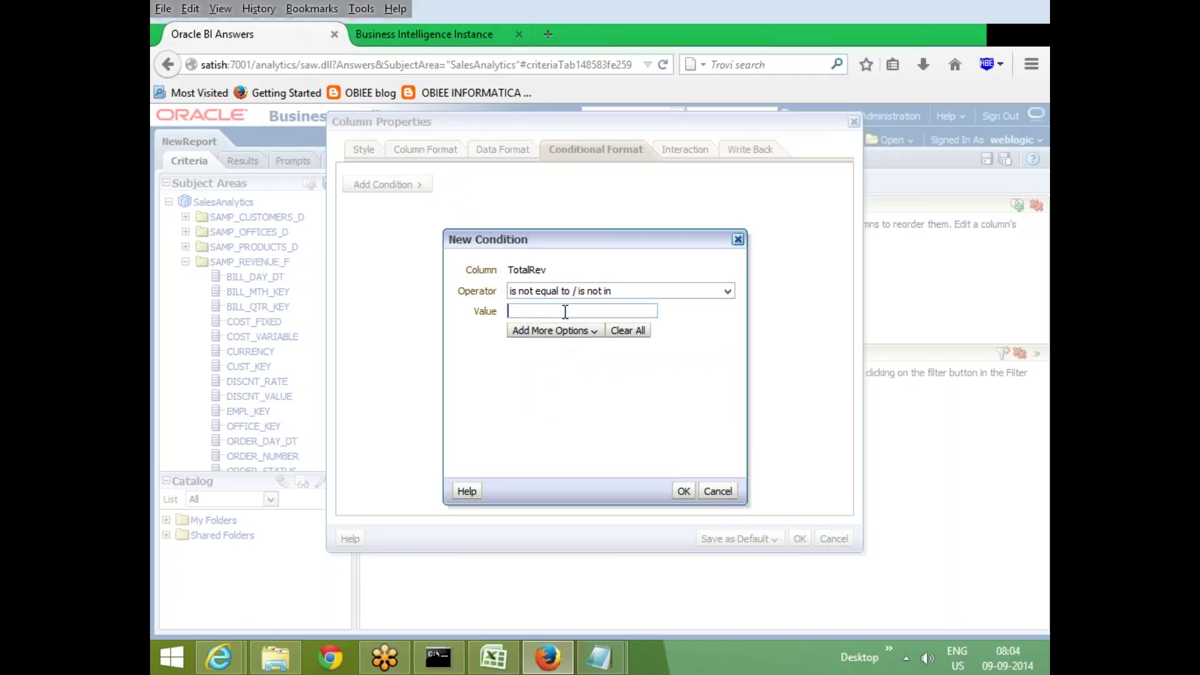
text(200)
click(727, 490)
Close Column Properties unchanged and view the BRAND, LOB, TotalRev results table
drag(651, 129, 832, 541)
click(831, 539)
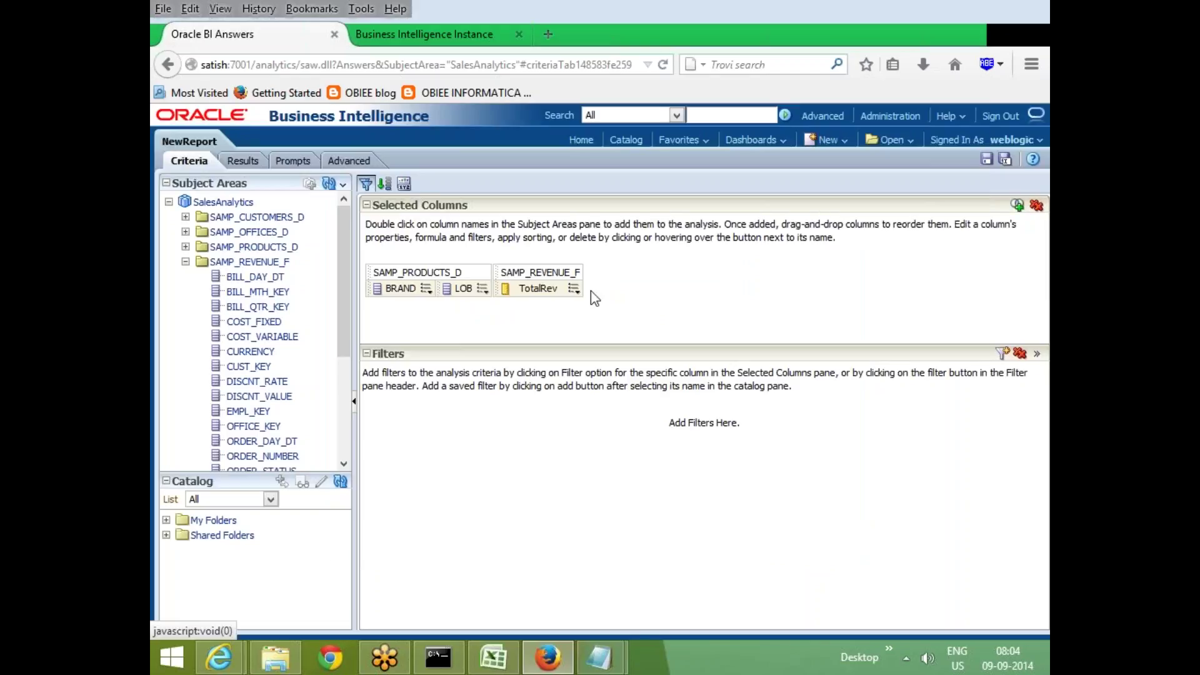
click(244, 162)
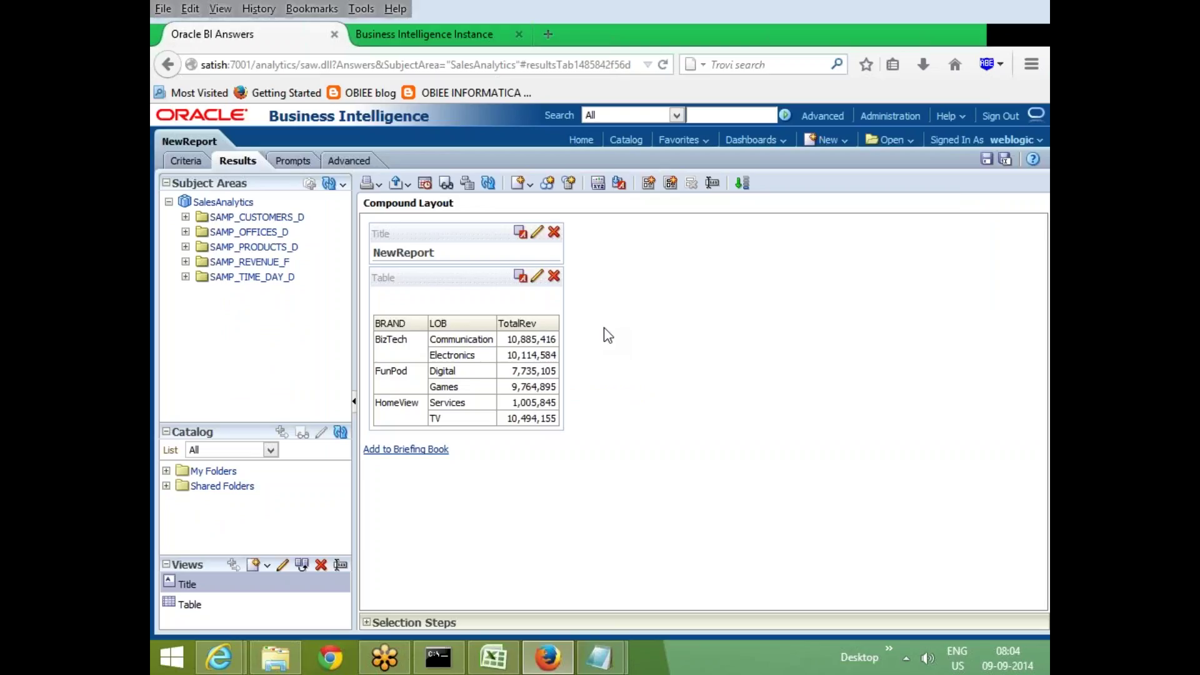
Return to the criteria and open the TotalRev column's conditional formatting properties
click(170, 162)
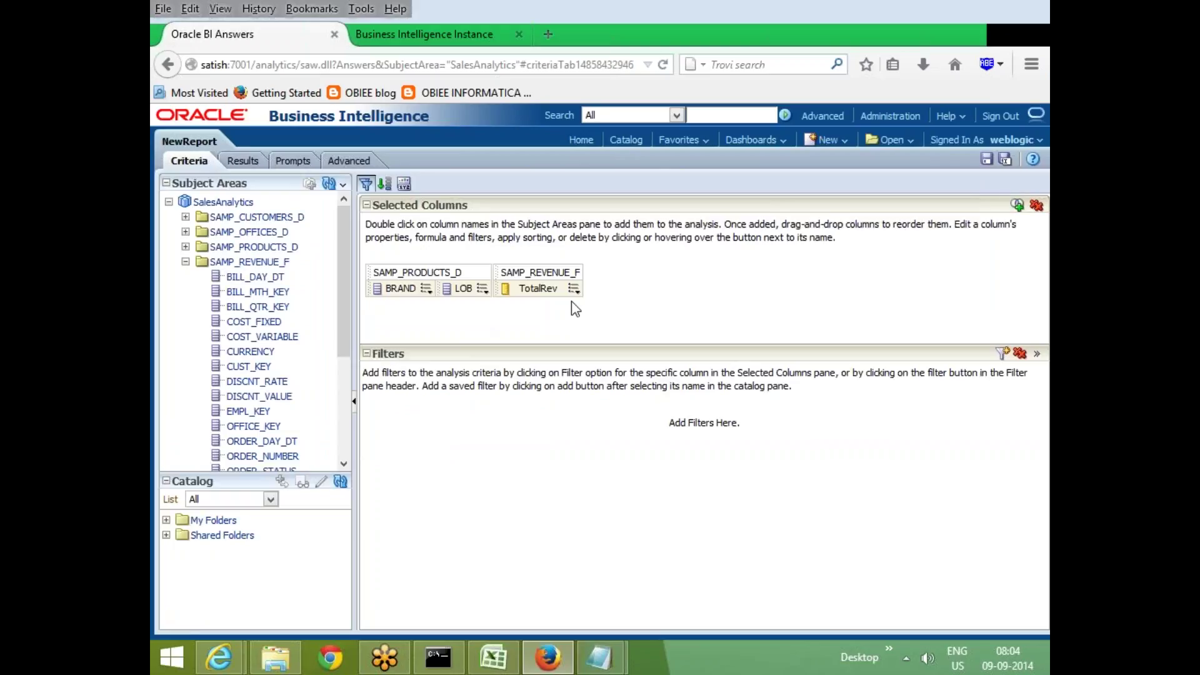
click(574, 288)
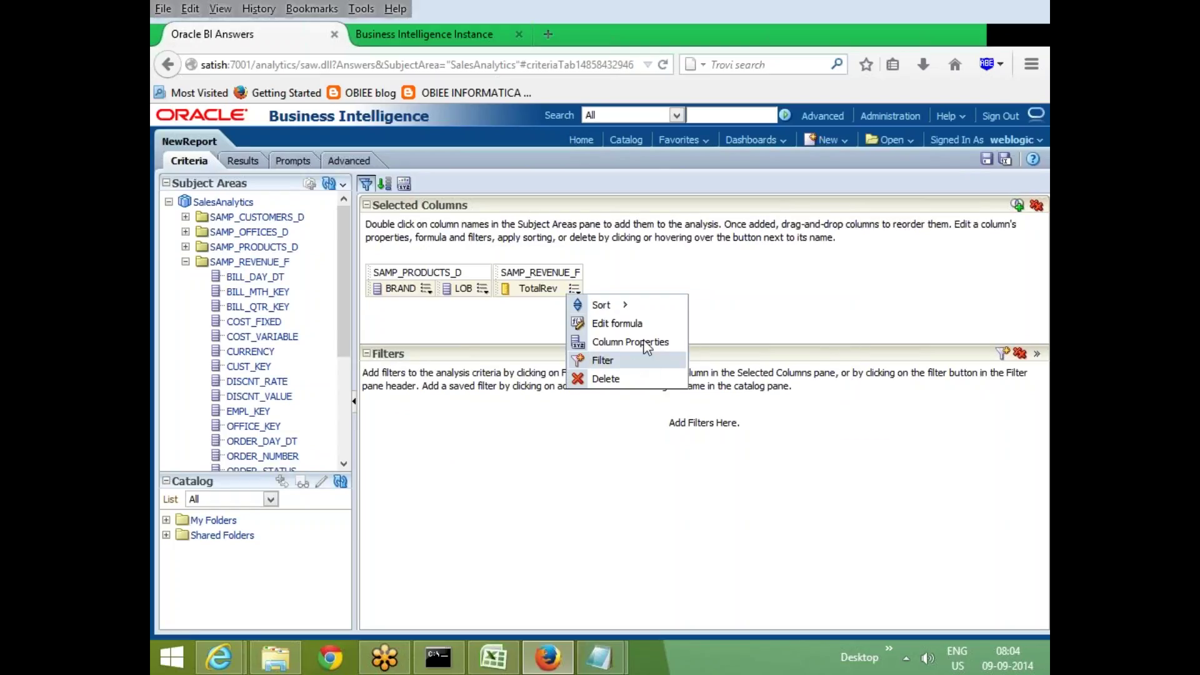
click(647, 348)
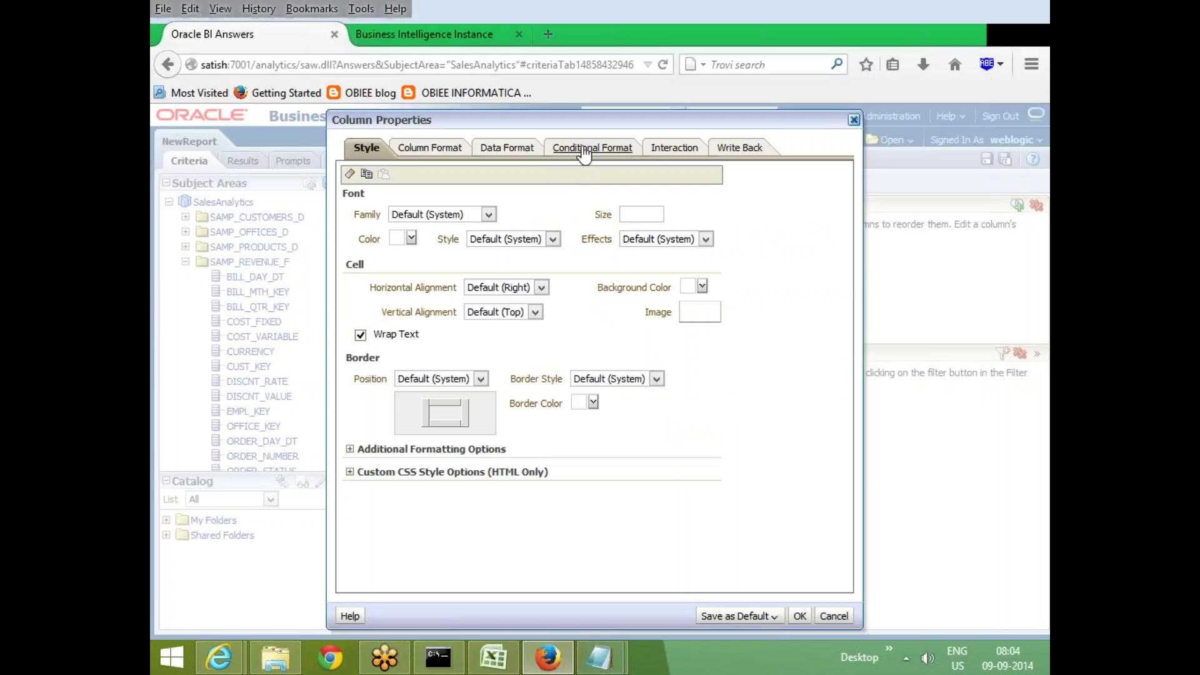
click(585, 150)
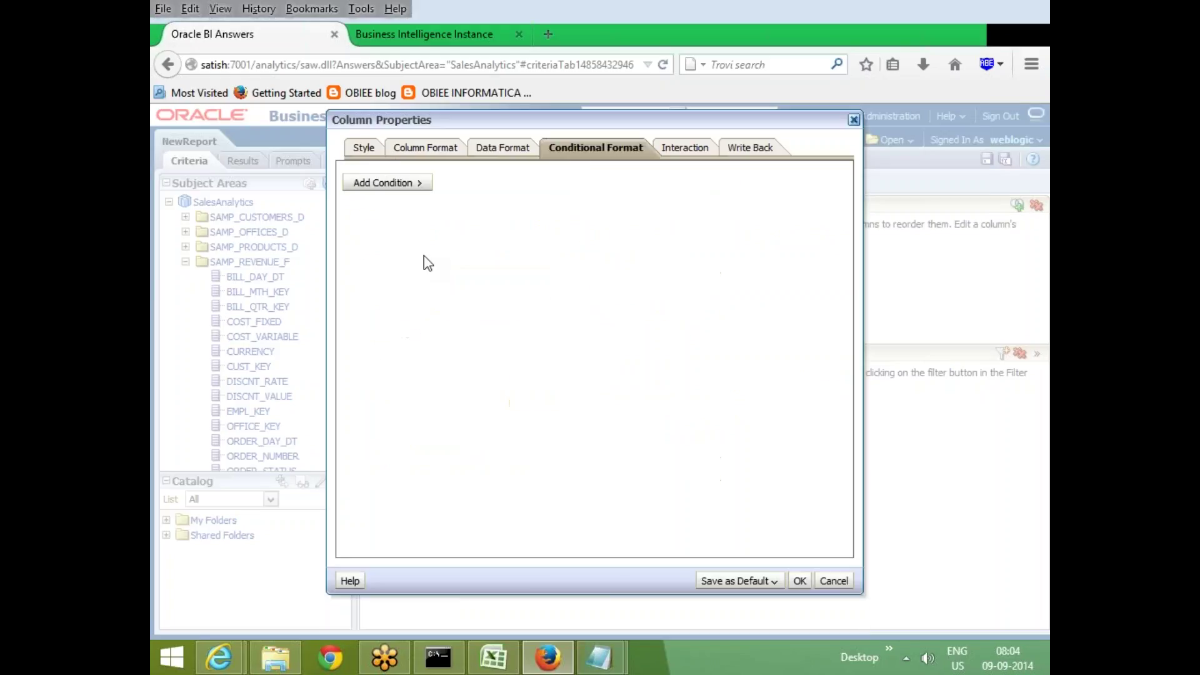
Add a TotalRev 'is less than 10000000' condition
click(396, 182)
click(475, 220)
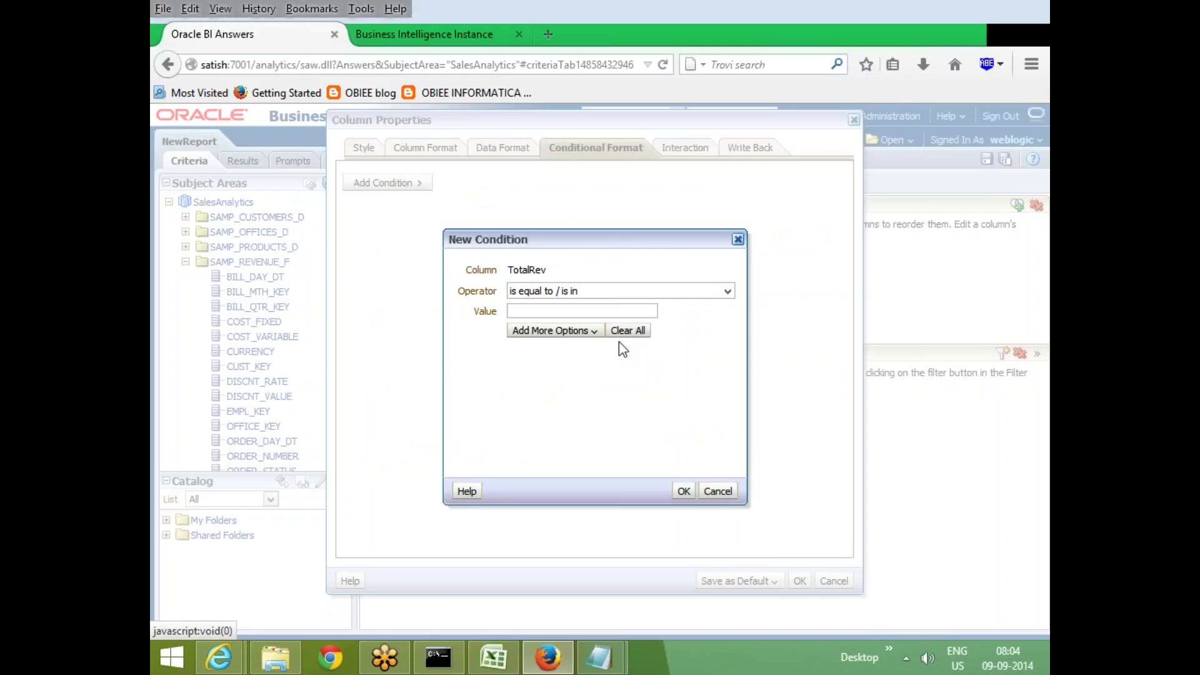
click(610, 295)
click(610, 293)
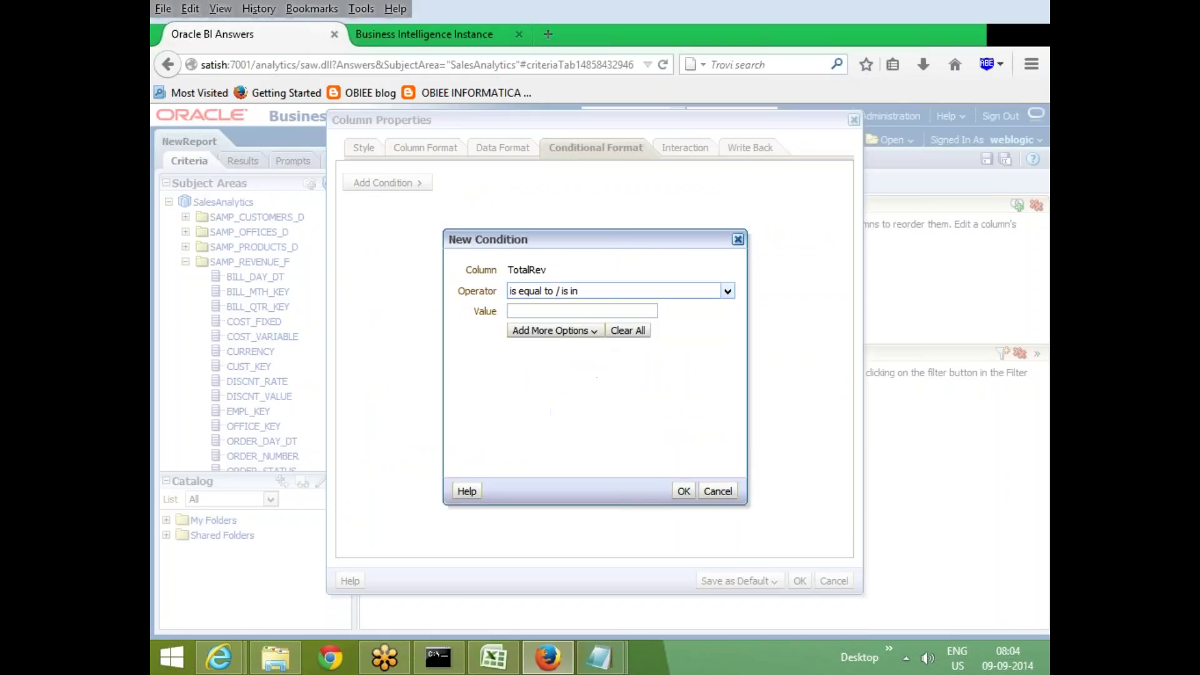
key(Down)
key(Down)
key(Tab)
text(10)
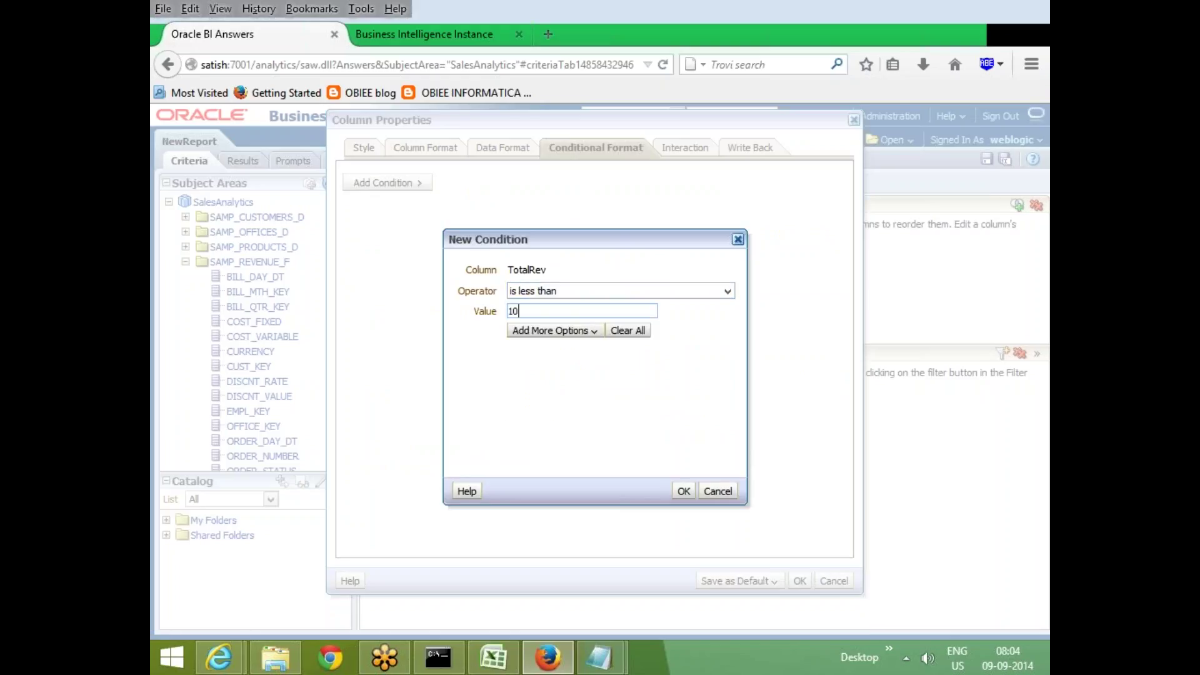
text(000000)
click(690, 489)
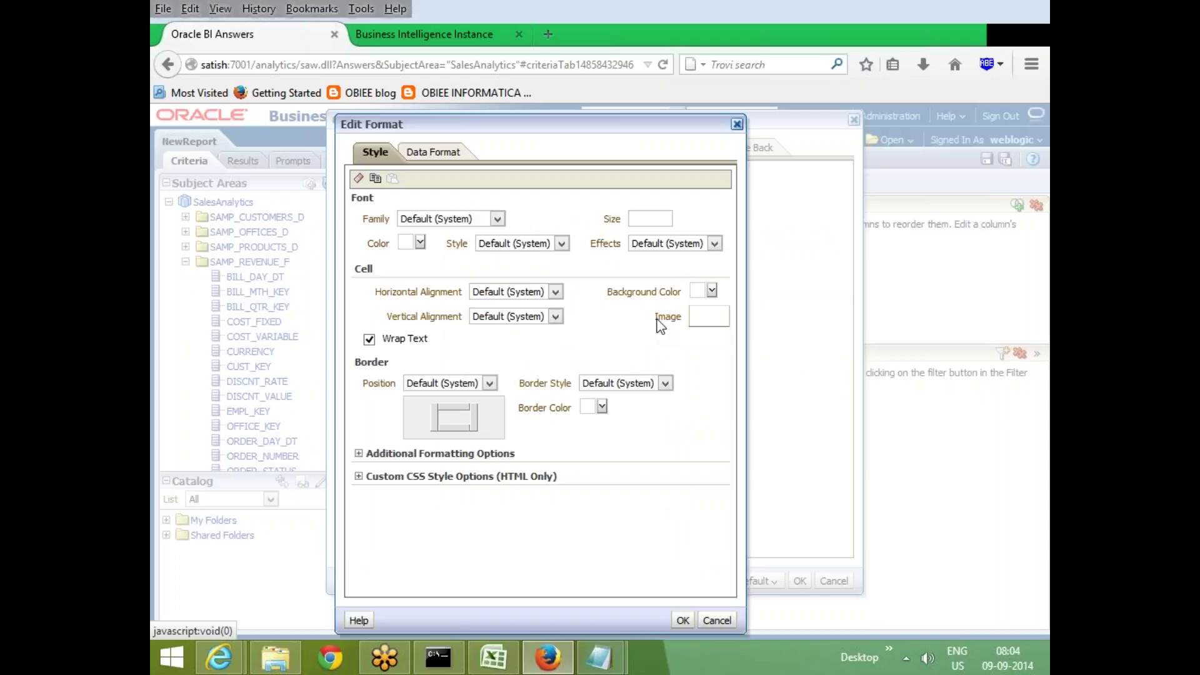
Give the condition a blue cell background and apply the TotalRev column settings
click(712, 291)
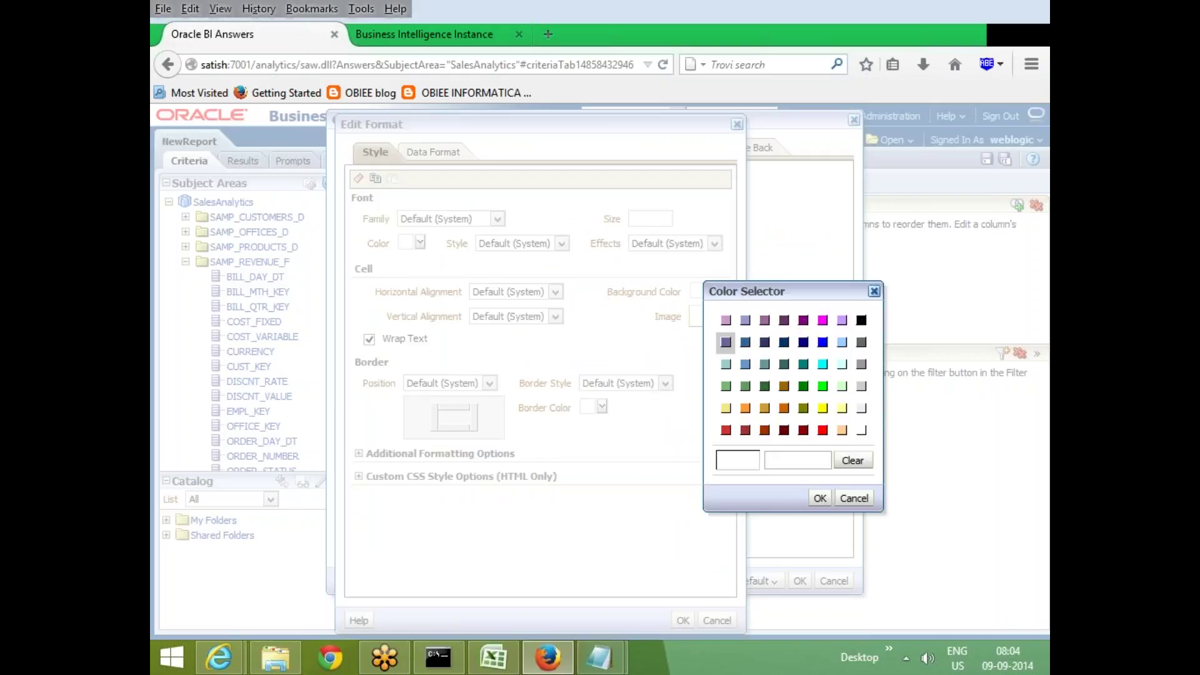
click(823, 342)
click(821, 498)
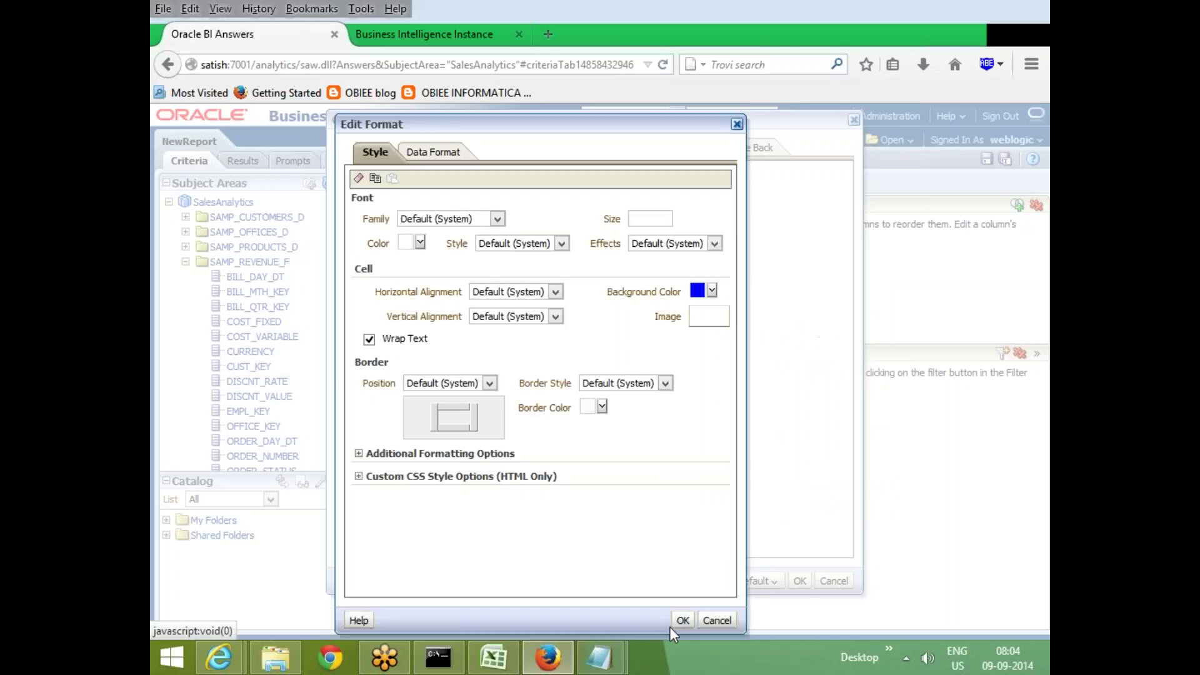
click(679, 622)
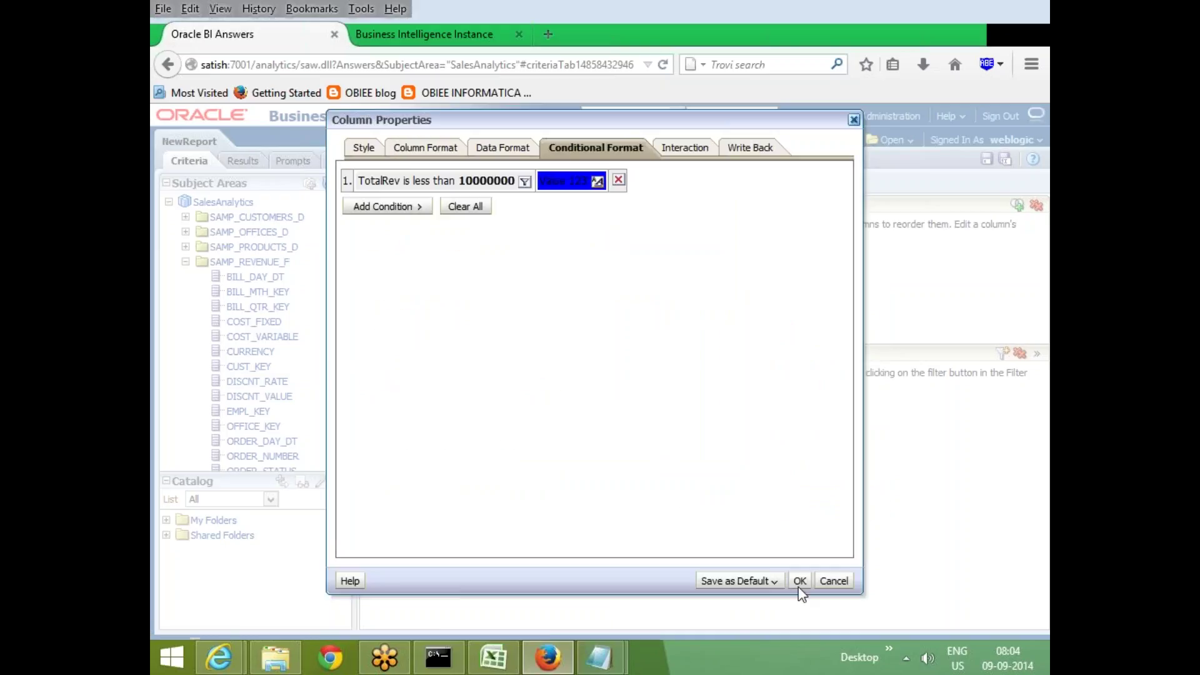
click(800, 581)
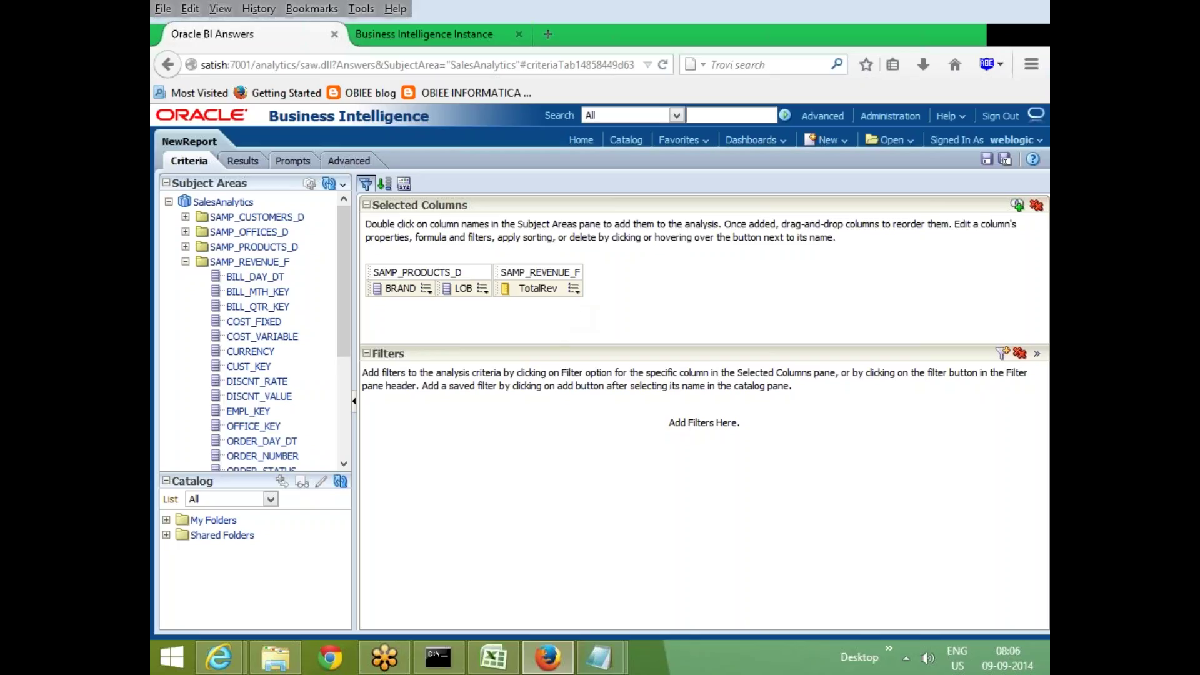
Open TotalRev's Column Properties, review its less-than-10000000 condition unchanged, and show Interaction settings
mouse_move(574, 288)
click(591, 322)
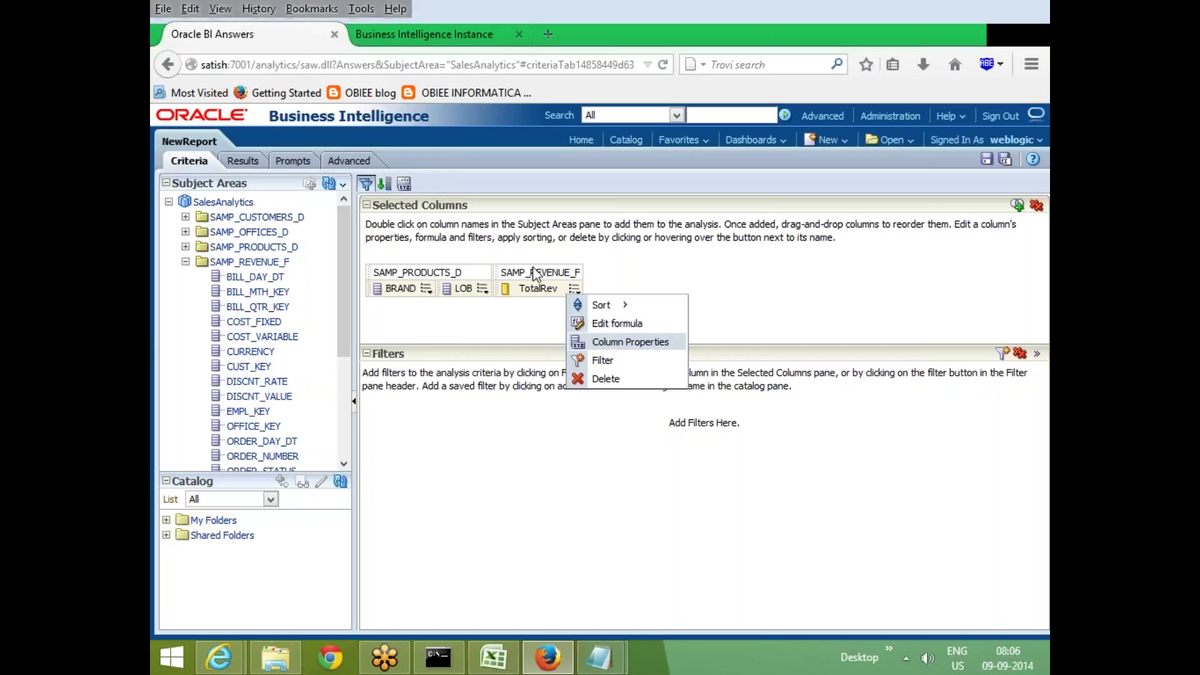
click(580, 150)
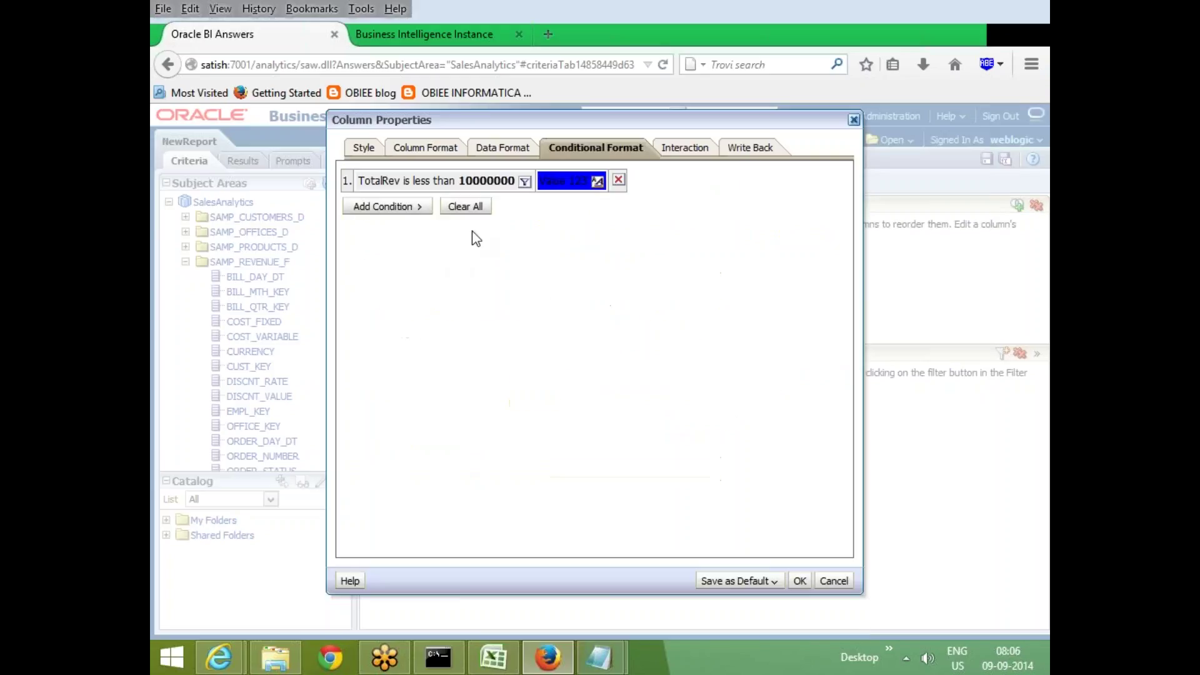
click(524, 181)
click(554, 330)
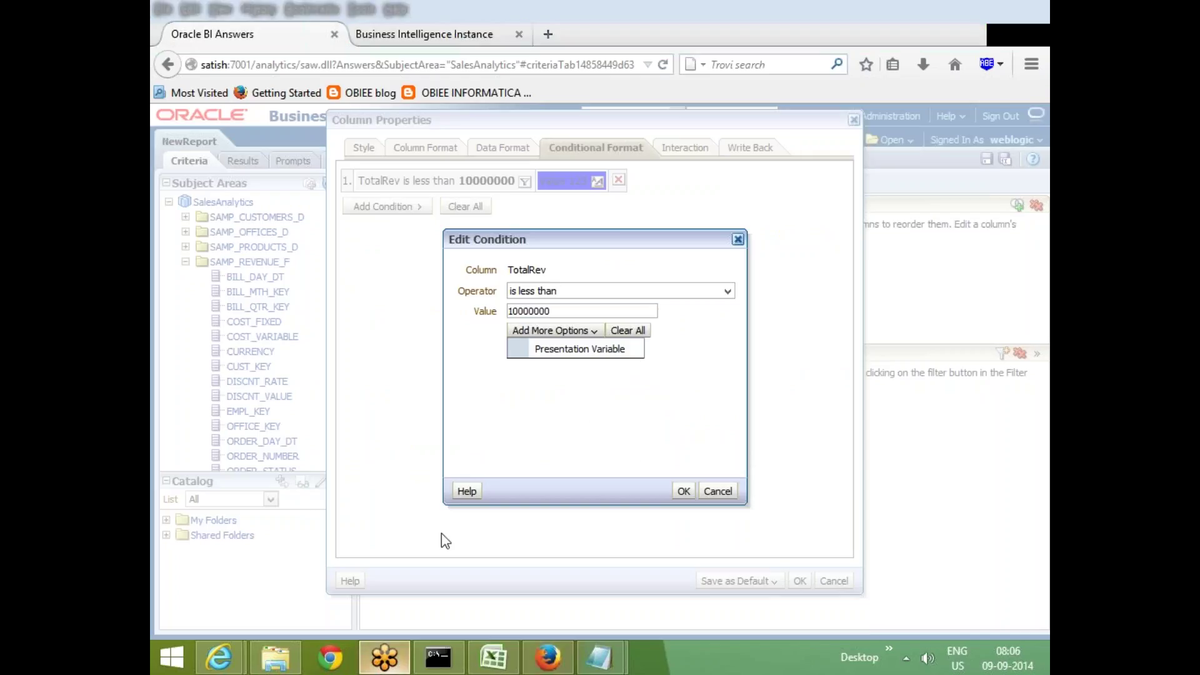
click(716, 489)
click(716, 490)
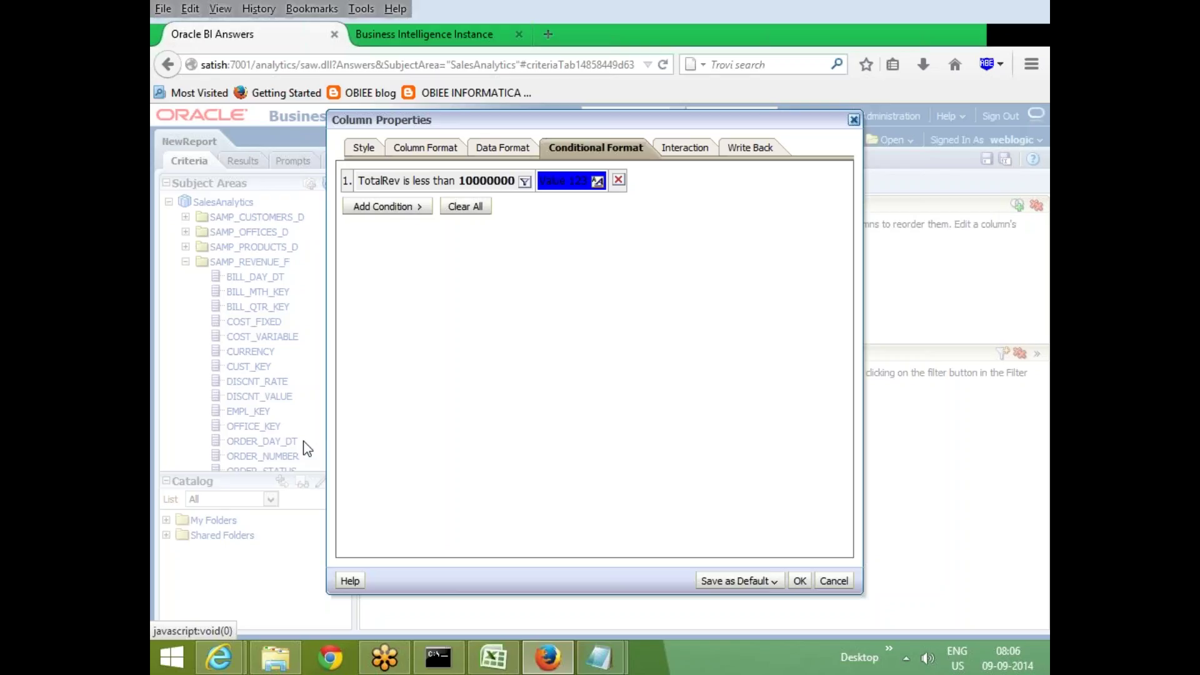
click(686, 149)
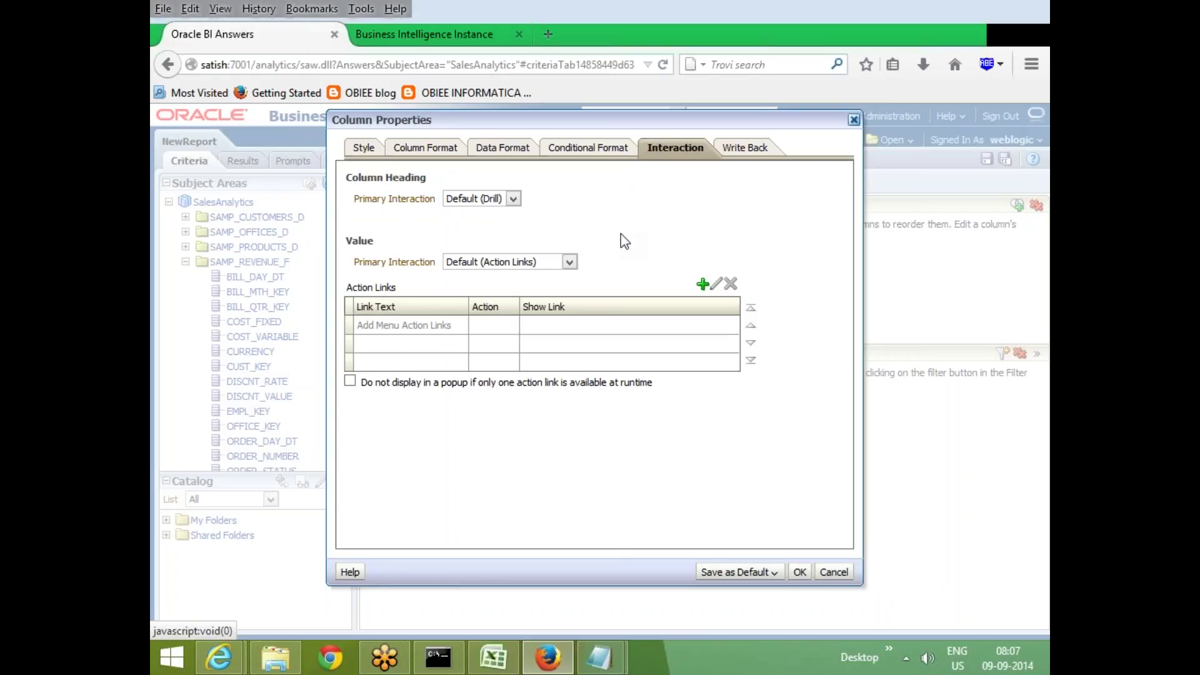
Try Action Links, then Send Master-Detail Events as TotalRev's value interaction, then cancel
click(570, 262)
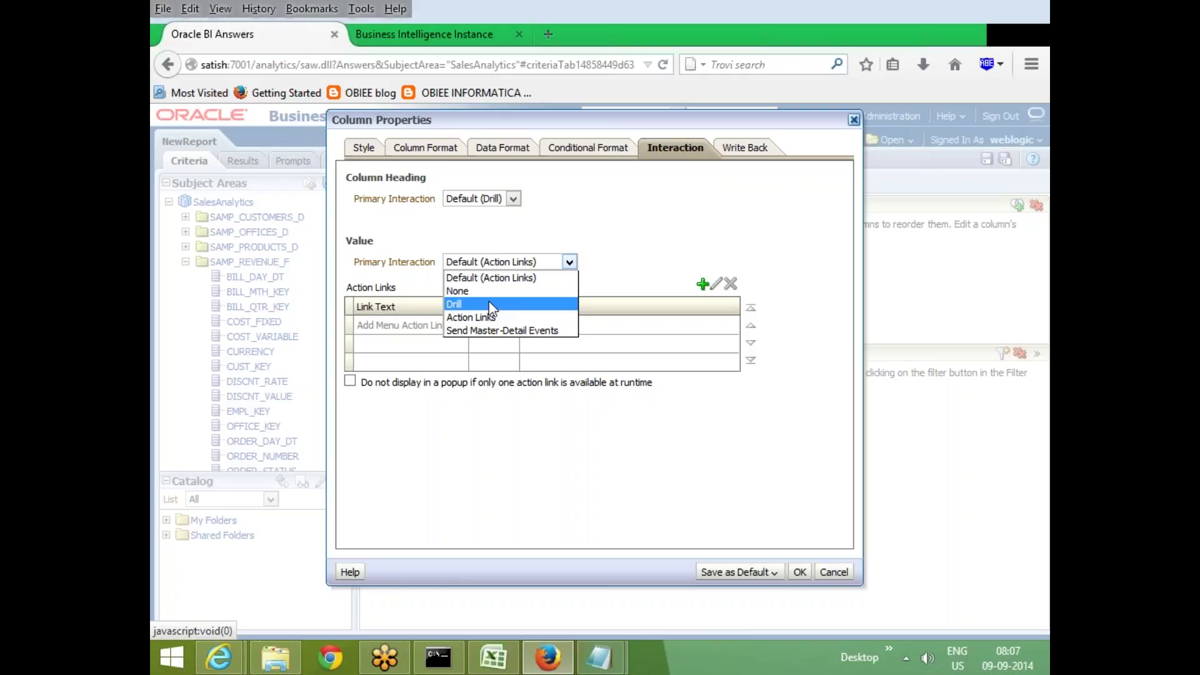
click(498, 317)
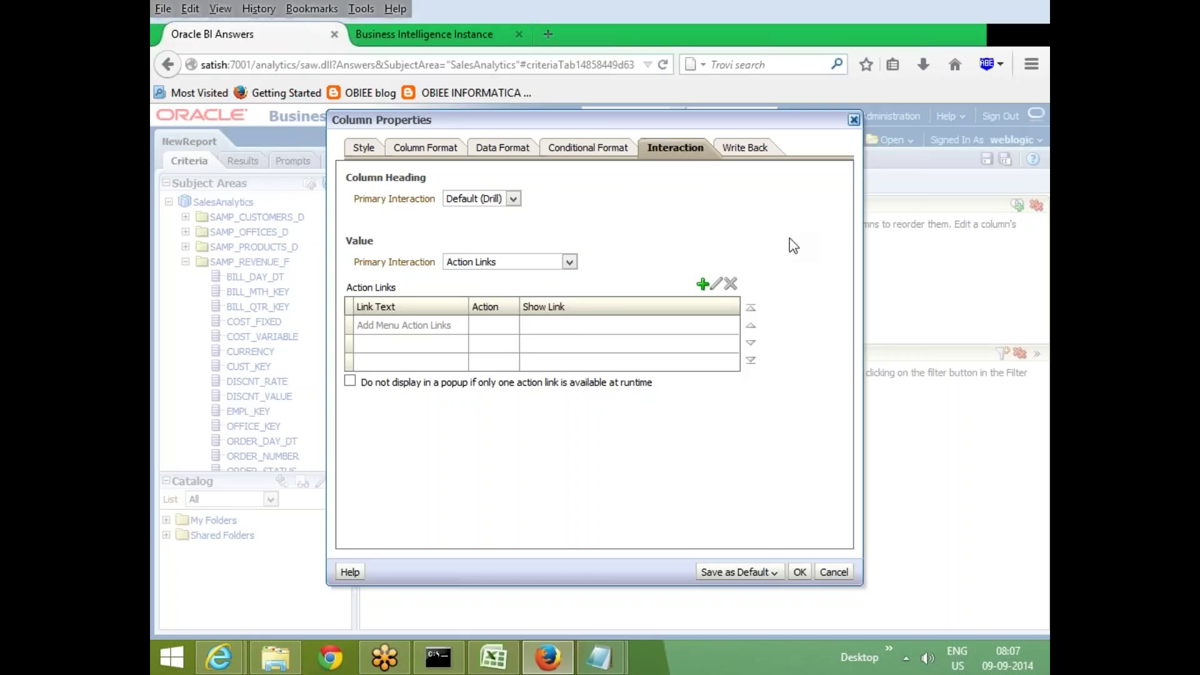
click(569, 262)
click(506, 338)
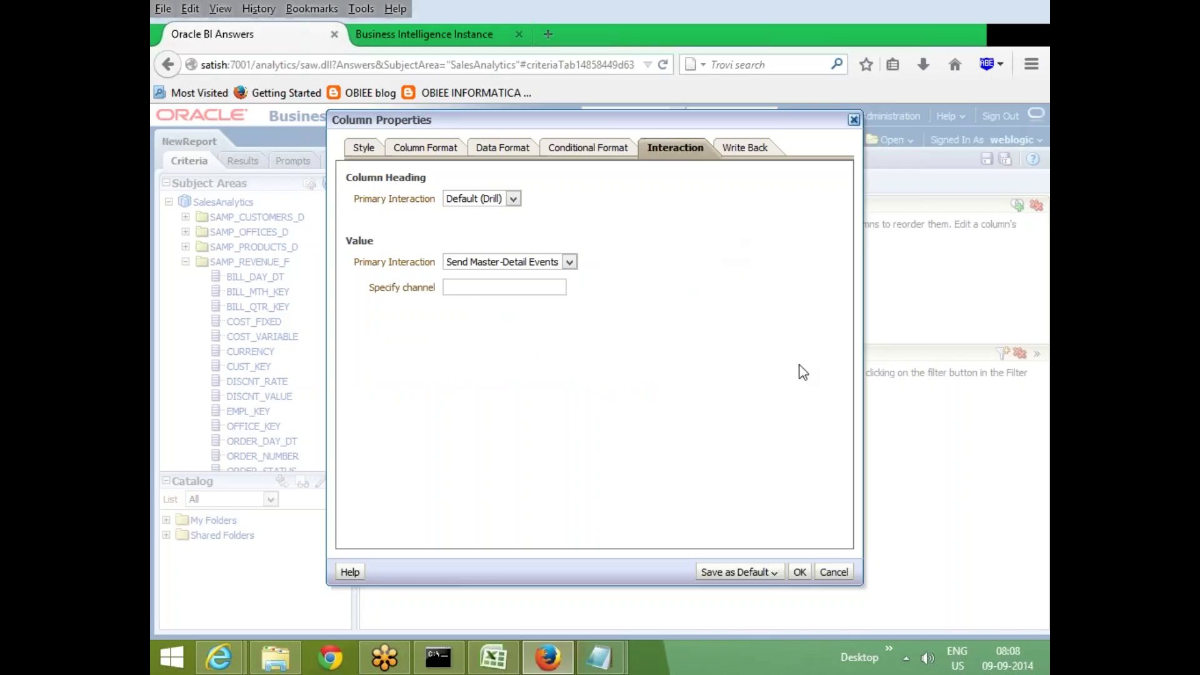
click(834, 573)
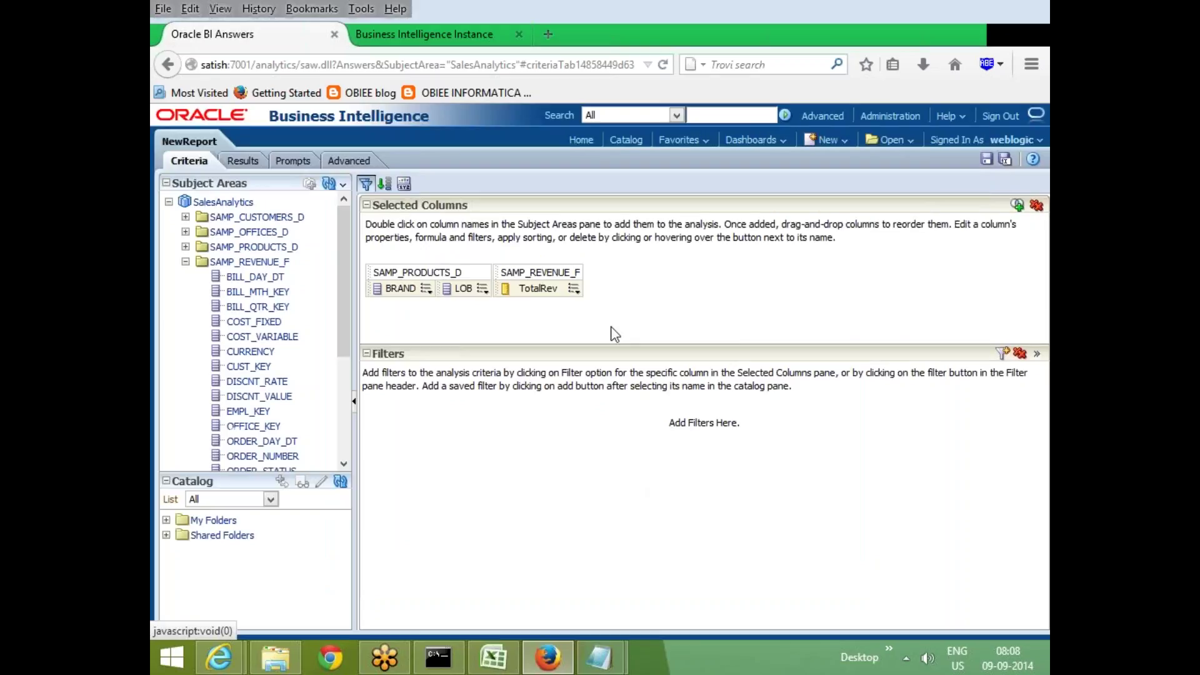
click(426, 288)
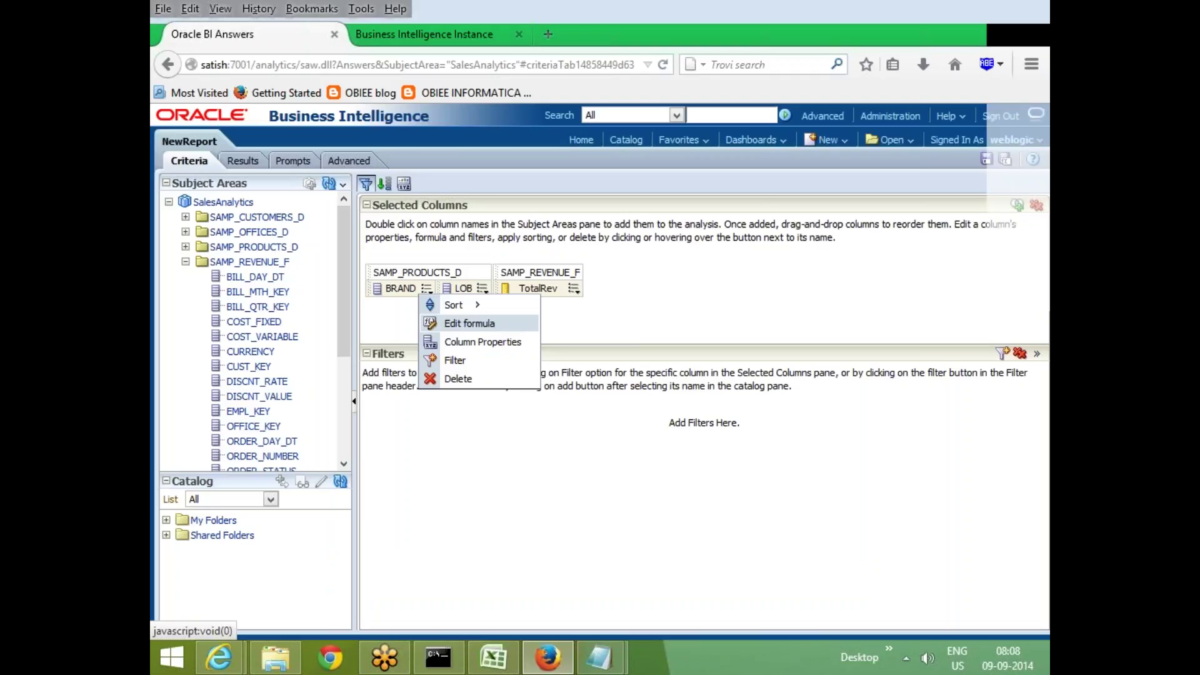
click(492, 324)
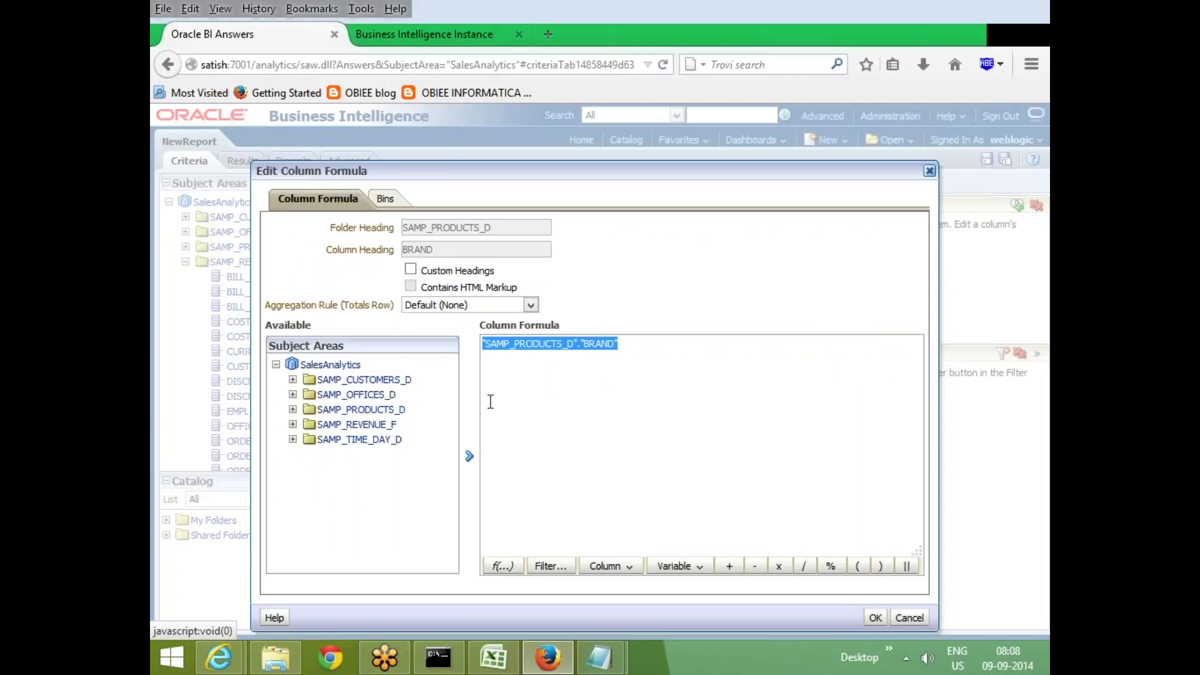
drag(524, 169, 553, 132)
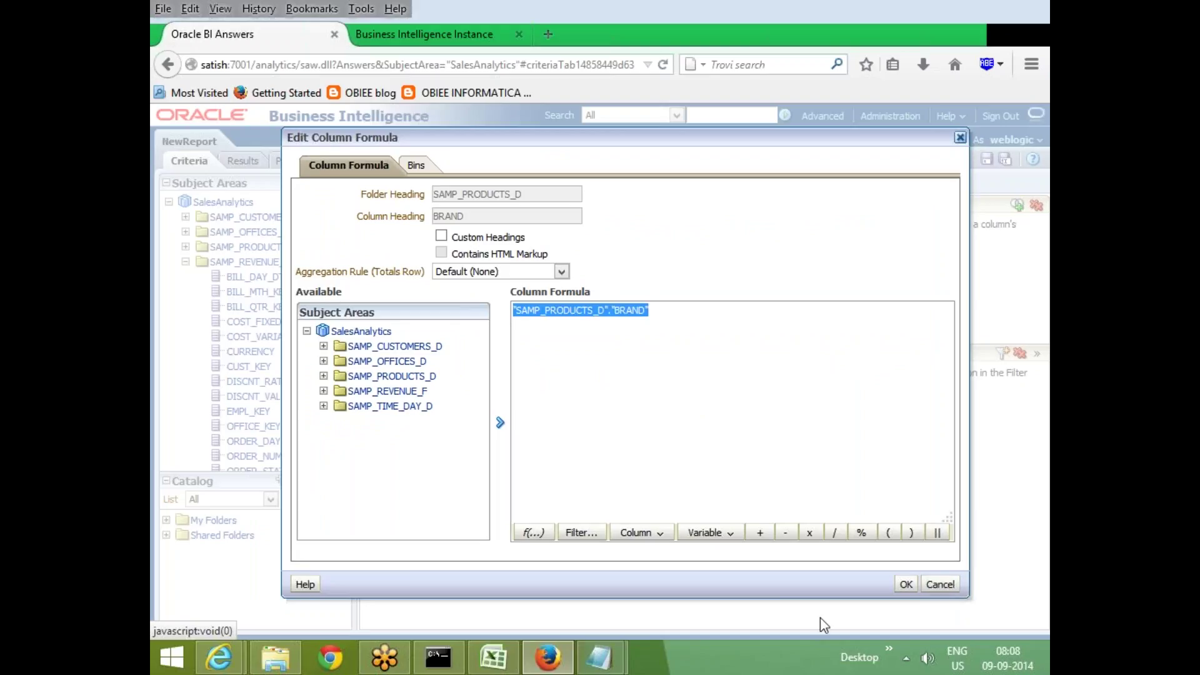
click(940, 584)
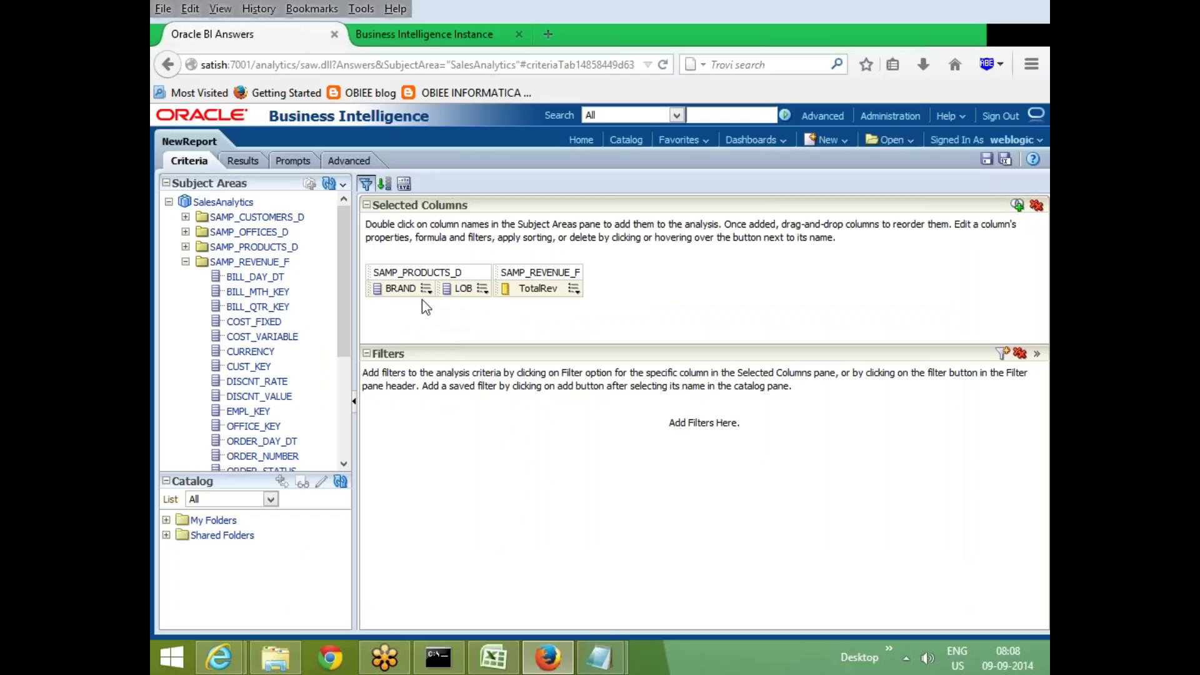
click(573, 288)
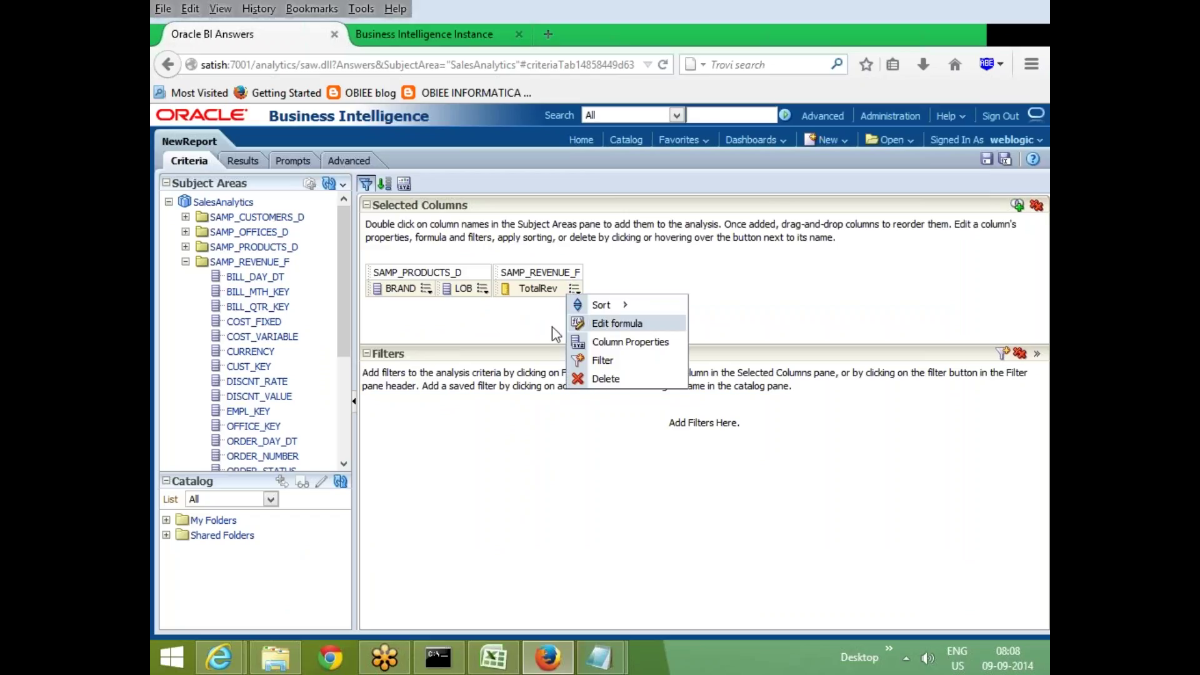
click(246, 161)
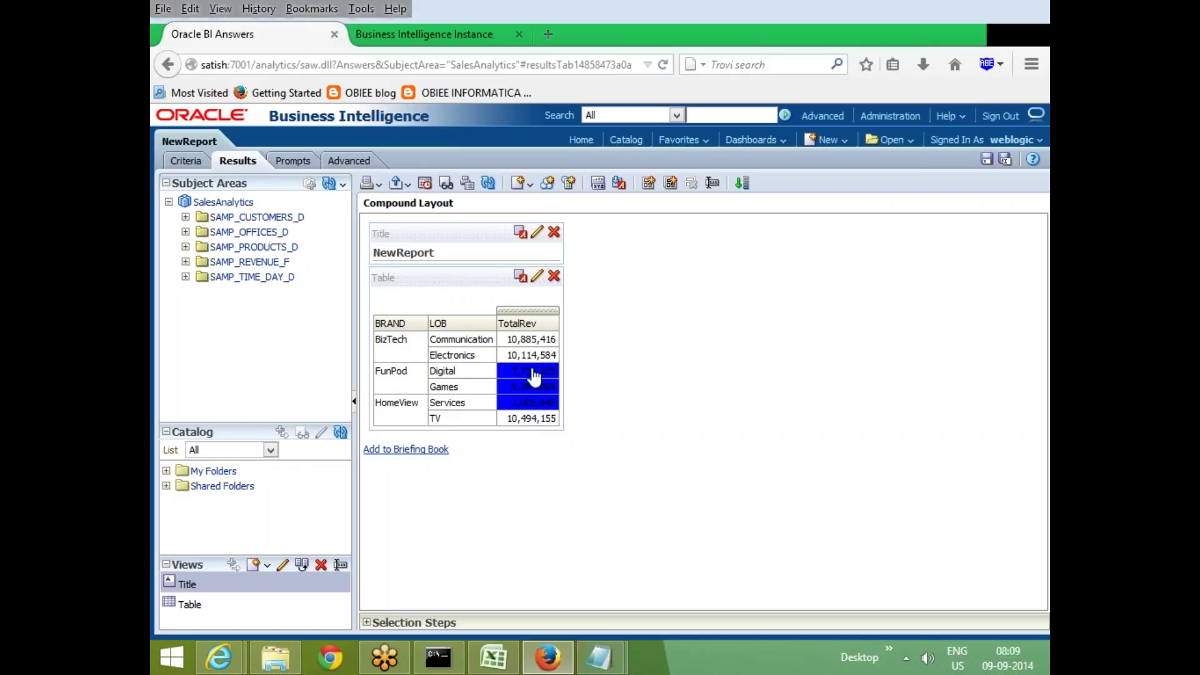
click(202, 160)
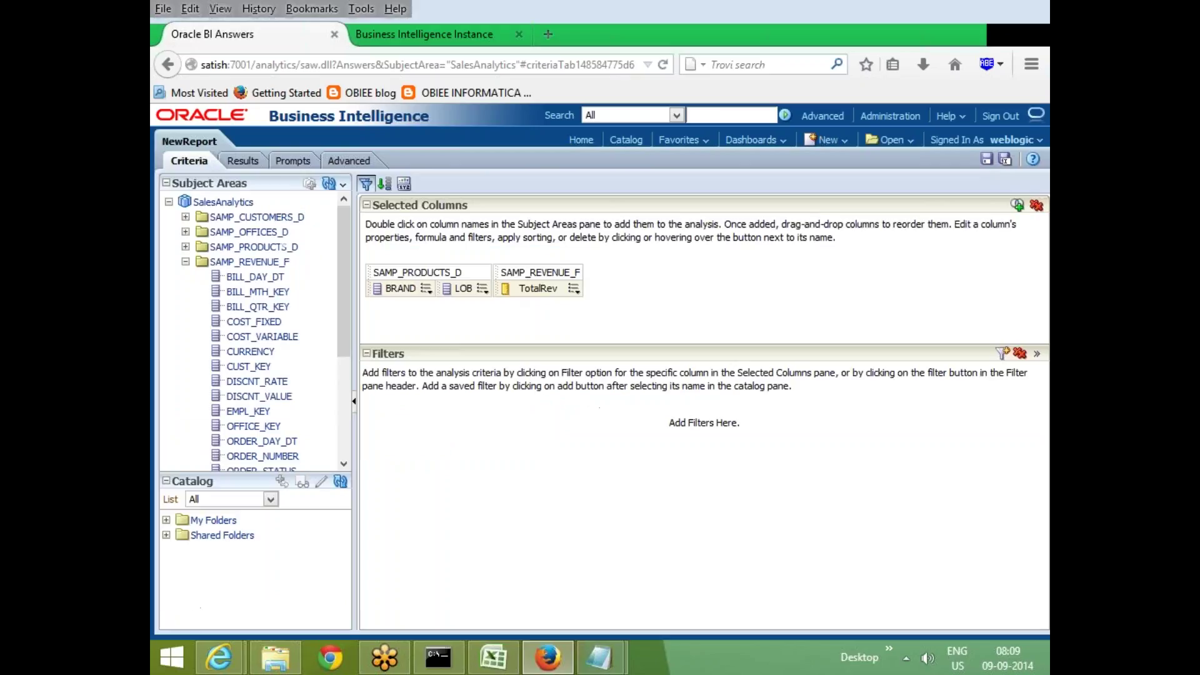
mouse_move(574, 289)
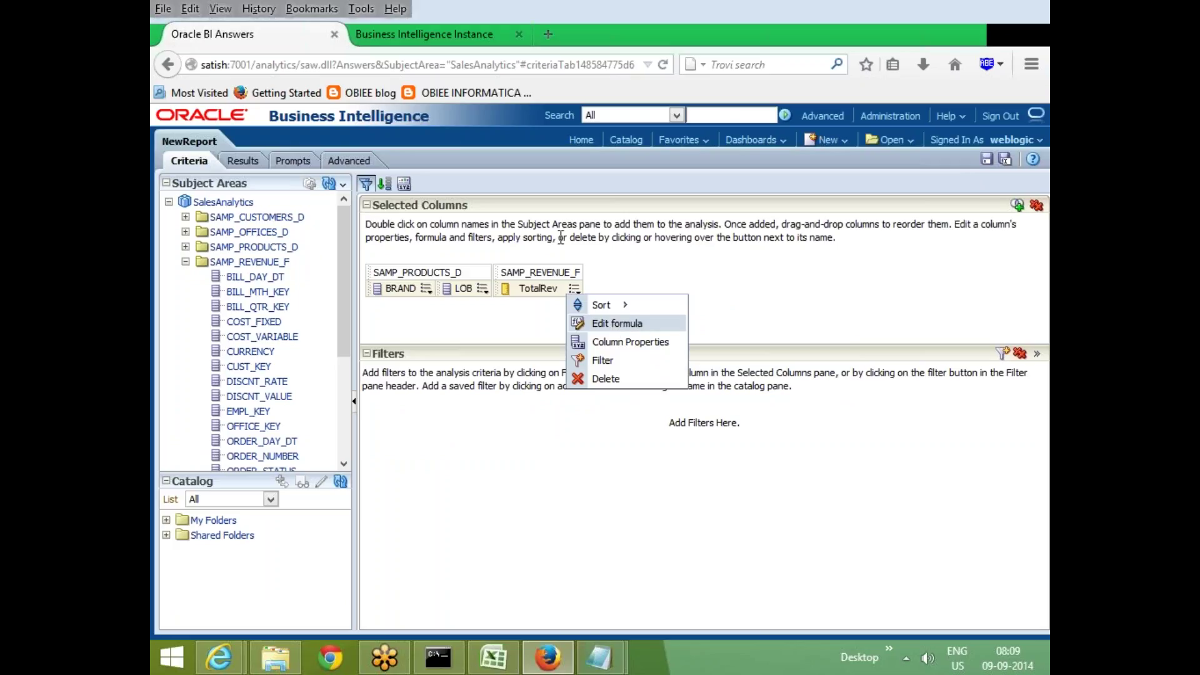
Open TotalRev's formula bins and start a new bin, abandoning its condition
click(634, 325)
click(393, 180)
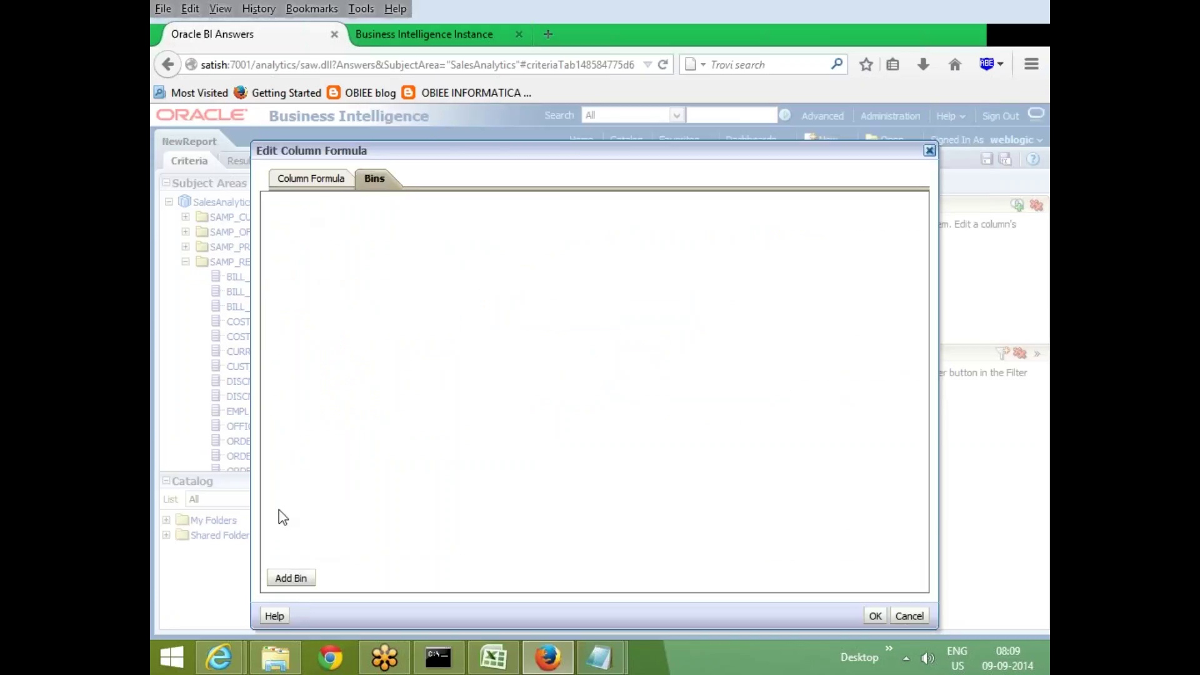
click(302, 577)
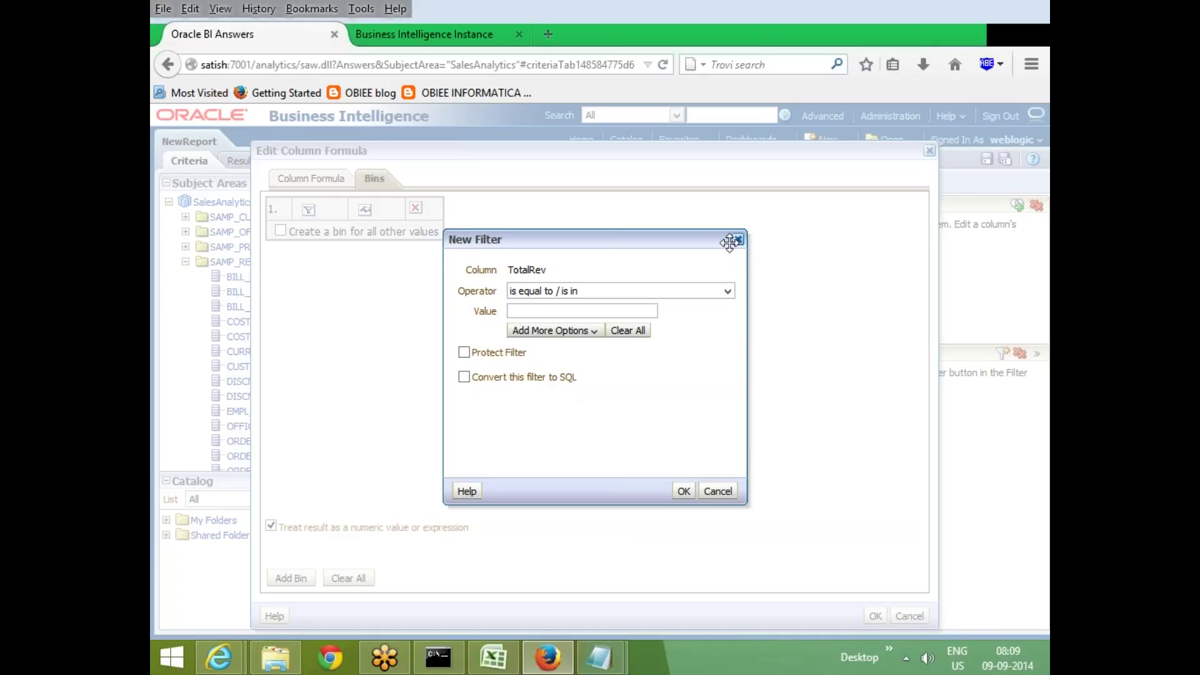
key(Escape)
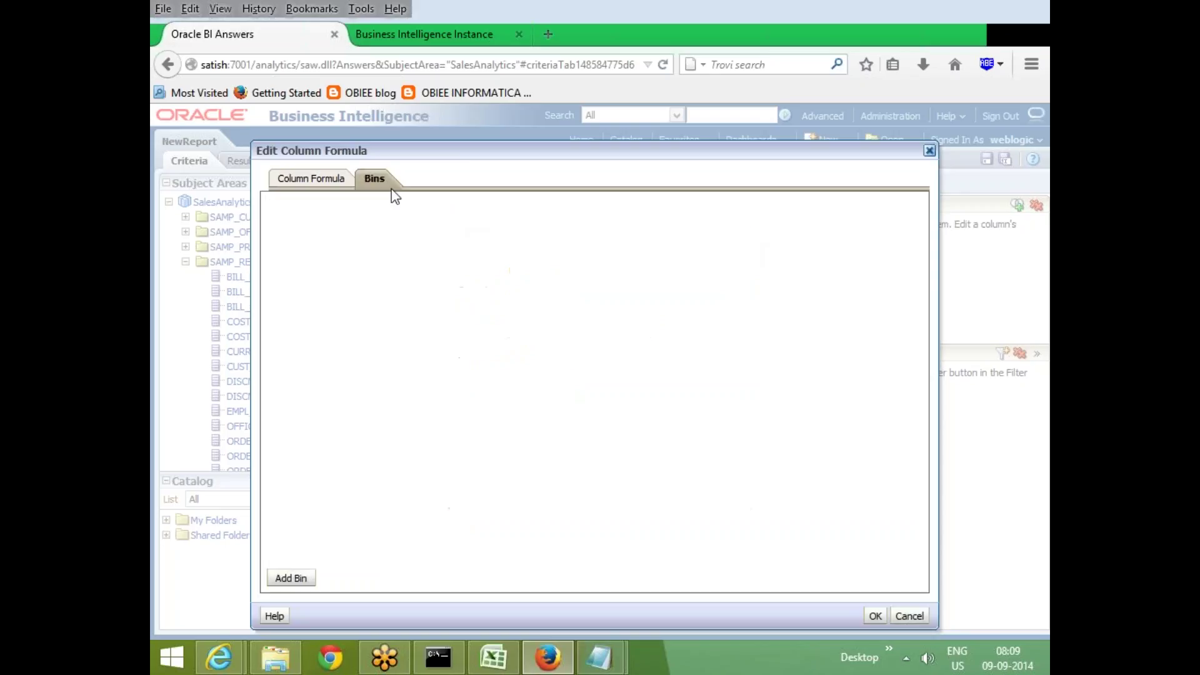
Add a TotalRev bin with an 'is between' 1 and 5000000 condition
click(291, 578)
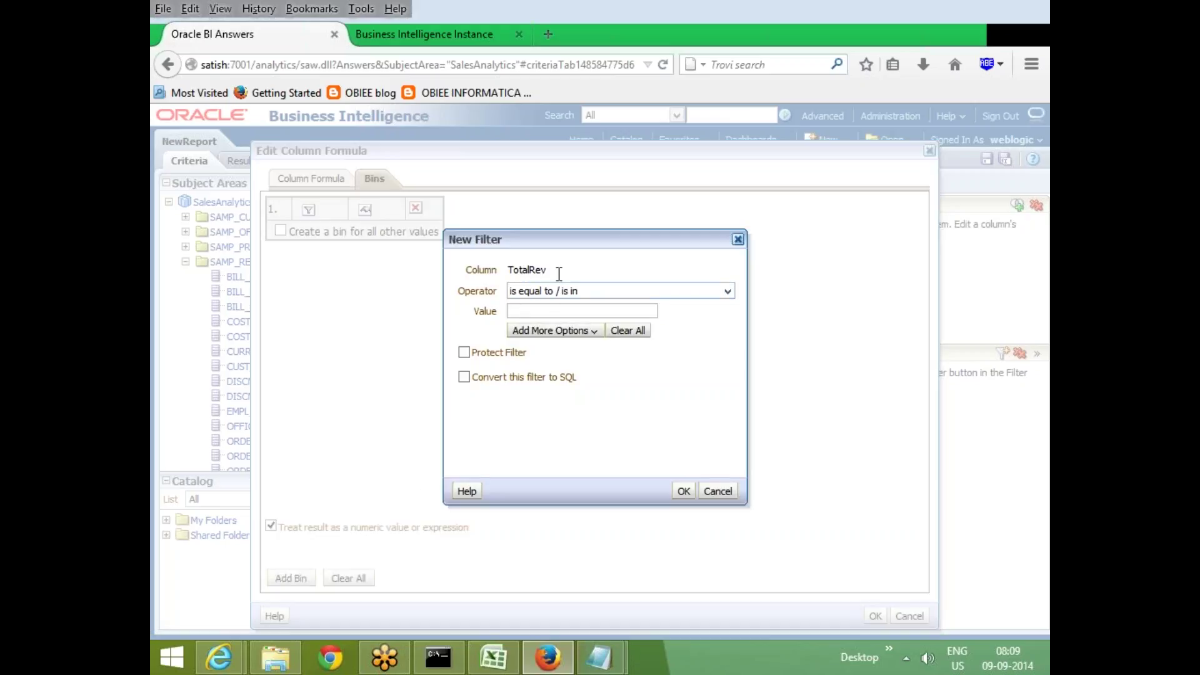
click(727, 292)
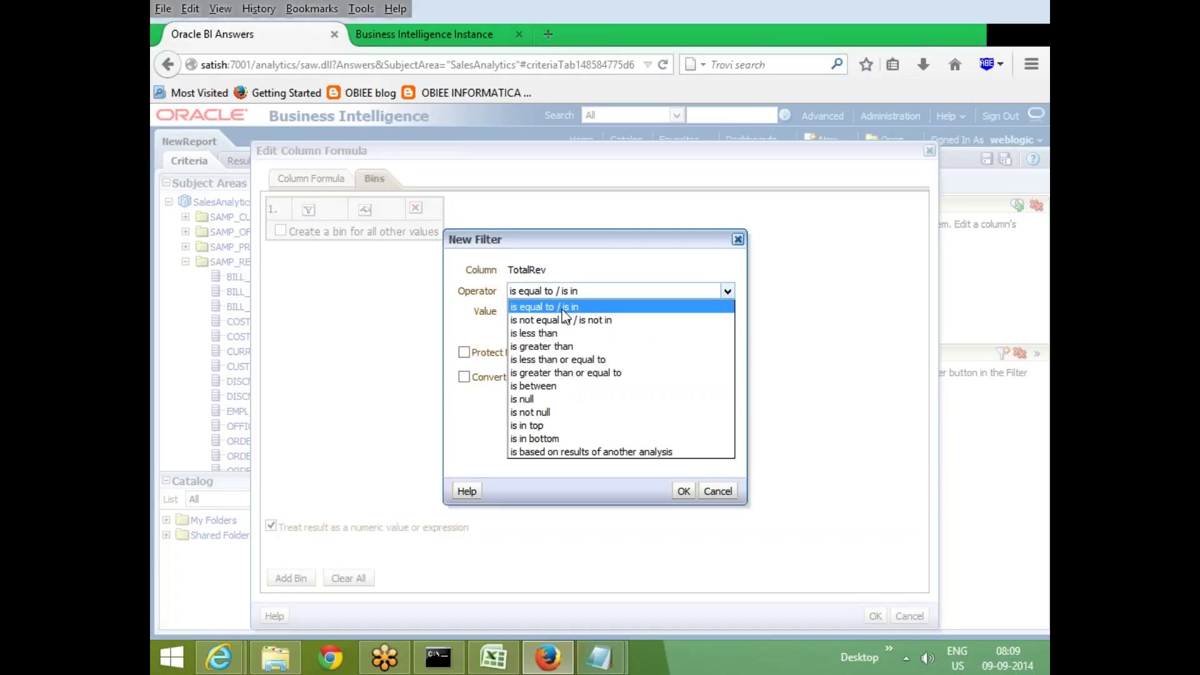
click(549, 386)
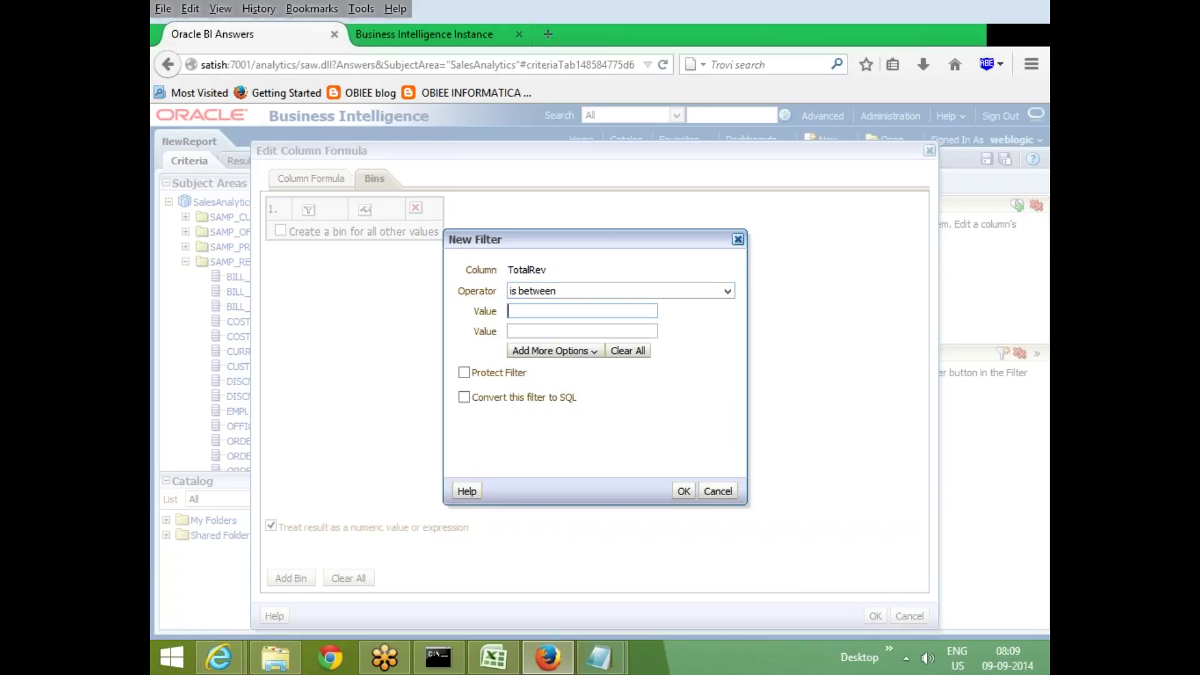
text(1)
key(Tab)
text(5000000)
drag(570, 330, 458, 329)
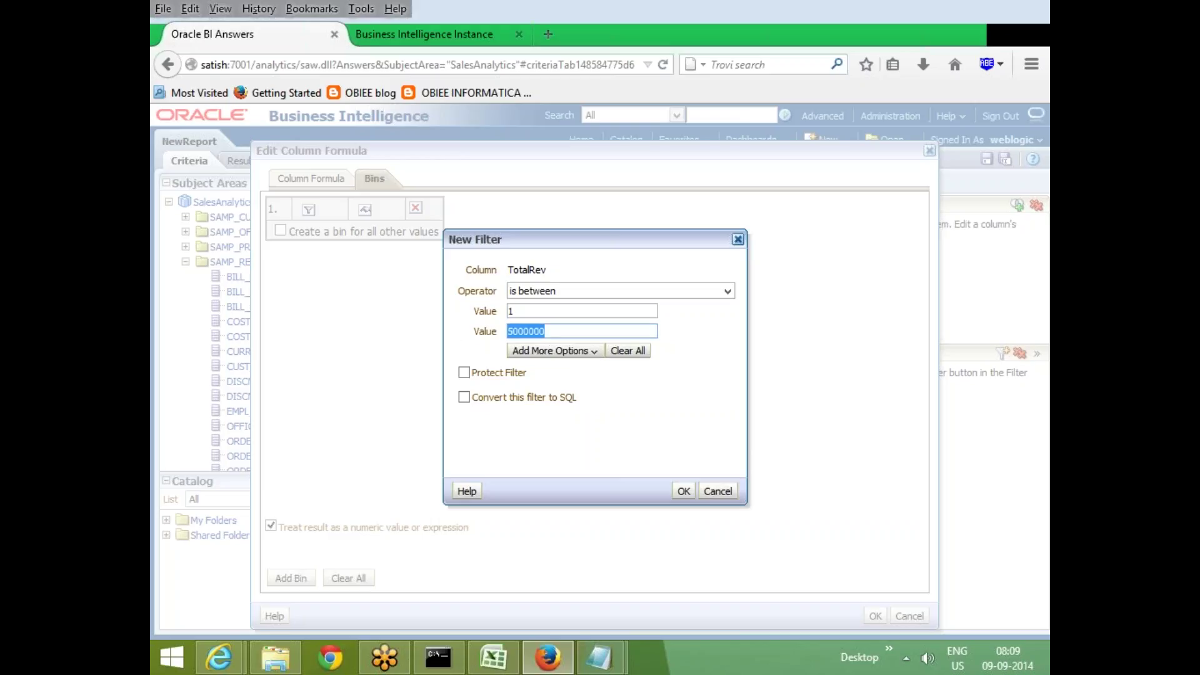
click(571, 393)
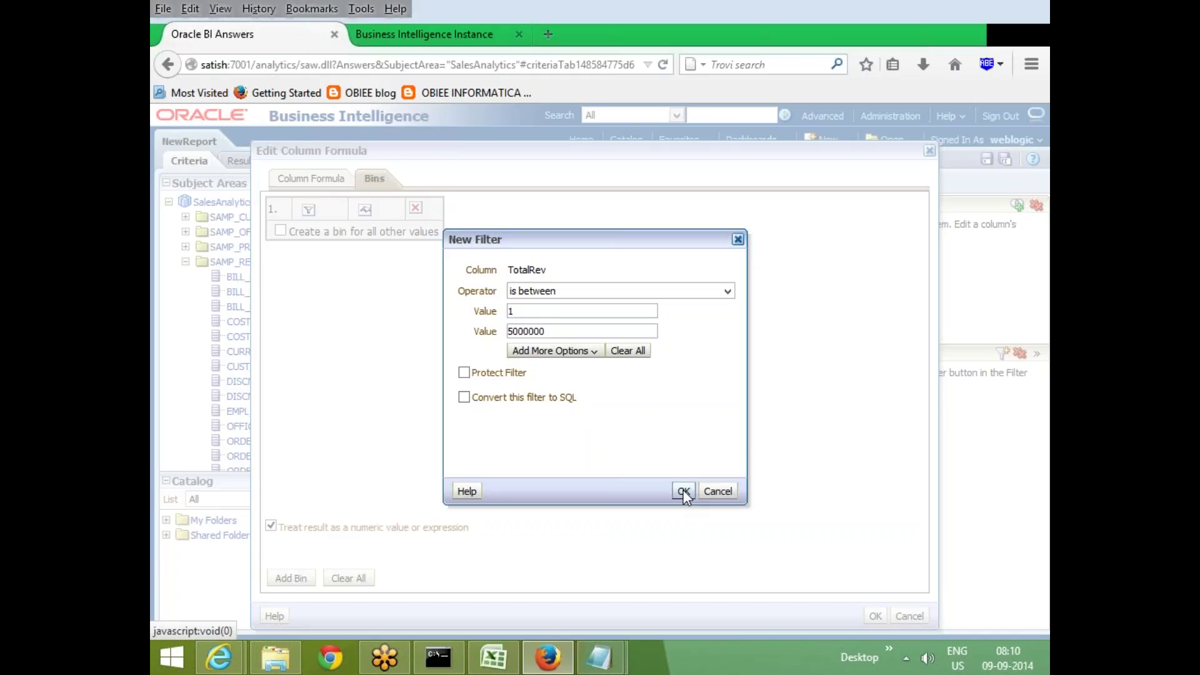
click(684, 493)
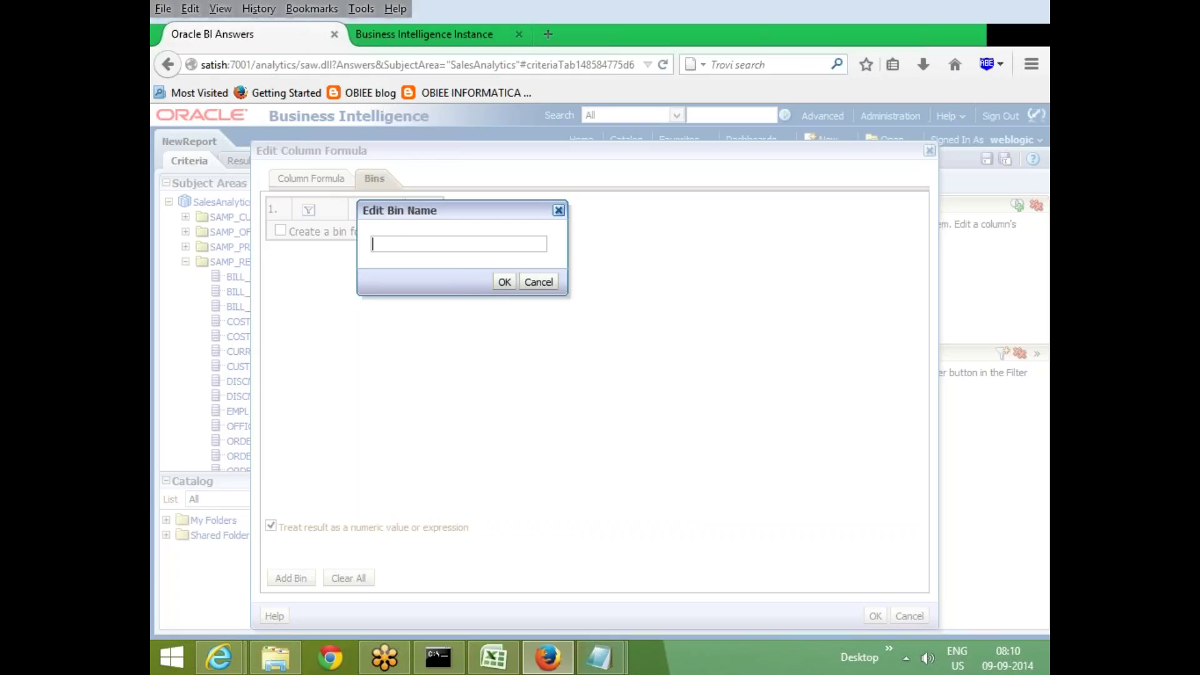
click(505, 282)
click(311, 178)
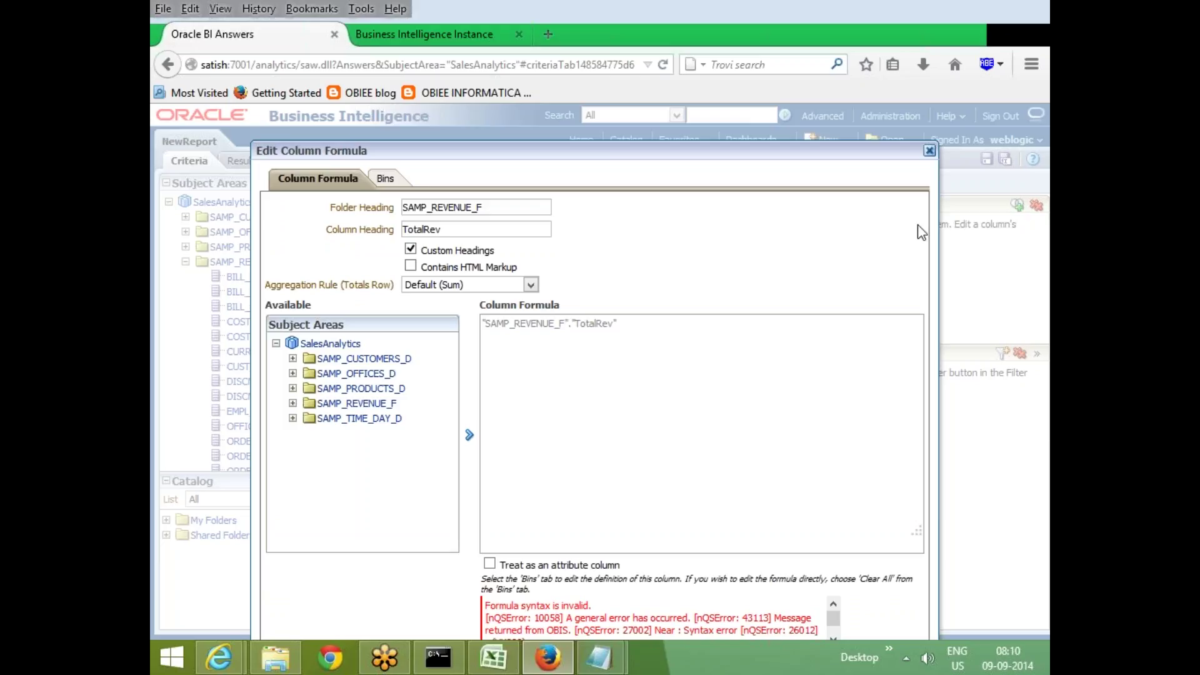
Read the syntax error and cancel the formula editor, leaving TotalRev unchanged
drag(807, 147, 874, 107)
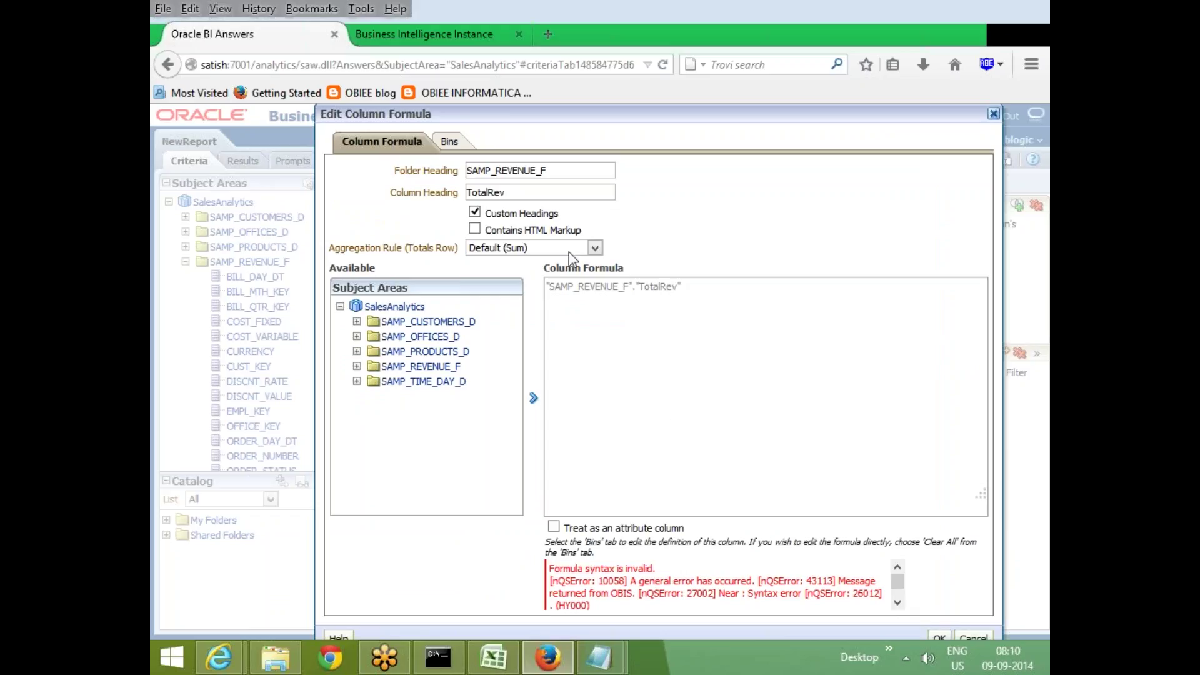
click(970, 634)
click(574, 288)
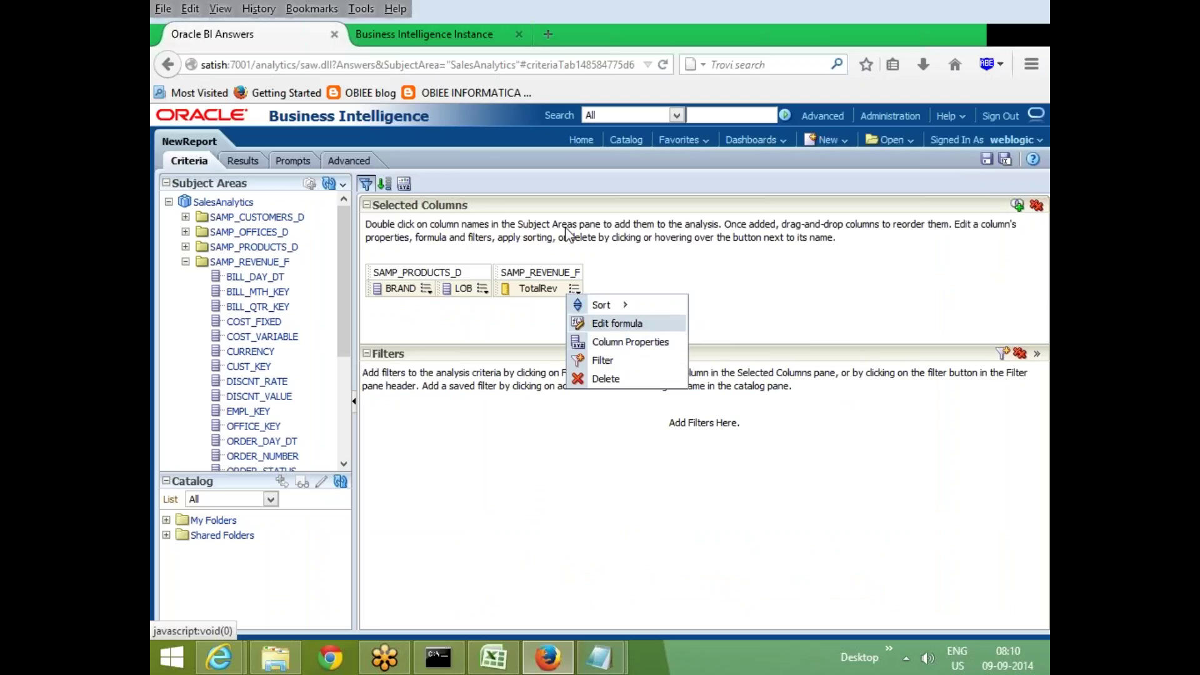
Add a TotalRev bin named Low for values between 1 and 5000000
click(617, 323)
click(375, 179)
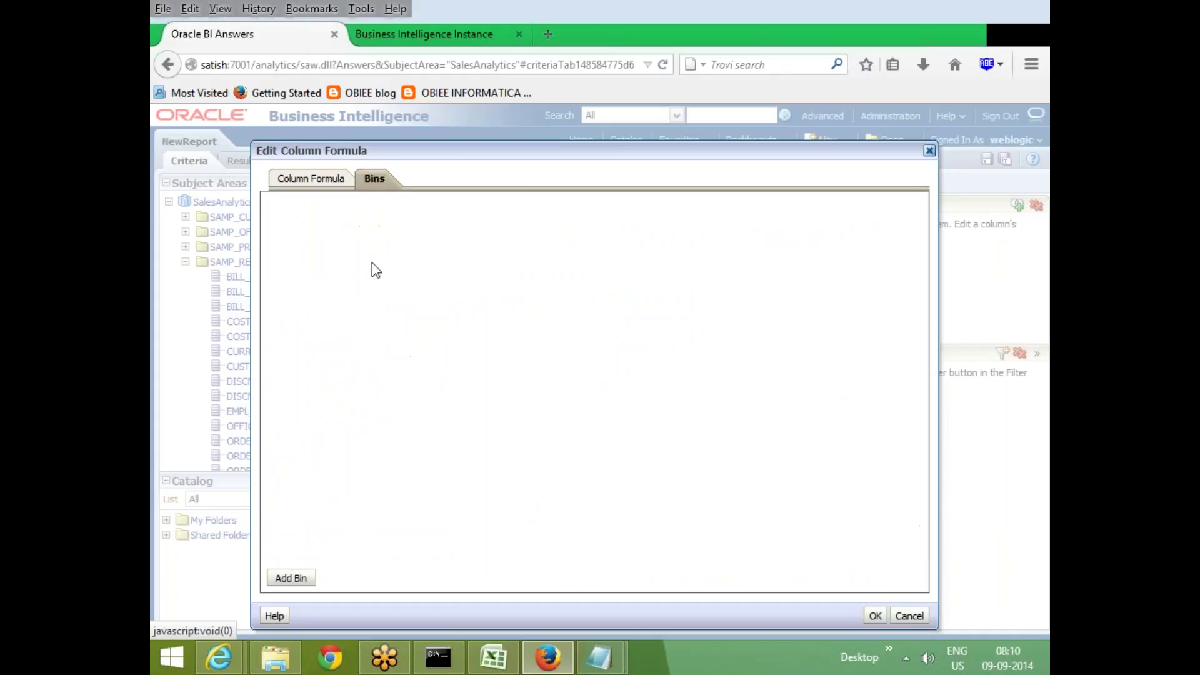
click(291, 578)
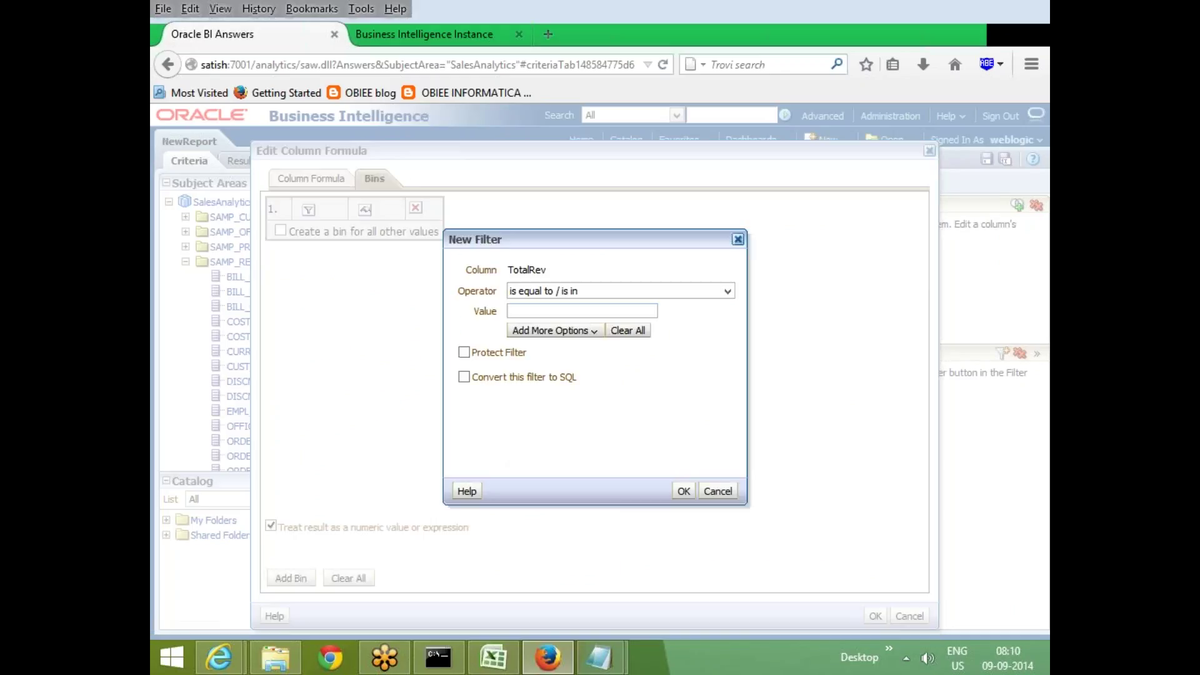
click(595, 293)
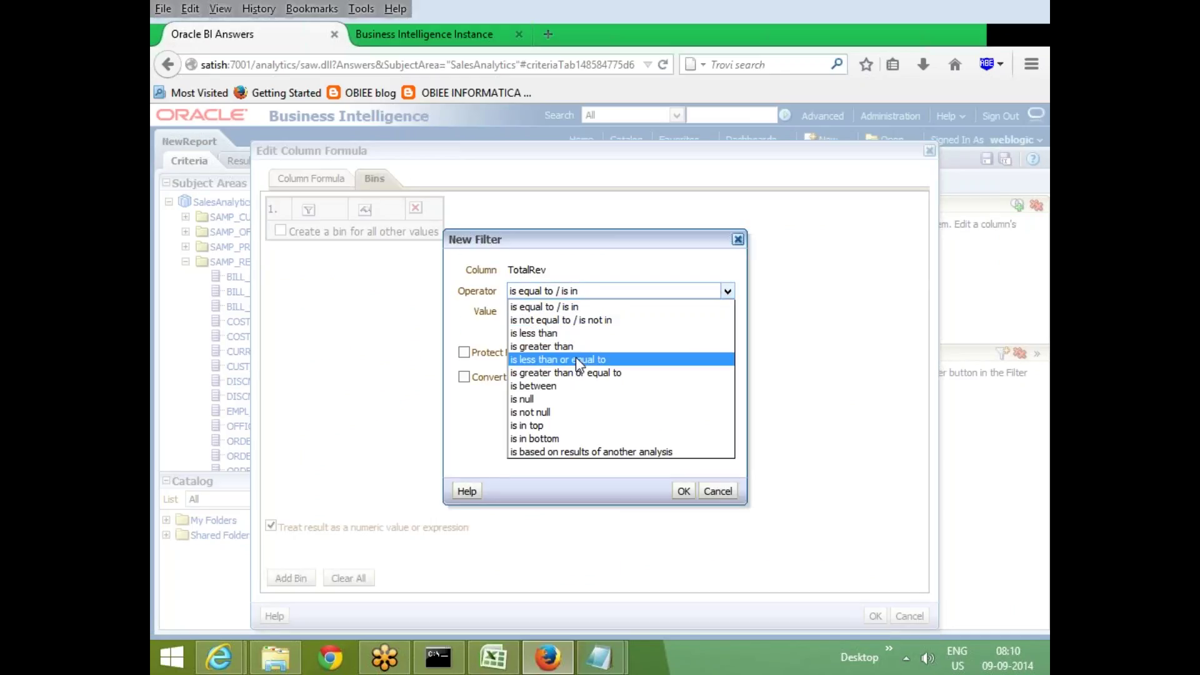
click(568, 385)
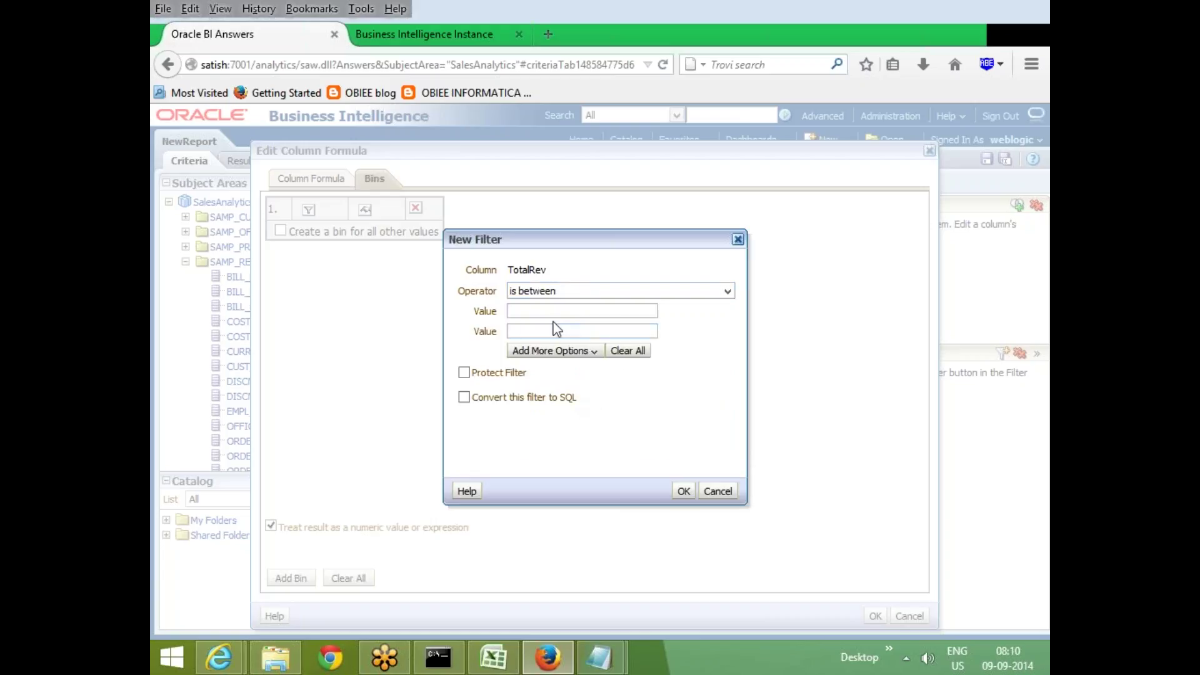
click(558, 312)
text(1)
click(555, 329)
text(5000000)
click(680, 490)
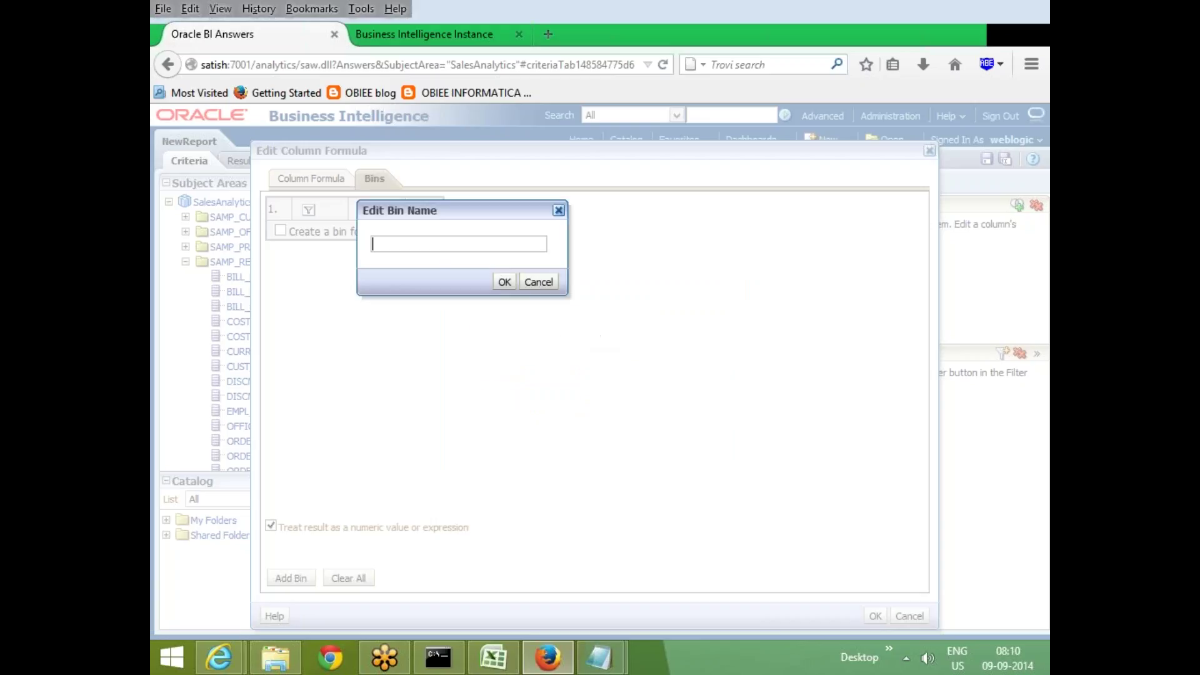
text(Low)
click(504, 282)
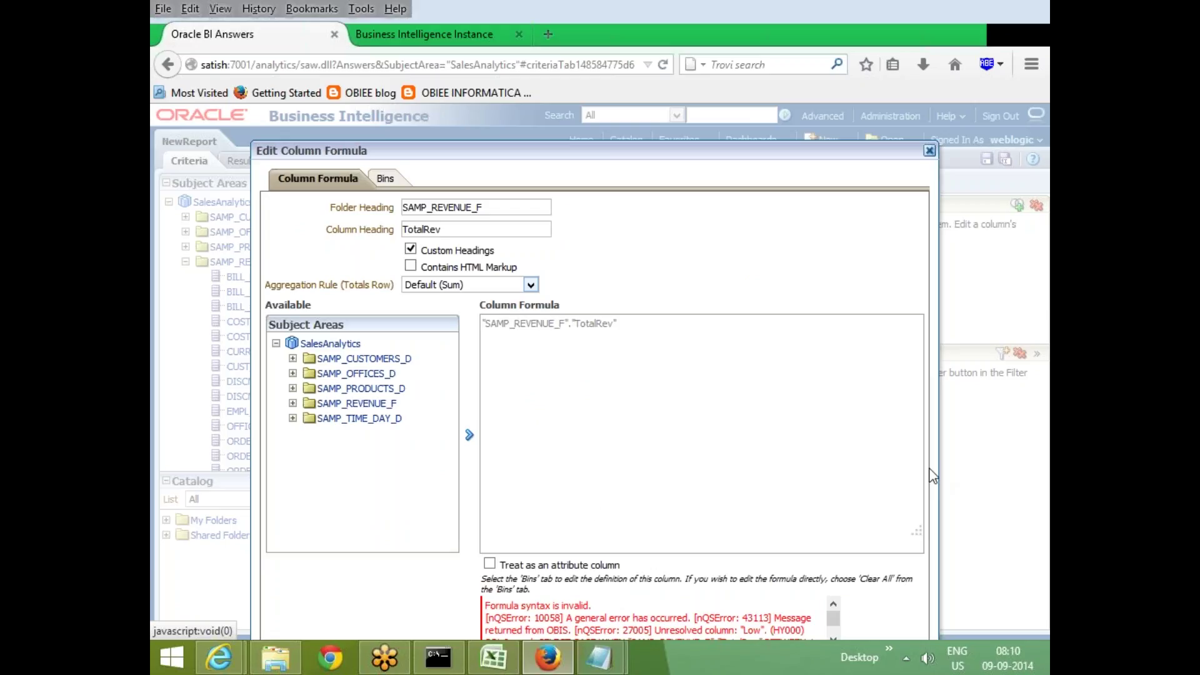
Move the formula editor and scroll to read the full SQL error
drag(569, 150, 590, 105)
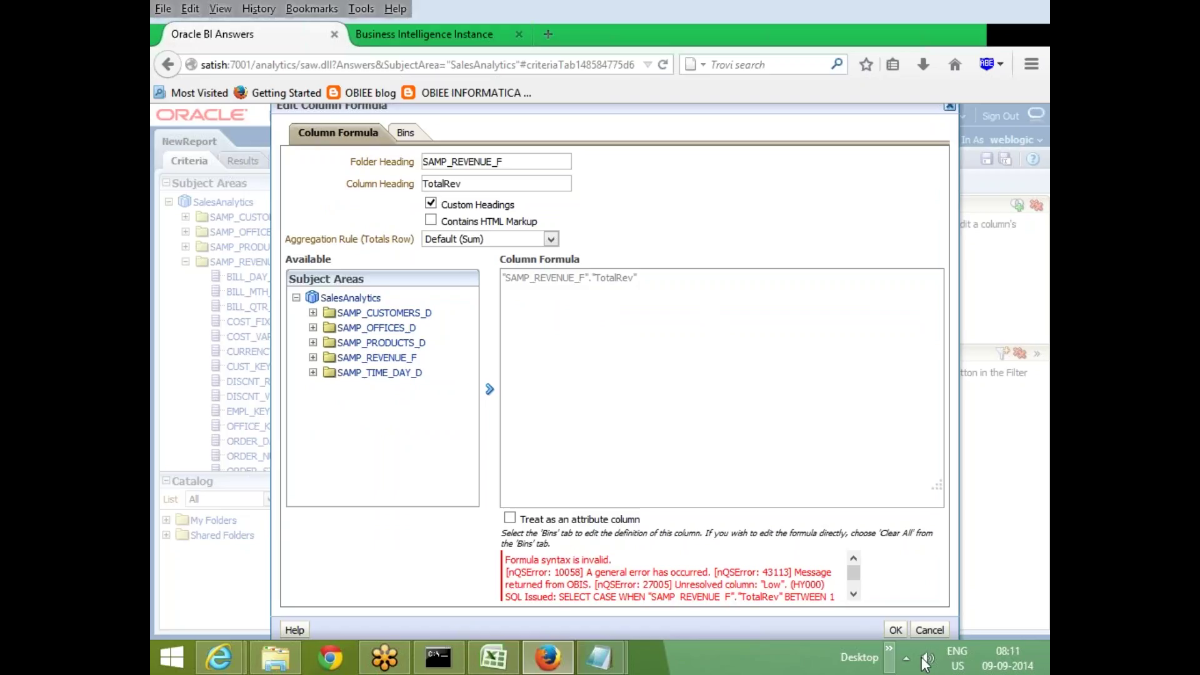
click(854, 594)
click(854, 594)
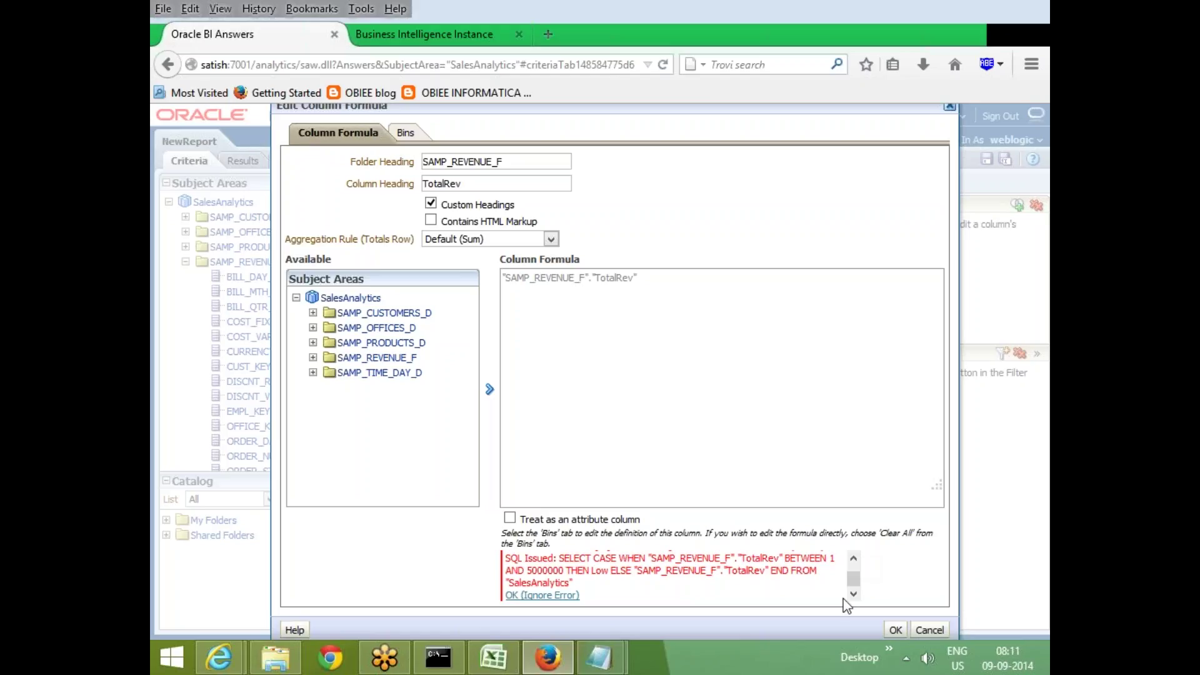
Rename the bin to 'Low' with quotes and apply the binned TotalRev formula
click(405, 135)
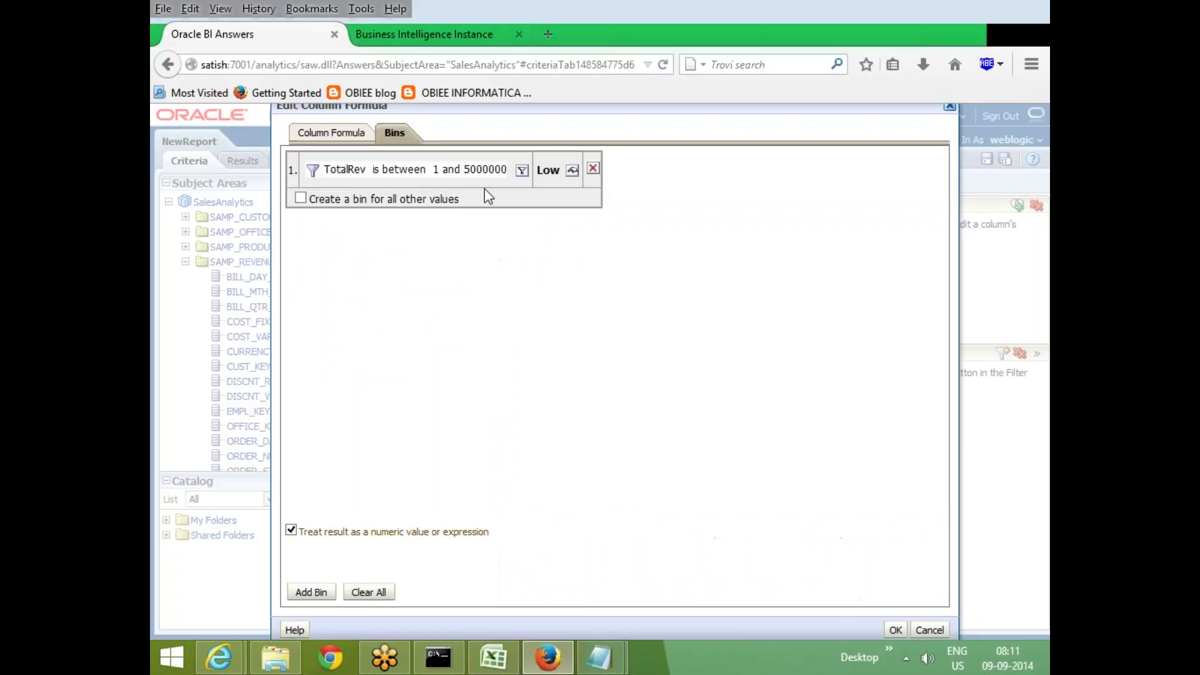
click(572, 171)
text(')
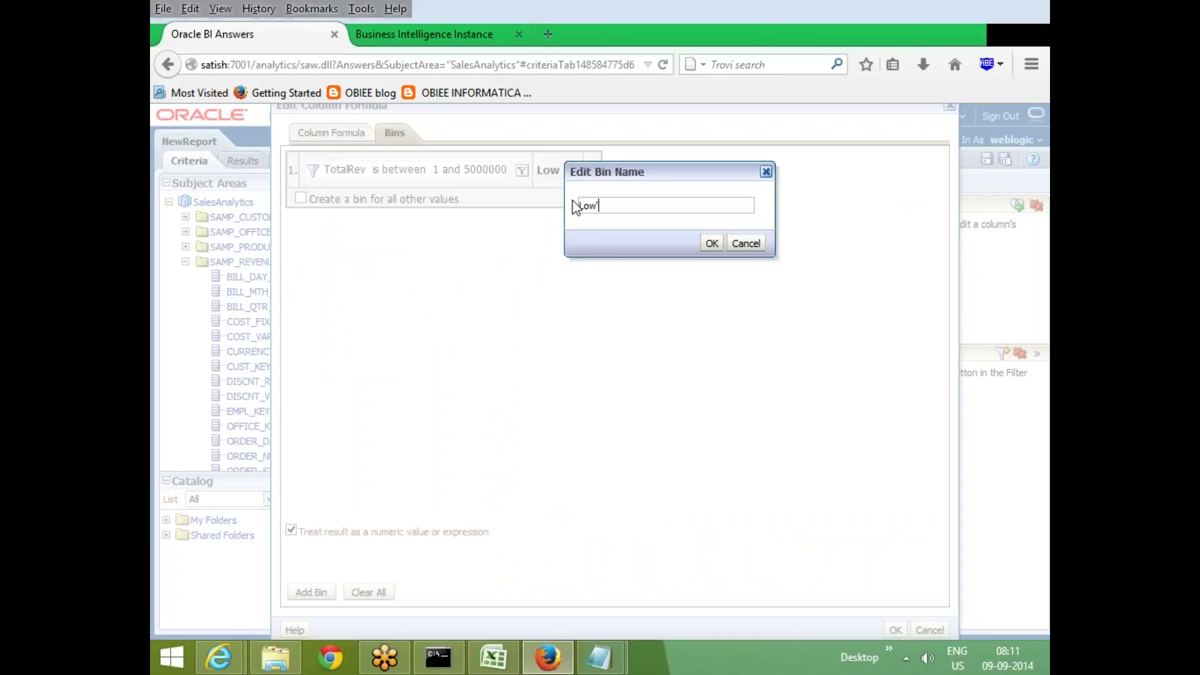
key(Home)
text(')
click(712, 244)
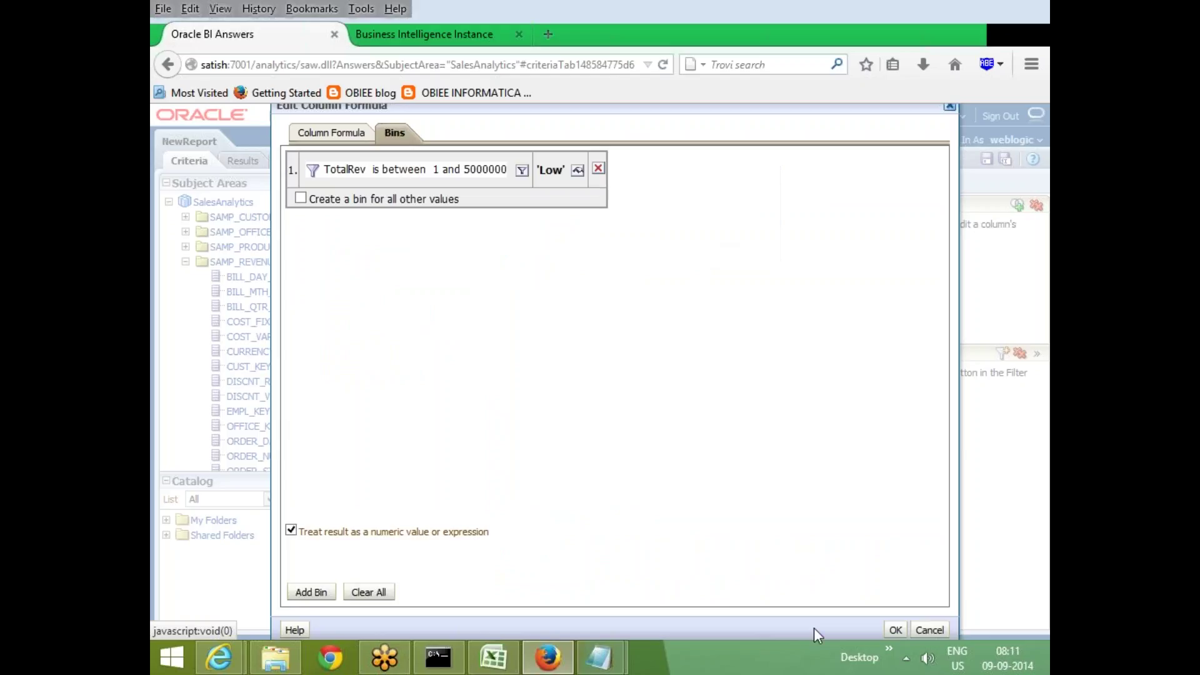
click(897, 629)
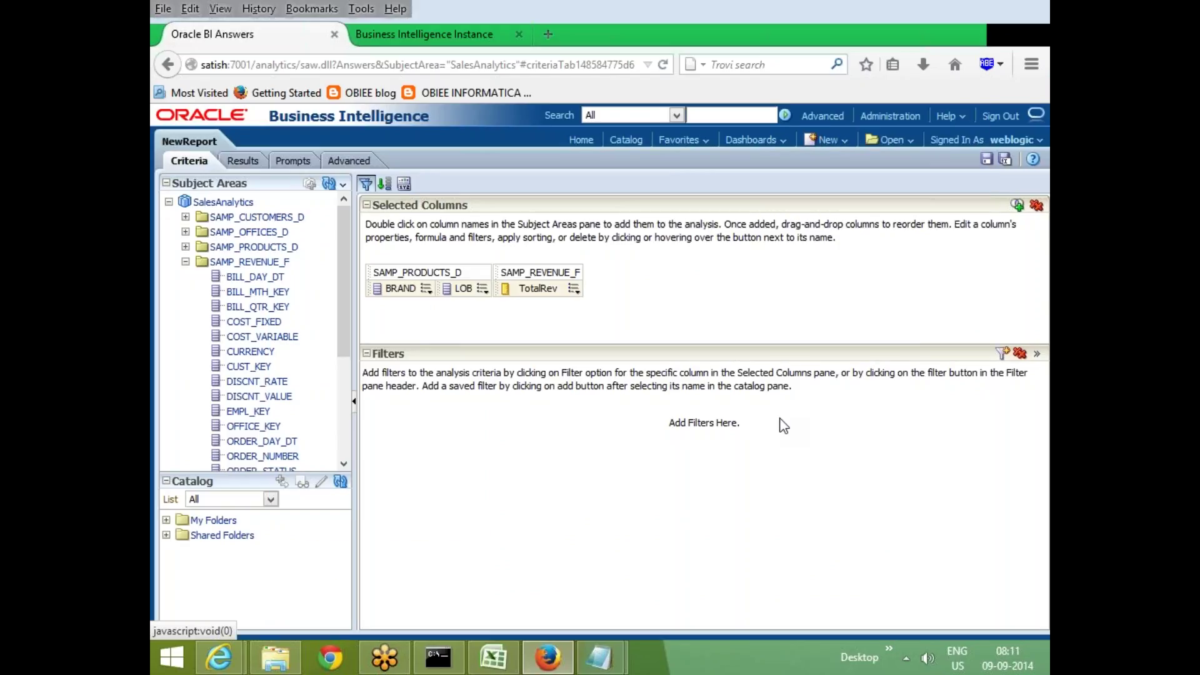
click(243, 162)
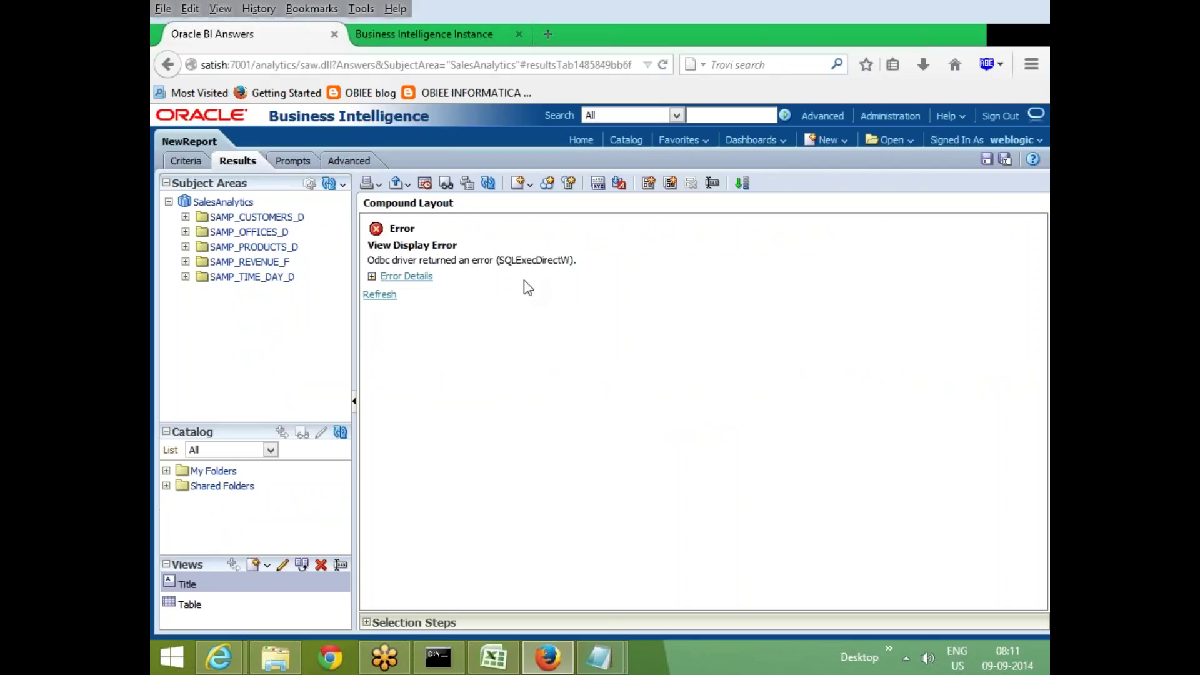
click(372, 277)
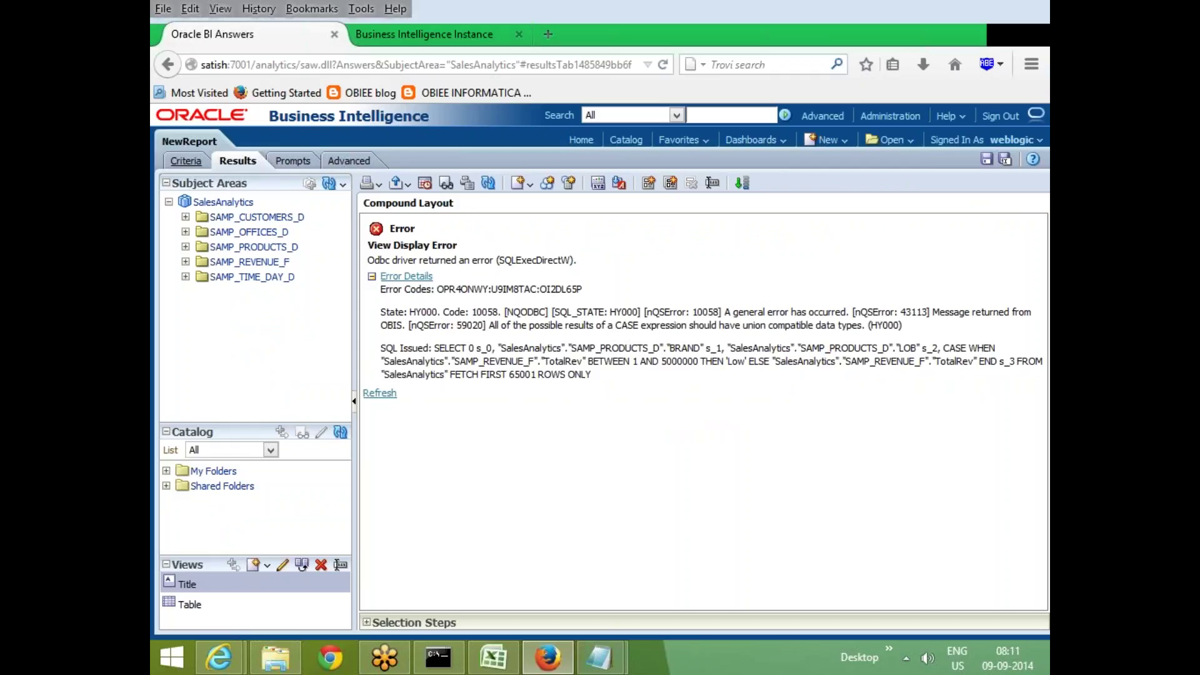
click(188, 161)
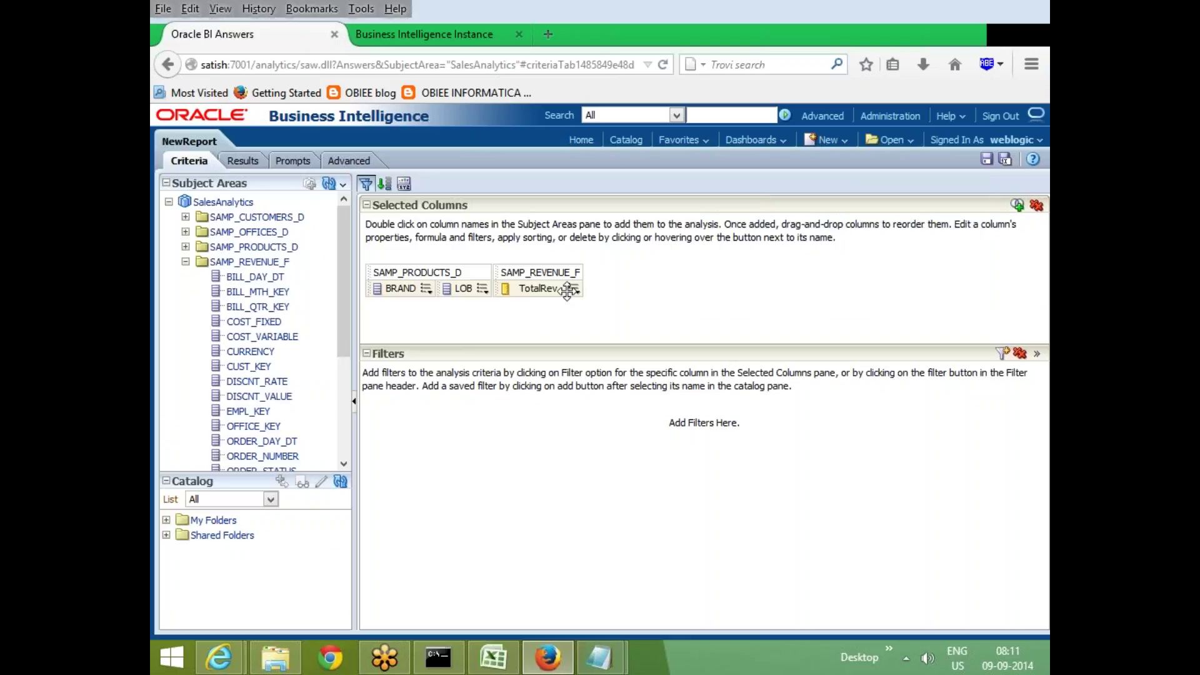
mouse_move(575, 294)
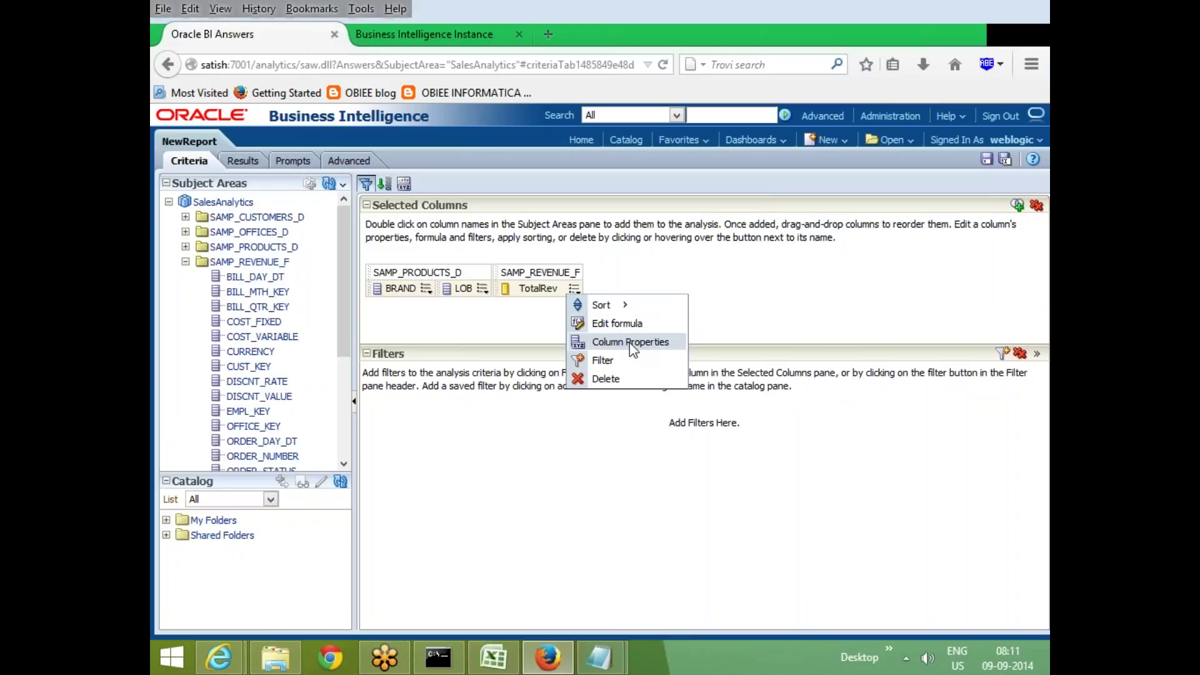
click(625, 324)
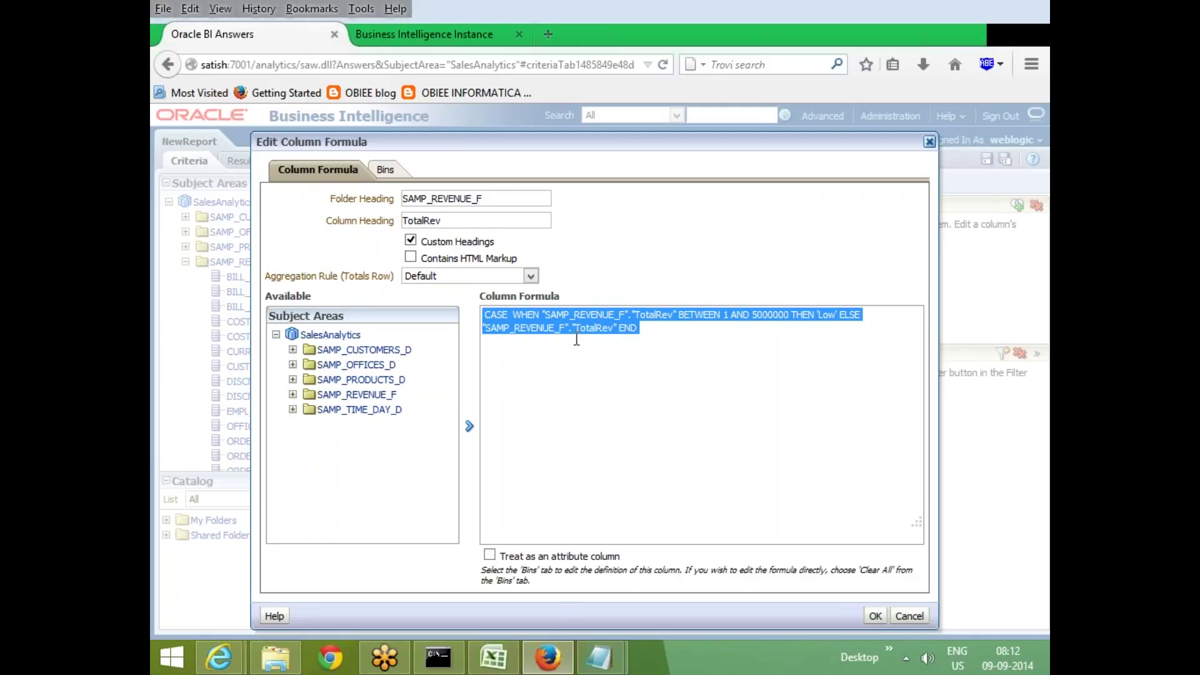
click(911, 617)
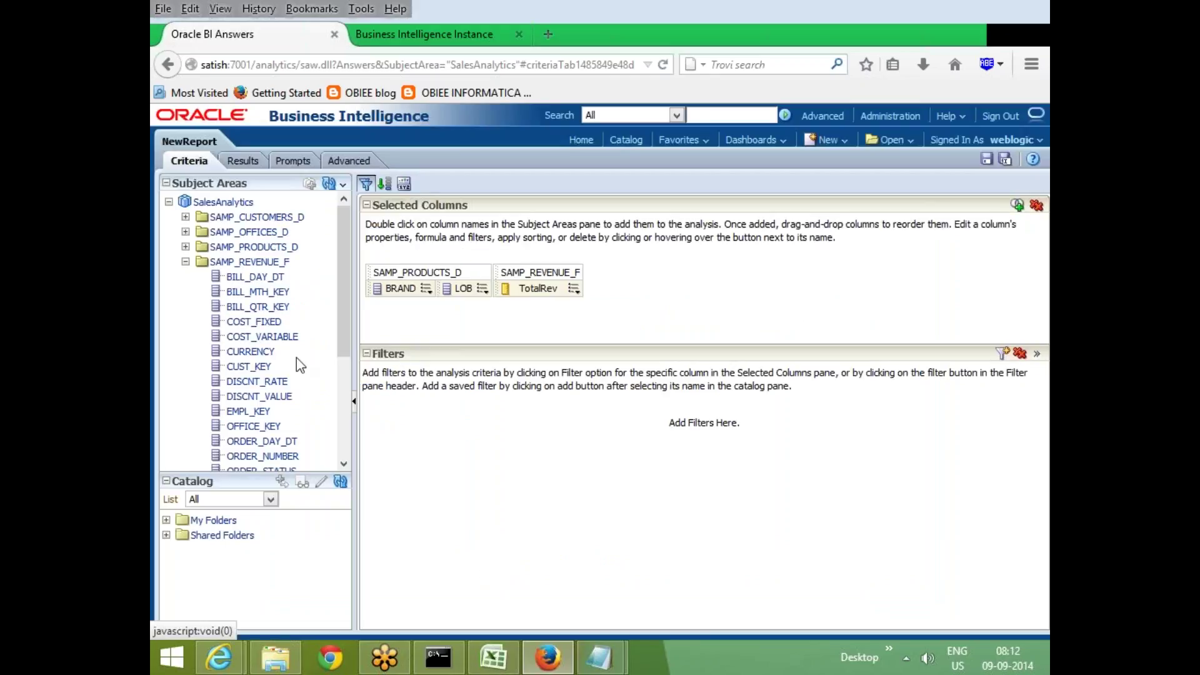
Add TotalRev as a second column and open its formula editor
scroll(332, 376, down, 5)
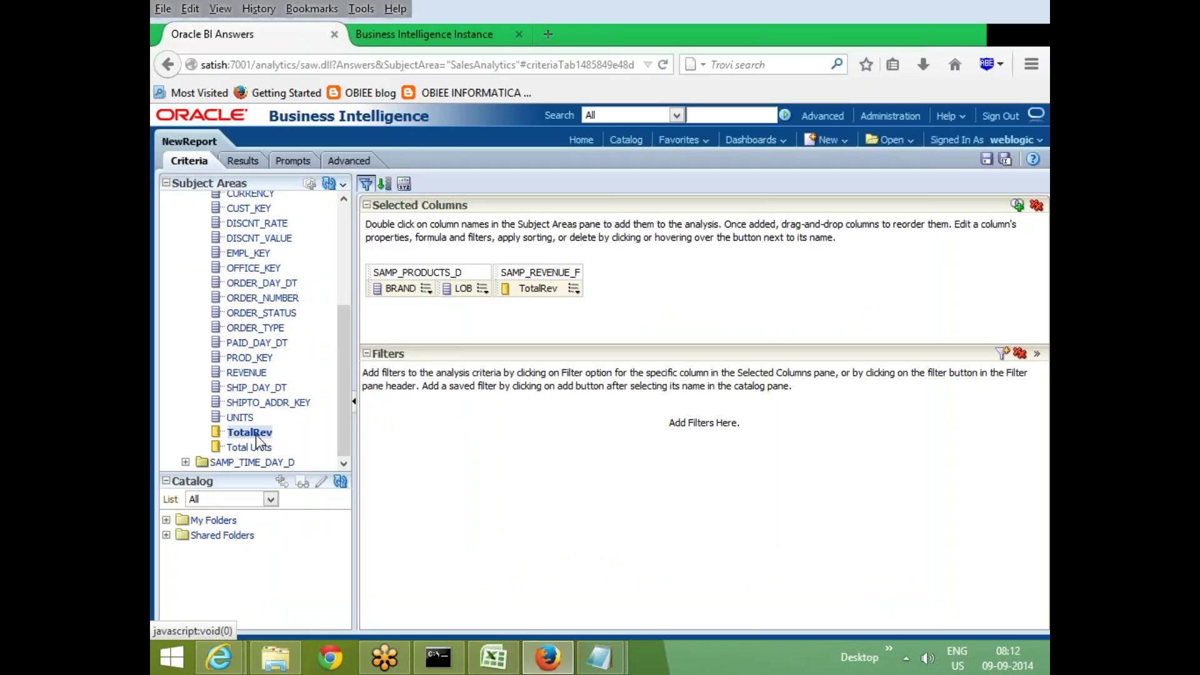
double_click(256, 435)
click(638, 291)
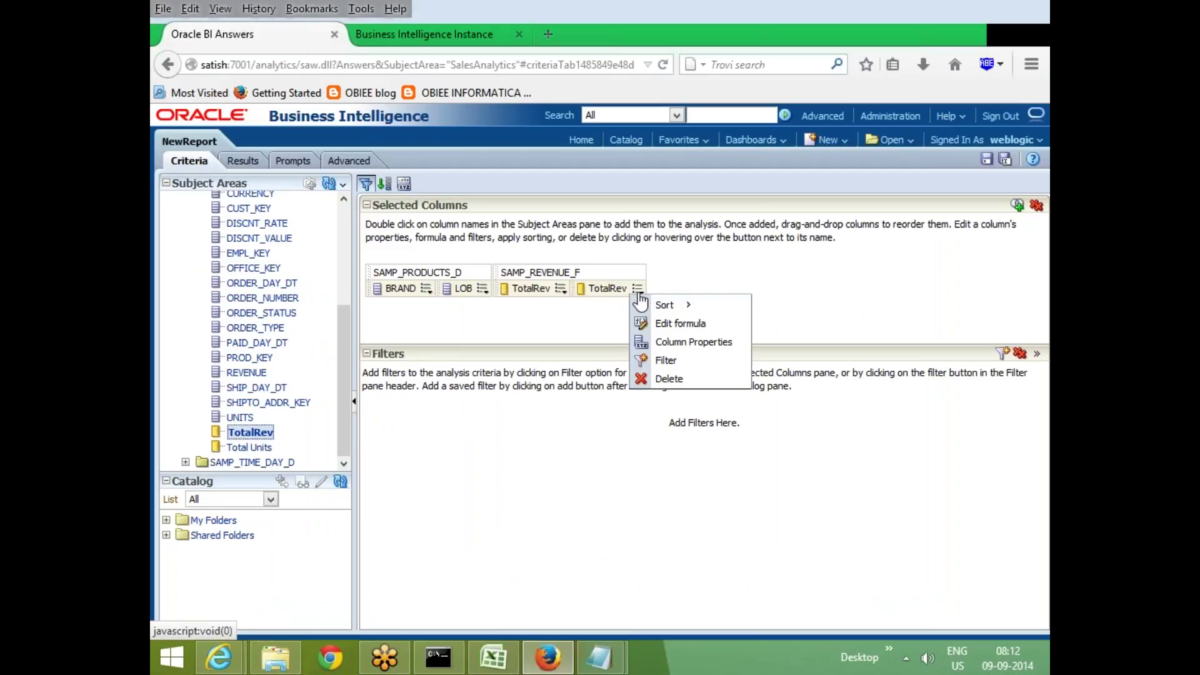
click(711, 324)
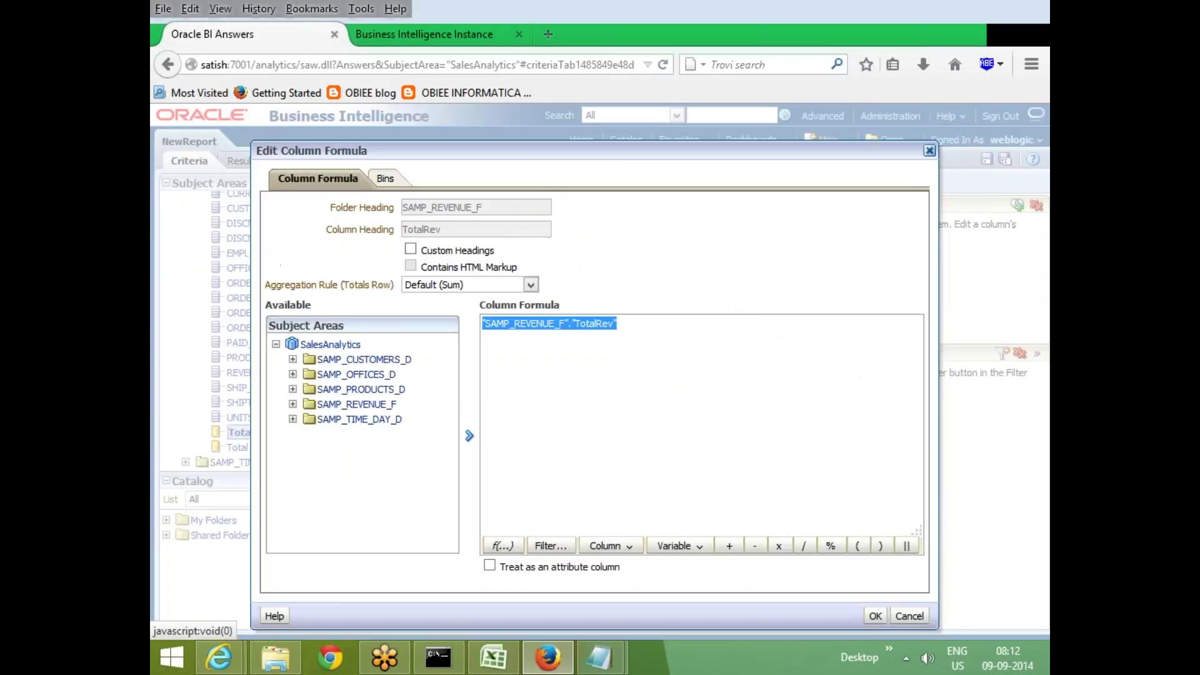
Insert the Conversion function CAST into the TotalRev formula
click(644, 338)
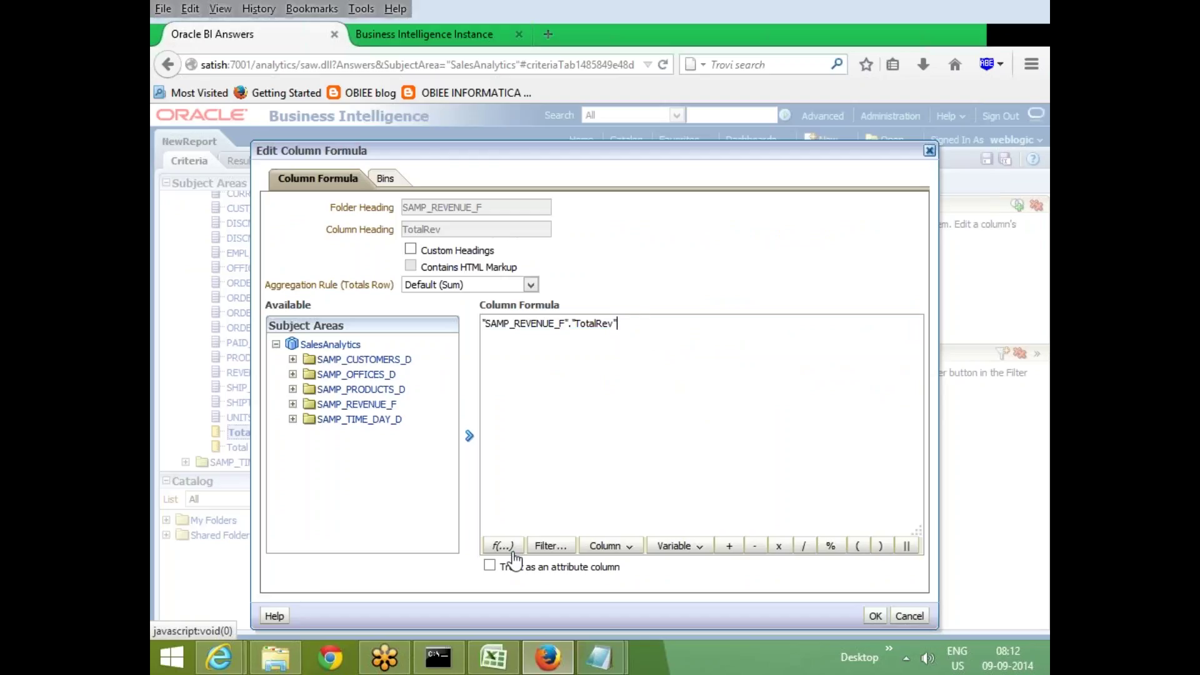
click(509, 547)
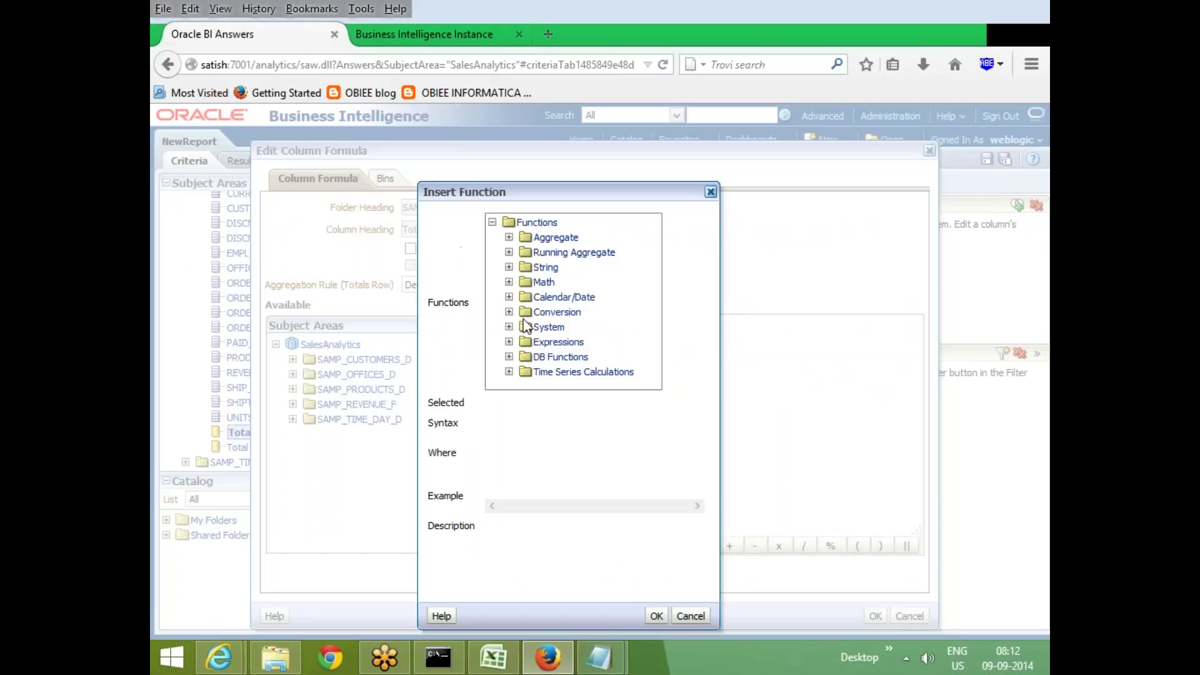
click(509, 312)
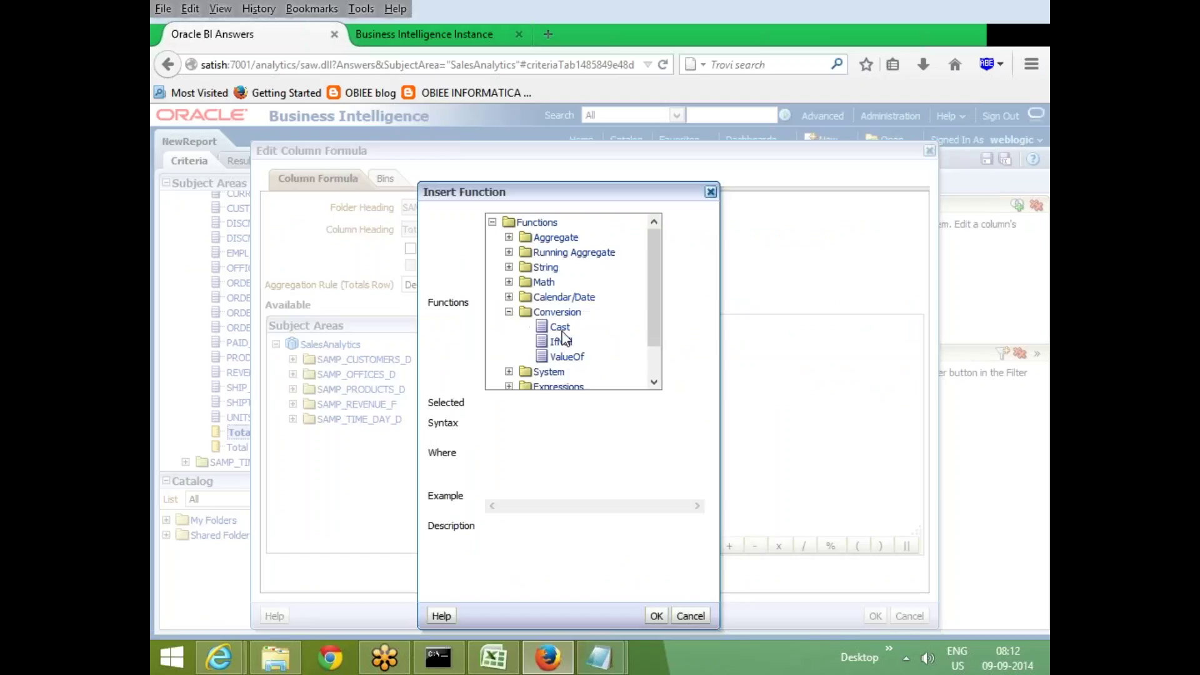
click(561, 328)
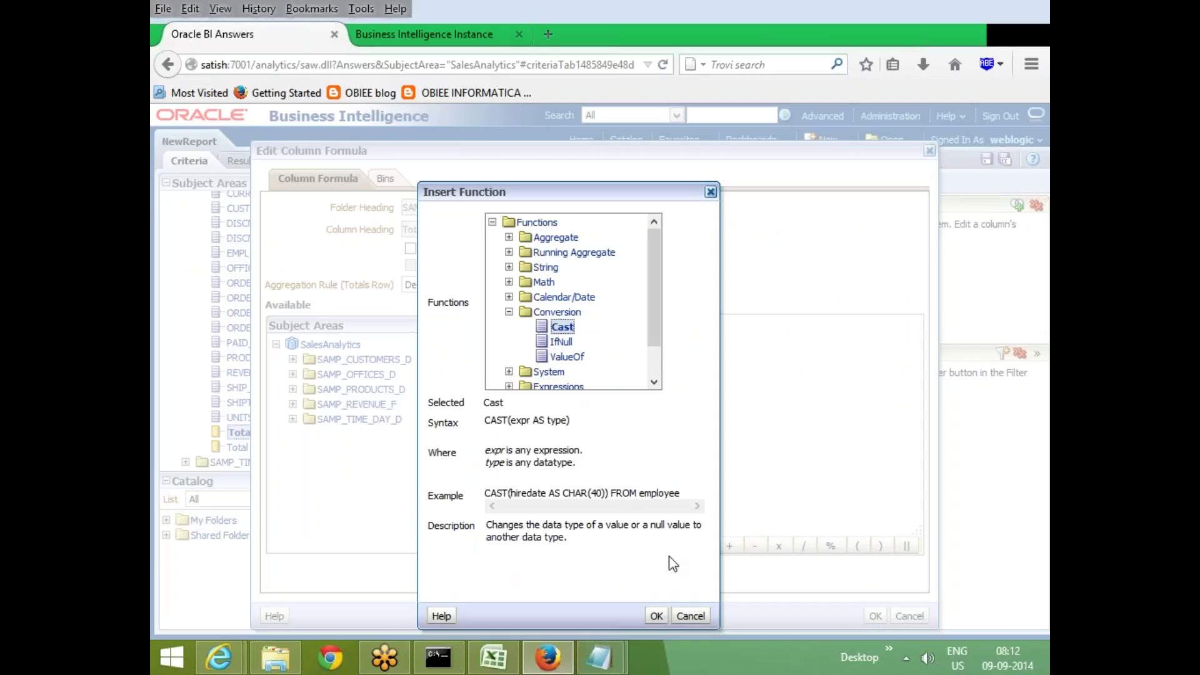
click(658, 614)
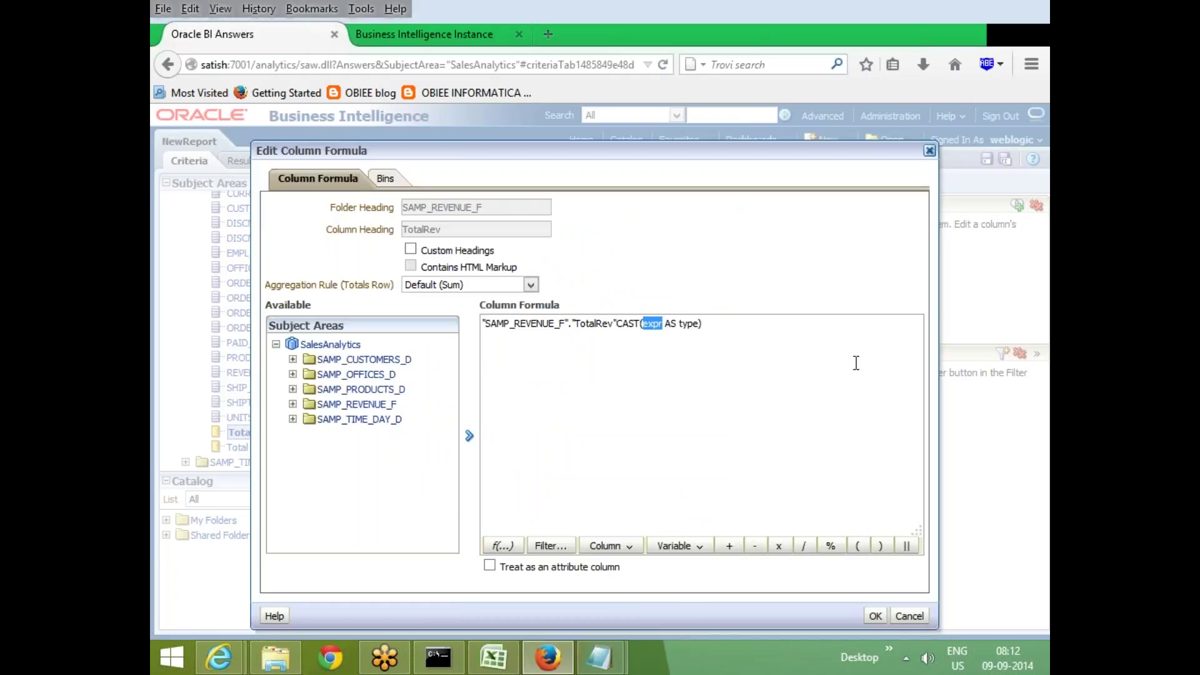
Make the formula CAST("SAMP_REVENUE_F"."TotalRev" AS character) by replacing the expr and type placeholders
key(Left)
key(shift+Left)
key(shift+Left)
key(shift+Left)
key(shift+Left)
key(shift+Left)
key(shift+Left)
key(shift+Left)
key(shift+Left)
key(shift+Left)
key(shift+Left)
key(shift+Left)
key(shift+Left)
key(shift+Left)
key(shift+Left)
key(shift+Left)
key(shift+Left)
key(shift+Left)
key(shift+Left)
key(shift+Left)
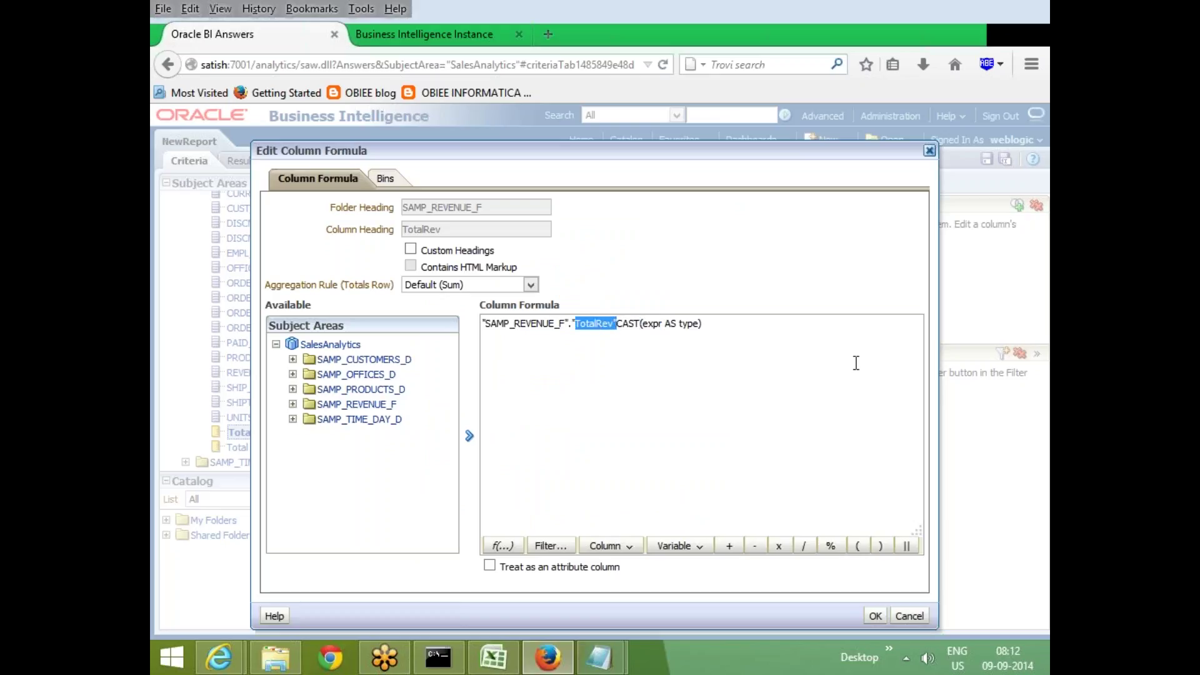
key(shift+Left)
key(shift+Left)
key(shift+Left)
key(shift+Left)
key(shift+Left)
key(shift+Left)
key(shift+Left)
key(shift+Left)
key(ctrl+c)
key(Delete)
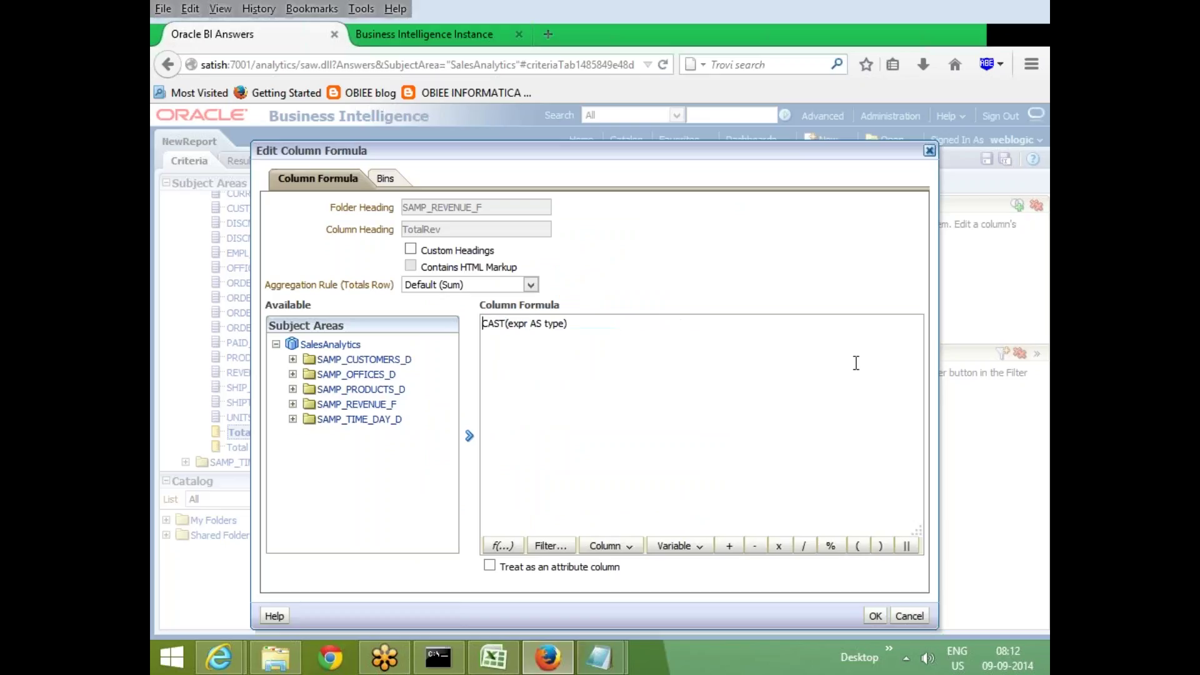
key(Right)
key(Right)
key(Right)
key(BackSpace)
key(BackSpace)
key(BackSpace)
key(BackSpace)
key(ctrl+v)
key(Right)
key(Right)
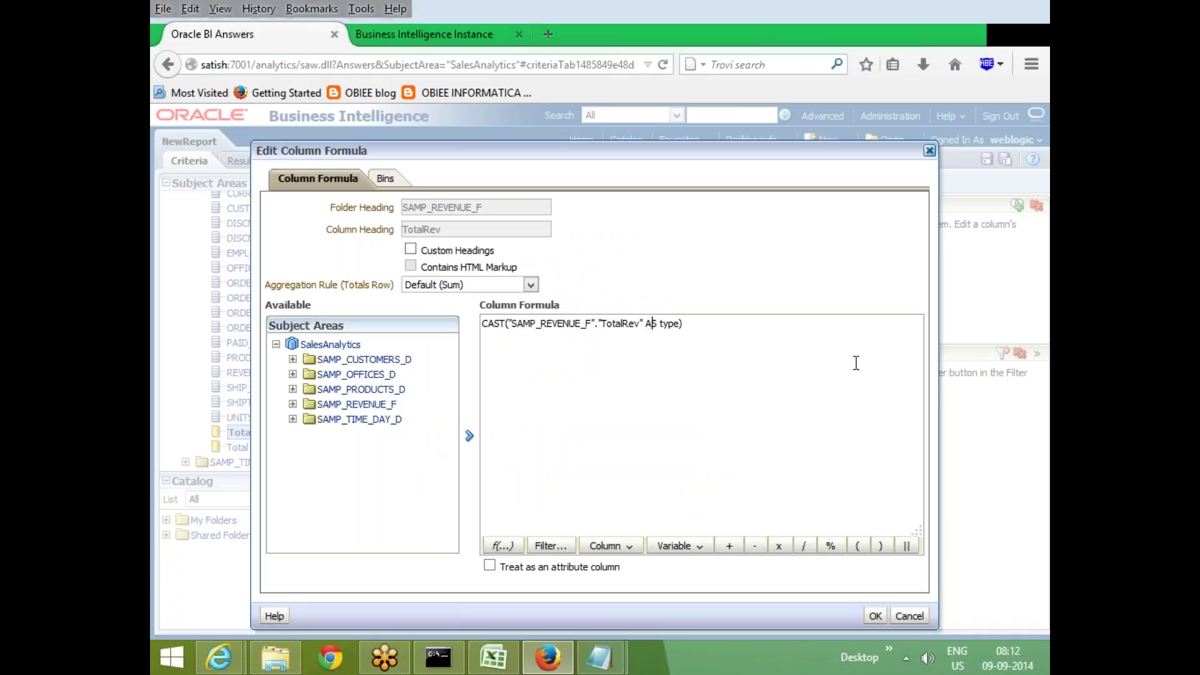
key(Right)
key(Right)
key(Right)
key(Right)
key(Right)
key(BackSpace)
key(BackSpace)
key(BackSpace)
key(BackSpace)
text(character)
Apply the CAST formula, delete the original TotalRev column, and preview the results
click(876, 616)
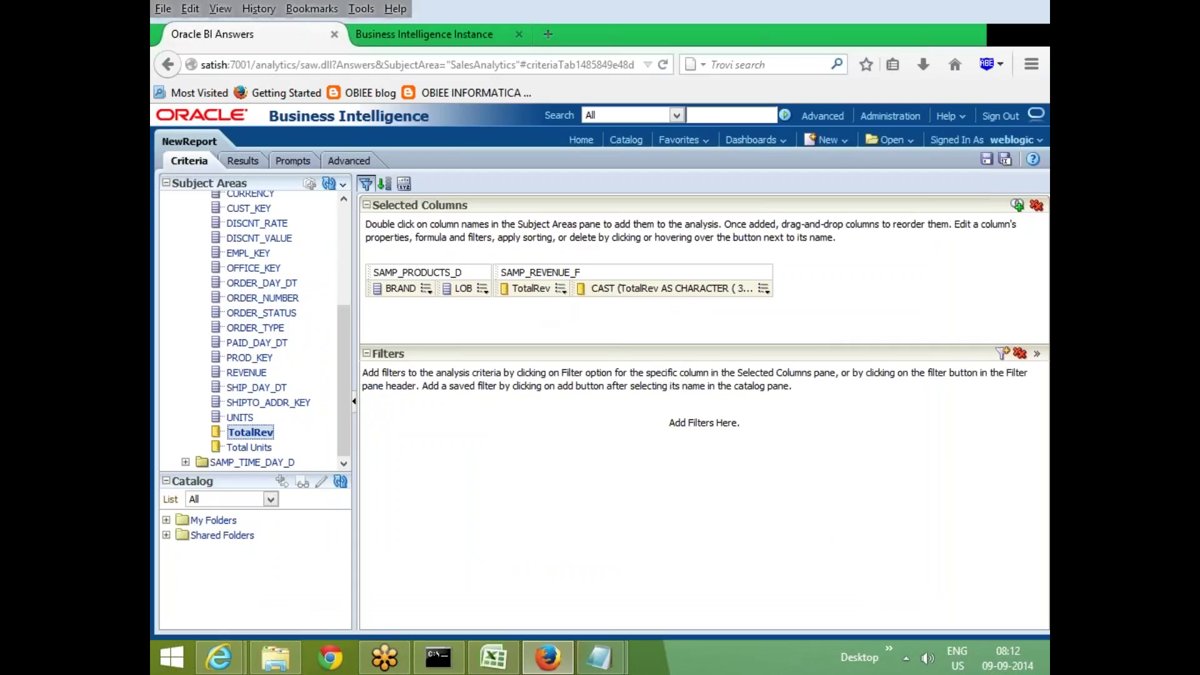
click(561, 288)
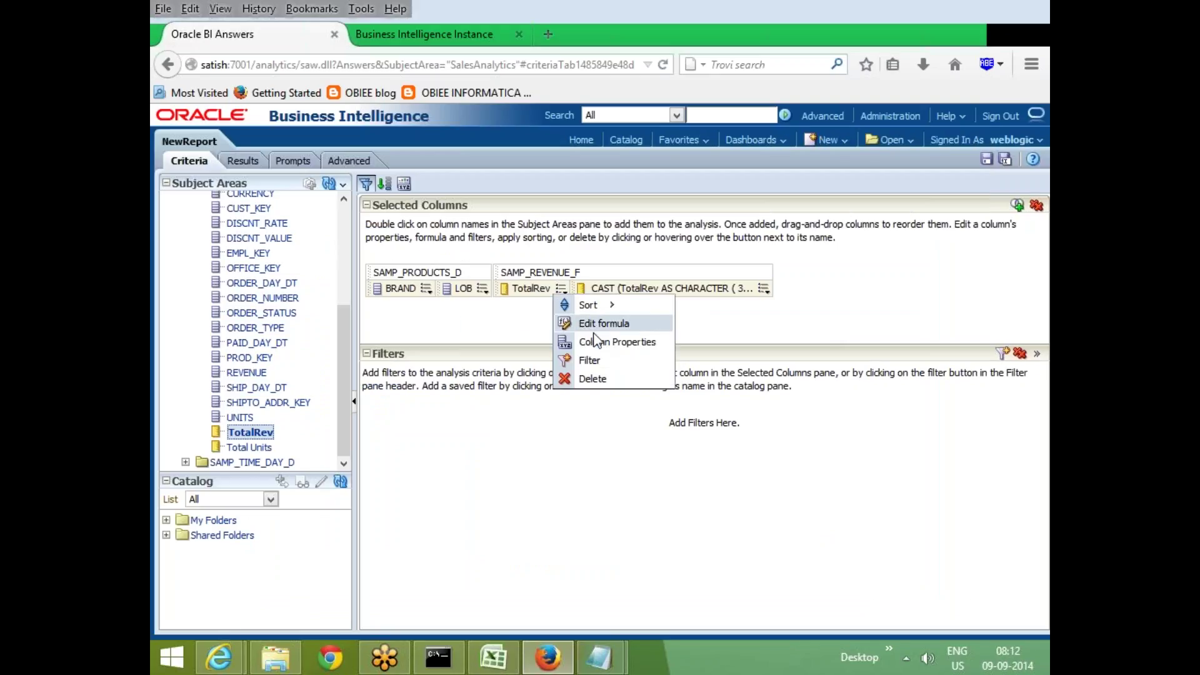
click(597, 379)
click(243, 161)
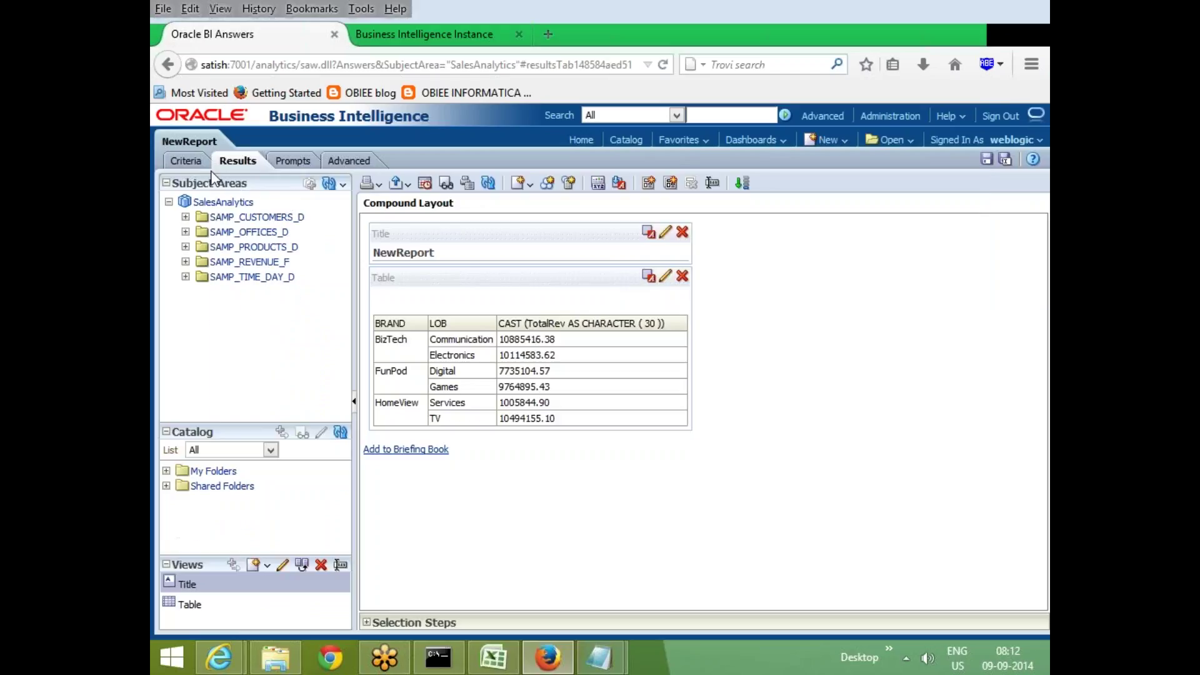
click(187, 161)
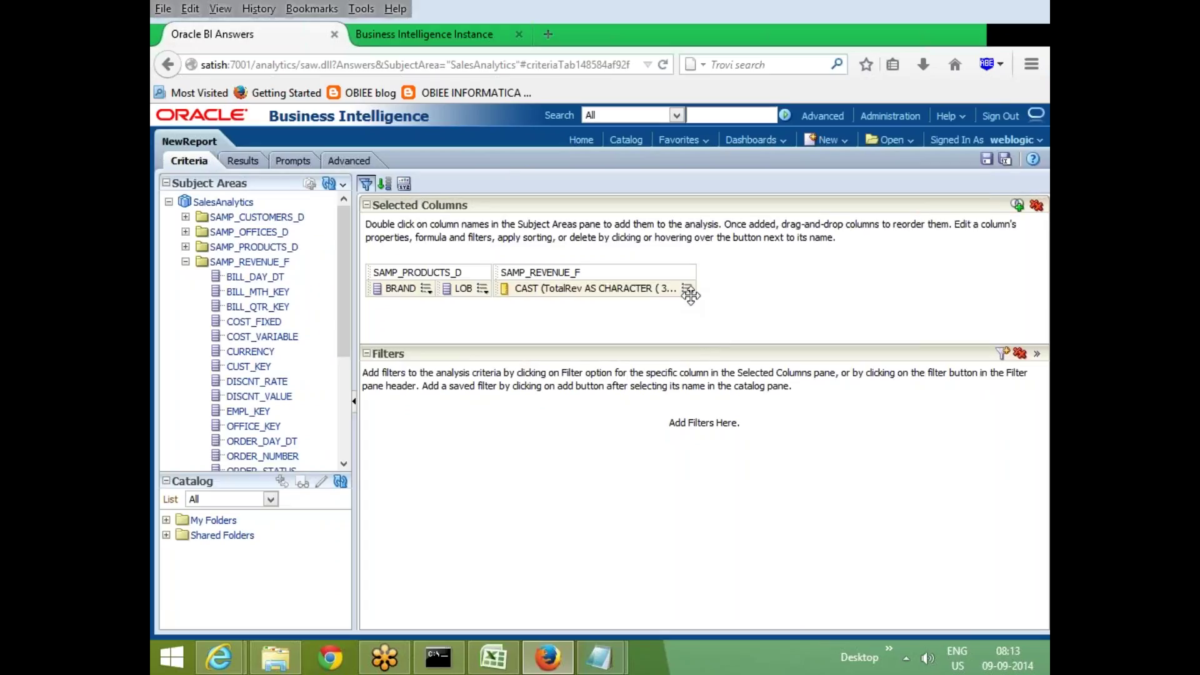
Prepend CASE WHEN to the CAST revenue column's formula
click(687, 292)
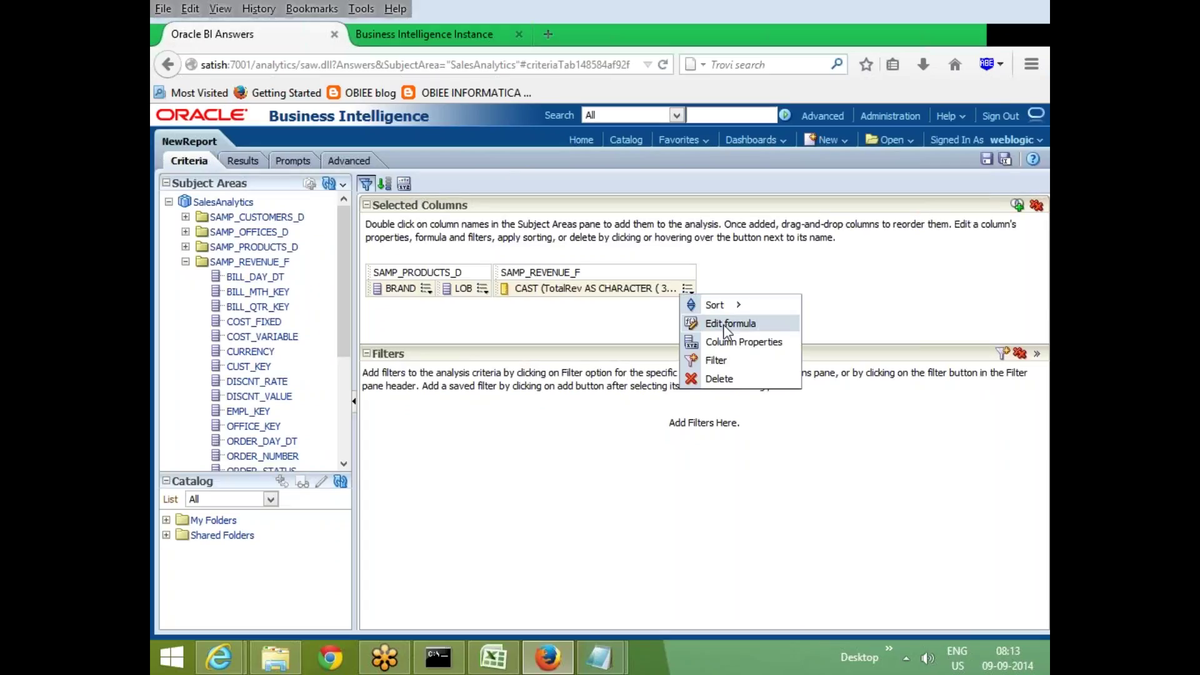
click(722, 324)
click(616, 324)
click(727, 331)
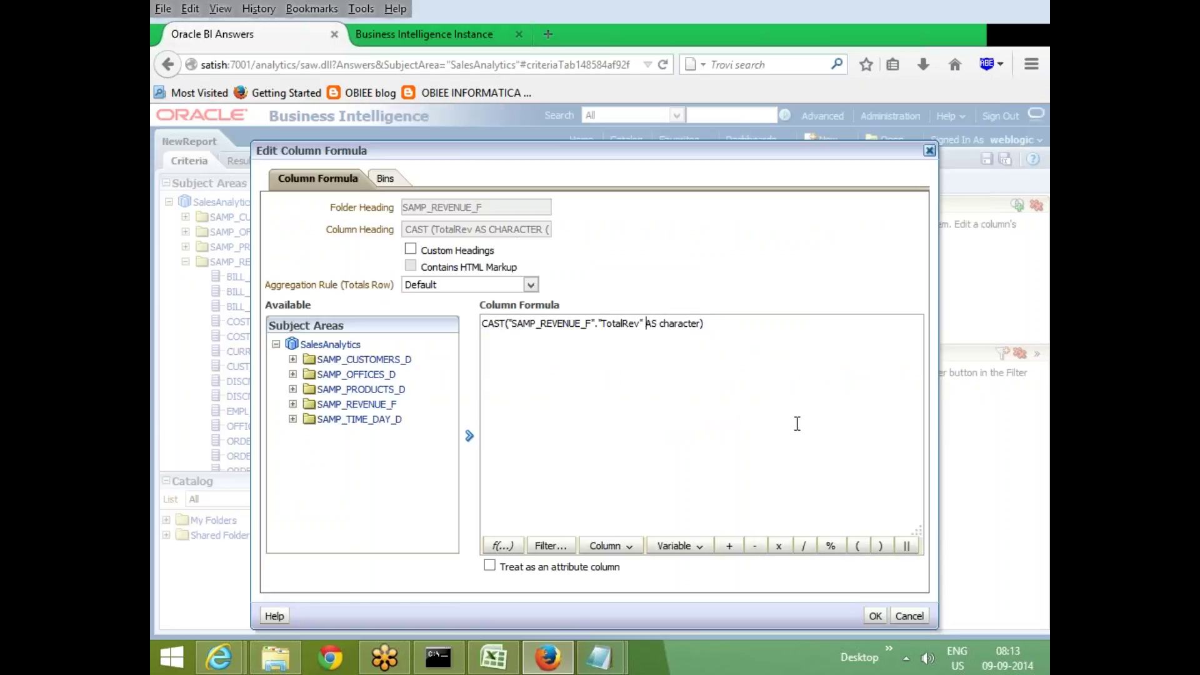
key(ctrl+Left)
key(ctrl+Left)
key(ctrl+Left)
text(CASE WHEN)
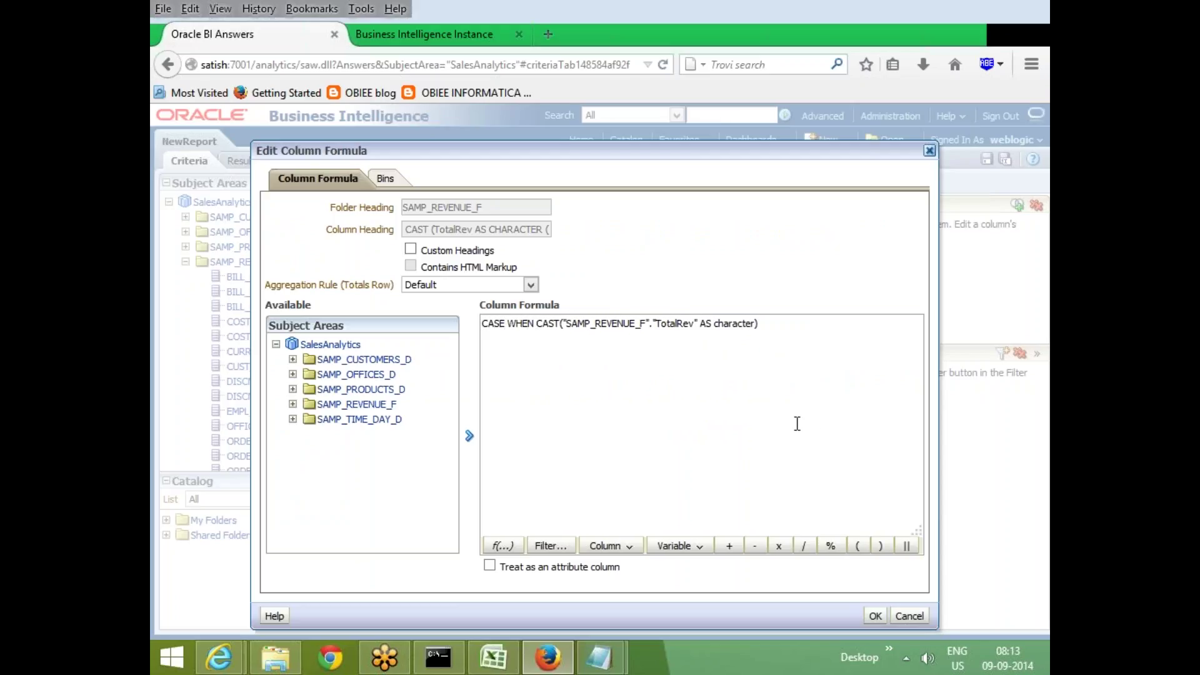
Append <10000000 THEN 'LOW' ELSE 'HIGH' END, apply it, and preview the results
click(853, 366)
text(BETWEEN)
key(BackSpace)
key(BackSpace)
key(BackSpace)
key(BackSpace)
key(BackSpace)
key(BackSpace)
key(BackSpace)
text(<10000000 THEN 'LOW' ELSE )
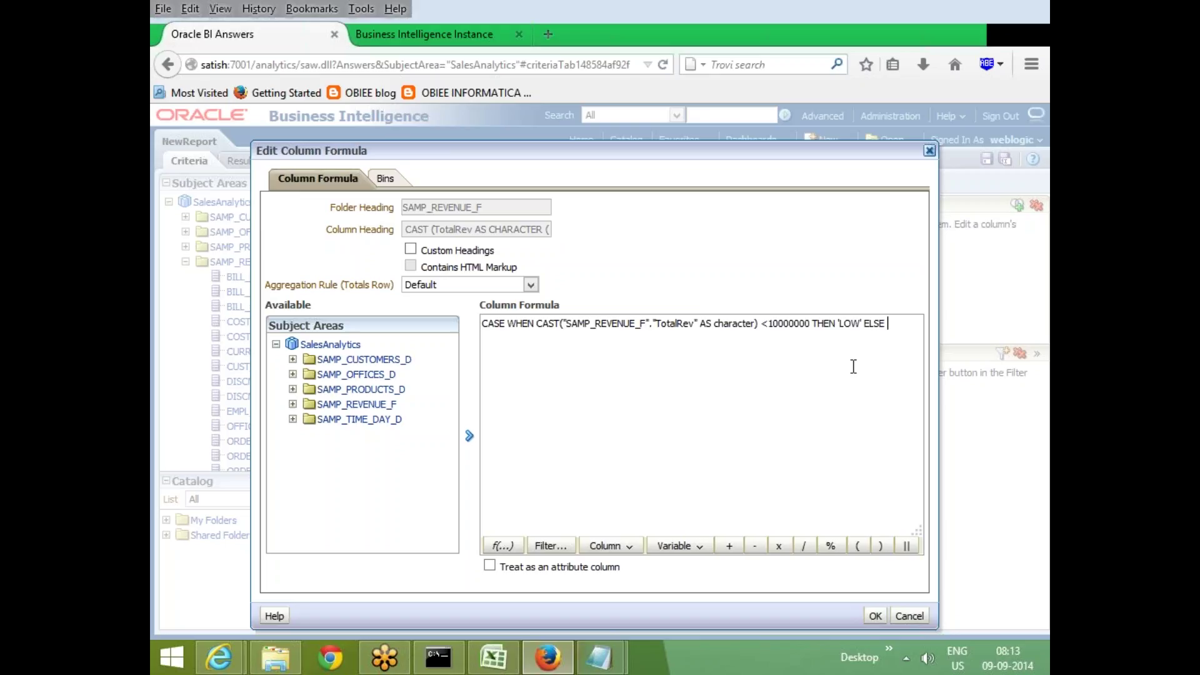
text('HIGH' END)
click(874, 617)
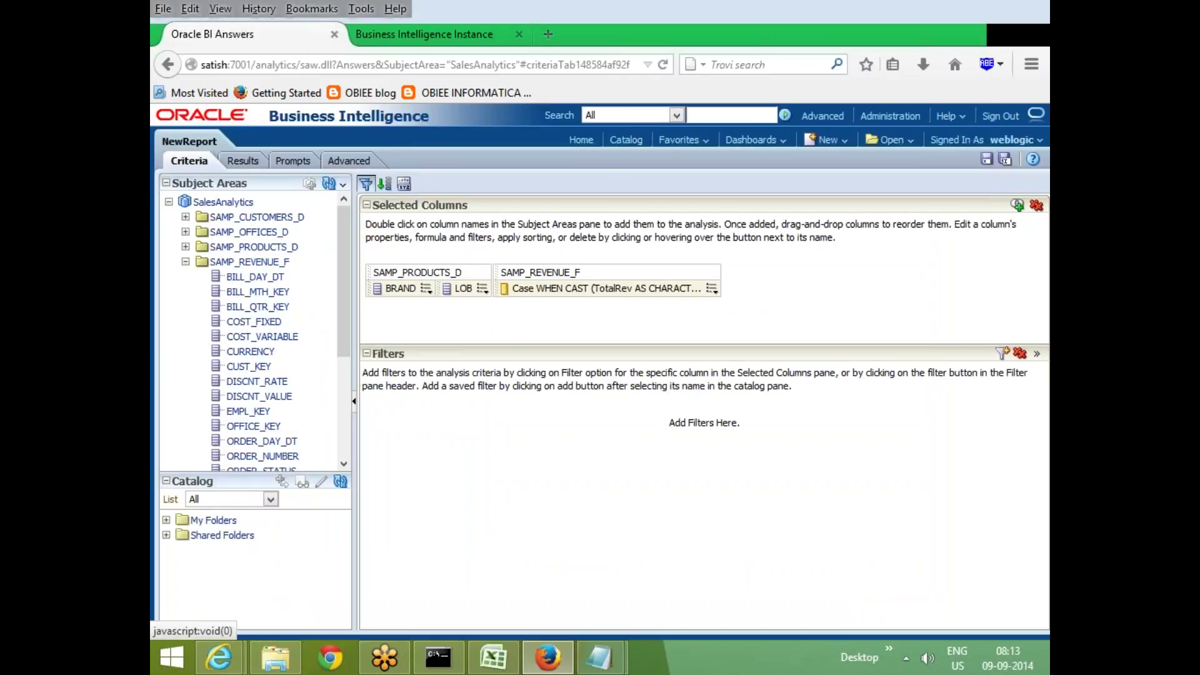
click(249, 161)
click(185, 161)
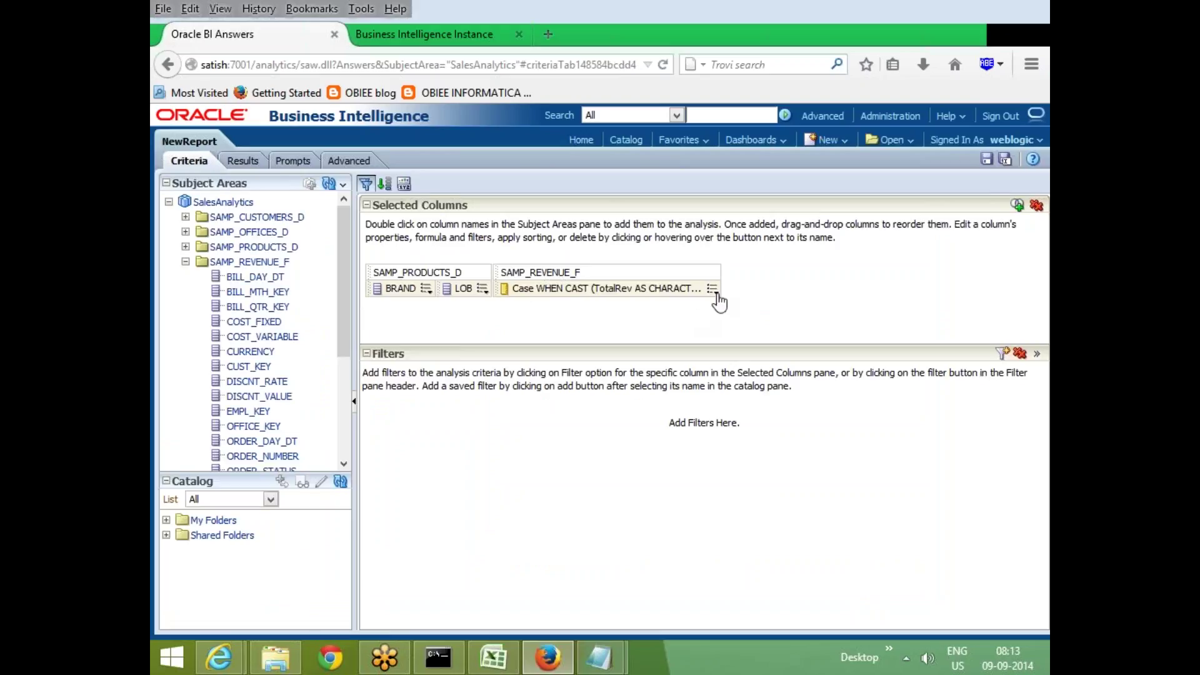
Replace the < comparison with BETWEEN 1 AND 10000000 in the CASE formula
click(712, 289)
click(751, 324)
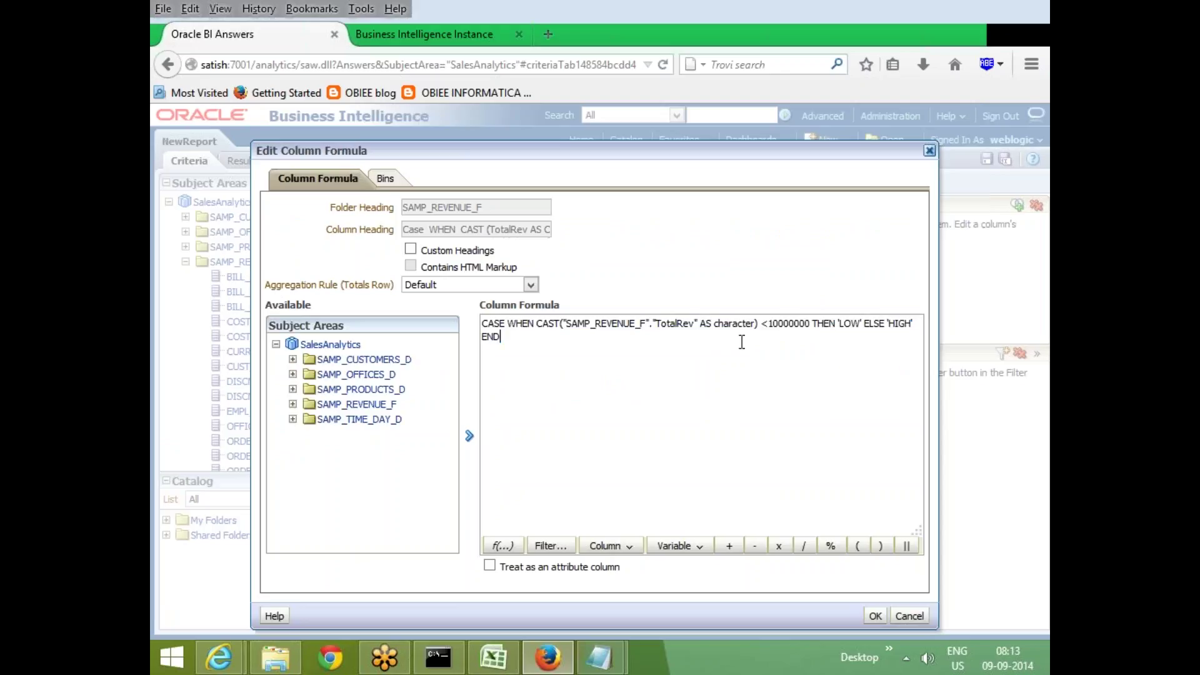
click(769, 325)
text(')
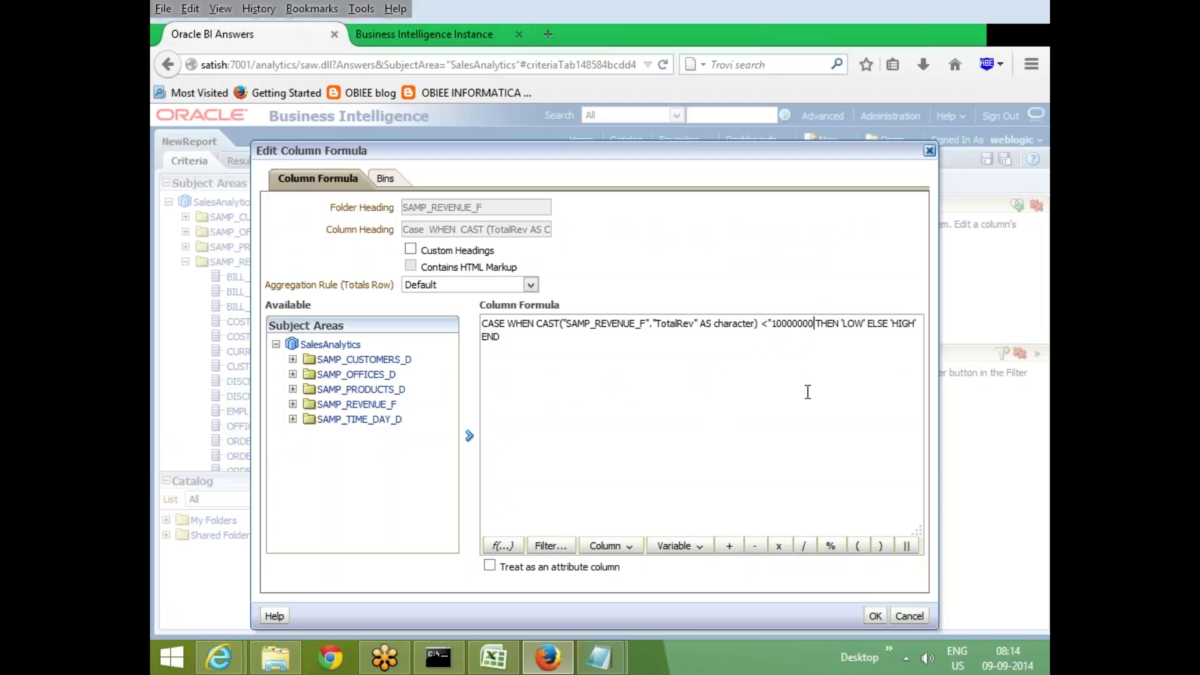
text(")
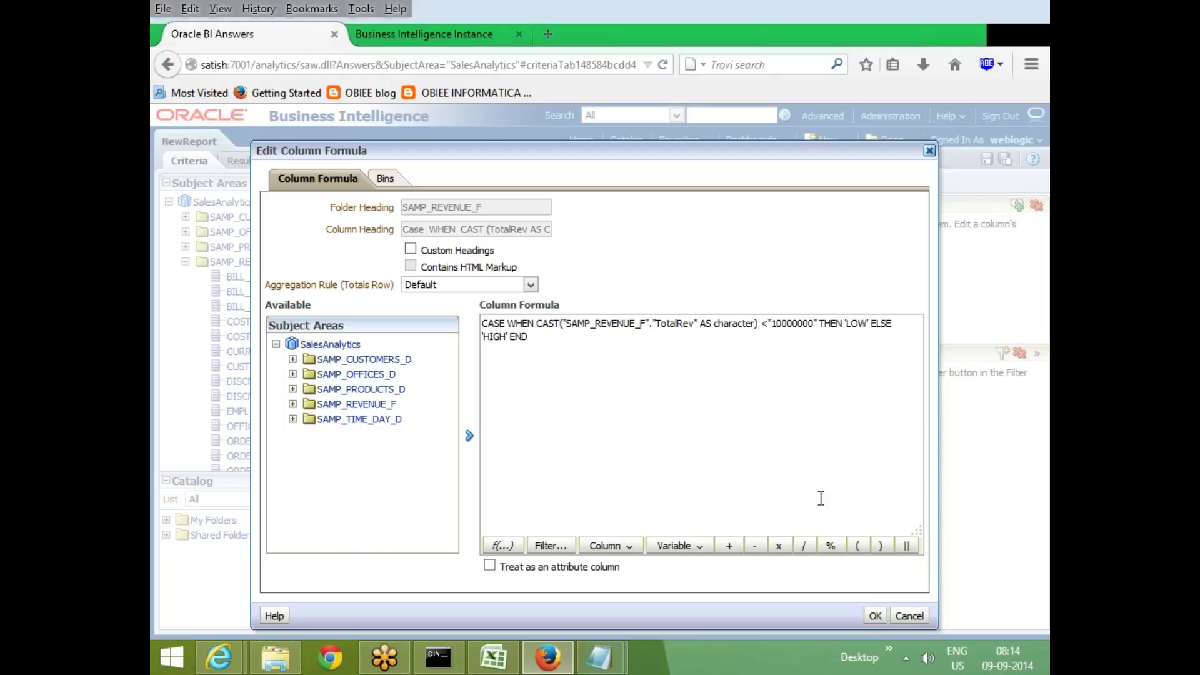
key(BackSpace)
text(BETWEEN)
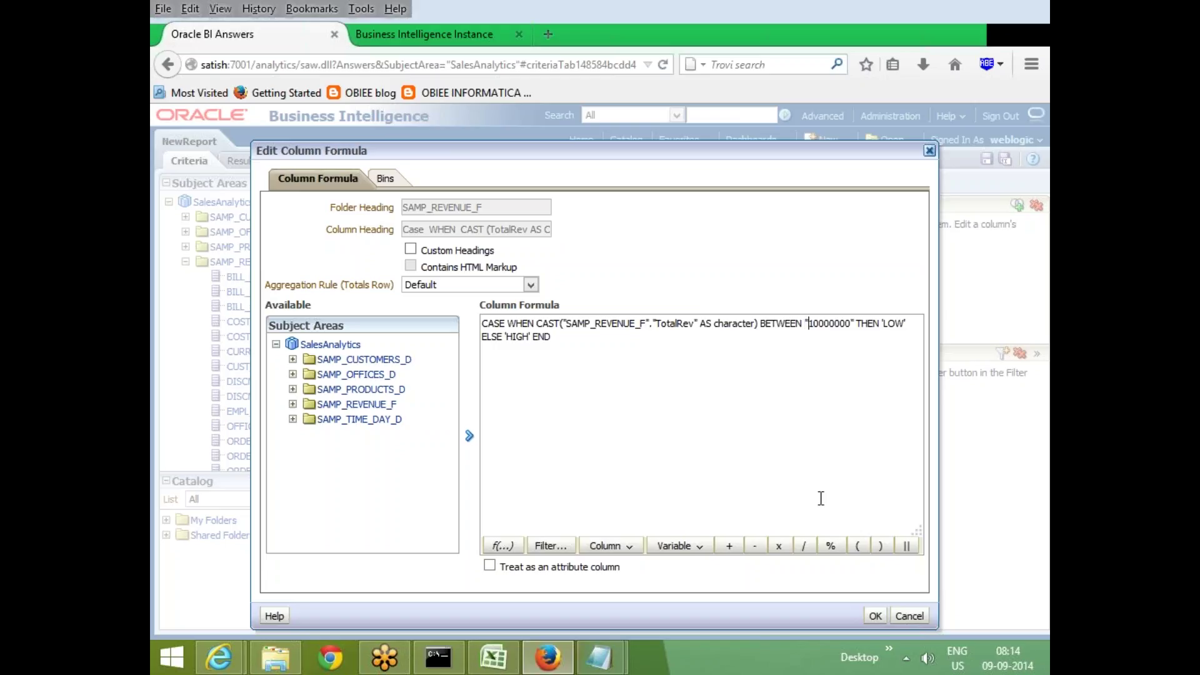
key(BackSpace)
text(1 AND)
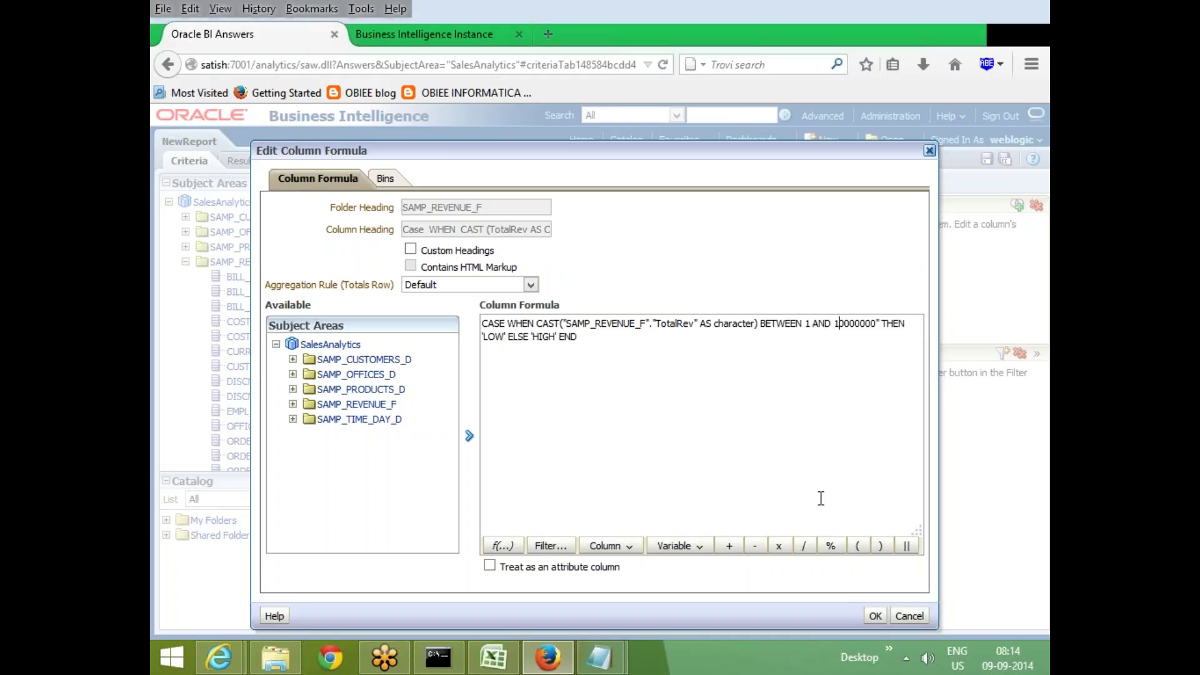
key(Right)
key(BackSpace)
Apply the formula and inspect the CHAR versus INTEGER error details in Results
click(875, 616)
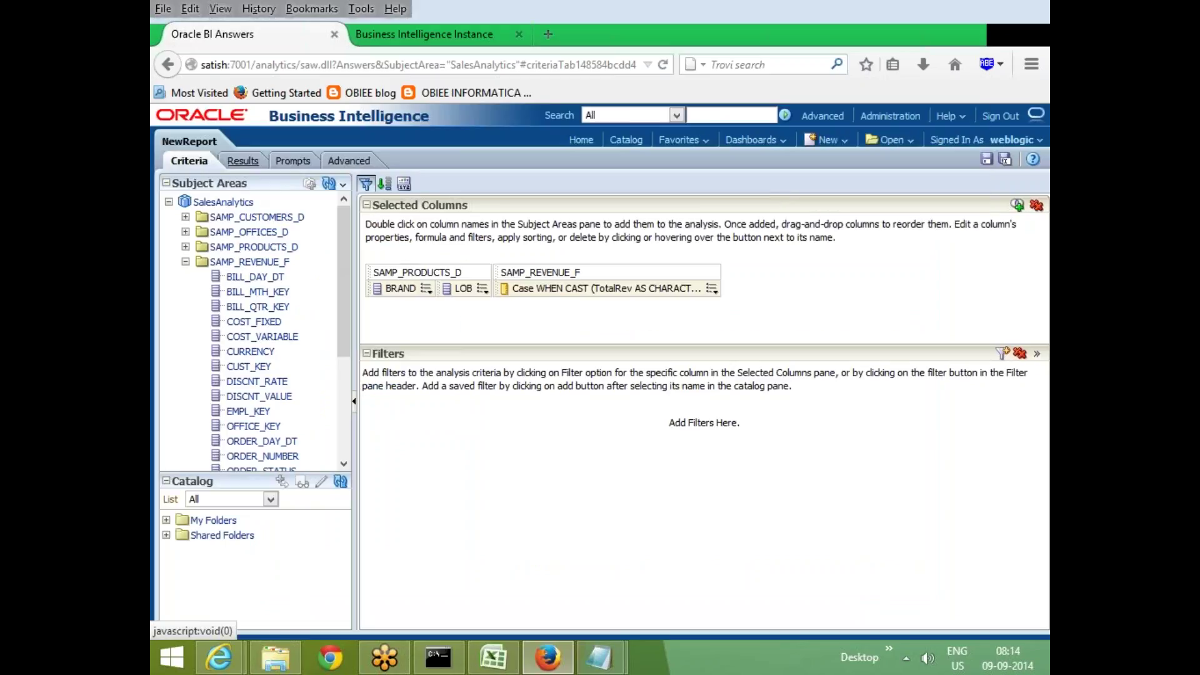
click(250, 162)
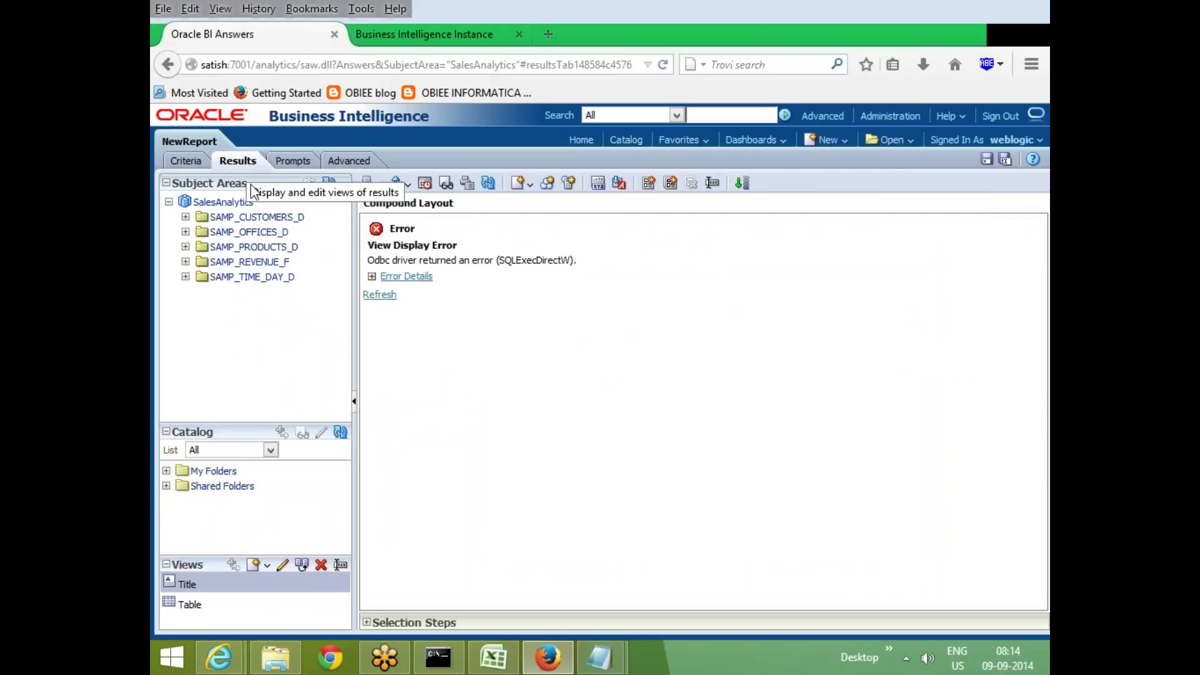
click(372, 277)
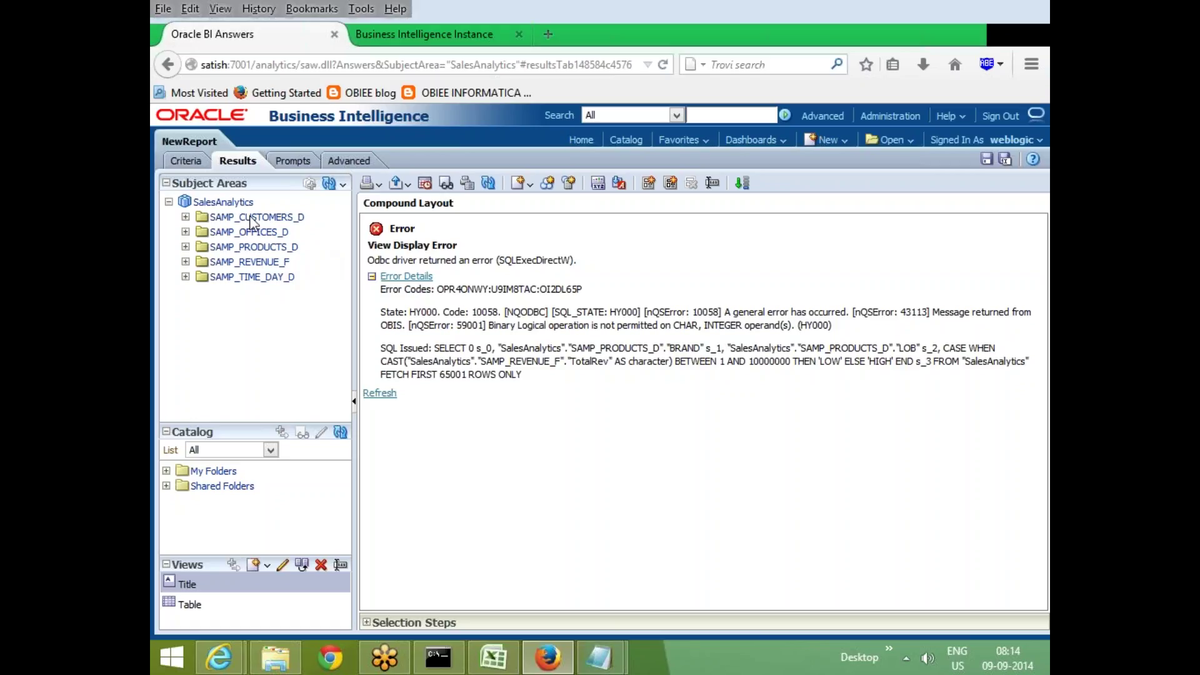
click(186, 161)
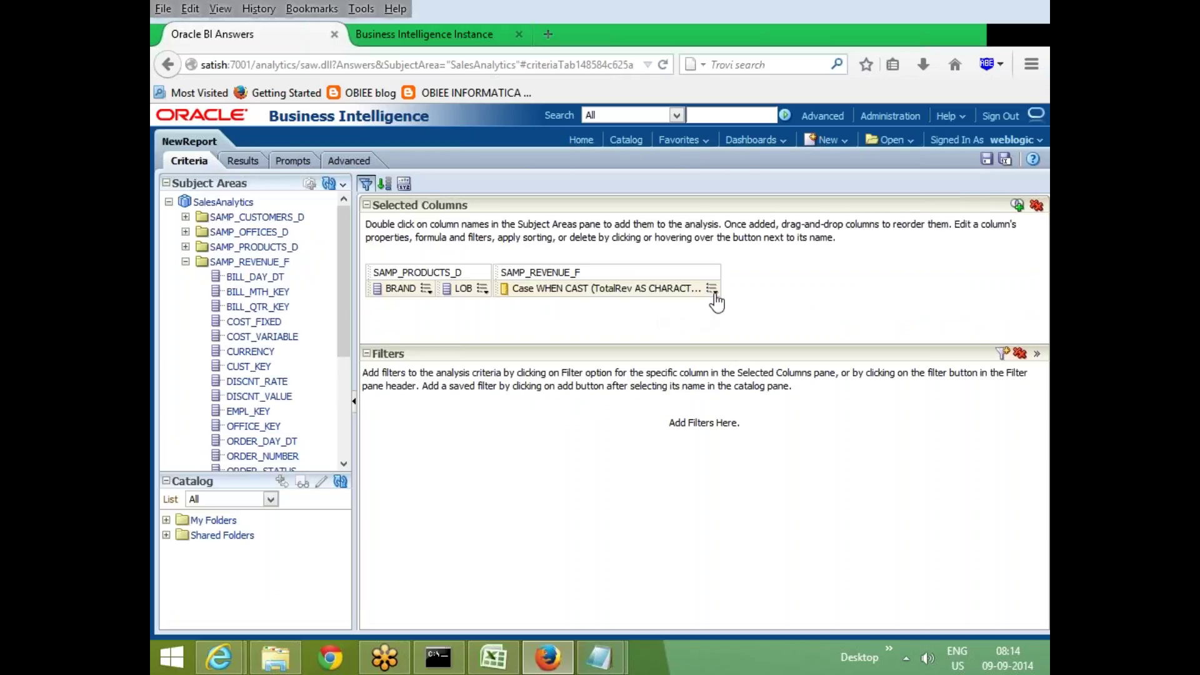
Try wrapping the BETWEEN range bounds in quotes within the CASE formula
click(712, 289)
click(755, 324)
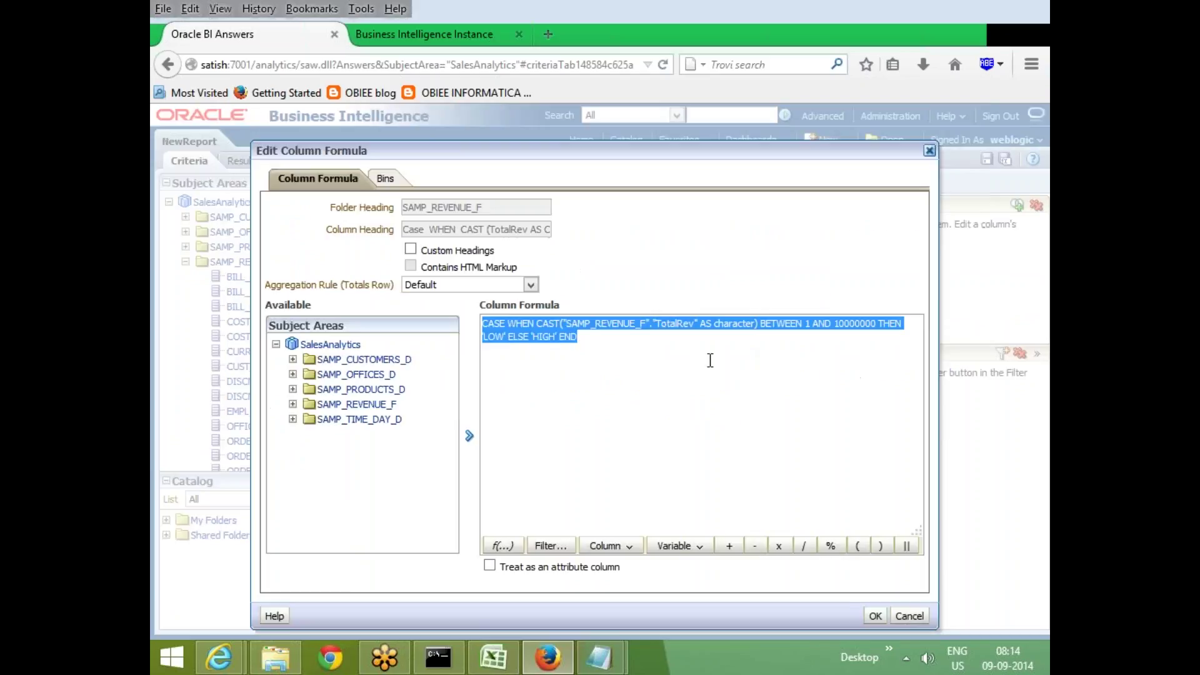
click(822, 481)
key(Up)
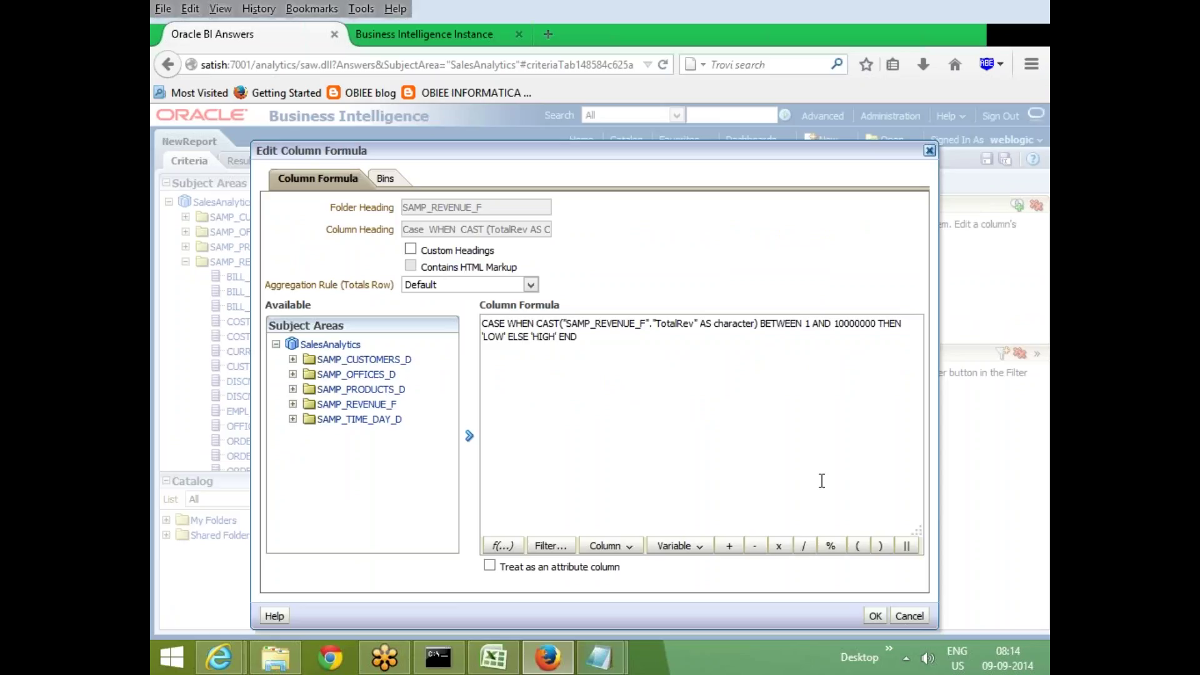
key(ctrl+Right)
key(ctrl+Right)
key(ctrl+Right)
key(ctrl+Right)
key(Right)
key(Right)
key(Right)
key(Right)
key(Right)
key(Right)
key(Right)
text(".")
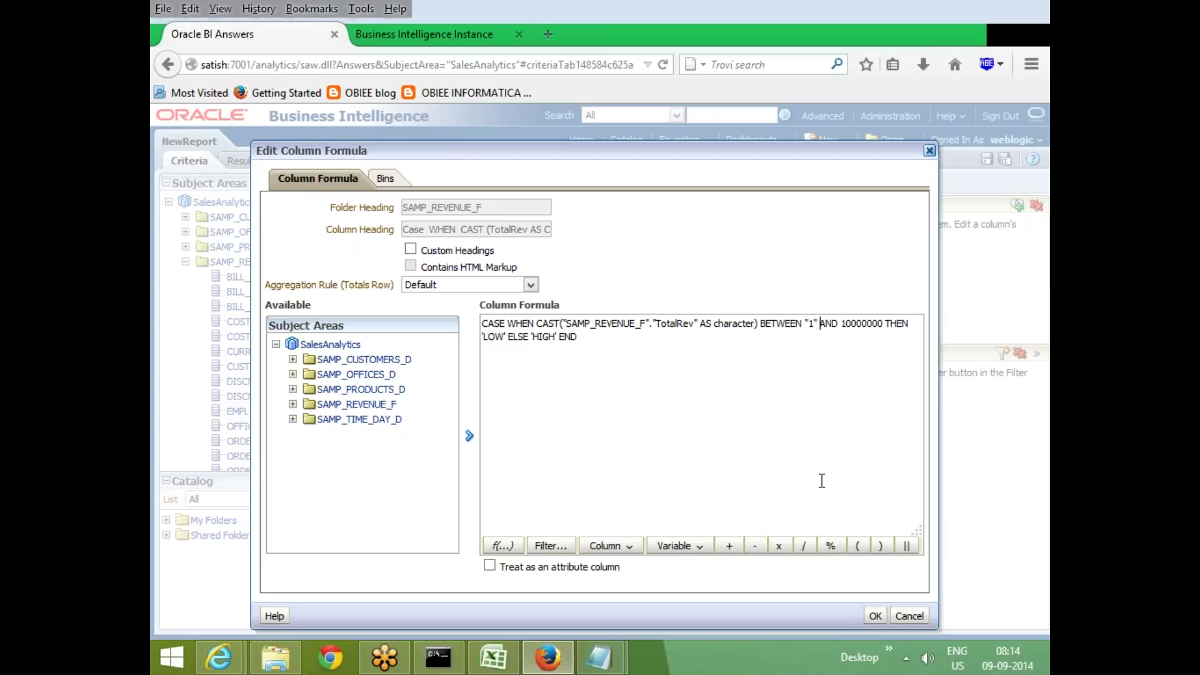
key(Right)
key(Right)
key(Right)
key(Right)
text(")
key(Right)
key(Right)
key(Right)
key(Right)
key(Right)
text(")
click(875, 615)
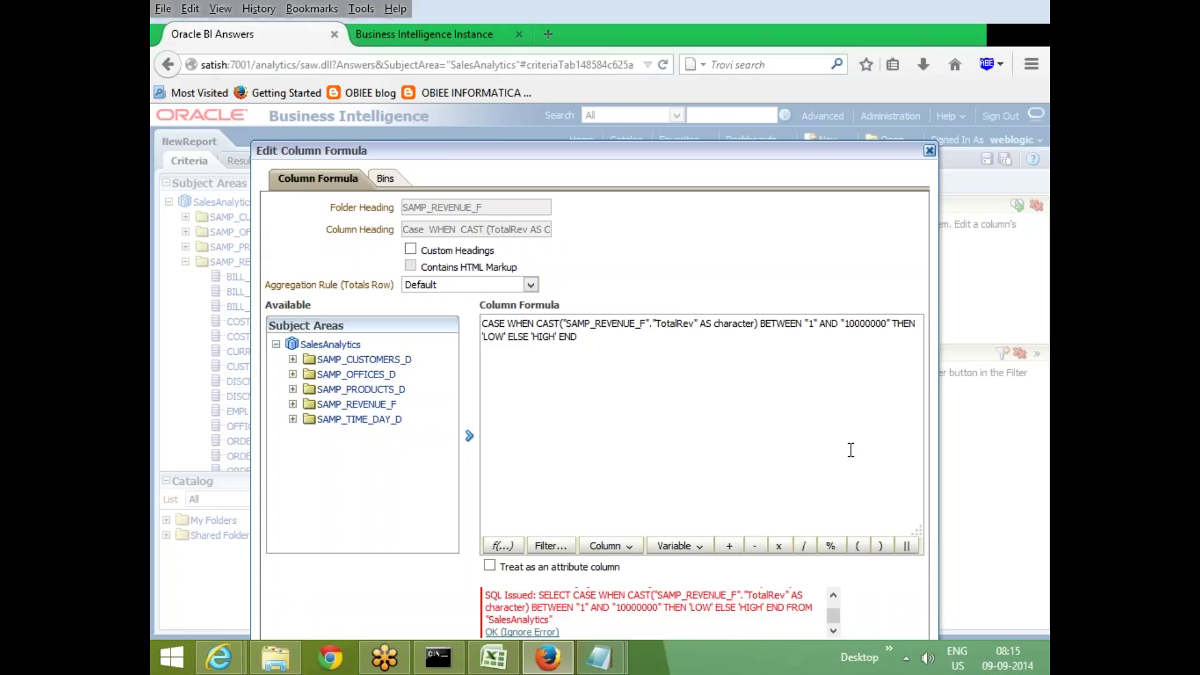
Replace the range with IN (1,2,3), apply, and inspect the CHAR-to-UNKNOWN conversion error
key(Right)
key(Right)
key(Right)
key(Right)
key(Right)
key(Right)
key(BackSpace)
key(BackSpace)
key(BackSpace)
key(BackSpace)
key(BackSpace)
key(BackSpace)
key(BackSpace)
key(BackSpace)
key(BackSpace)
key(BackSpace)
key(BackSpace)
key(BackSpace)
key(BackSpace)
key(BackSpace)
key(BackSpace)
key(BackSpace)
key(BackSpace)
key(BackSpace)
key(BackSpace)
key(BackSpace)
key(BackSpace)
key(BackSpace)
key(BackSpace)
key(BackSpace)
key(BackSpace)
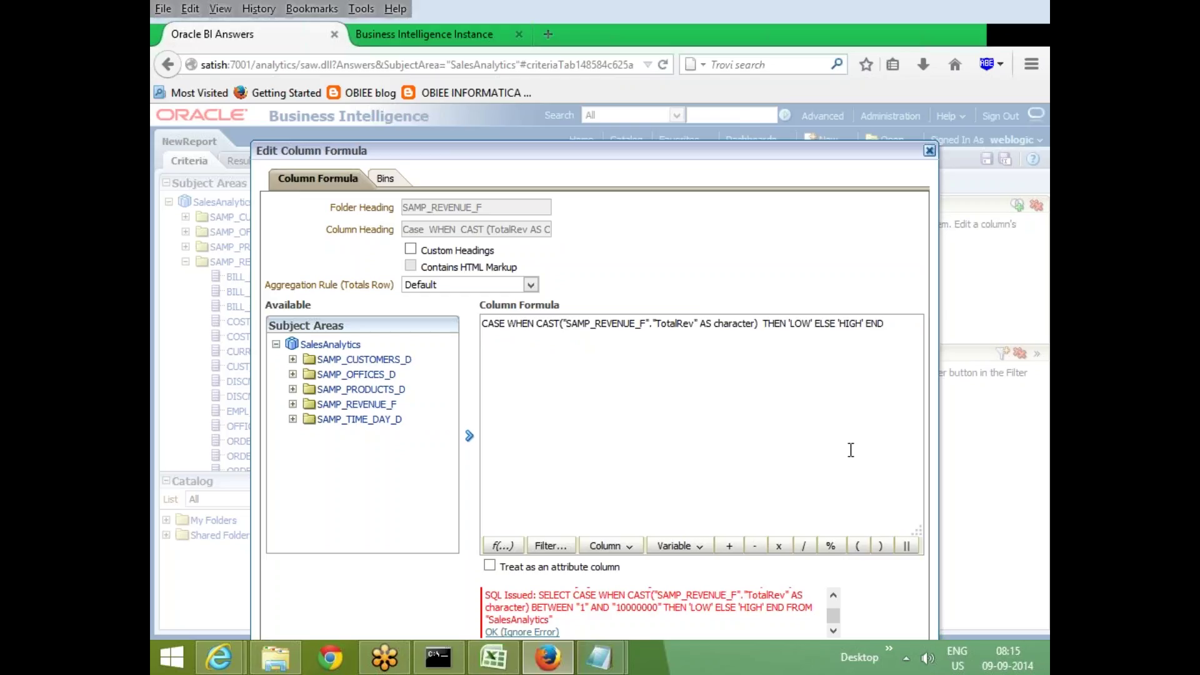
text(=)
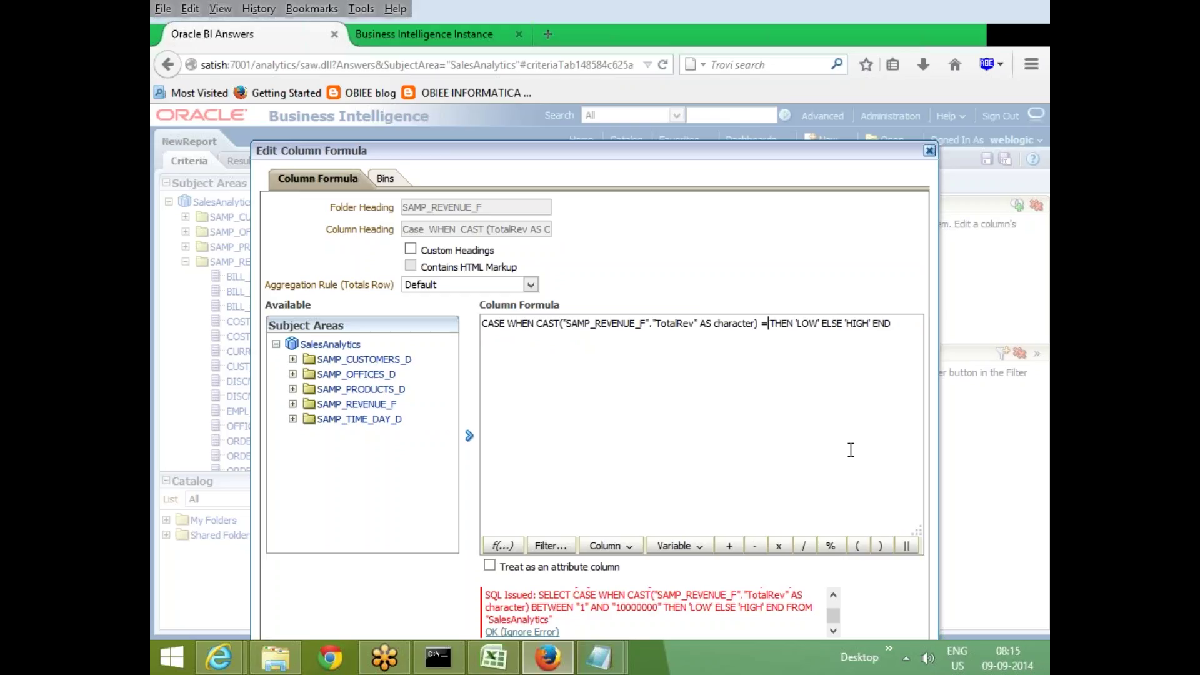
key(BackSpace)
text(IN )
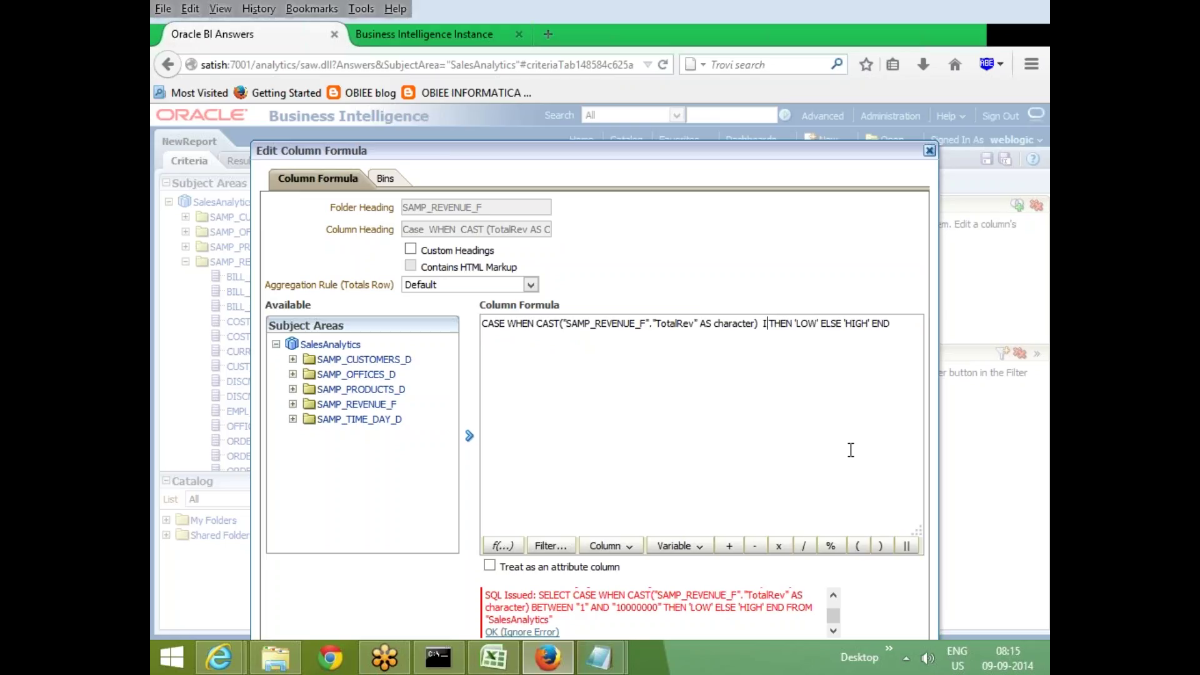
text(()
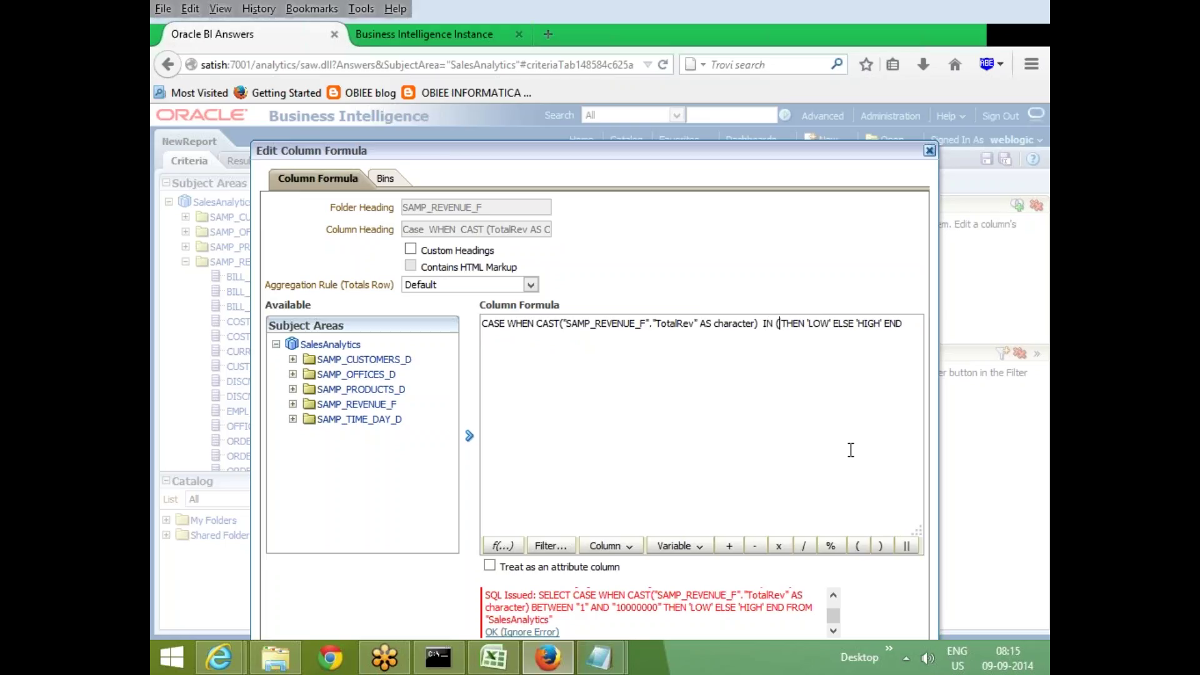
text(1)
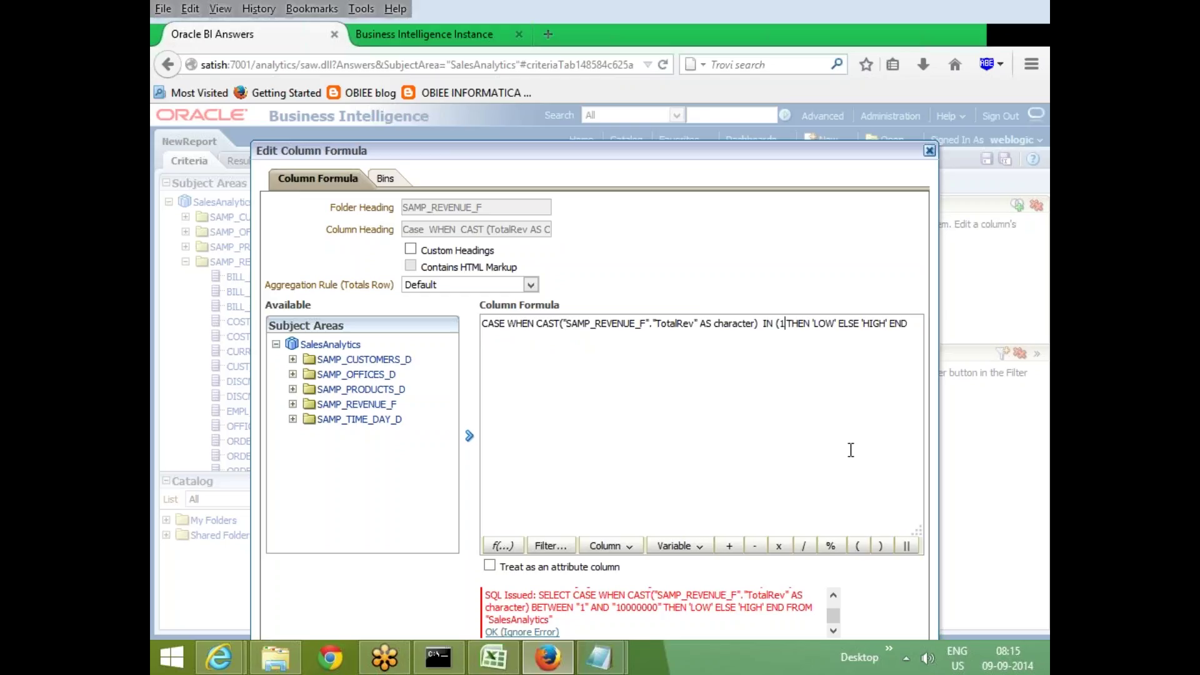
text(,2,3)
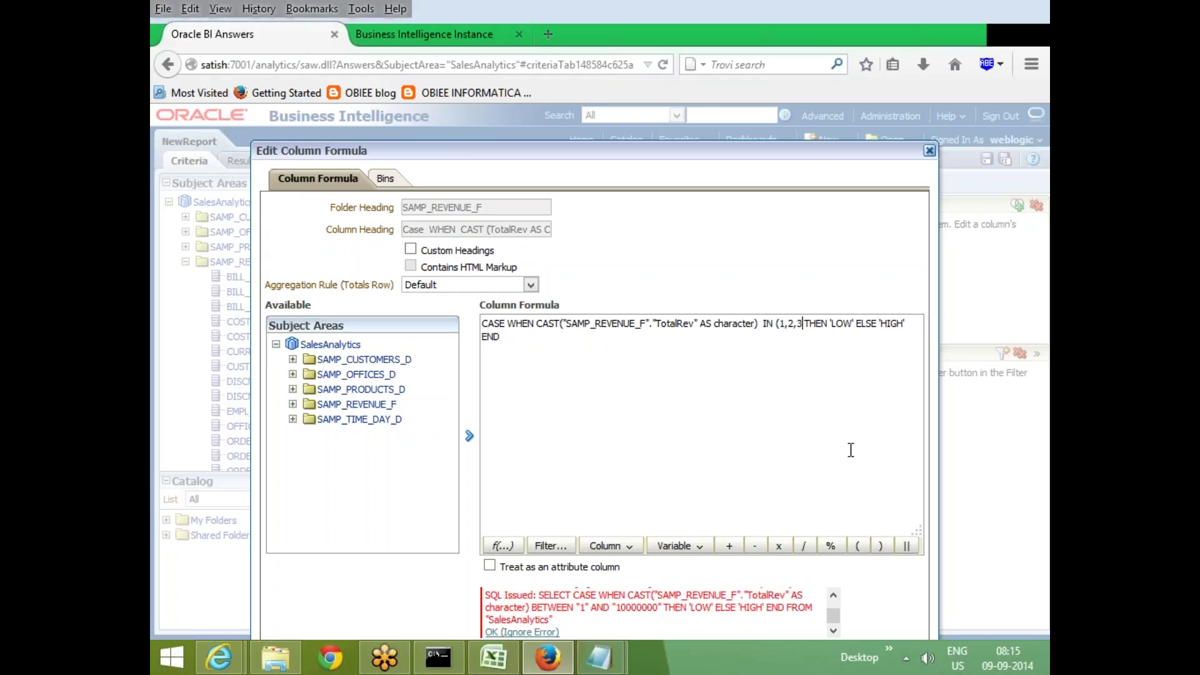
text())
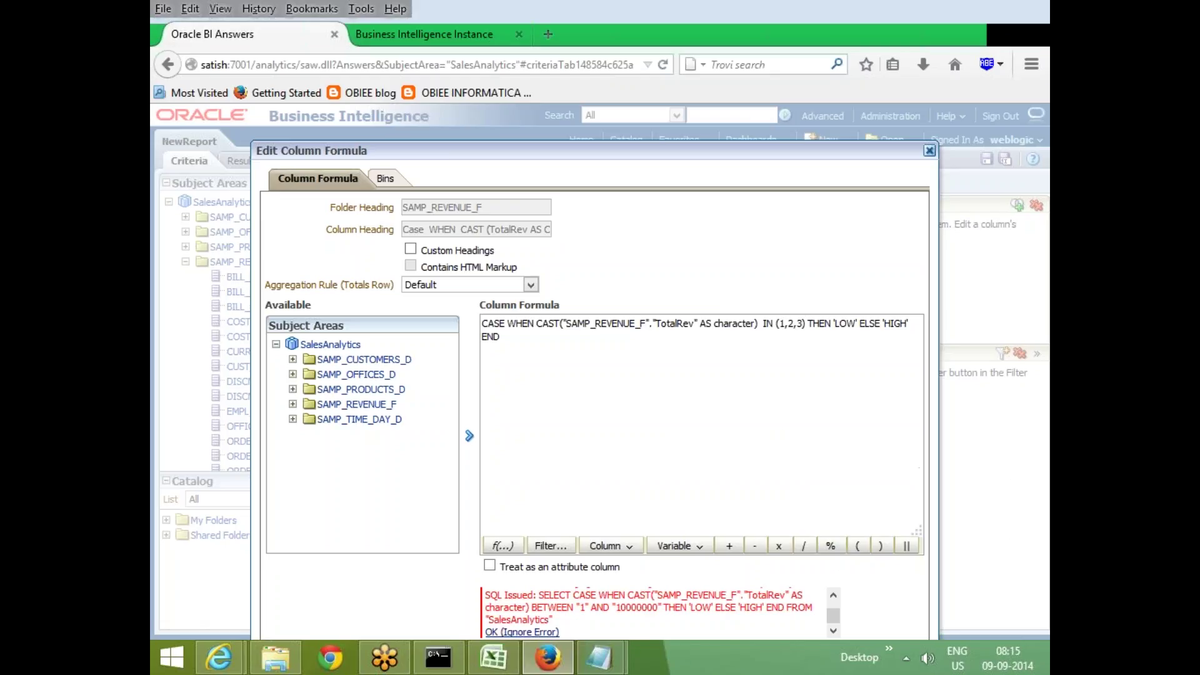
click(522, 632)
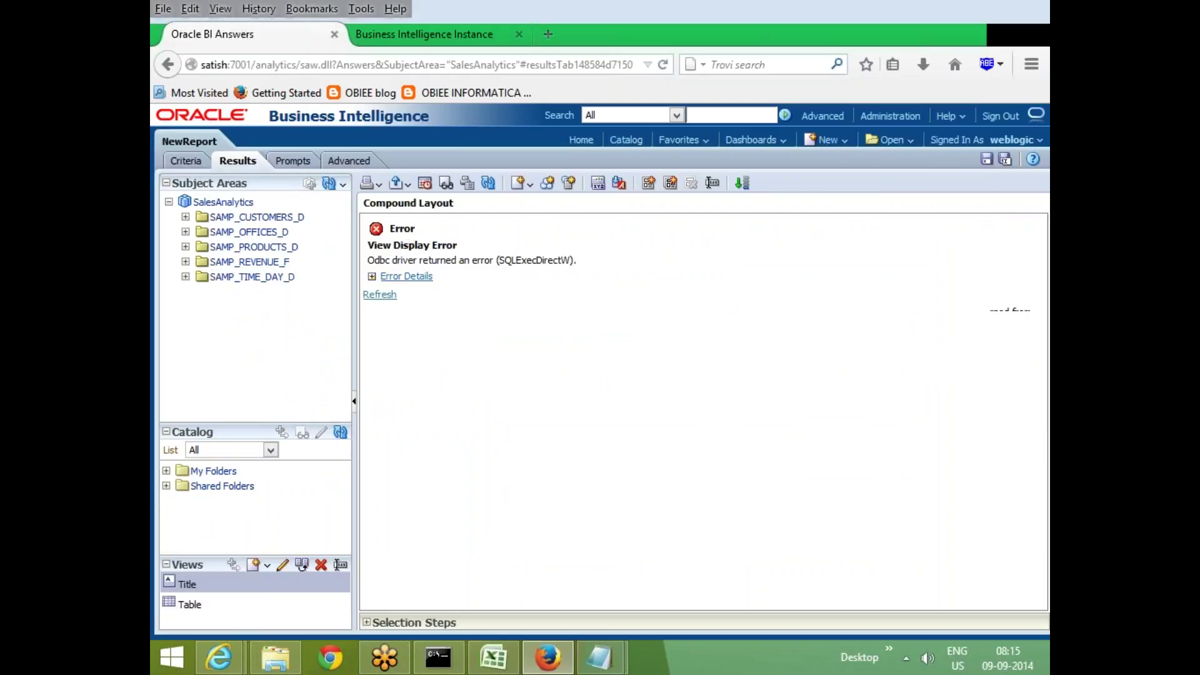
click(406, 276)
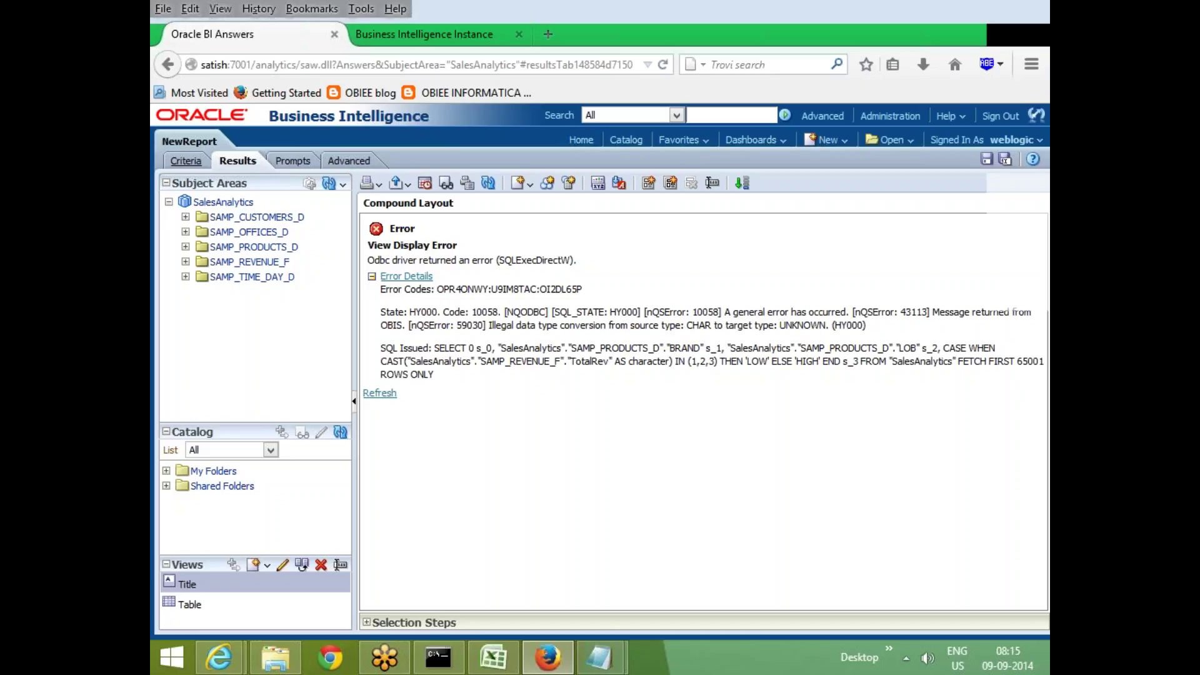
click(186, 161)
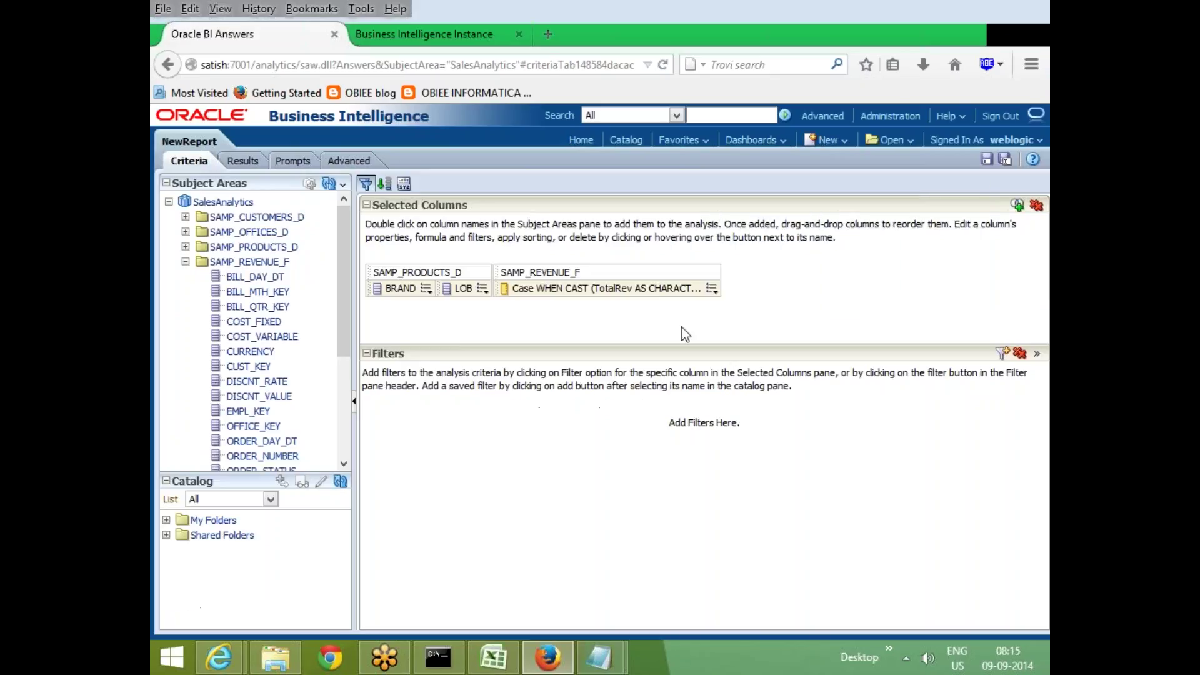
Shorten the cast type from character to char, then recheck the still-failing results
click(713, 290)
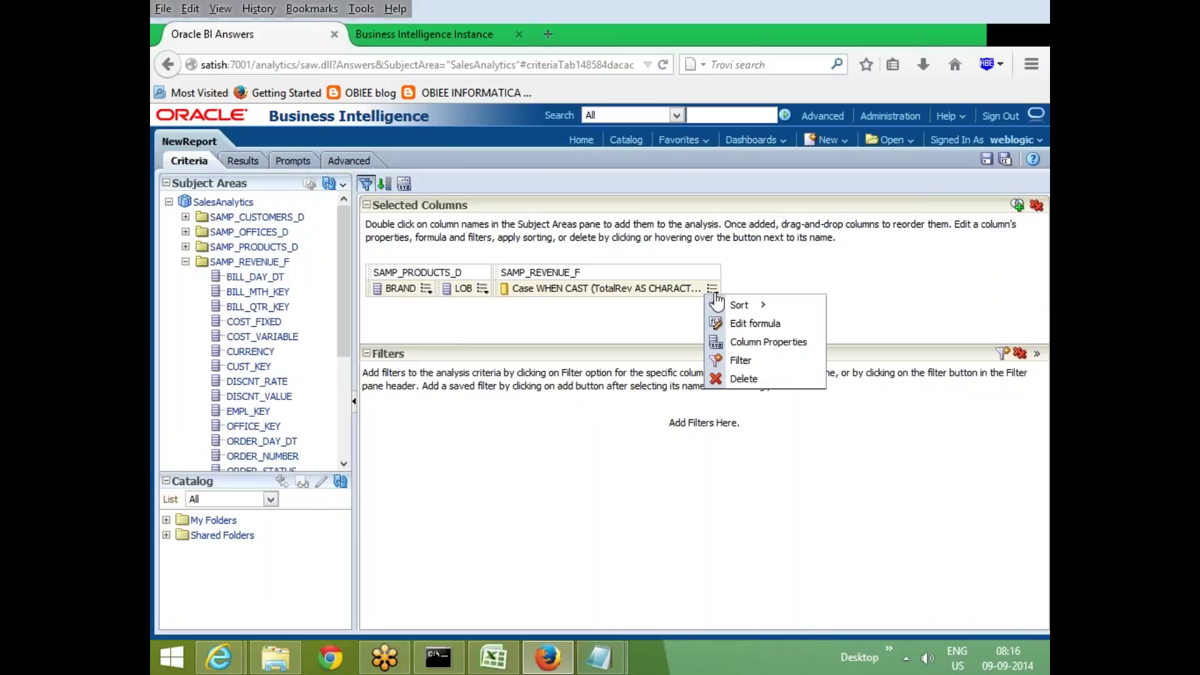
click(767, 333)
click(730, 330)
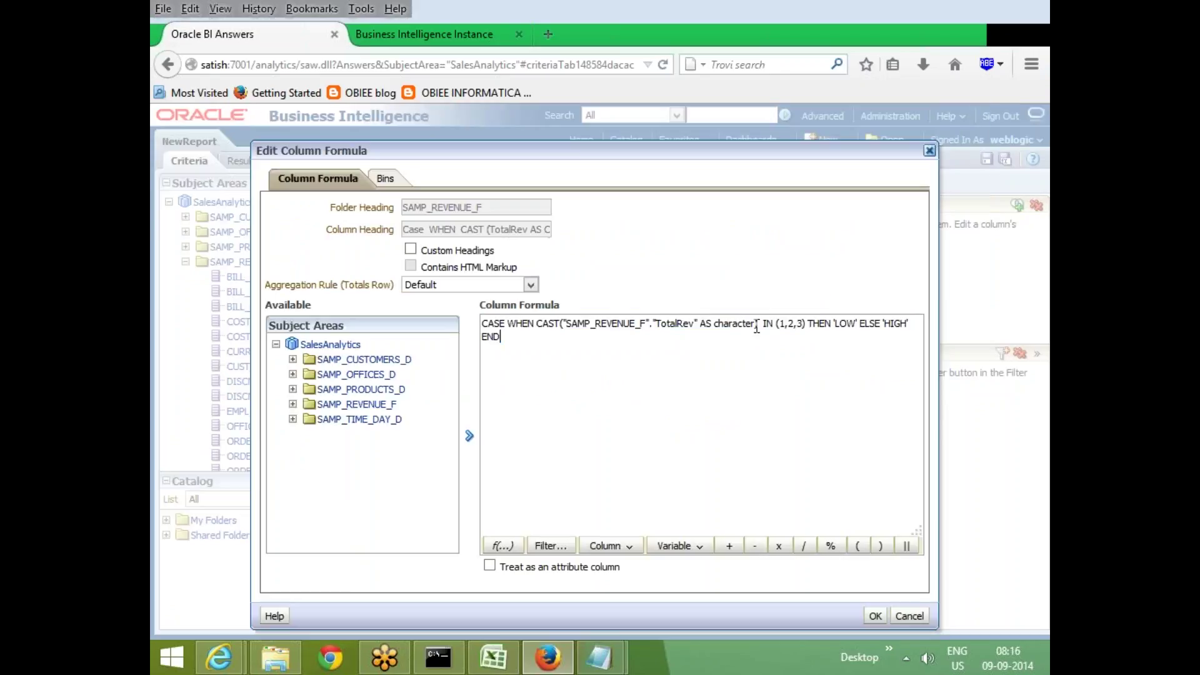
key(shift+Left)
key(BackSpace)
key(BackSpace)
key(BackSpace)
key(BackSpace)
key(BackSpace)
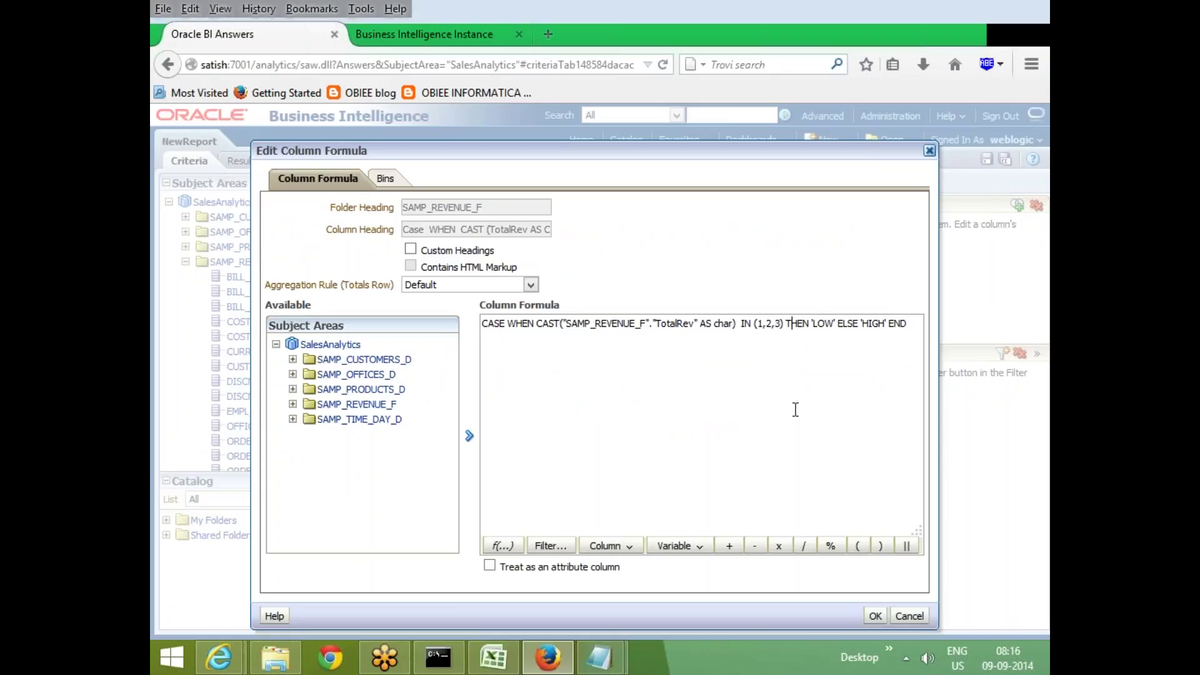
click(874, 615)
click(241, 166)
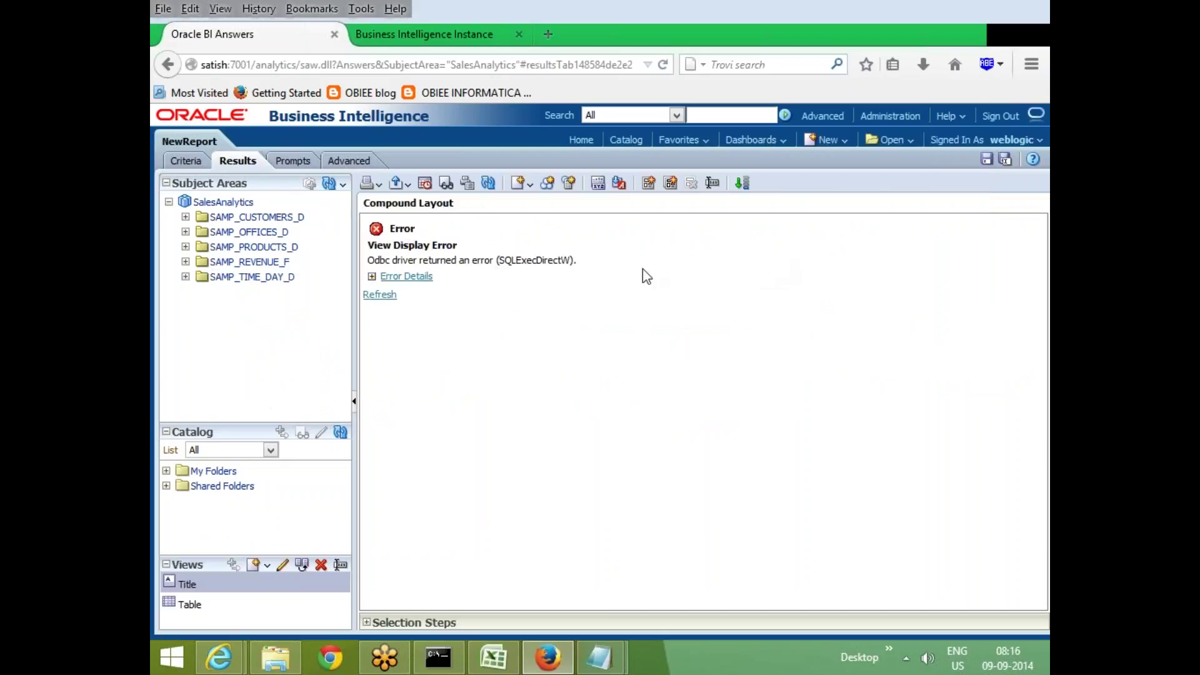
click(372, 277)
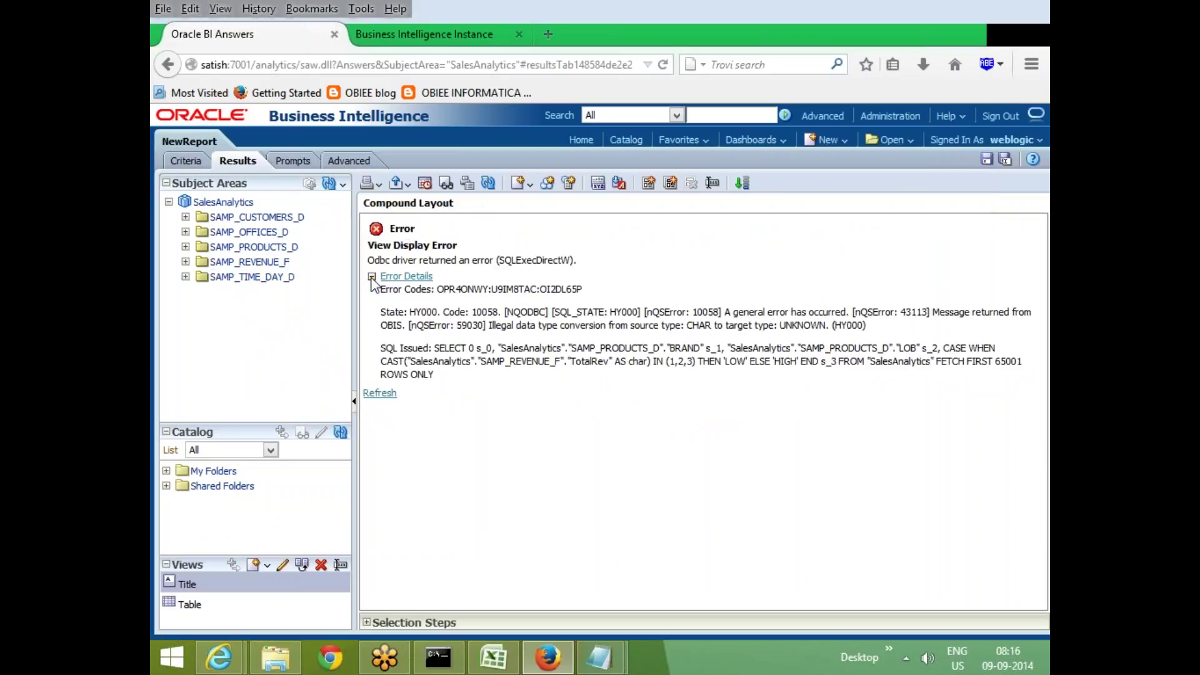
click(188, 161)
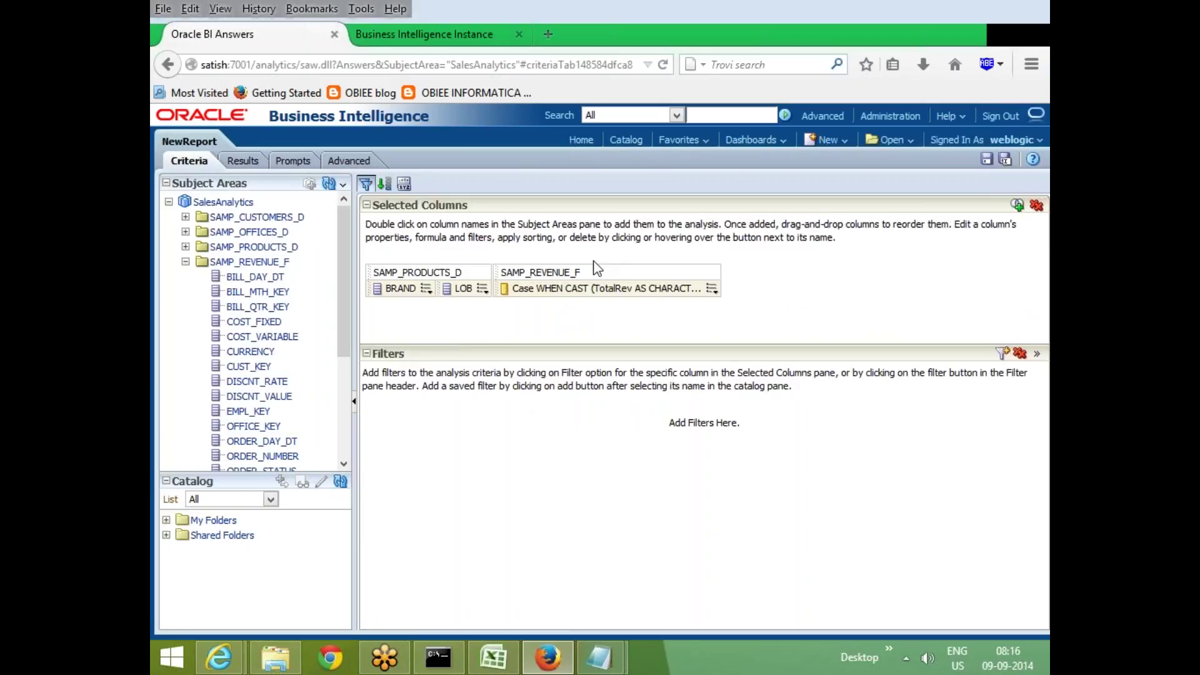
Strip the CASE logic to CAST(TotalRev AS CHARACTER) and view revenue per BRAND and LOB
click(712, 288)
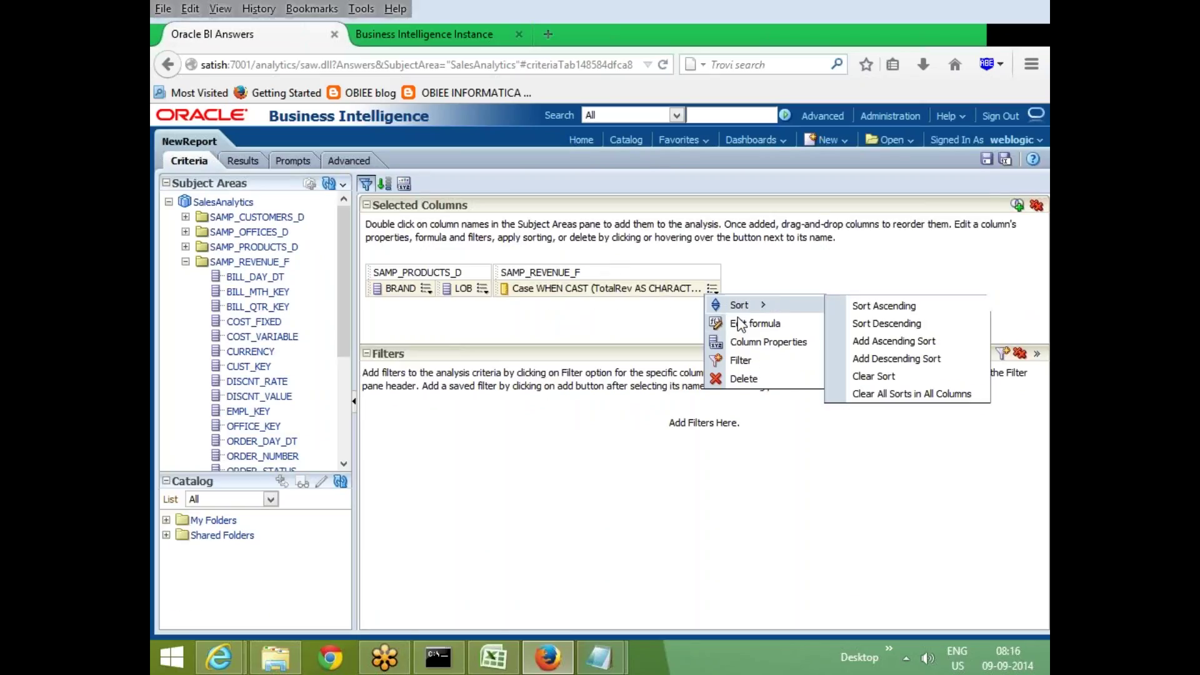
click(738, 321)
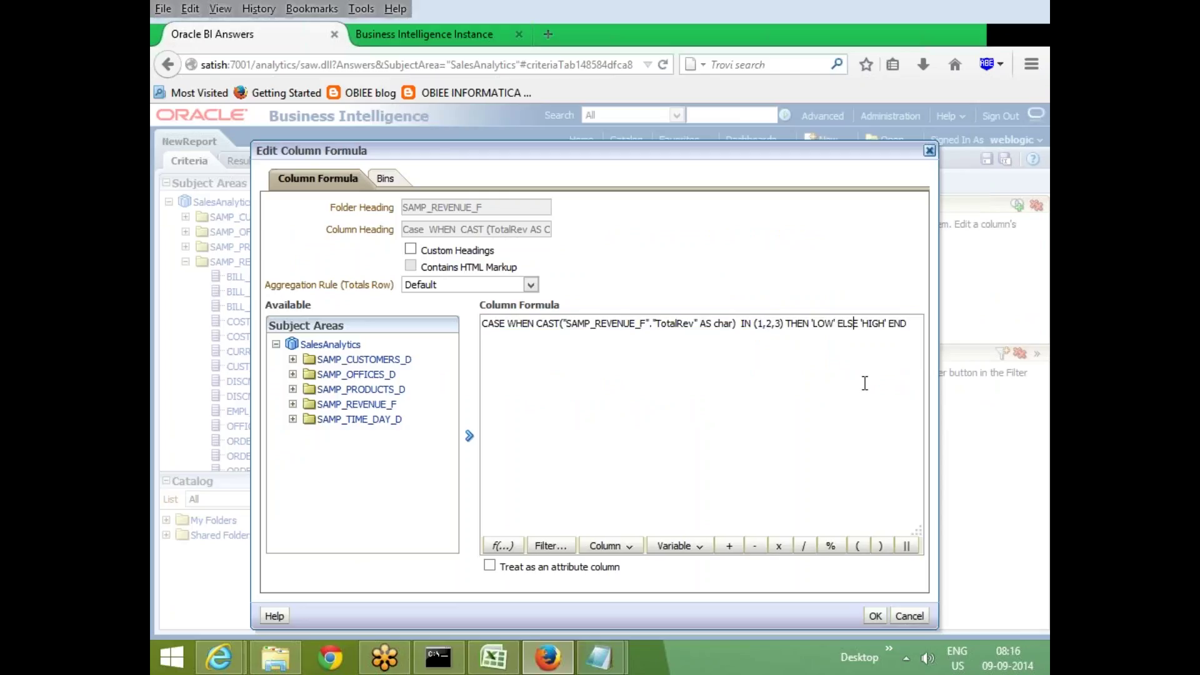
key(BackSpace)
key(BackSpace)
key(BackSpace)
key(BackSpace)
key(BackSpace)
key(BackSpace)
key(BackSpace)
key(BackSpace)
key(BackSpace)
key(BackSpace)
key(BackSpace)
key(BackSpace)
key(BackSpace)
key(BackSpace)
key(BackSpace)
key(BackSpace)
key(BackSpace)
key(BackSpace)
key(BackSpace)
key(BackSpace)
key(BackSpace)
key(BackSpace)
key(BackSpace)
key(BackSpace)
key(BackSpace)
key(BackSpace)
key(BackSpace)
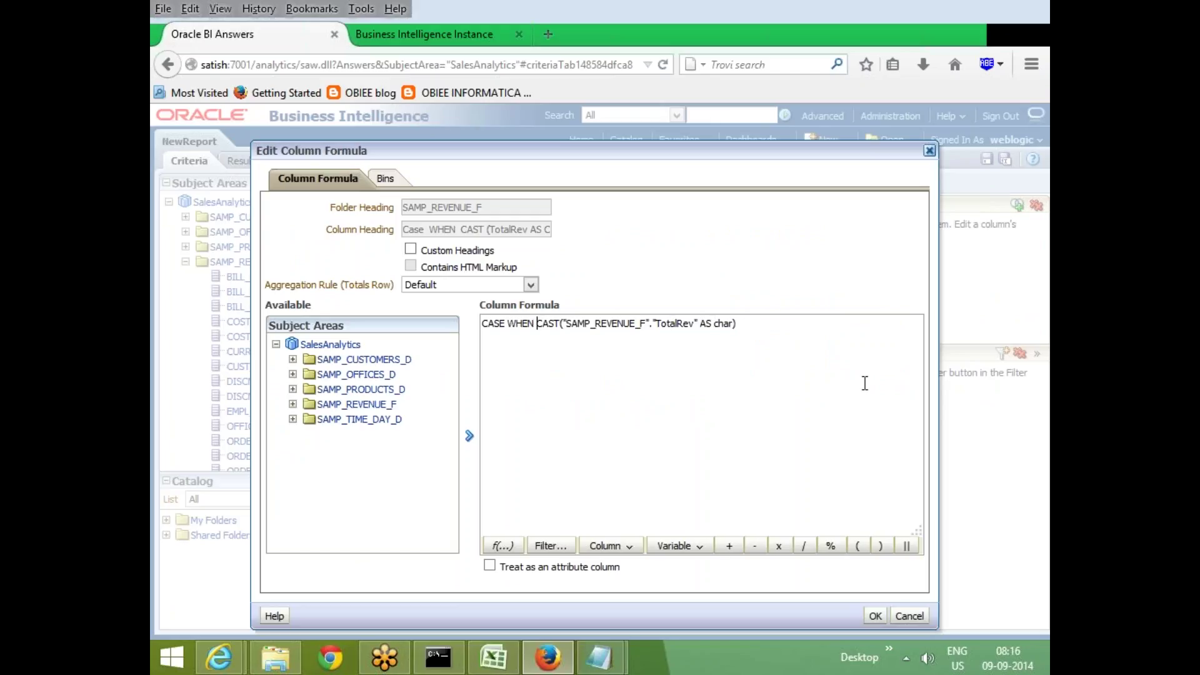
key(BackSpace)
key(BackSpace)
key(BackSpace)
key(BackSpace)
key(BackSpace)
key(BackSpace)
key(BackSpace)
key(BackSpace)
key(BackSpace)
key(BackSpace)
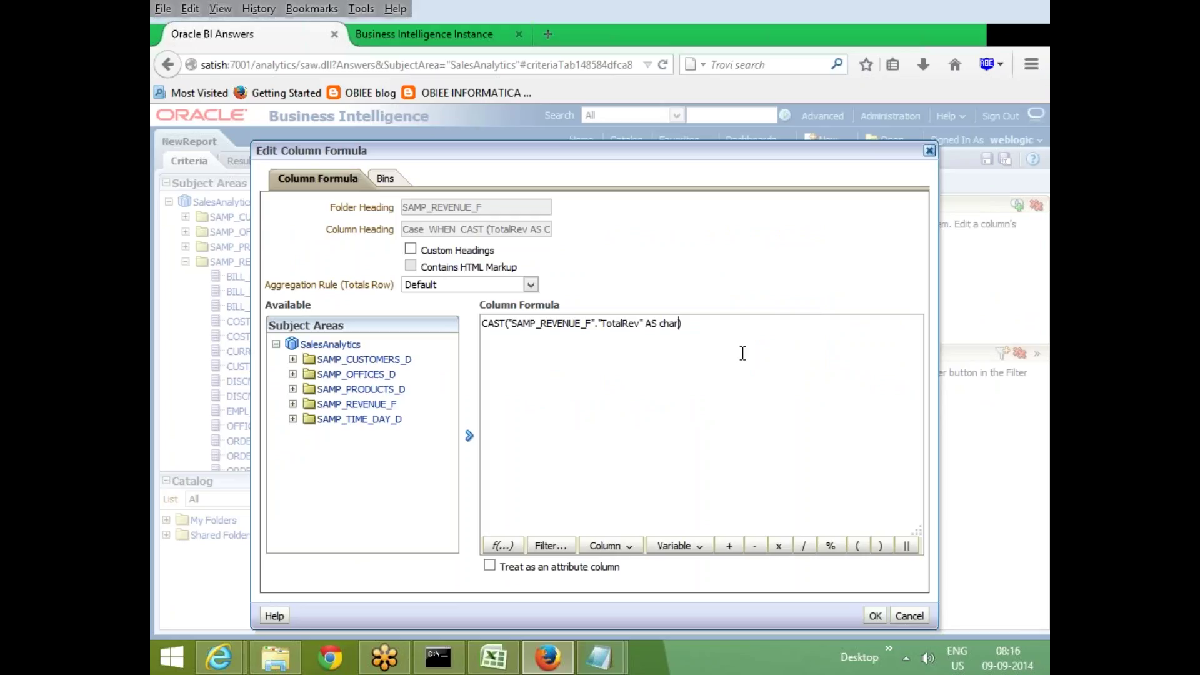
text(ACTER)
click(875, 616)
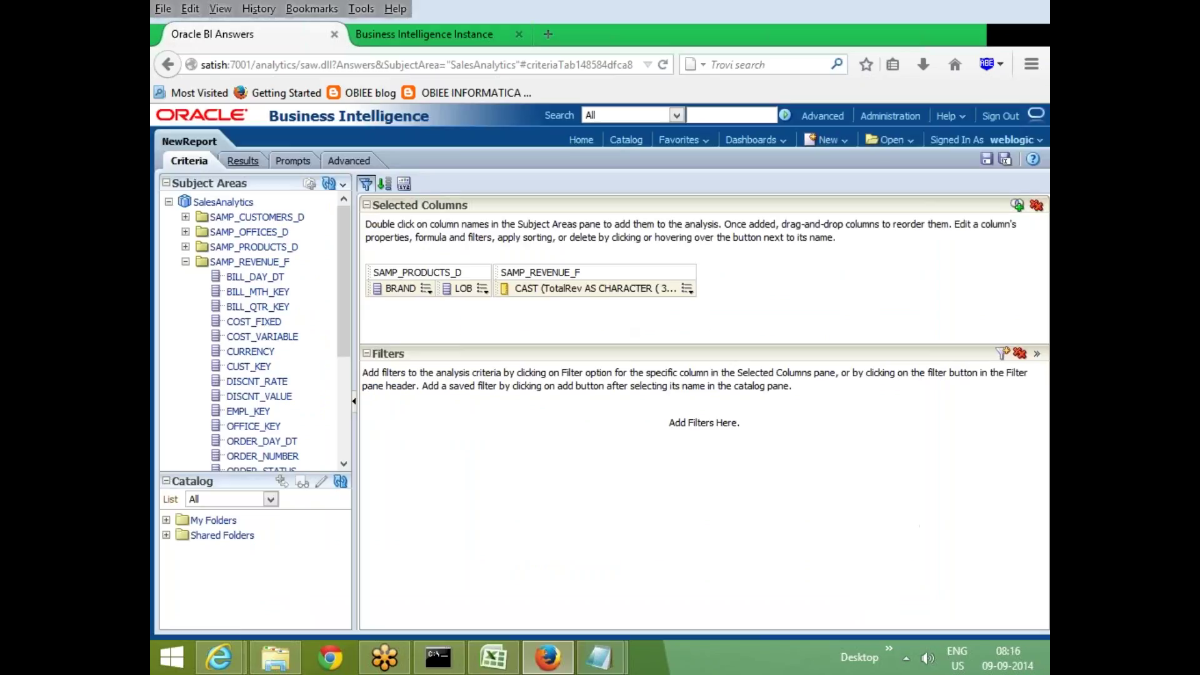
click(243, 161)
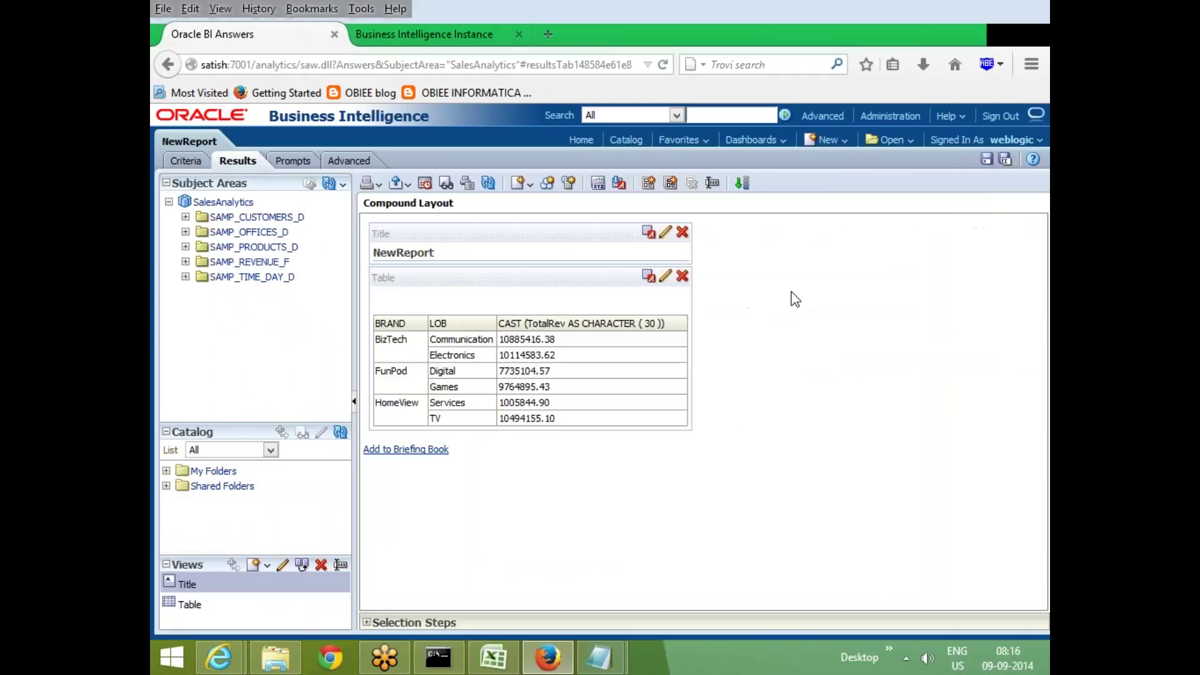
click(188, 161)
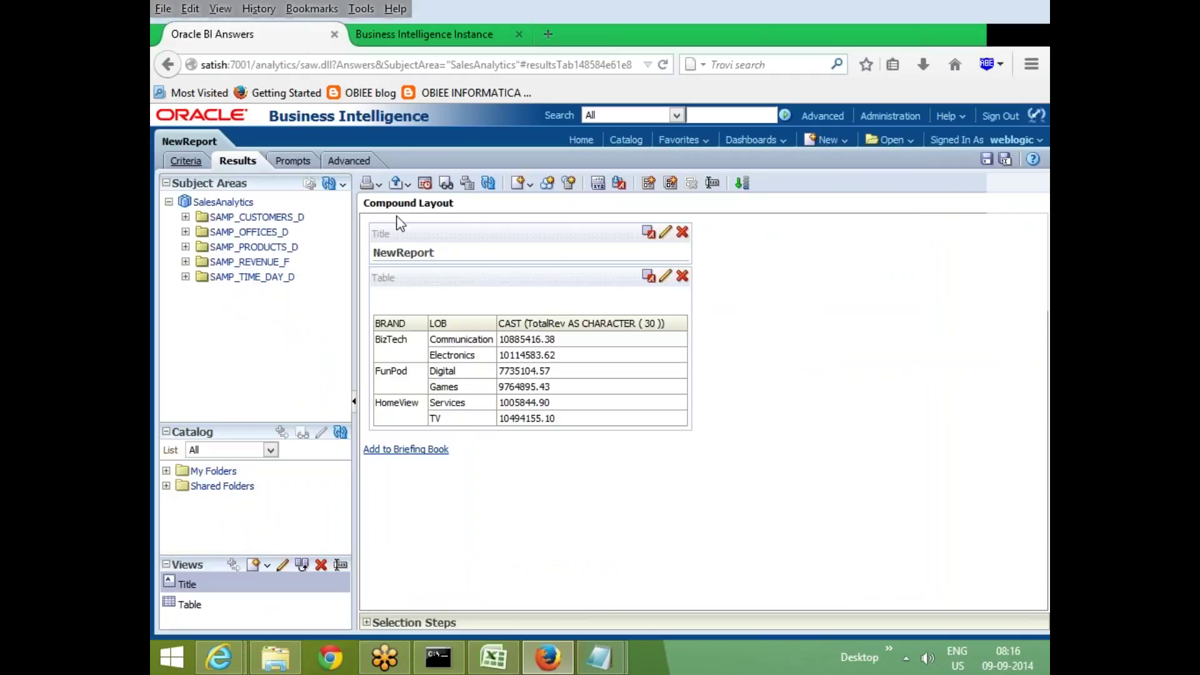
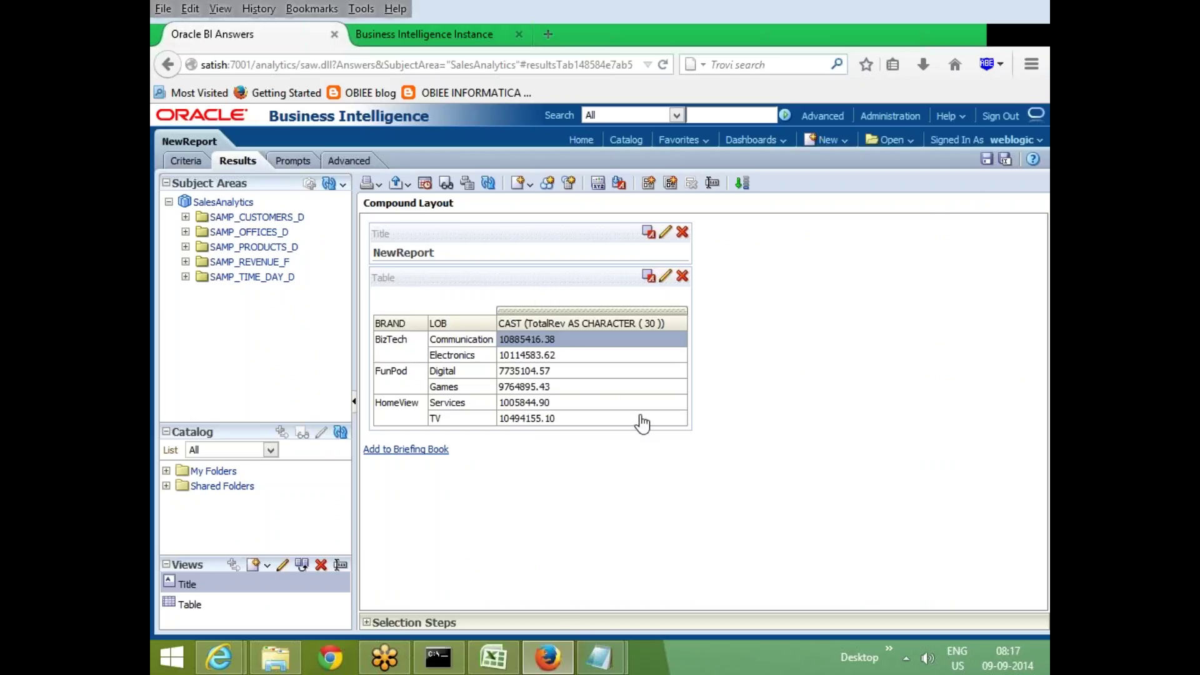
Put the Communication revenue value 10885416.38 into a Notepad note below the report, then return to the browser
key(super+r)
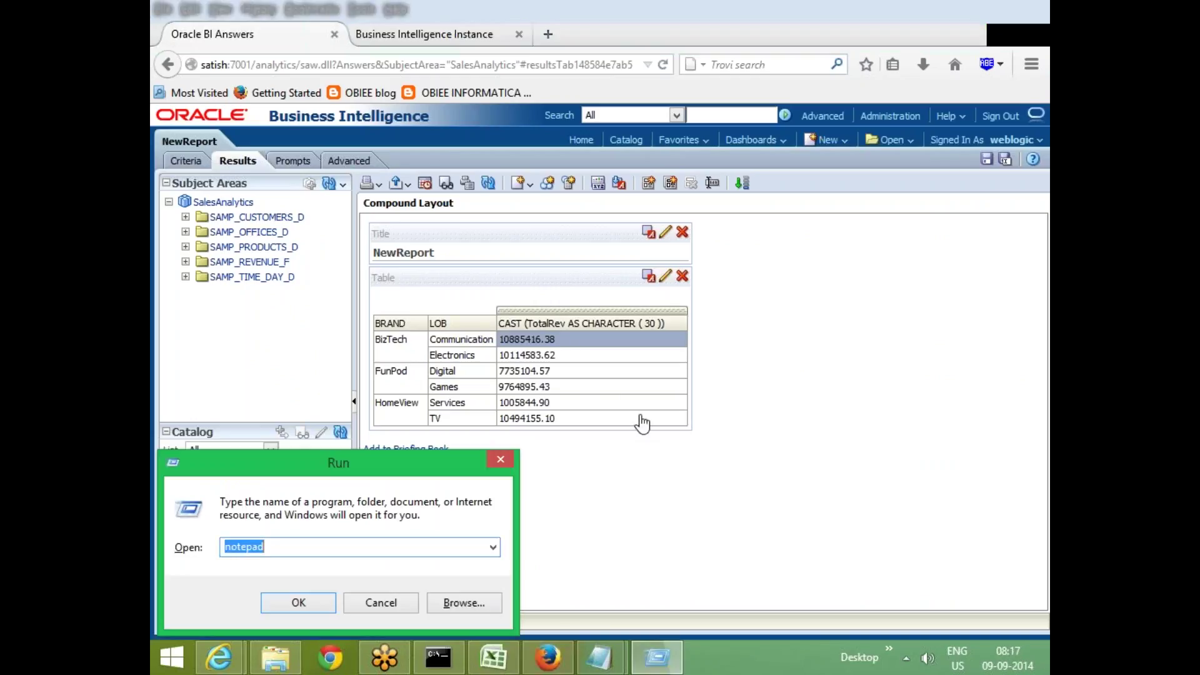
key(Return)
text("SAMP_REVENUE_F"."TotalRev")
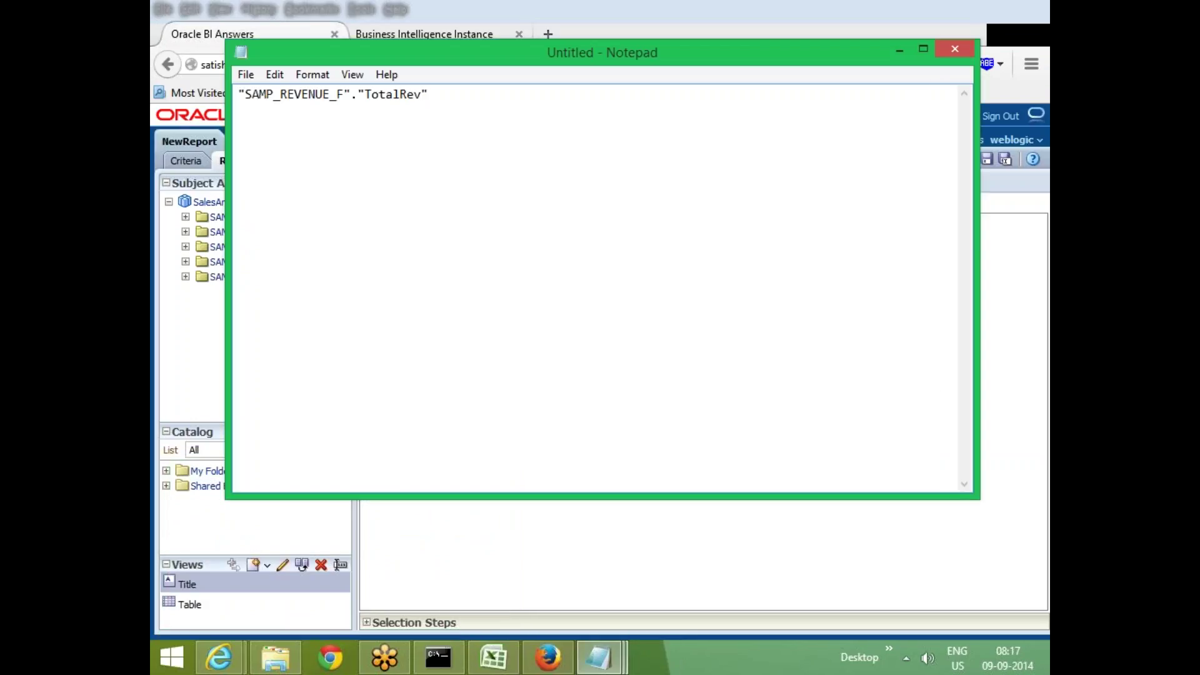
drag(785, 65, 785, 70)
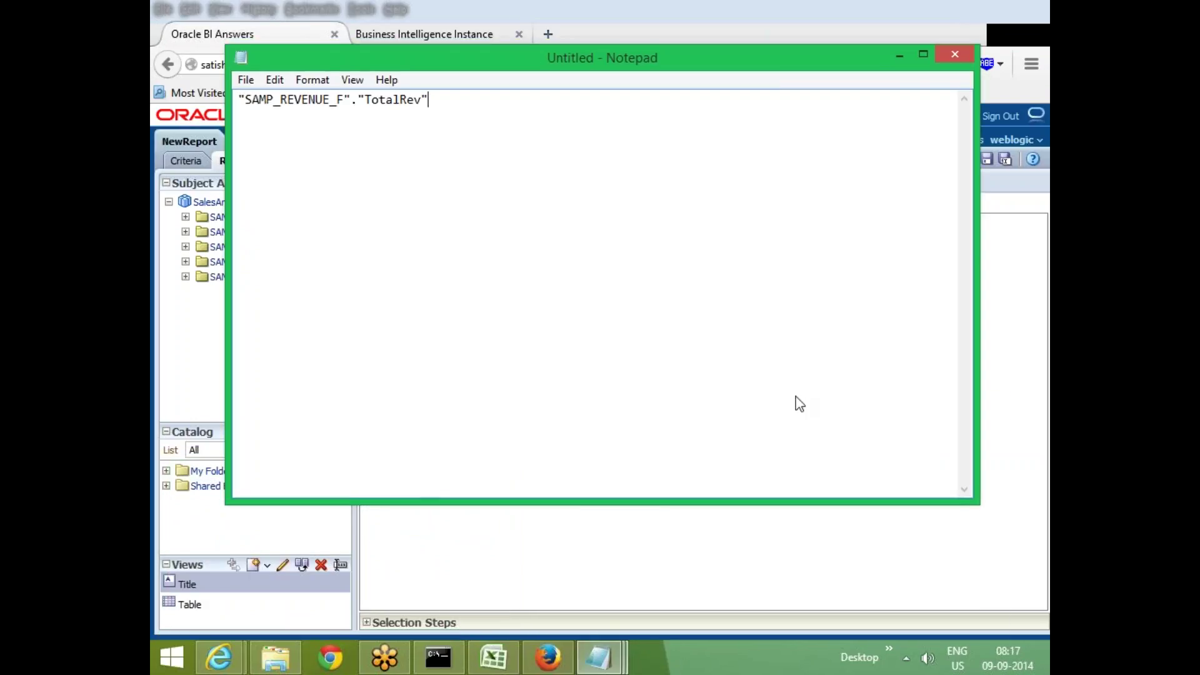
drag(450, 58, 535, 442)
key(ctrl+a)
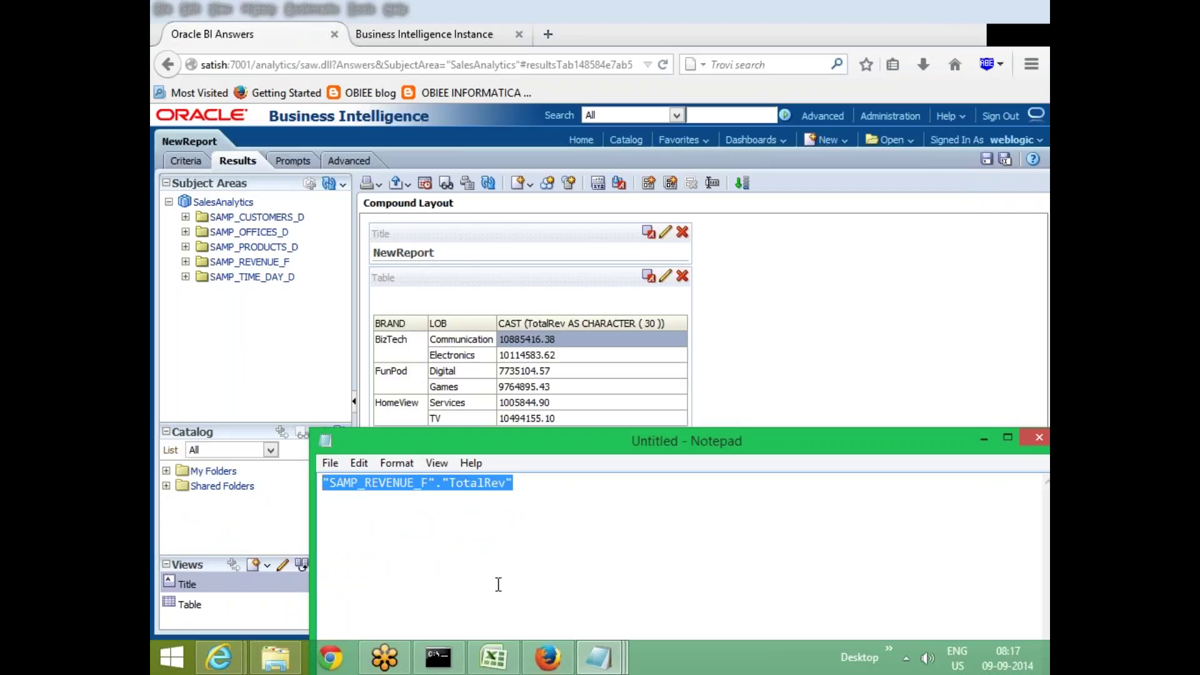
text(10)
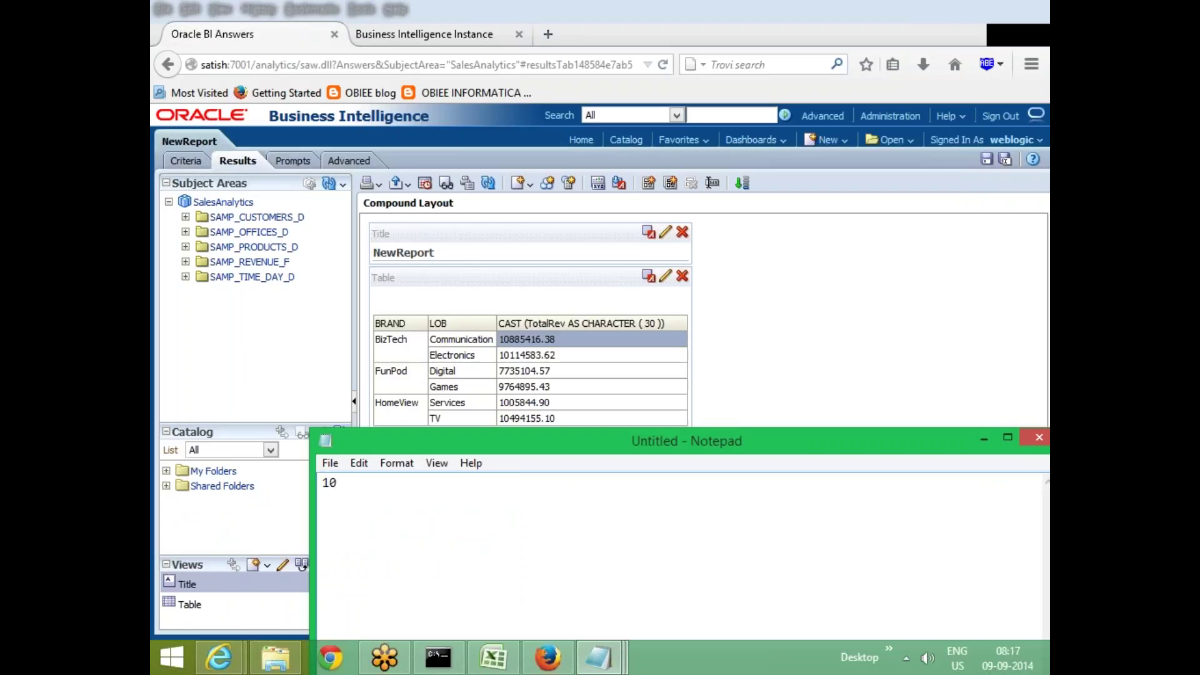
text(885416.38)
key(ctrl+a)
key(ctrl+c)
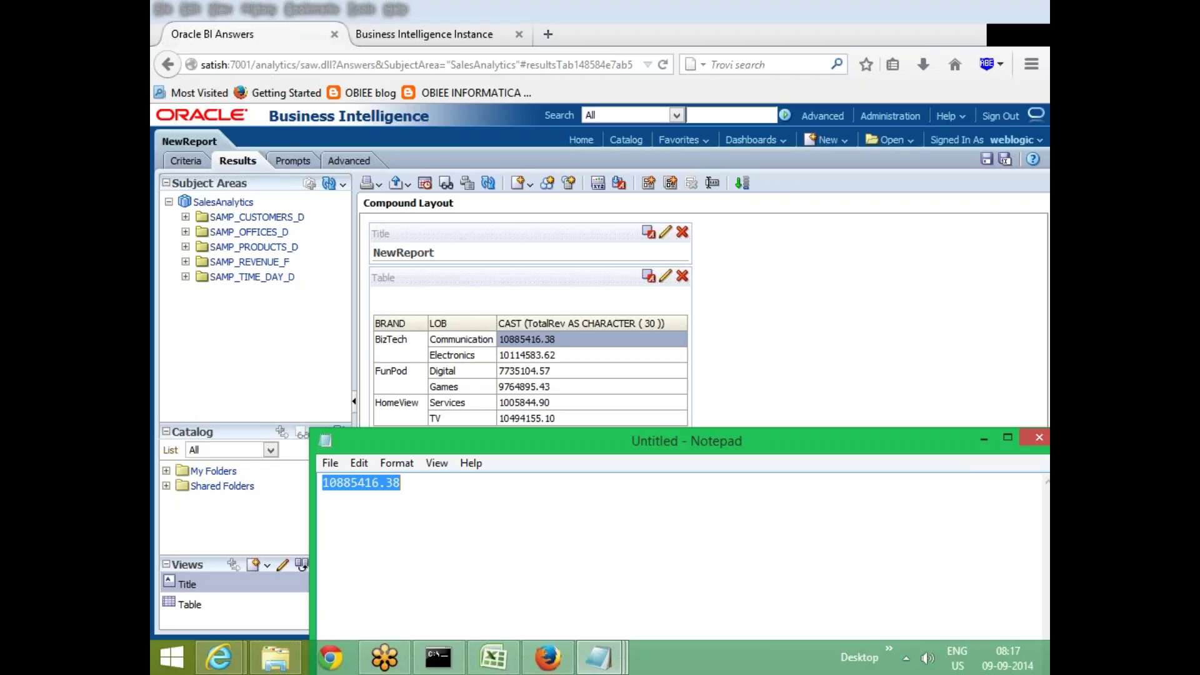
click(984, 438)
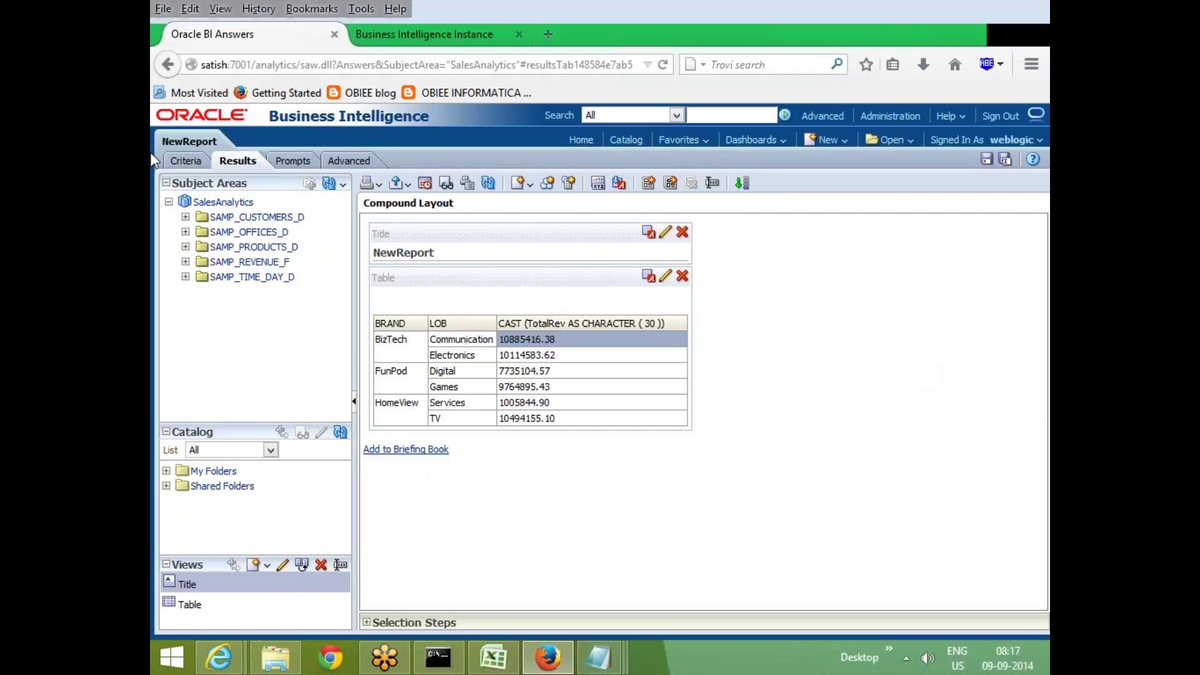
Wrap the revenue formula as CASE WHEN … = '10885416.38' THEN 'LOW' ELSE 'HIGH' END and try applying it
click(185, 162)
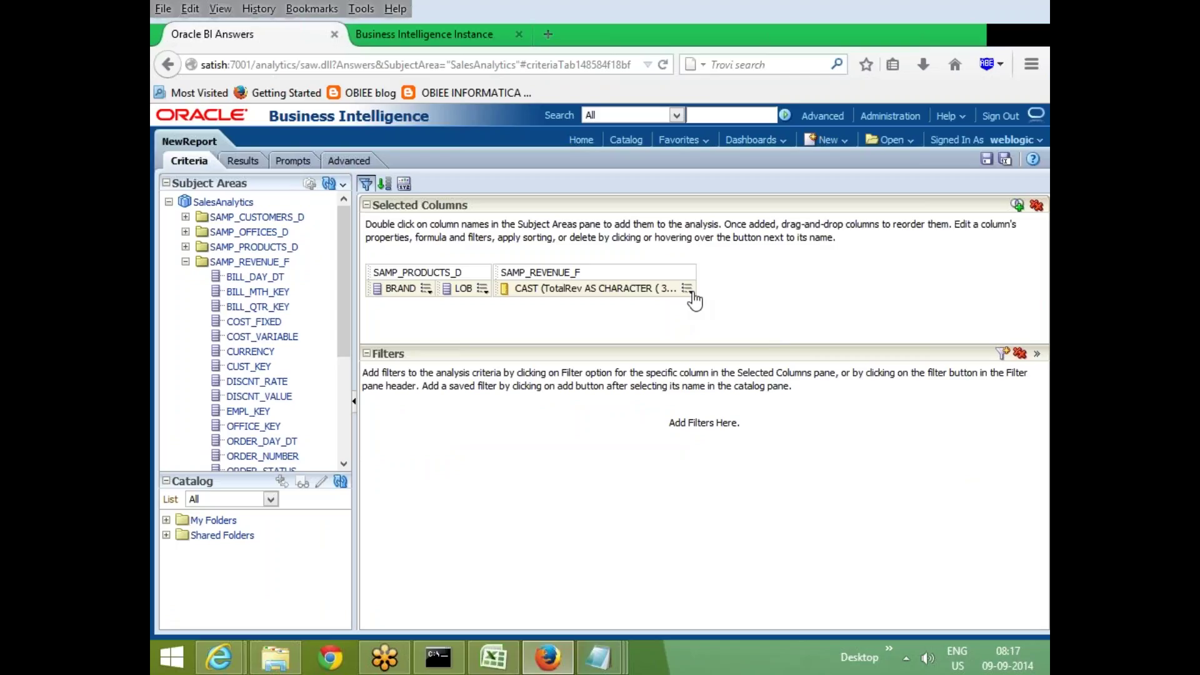
click(688, 289)
click(726, 323)
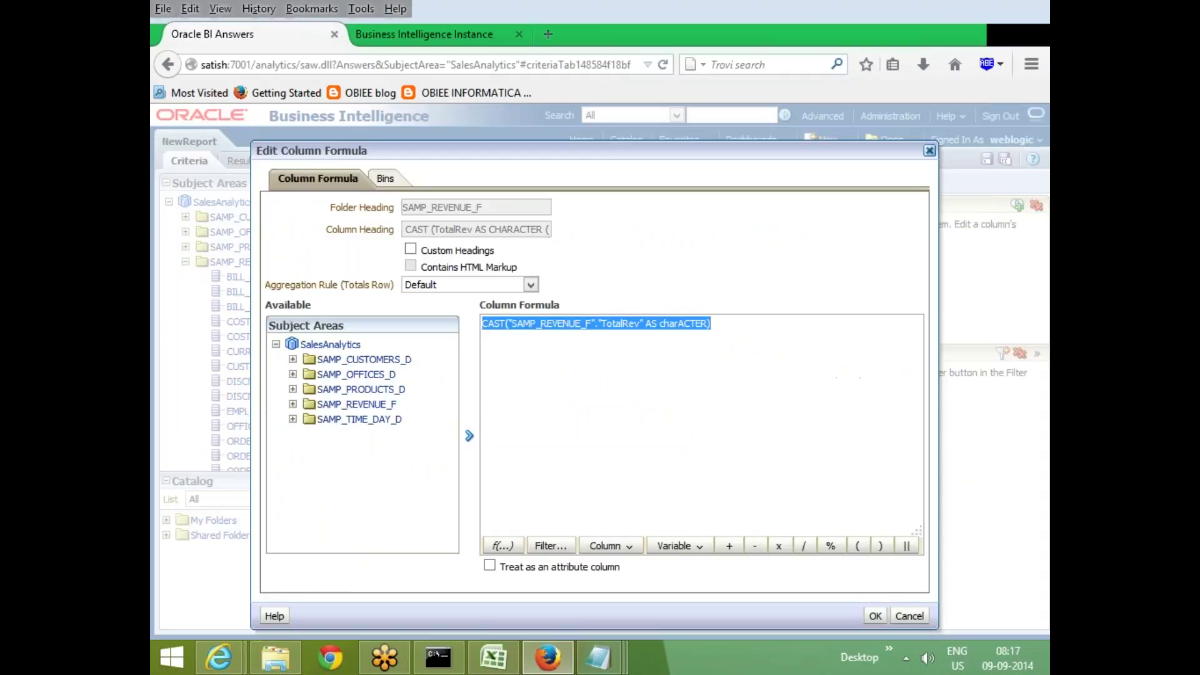
click(723, 326)
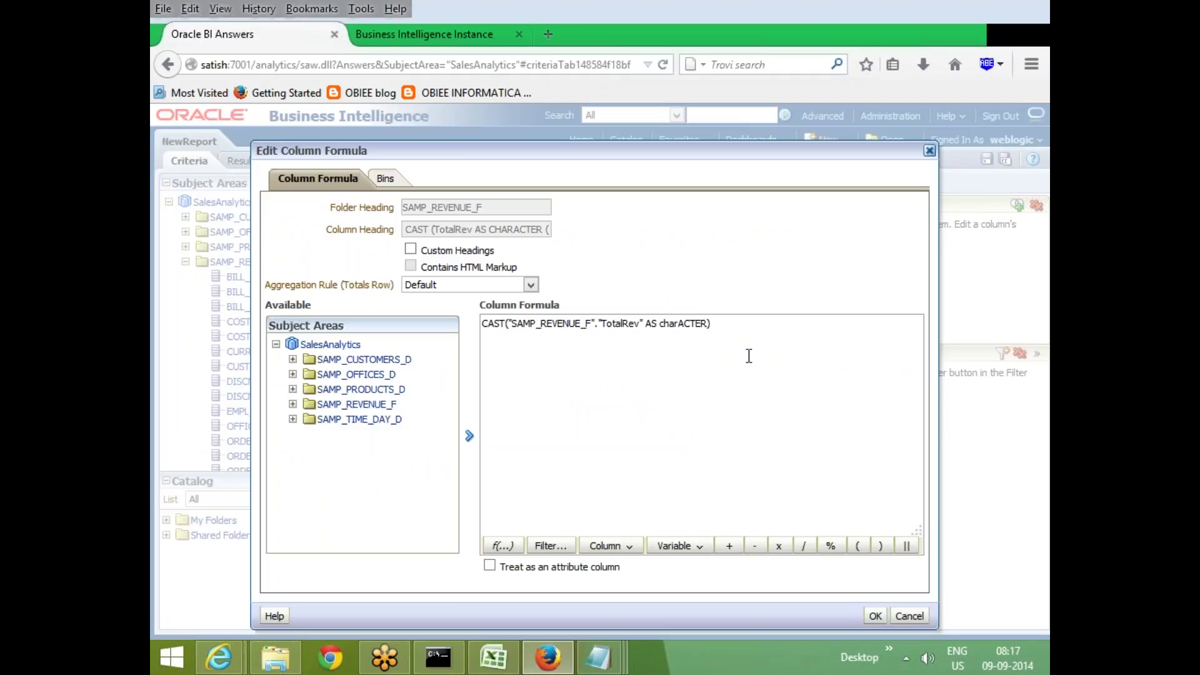
key(Home)
text(CASE WHE)
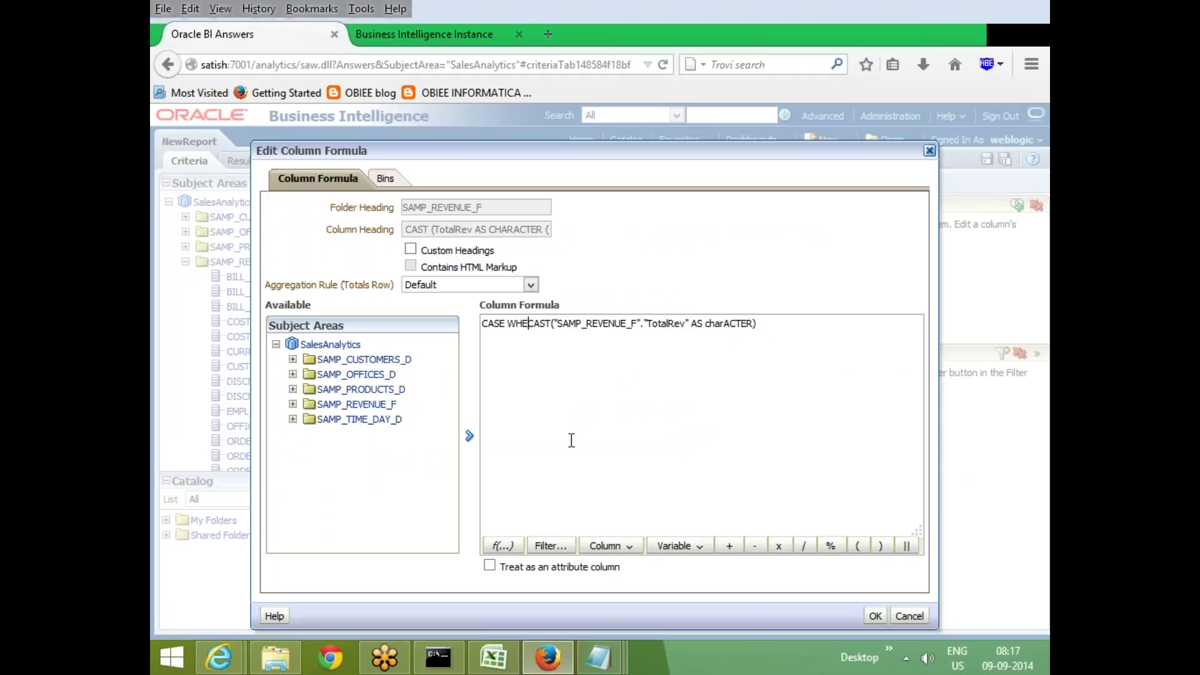
text(N)
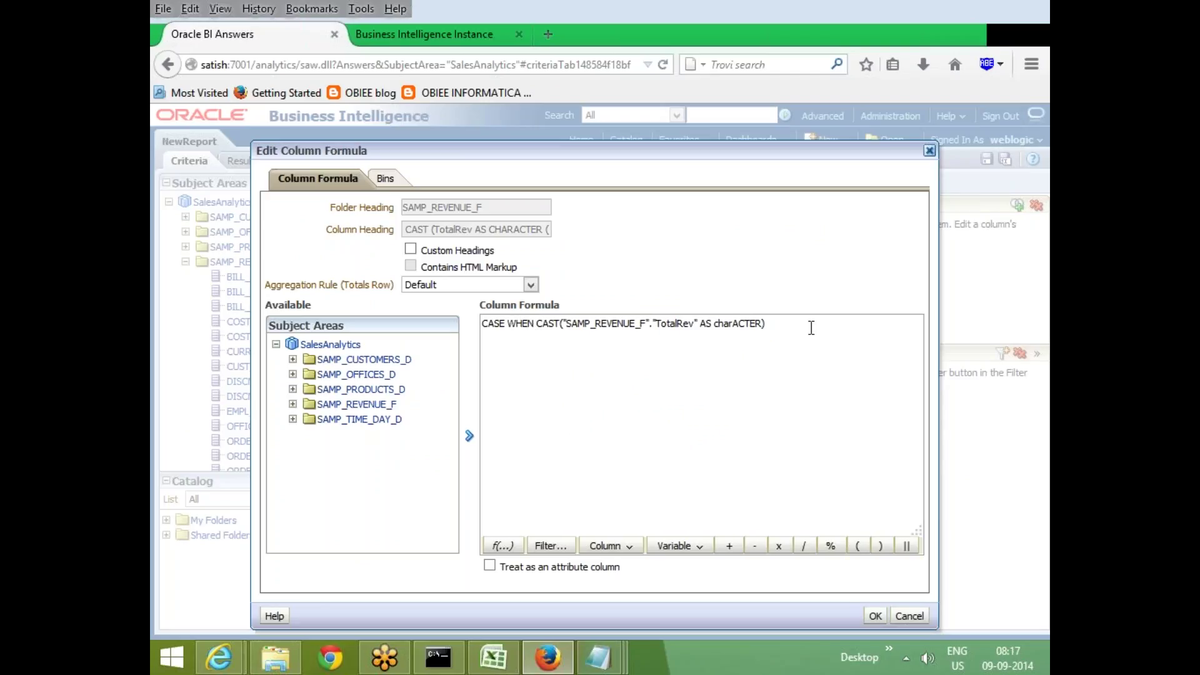
key(End)
text(=')
key(ctrl+v)
text(' THEN 'LOW' ELSE 'HIG)
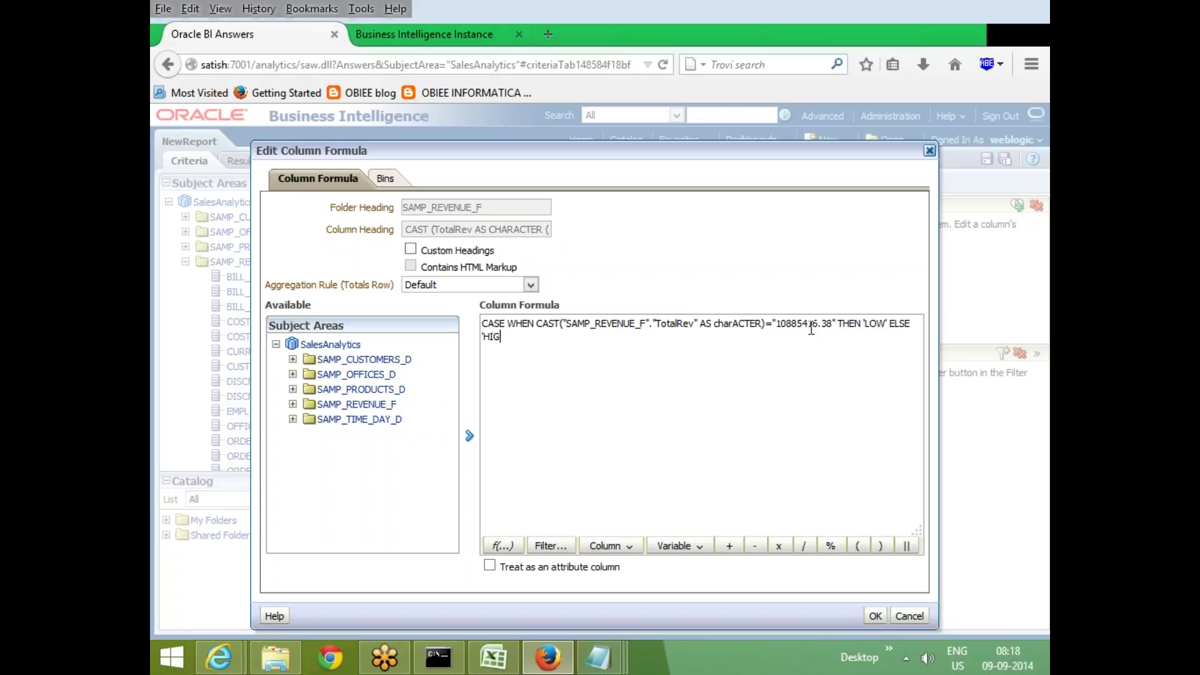
text(H' END)
click(876, 614)
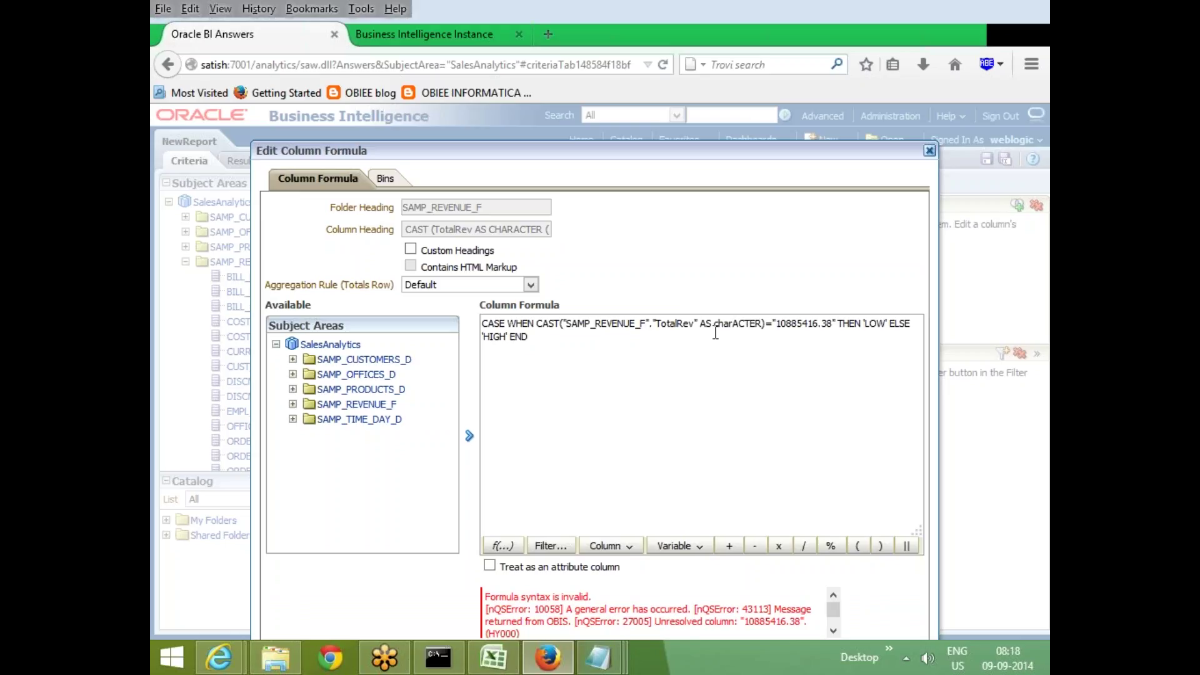
Change the single quotes around LOW and HIGH to double quotes in the formula
click(886, 323)
text(')
key(BackSpace)
key(Left)
key(Left)
key(Left)
key(BackSpace)
text(")
click(508, 338)
key(BackSpace)
text(")
key(Left)
key(Left)
key(Left)
key(Left)
key(Left)
key(BackSpace)
text(")
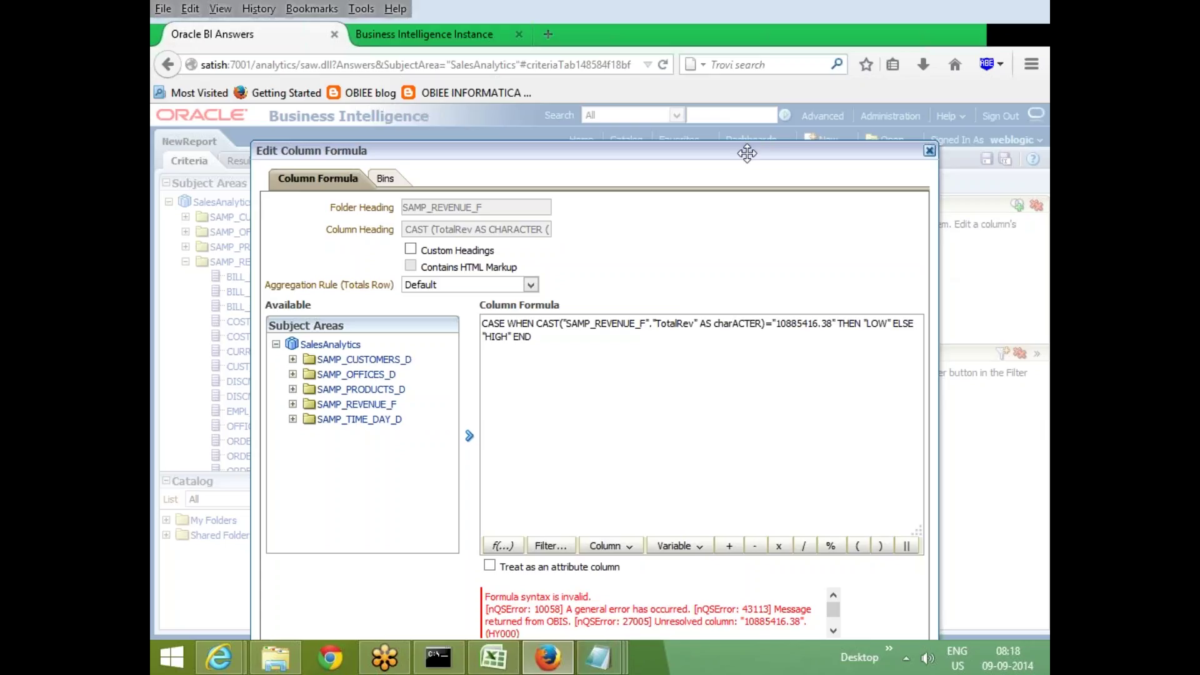
drag(748, 152, 793, 112)
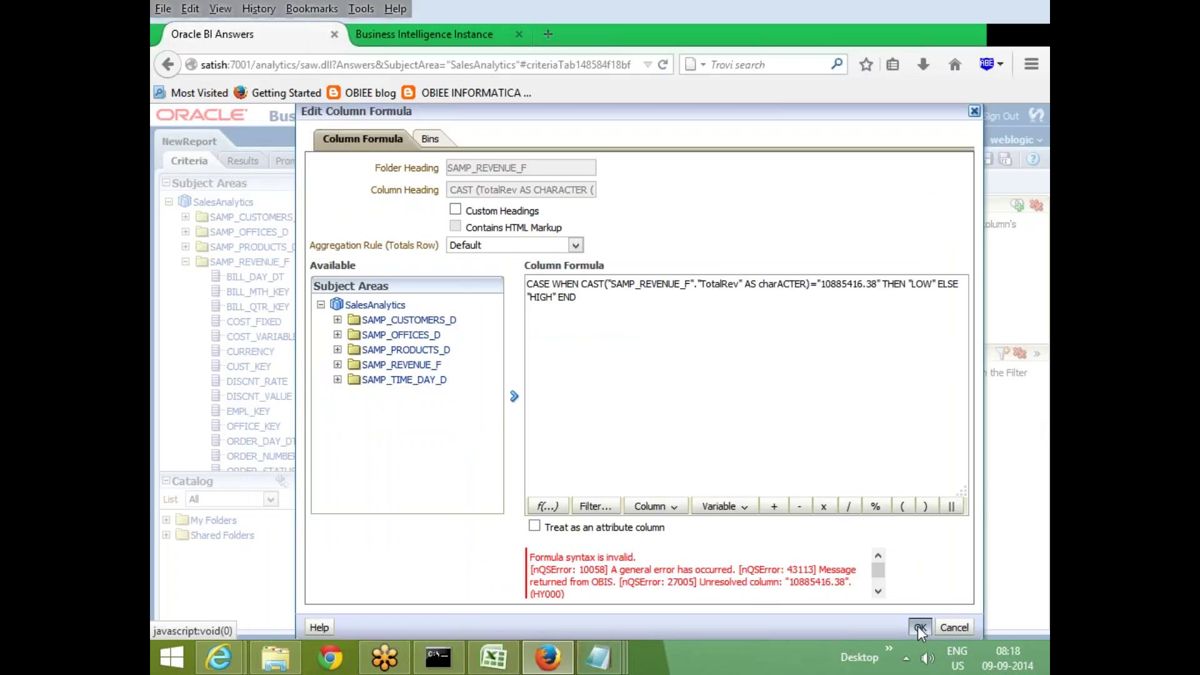
Replace the double quotes around 10885416.38 with single quotes and try applying the formula
click(606, 295)
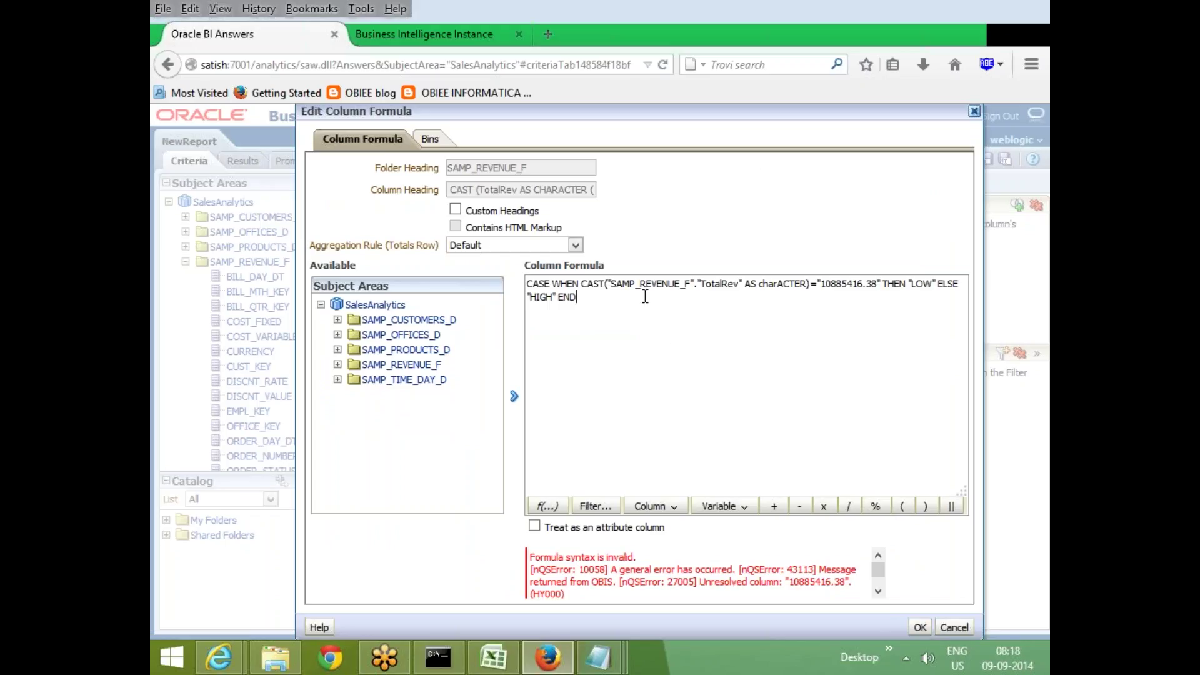
click(820, 285)
key(BackSpace)
text(')
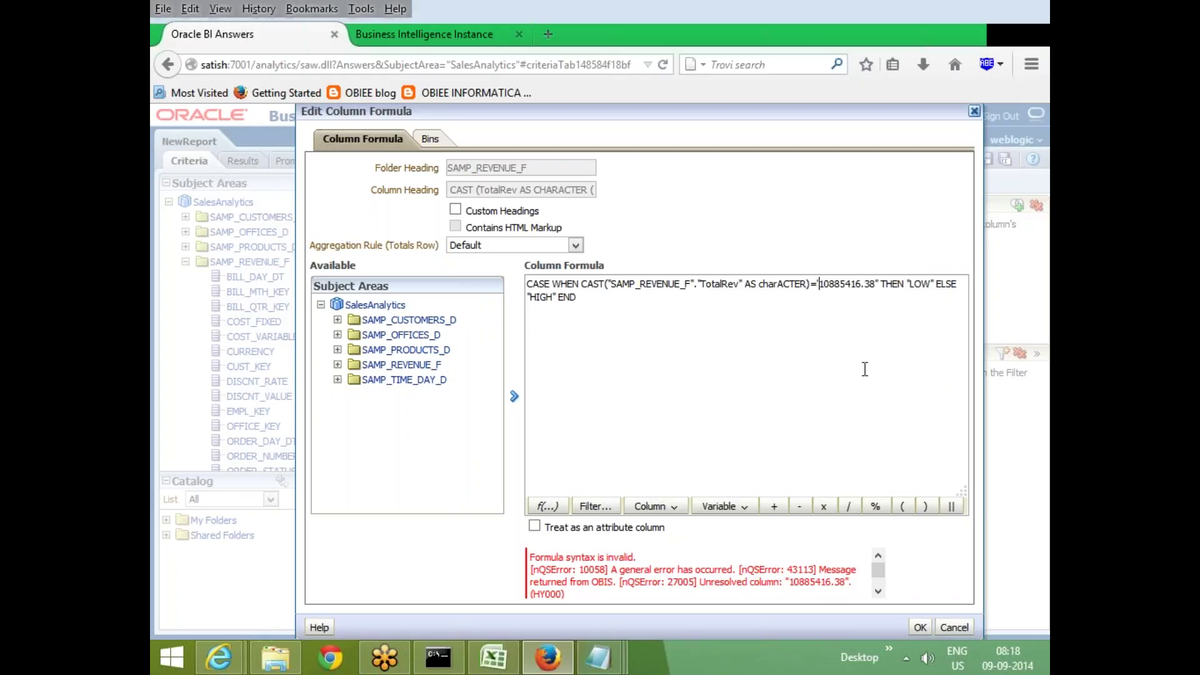
key(Right)
key(Right)
key(Right)
key(Right)
key(Right)
key(Right)
key(Right)
key(Right)
key(Right)
key(BackSpace)
text(')
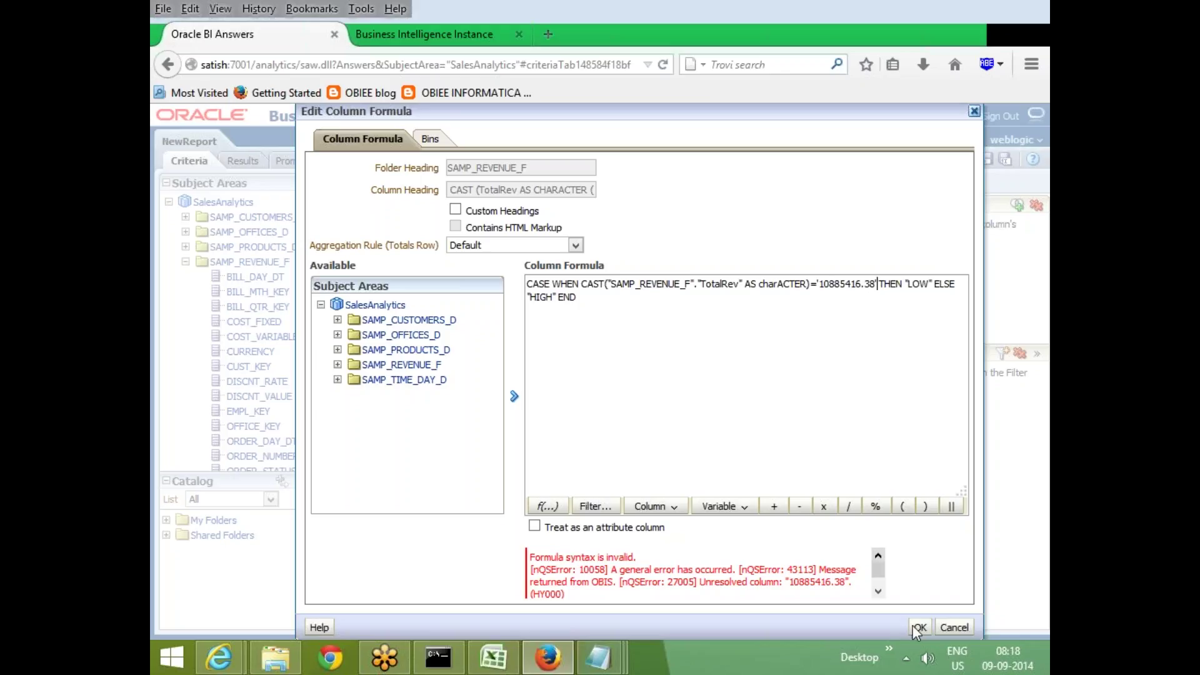
click(919, 628)
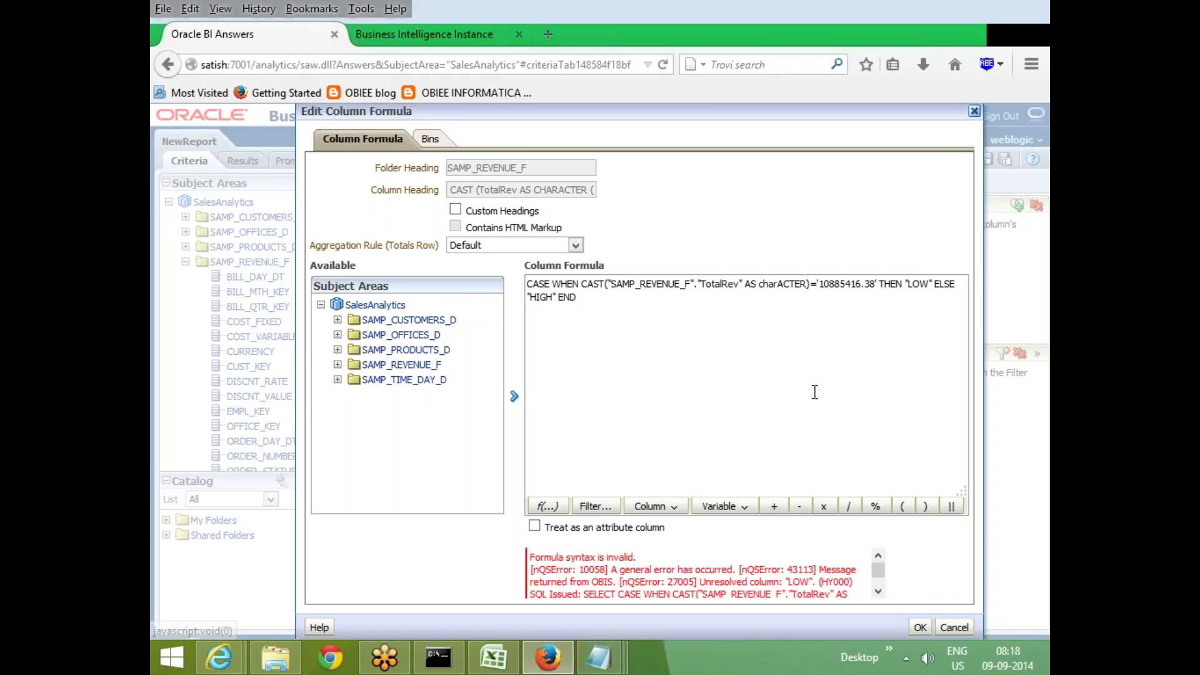
Put single quotes back around the LOW and HIGH labels
click(906, 284)
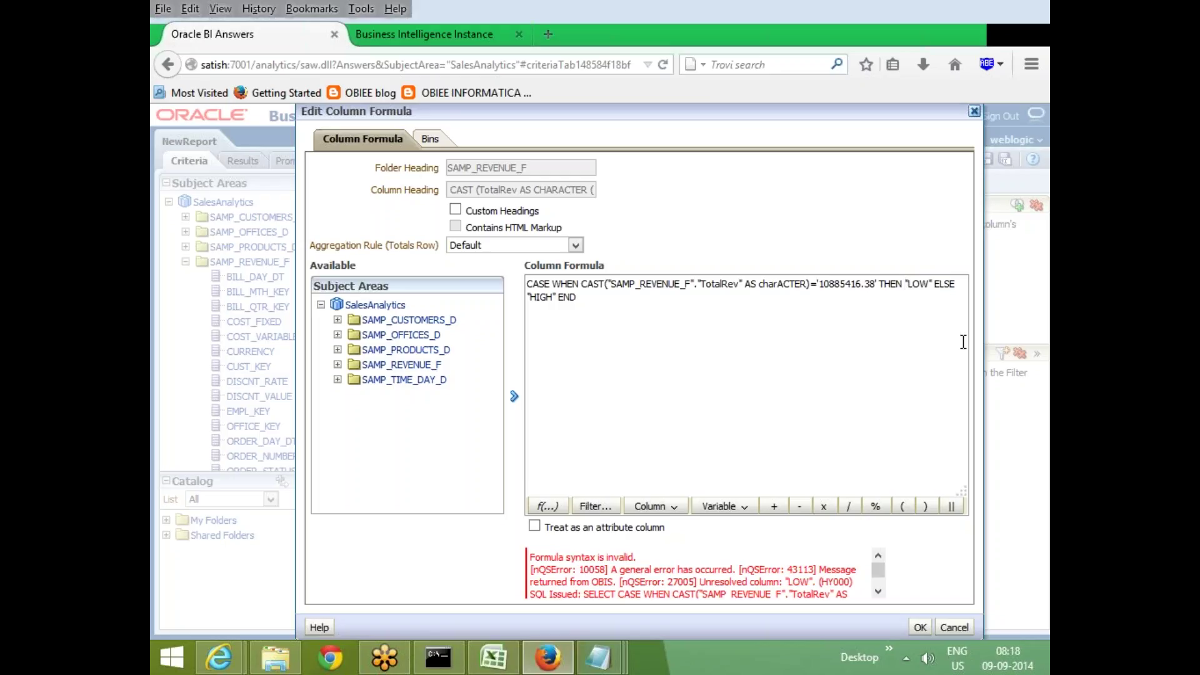
key(Delete)
text(')
key(Right)
key(Right)
key(Right)
key(Right)
key(BackSpace)
text(')
click(556, 297)
key(BackSpace)
text(')
key(Left)
key(Left)
key(Left)
key(Left)
key(Left)
key(Left)
key(Delete)
text(')
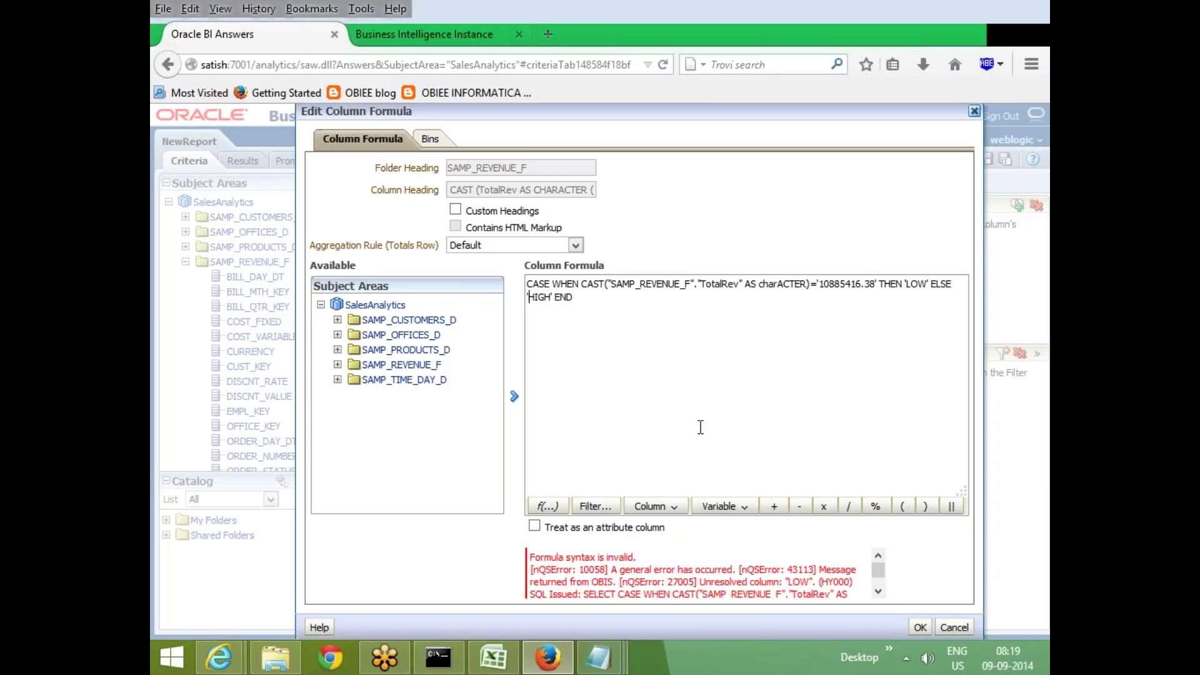
Review the column reference and LOW label, then accept the corrected formula
drag(641, 284, 715, 285)
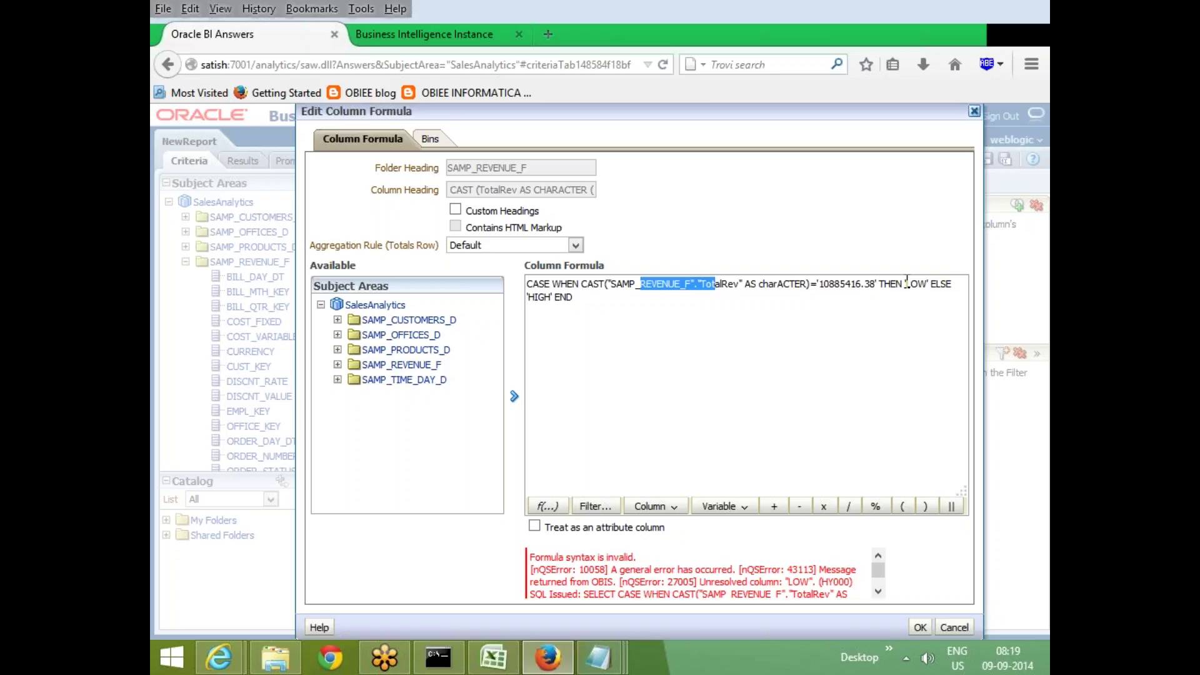
drag(907, 282, 938, 283)
click(724, 285)
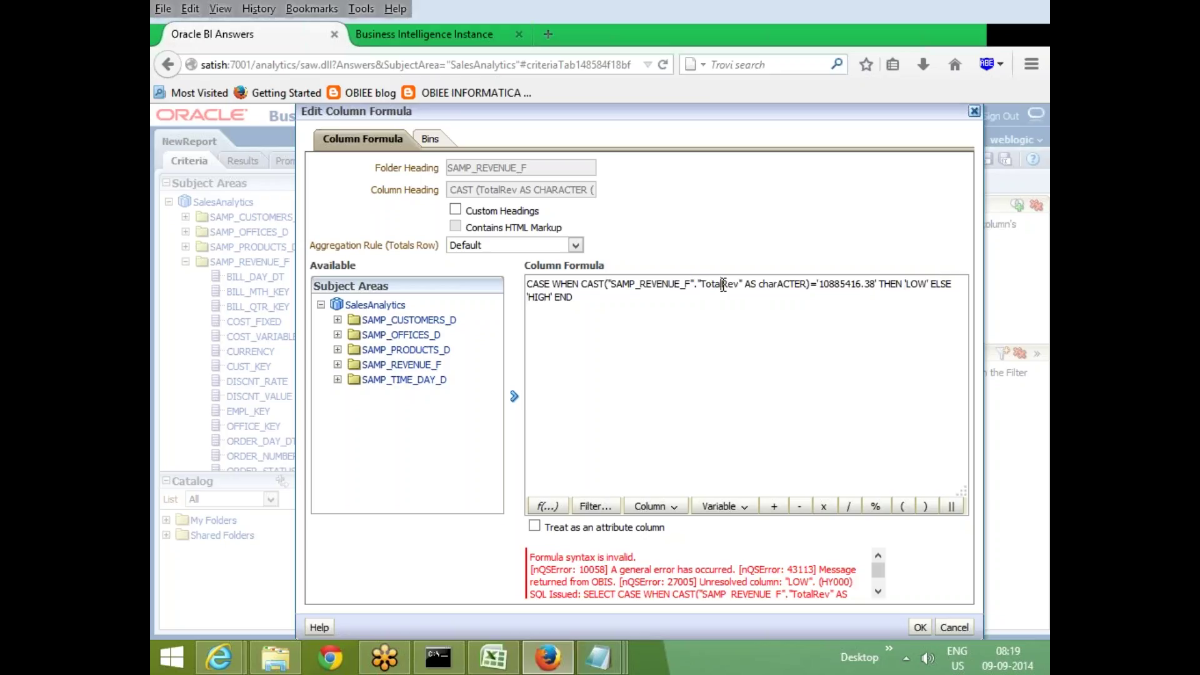
click(919, 627)
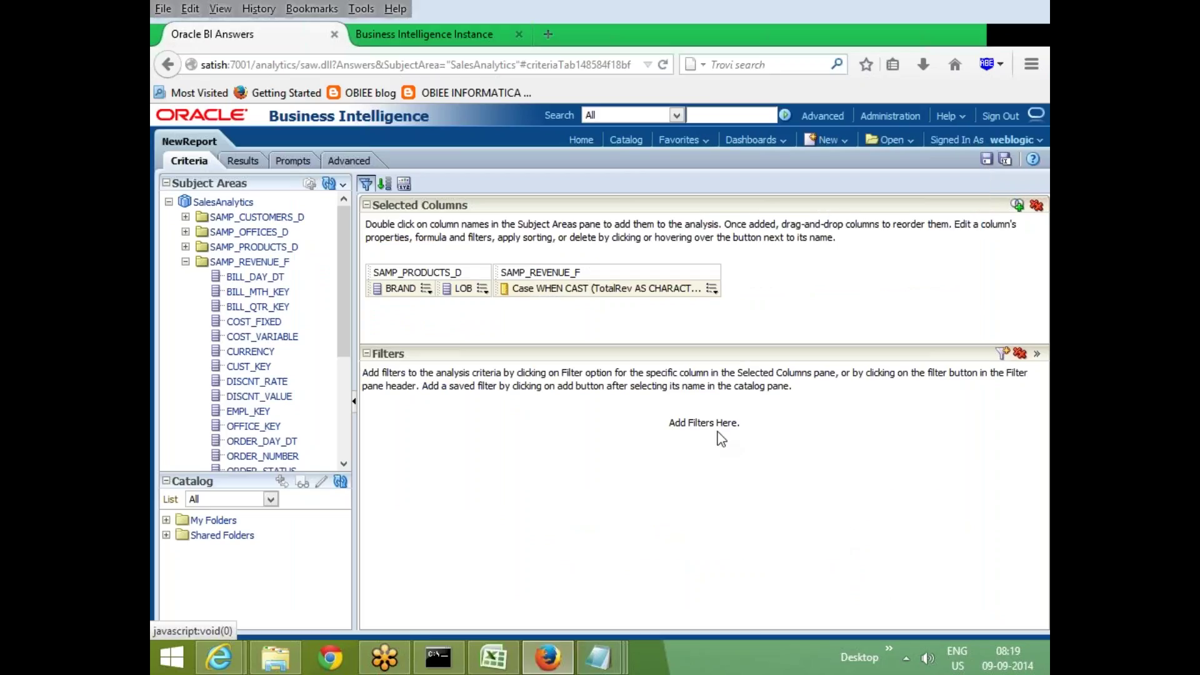
After checking the results, rewrite the CASE test as BETWEEN '1' AND '10885416.38' and apply it
click(241, 162)
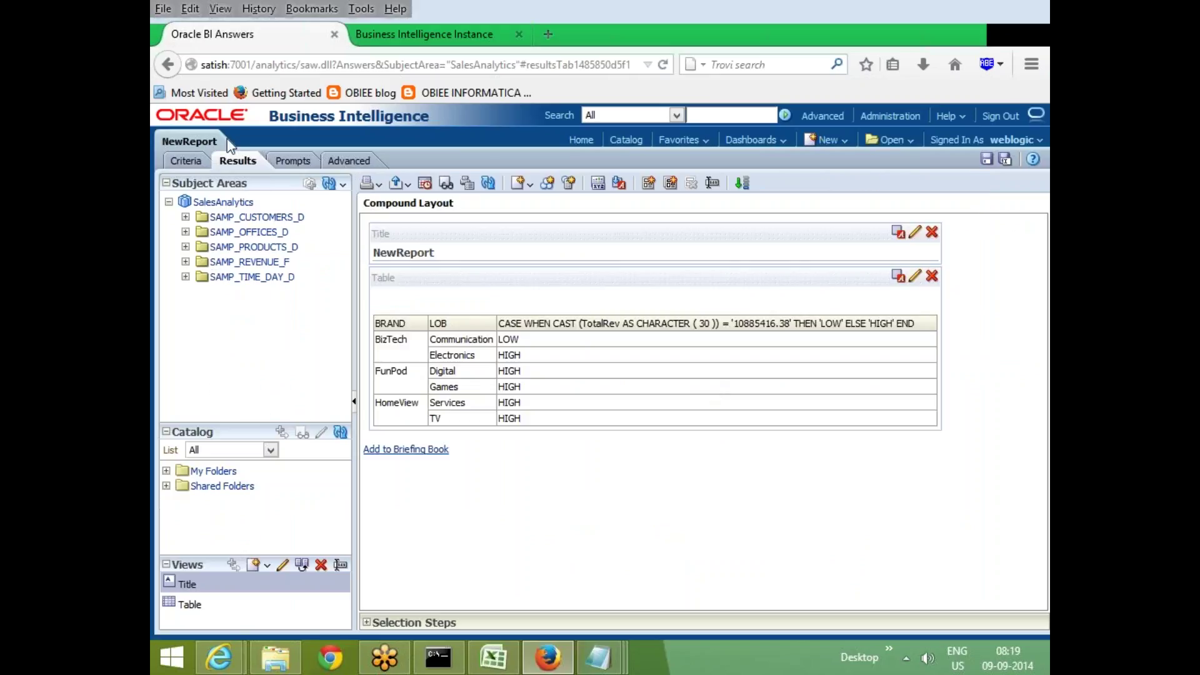
click(185, 161)
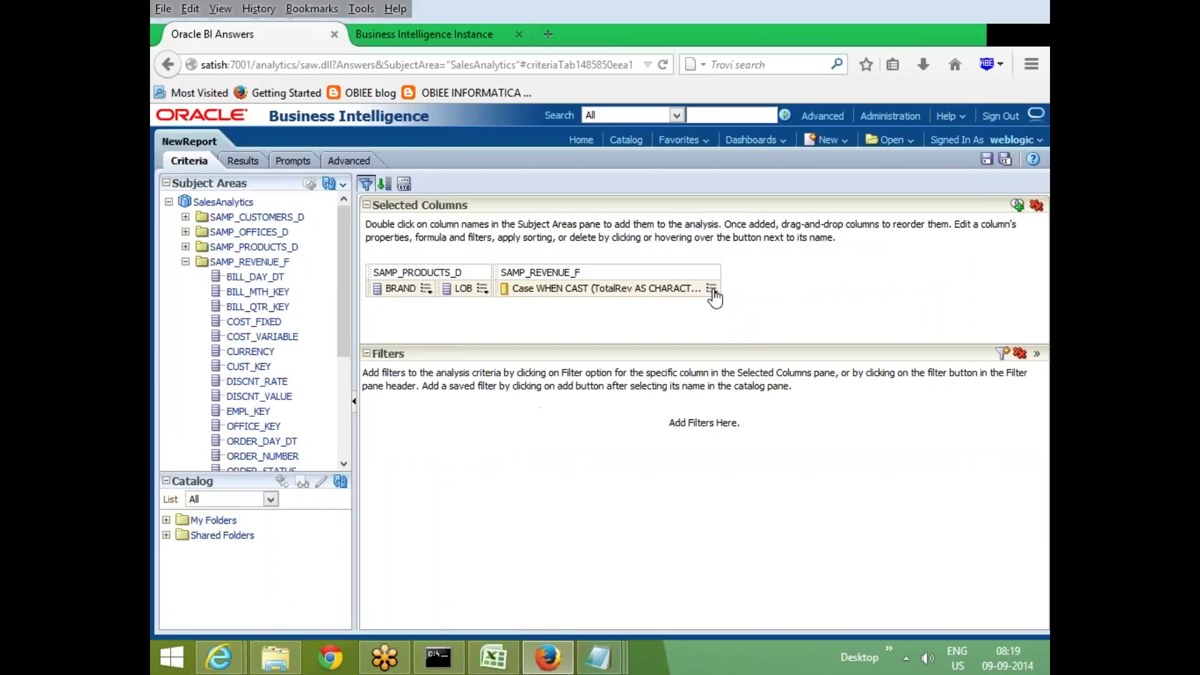
click(712, 289)
click(755, 324)
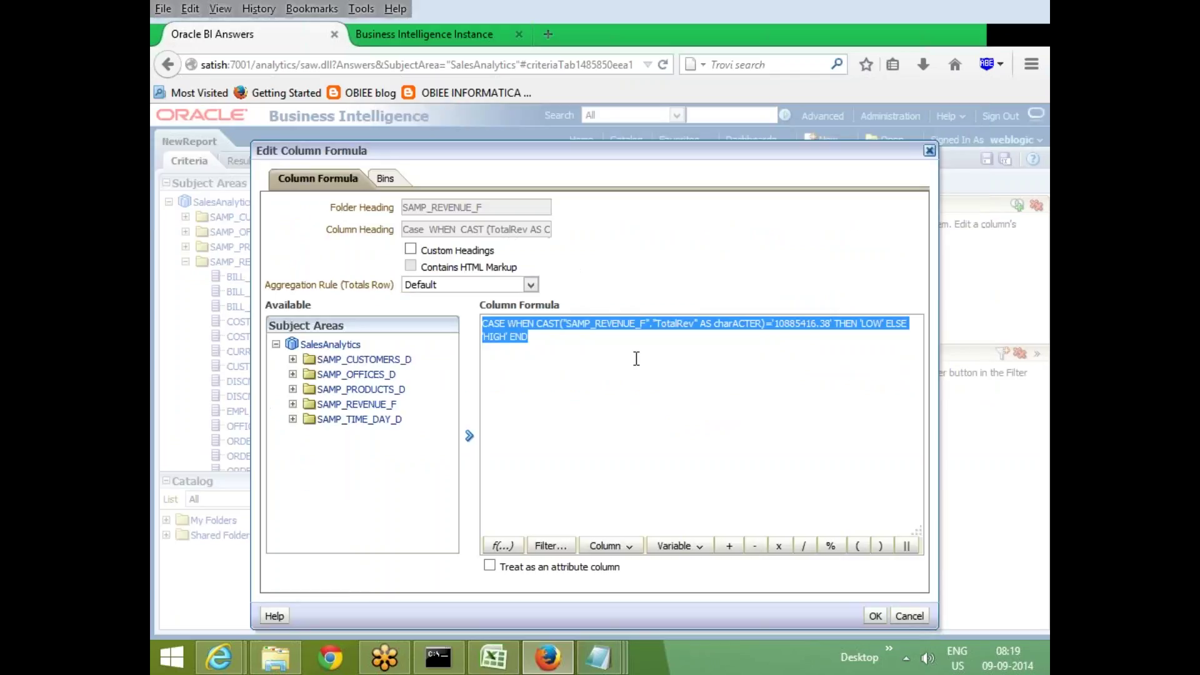
click(788, 450)
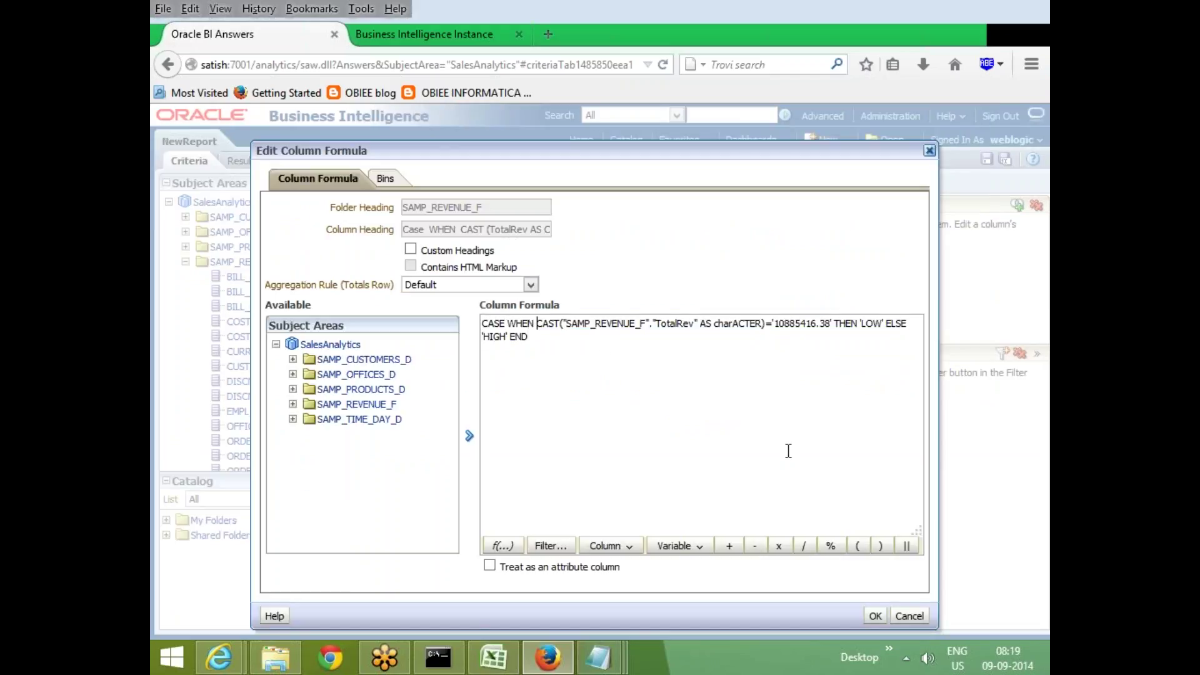
key(ctrl+Right)
key(ctrl+Right)
key(ctrl+Right)
key(ctrl+Right)
key(ctrl+Right)
key(BackSpace)
key(BackSpace)
text(B)
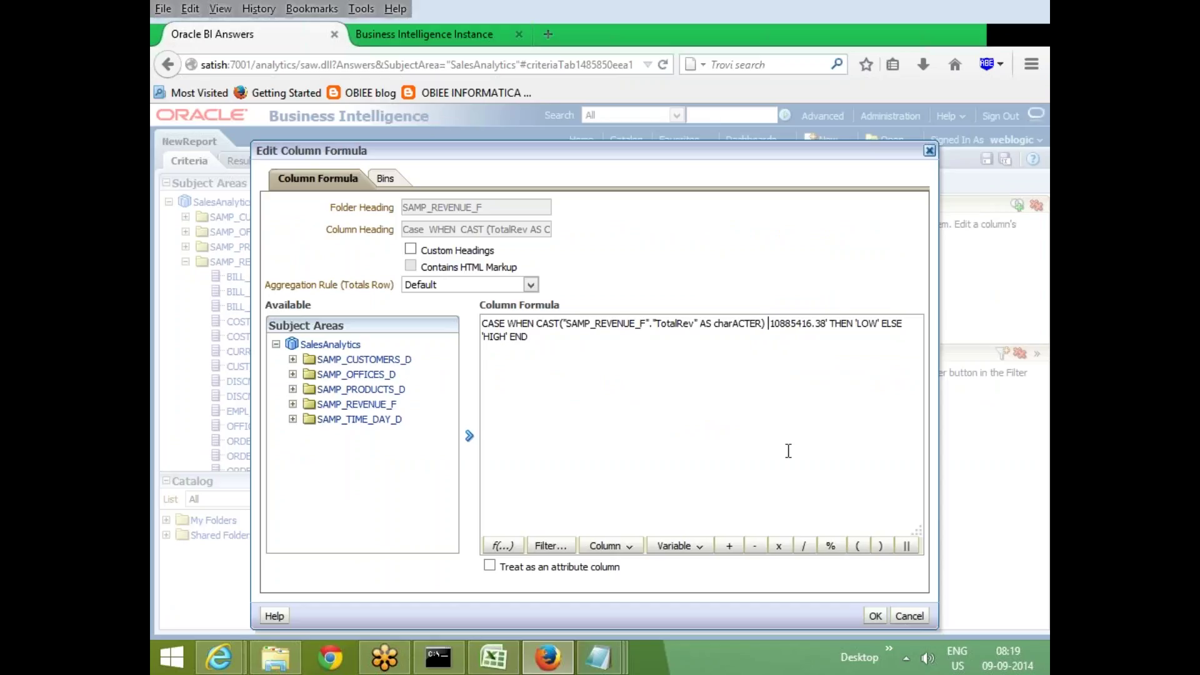
text(EWEE)
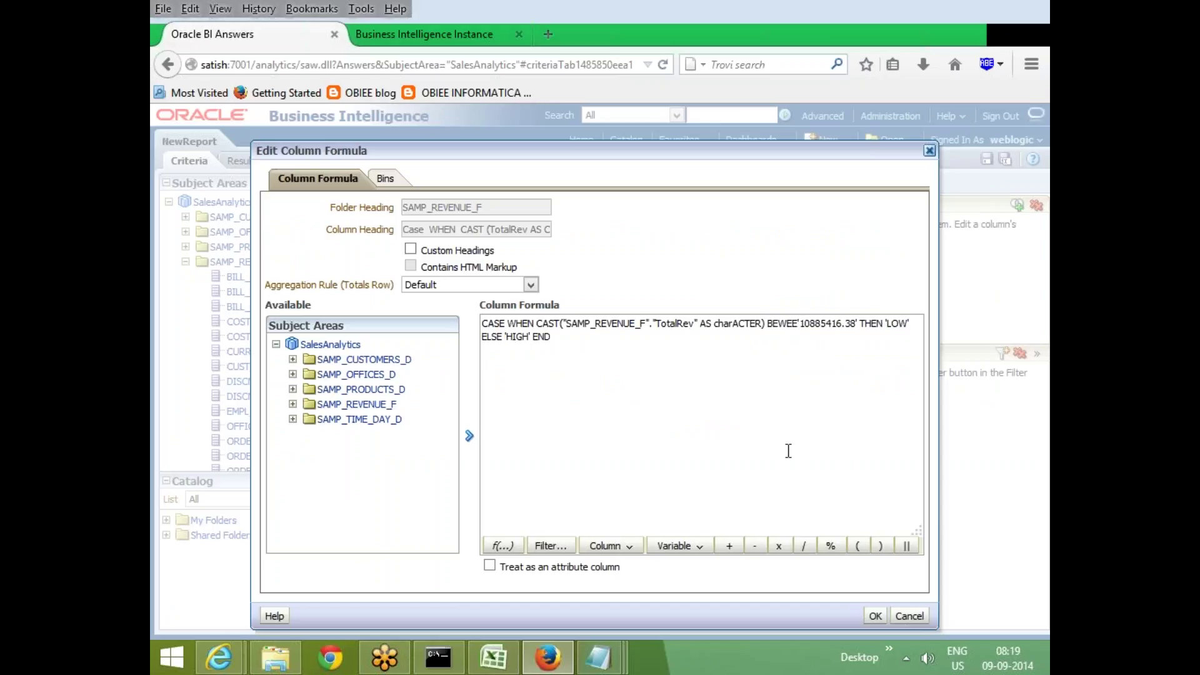
key(BackSpace)
key(BackSpace)
key(BackSpace)
key(BackSpace)
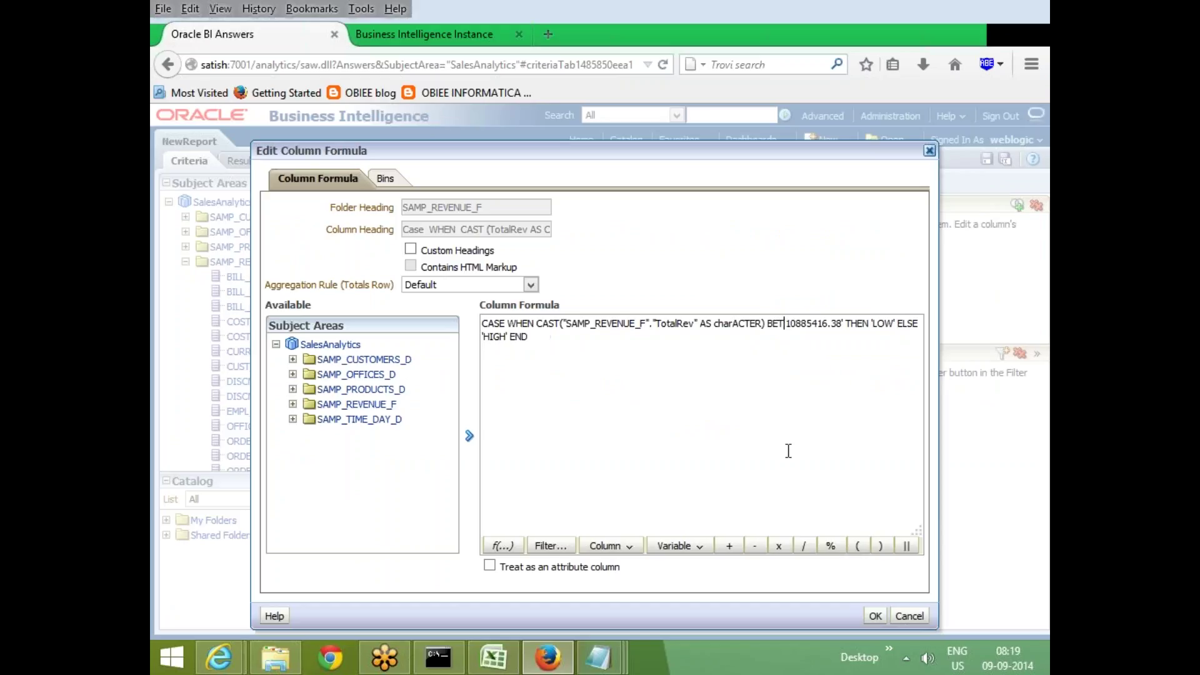
text(ETWEEN )
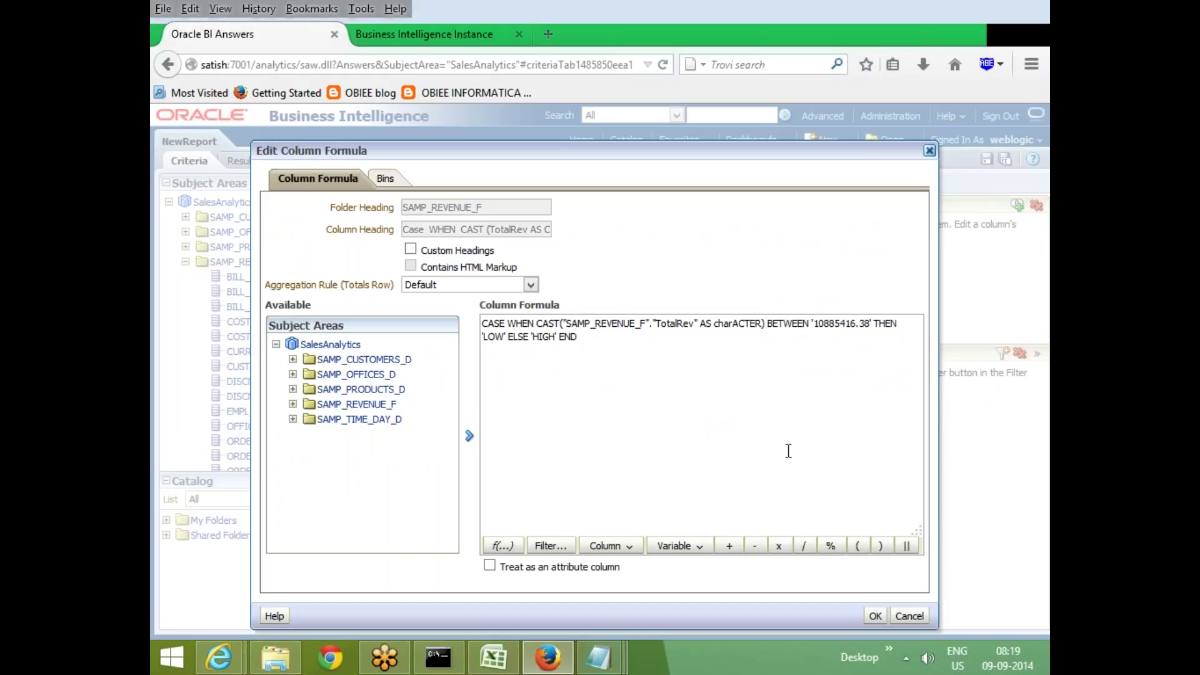
text('1 A D)
key(BackSpace)
key(BackSpace)
key(BackSpace)
key(BackSpace)
text(' AND '1)
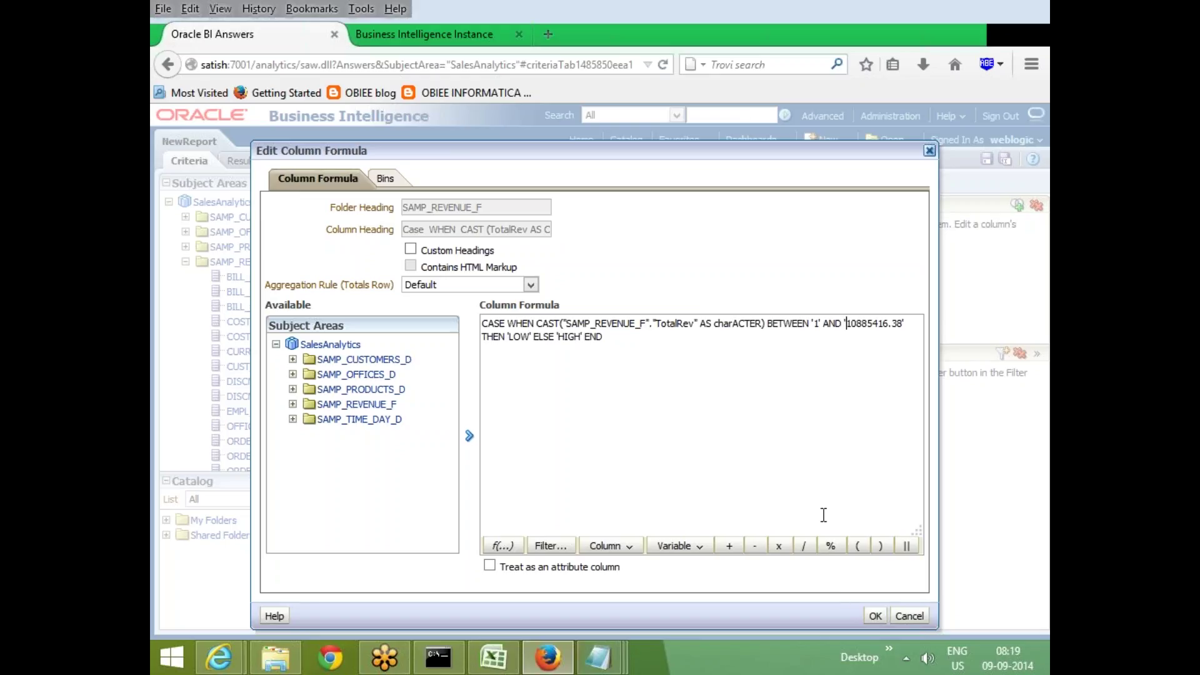
click(875, 617)
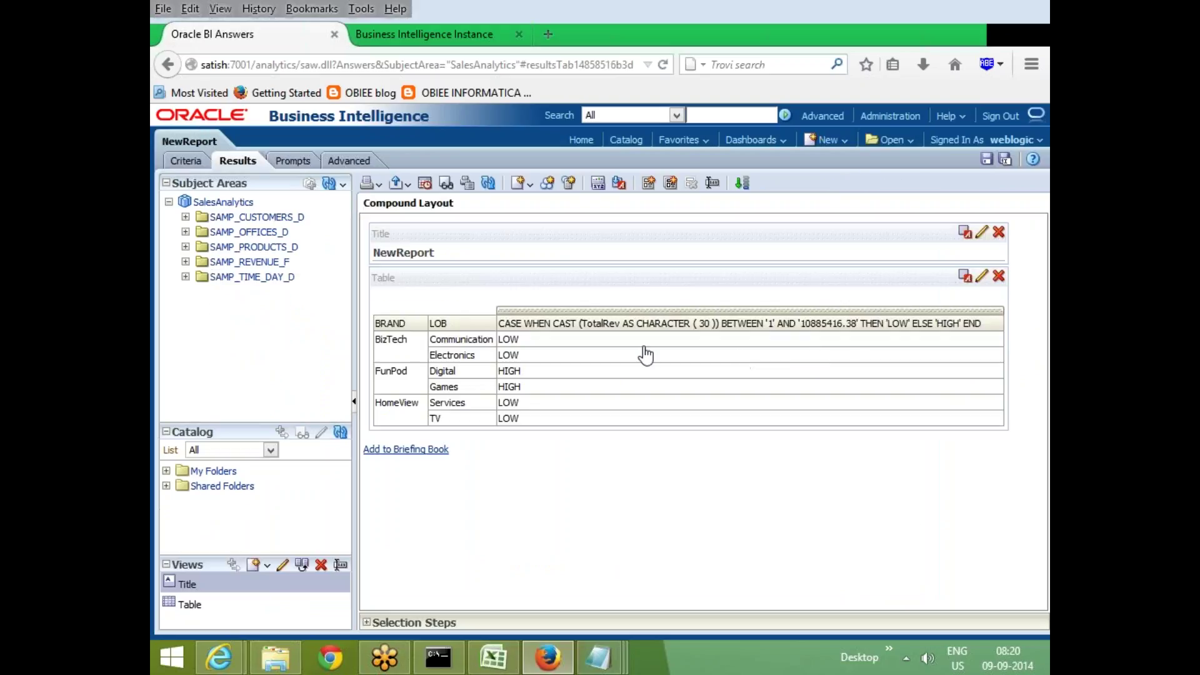
Reopen the CASE column's formula and examine the TotalRev reference and the 10885416.38 upper bound
click(186, 162)
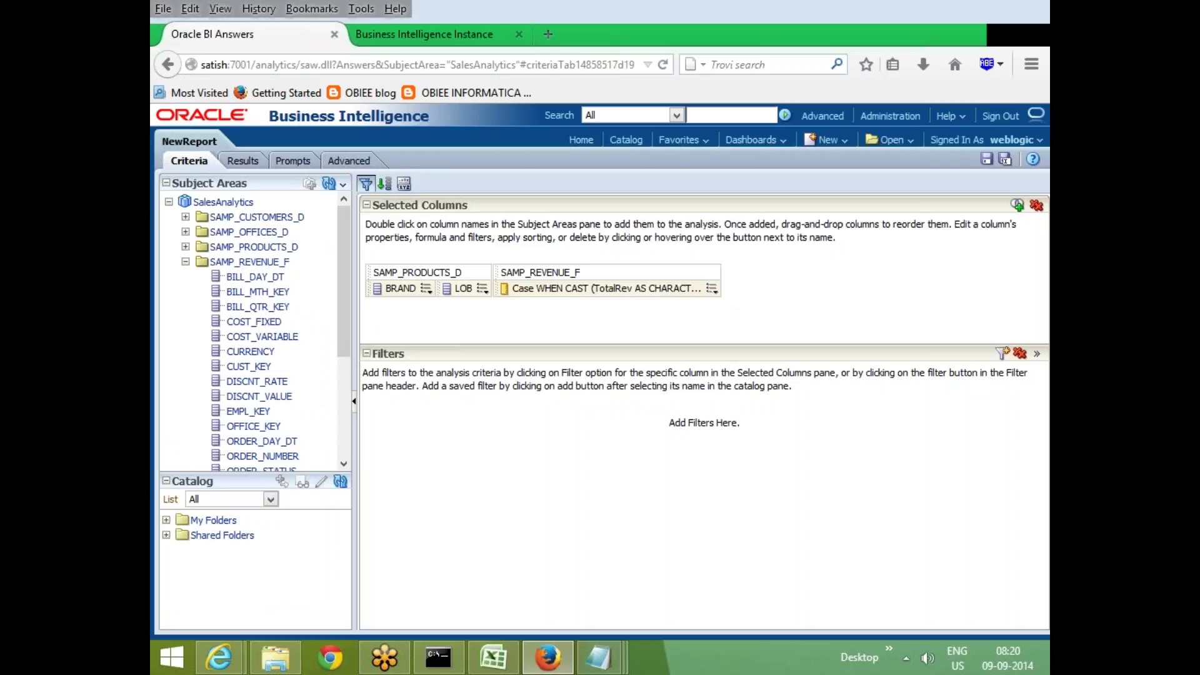
click(711, 289)
click(754, 323)
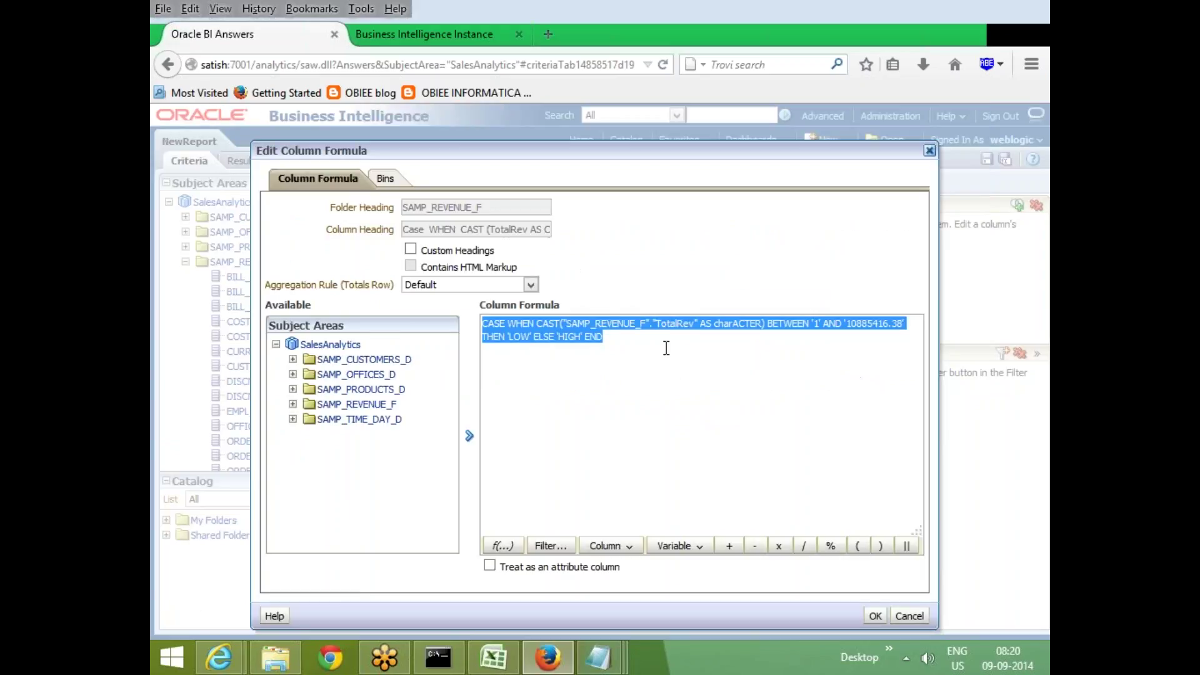
click(639, 372)
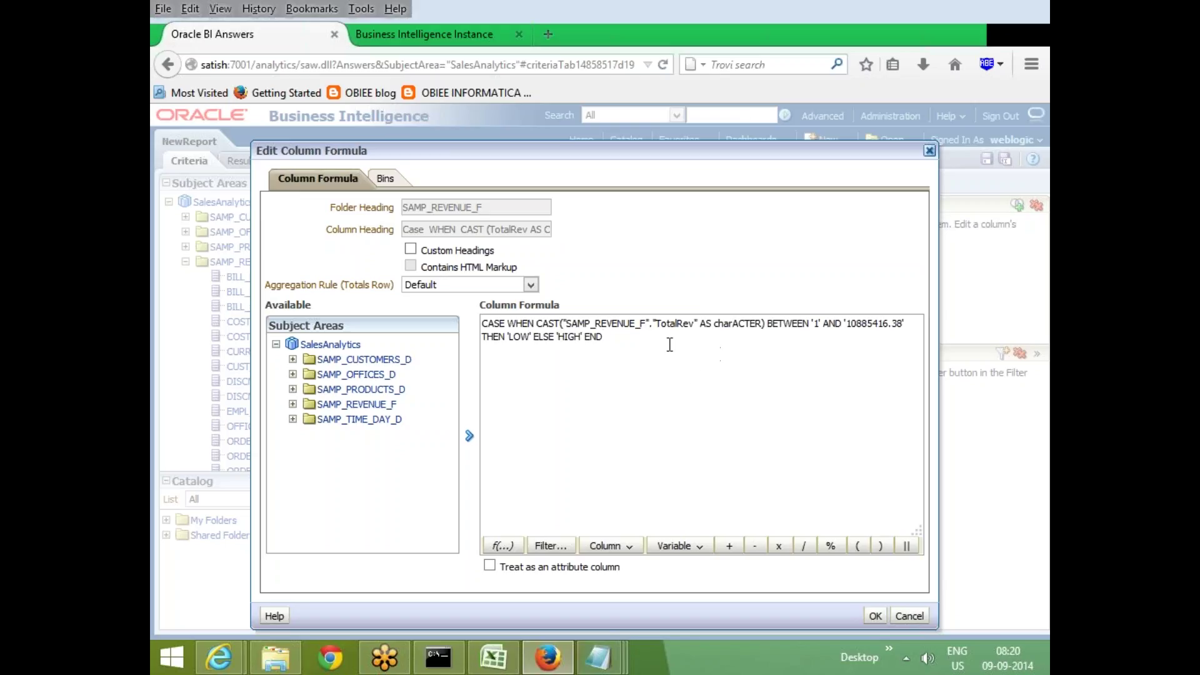
drag(646, 324, 751, 324)
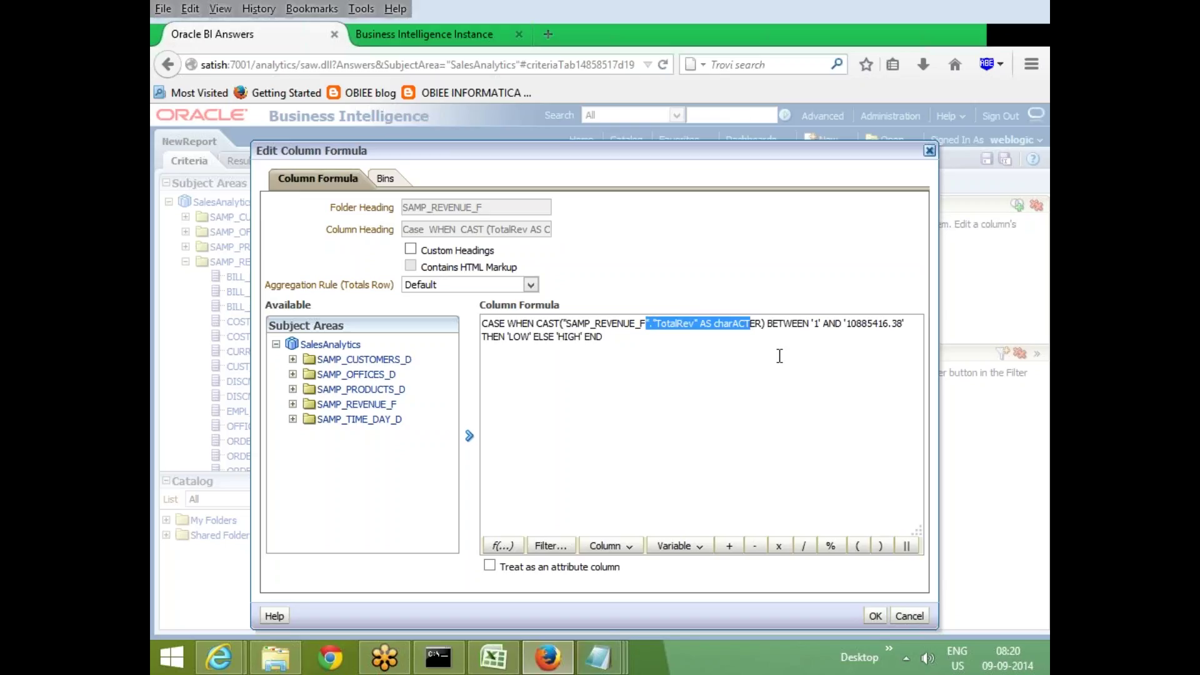
click(853, 330)
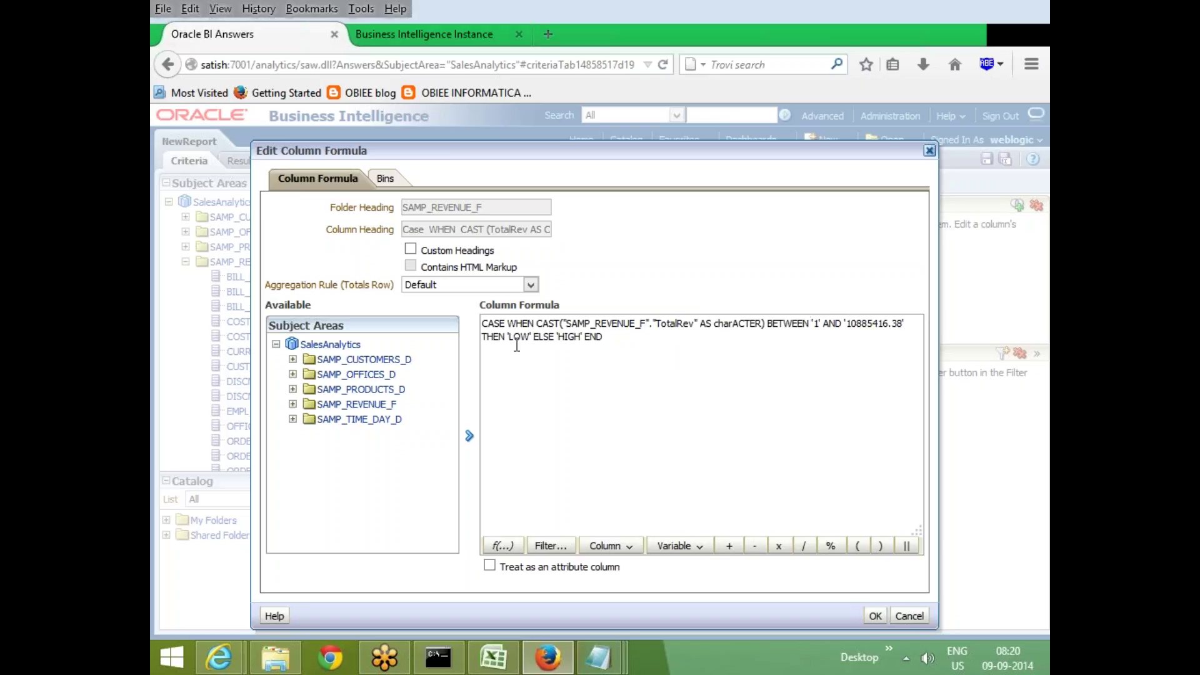
drag(535, 324, 507, 338)
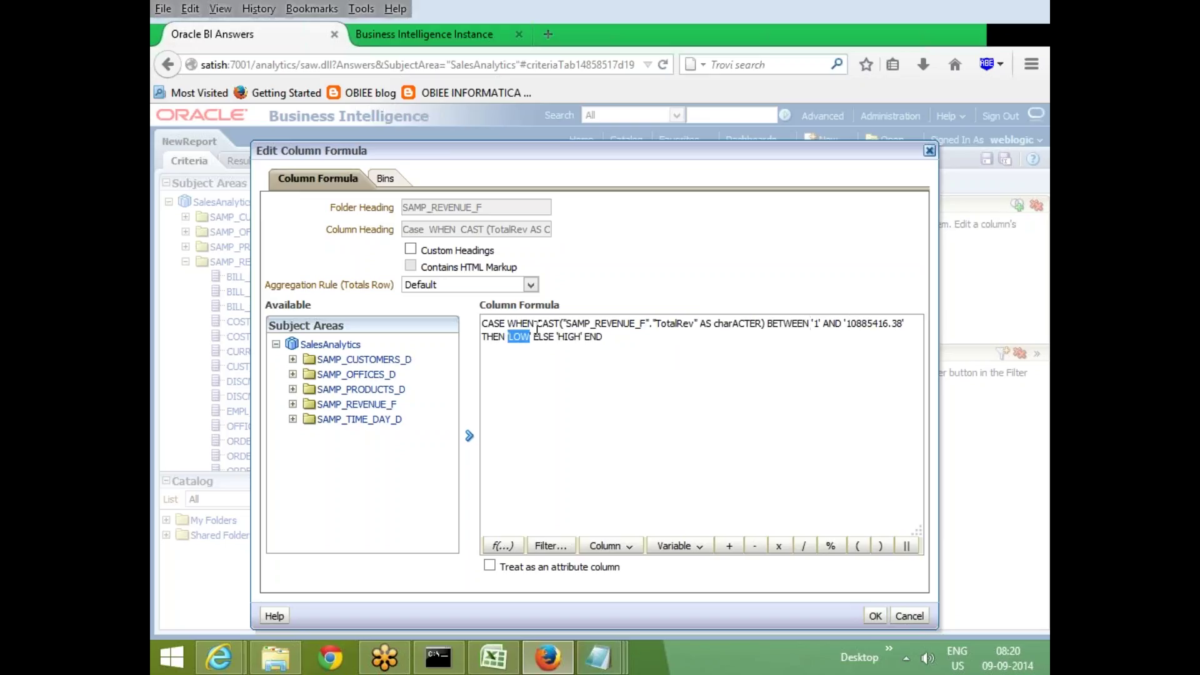
click(597, 375)
drag(608, 324, 707, 326)
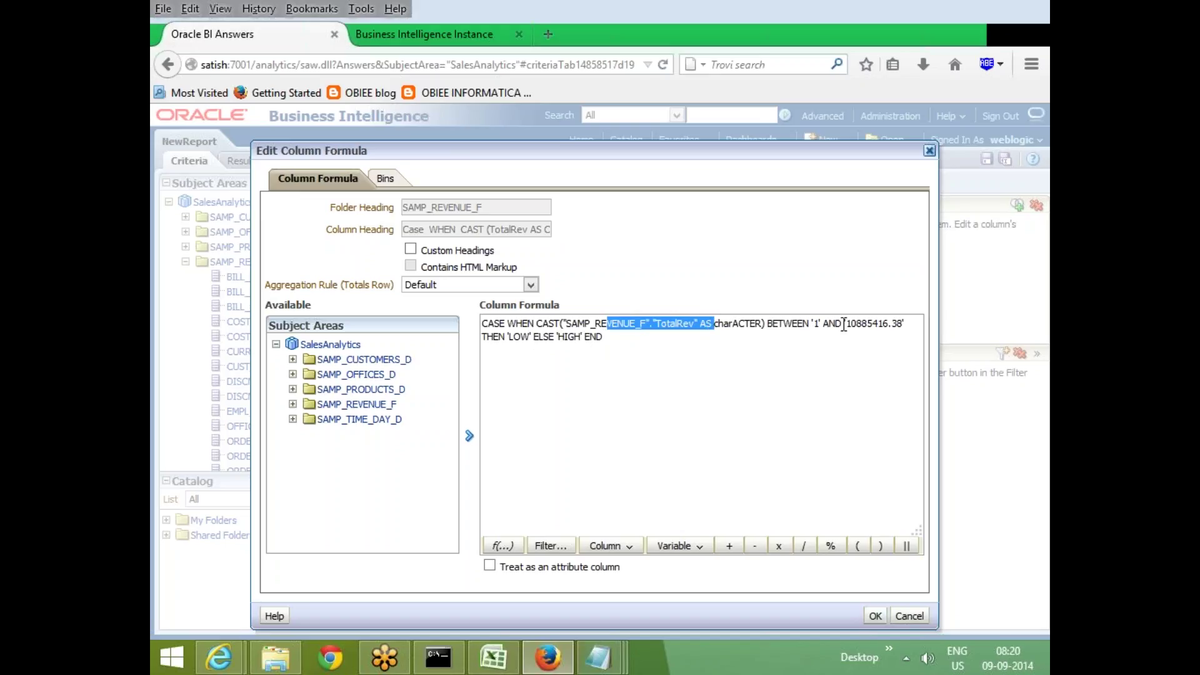
drag(842, 323, 907, 326)
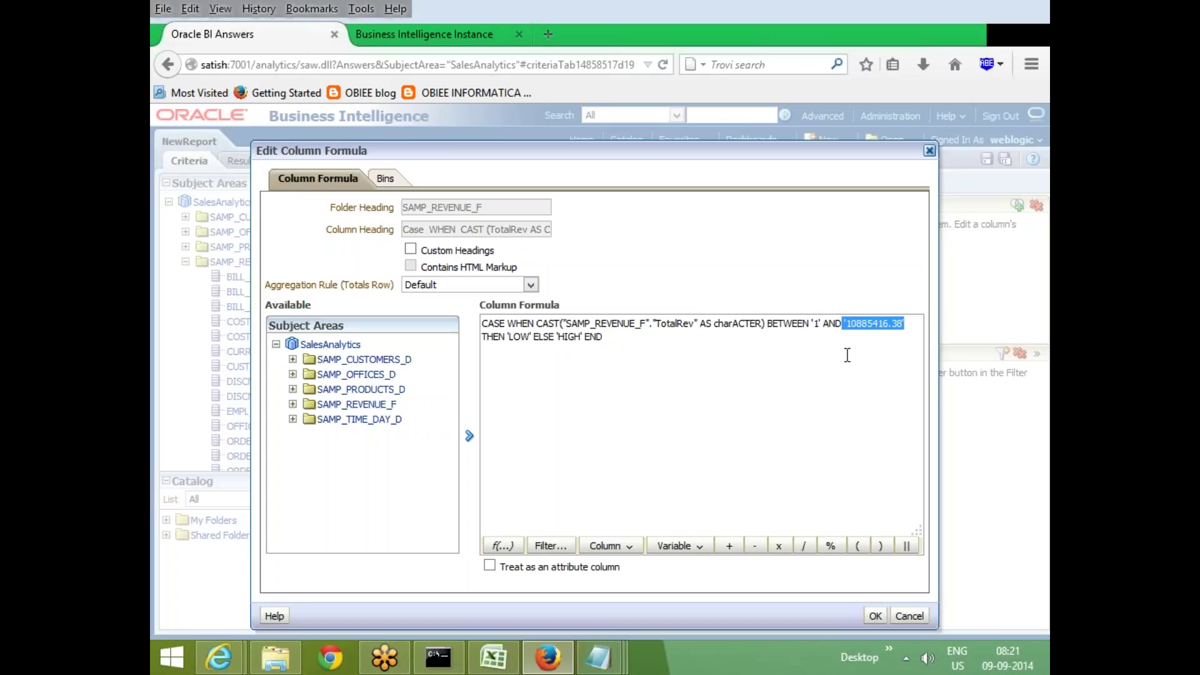
click(587, 347)
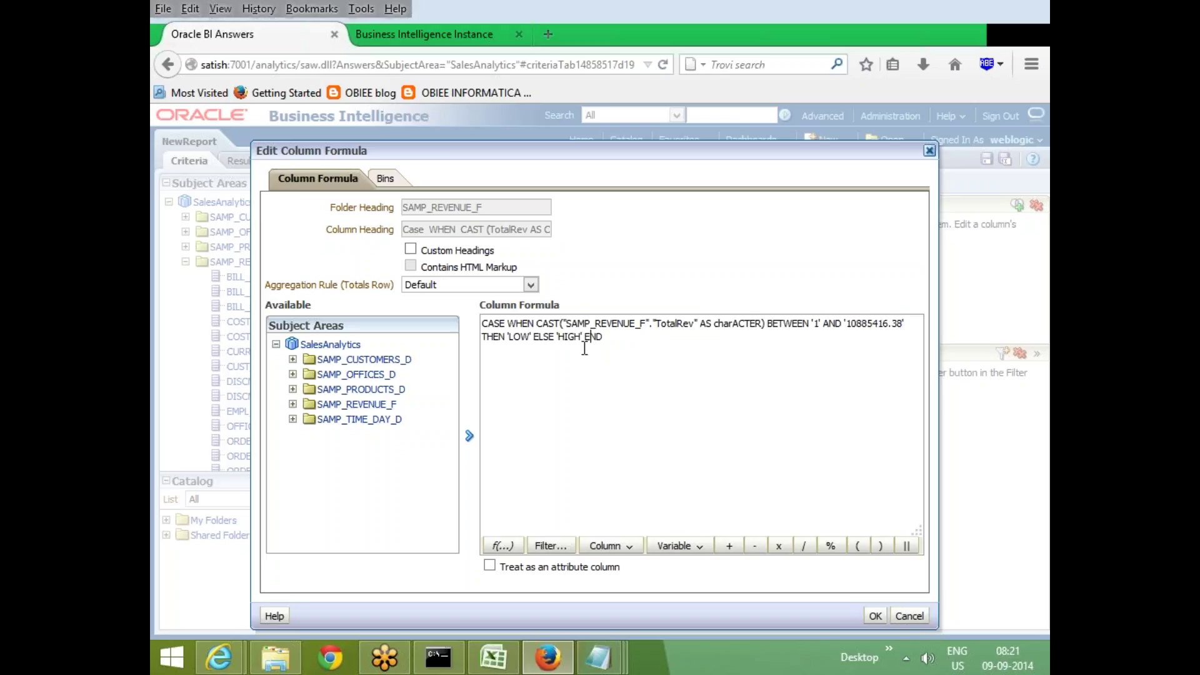
drag(585, 324, 699, 320)
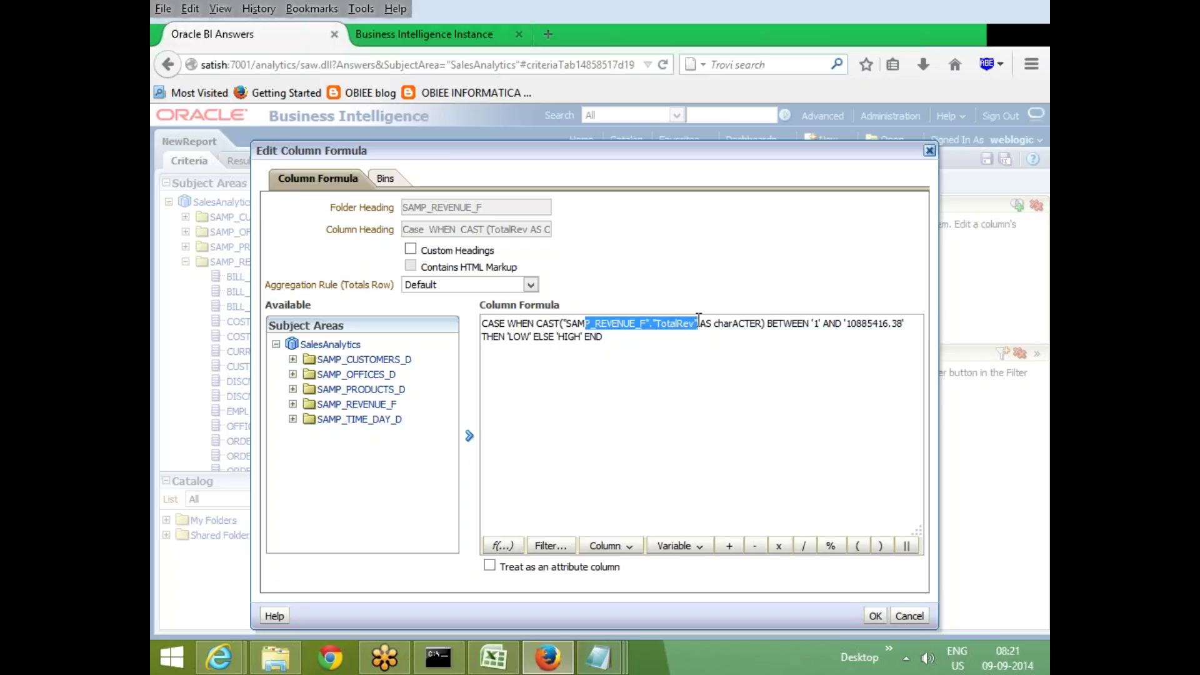
click(694, 378)
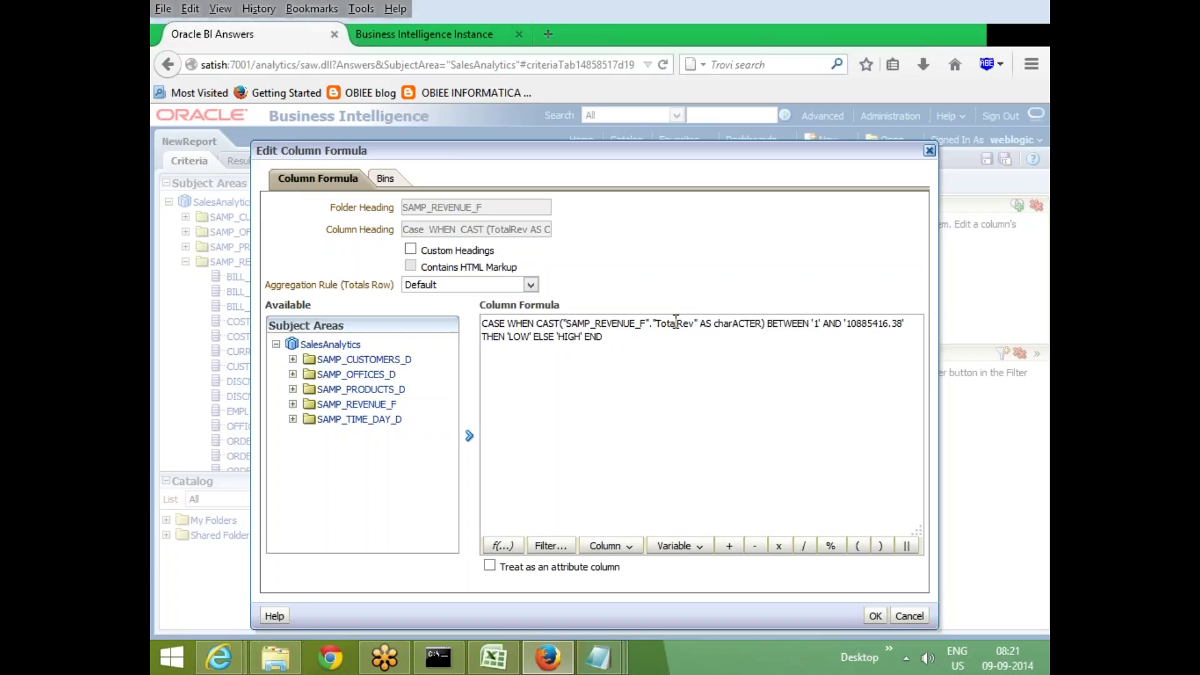
Examine the LOW result and the CAST(TotalRev AS charACTER) expression in the formula
click(676, 323)
double_click(518, 338)
click(518, 338)
double_click(518, 338)
click(577, 364)
drag(536, 325, 764, 325)
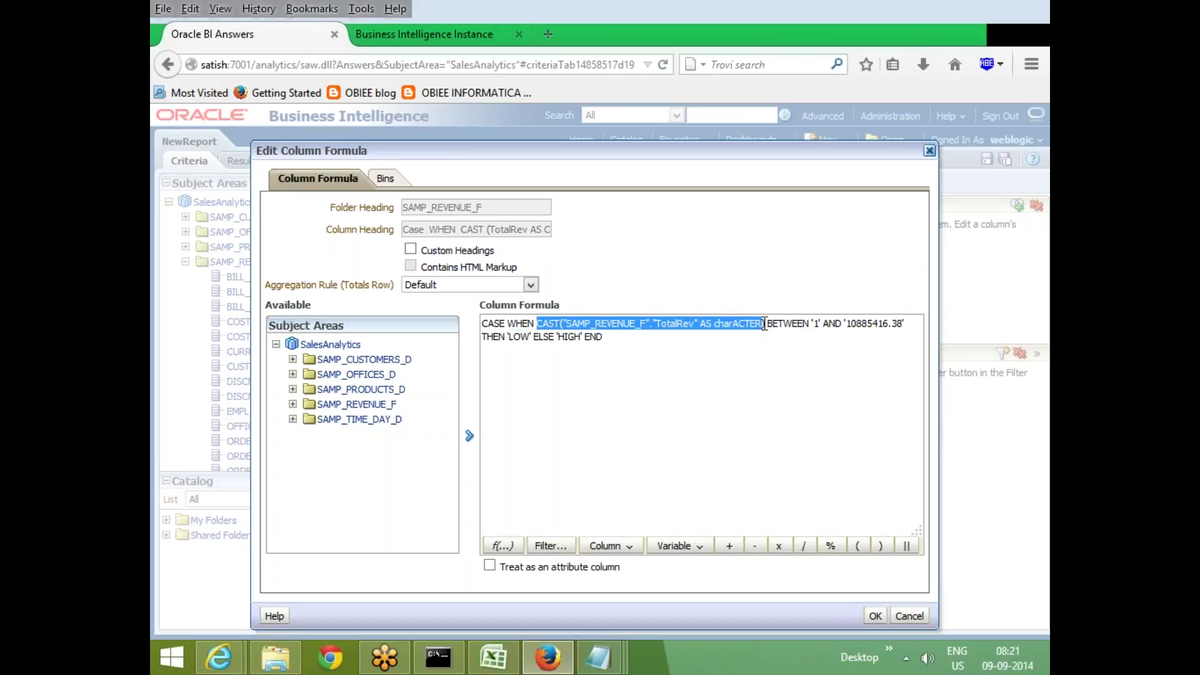
click(701, 368)
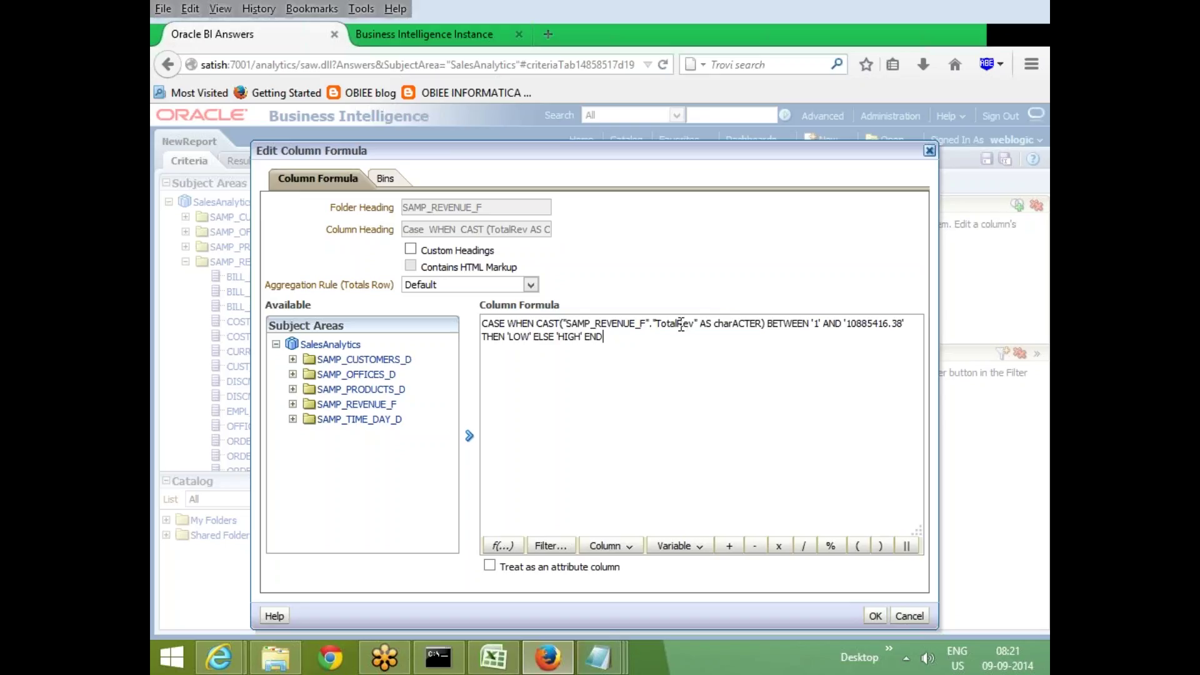
click(672, 324)
click(740, 323)
click(650, 324)
click(535, 323)
drag(535, 323, 767, 326)
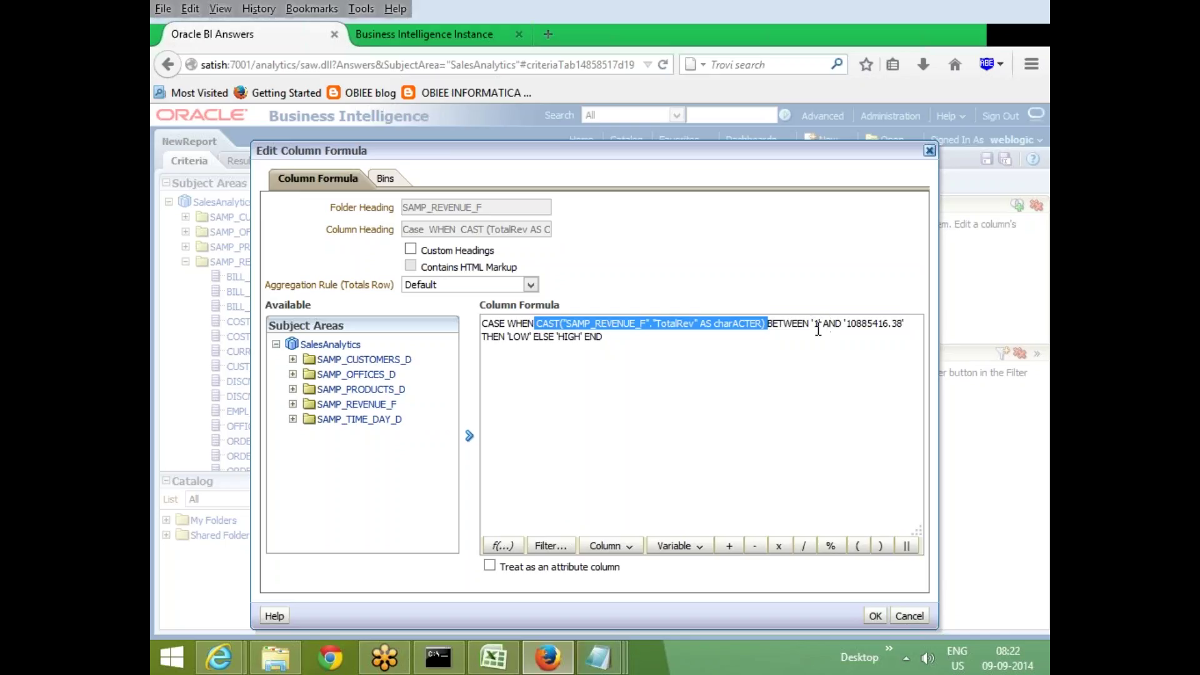
click(817, 324)
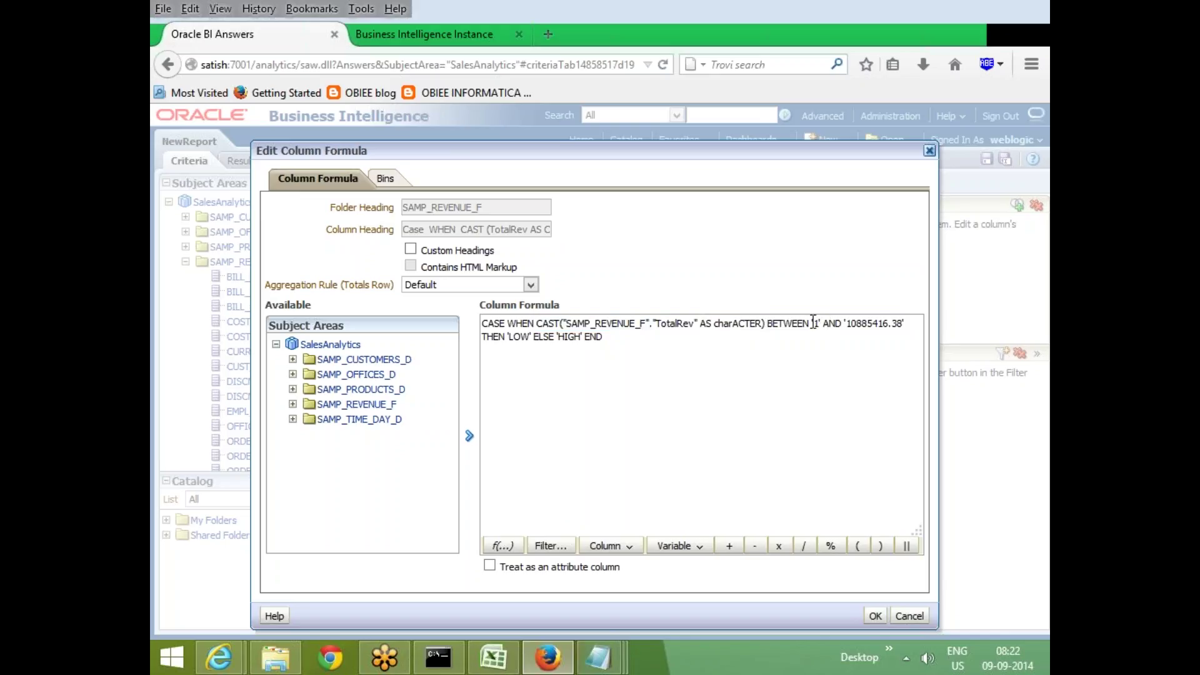
Check the lower bound '1' and the LOW and HIGH labels, then close the editor unchanged
double_click(816, 323)
drag(537, 323, 823, 324)
click(805, 324)
click(713, 385)
drag(536, 323, 791, 324)
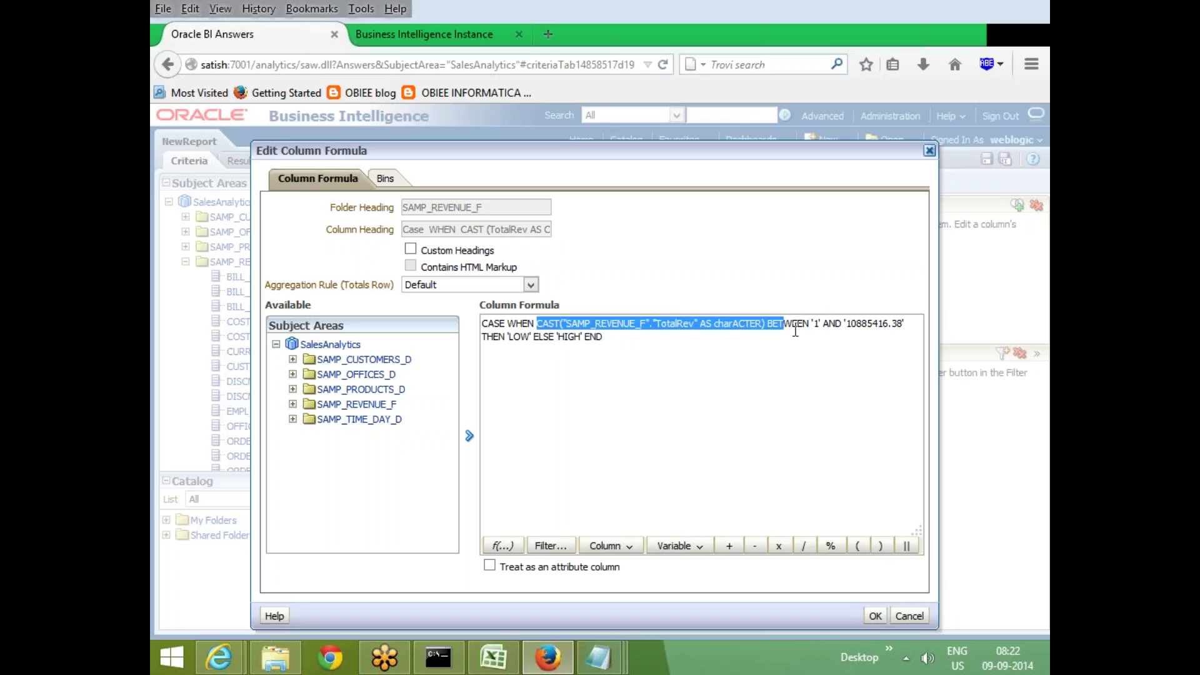
click(769, 335)
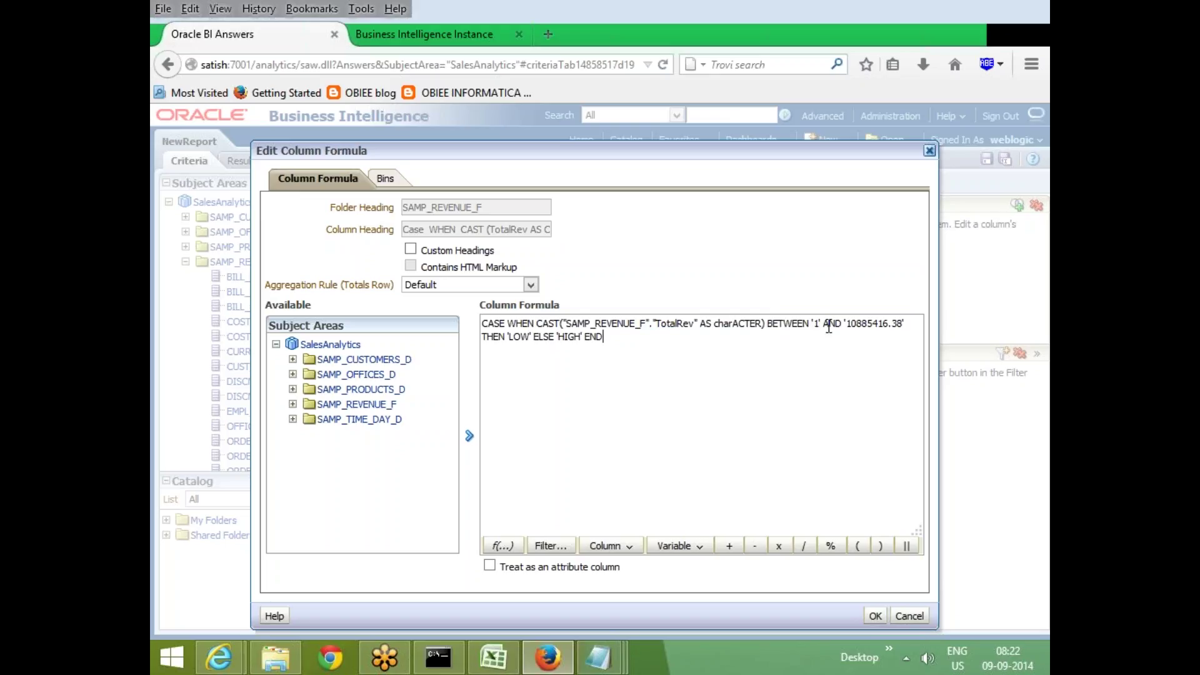
drag(842, 323, 907, 323)
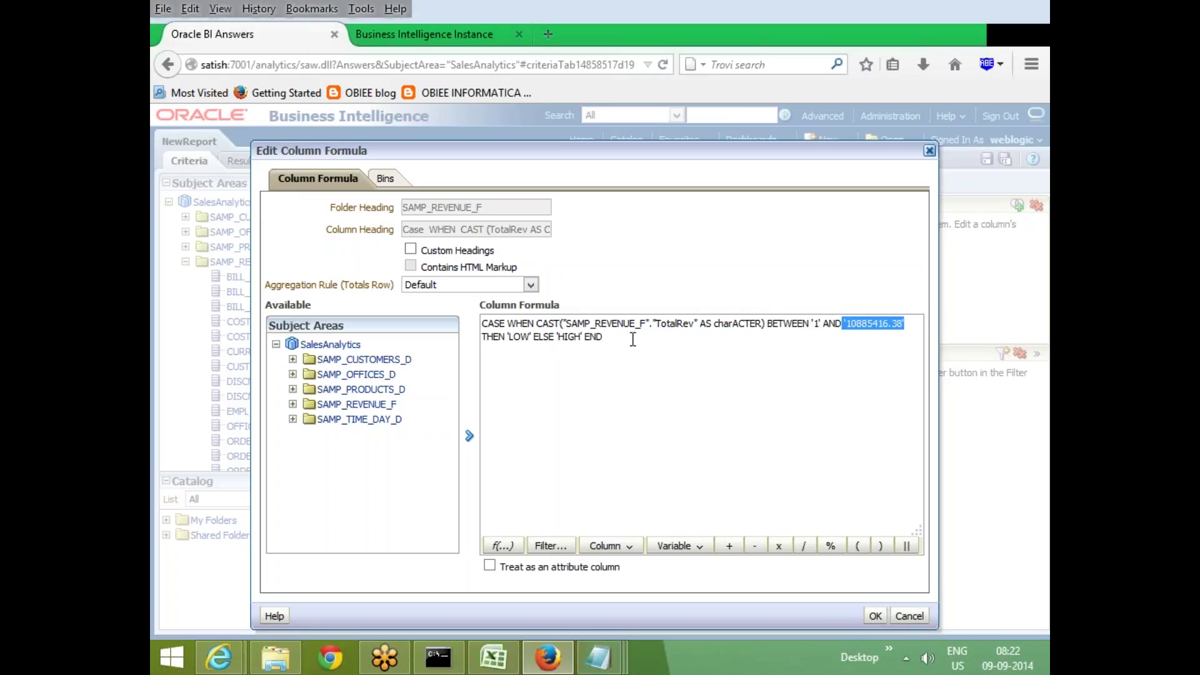
drag(511, 336, 532, 335)
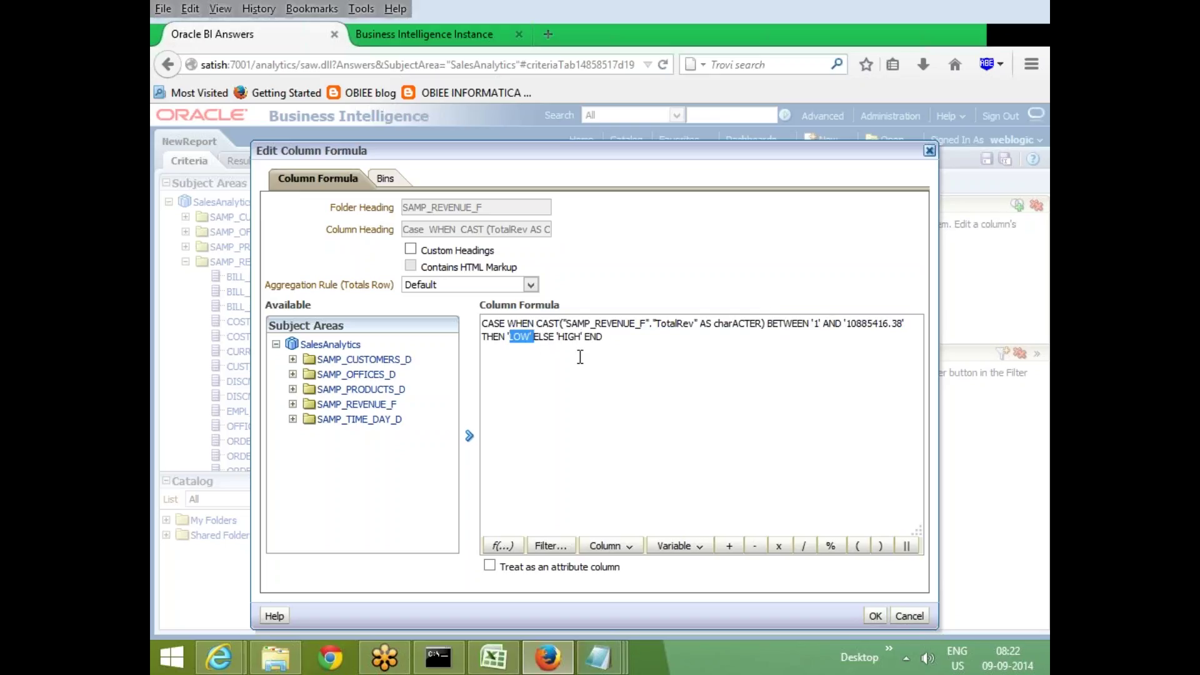
click(559, 336)
shift+click(582, 338)
click(557, 355)
drag(537, 324, 766, 323)
key(ctrl+c)
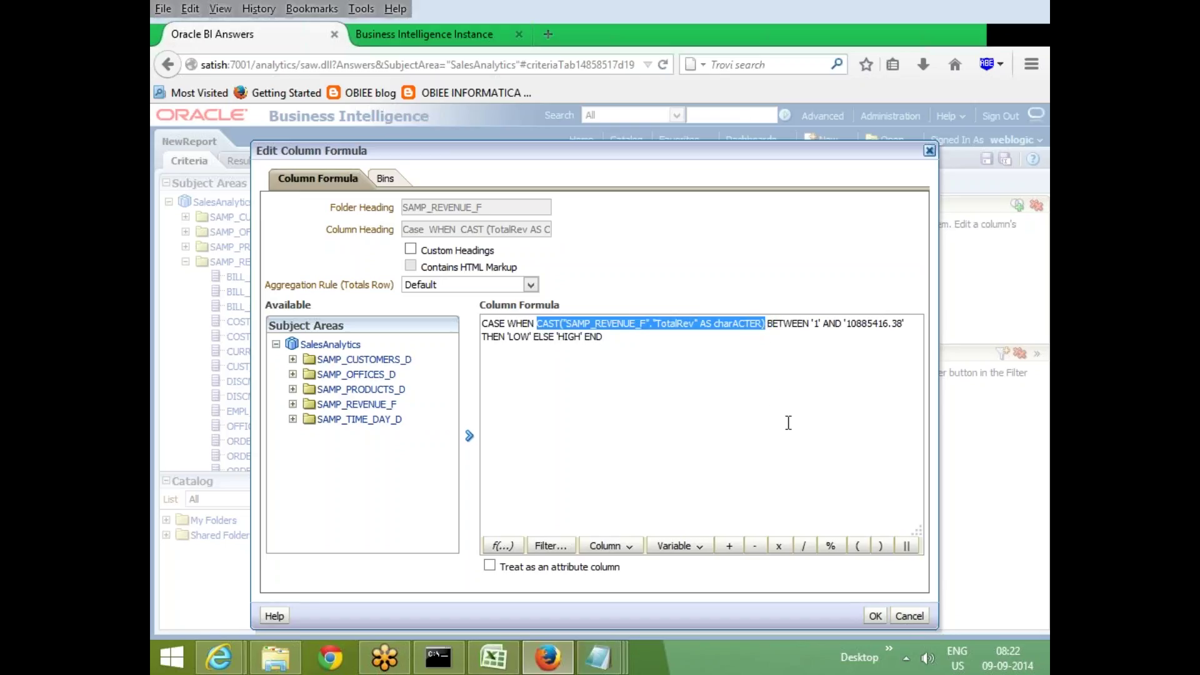
click(875, 616)
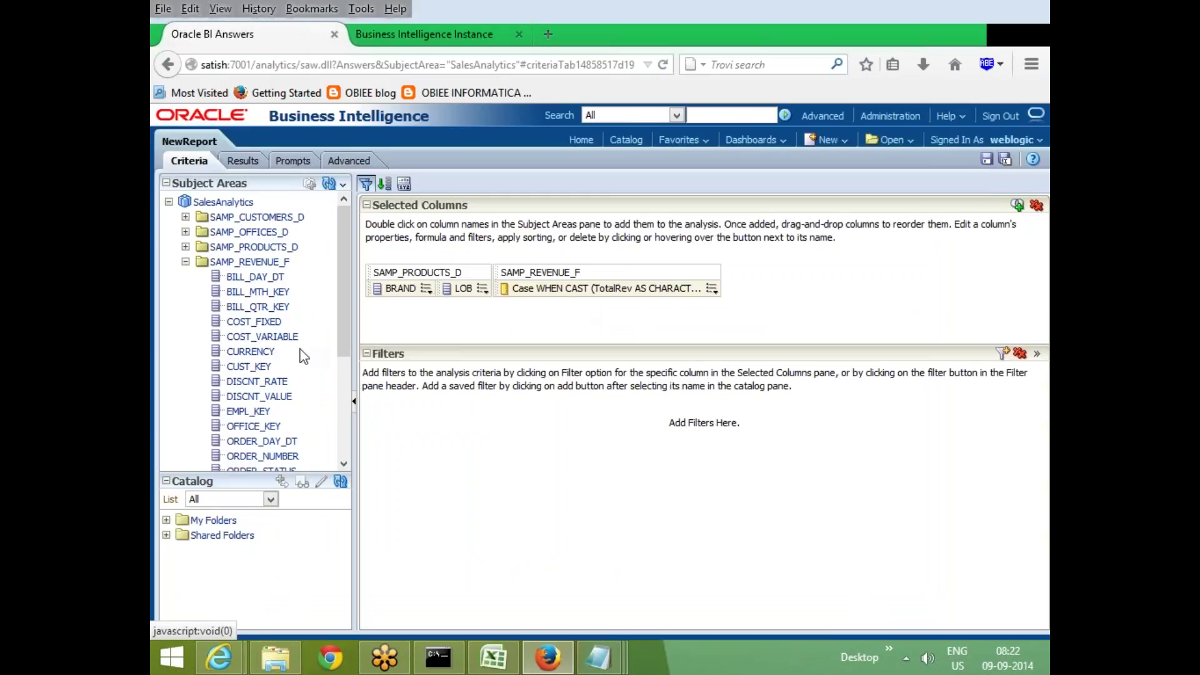
Add TotalRev as a fourth column and replace its formula with the pasted CAST(TotalRev AS CHARACTER) expression
scroll(305, 356, down, 5)
double_click(250, 432)
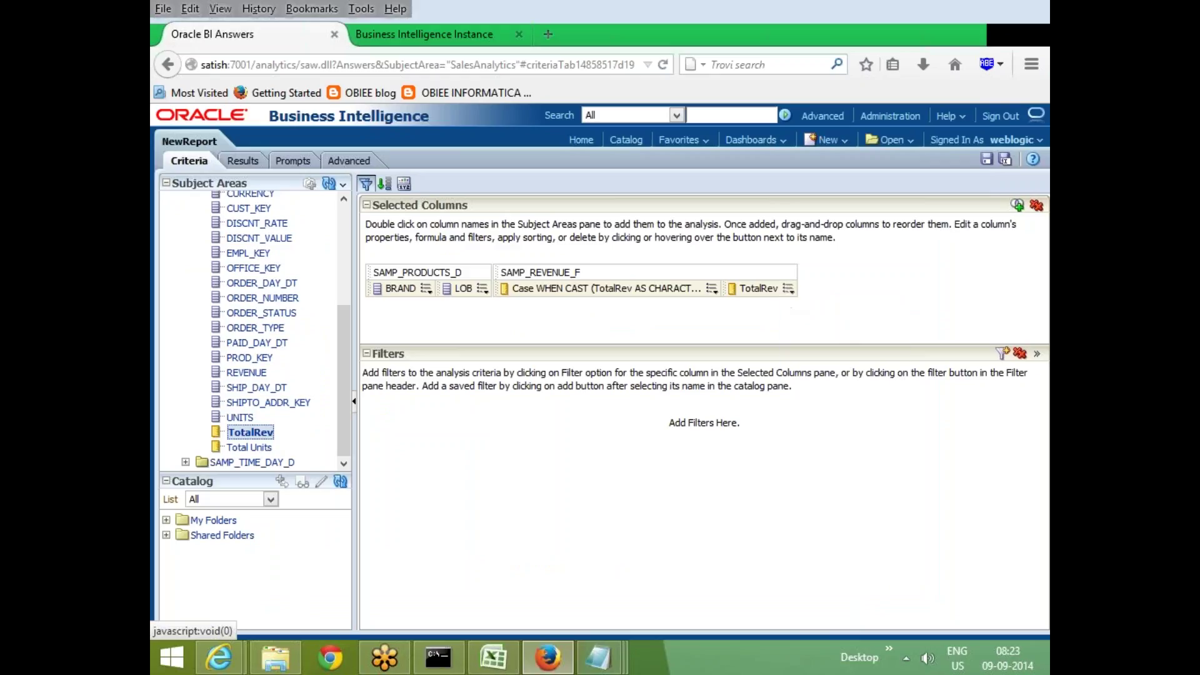
click(789, 289)
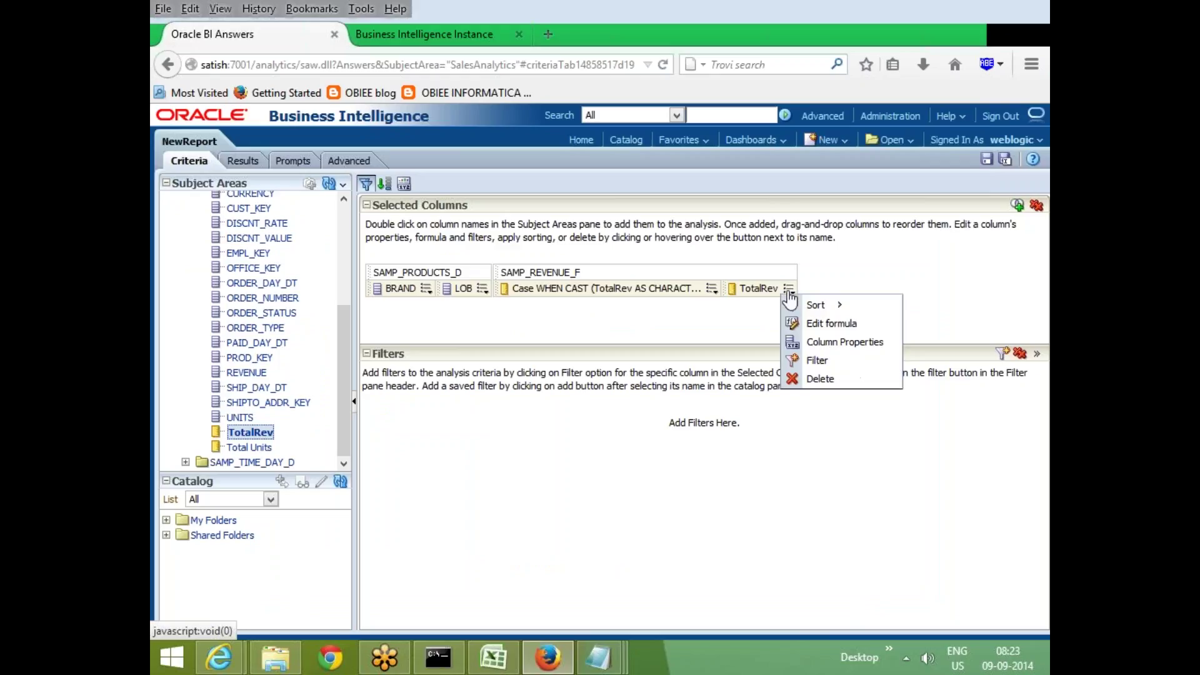
click(831, 324)
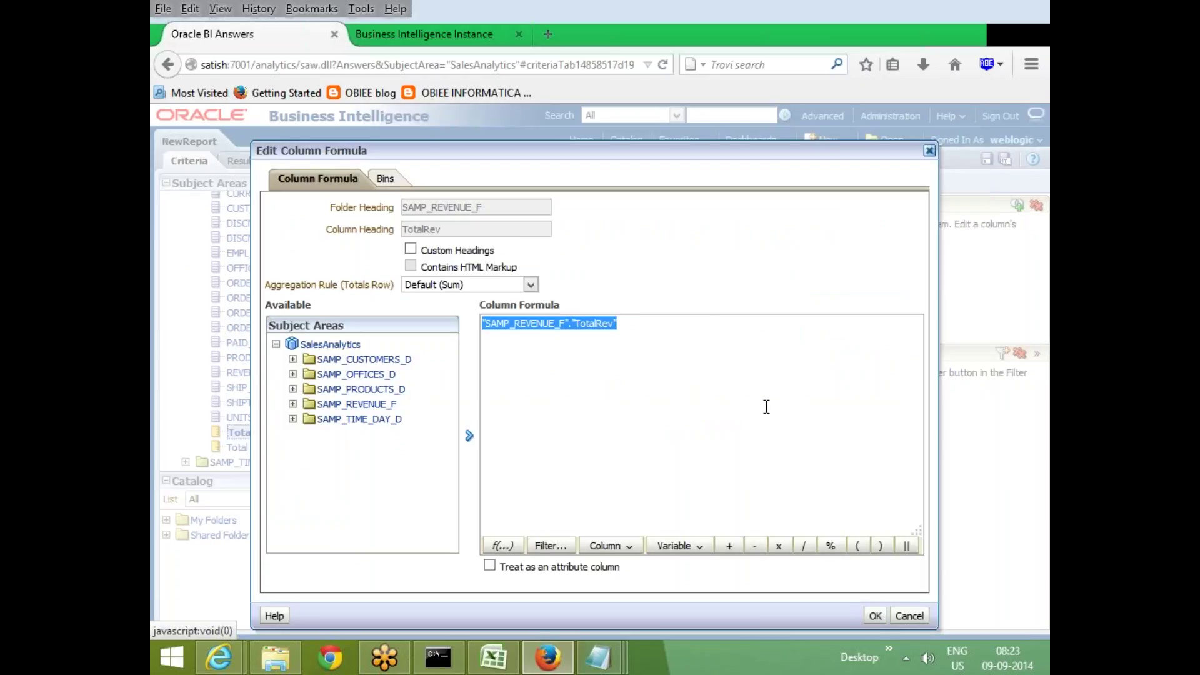
key(ctrl+v)
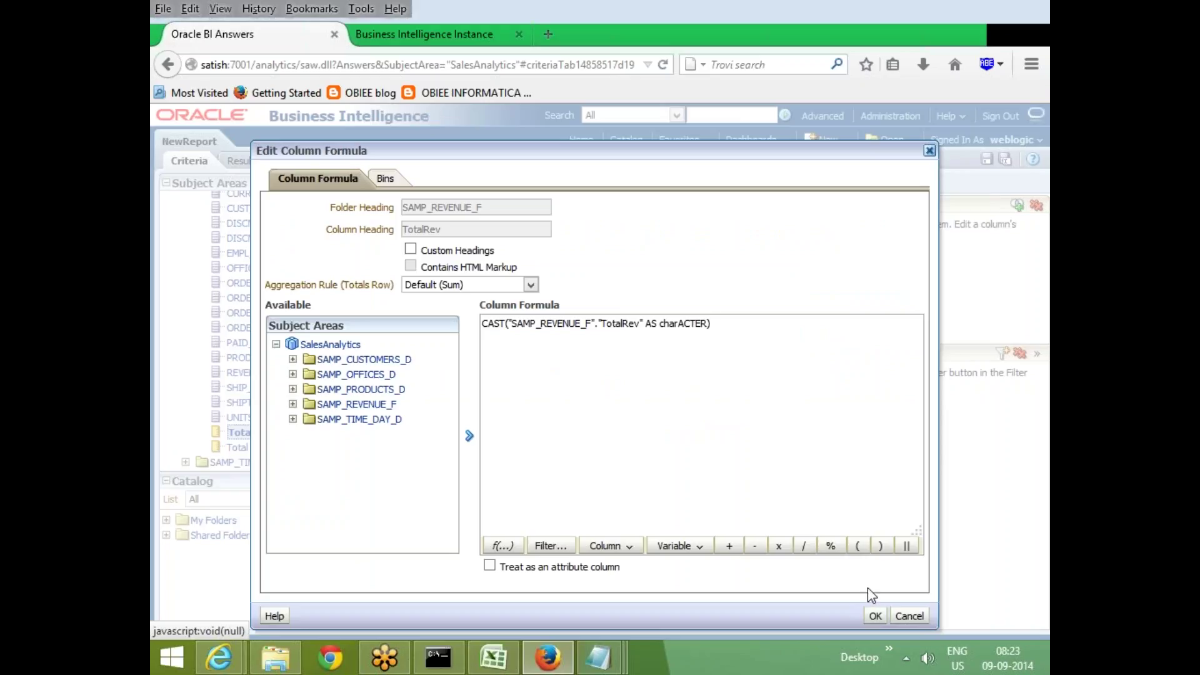
click(875, 616)
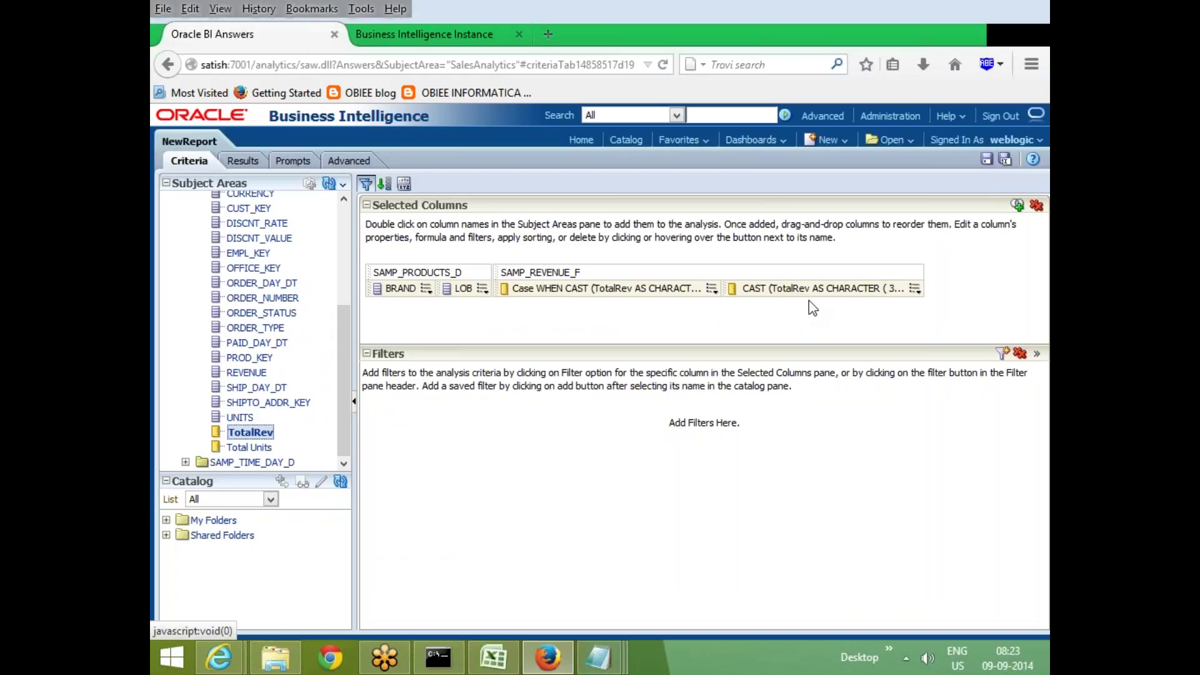
In the CAST column's Bins tab, add bin 'LOW' for values between 1 and 10000000
click(916, 288)
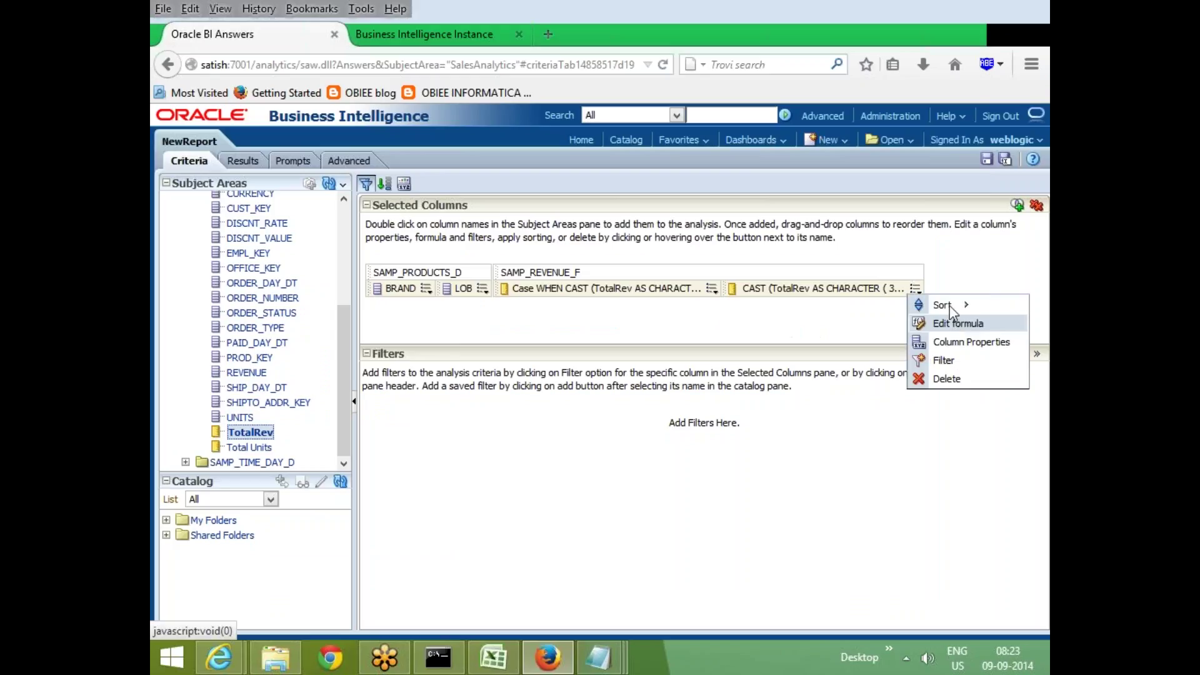
click(955, 325)
click(385, 180)
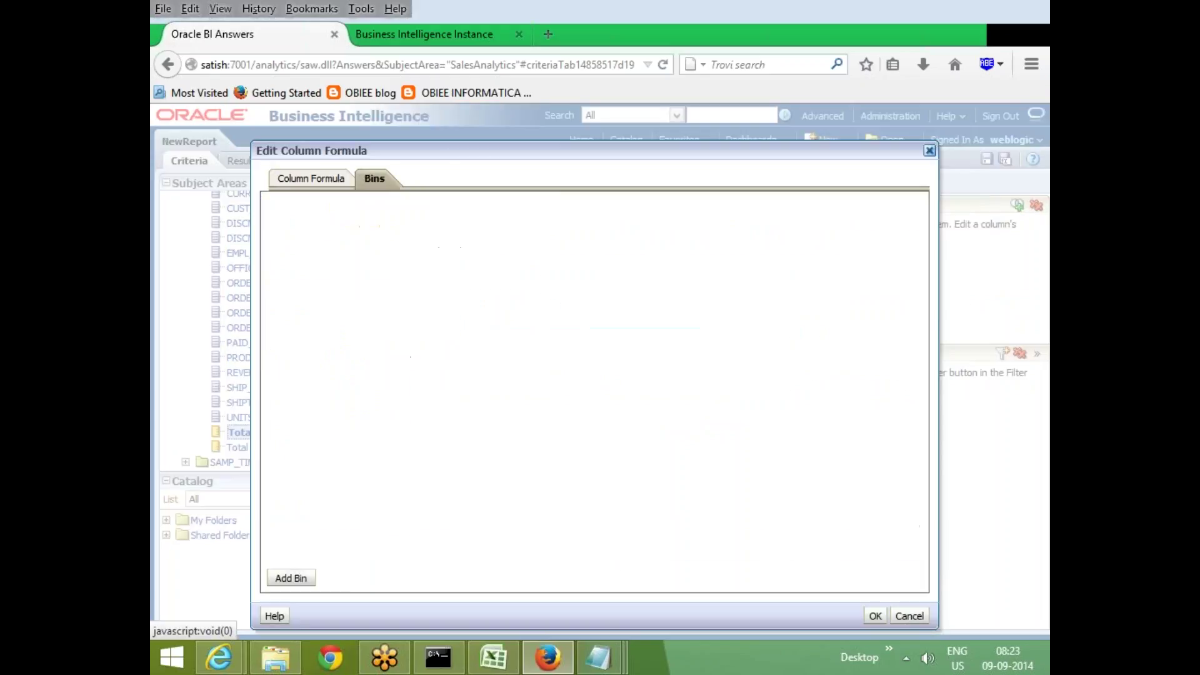
click(291, 578)
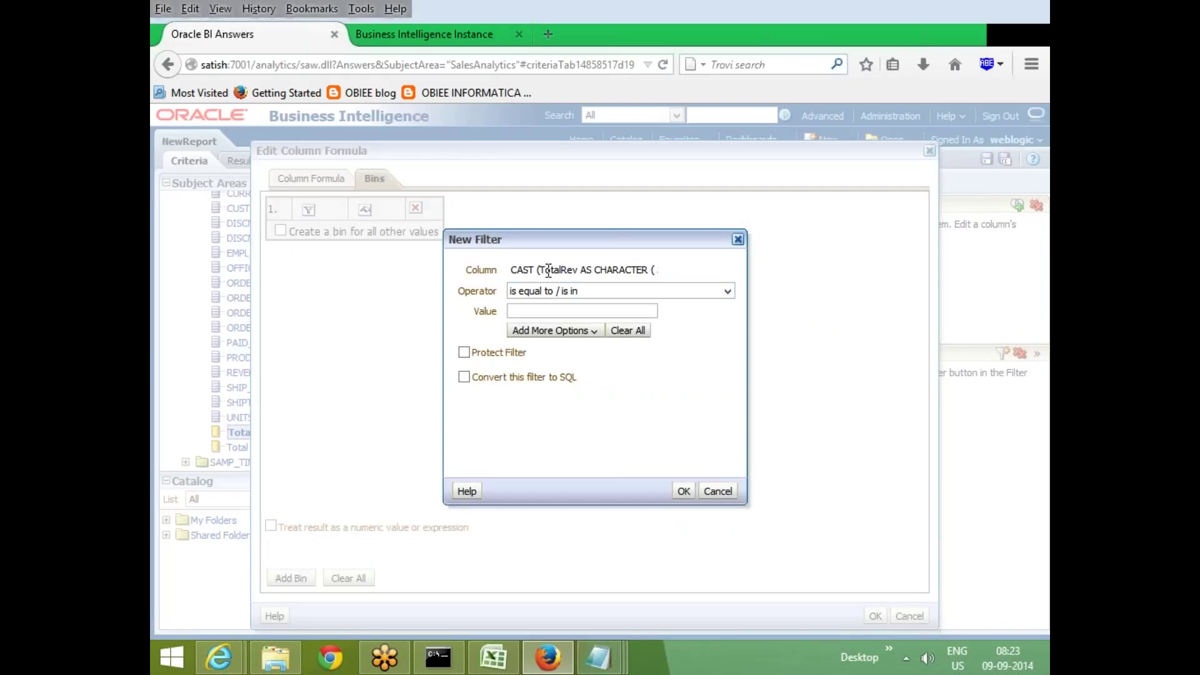
click(610, 291)
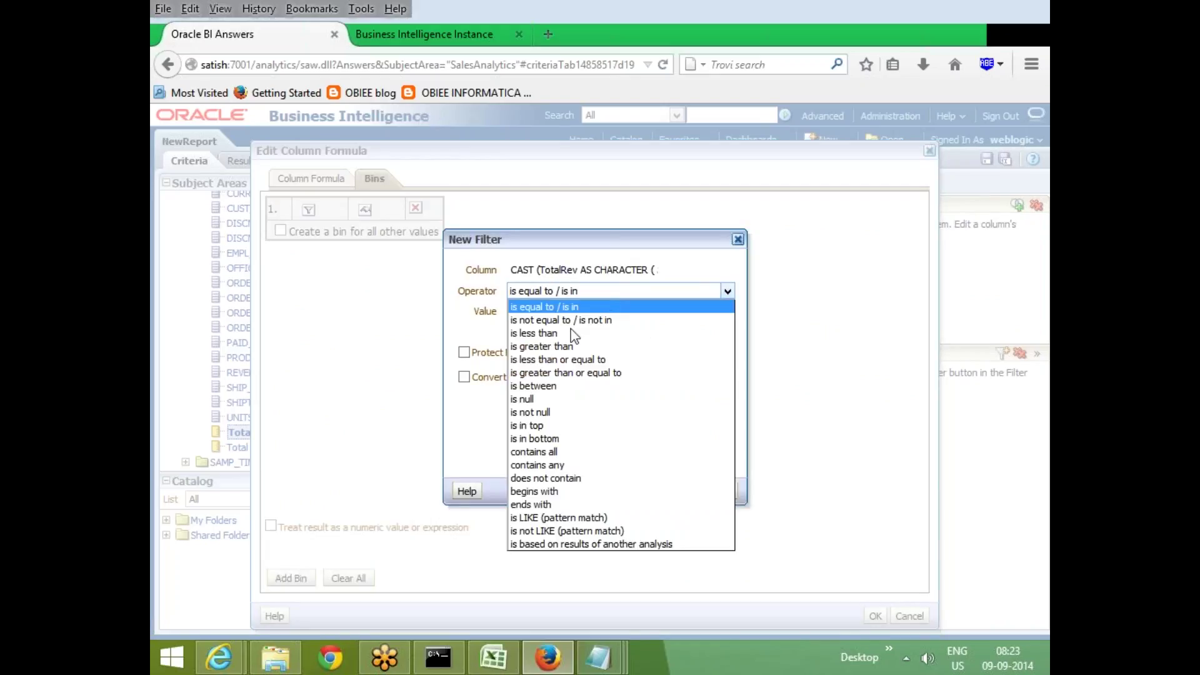
click(584, 386)
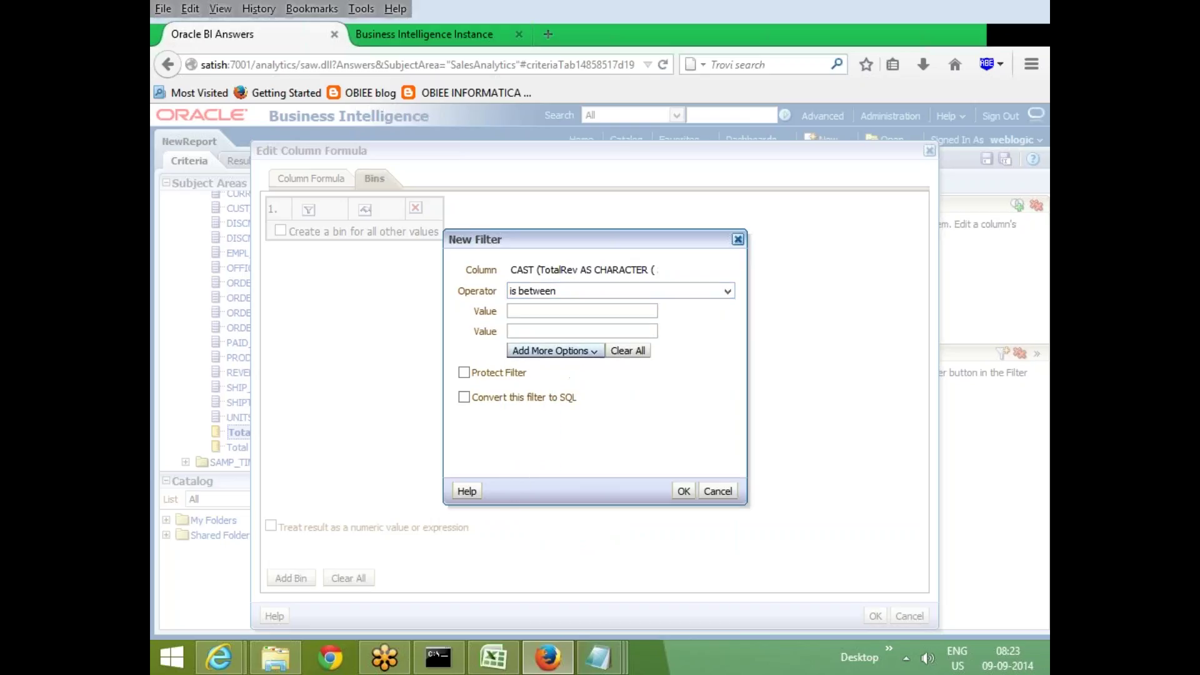
text(1)
click(540, 334)
text(10000000)
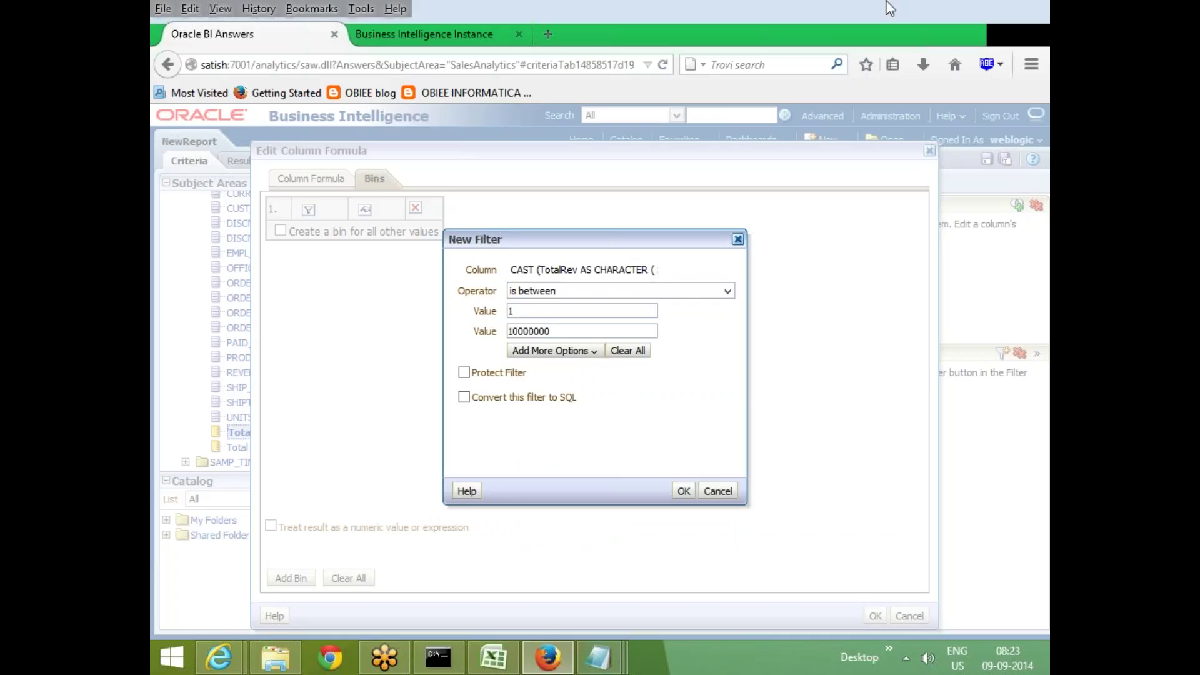
click(684, 492)
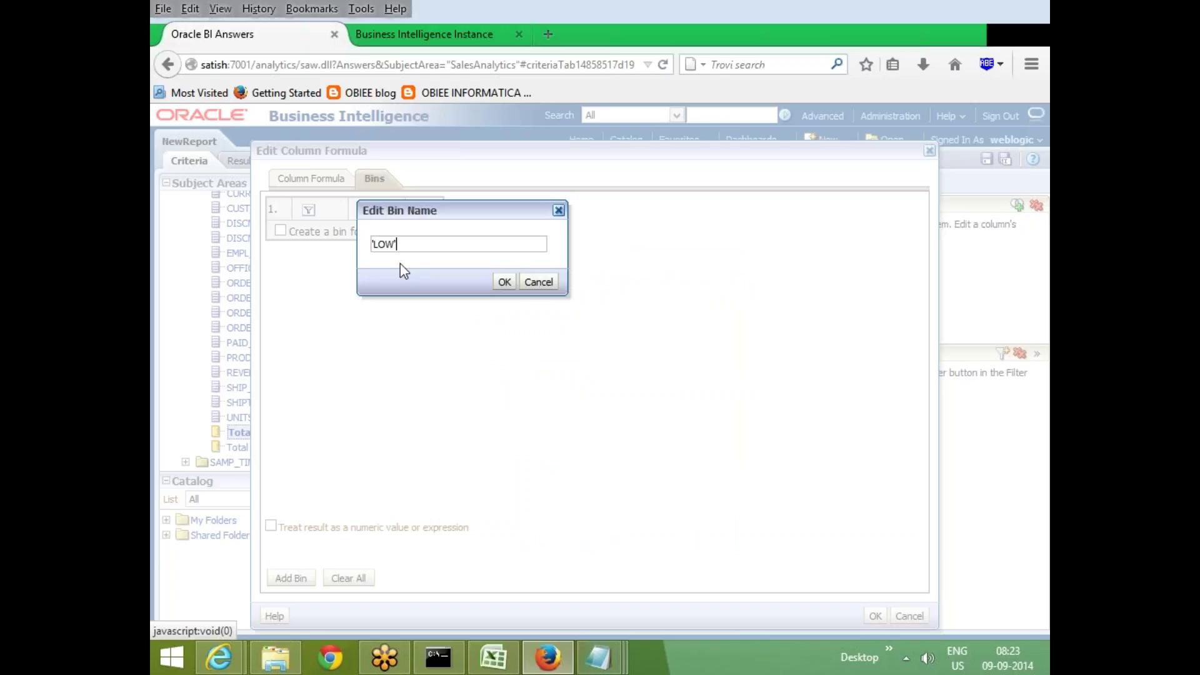
click(504, 282)
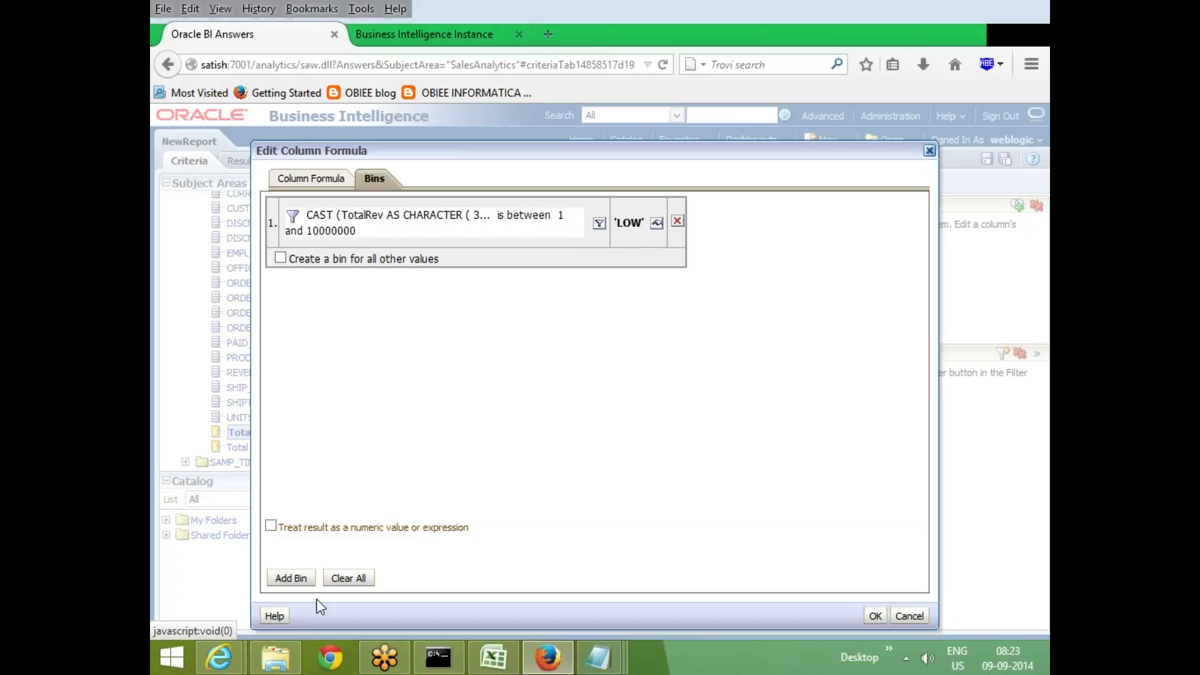
Add a second bin 'MED' for values between 1000000 and 1500000
click(294, 578)
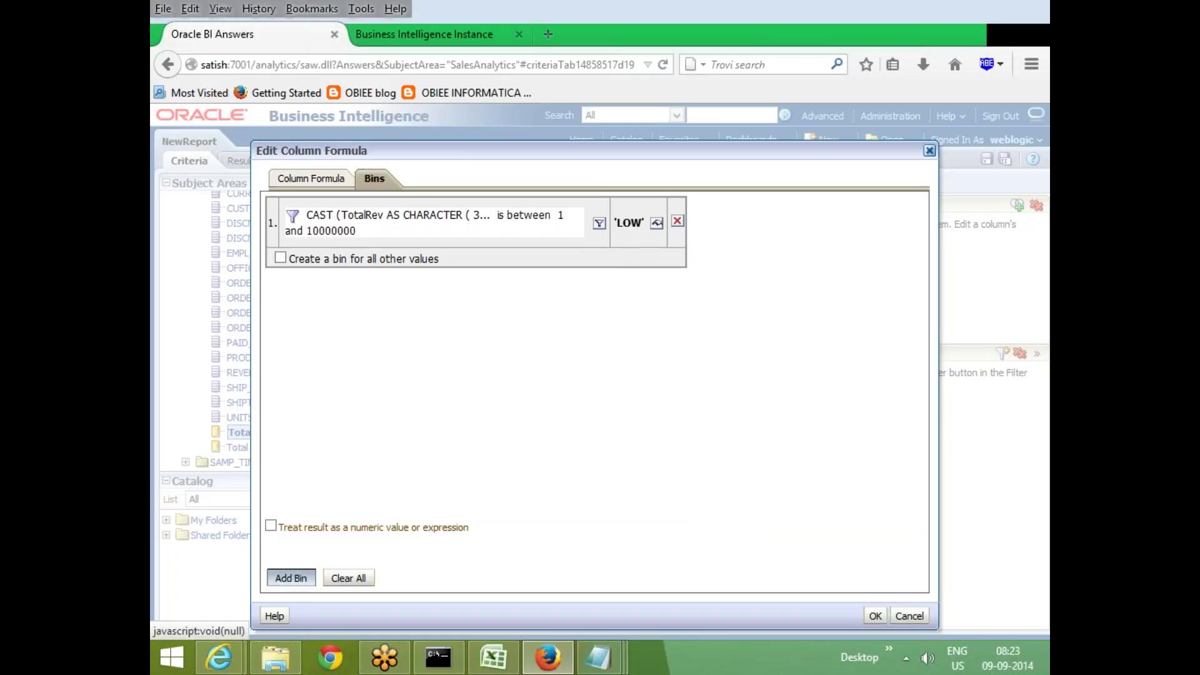
click(593, 290)
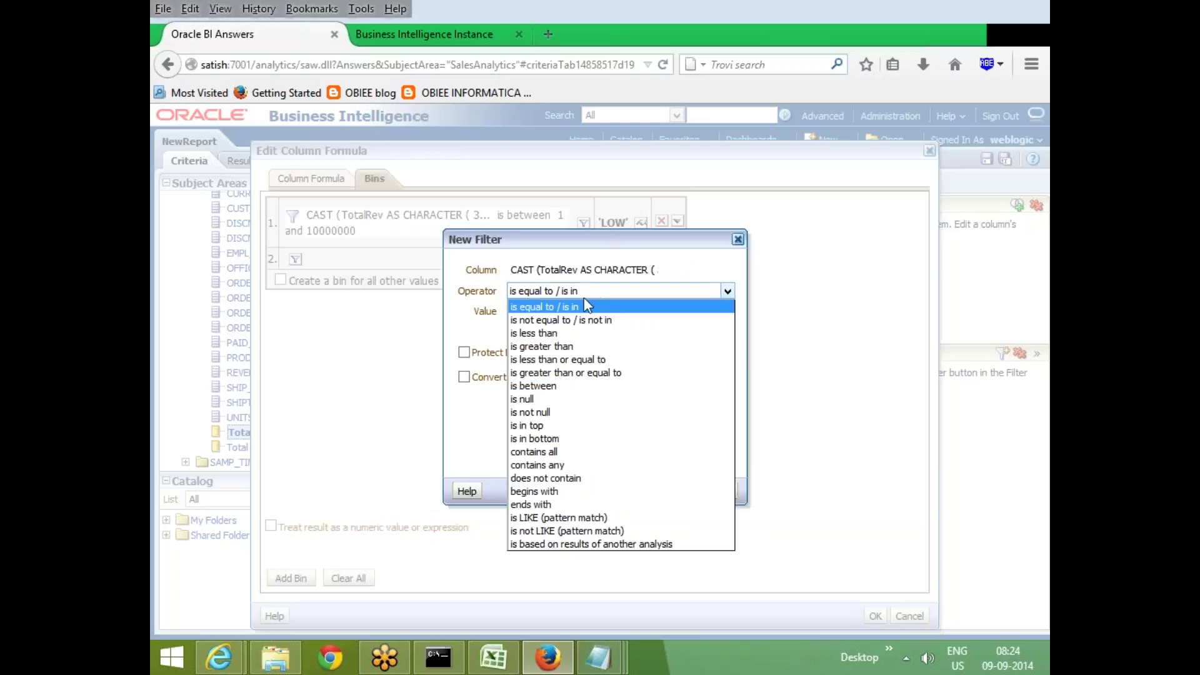
click(534, 386)
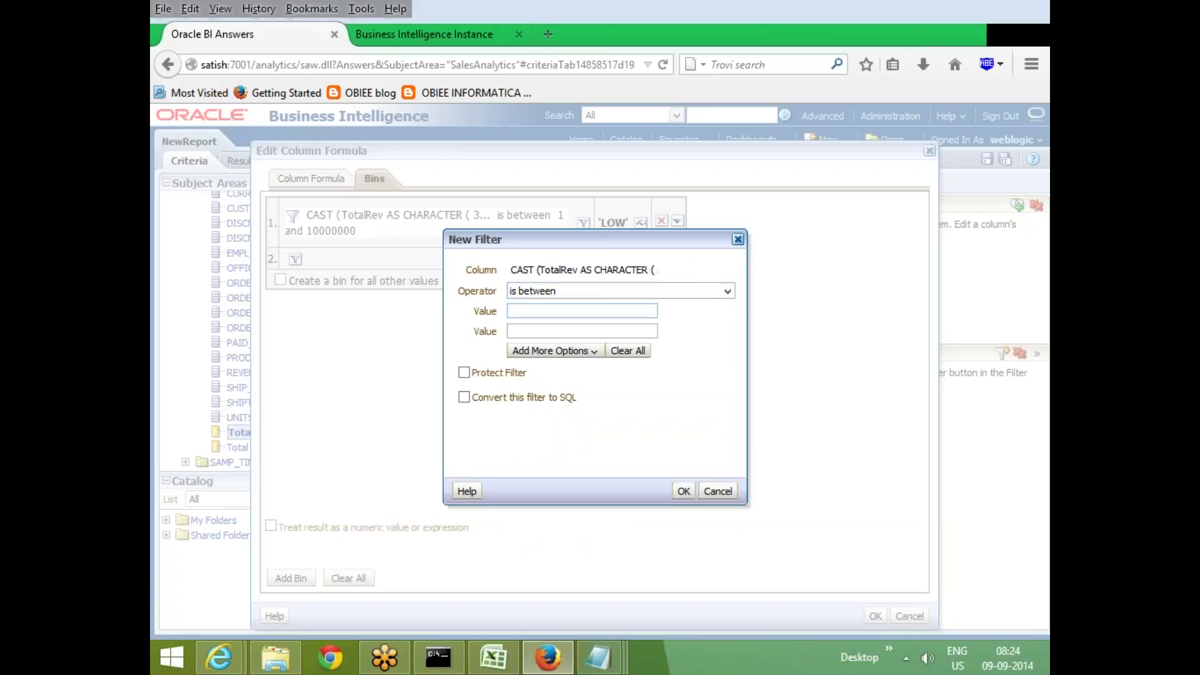
text(1000000)
click(554, 332)
text(1500000)
click(683, 491)
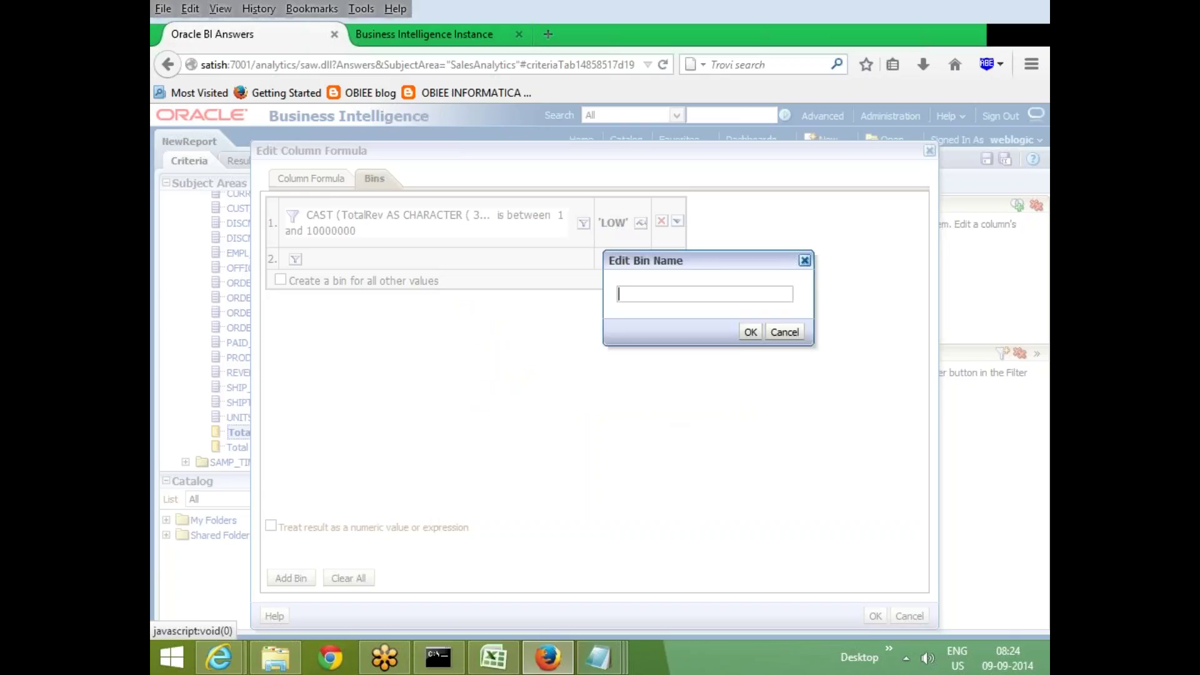
text('MED')
click(751, 334)
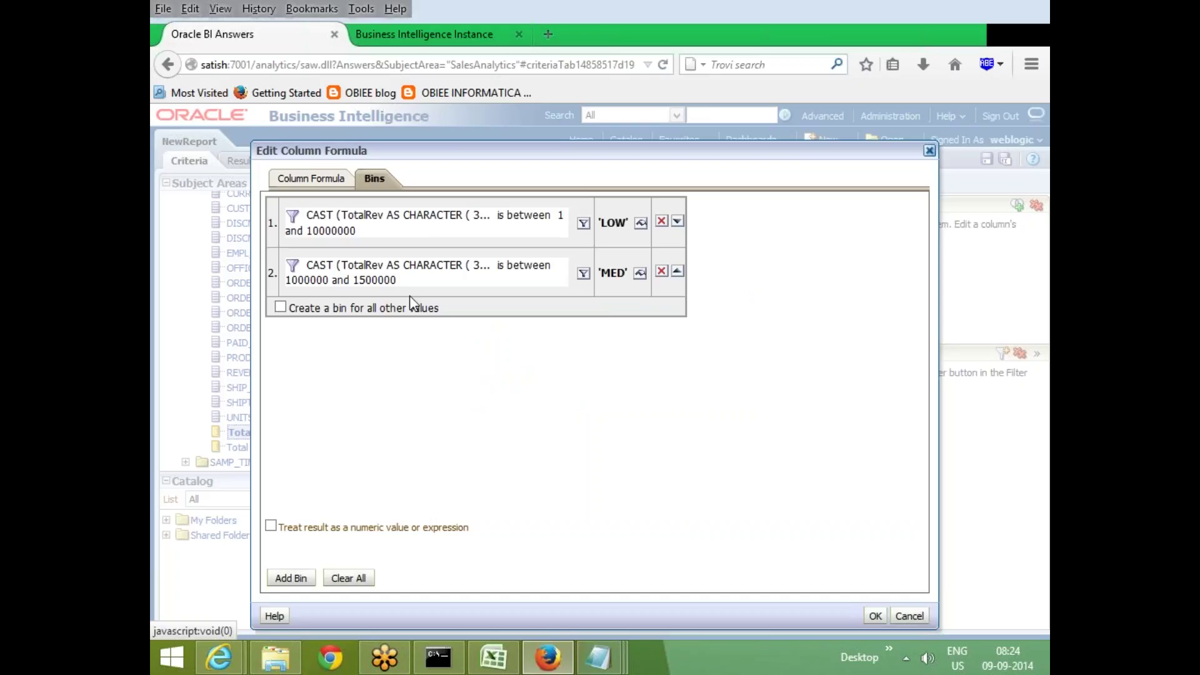
Create a catch-all bin 'HIGH' for all other values and apply the bins
click(279, 309)
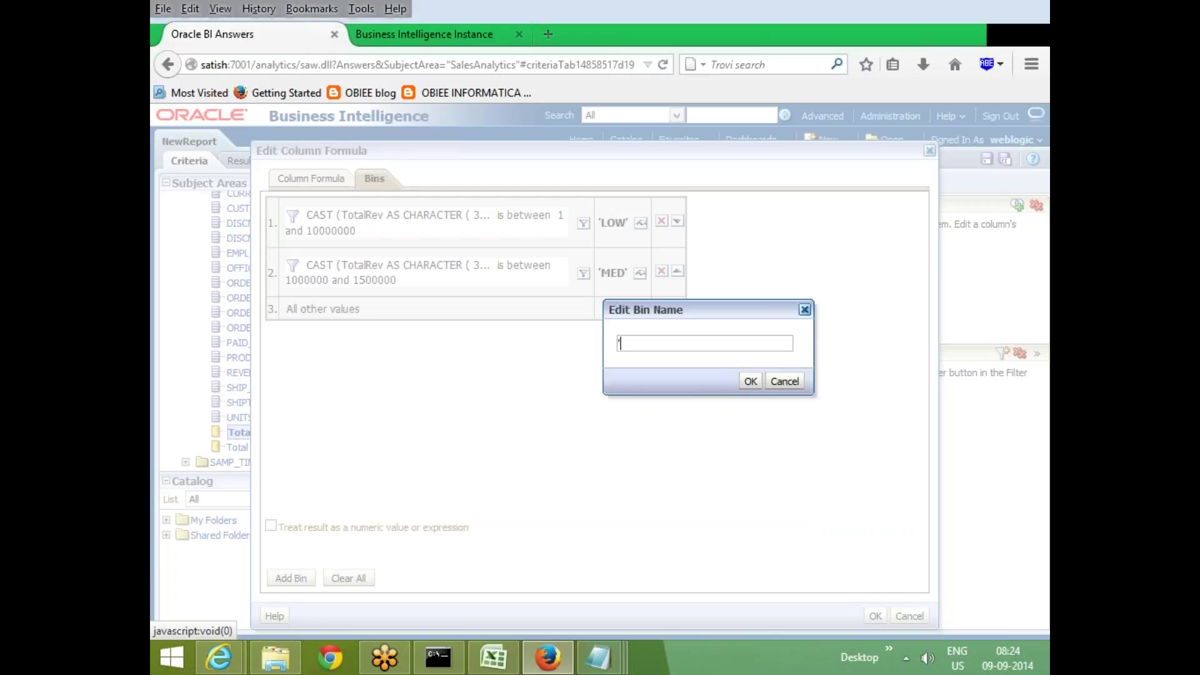
text('HIGH)
click(748, 382)
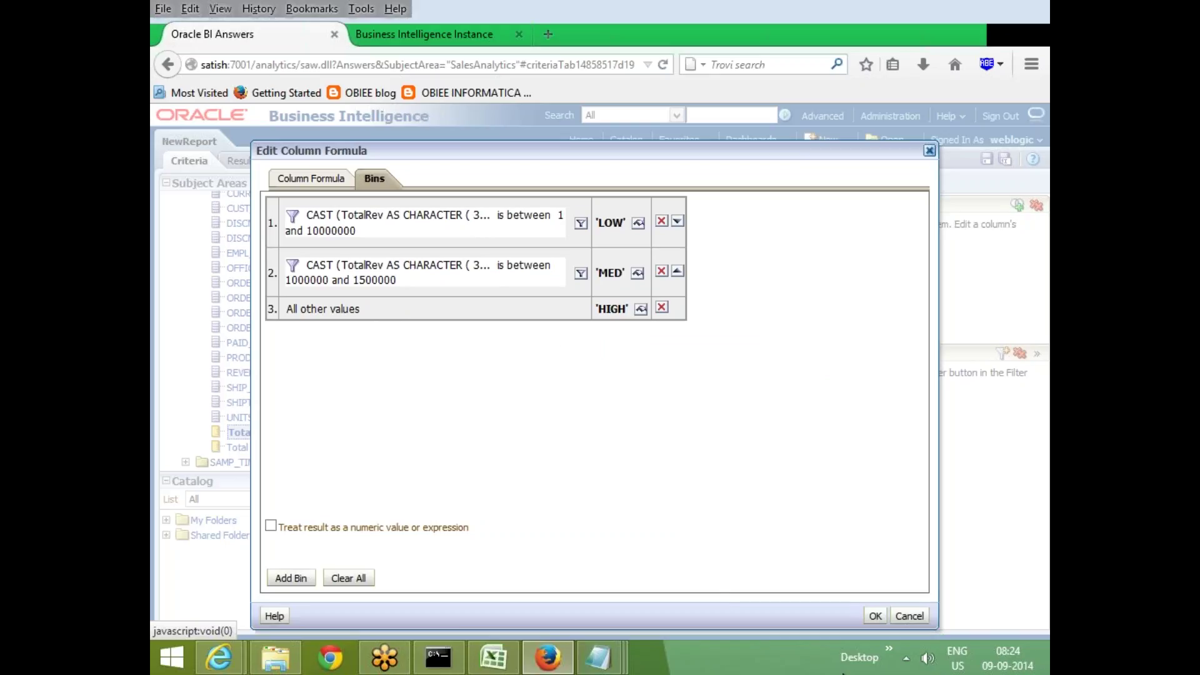
click(875, 616)
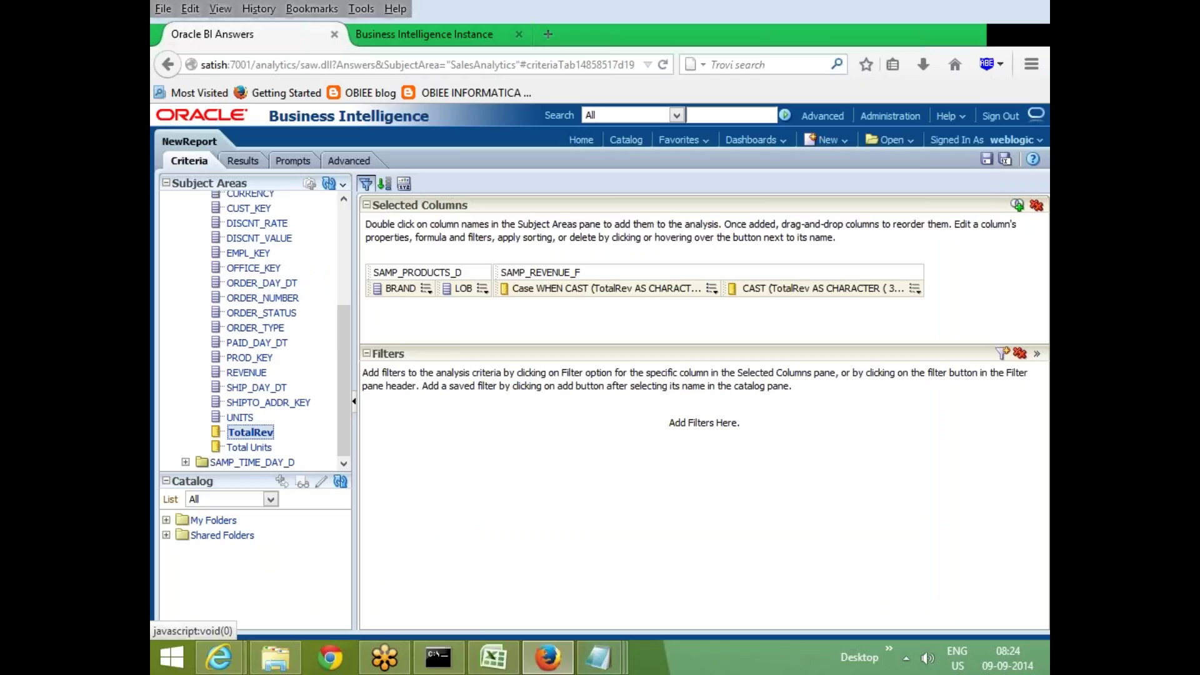
Review the generated CASE formula of the CAST TotalRev column, then view the binned results
click(914, 291)
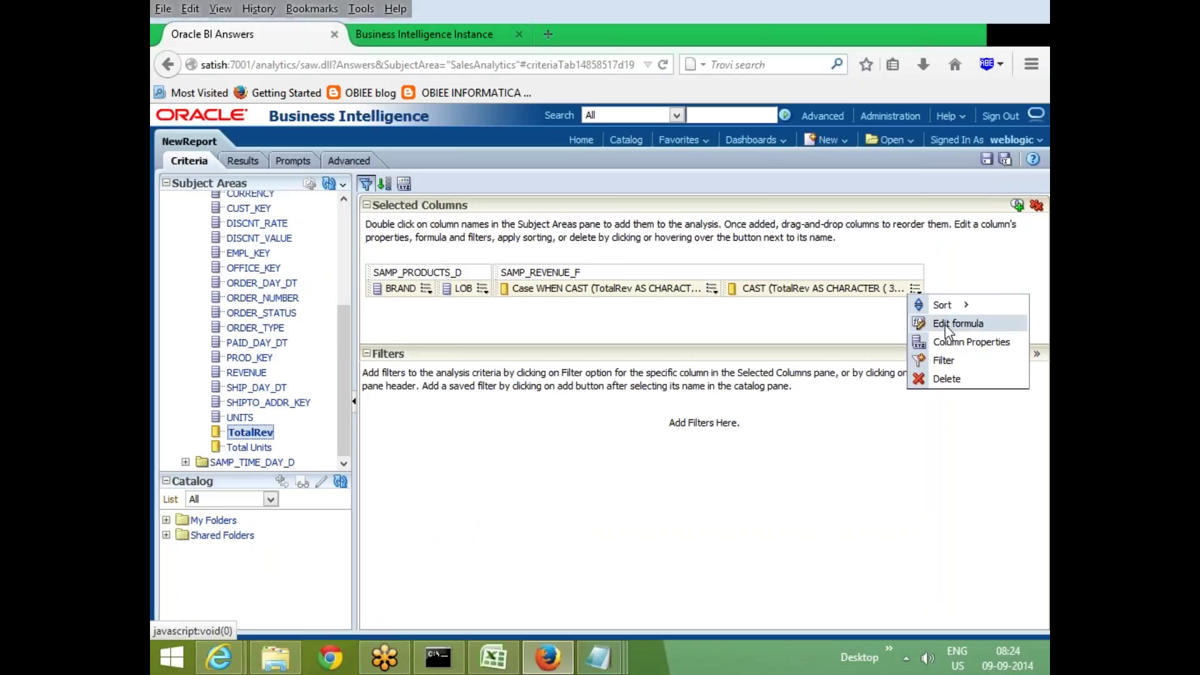
click(957, 323)
click(506, 313)
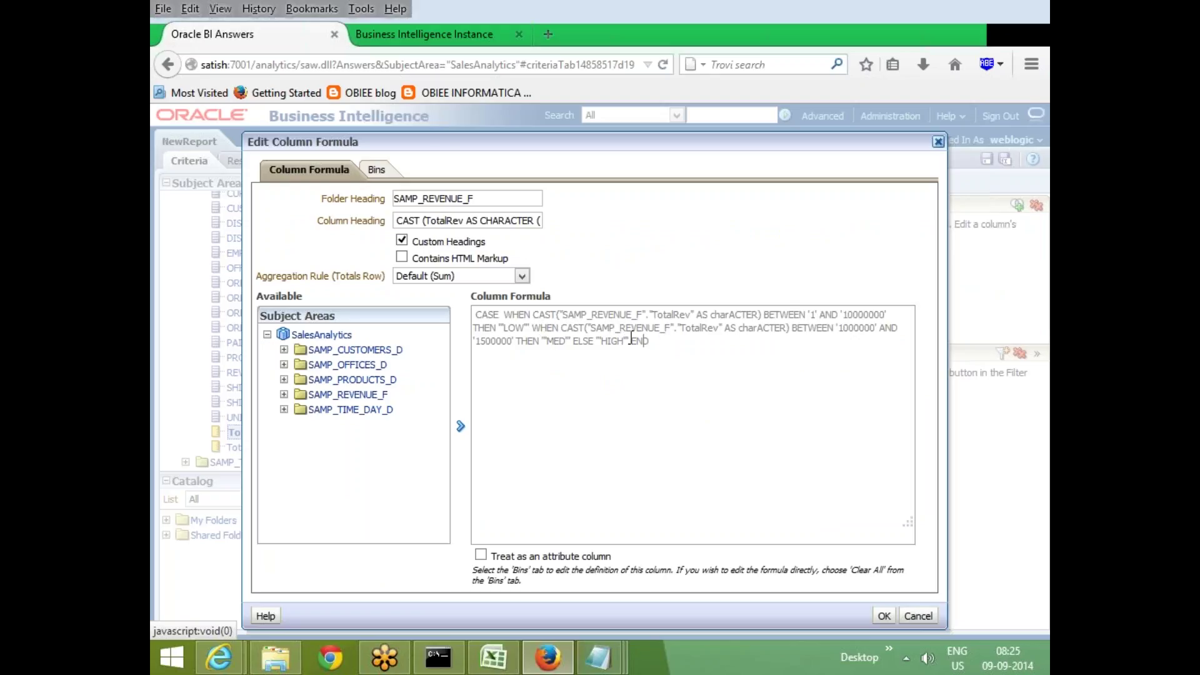
click(884, 617)
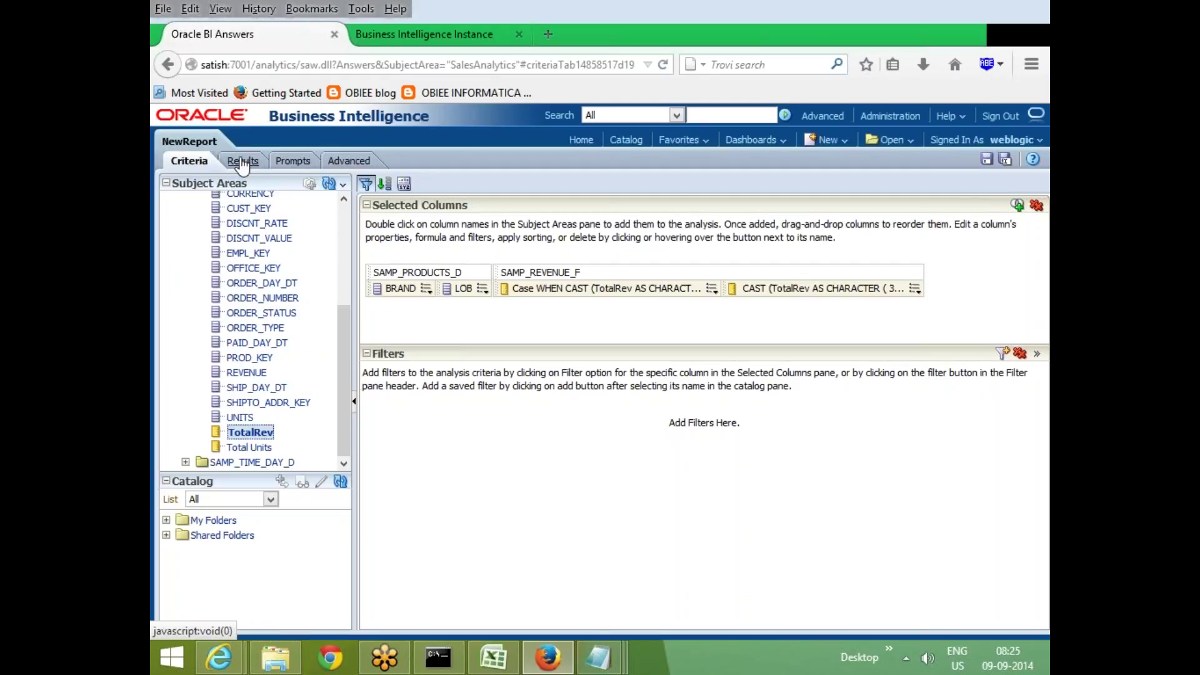
click(242, 162)
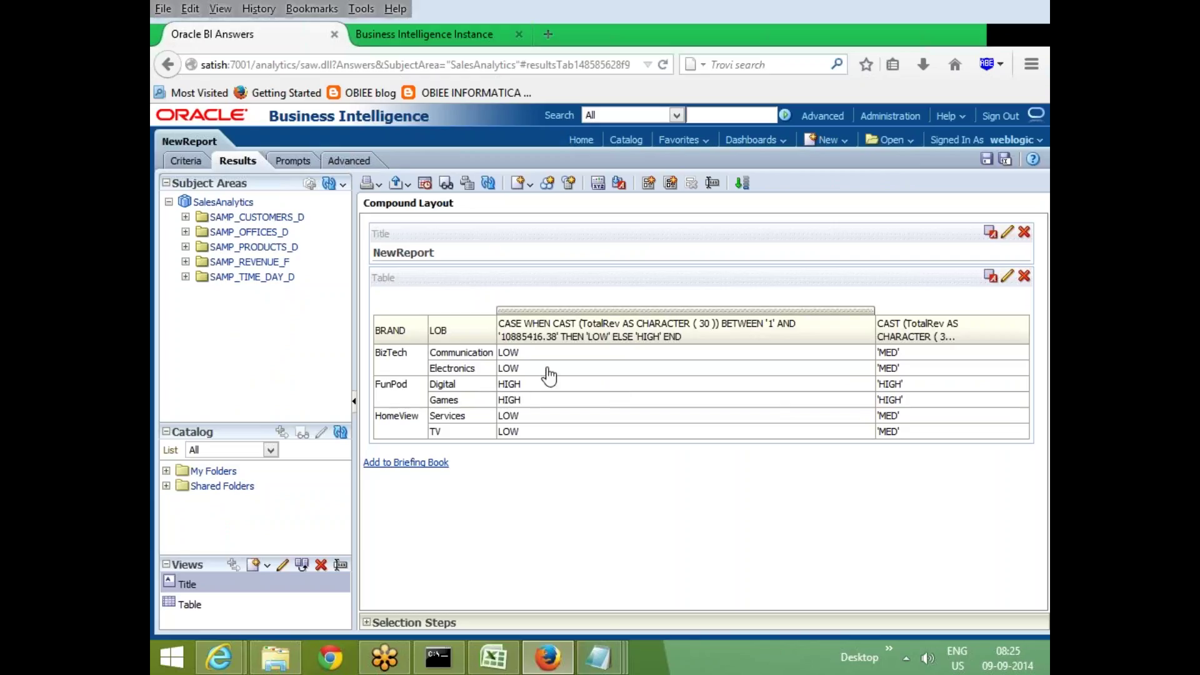
Add TotalRev from SAMP_REVENUE_F as a table column and return to Criteria
click(186, 262)
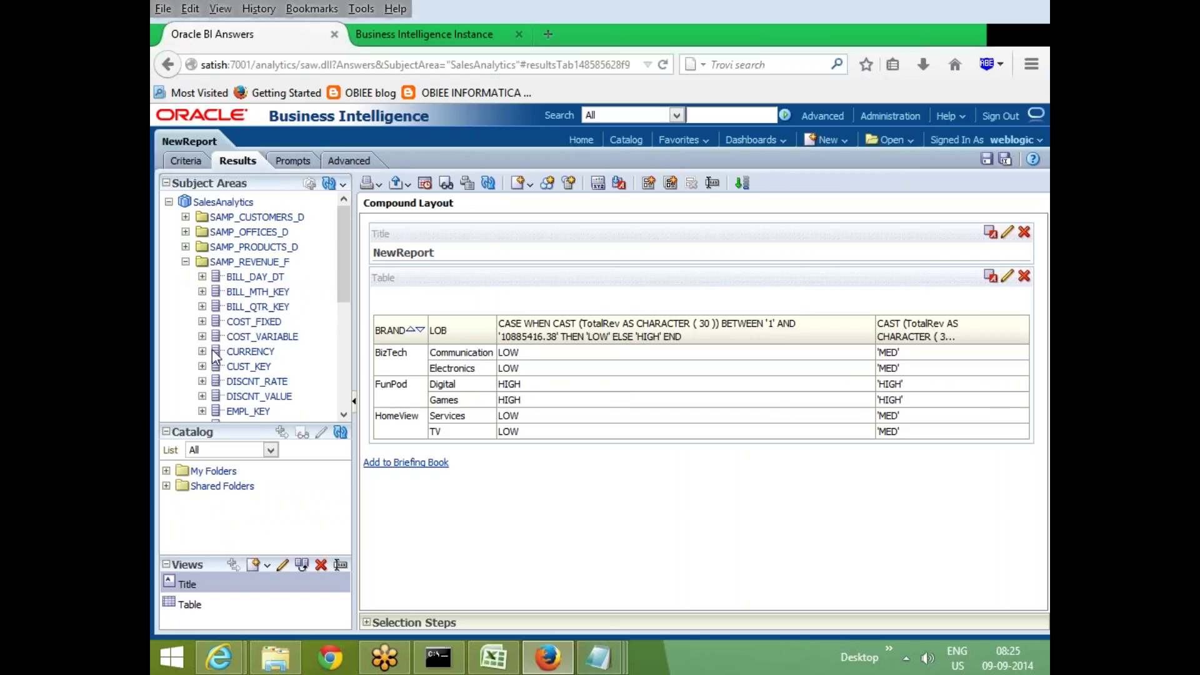
scroll(225, 351, down, 5)
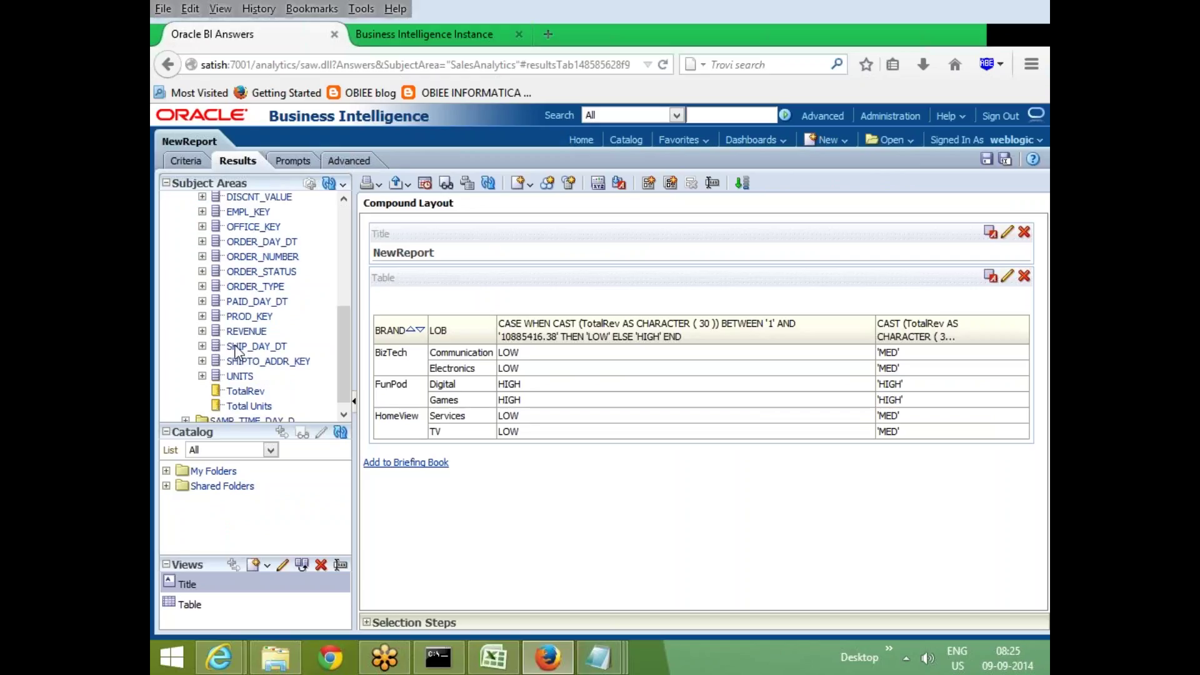
double_click(250, 384)
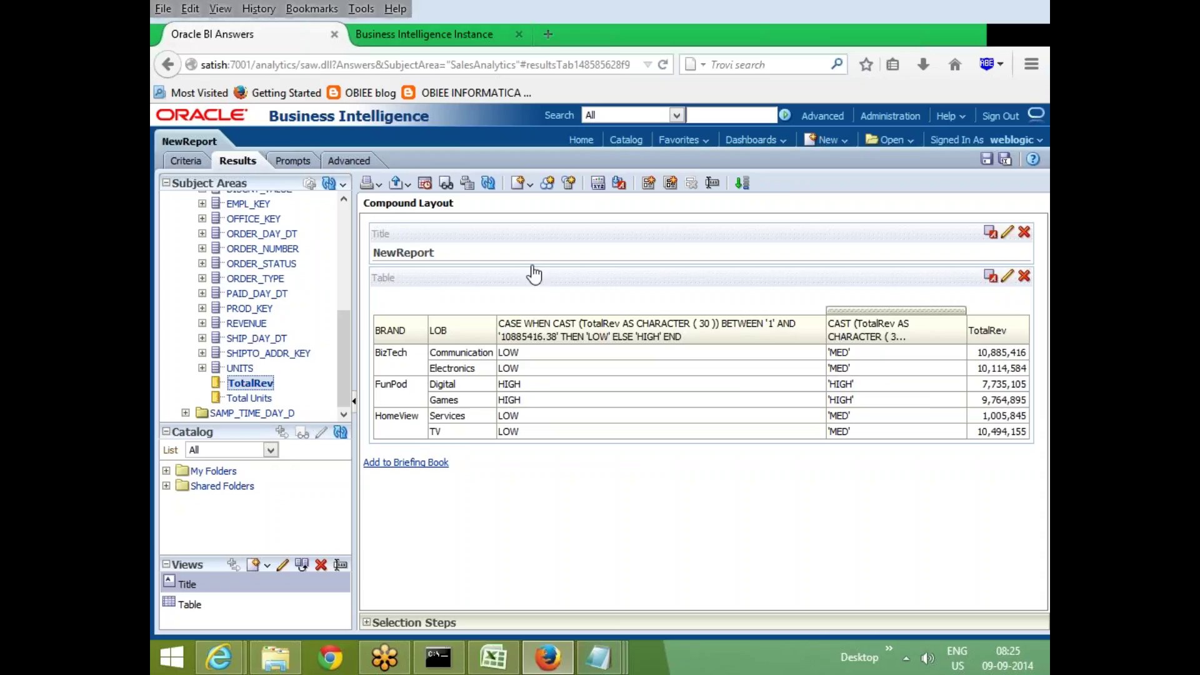
click(186, 160)
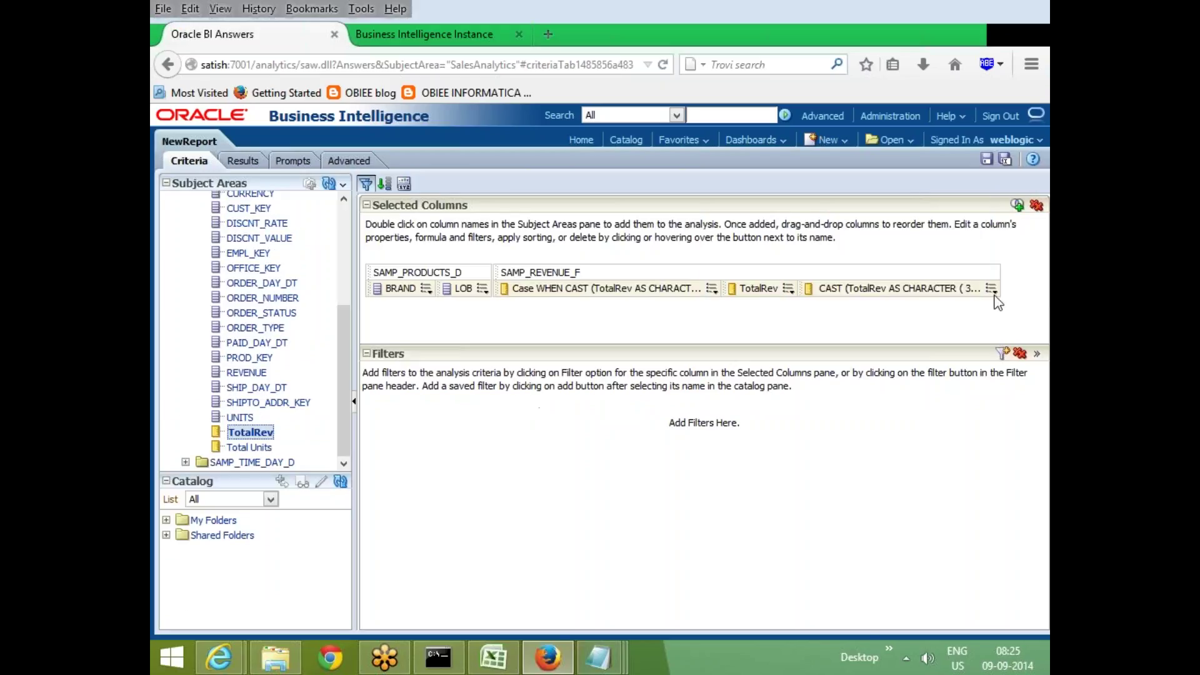
Remove the trailing quote from the LOW bin name in the CAST TotalRev column
click(992, 289)
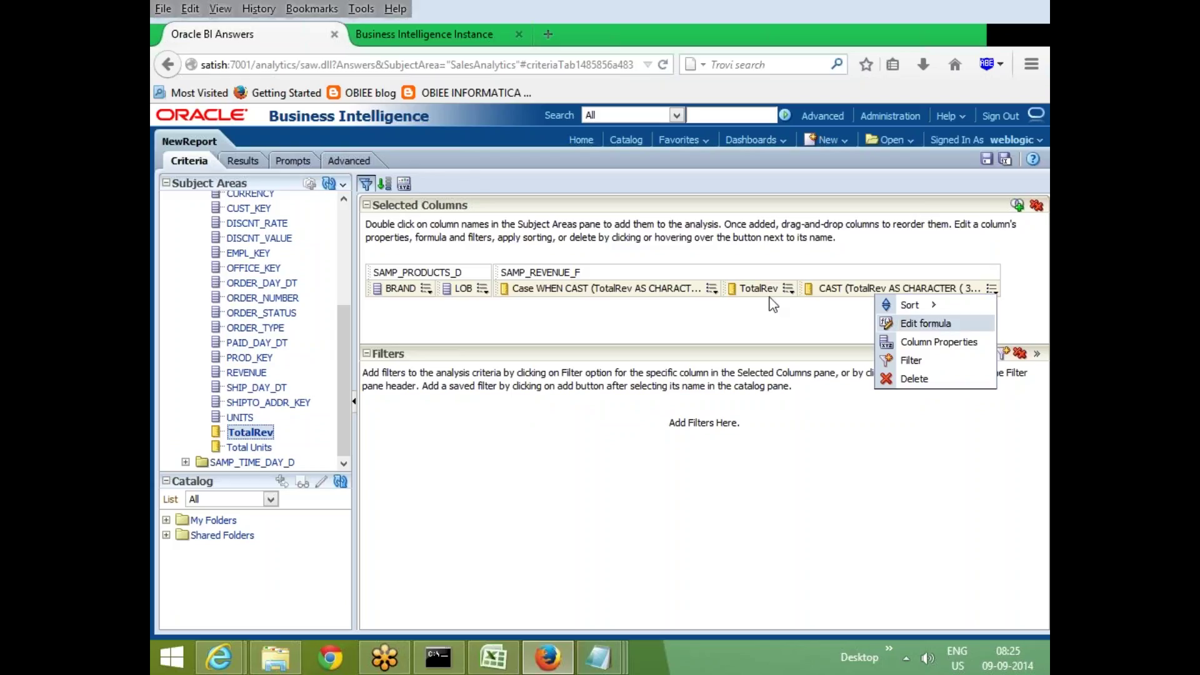
click(933, 324)
click(384, 170)
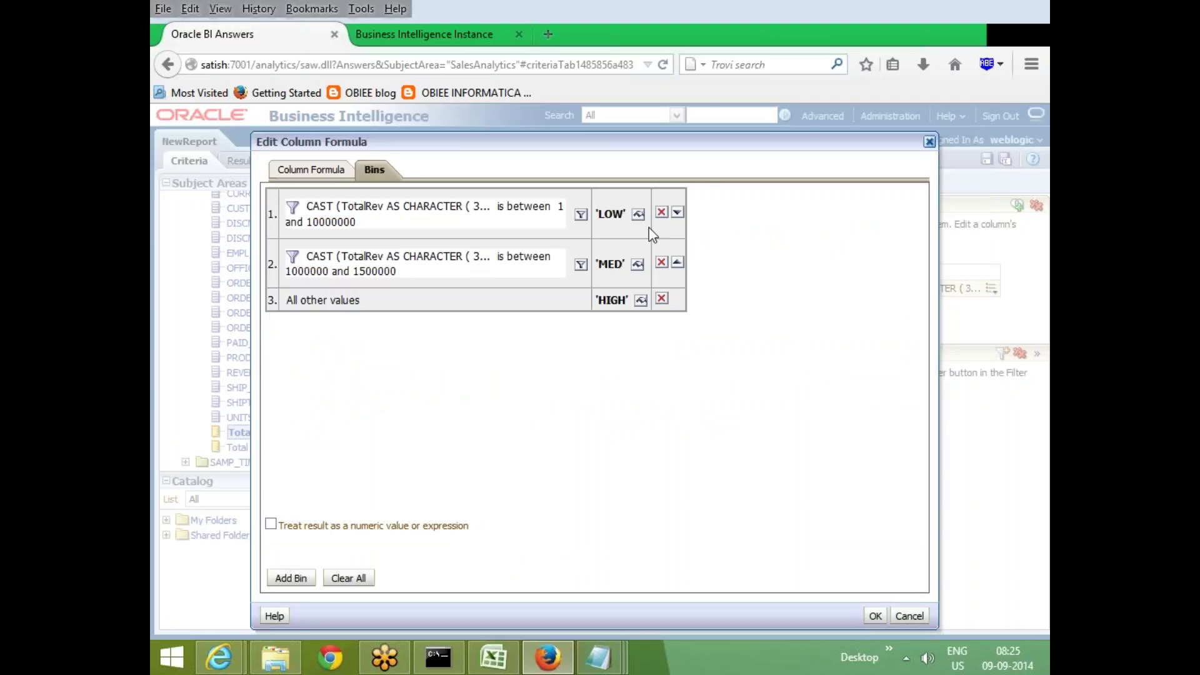
click(650, 215)
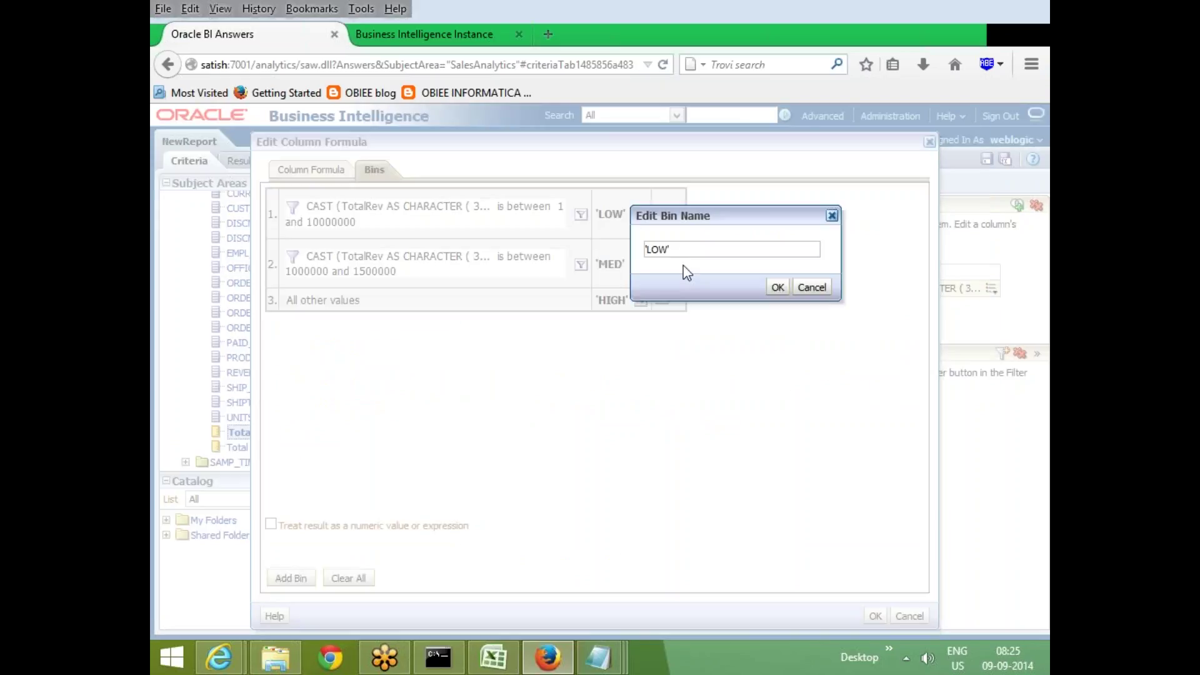
key(BackSpace)
key(BackSpace)
click(775, 286)
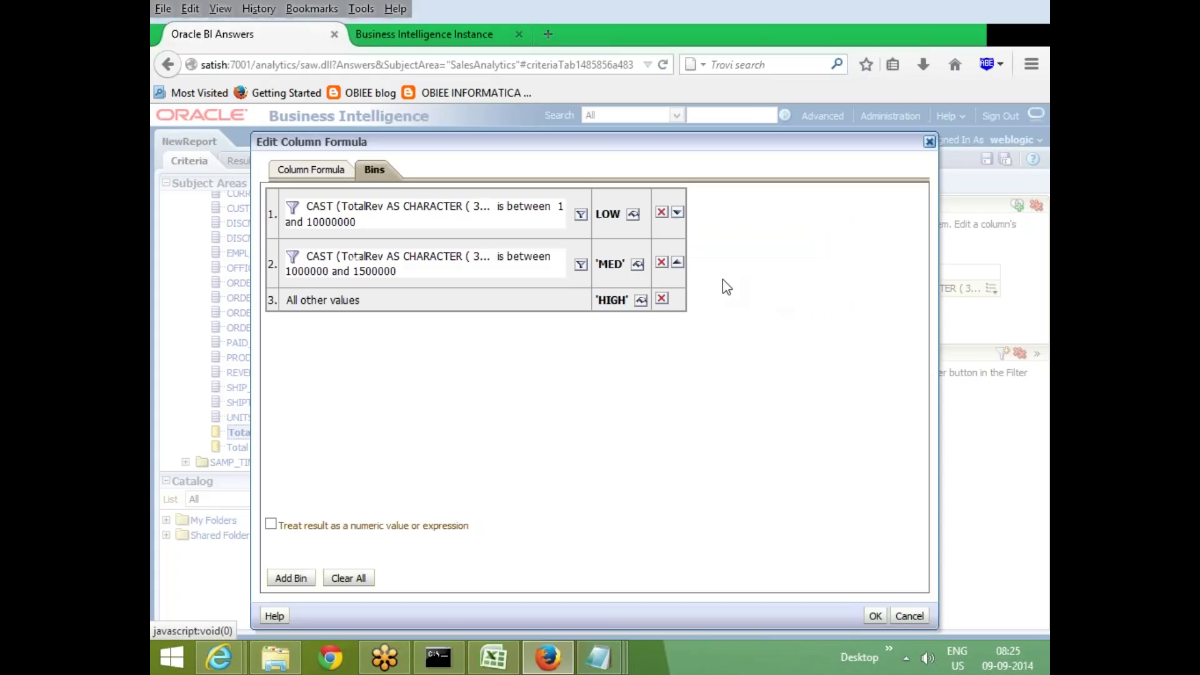
Strip the quotes from the MED bin name
click(637, 264)
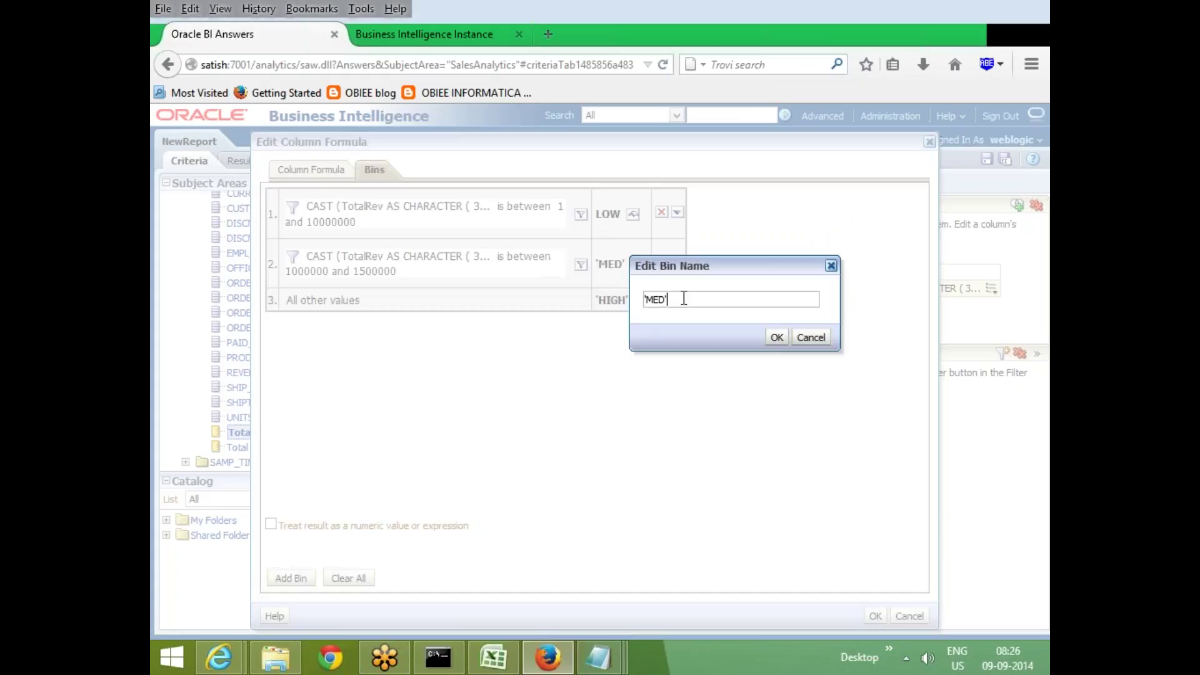
key(BackSpace)
click(646, 301)
key(BackSpace)
click(777, 338)
Remove the stray quotes from the HIGH bin name and save the column formula
click(637, 300)
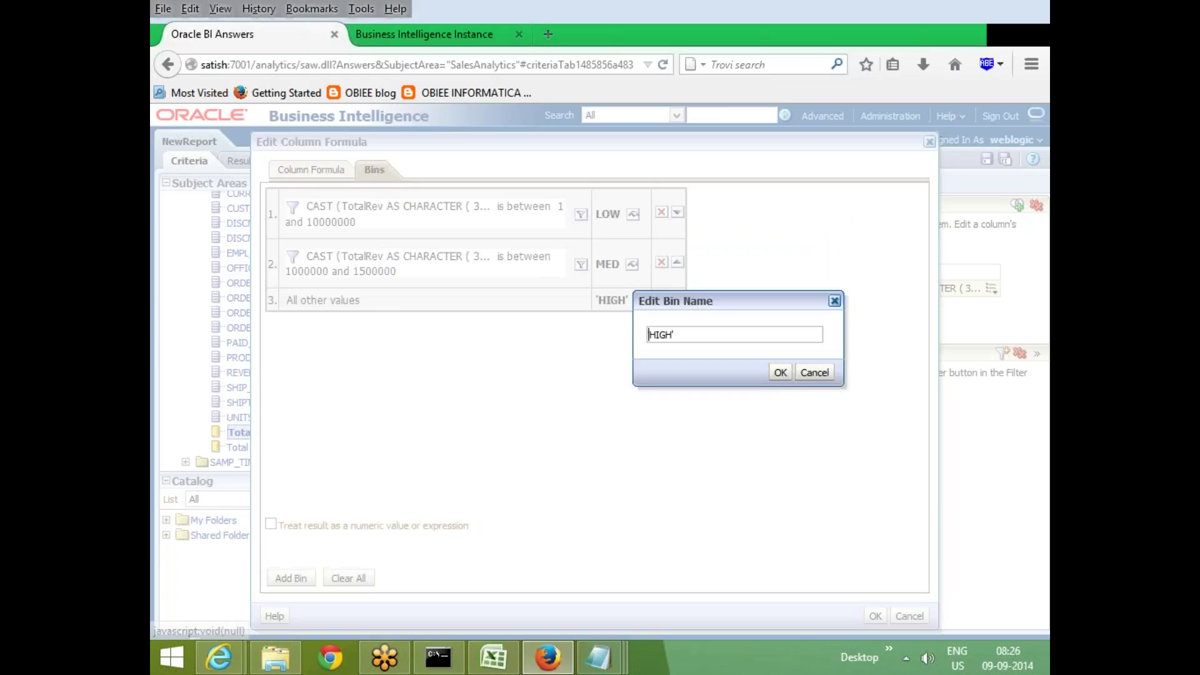
click(699, 333)
key(BackSpace)
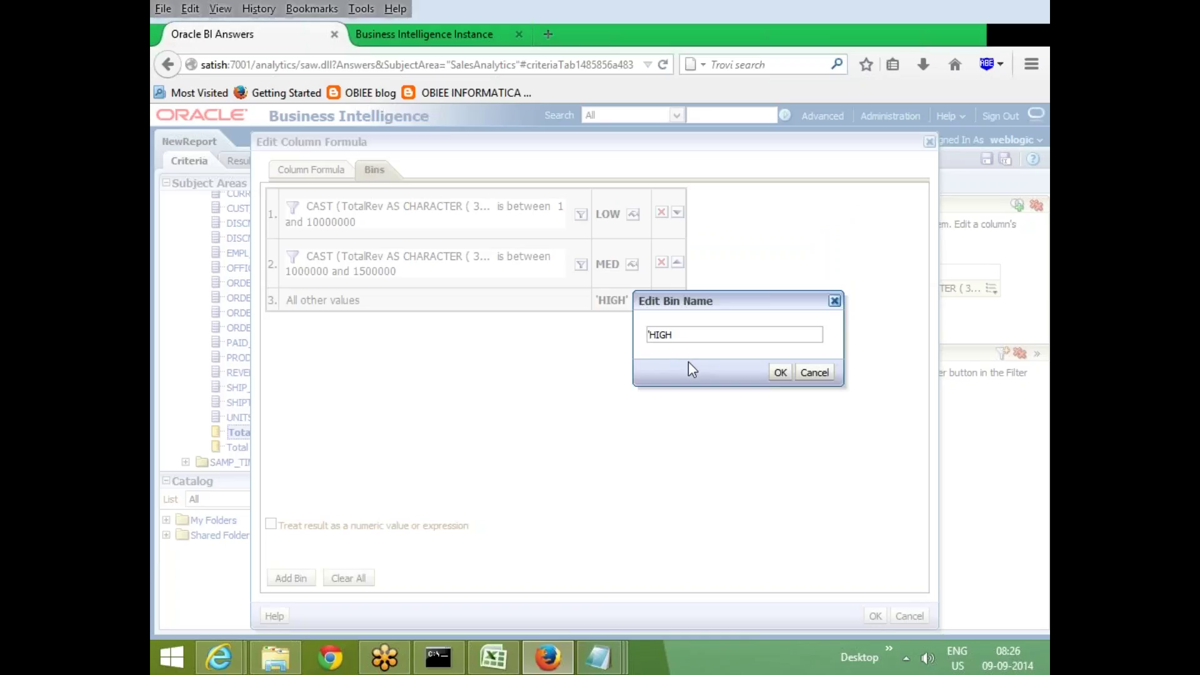
key(Delete)
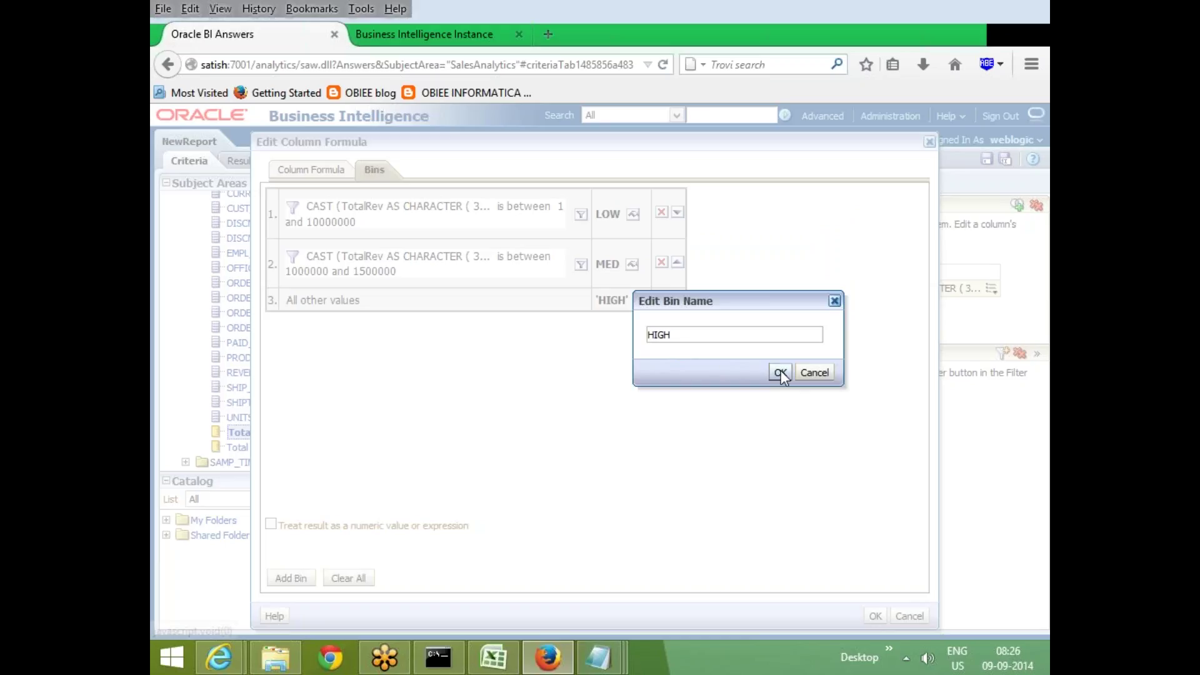
click(780, 372)
click(875, 616)
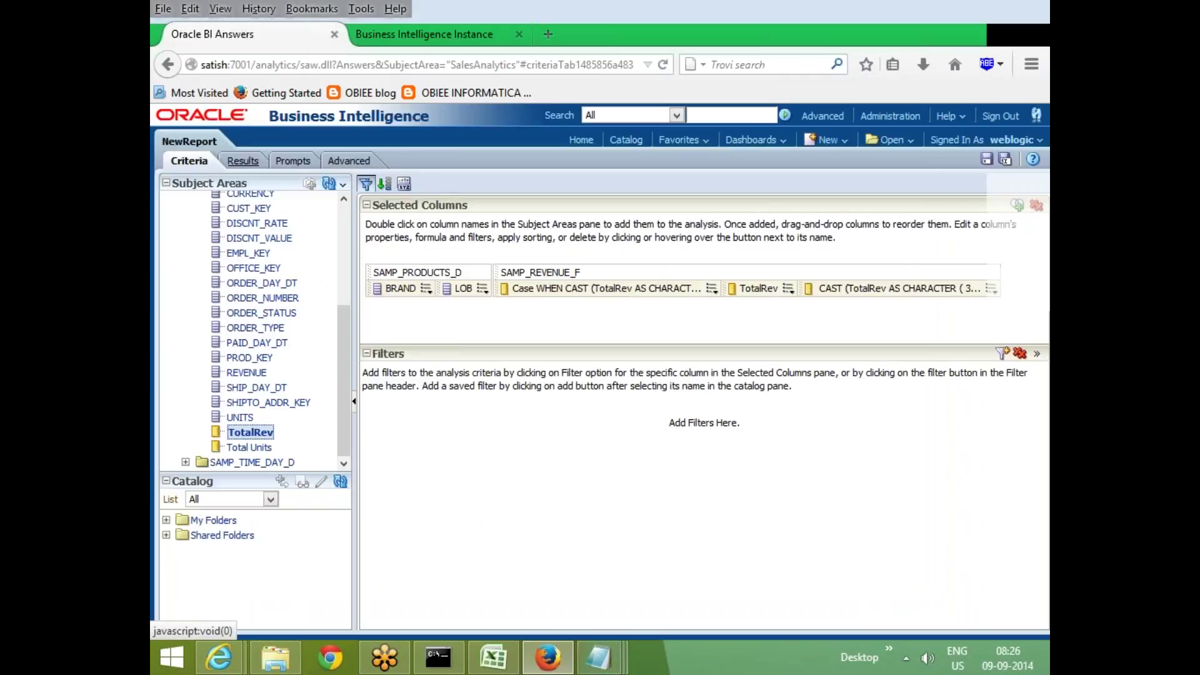
click(243, 161)
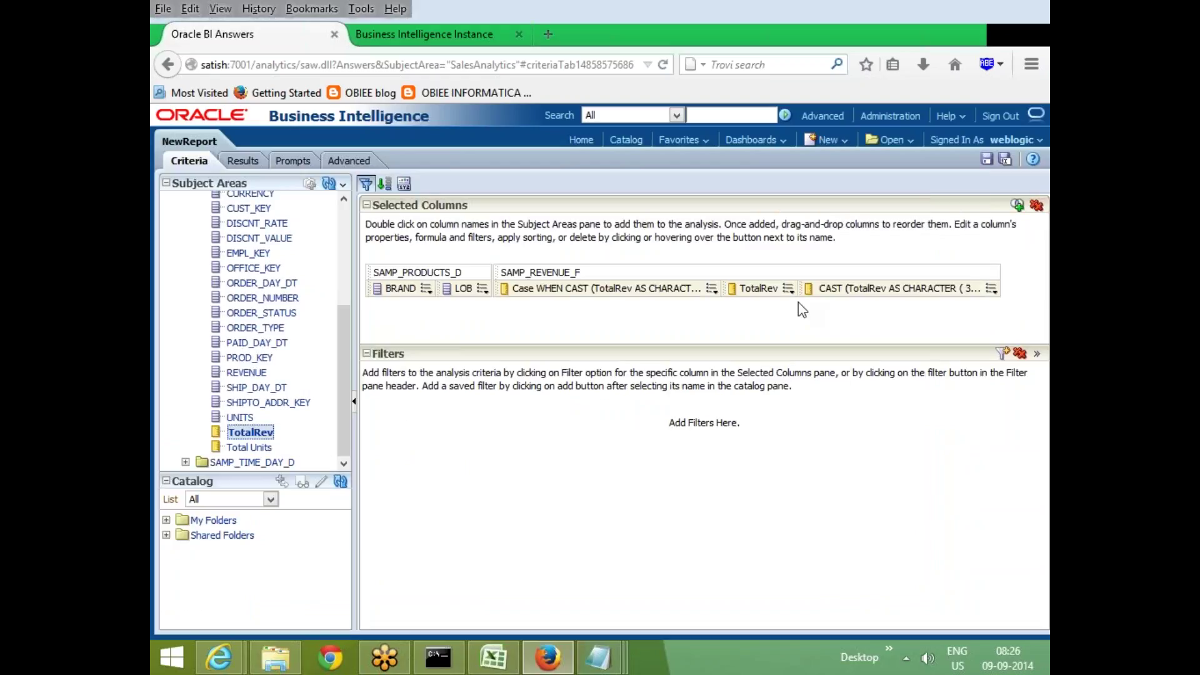
click(993, 302)
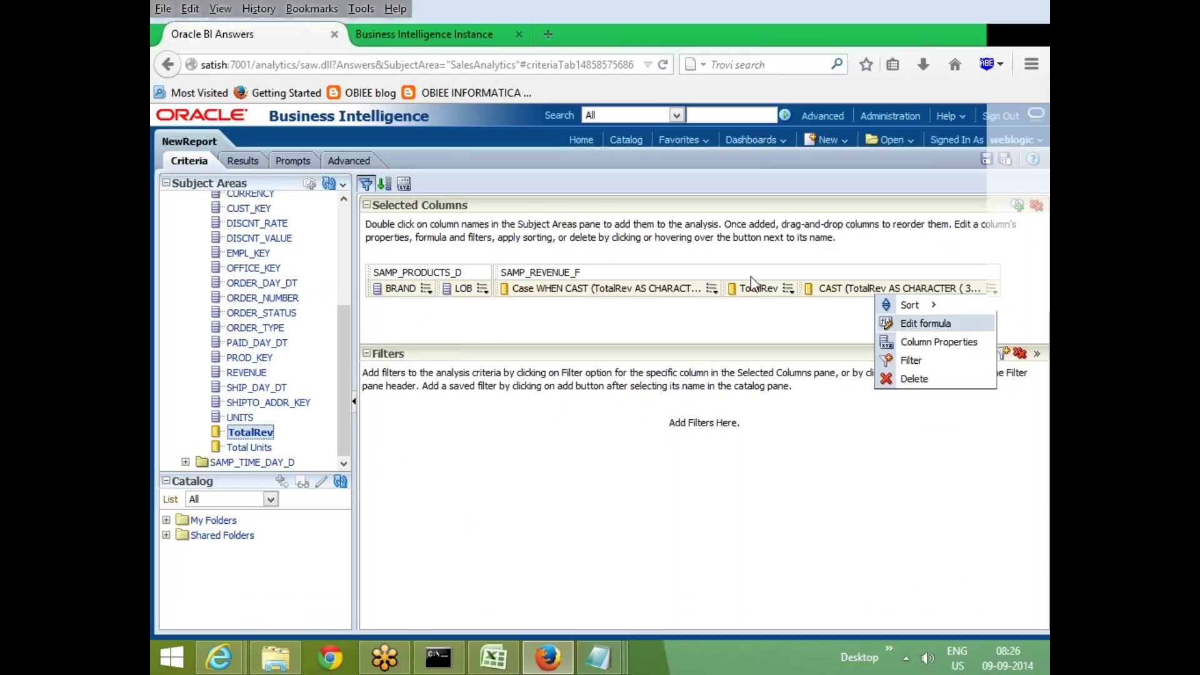
click(925, 322)
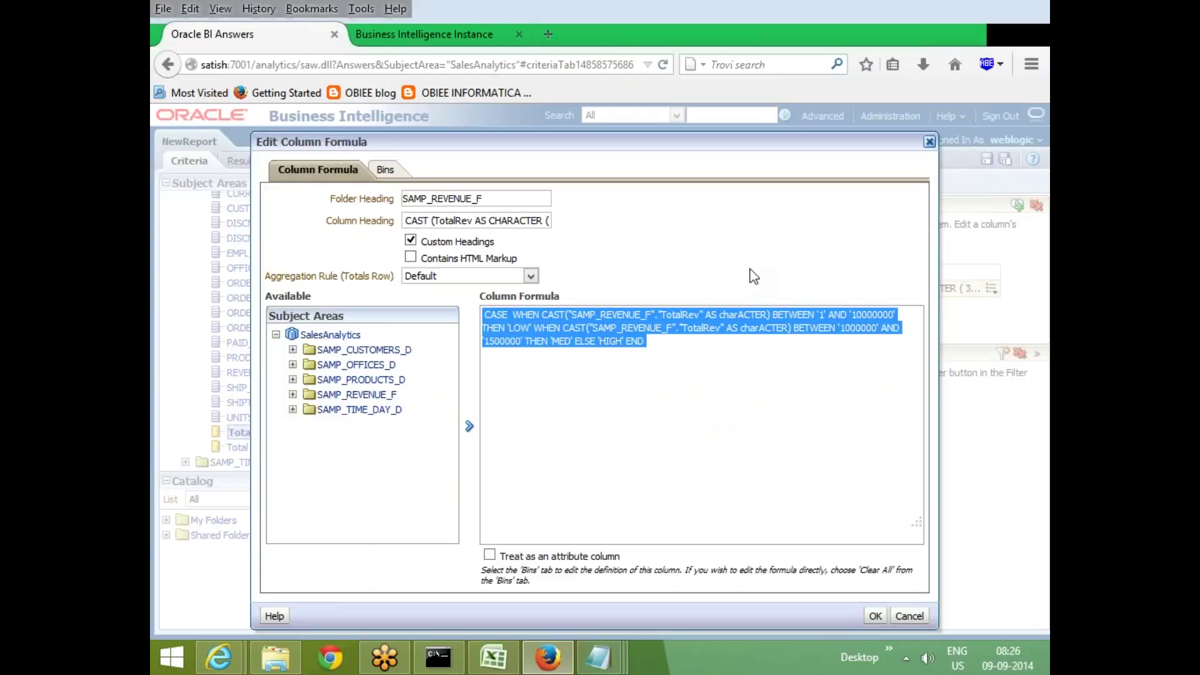
click(673, 352)
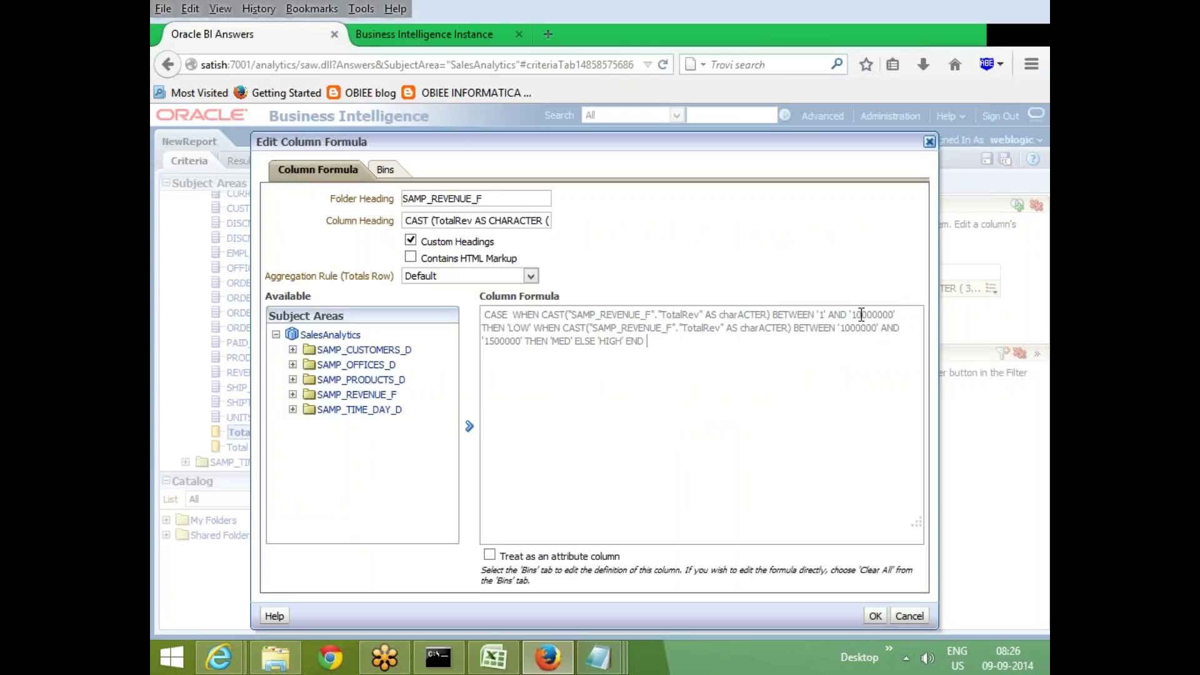
drag(509, 328, 525, 324)
click(385, 169)
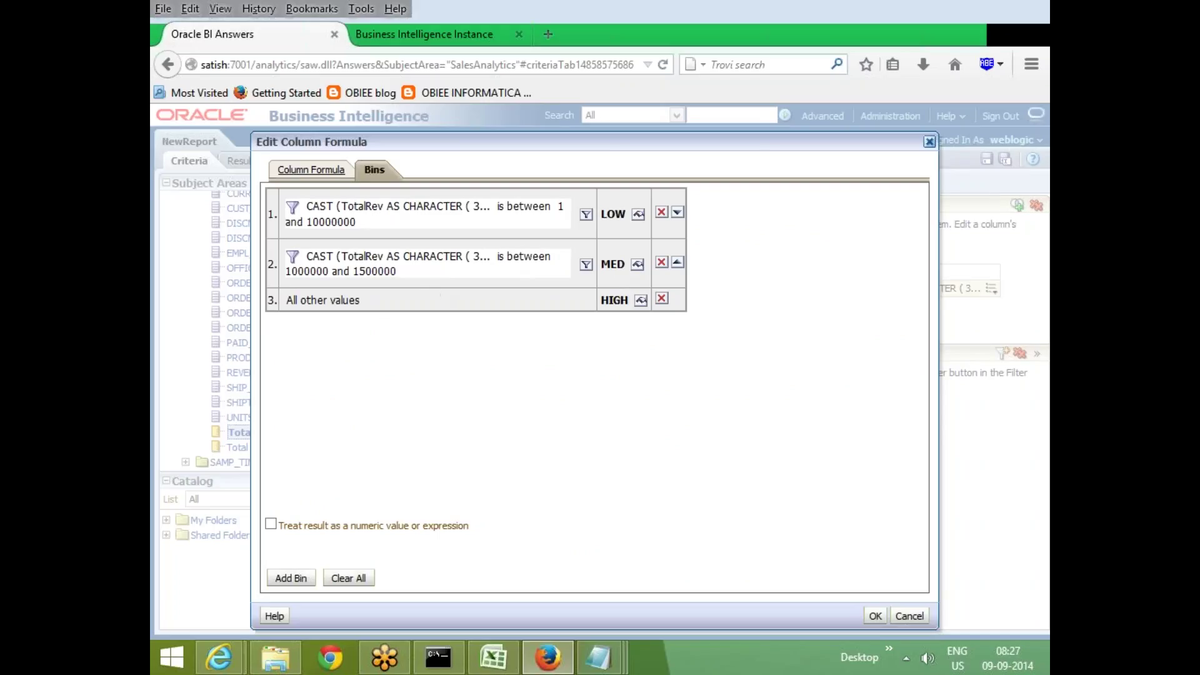
click(311, 170)
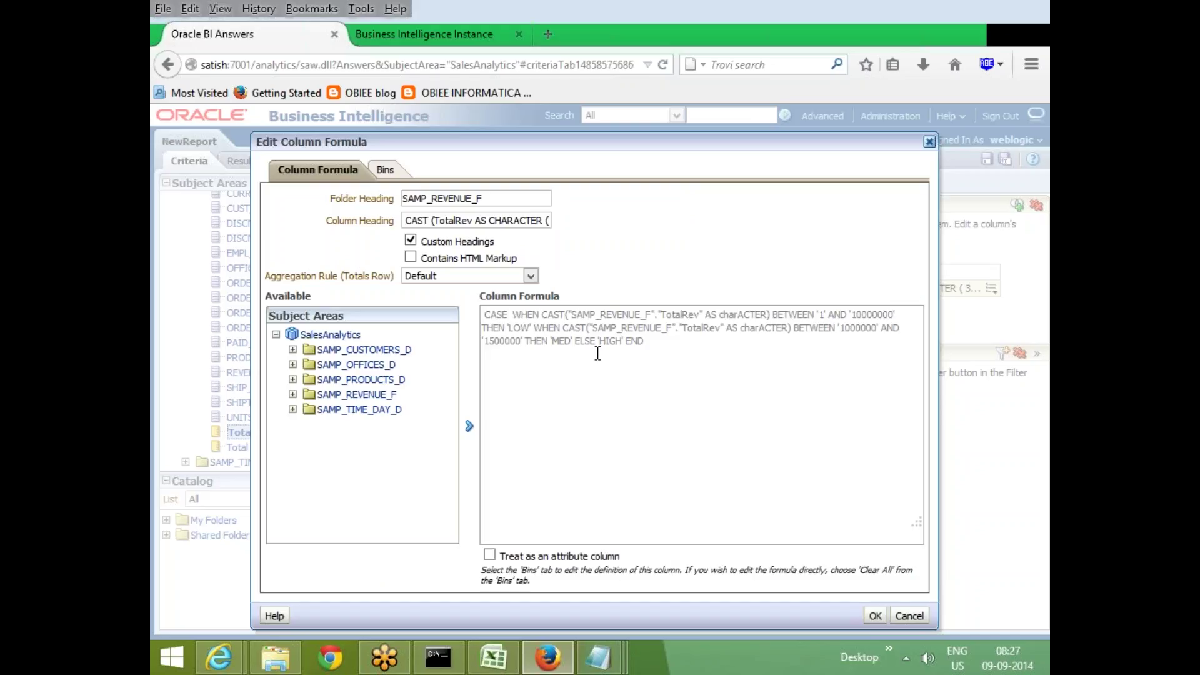
click(906, 615)
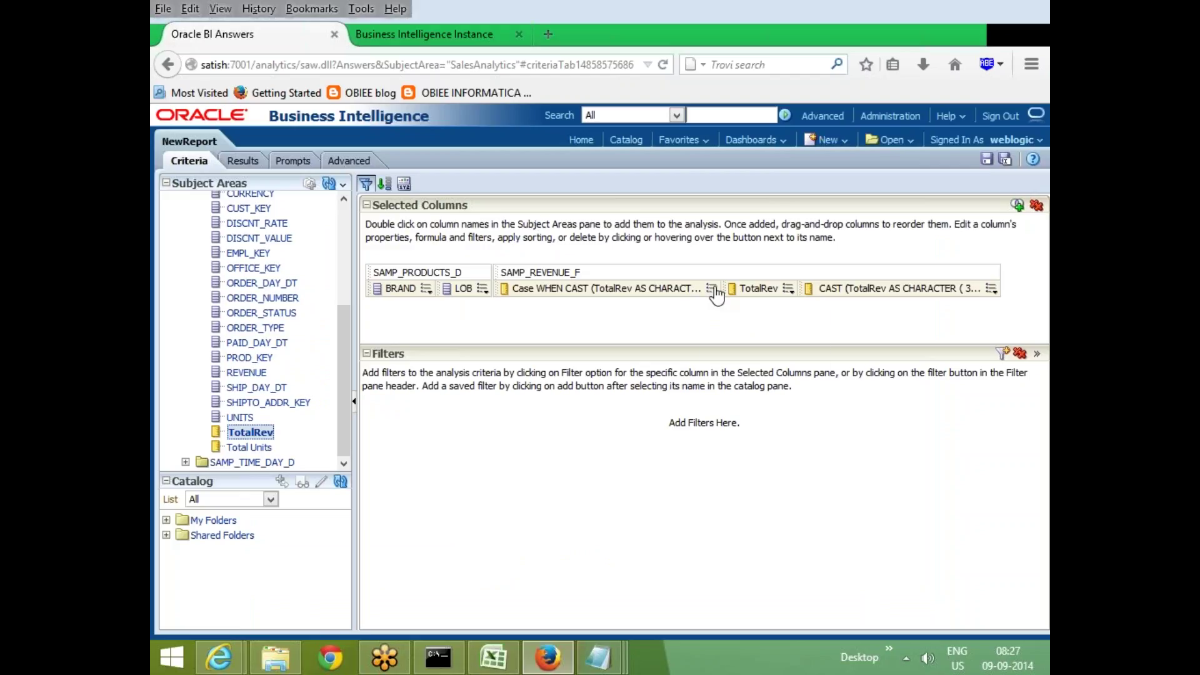
click(713, 289)
click(758, 325)
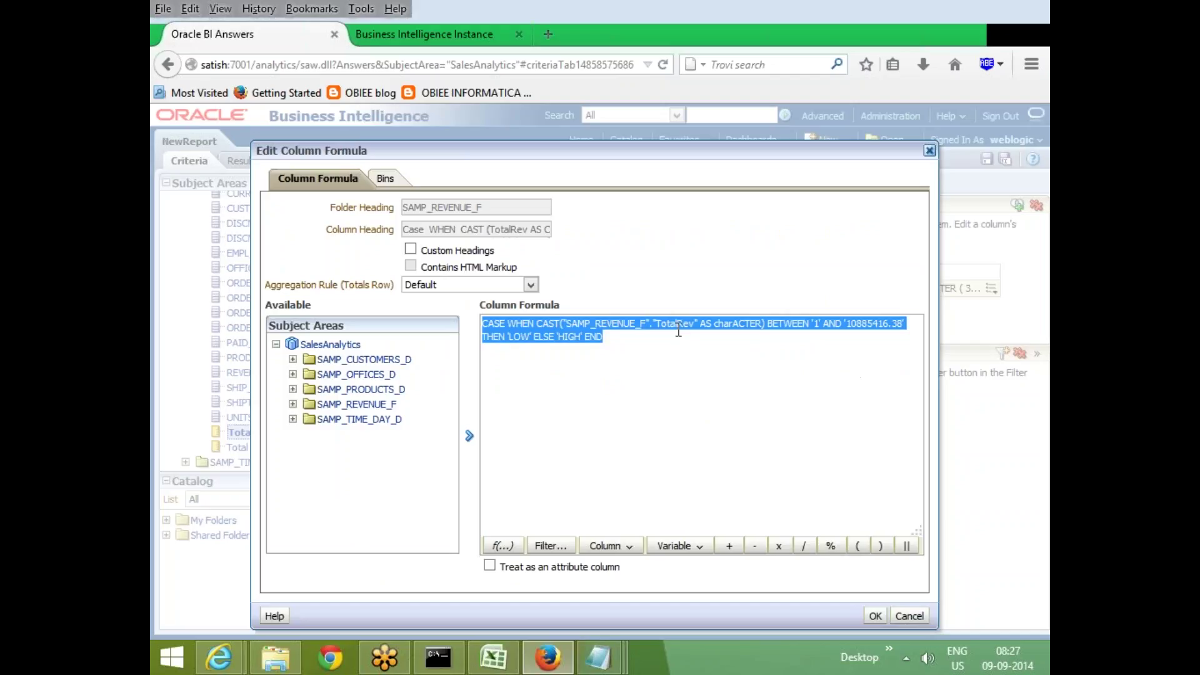
click(678, 330)
click(543, 324)
key(ctrl+shift+End)
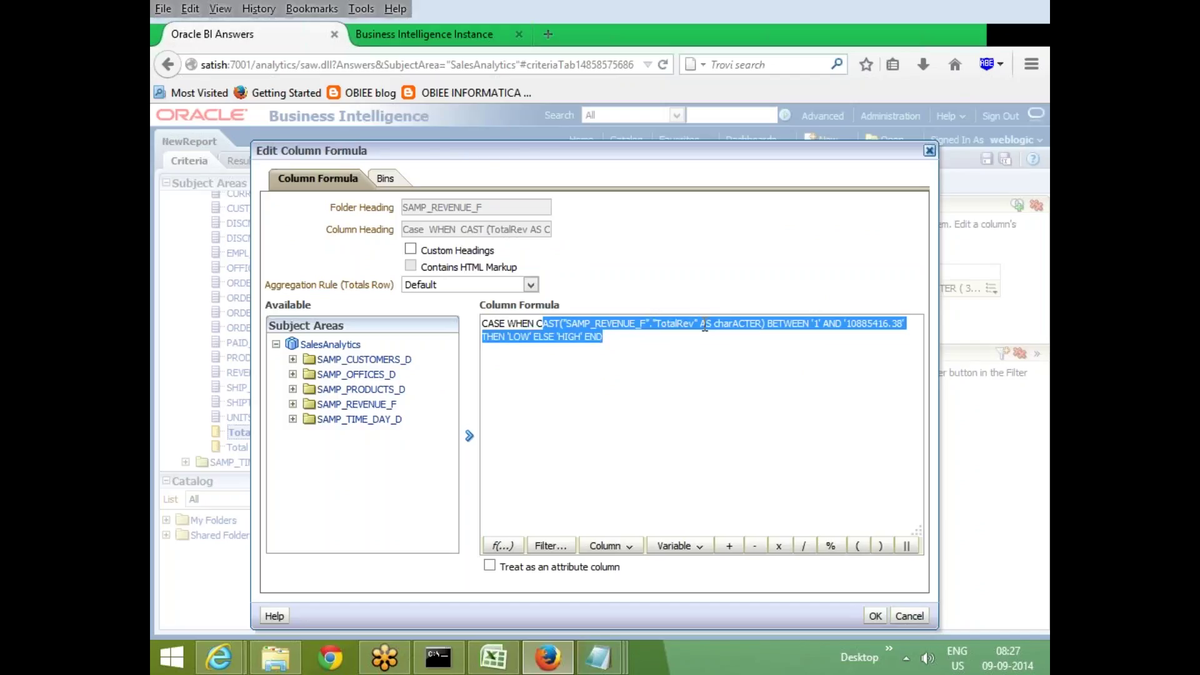
drag(705, 325, 768, 321)
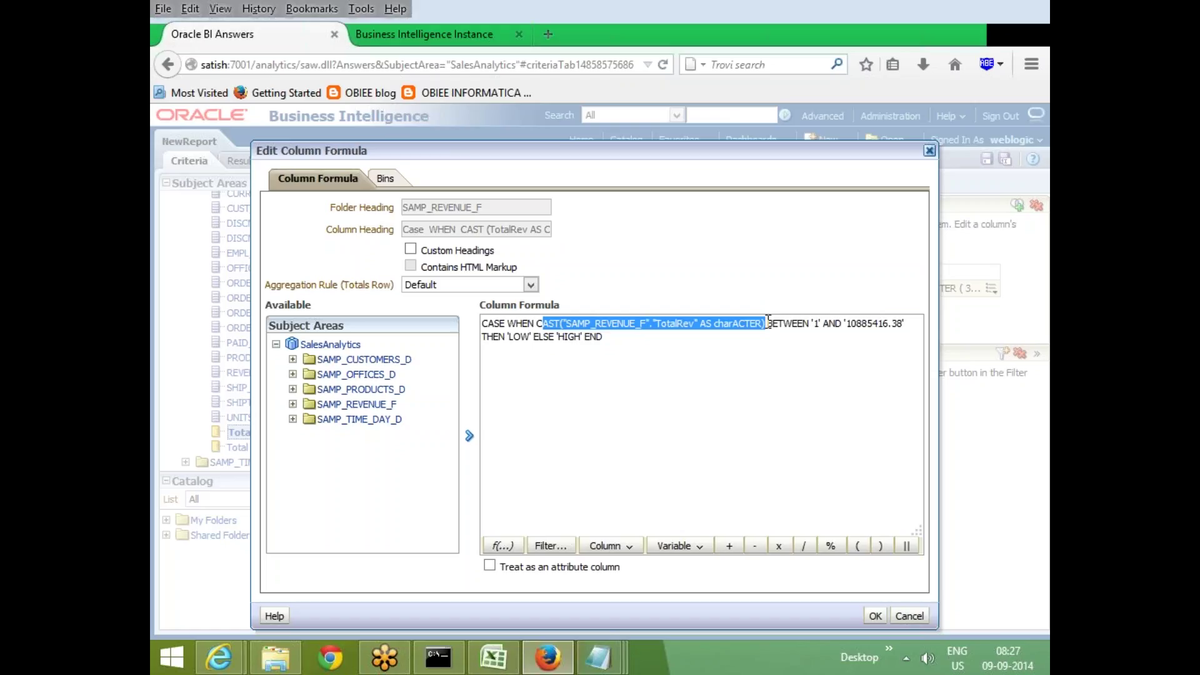
click(807, 351)
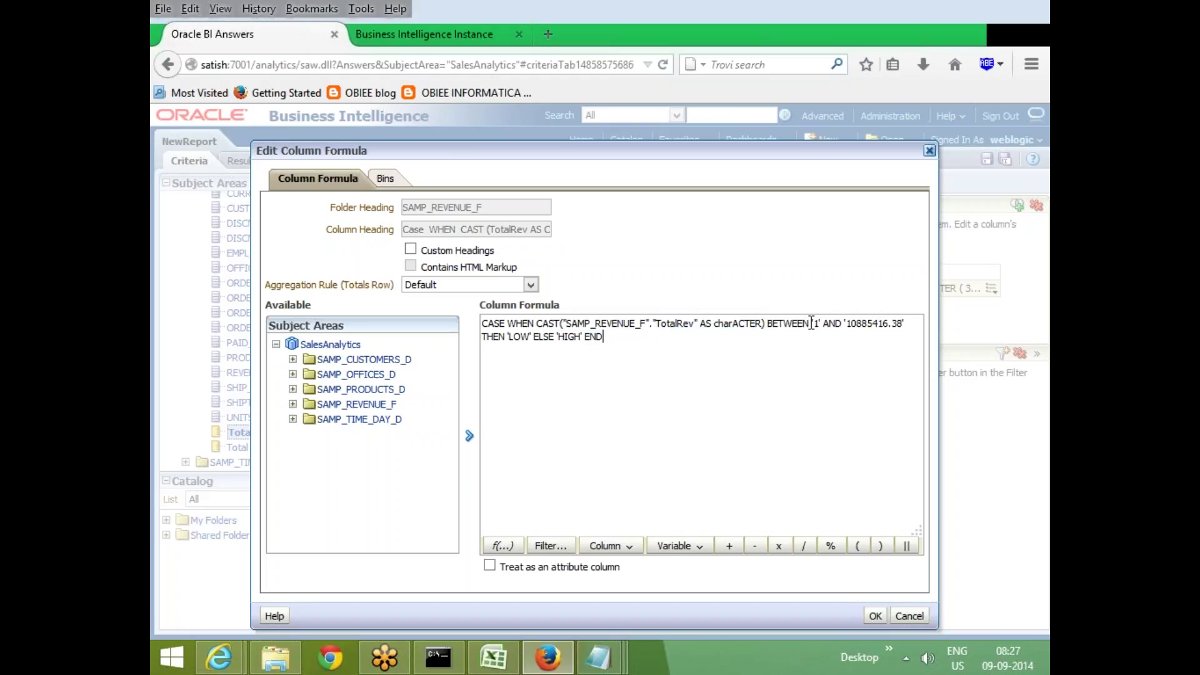
drag(811, 322, 826, 324)
click(875, 616)
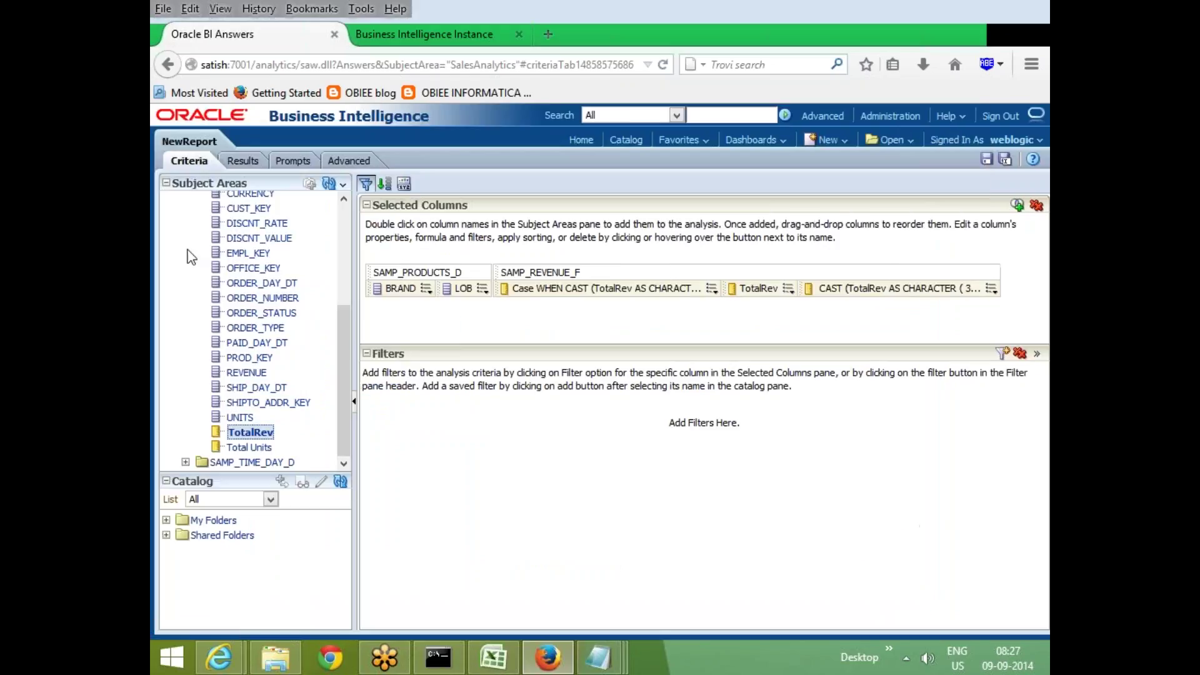
click(428, 289)
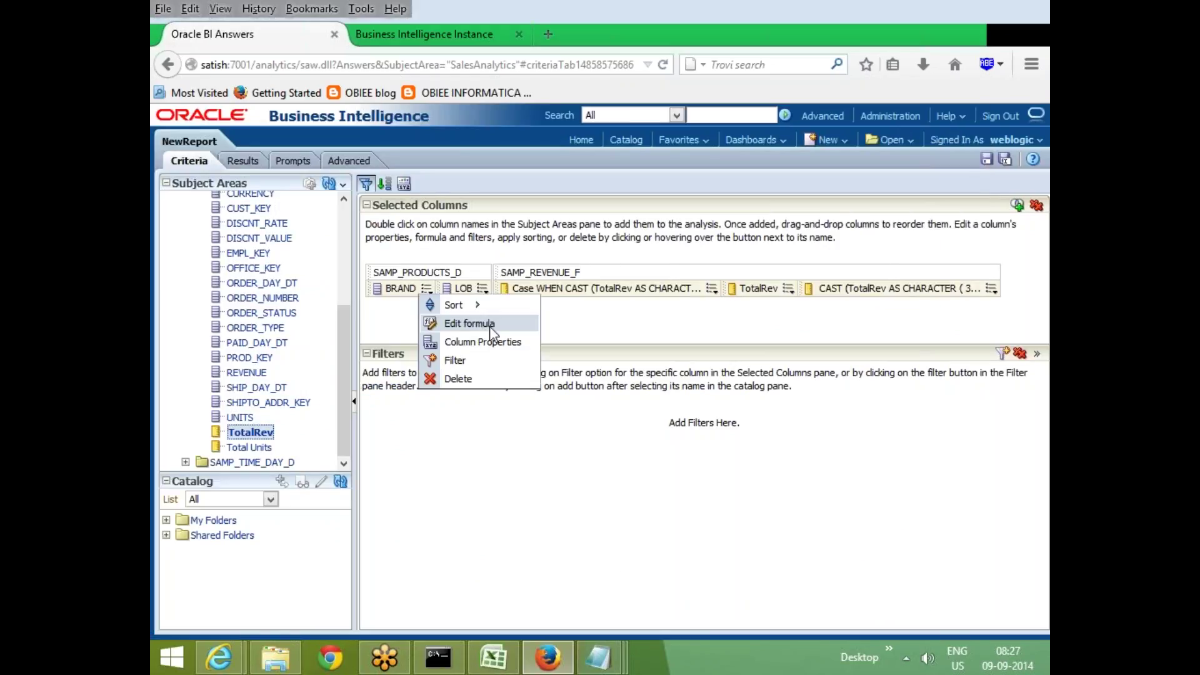
click(450, 324)
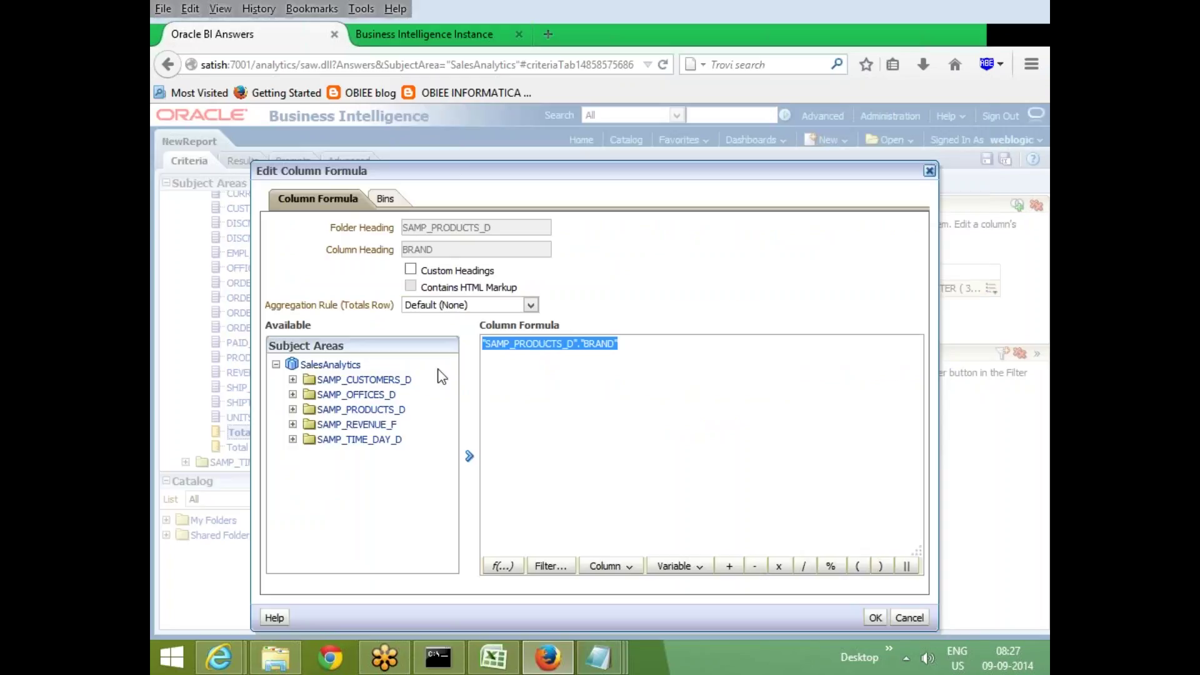
click(411, 270)
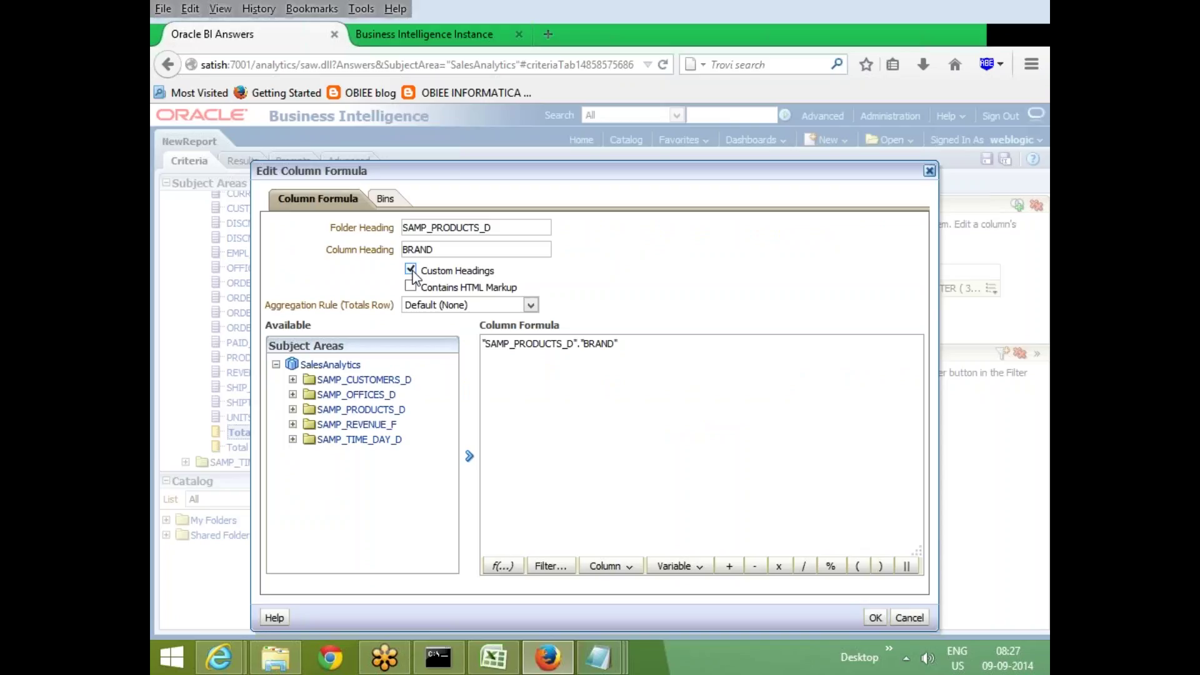
click(410, 270)
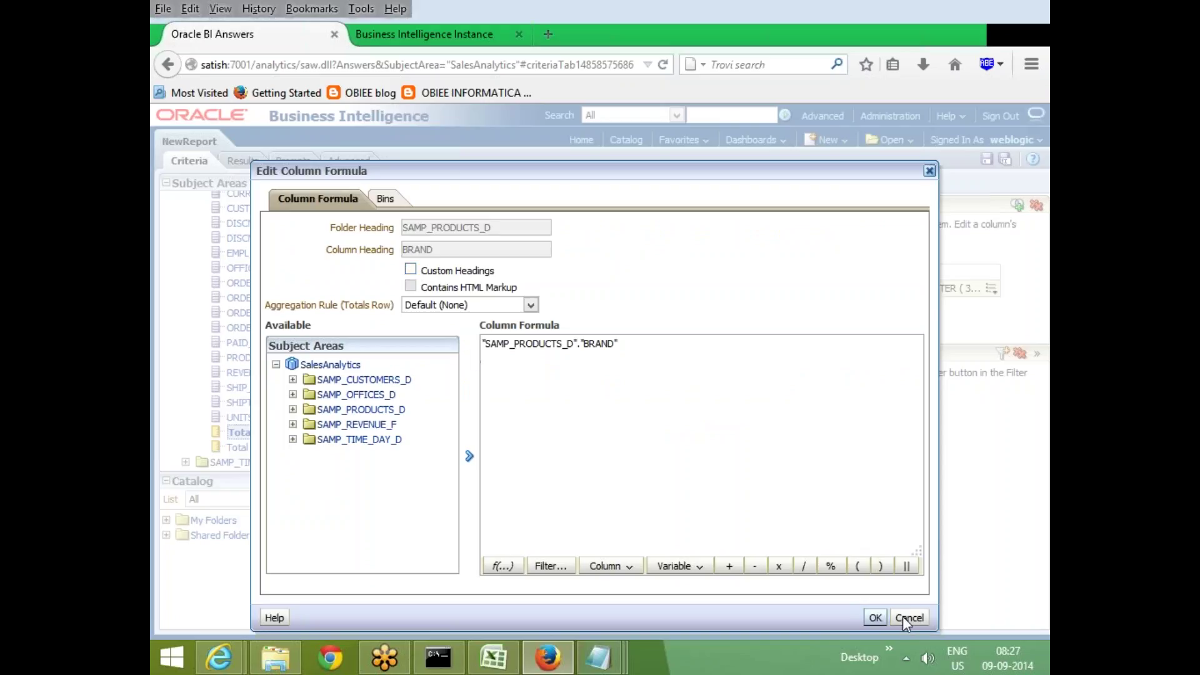
key(Escape)
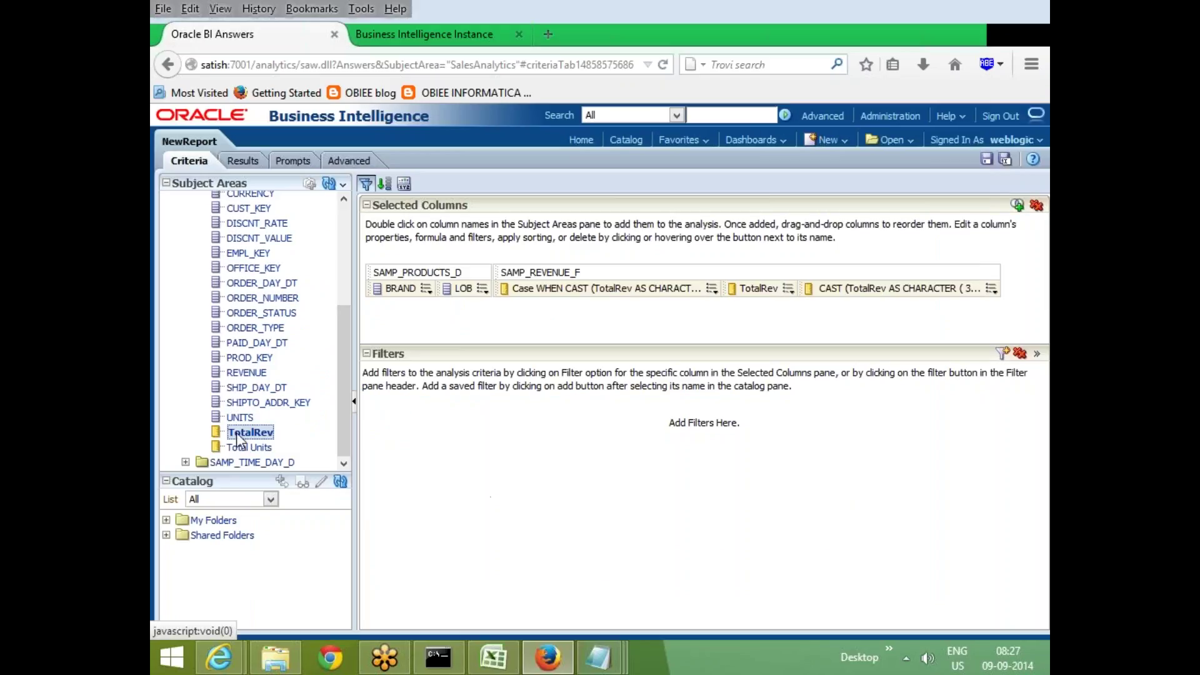
Add a new TotalRev column, change its formula to SUM(TotalRev), and preview the results
double_click(244, 433)
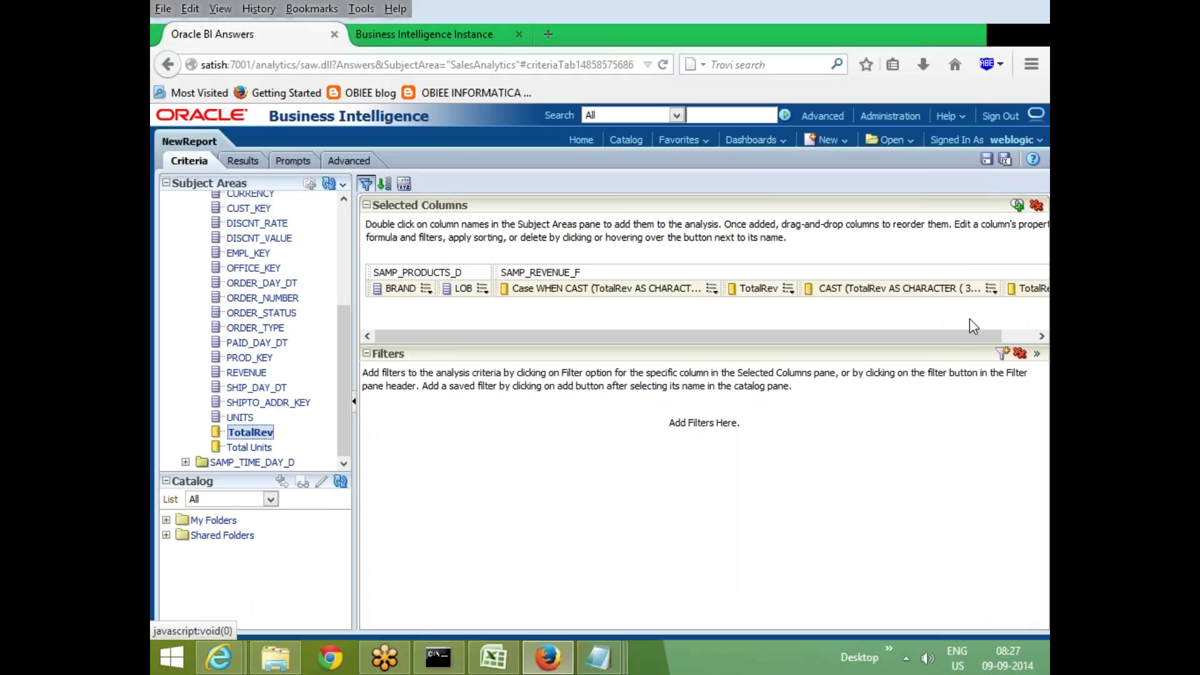
drag(970, 335, 1008, 336)
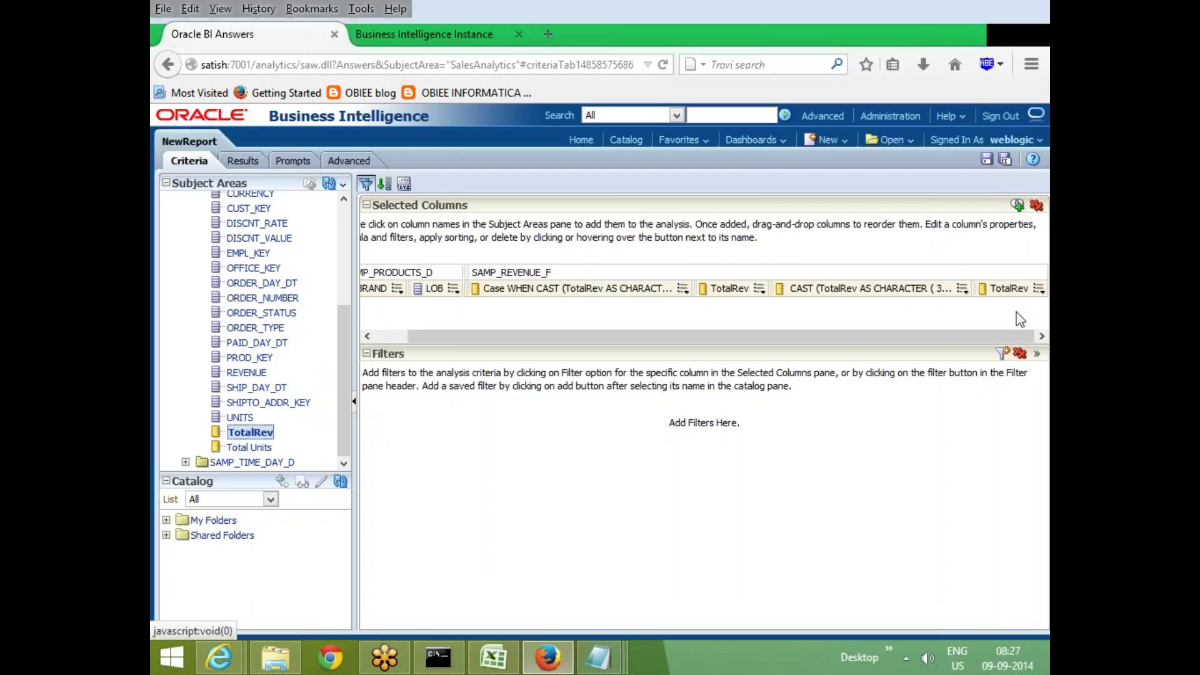
click(1039, 288)
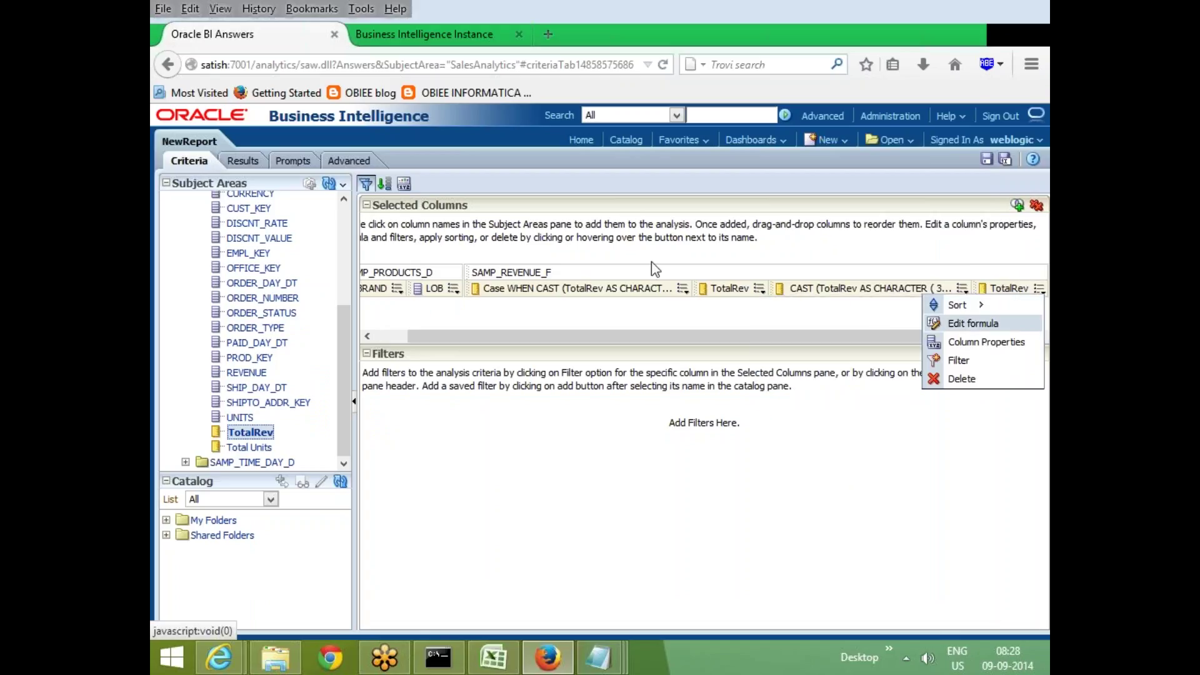
click(973, 323)
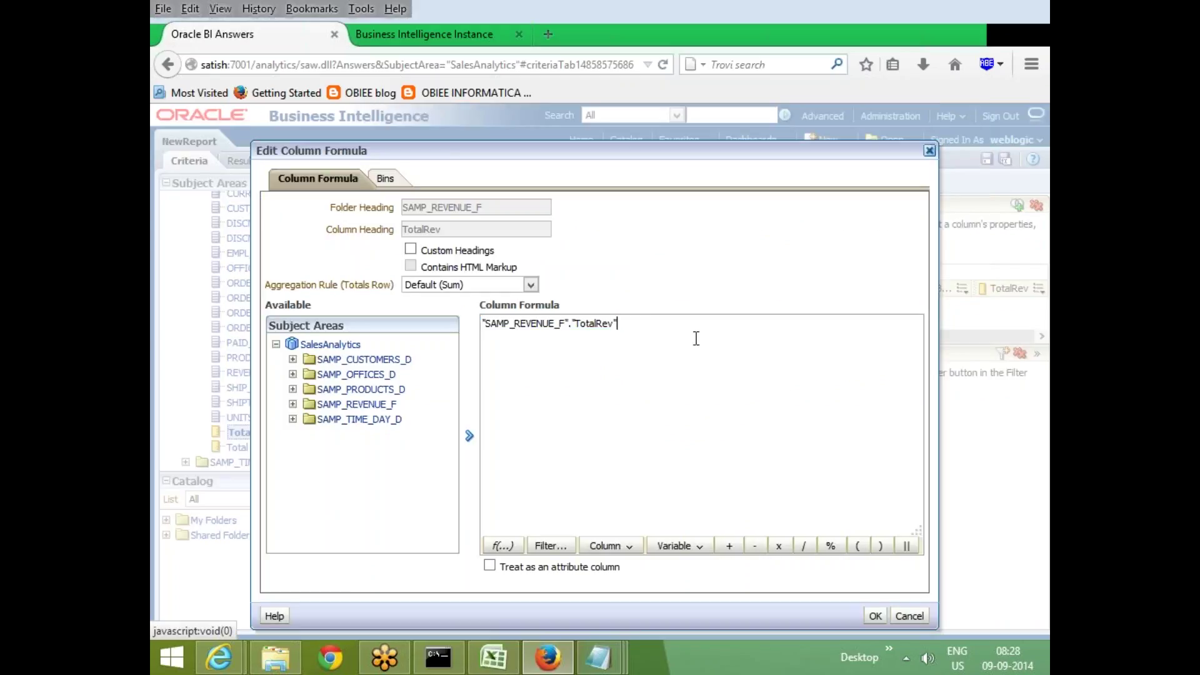
key(Left)
text(SUM()
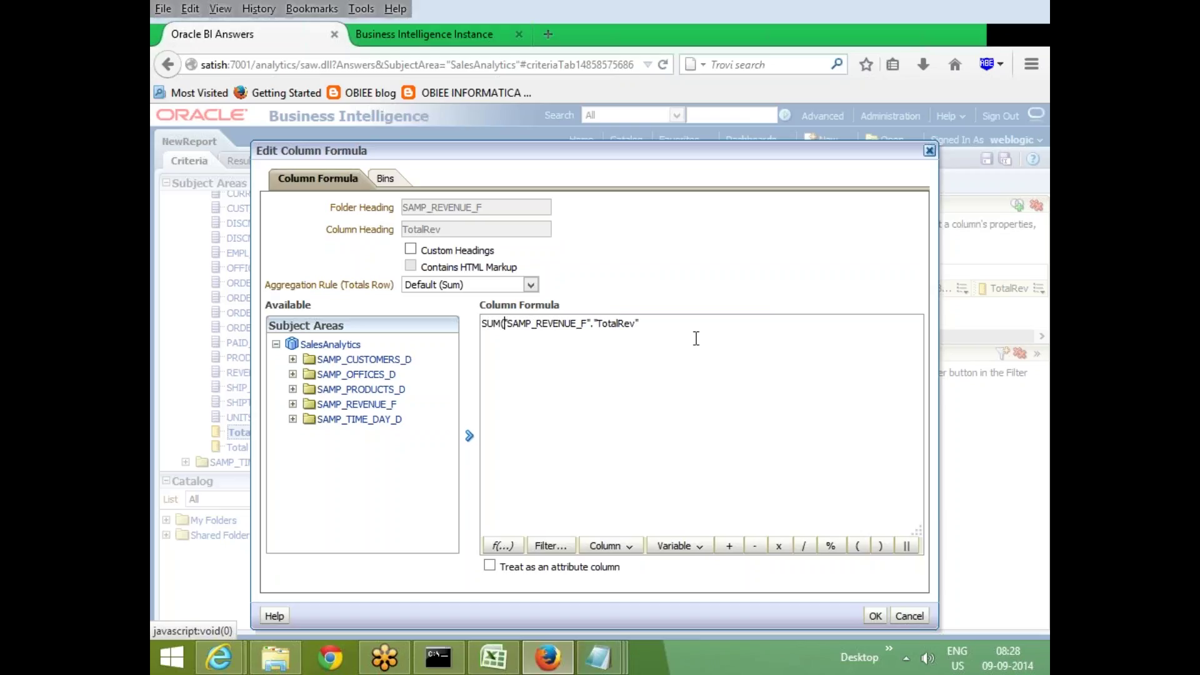
key(End)
text())
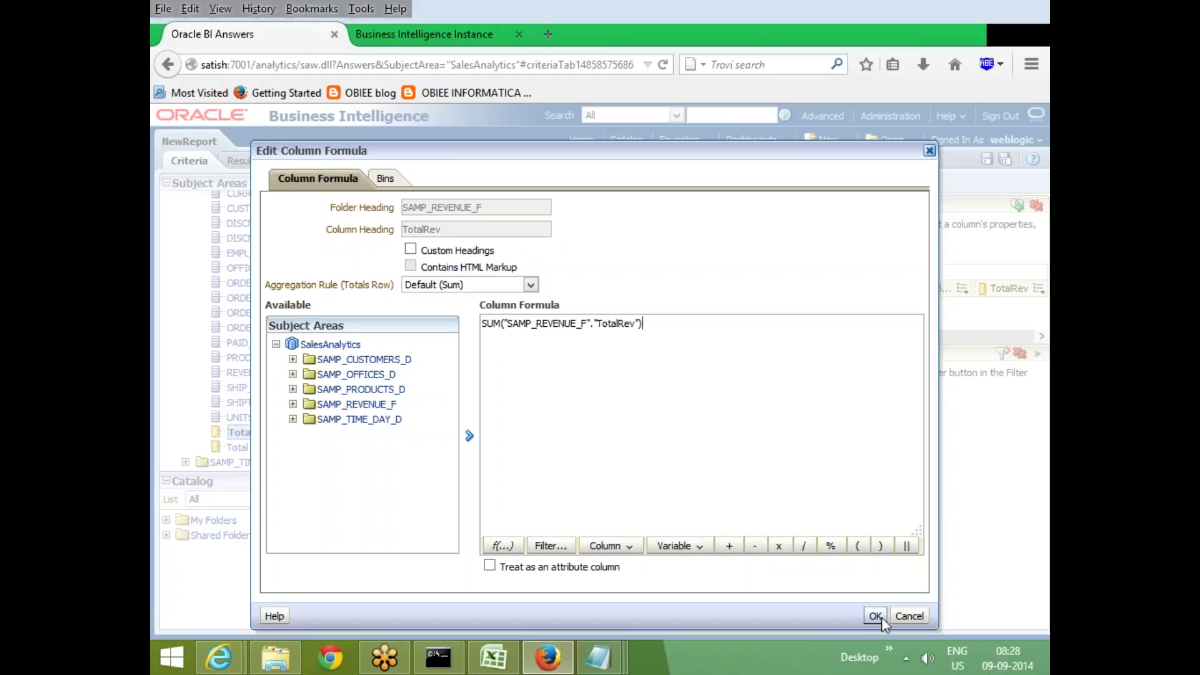
click(878, 617)
click(241, 161)
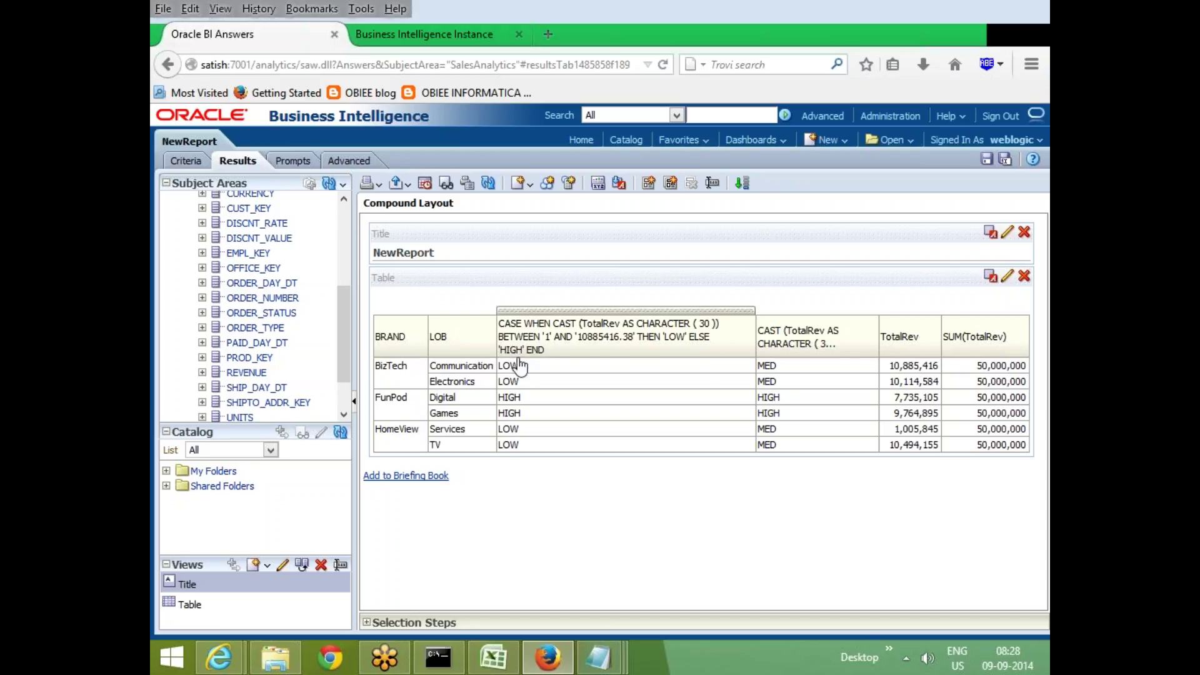
click(187, 164)
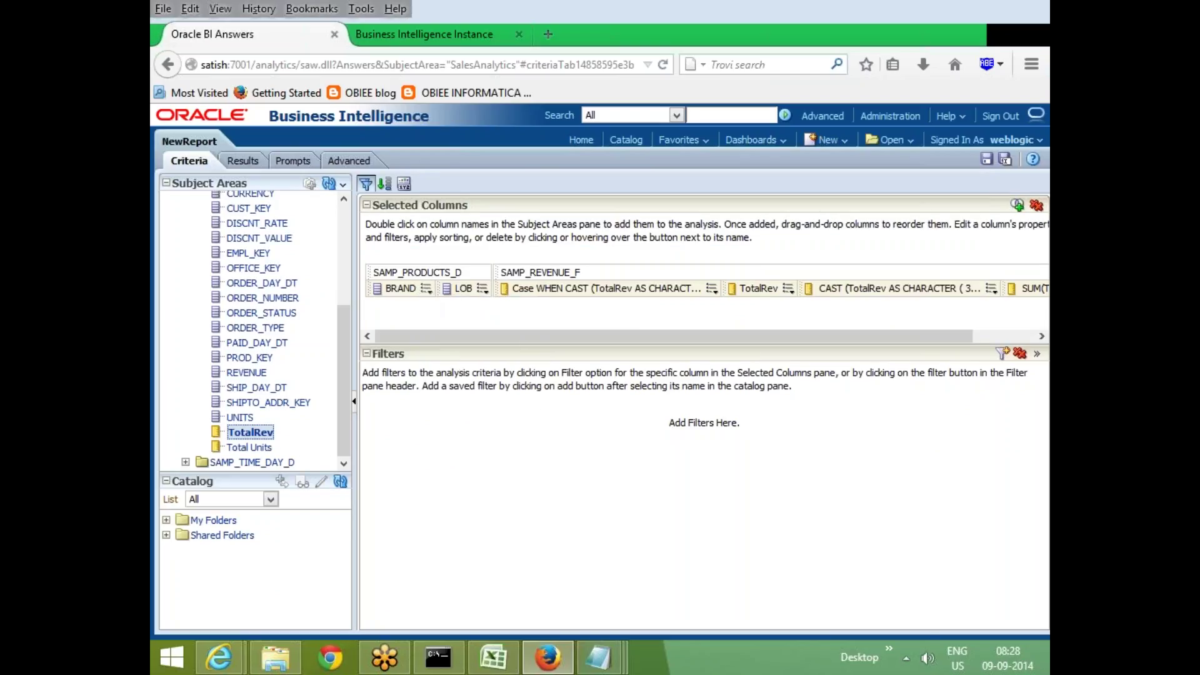
Sort by BRAND ascending, then replace it with a sort on LOB
click(428, 290)
mouse_move(452, 308)
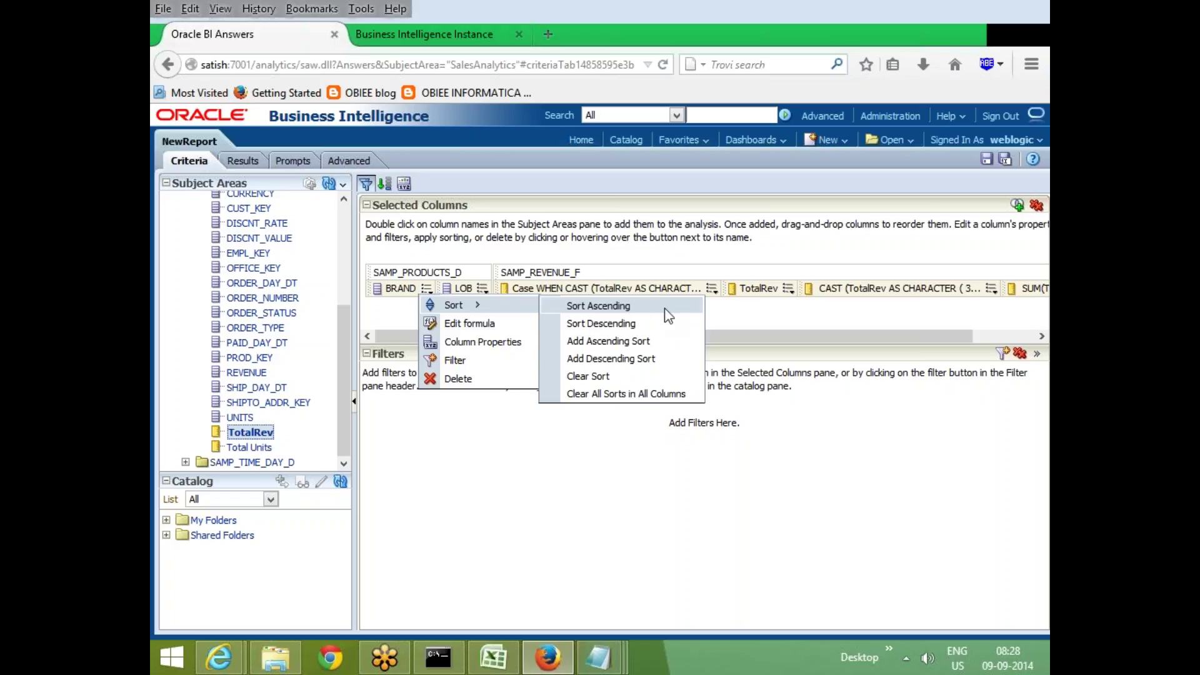
click(636, 306)
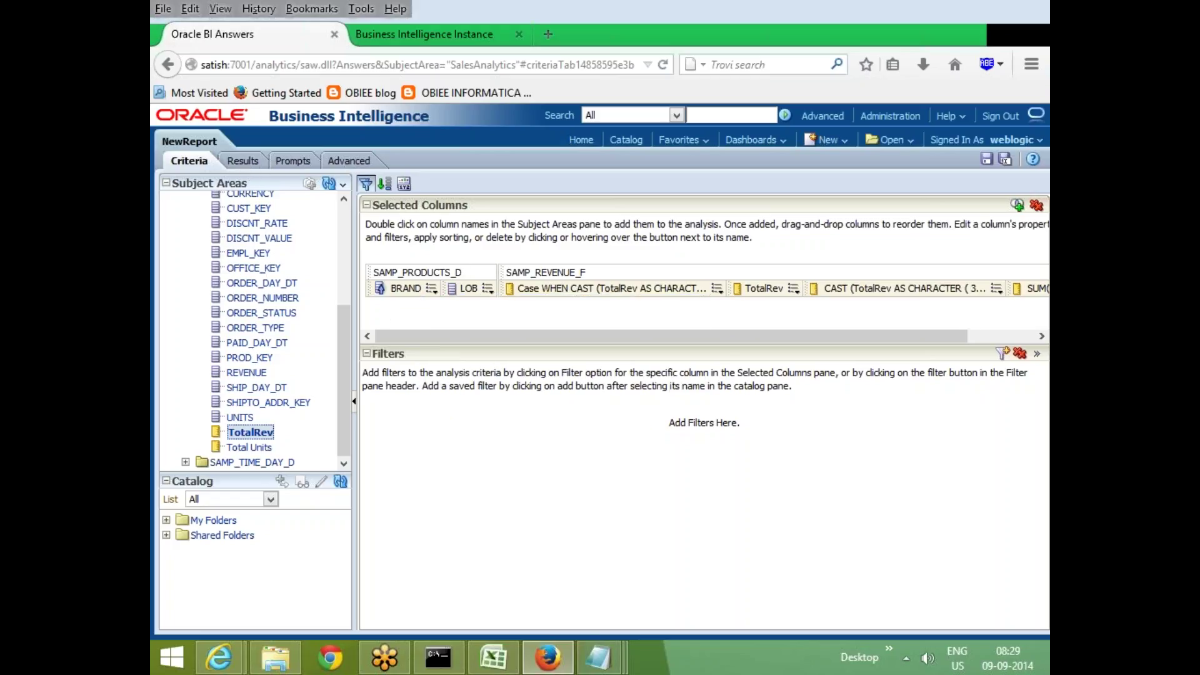
click(488, 289)
mouse_move(516, 305)
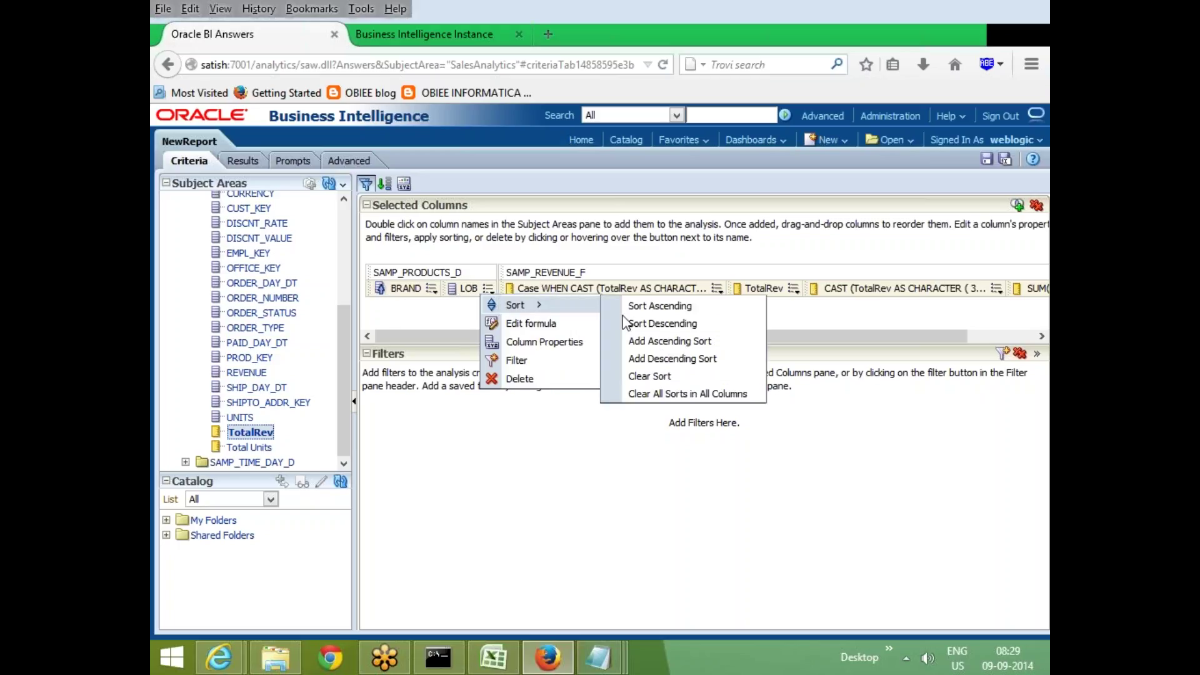
click(706, 325)
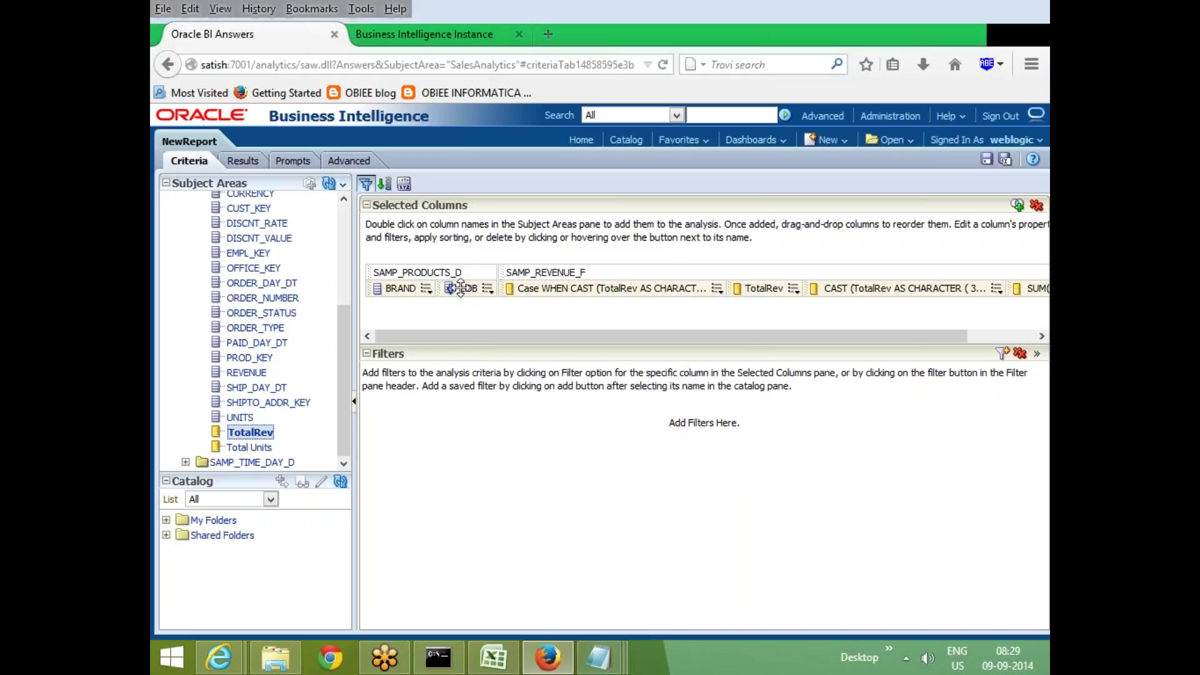
Add BRAND as a second ascending sort after LOB
click(426, 289)
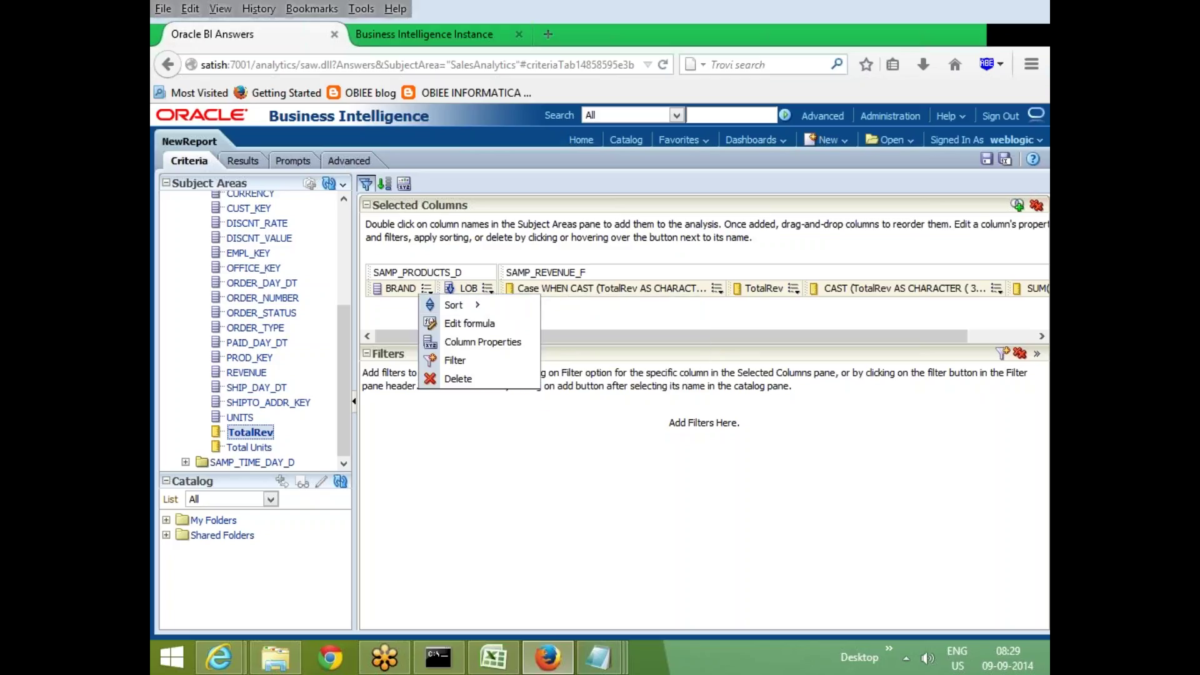
click(427, 288)
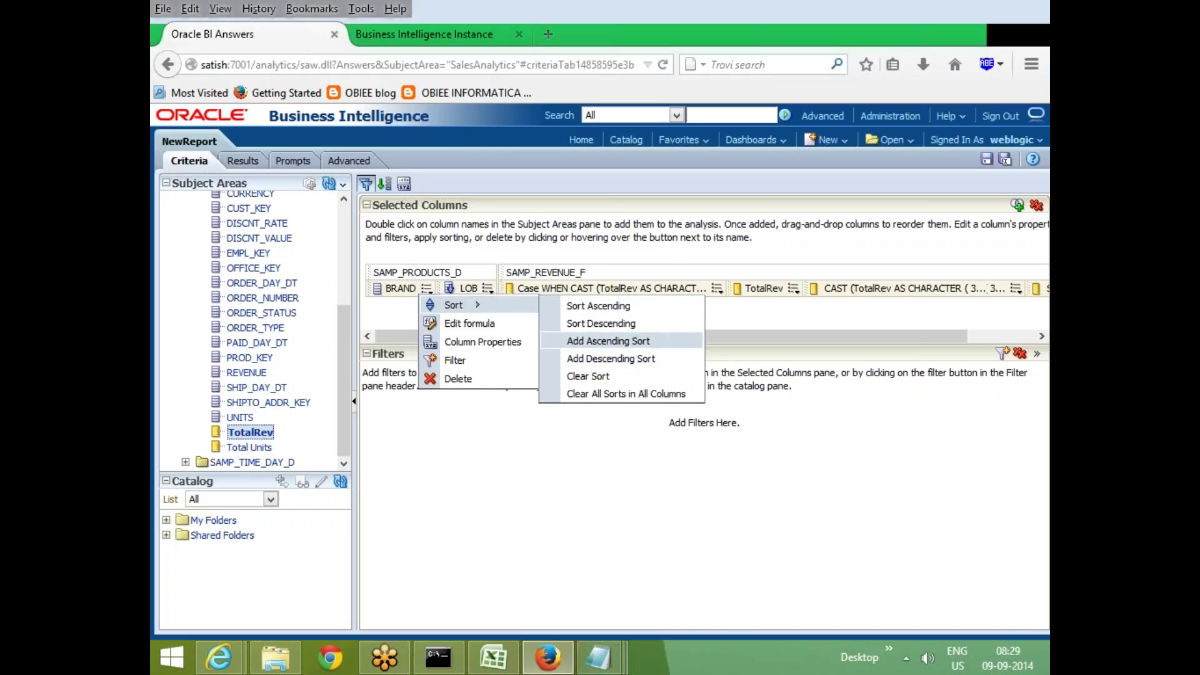
click(645, 342)
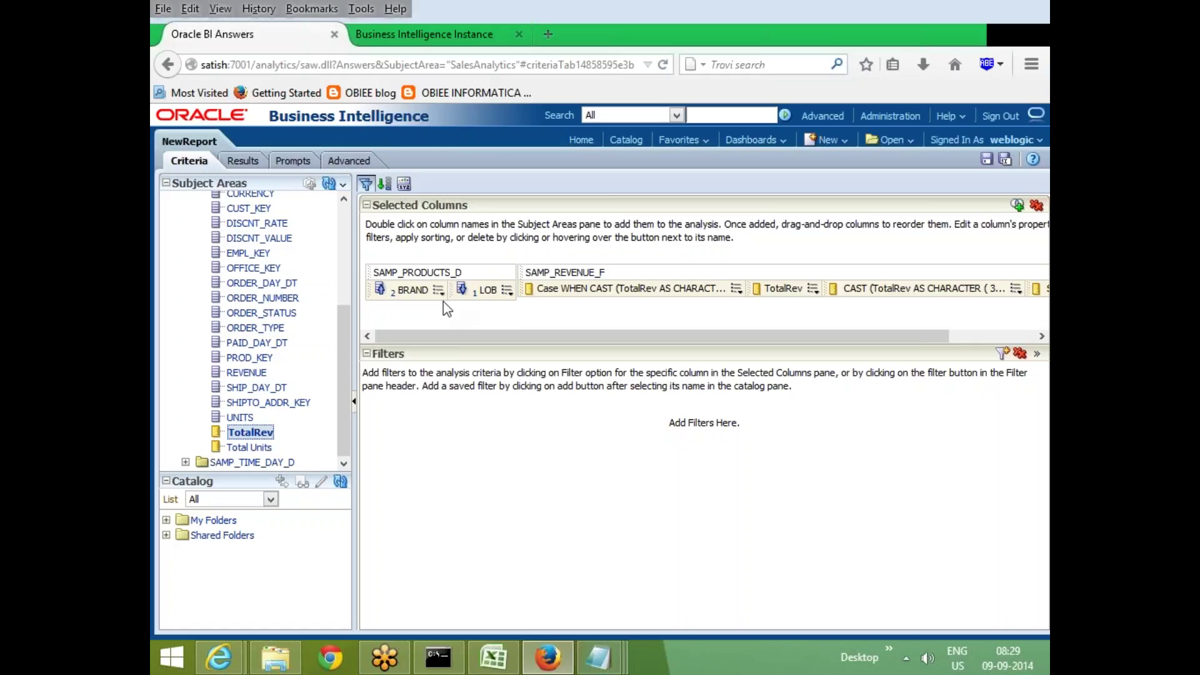
Clear all sorts in all columns and sort by BRAND ascending
click(737, 288)
mouse_move(768, 308)
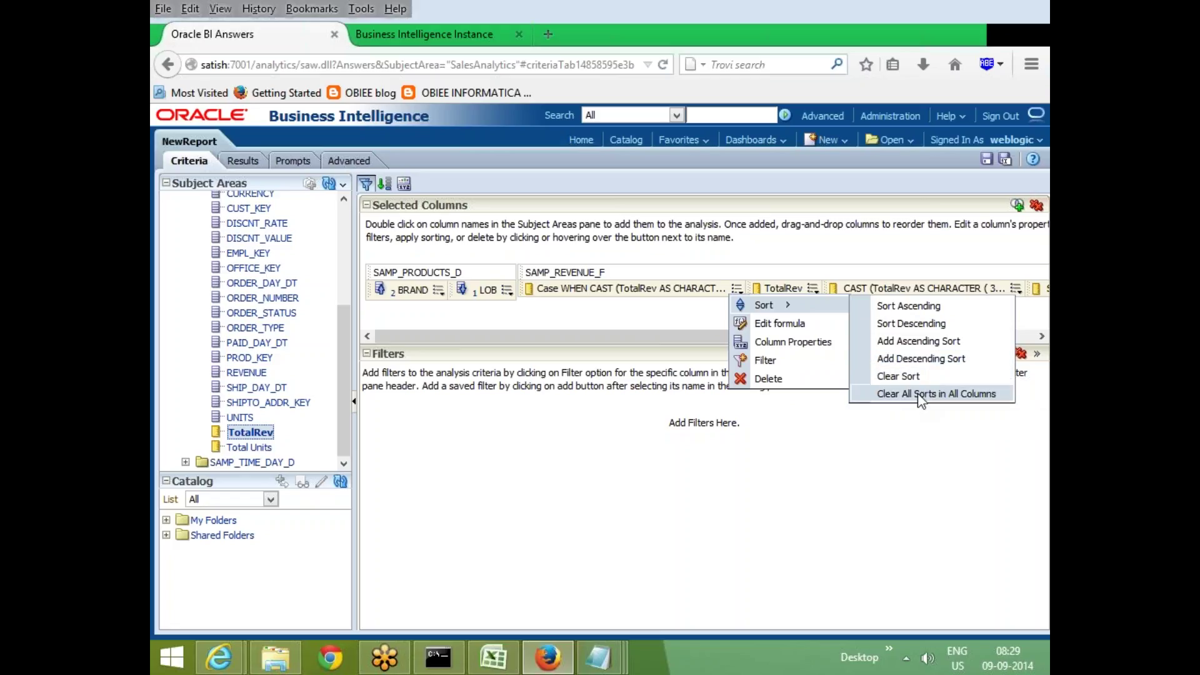
click(919, 395)
click(427, 288)
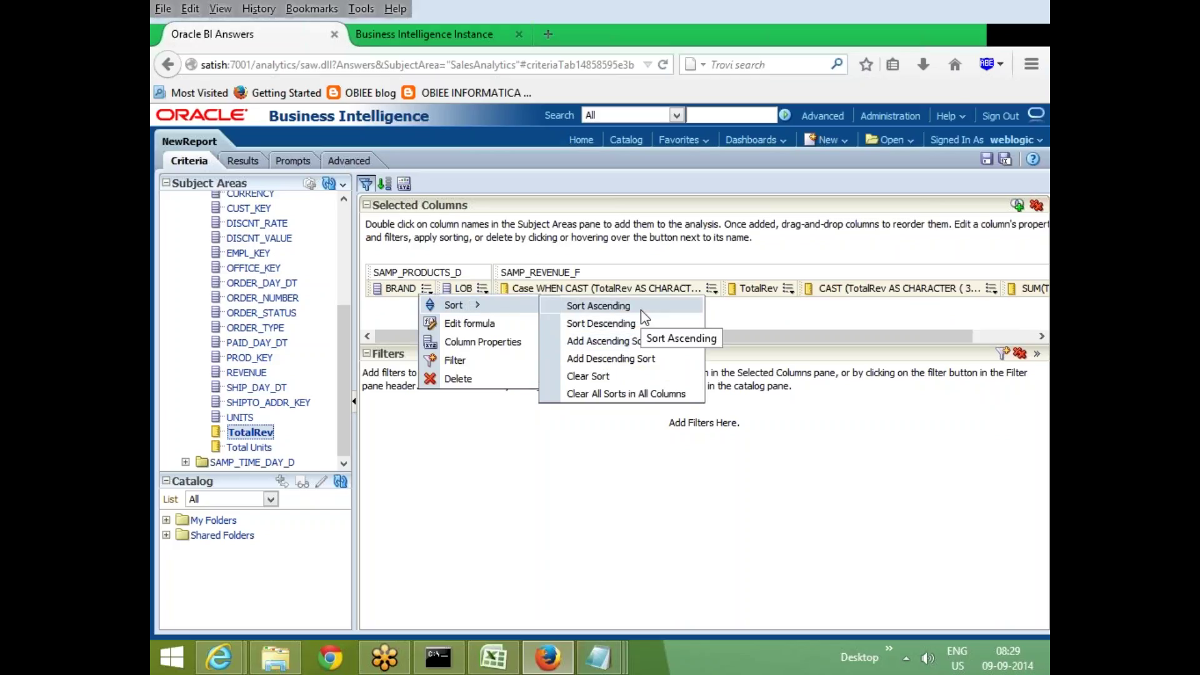
click(640, 308)
Add a descending LOB sort after BRAND
click(488, 288)
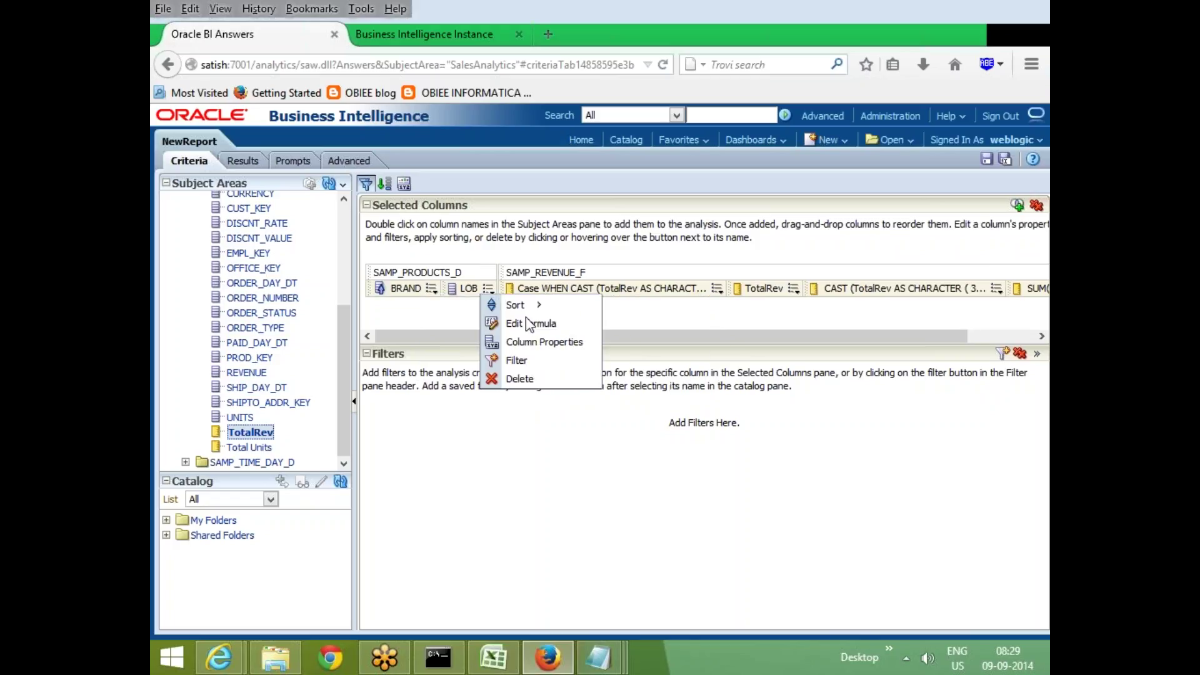
mouse_move(554, 303)
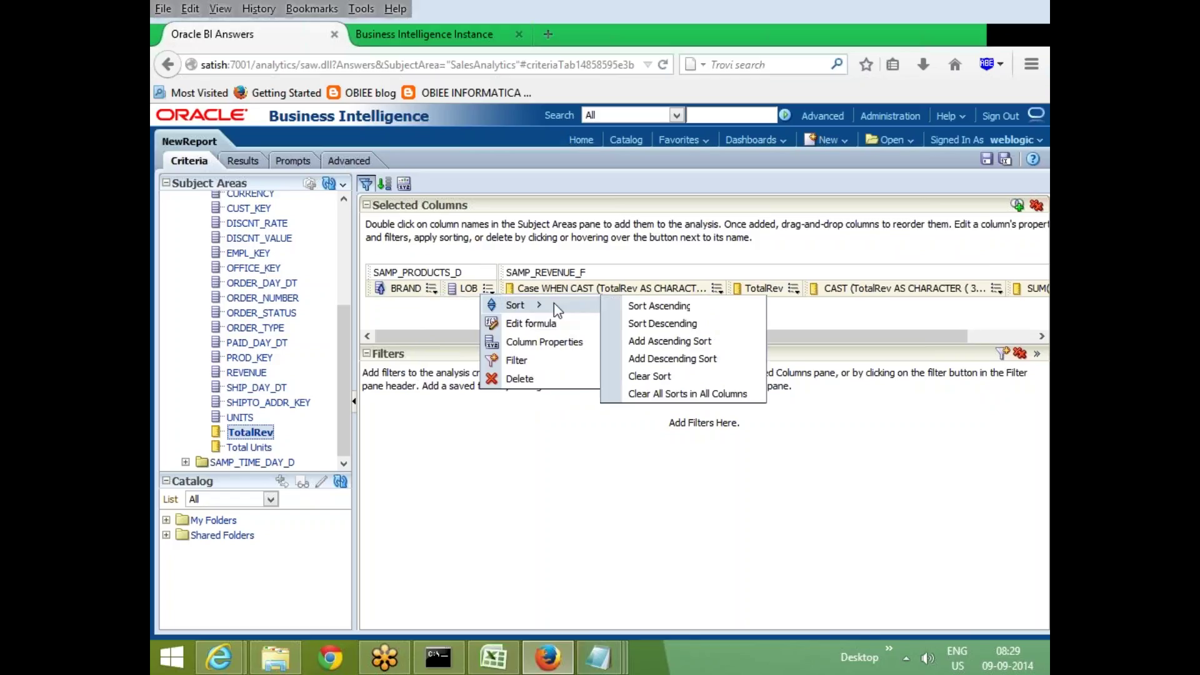
click(670, 362)
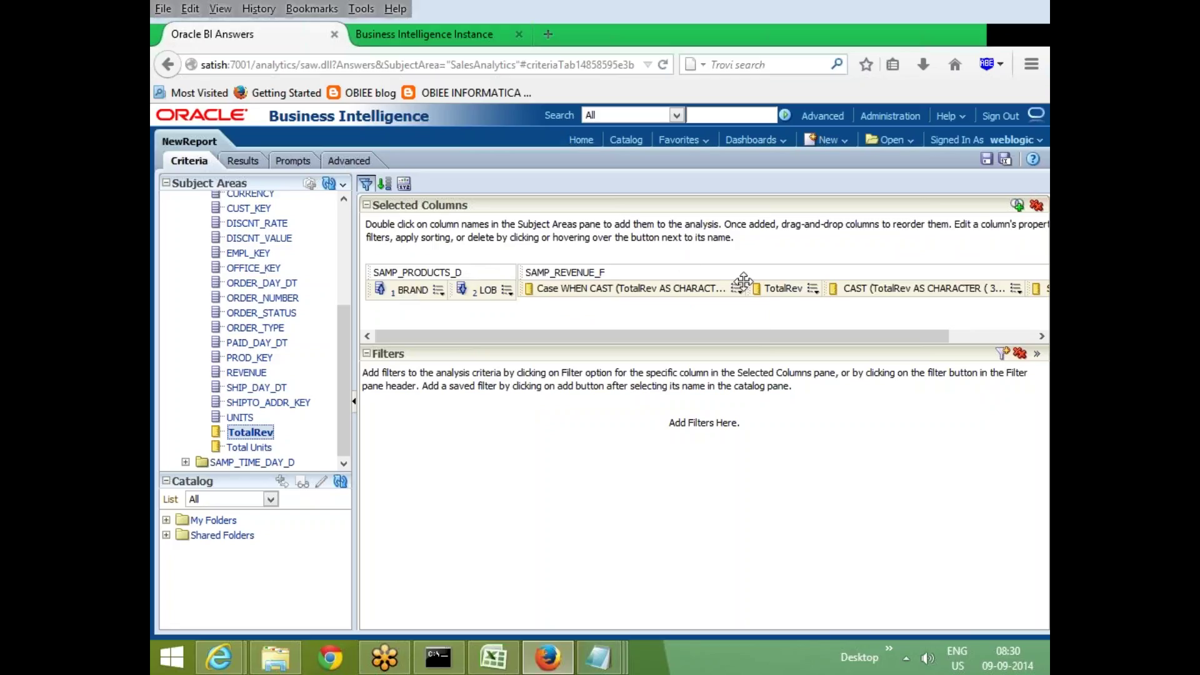
click(508, 292)
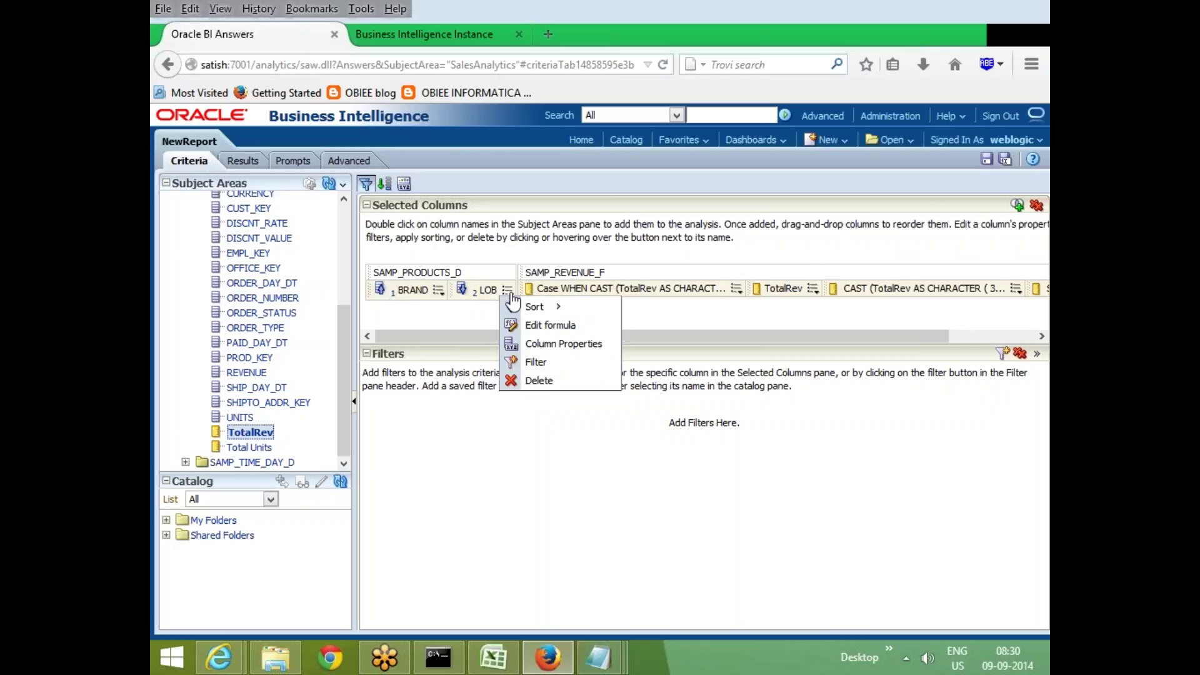
click(239, 161)
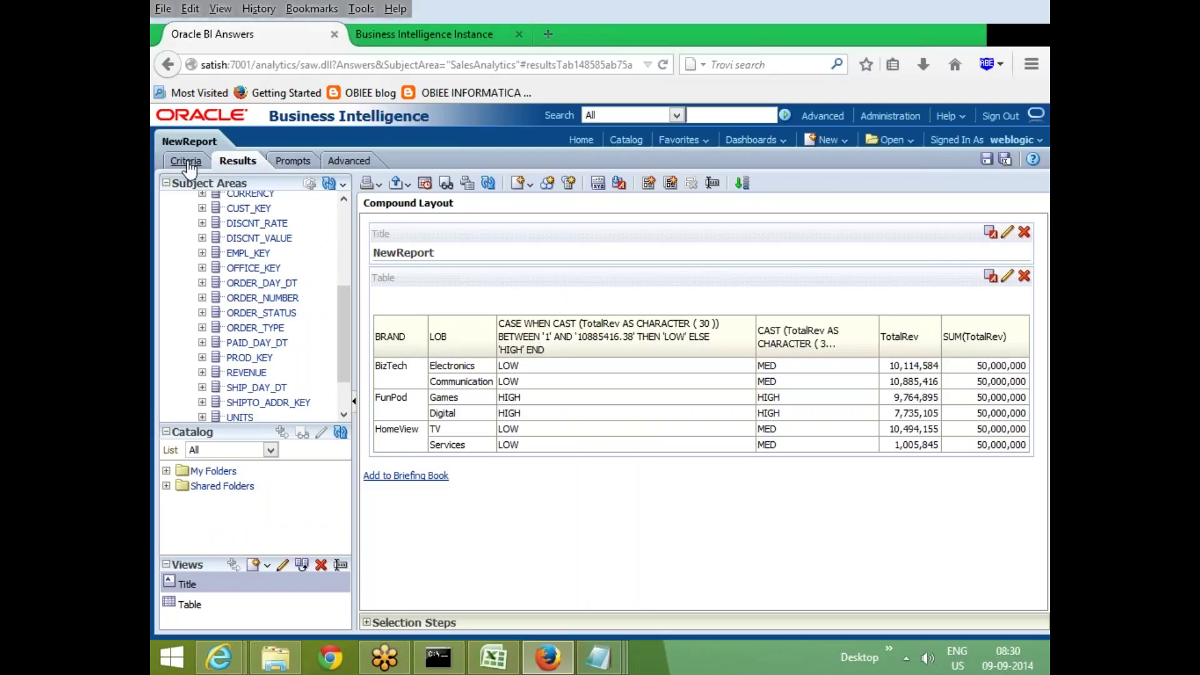
click(186, 161)
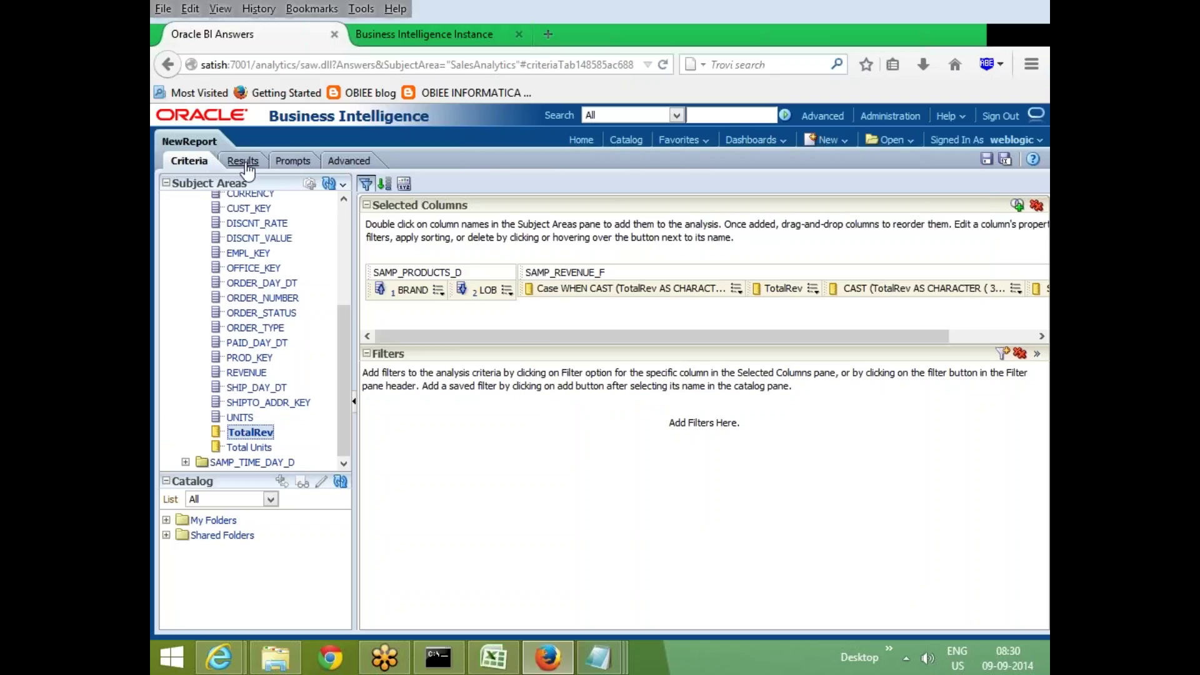
click(843, 141)
Create a new SalesAnalytics analysis with COMPANY, DEPARTMENT and OFFICE_DSC from SAMP_OFFICES_D
click(839, 181)
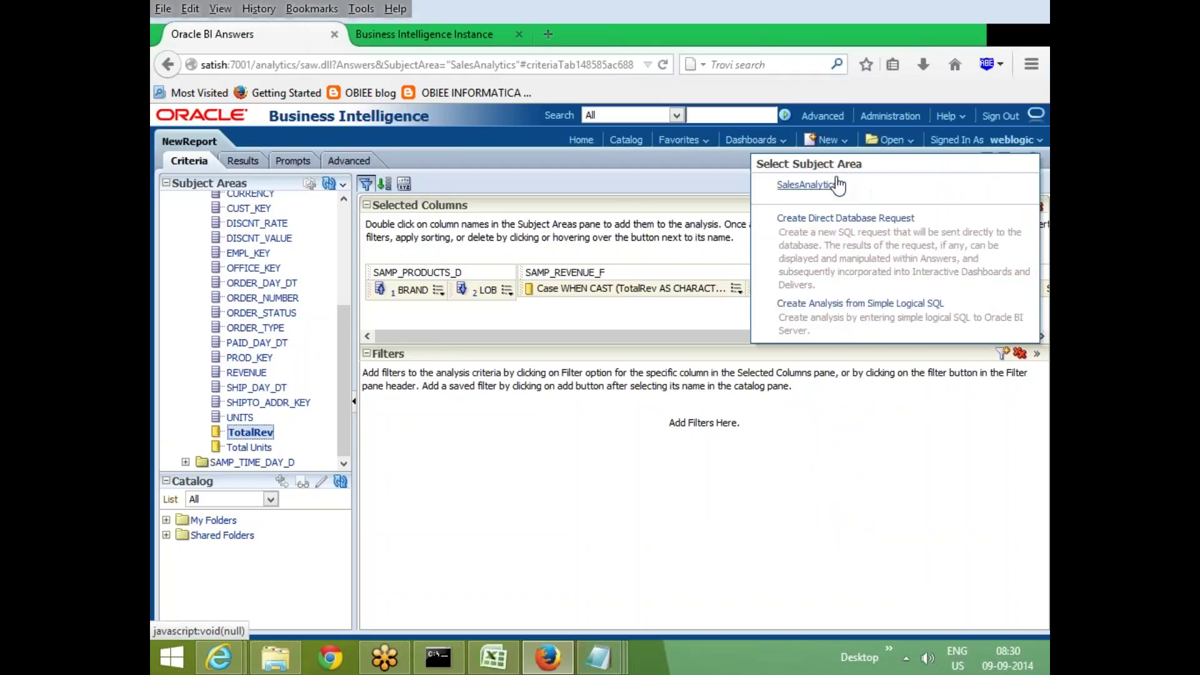
click(800, 187)
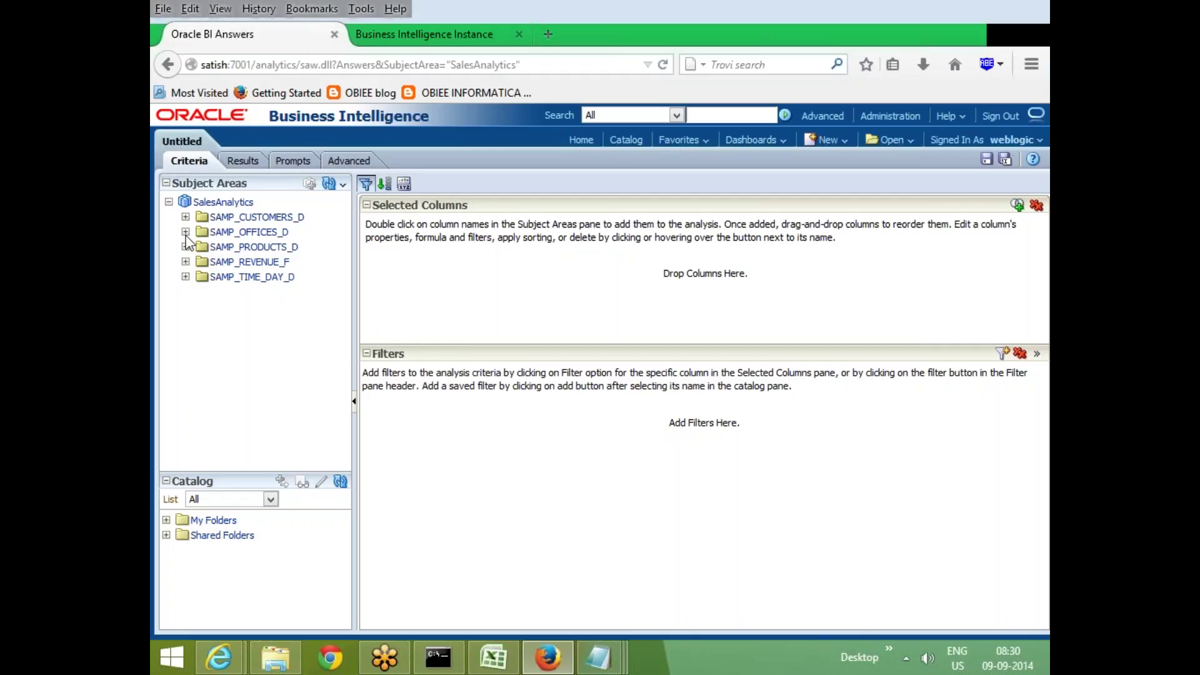
click(186, 232)
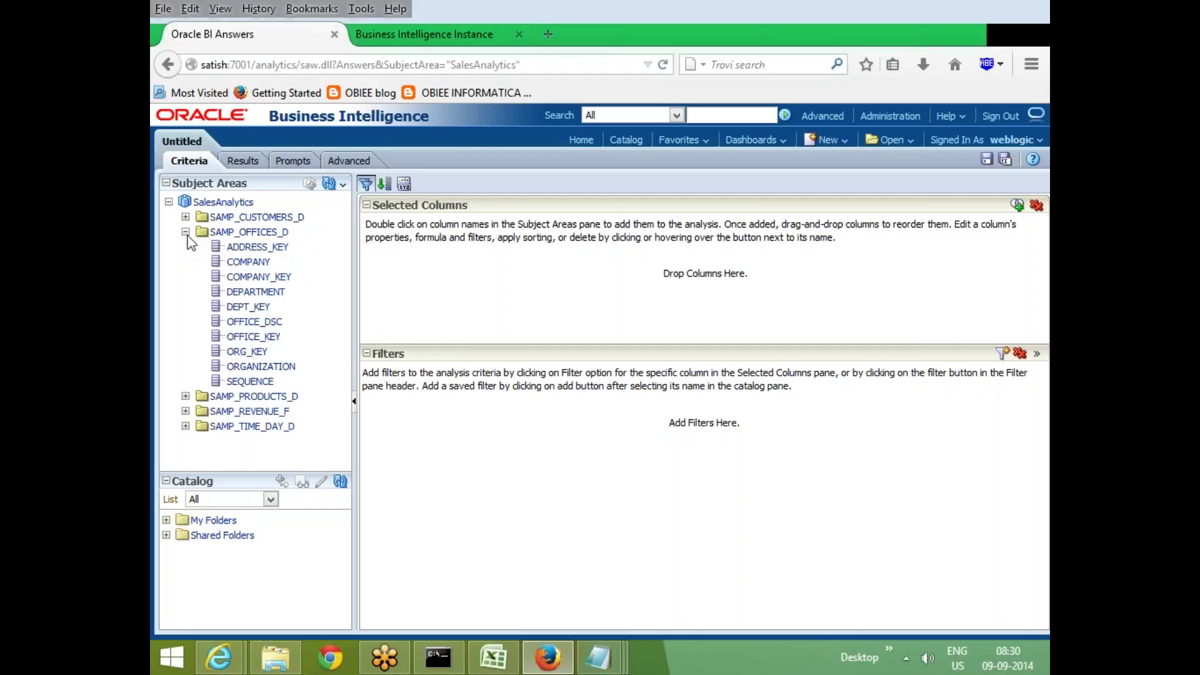
click(252, 262)
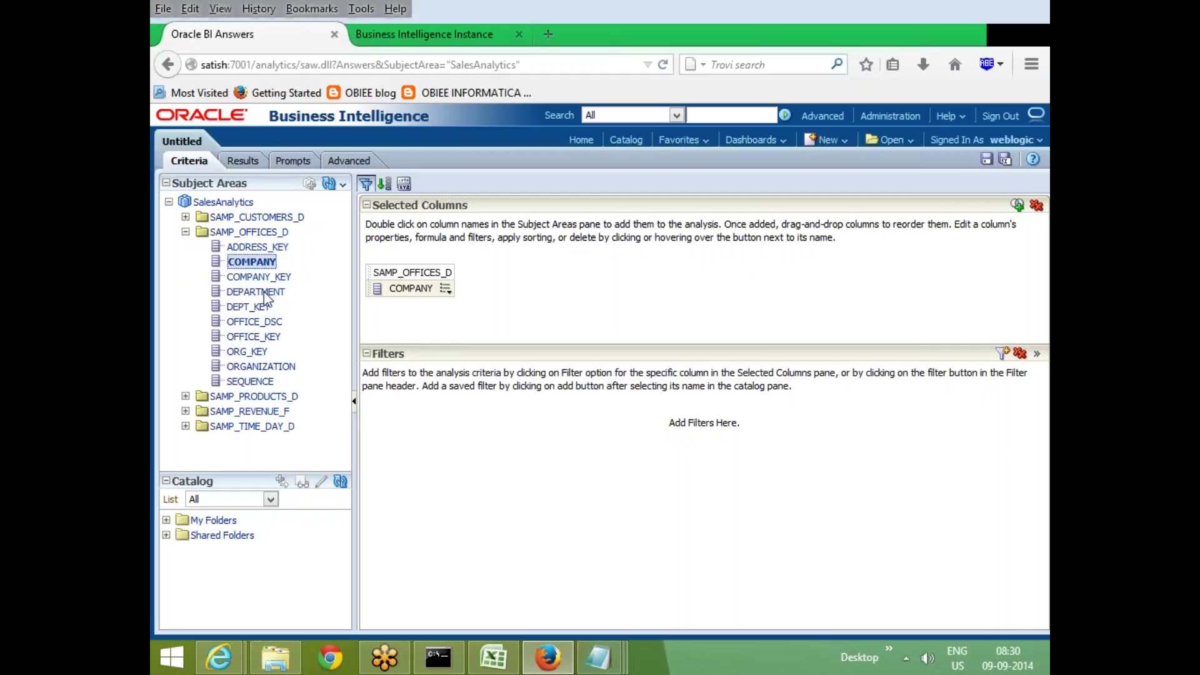
double_click(263, 293)
double_click(267, 322)
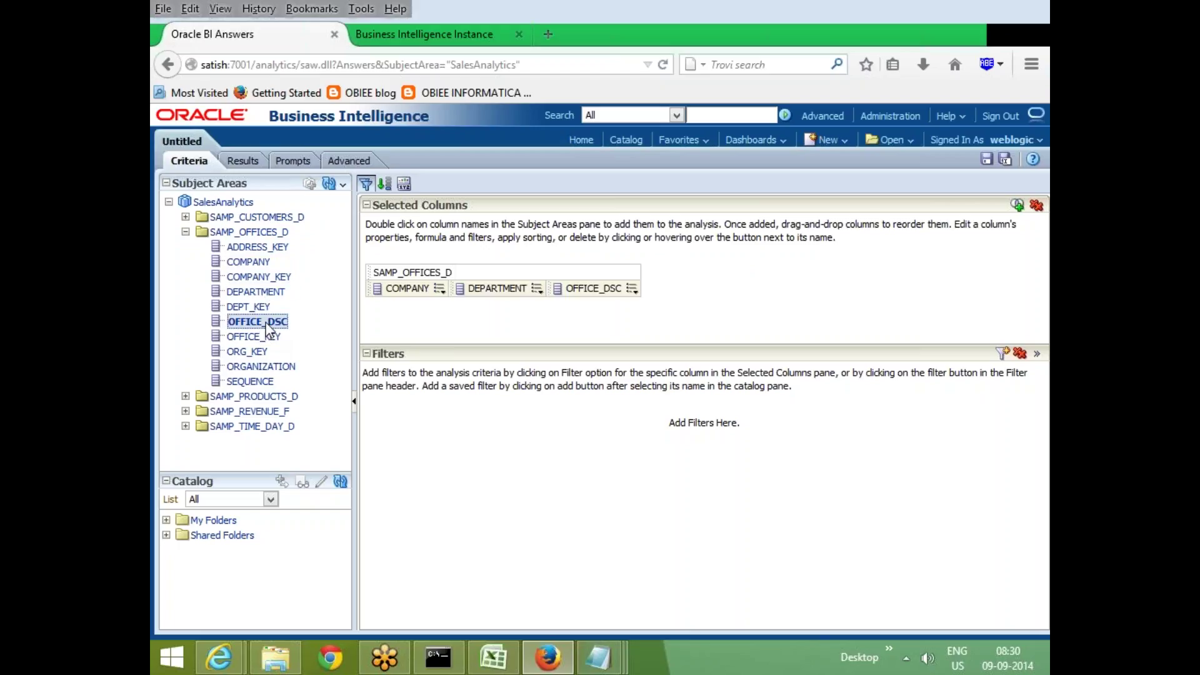
Add TotalRev from SAMP_REVENUE_F to the analysis twice
click(185, 412)
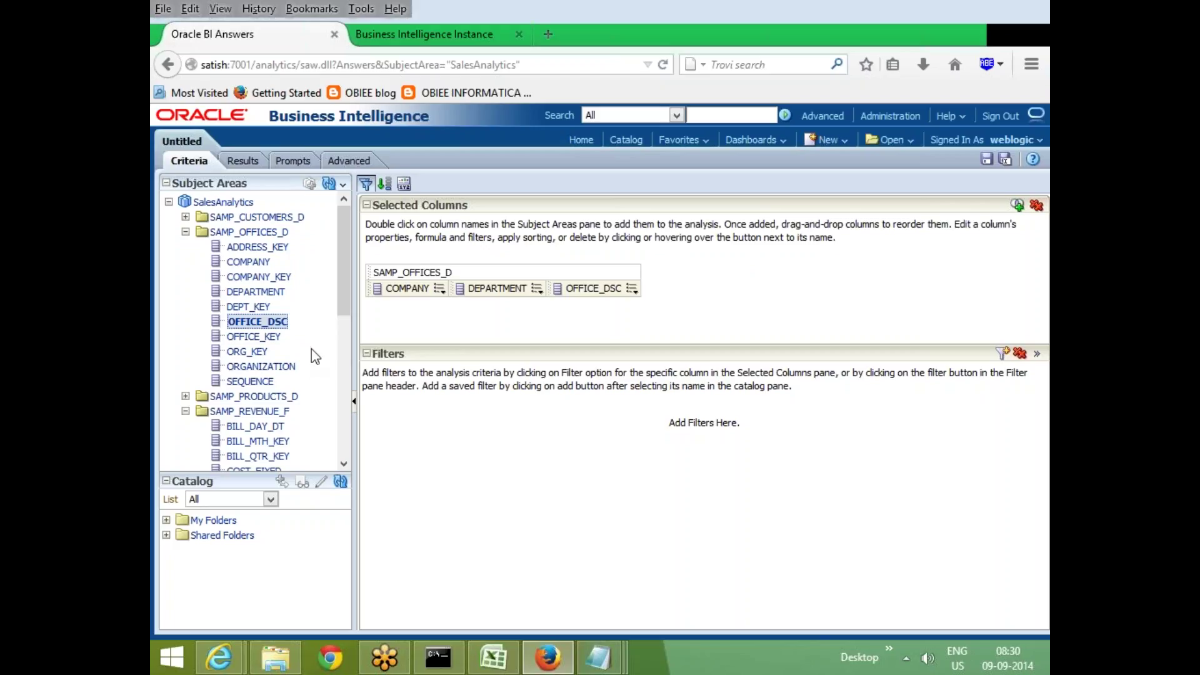
scroll(312, 349, down, 5)
click(250, 432)
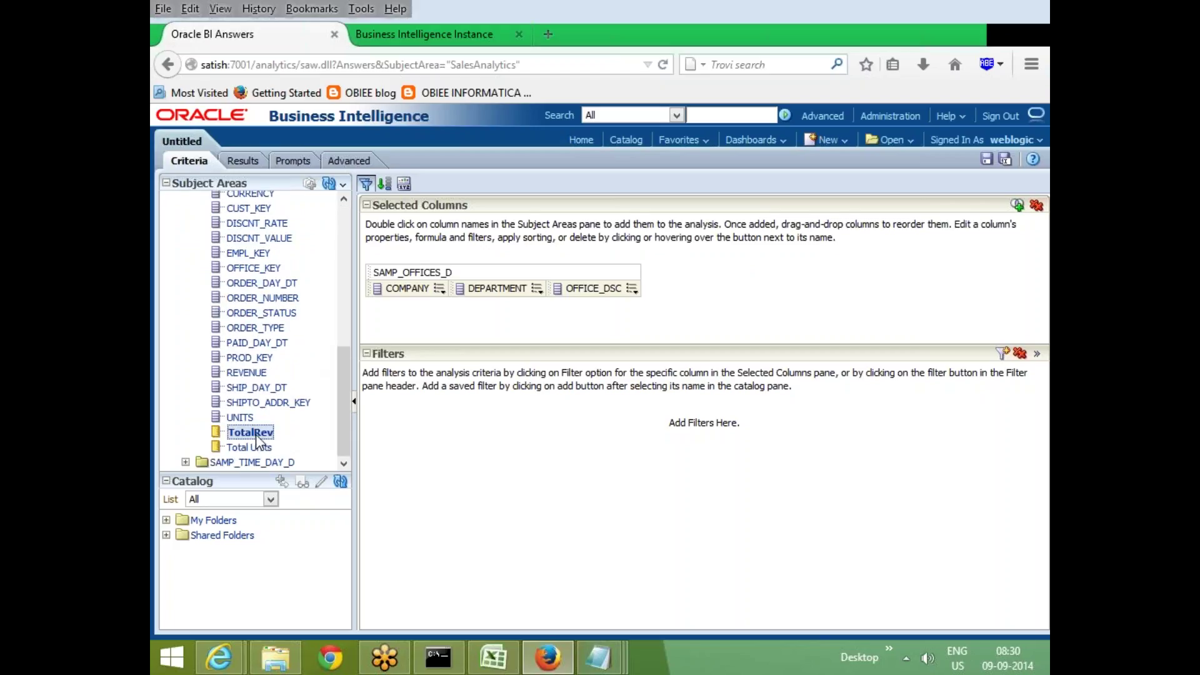
double_click(253, 433)
drag(264, 441, 814, 301)
click(787, 288)
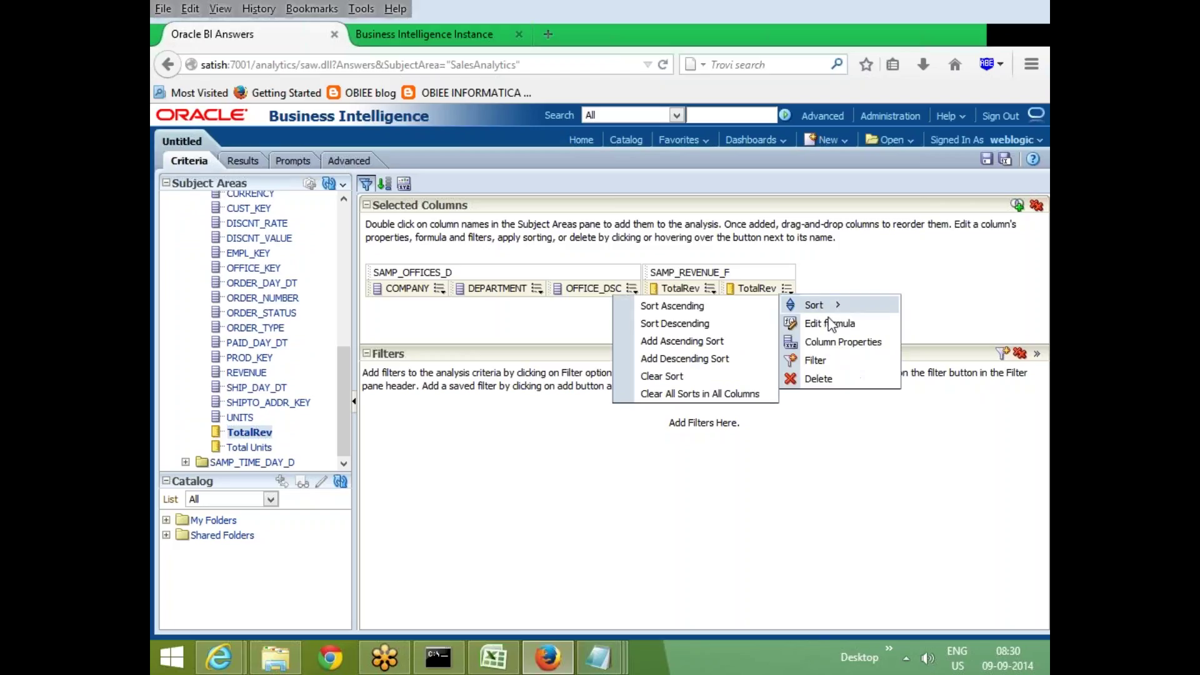
Wrap the second TotalRev column's formula in SUM() so it reads SUM(TotalRev)
click(826, 323)
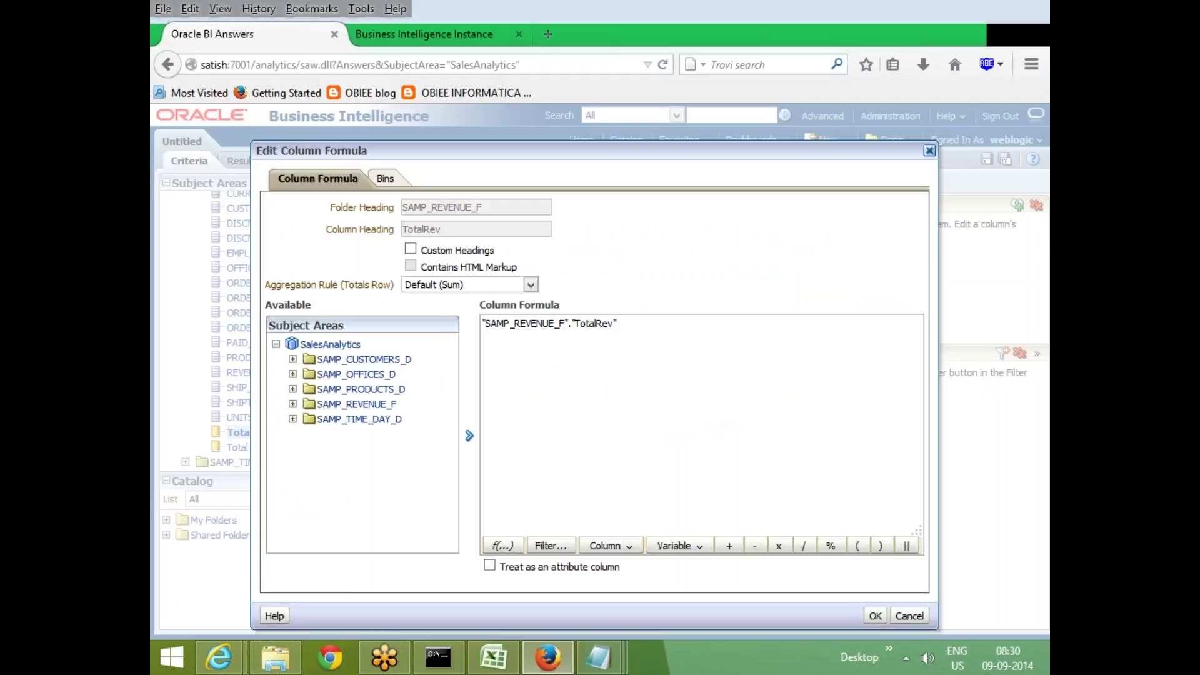
triple_click(650, 326)
click(649, 326)
text())
click(483, 323)
text((SUM()
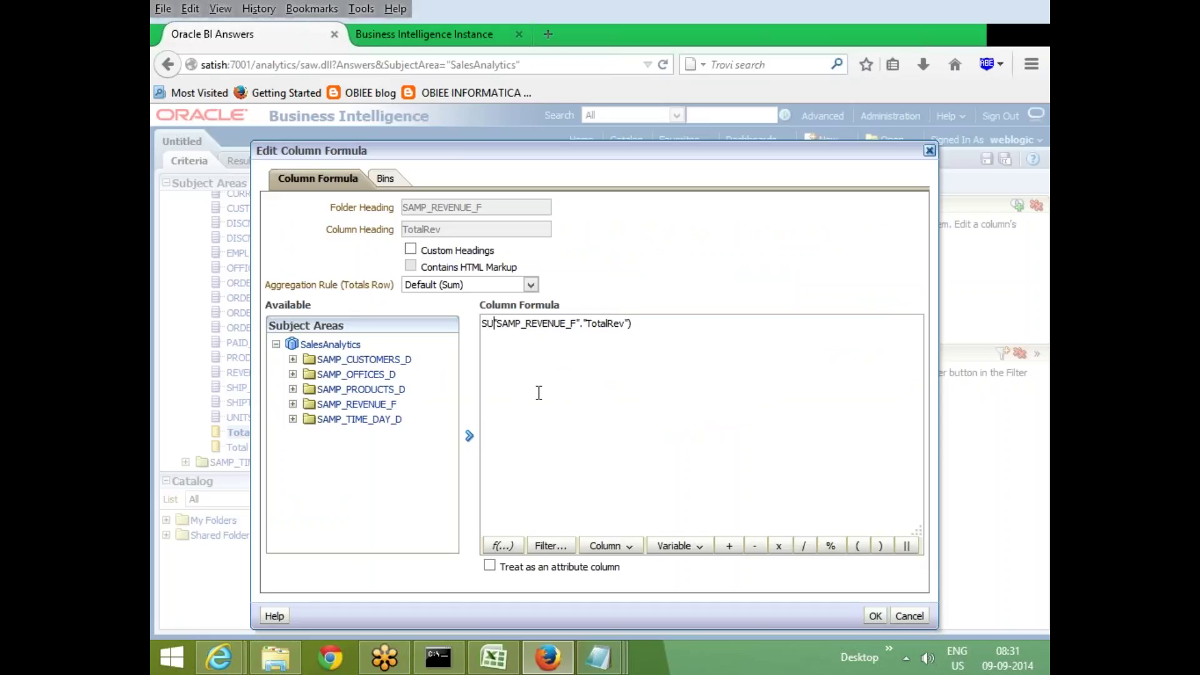
click(876, 616)
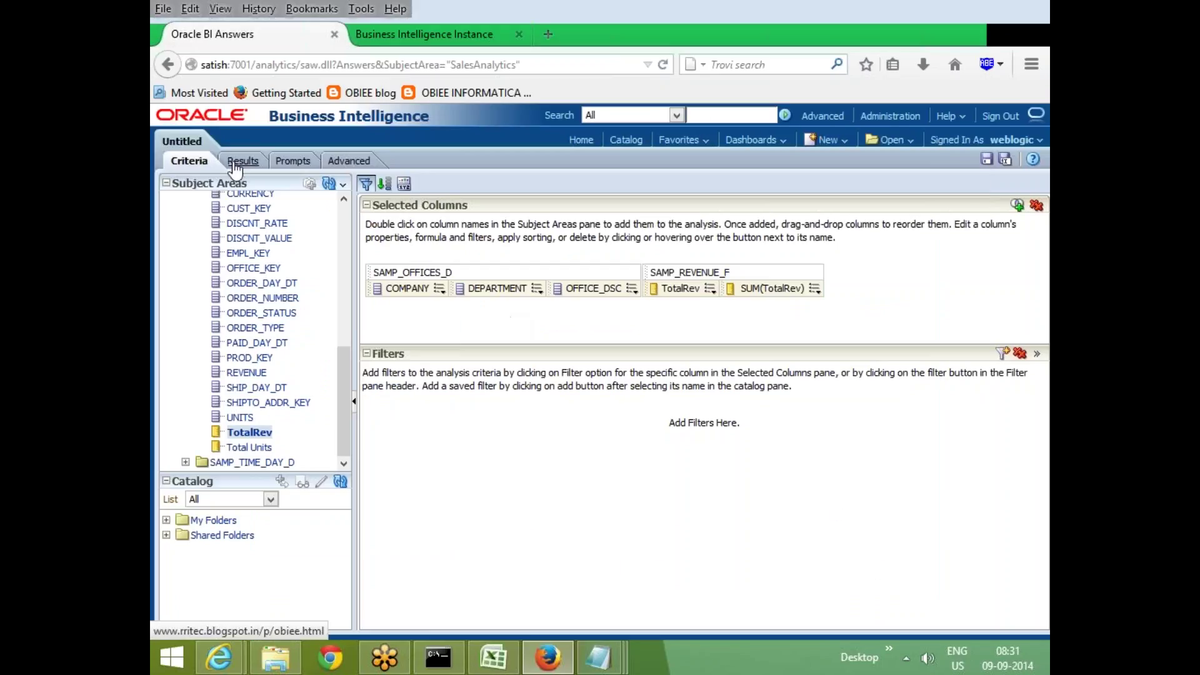
click(243, 160)
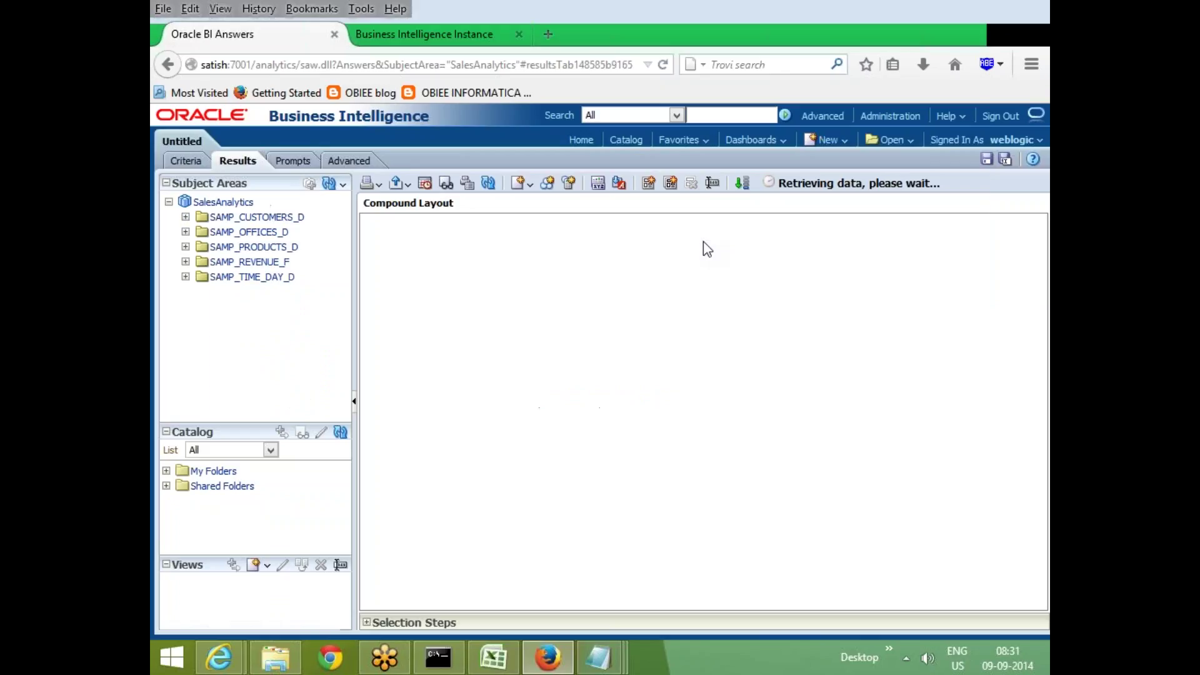
scroll(881, 331, down, 1)
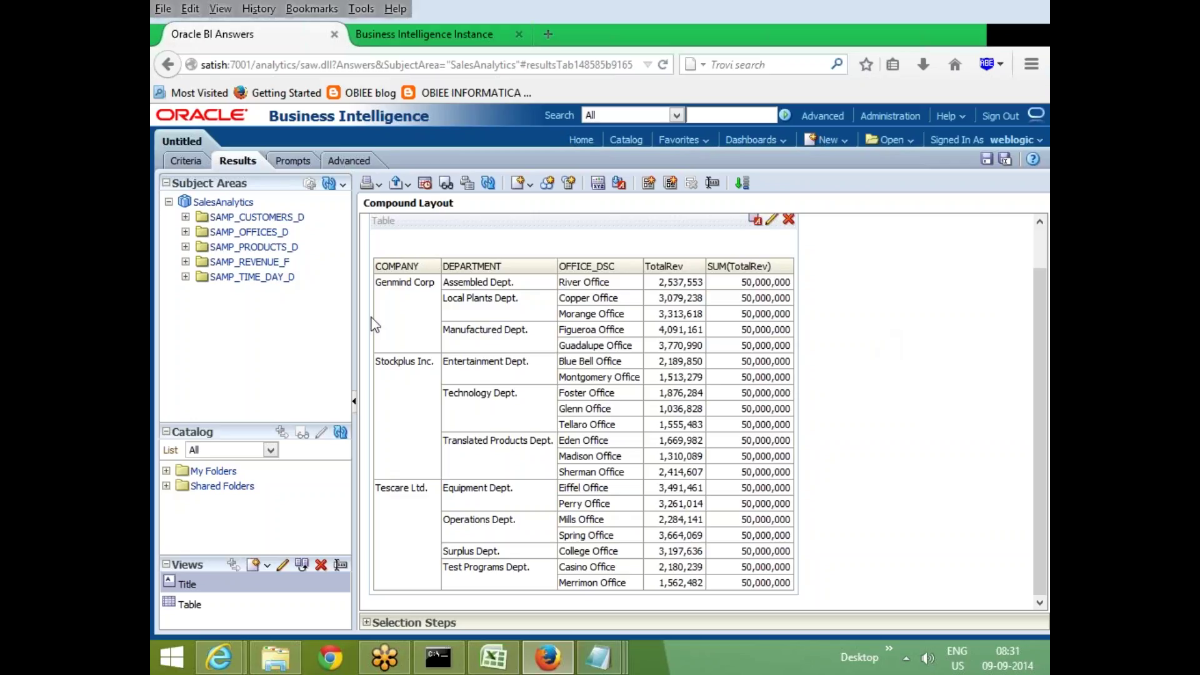
mouse_move(377, 323)
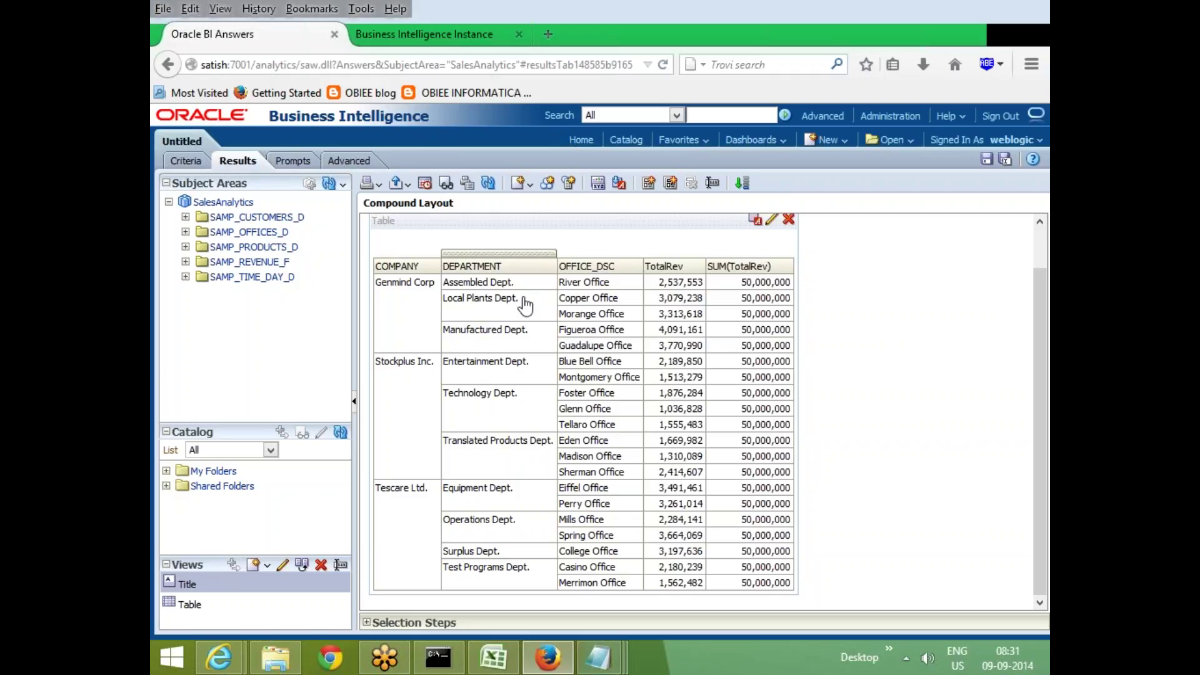
mouse_move(595, 322)
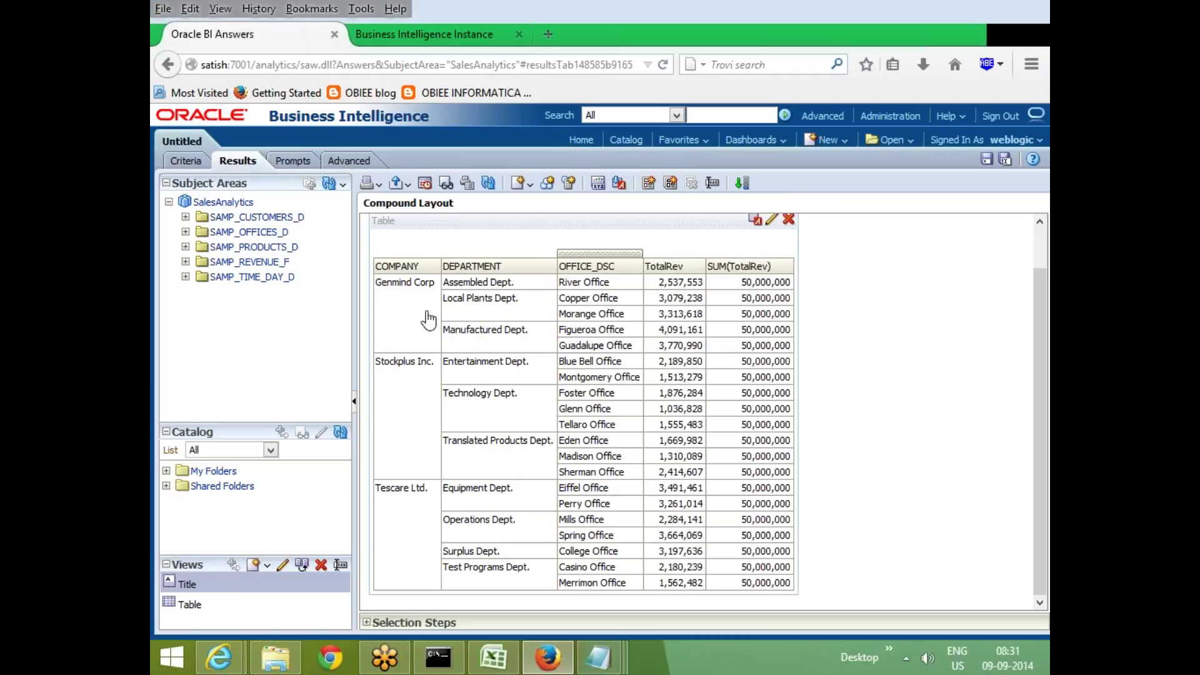
mouse_move(402, 289)
mouse_move(661, 300)
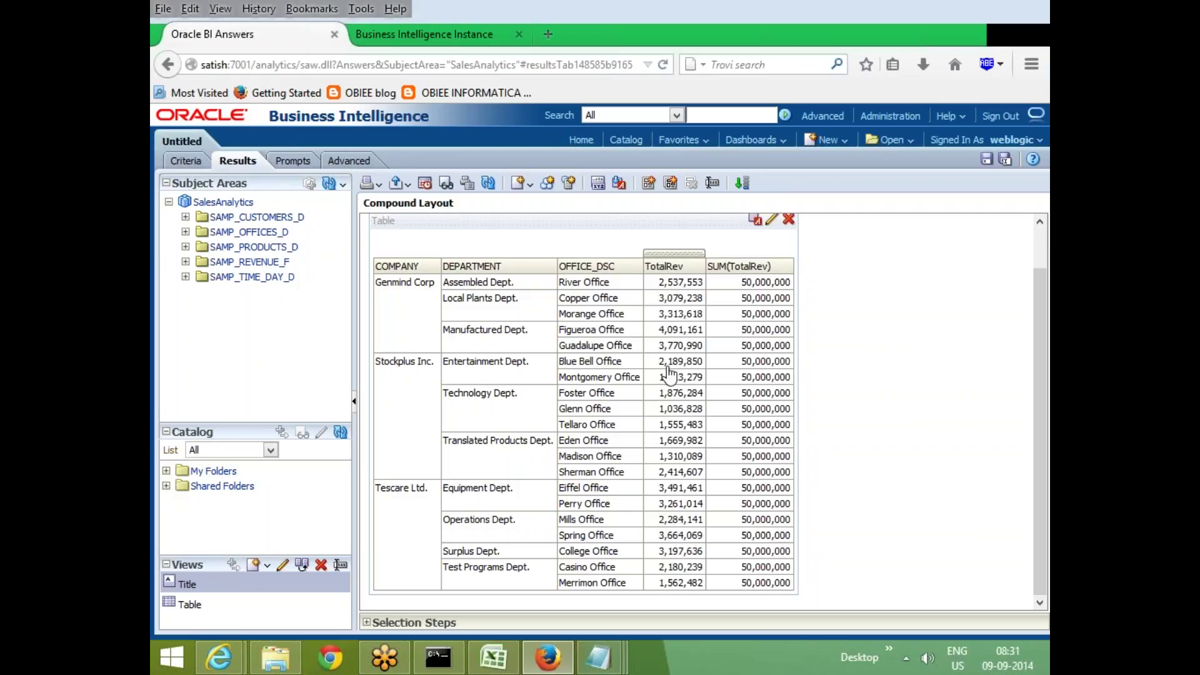
mouse_move(775, 299)
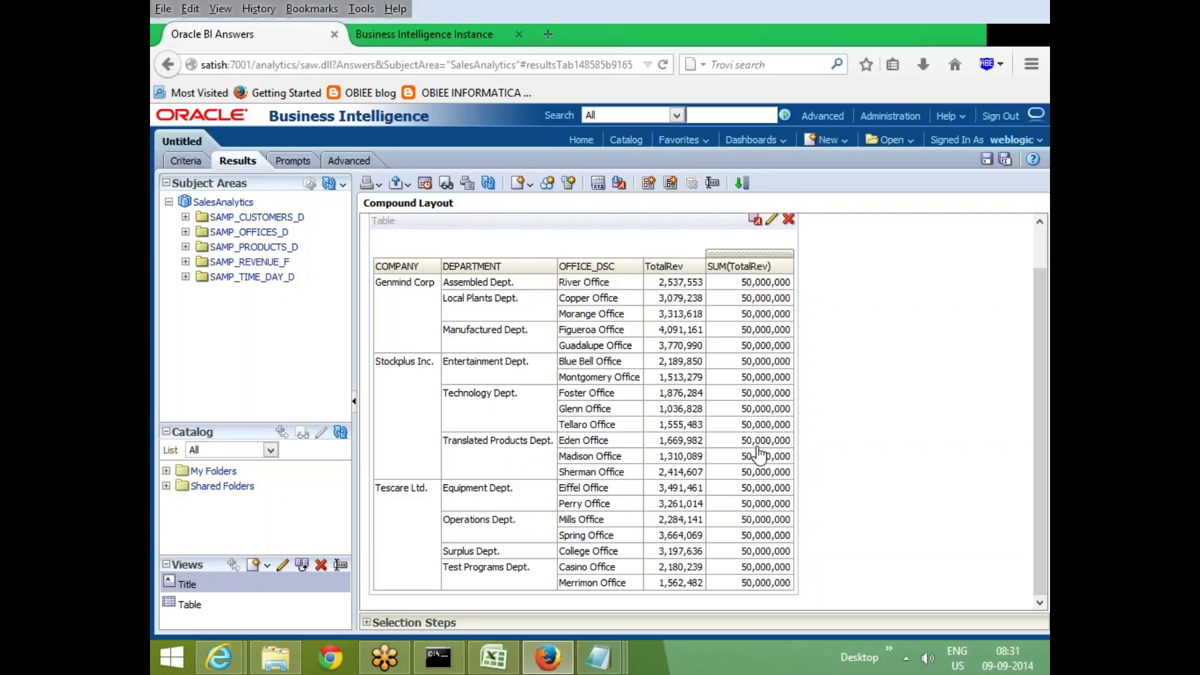
click(746, 286)
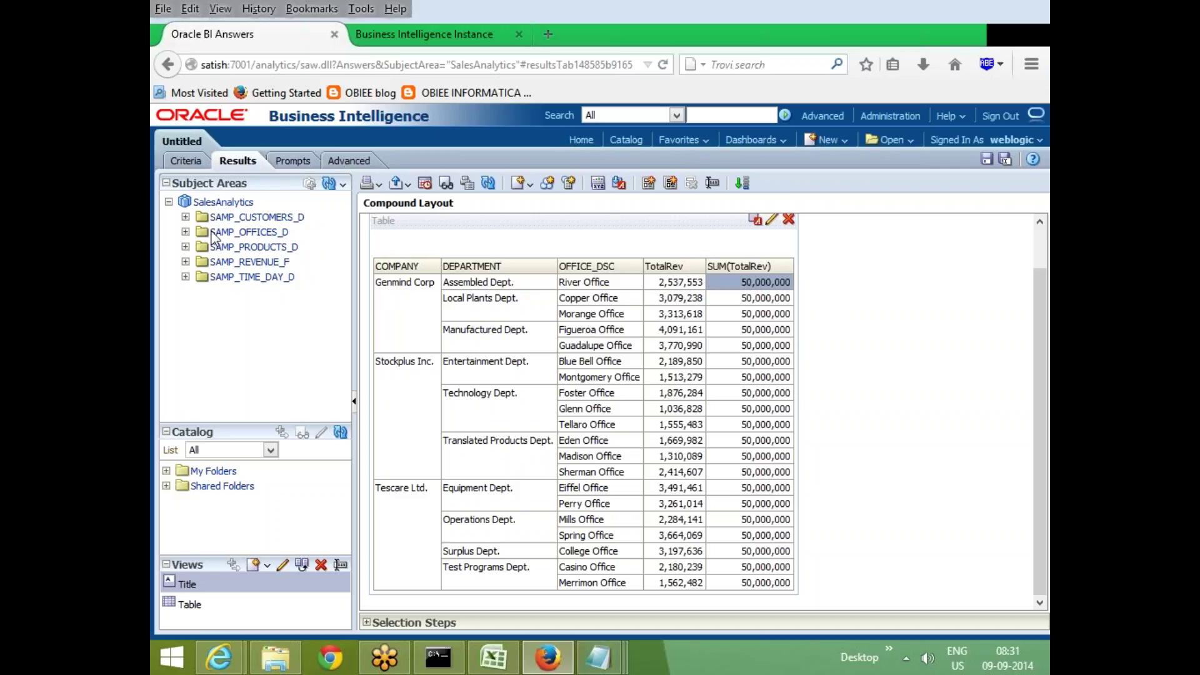
click(185, 160)
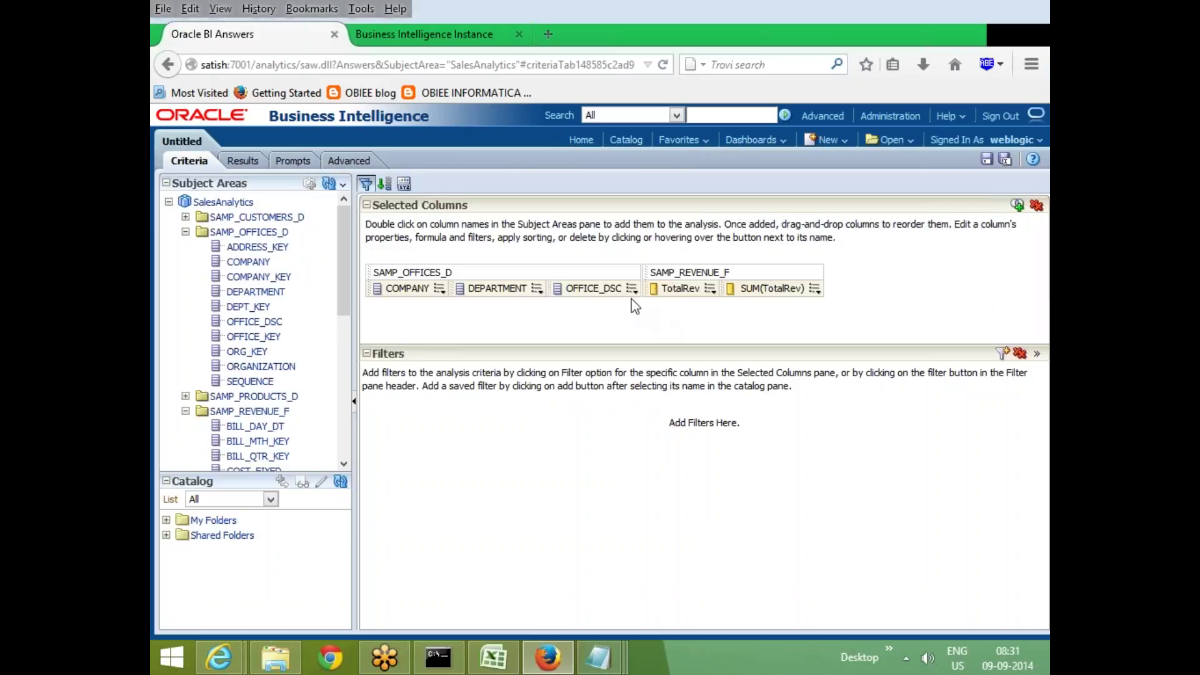
Delete the OFFICE_DSC column and run the analysis results
click(633, 288)
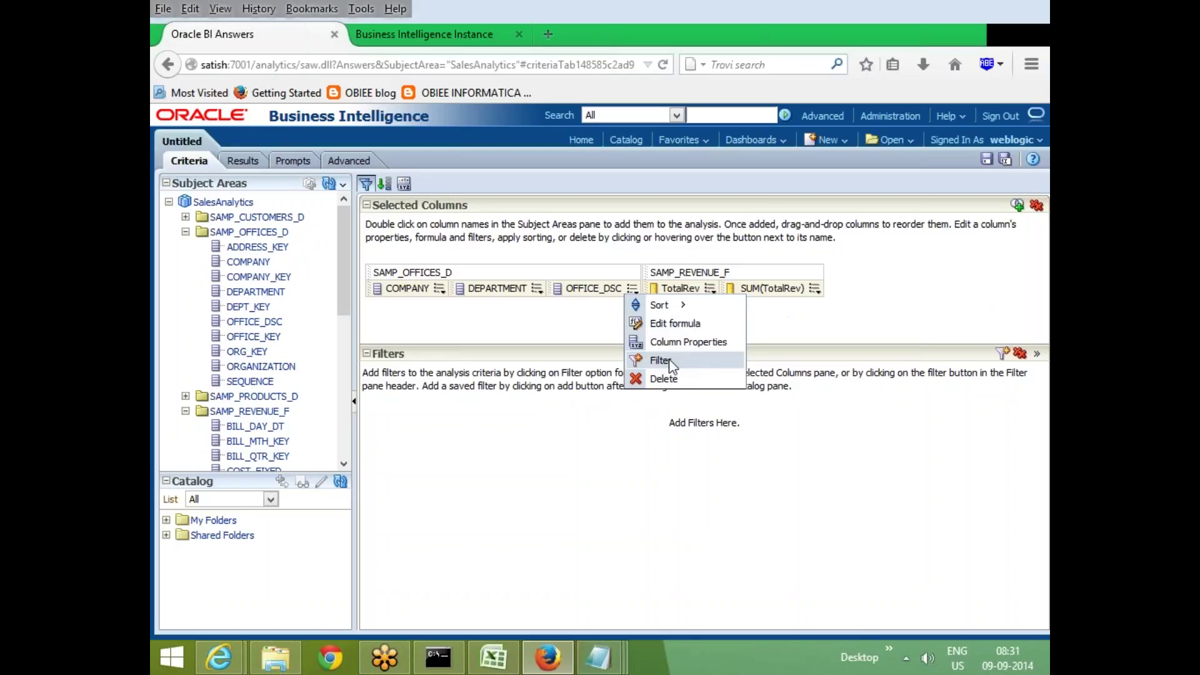
click(669, 379)
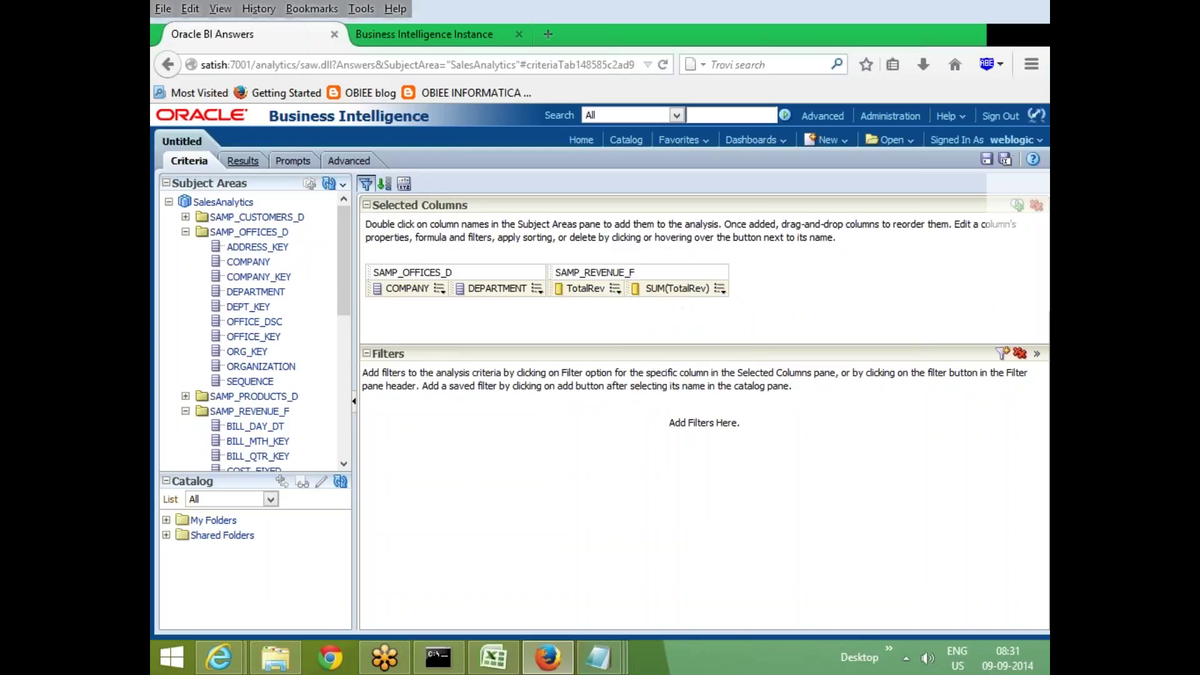
click(243, 160)
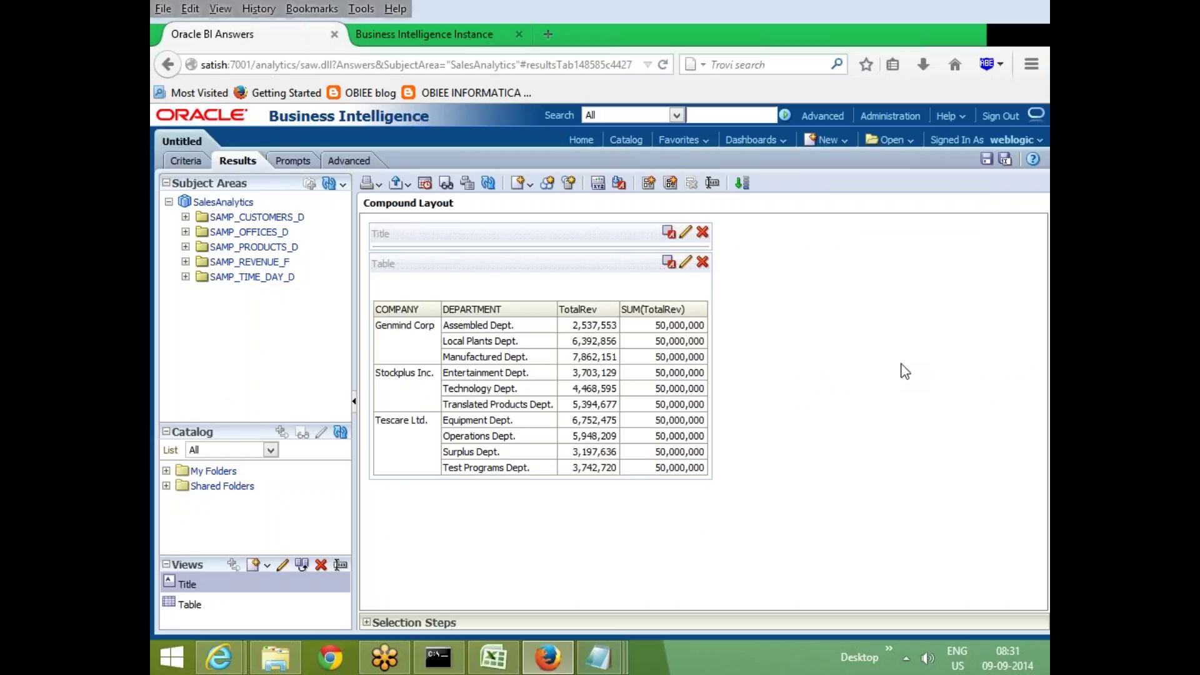
Inspect Genmind Corp's Assembled Dept. row (TotalRev 2,537,553, SUM 50,000,000), then return to Criteria
click(420, 354)
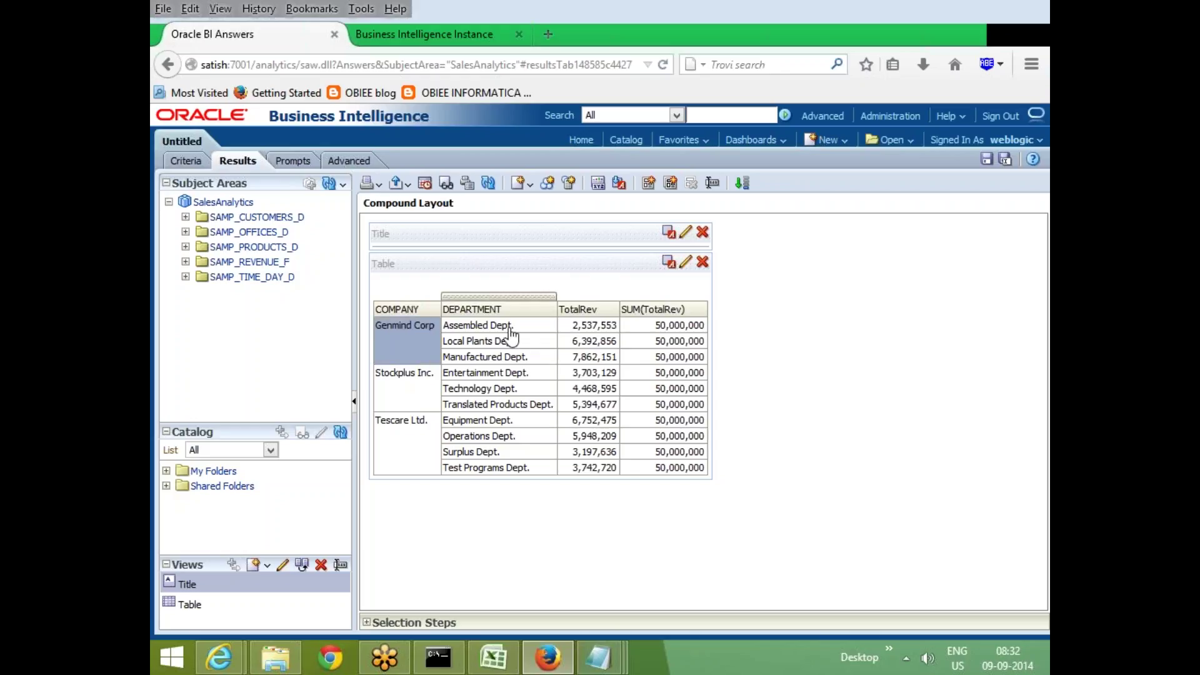
click(507, 327)
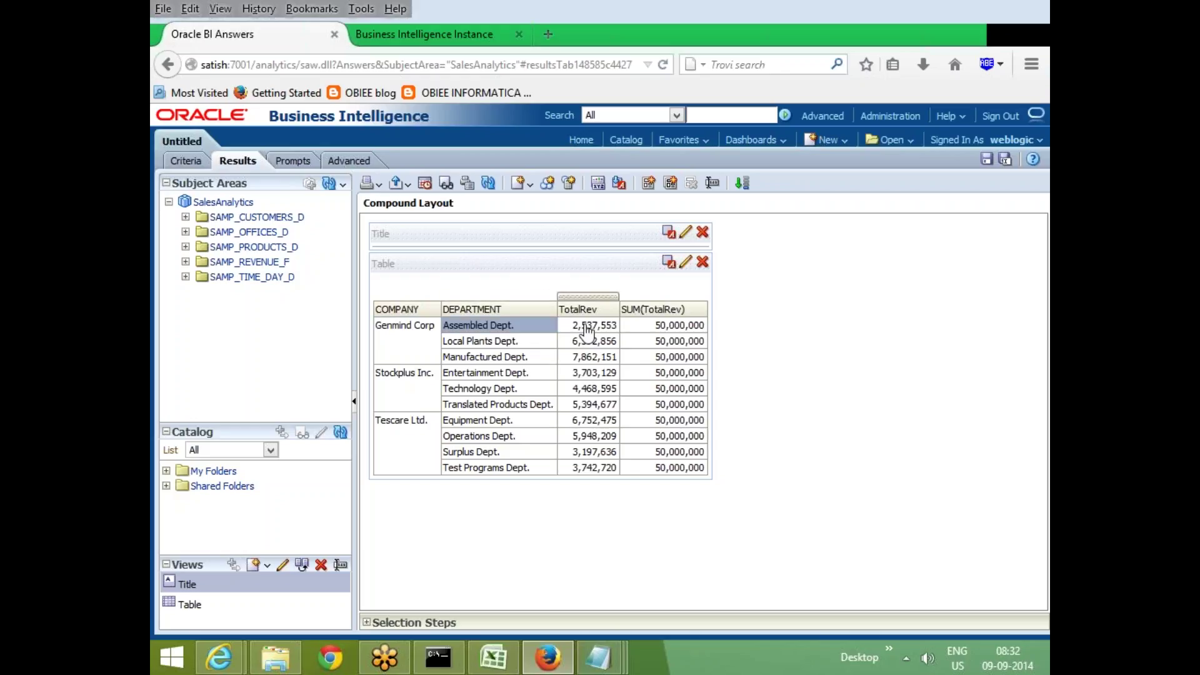
click(580, 327)
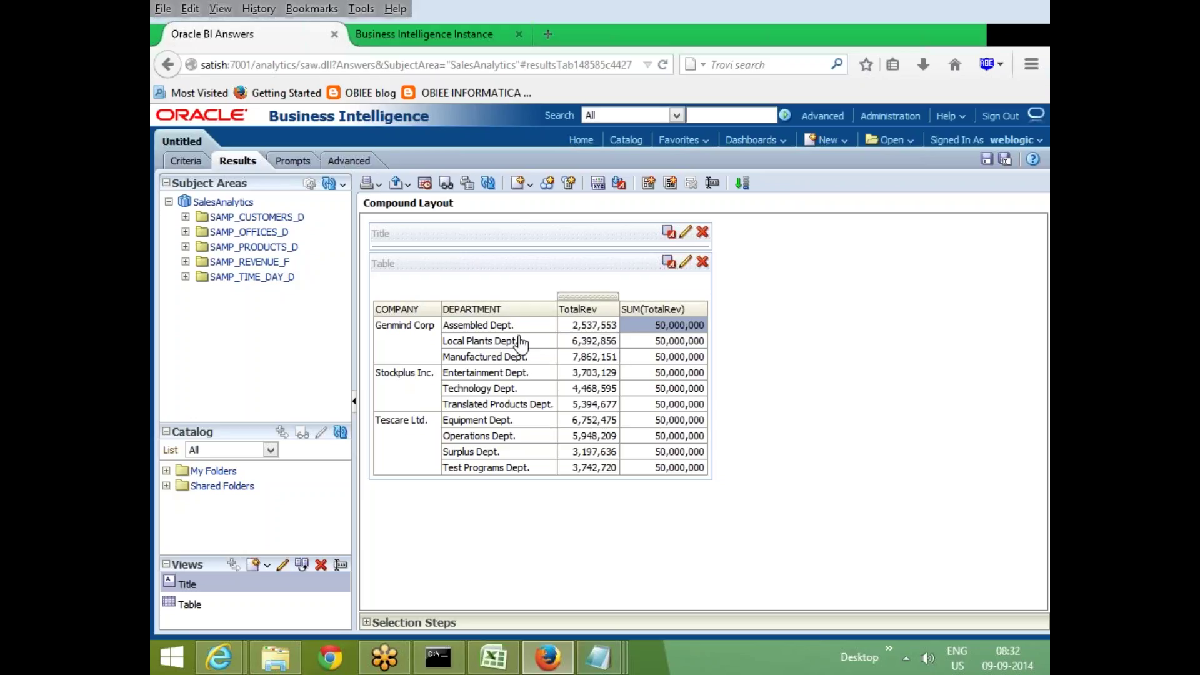
click(500, 327)
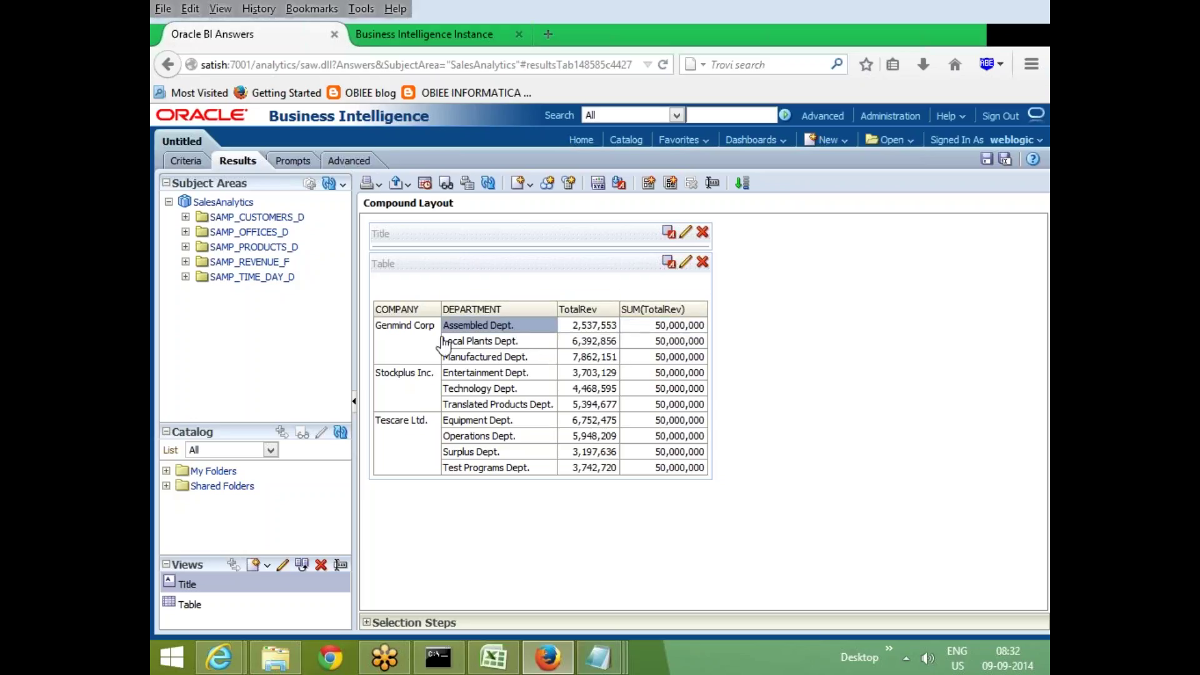
click(596, 328)
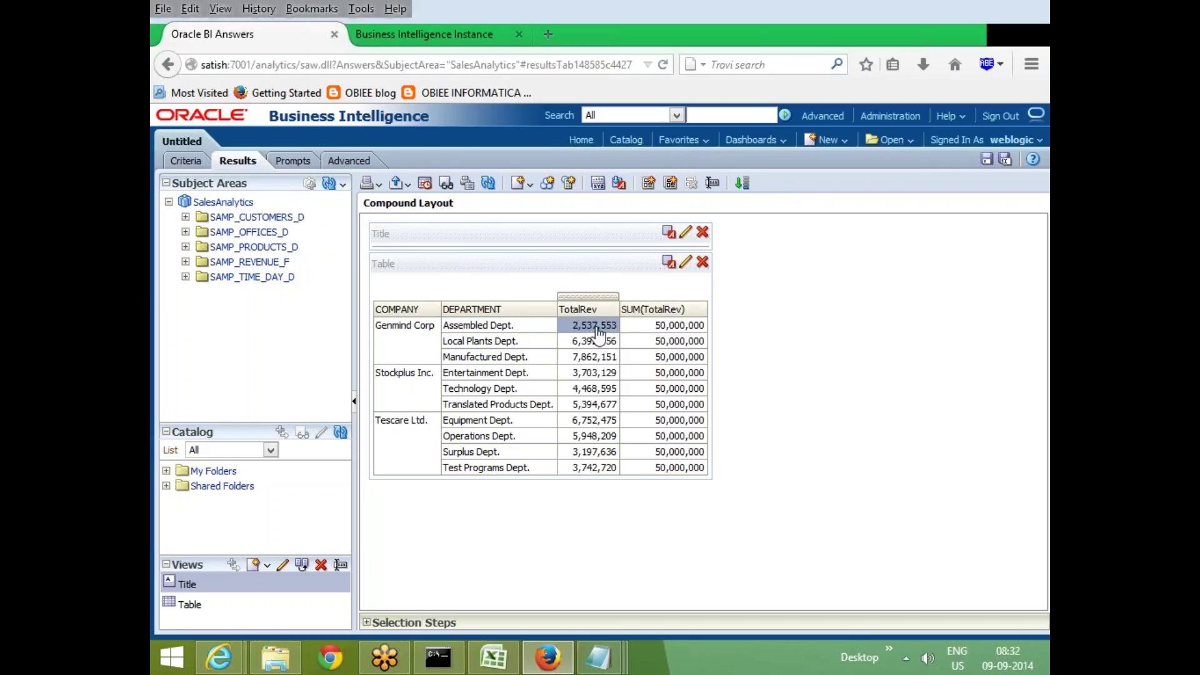
click(679, 329)
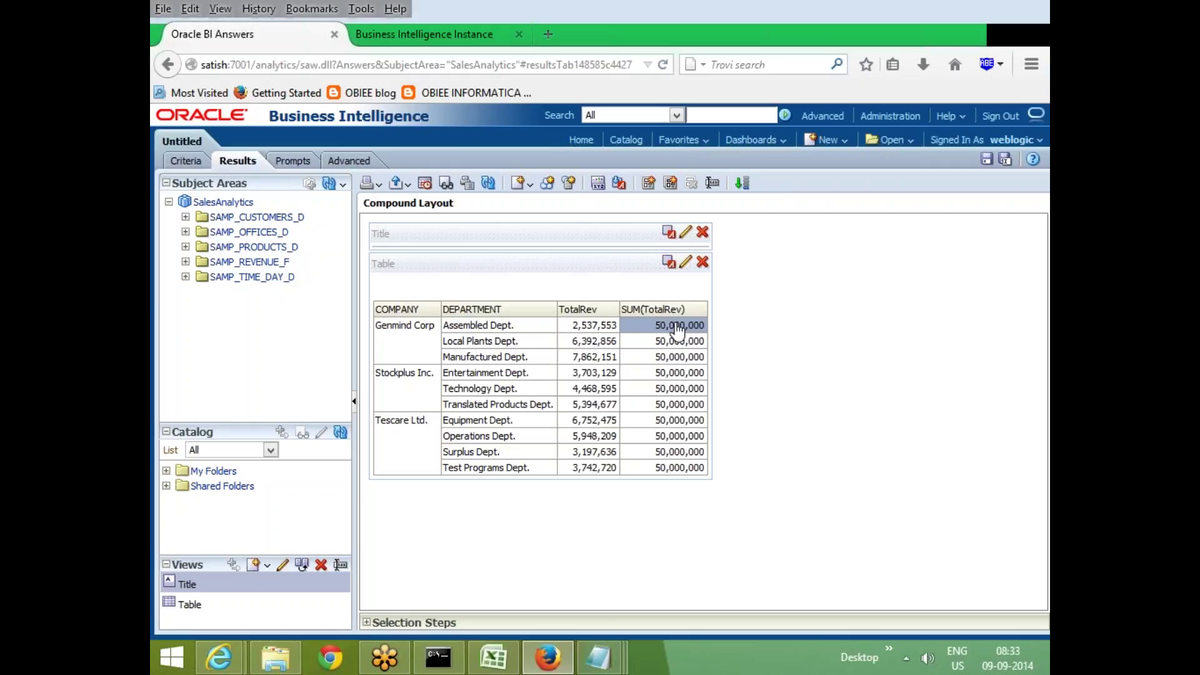
mouse_move(536, 335)
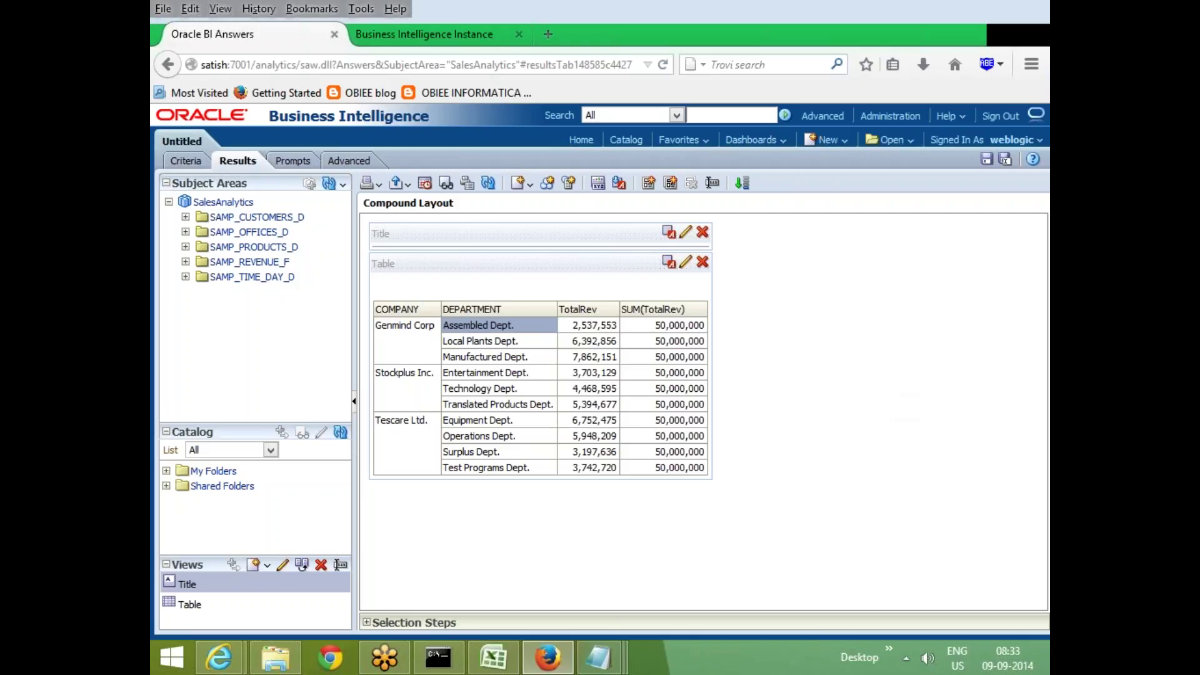
click(185, 161)
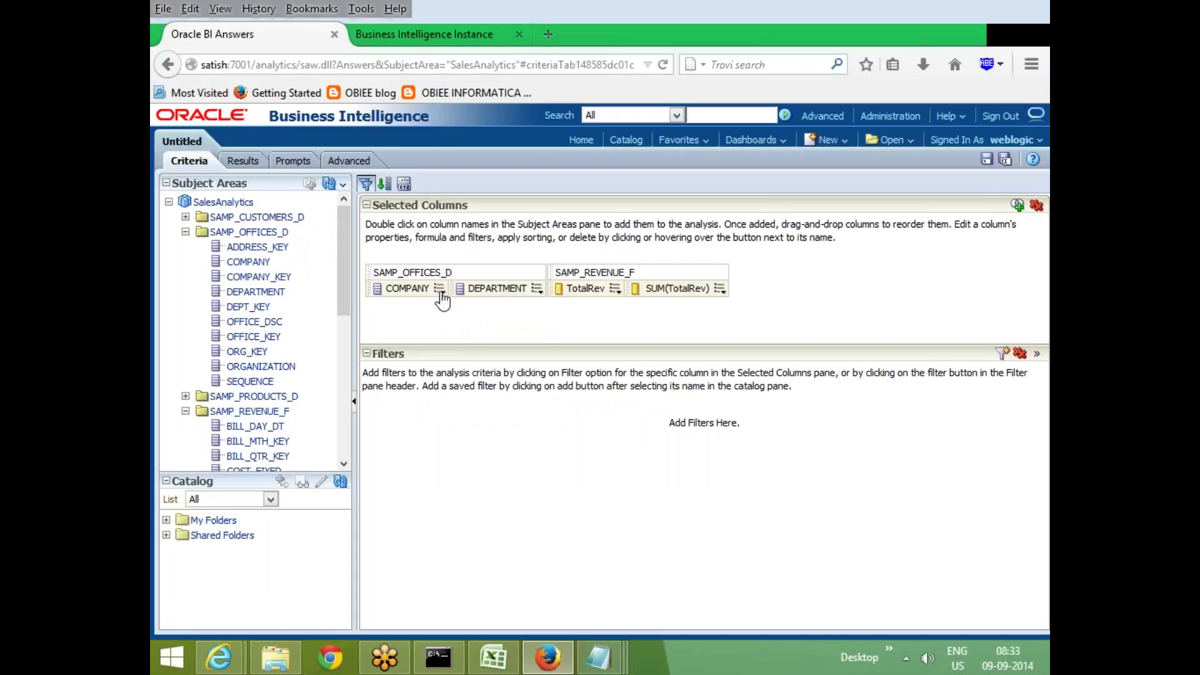
Add a COMPANY filter equal to Genmind Corp and view the filtered results
click(440, 288)
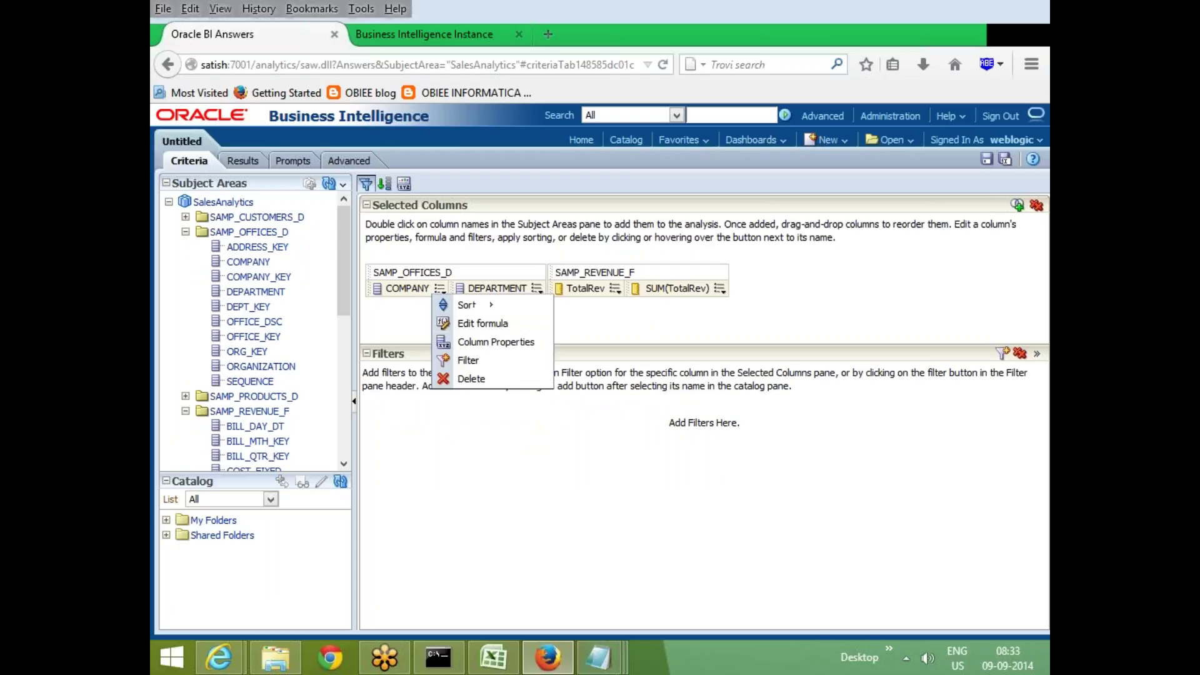
click(494, 363)
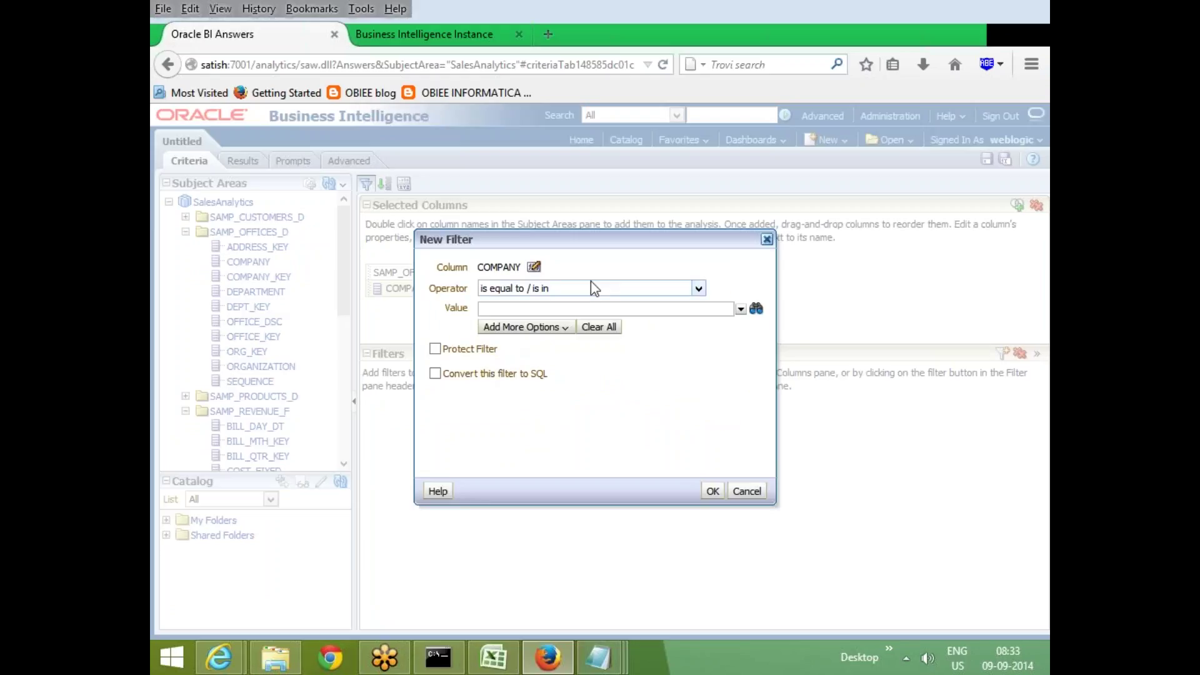
click(740, 309)
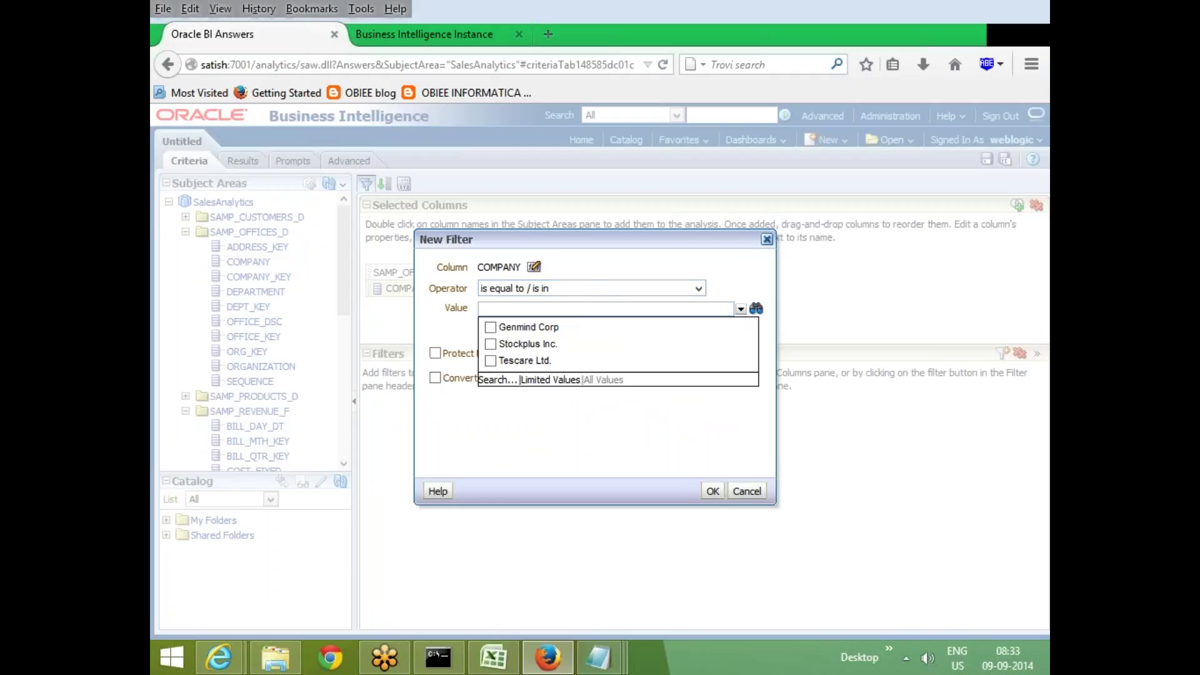
click(499, 329)
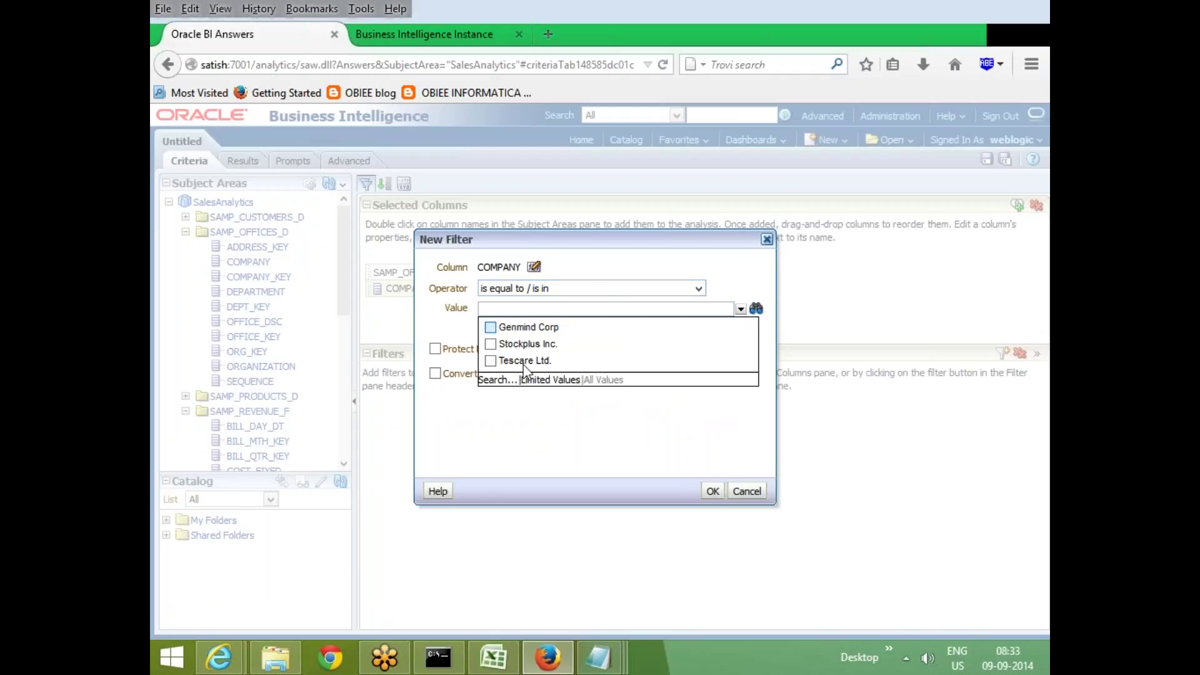
click(715, 491)
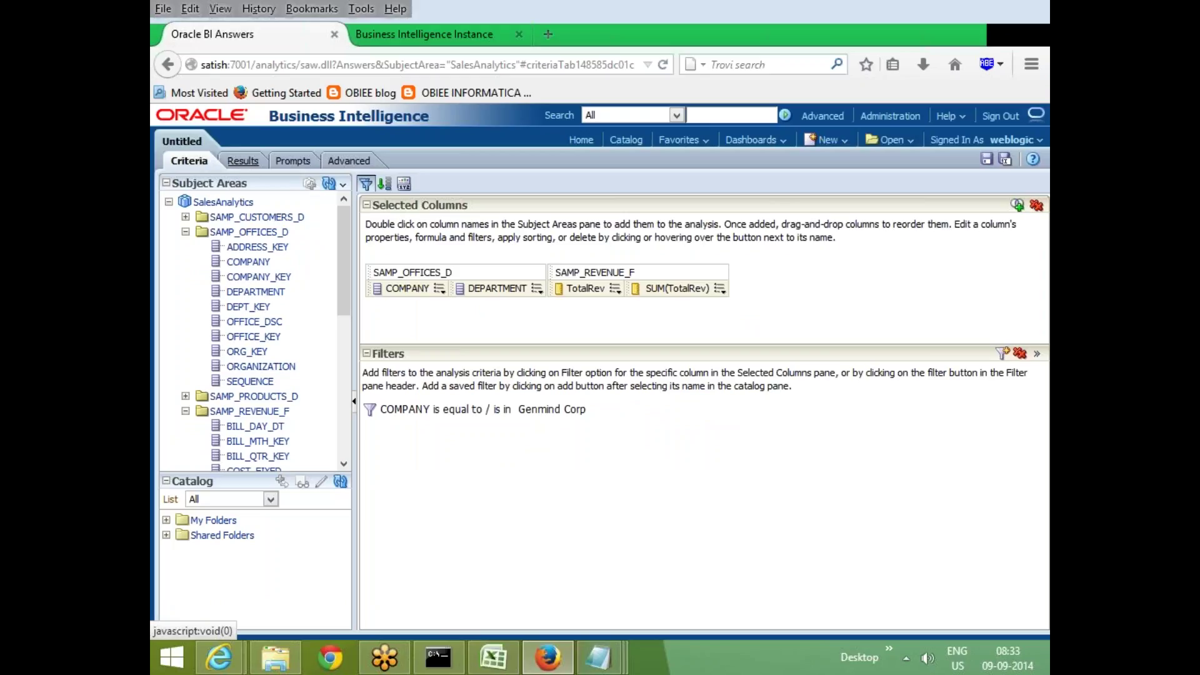
click(243, 161)
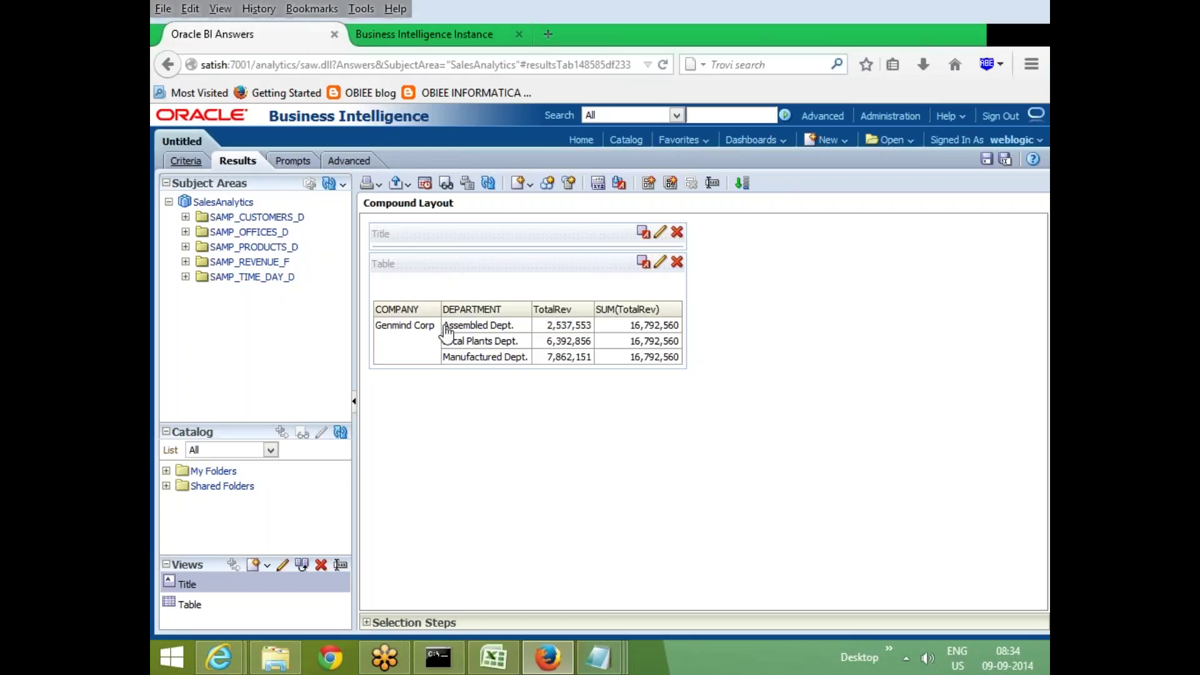
Delete the Genmind Corp COMPANY filter so the analysis has no filters
mouse_move(638, 326)
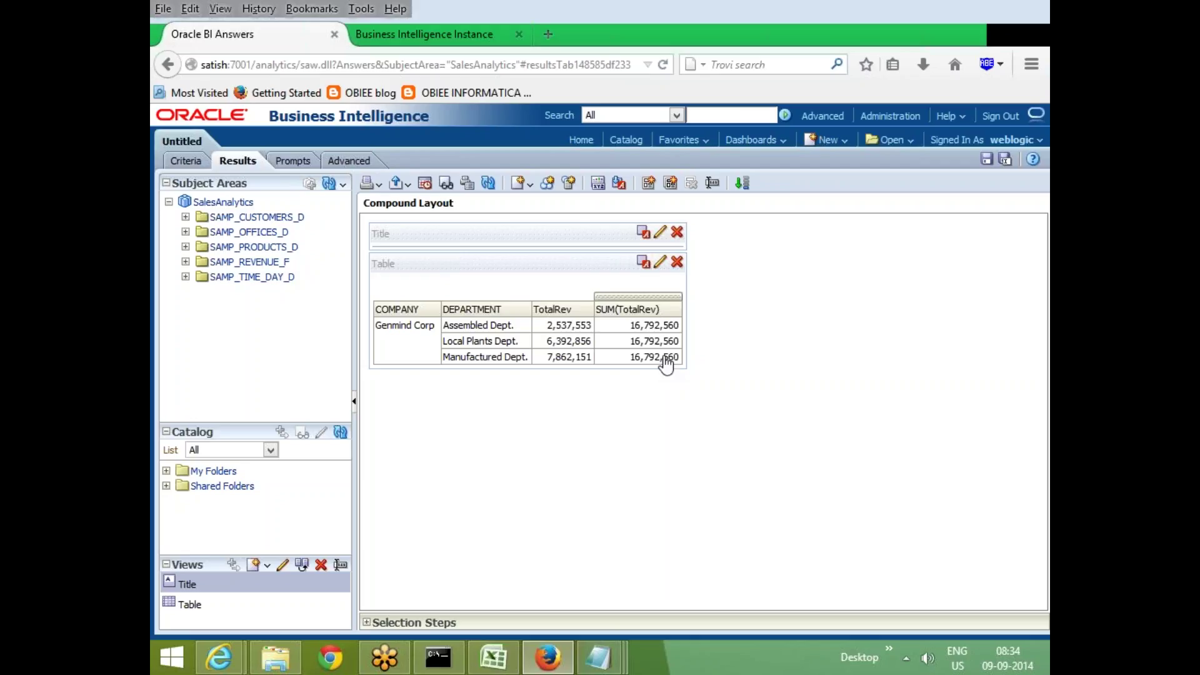
click(185, 162)
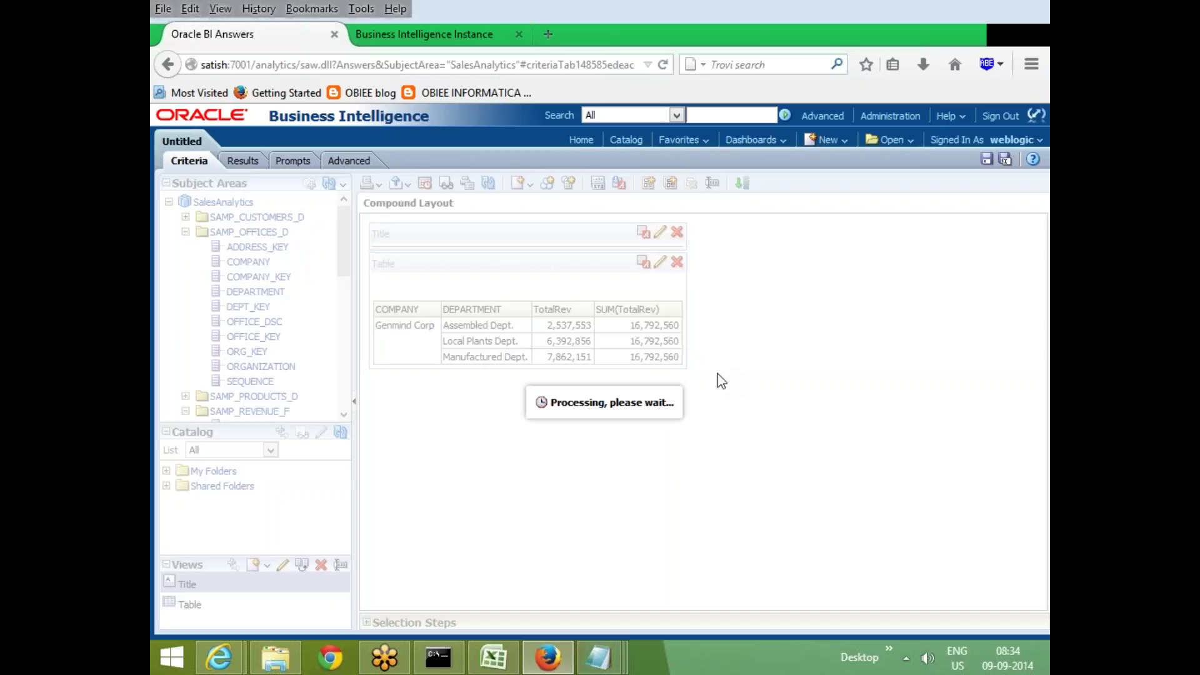
click(243, 163)
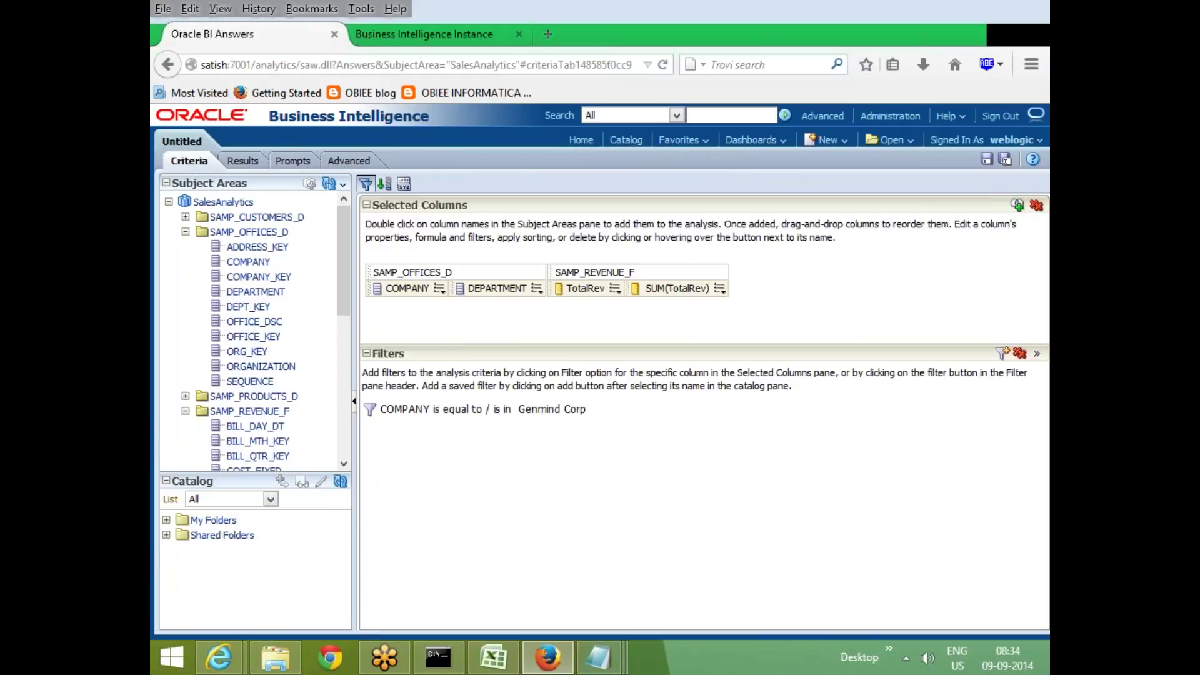
click(1020, 354)
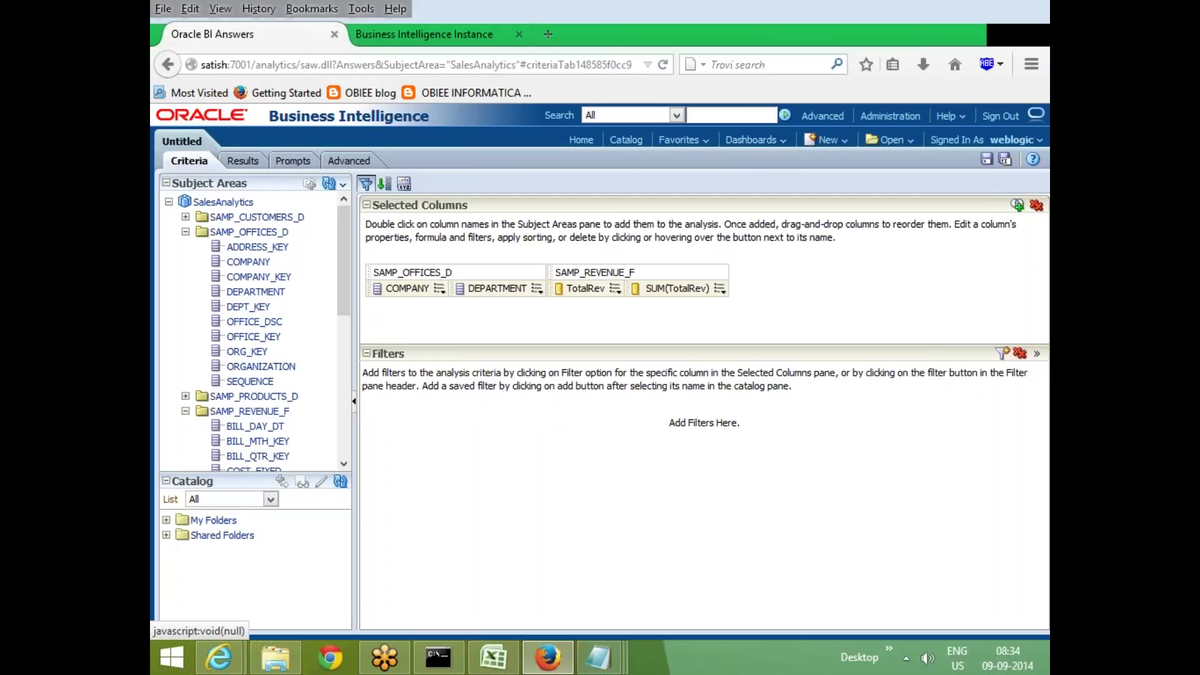
In Results, edit COMPANY selection step 1 to start with Genmind Corp selected
click(243, 161)
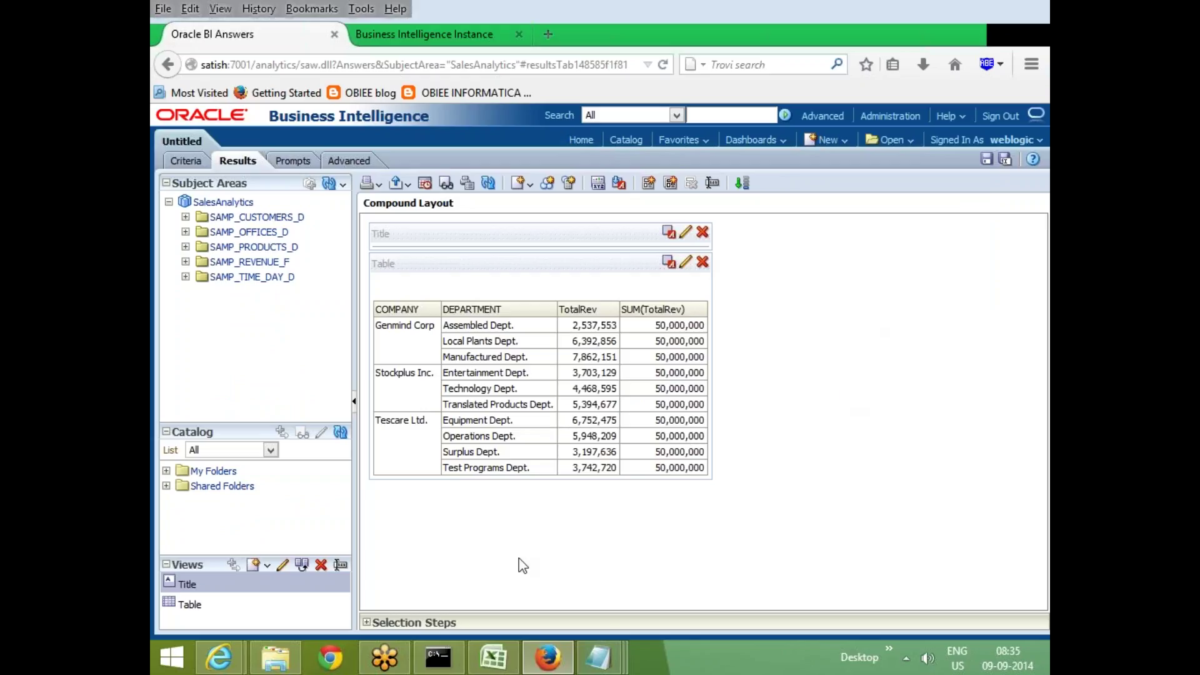
click(369, 621)
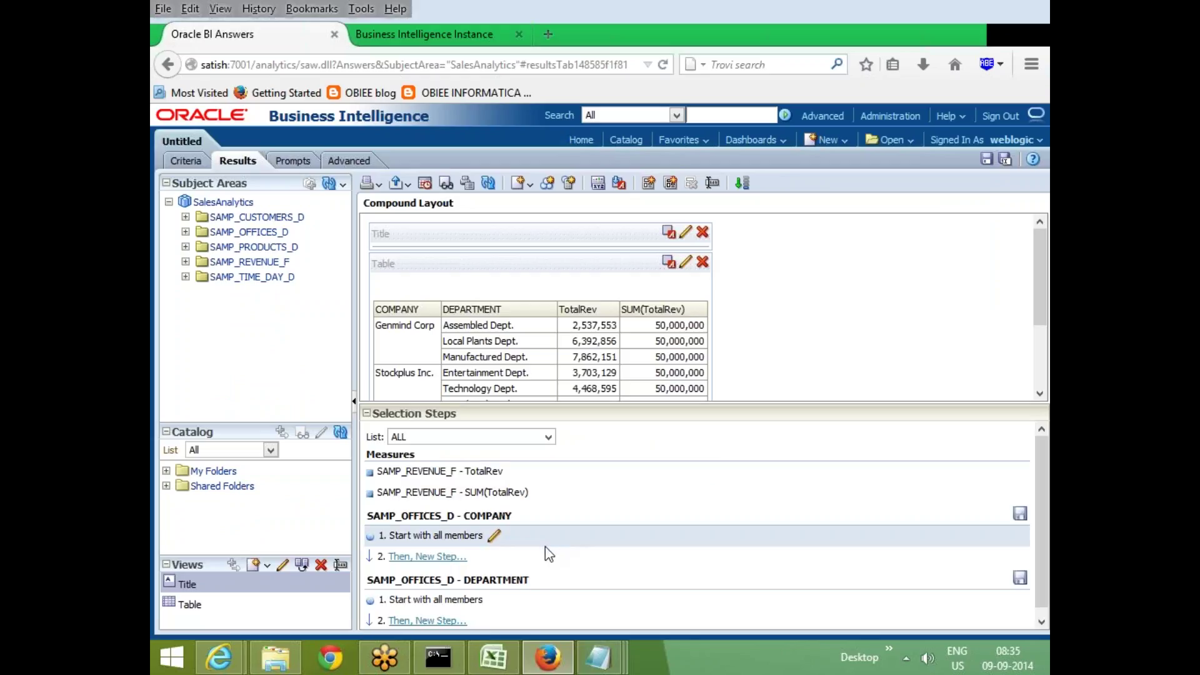
scroll(554, 546, down, 1)
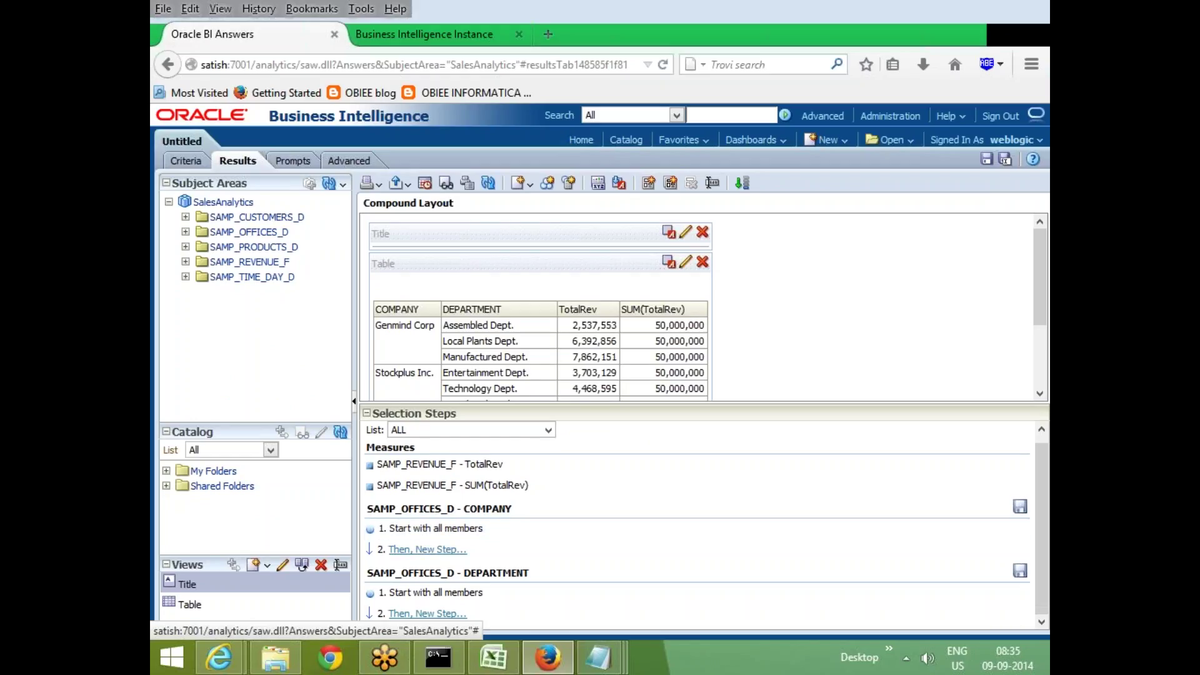
click(495, 530)
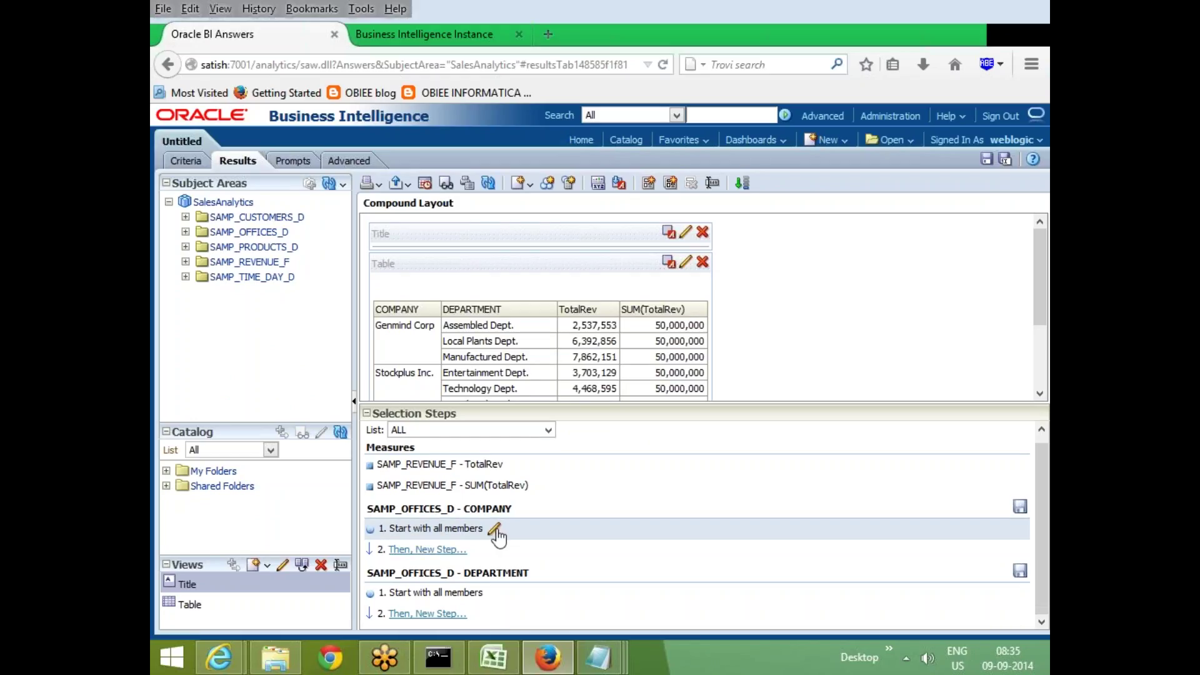
click(323, 267)
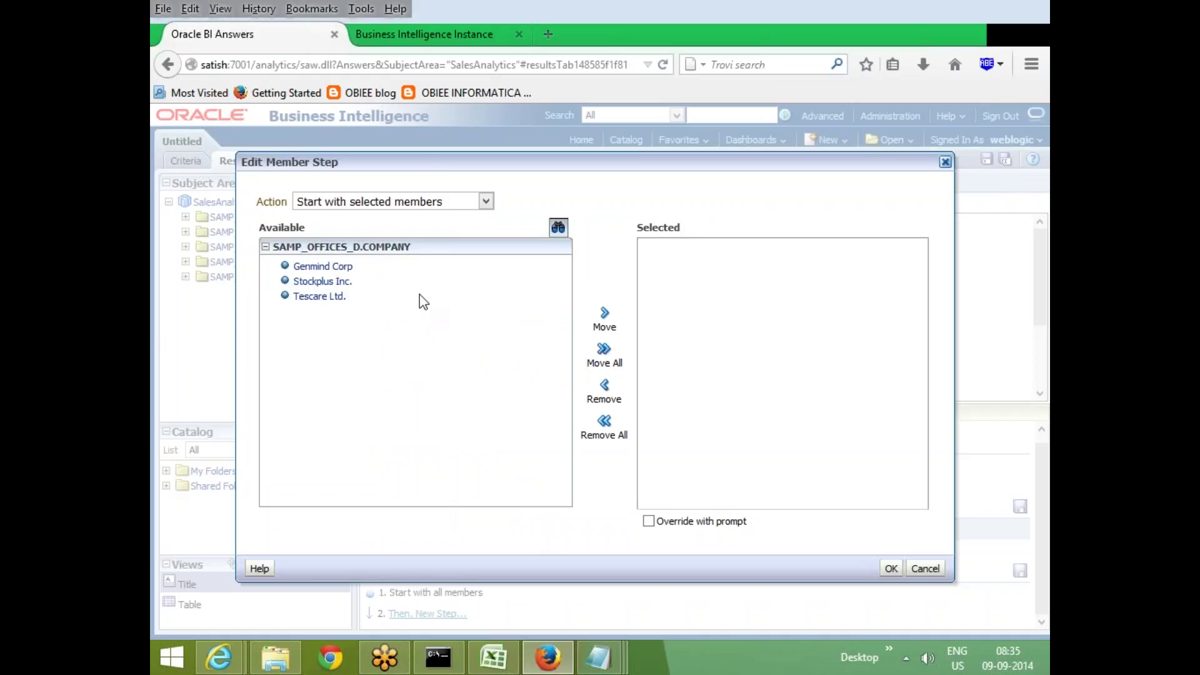
click(892, 569)
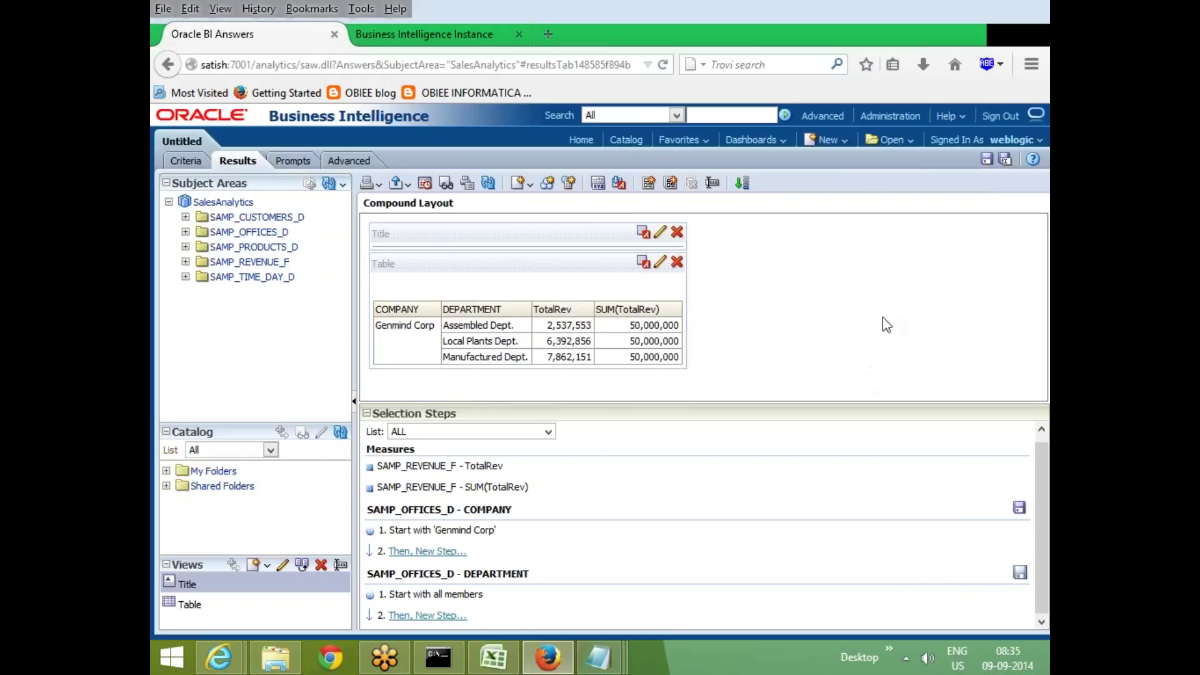